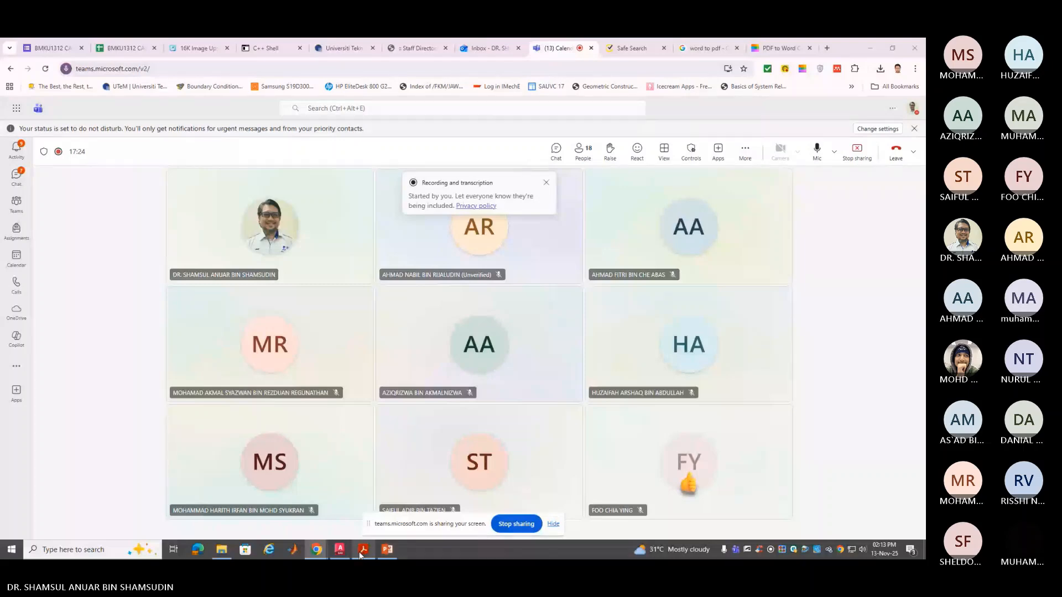
Switch from the Teams meeting to the AutoCAD window showing Drawing1.dwg
left_click(338, 551)
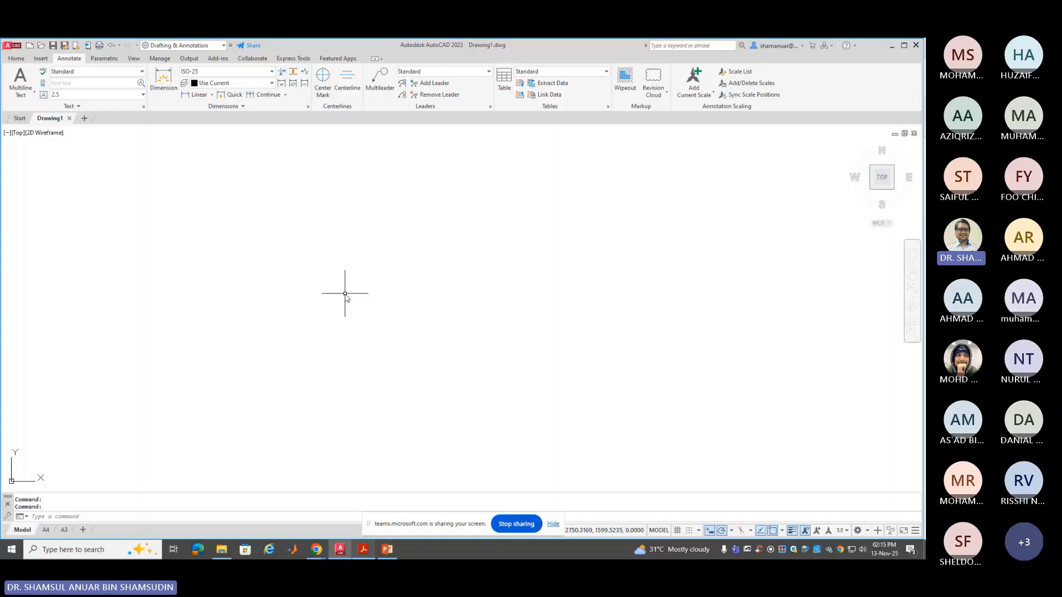
Show the Home tab and drop down the layer list (BORDER, HIDDEN, OBJEK, WALL; OBJ2 current)
left_click(16, 58)
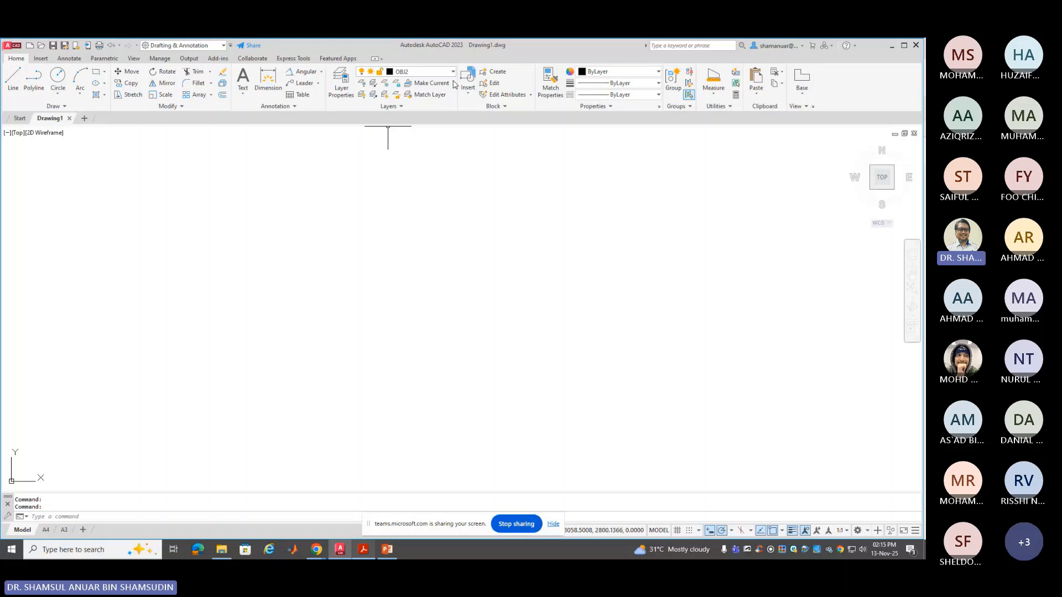
left_click(452, 72)
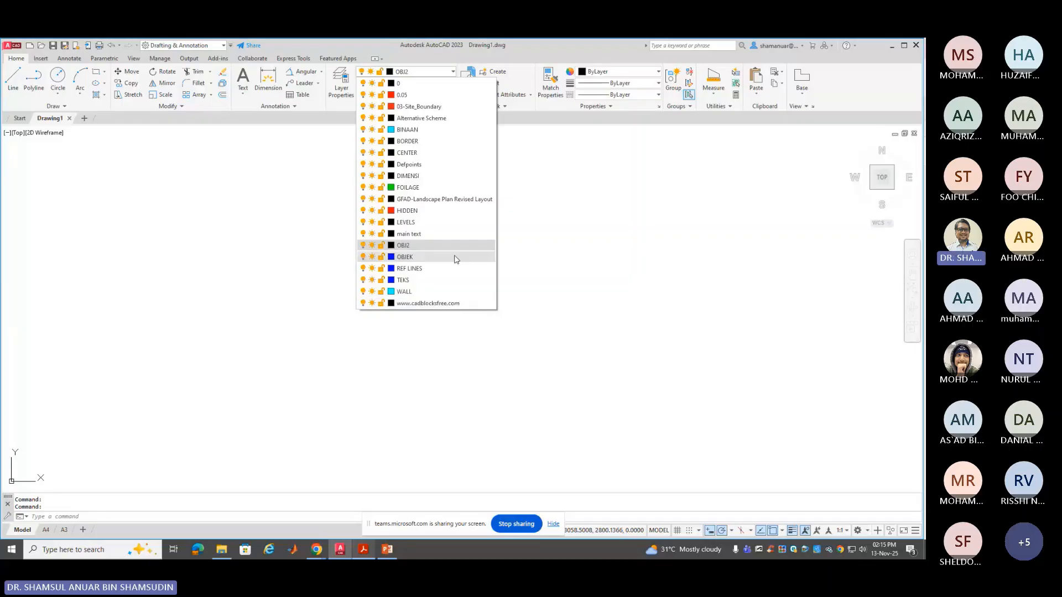
Close the layer dropdown without changing the current layer OBJ2
left_click(341, 166)
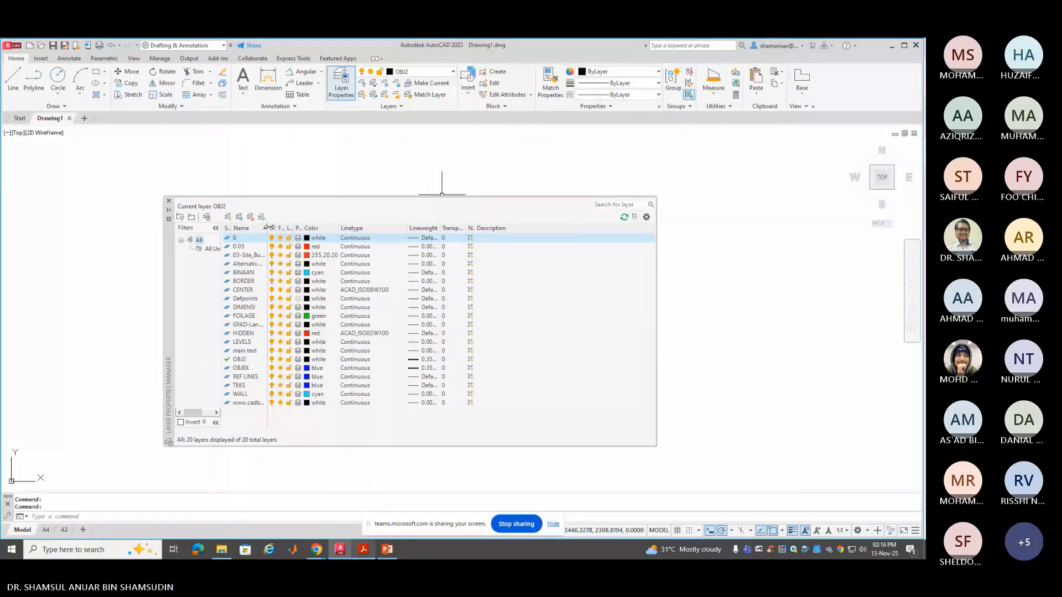
Widen the Name and Plot columns so names like 03-Site_Boundary show in full
left_click_drag(268, 227, 308, 227)
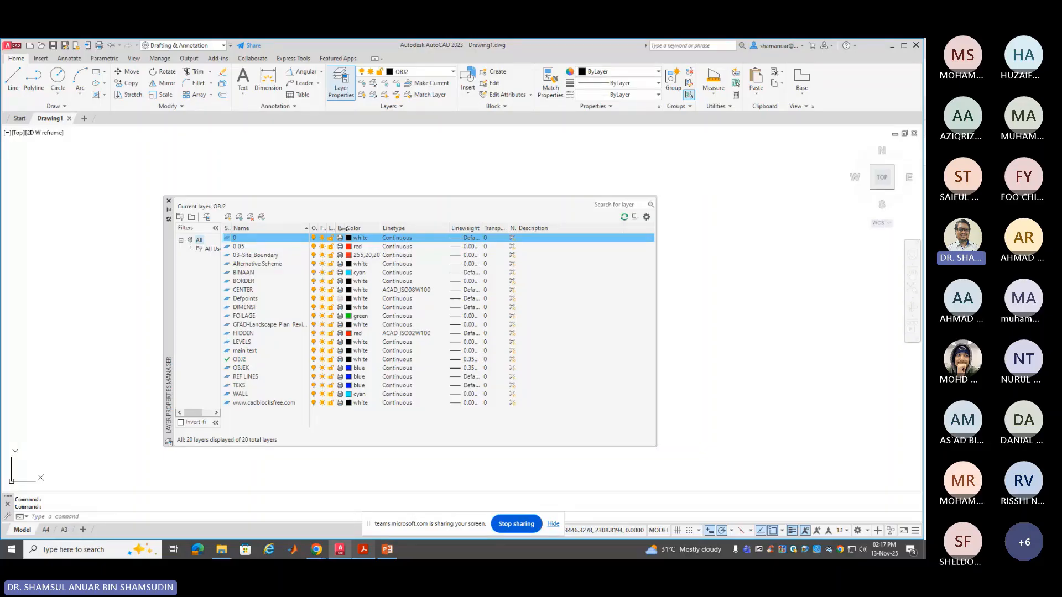
left_click_drag(340, 228, 363, 228)
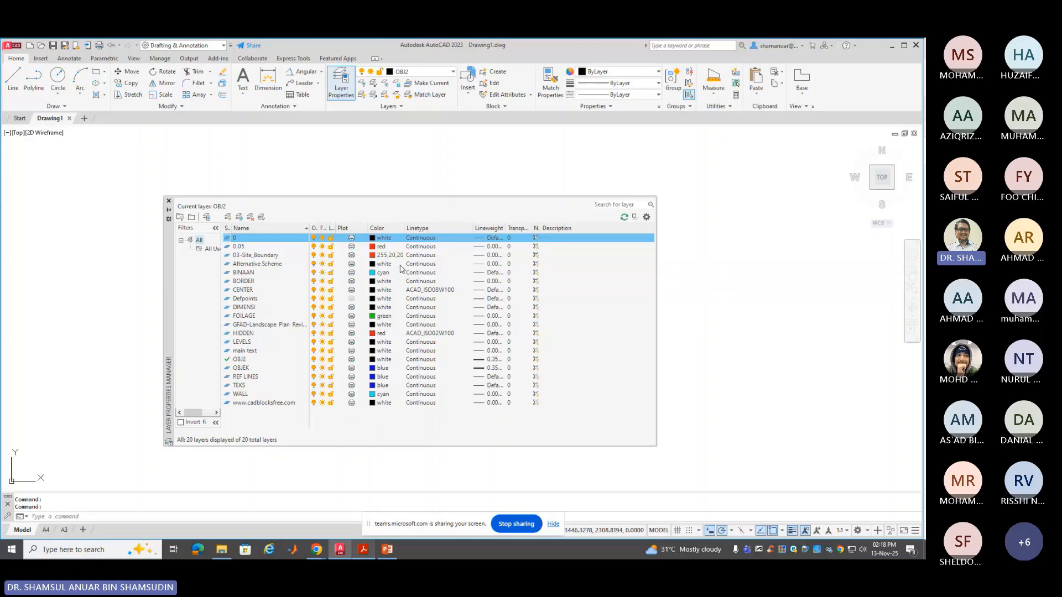
Open Select Linetype for layer 0 and browse loaded linetypes like CENTER, DASHDOT, PHANTOM, ZIGZAG
left_click(422, 238)
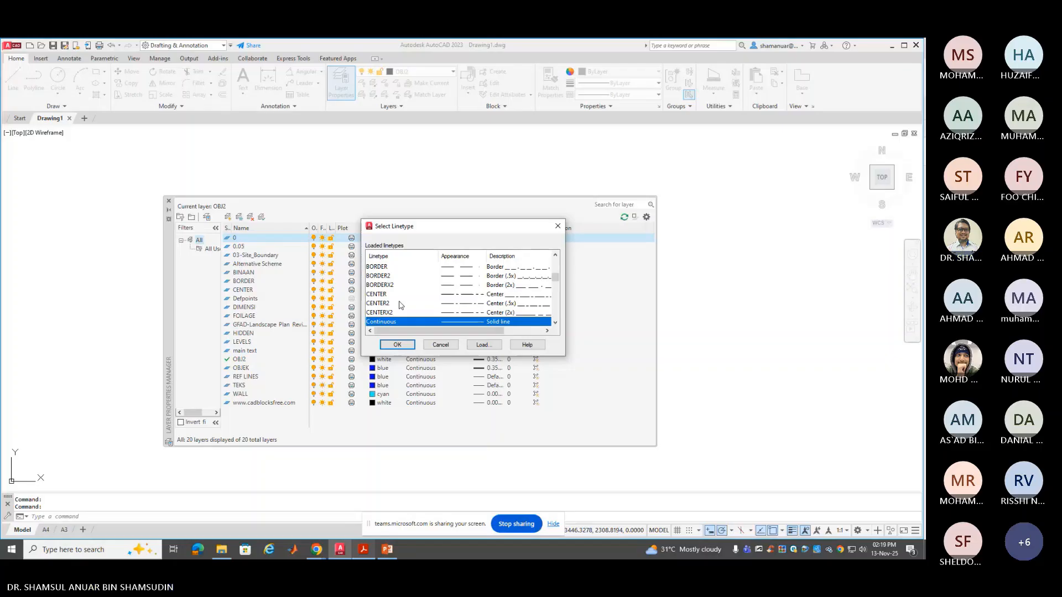
scroll(399, 306, "down", 4)
scroll(400, 306, "down", 10)
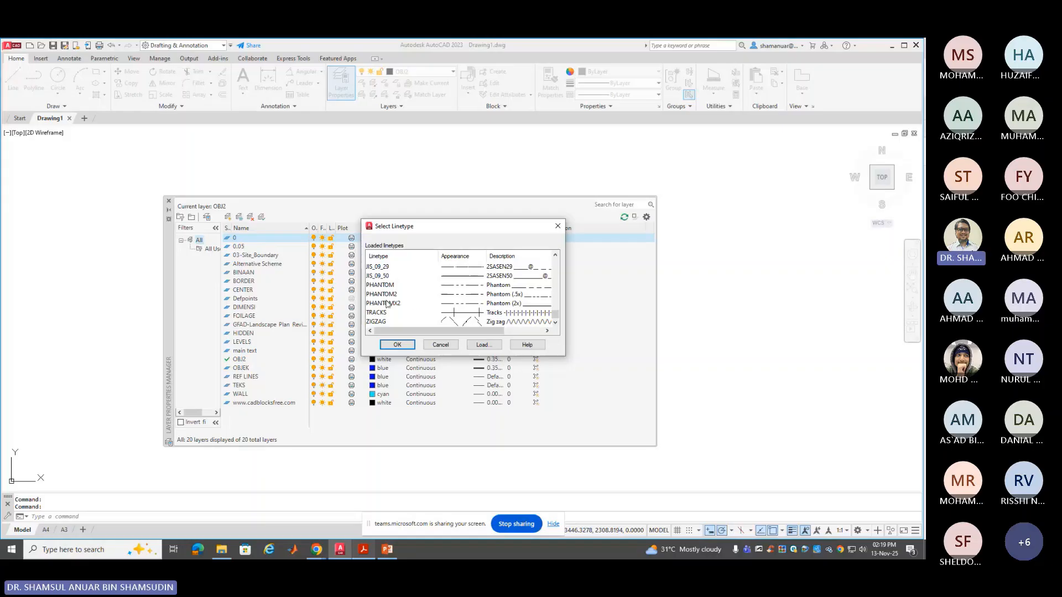
scroll(389, 284, "up", 12)
scroll(422, 290, "up", 3)
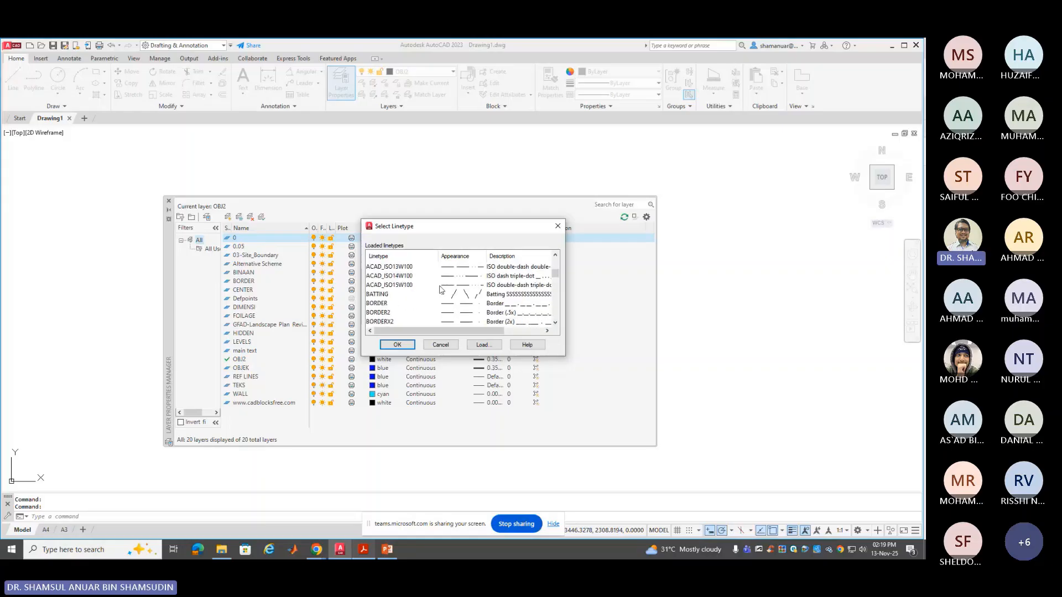
scroll(422, 290, "down", 3)
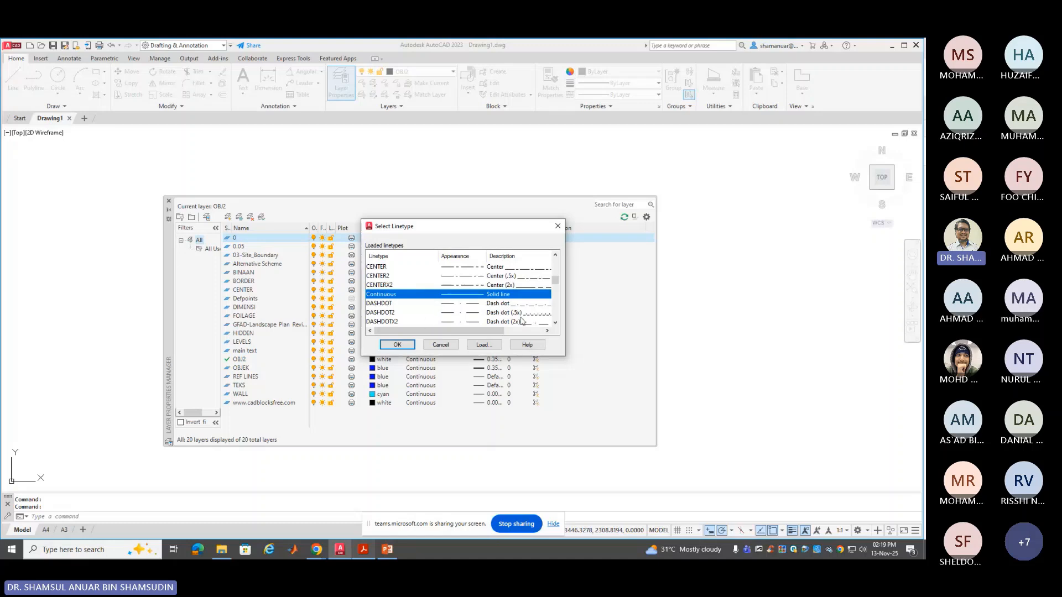
Browse the acadiso.lin linetypes in Load or Reload Linetypes, ACAD_ISO05W100 through ACAD_ISO11W100
left_click(481, 345)
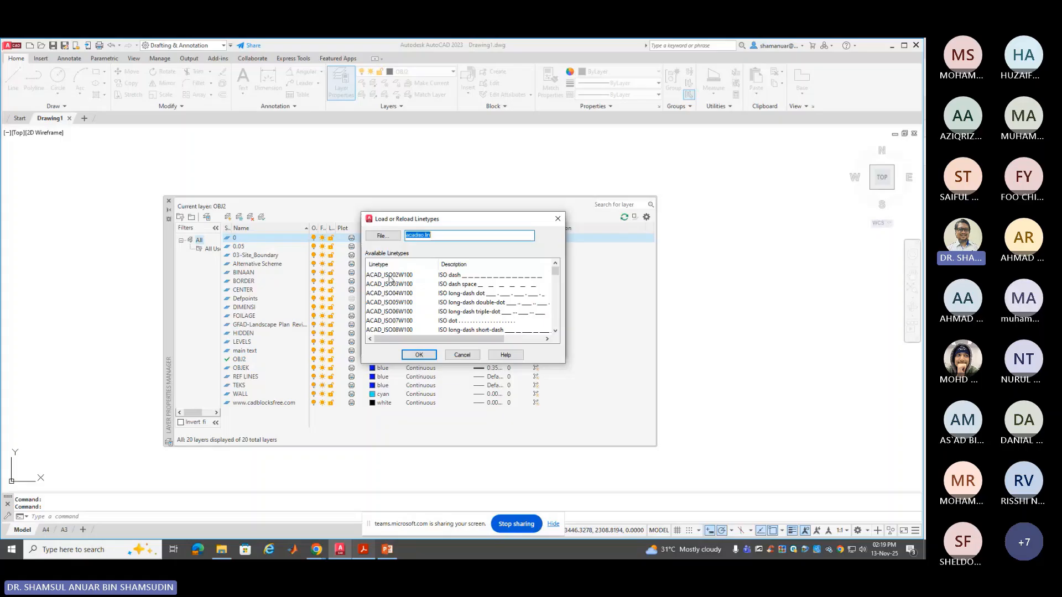
scroll(404, 296, "down", 4)
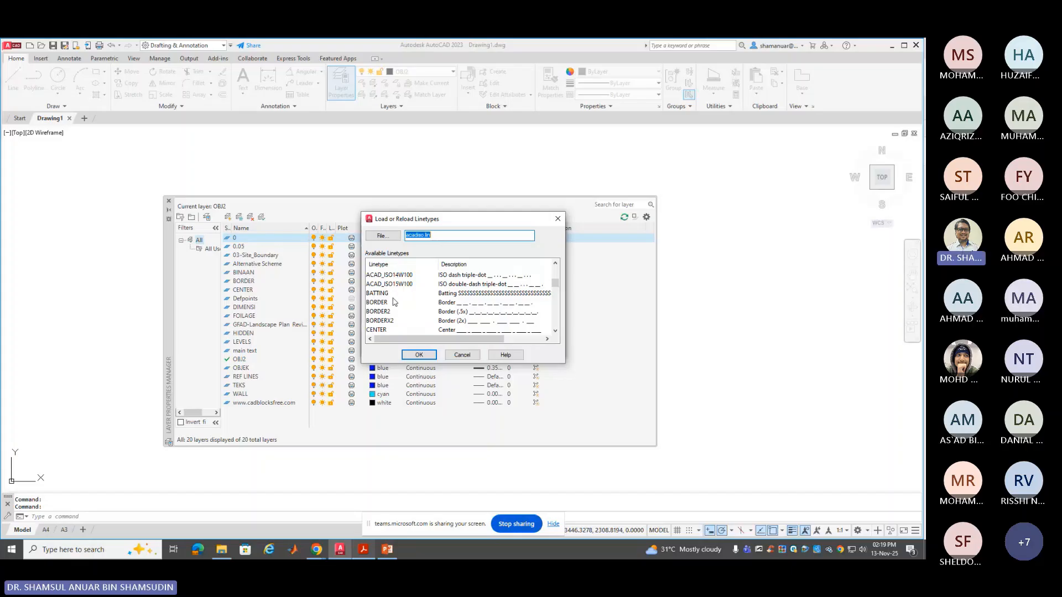
scroll(392, 312, "down", 2)
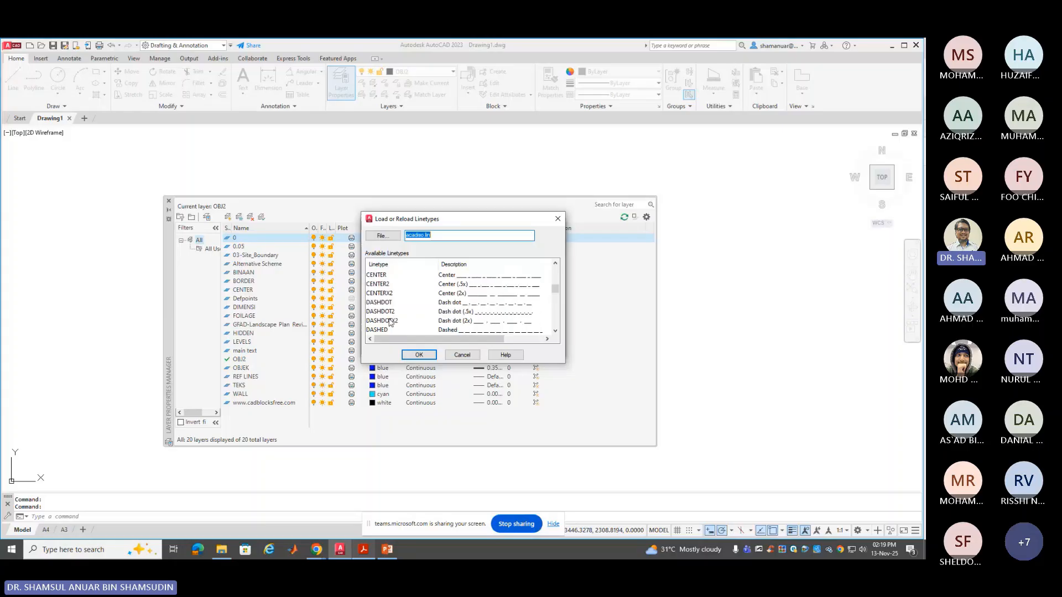
scroll(396, 318, "up", 2)
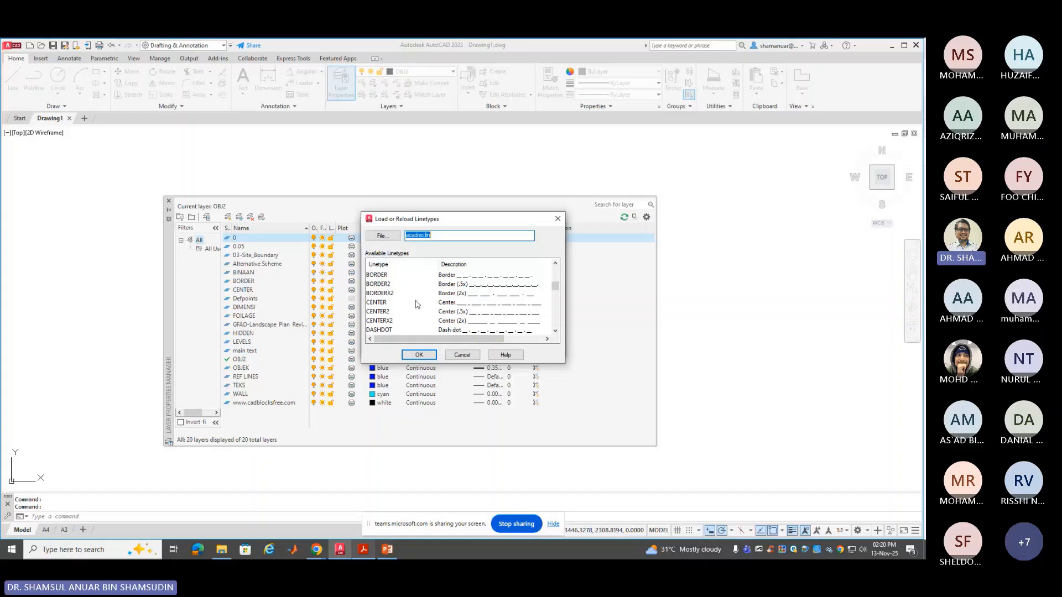
scroll(418, 298, "up", 1)
scroll(418, 292, "up", 2)
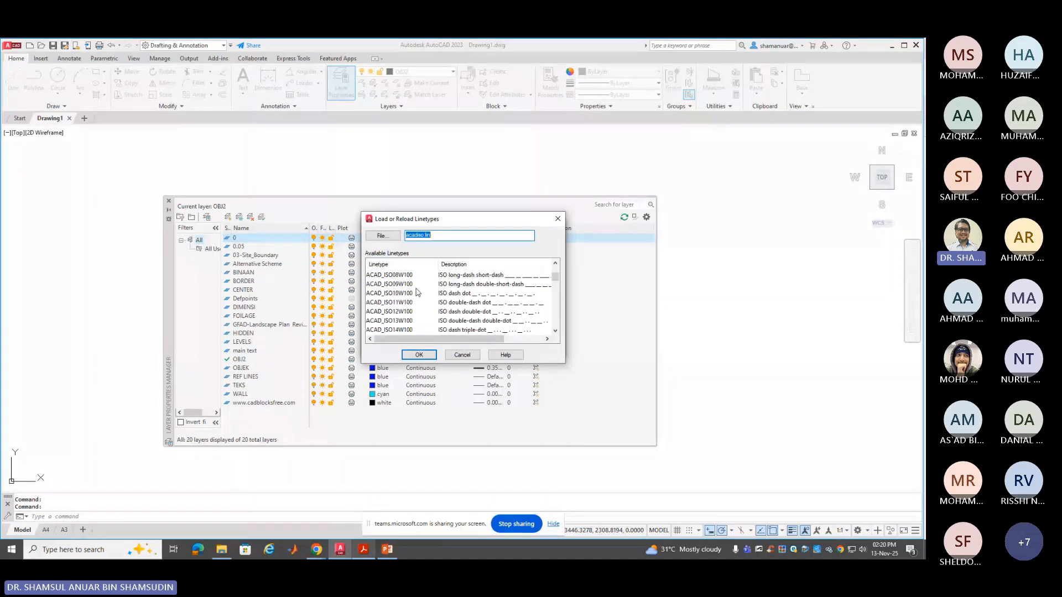
scroll(417, 292, "up", 2)
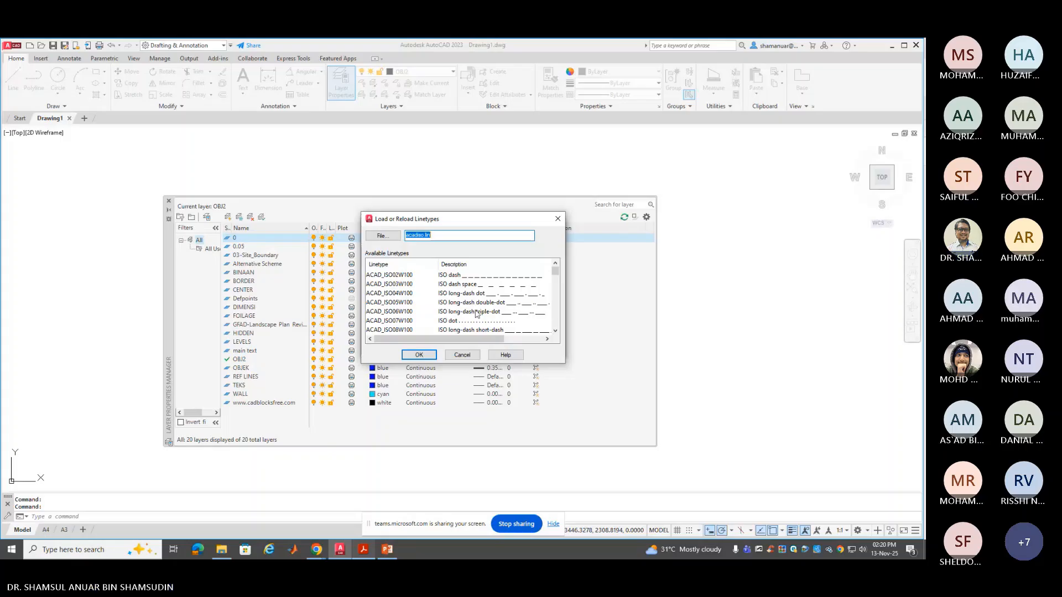
scroll(477, 314, "down", 1)
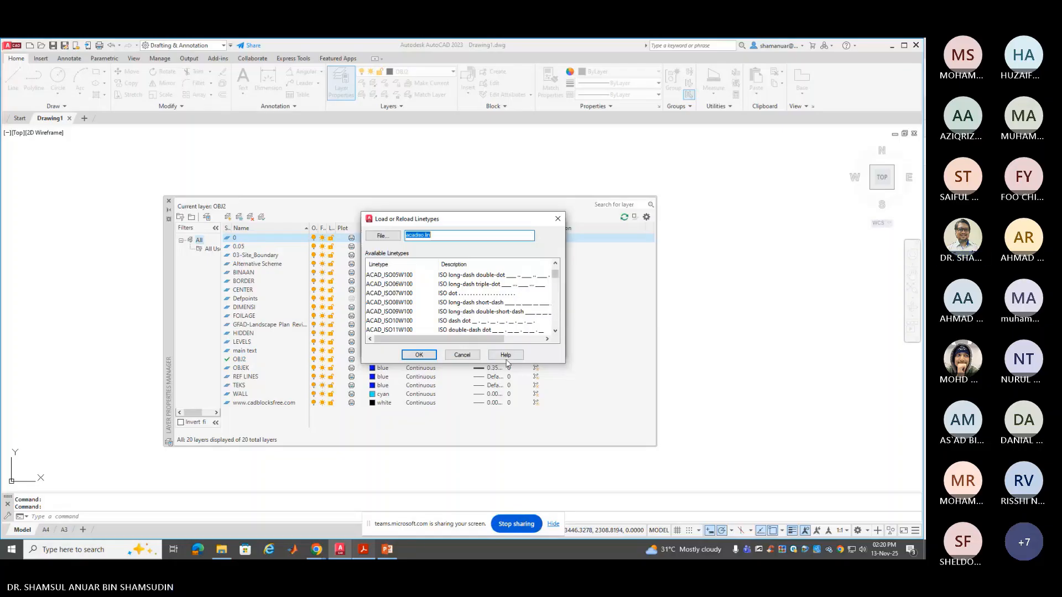
Close both linetype dialogs, then check the CENTER layer's linetype and cancel without changes
left_click(461, 355)
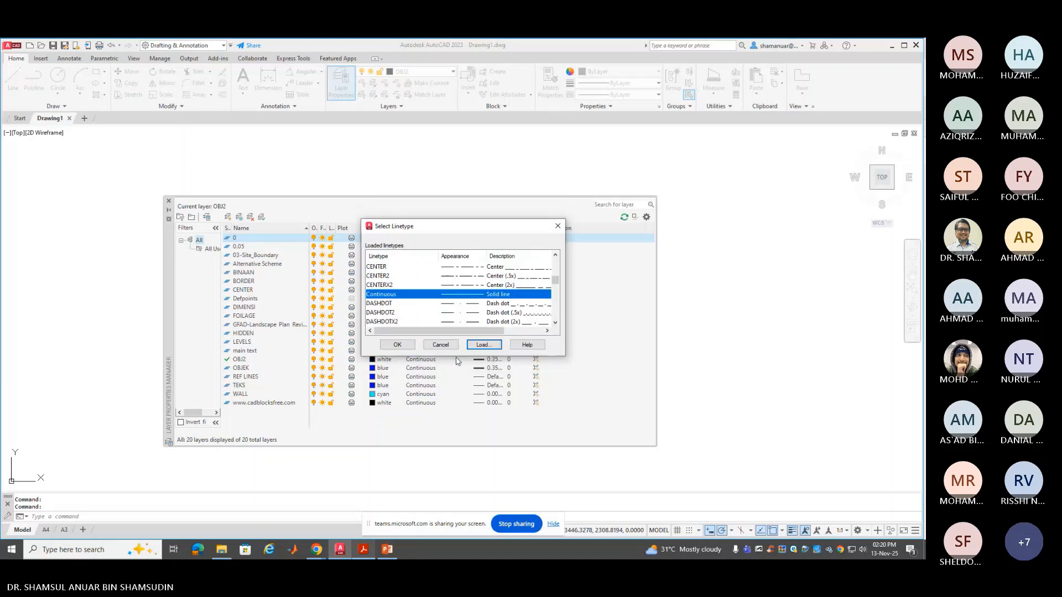
left_click(442, 345)
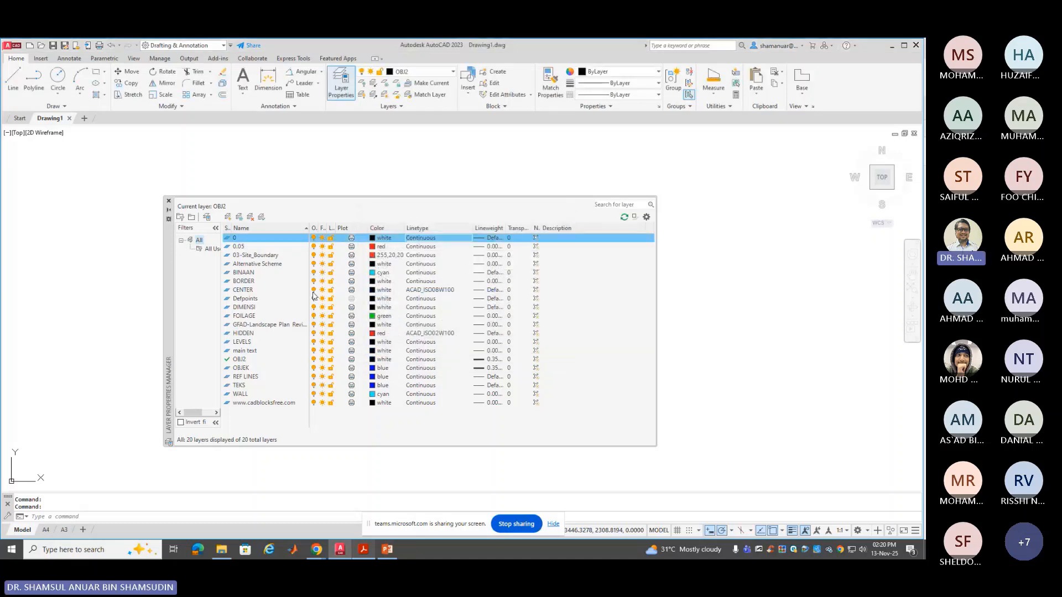
left_click(442, 291)
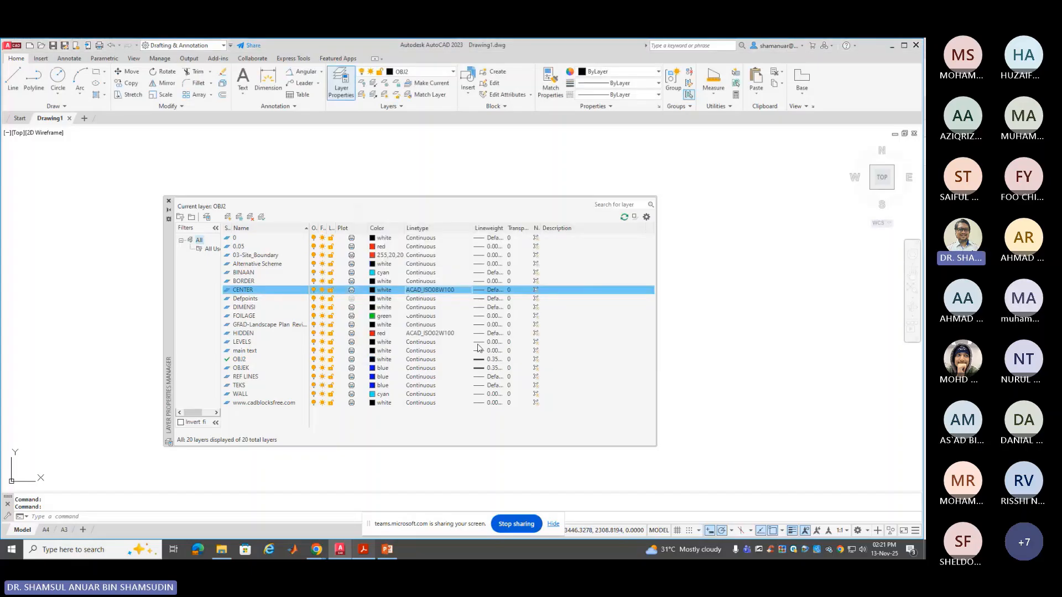
left_click(441, 345)
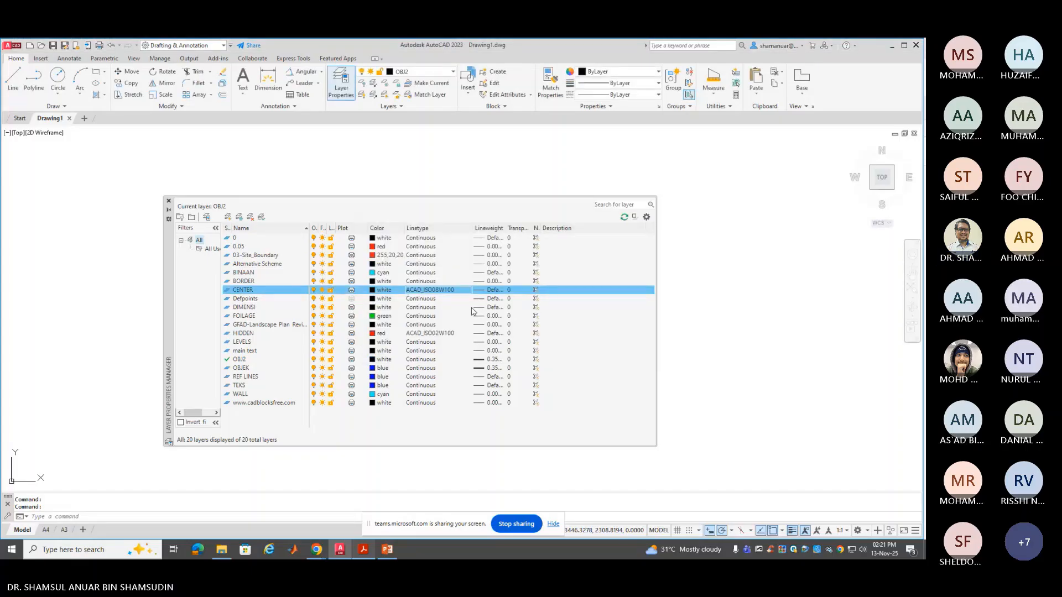
left_click(463, 290)
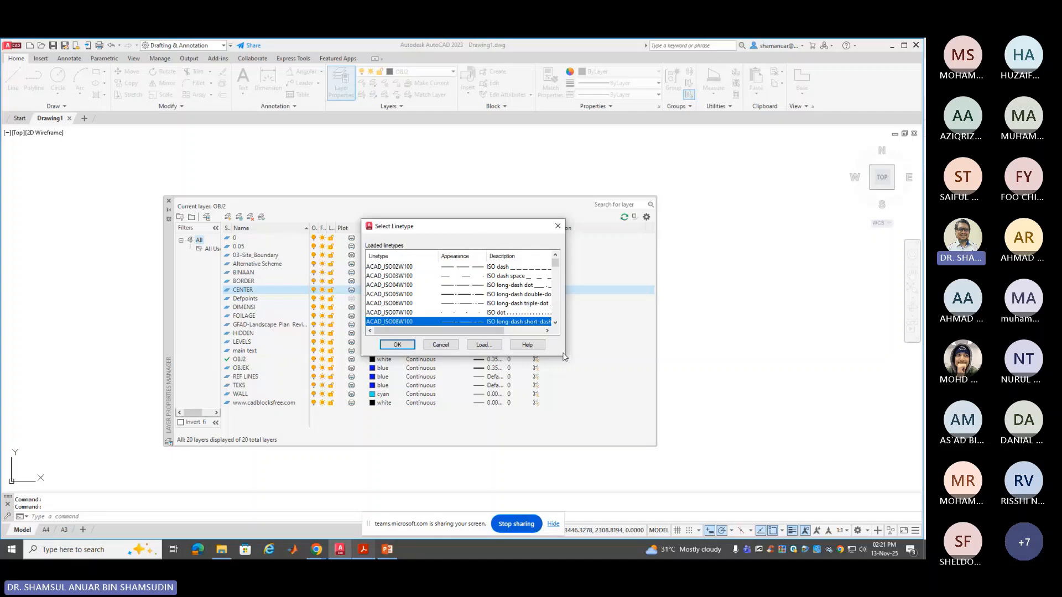
left_click(440, 345)
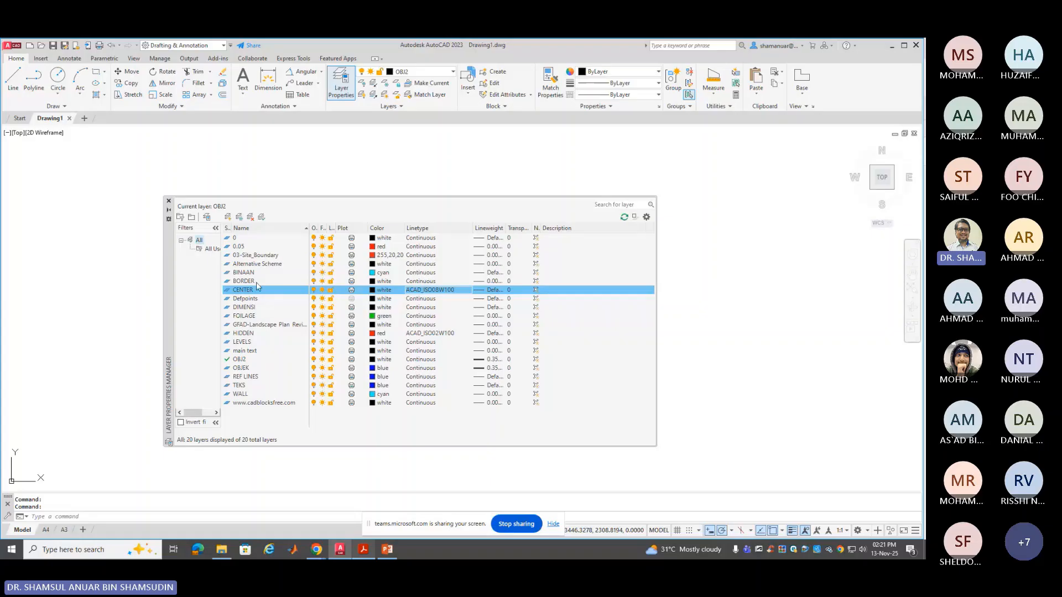
Assign the ACAD_ISO02W100 dashed linetype to the HIDDEN layer
left_click(247, 352)
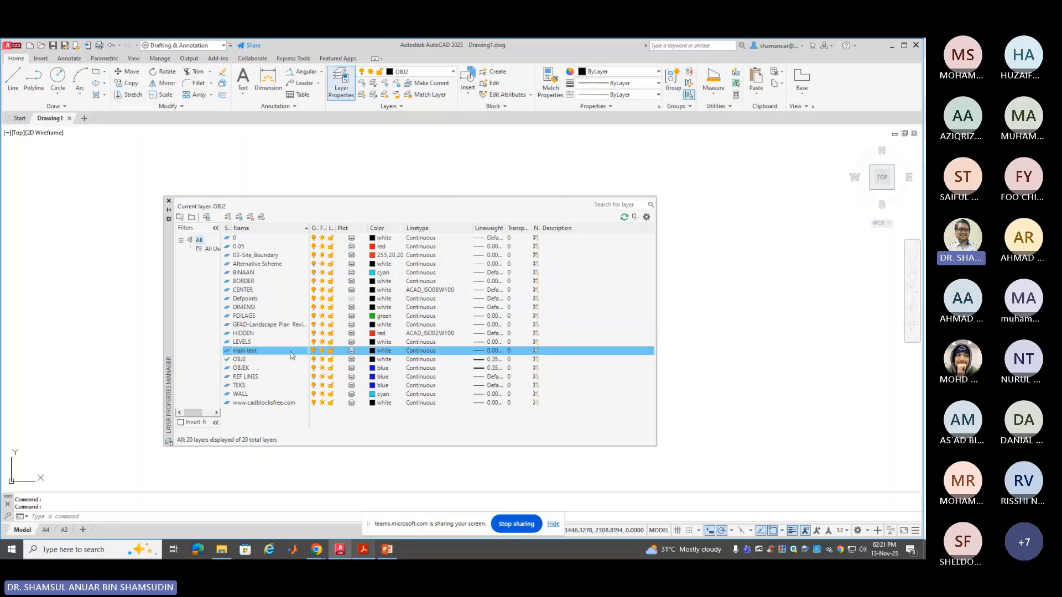
left_click(256, 334)
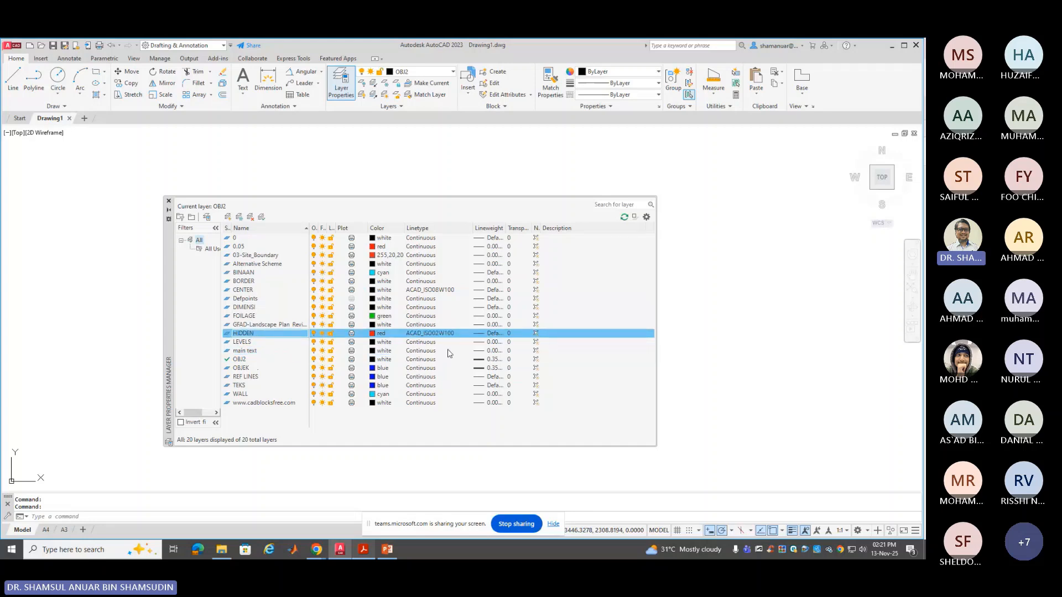
left_click(453, 333)
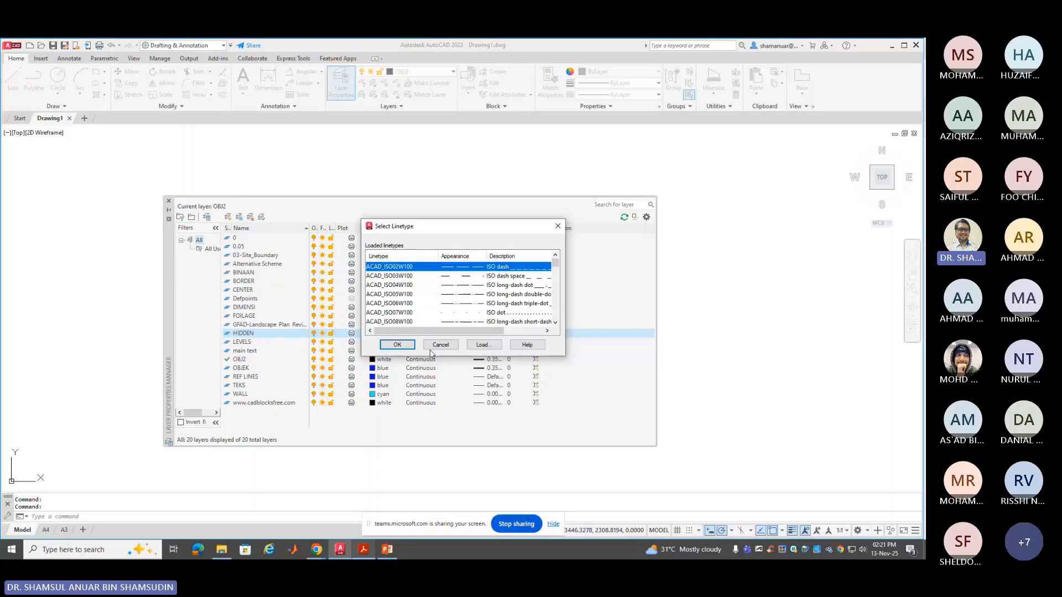
key("Return")
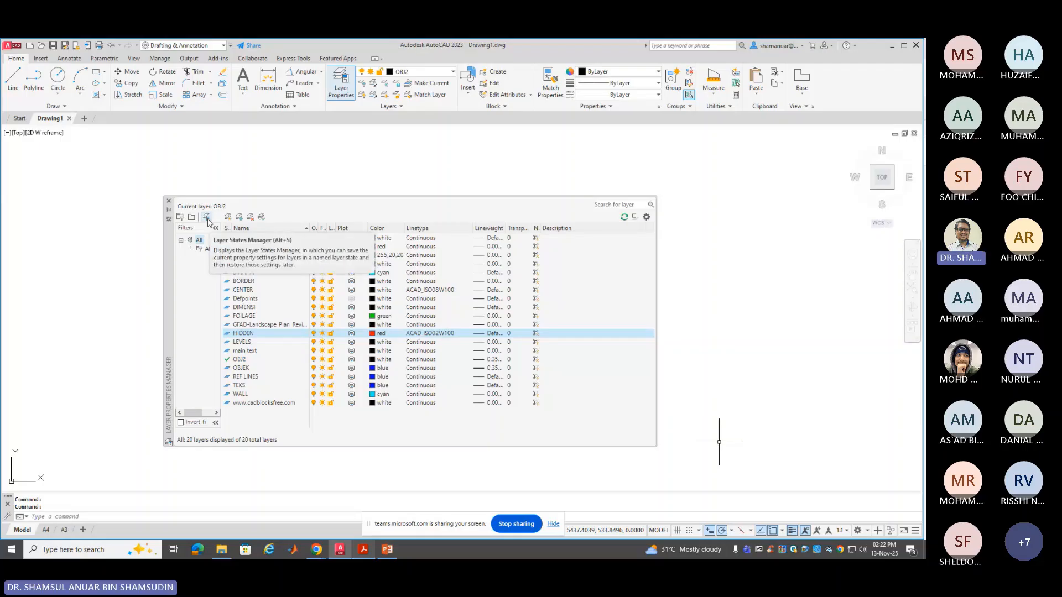
Open the Layer States Manager and start importing a *.las layer state file
left_click(208, 220)
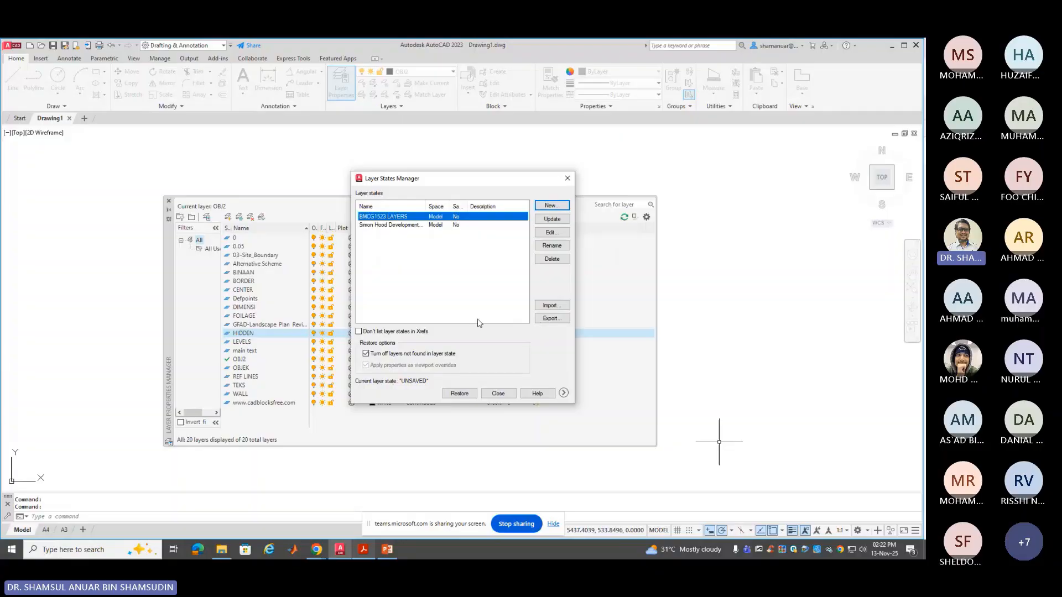
left_click(557, 305)
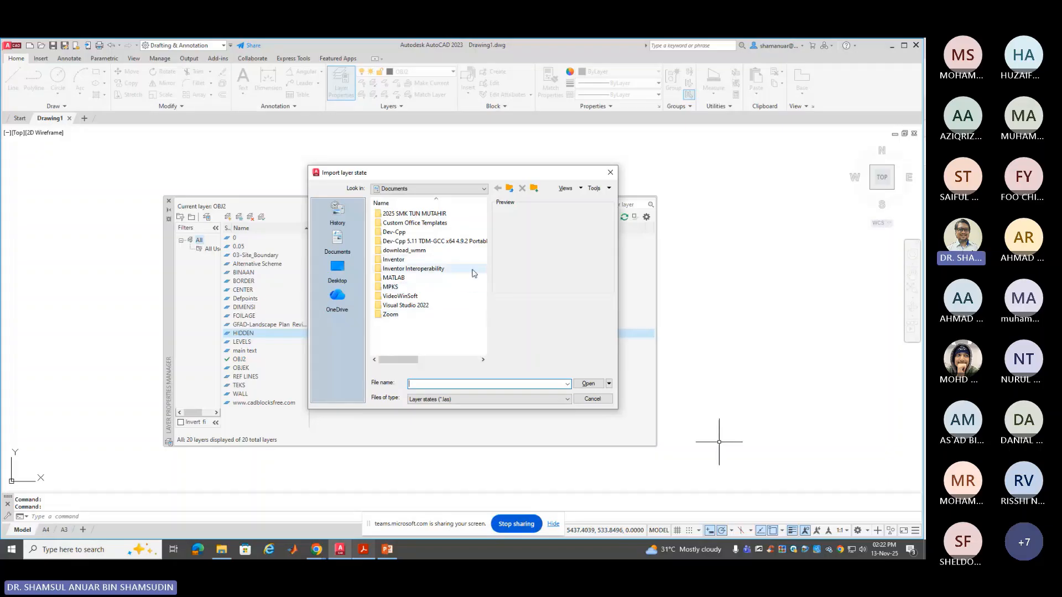
Browse to D:\NEW DOCUMENT\Engineering Graphics, then cancel the layer state import
left_click(486, 189)
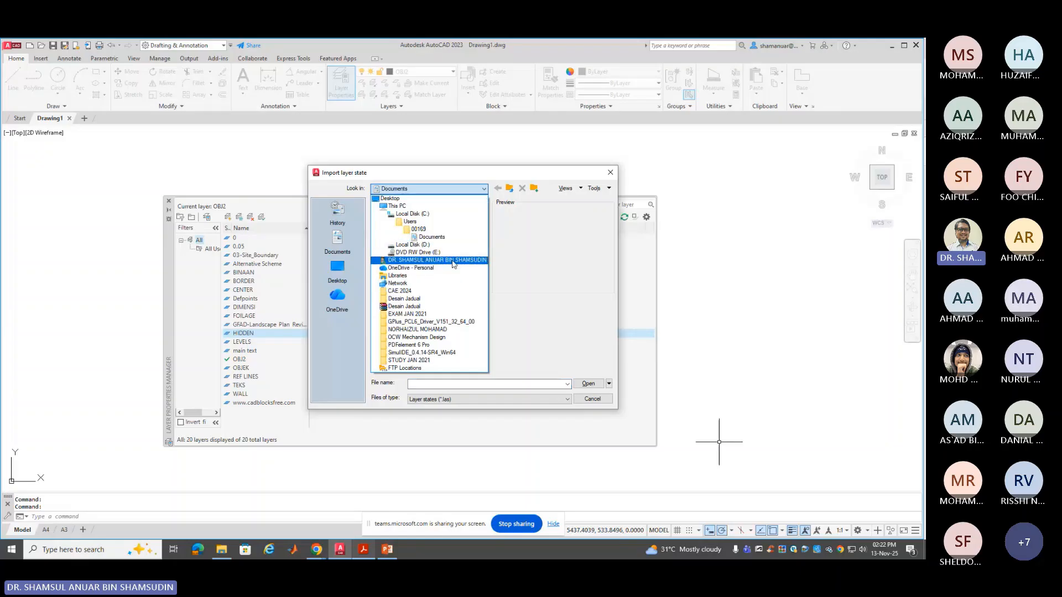
left_click(449, 246)
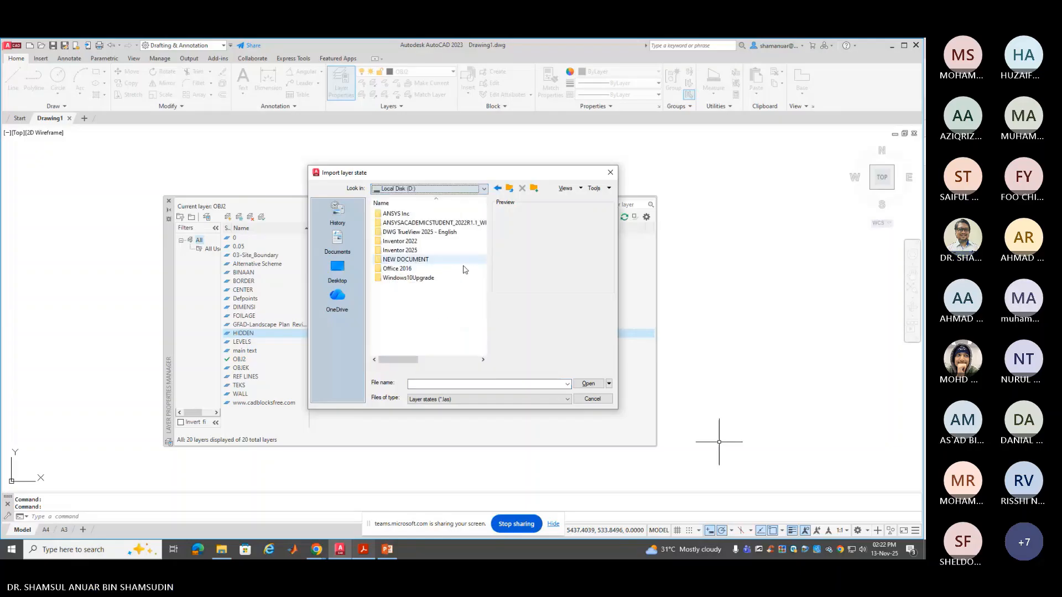
double_click(451, 261)
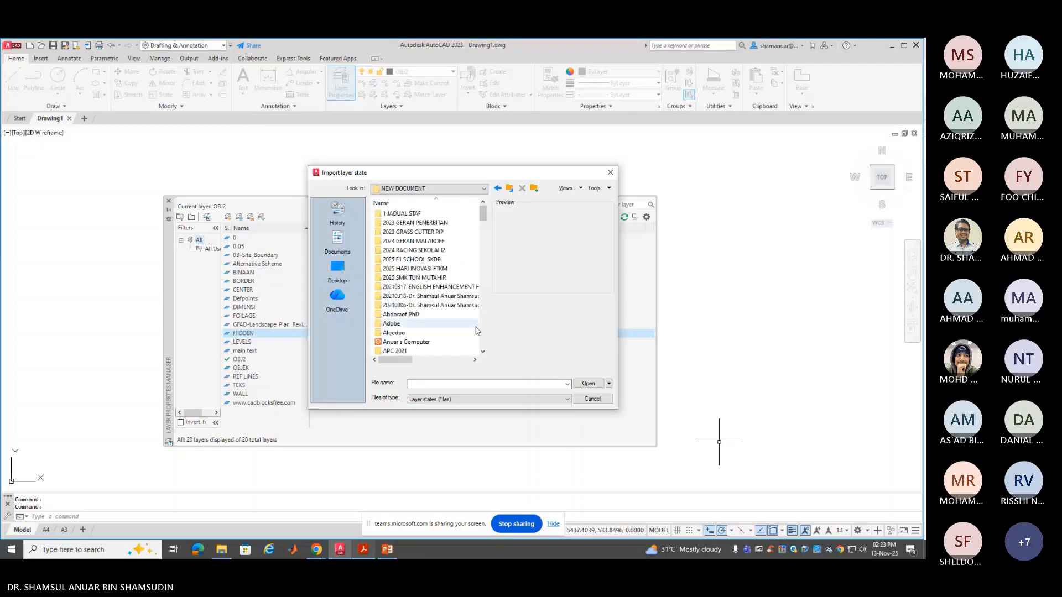
scroll(454, 331, "down", 1)
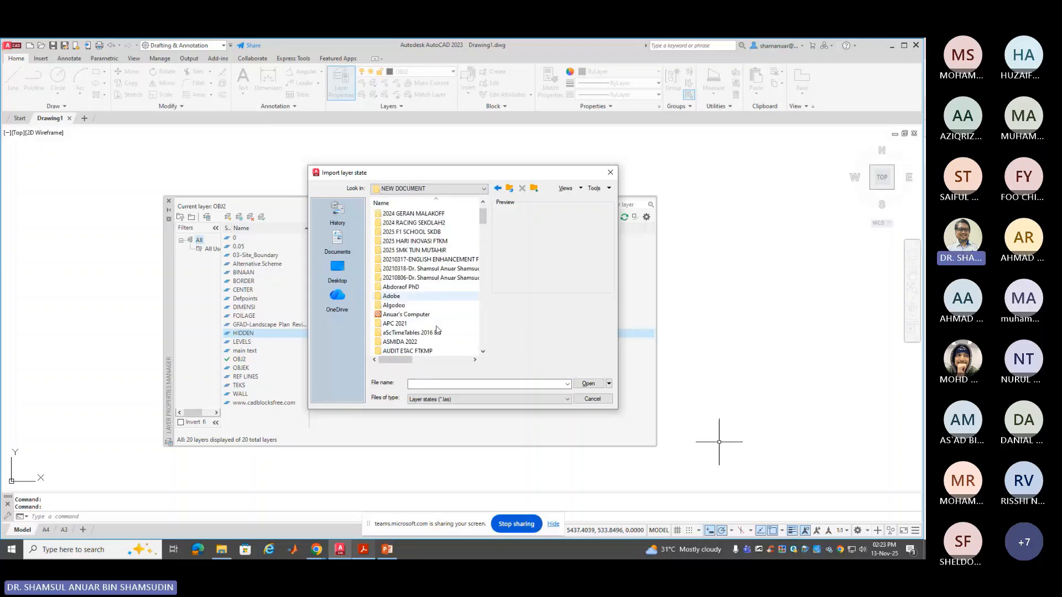
scroll(434, 326, "down", 3)
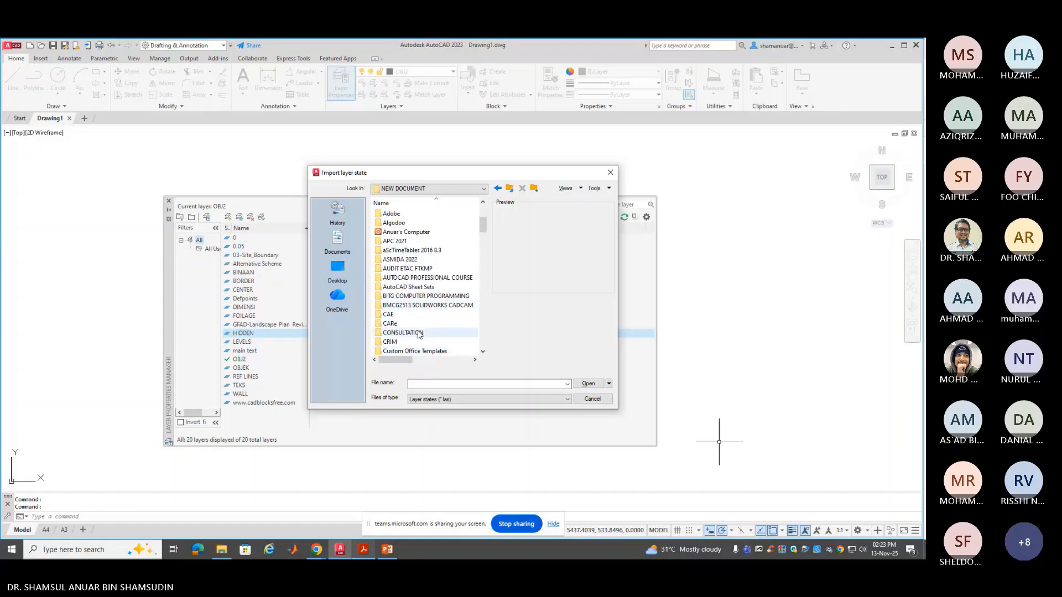
scroll(418, 330, "down", 3)
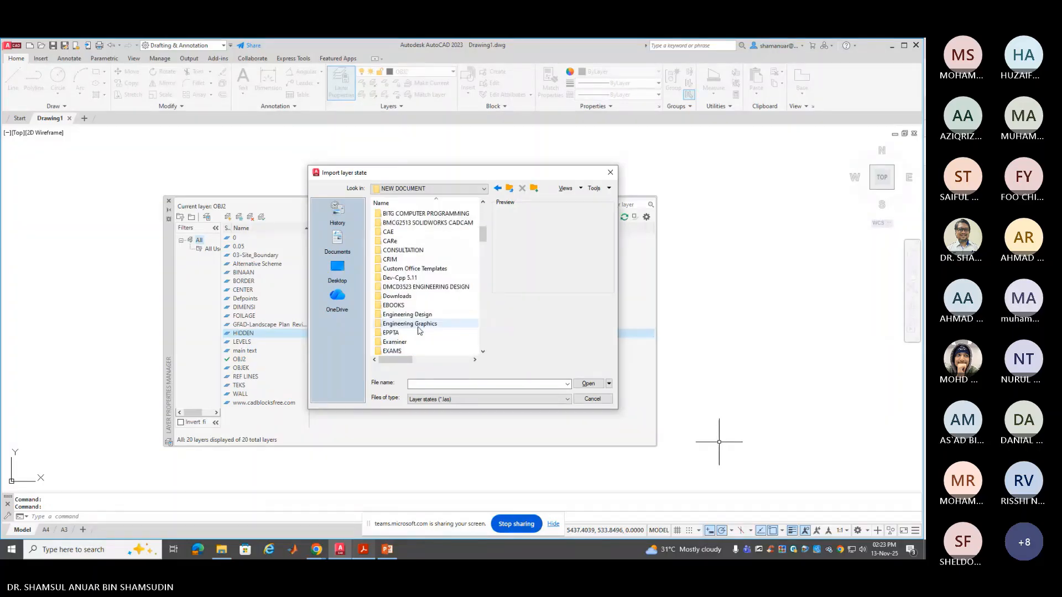
double_click(419, 324)
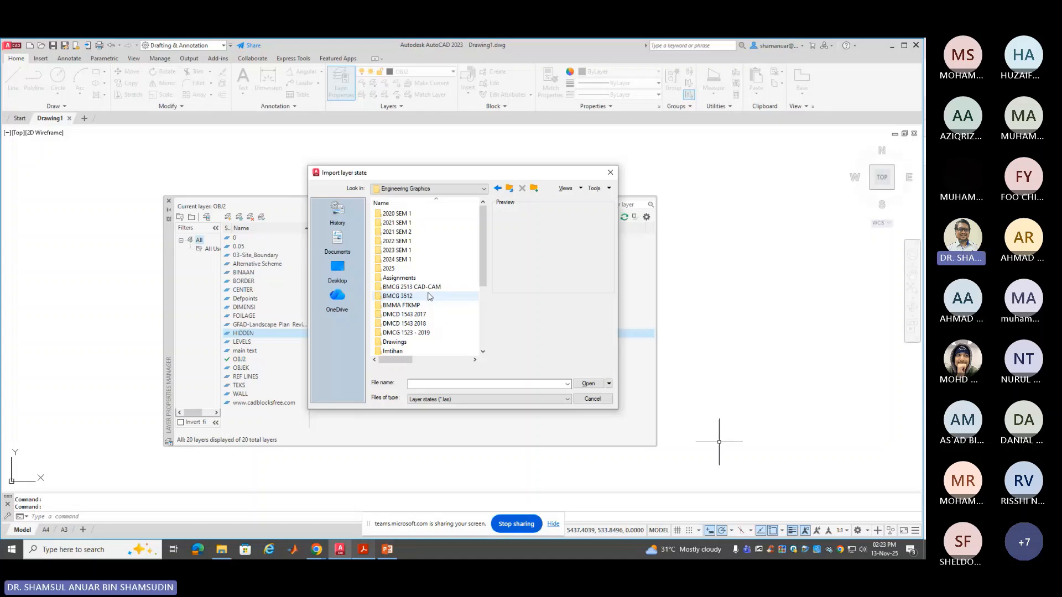
scroll(425, 301, "down", 4)
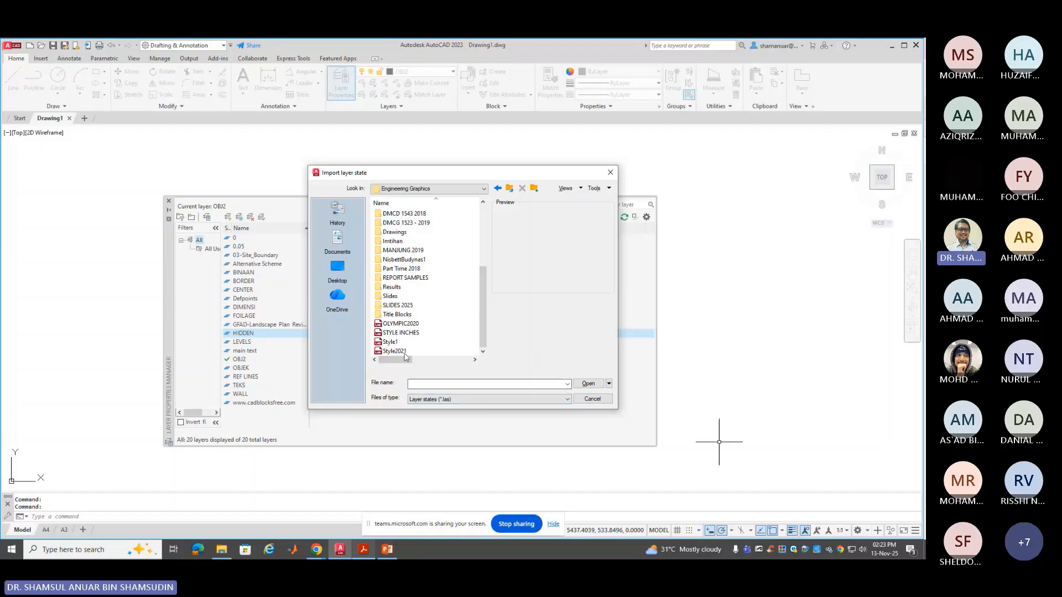
left_click(591, 399)
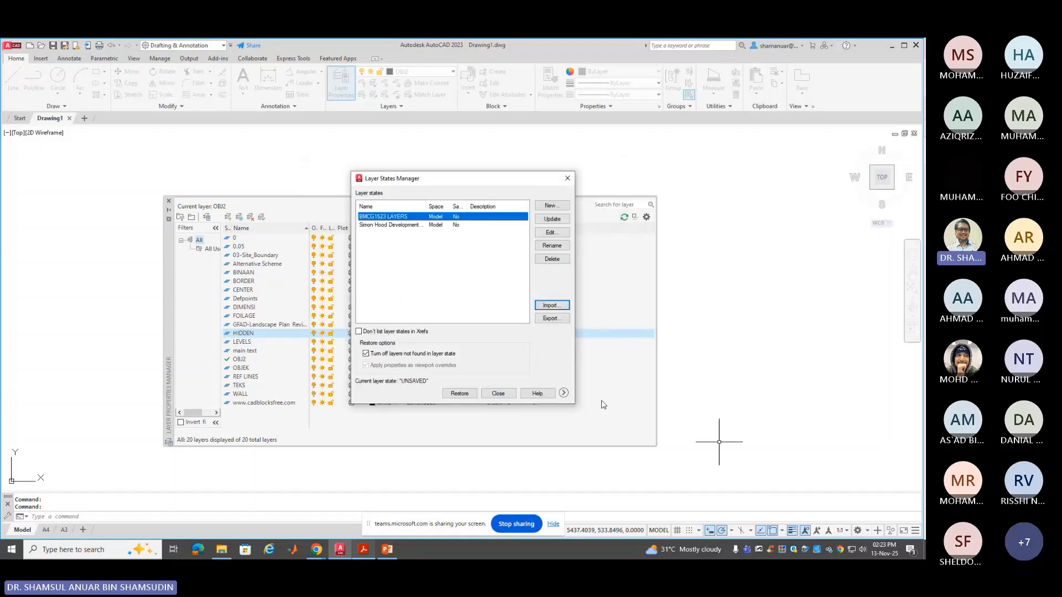
Close the Layer States Manager and the Layer Properties Manager, keeping OBJ2 as the current layer
left_click(501, 397)
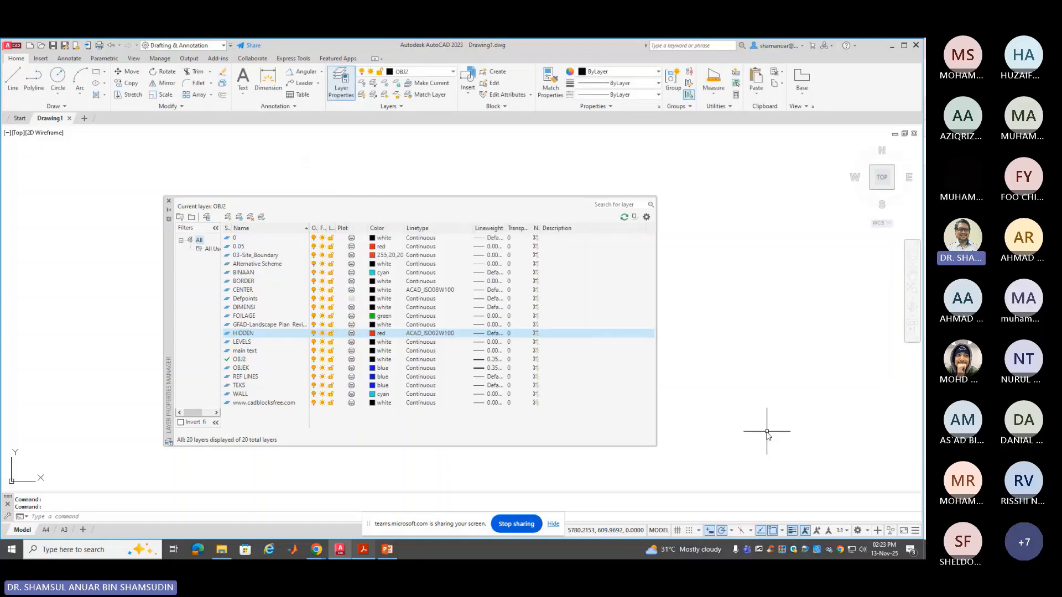
left_click(168, 200)
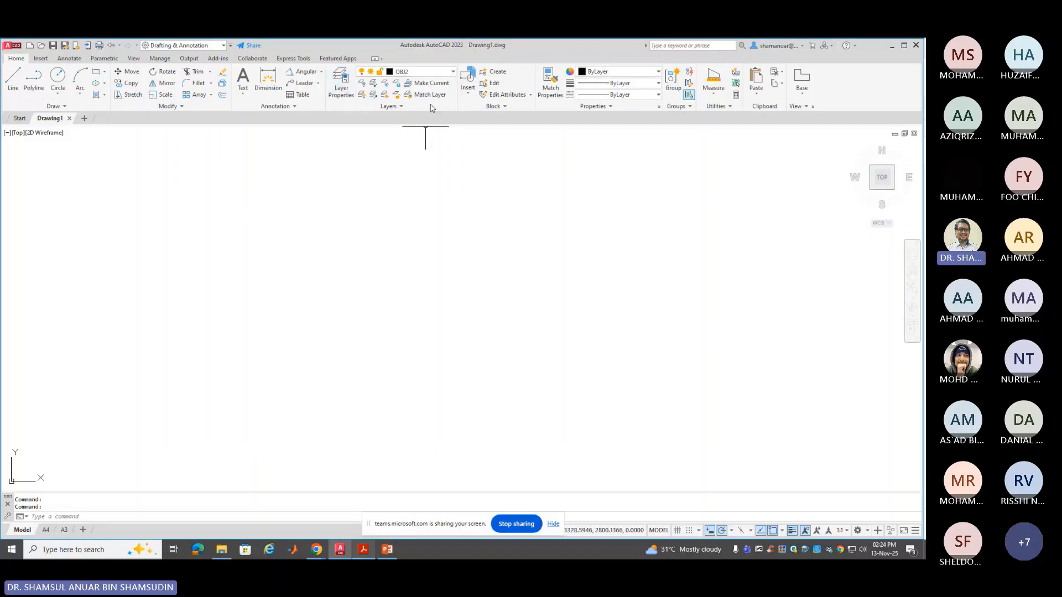
left_click(452, 71)
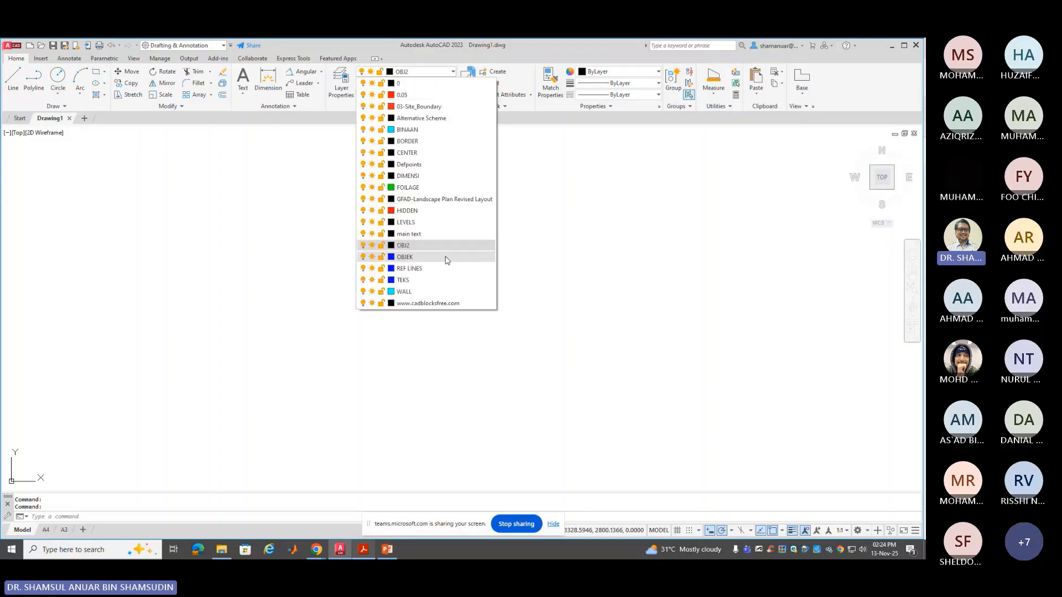
left_click(552, 266)
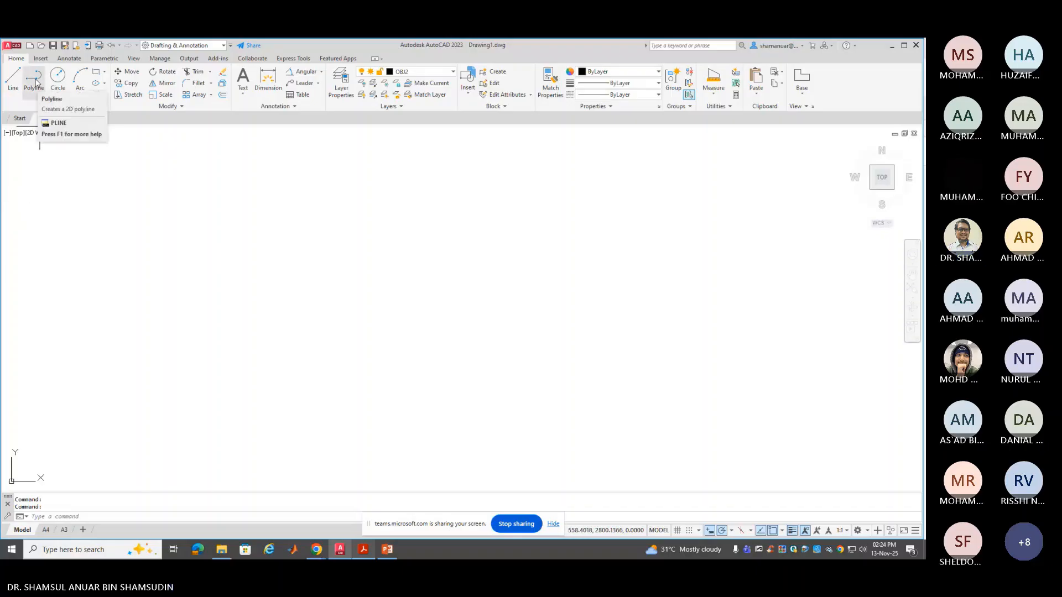
Start a polyline on layer OBJ2 with its start point at the lower right of the drawing
left_click(35, 82)
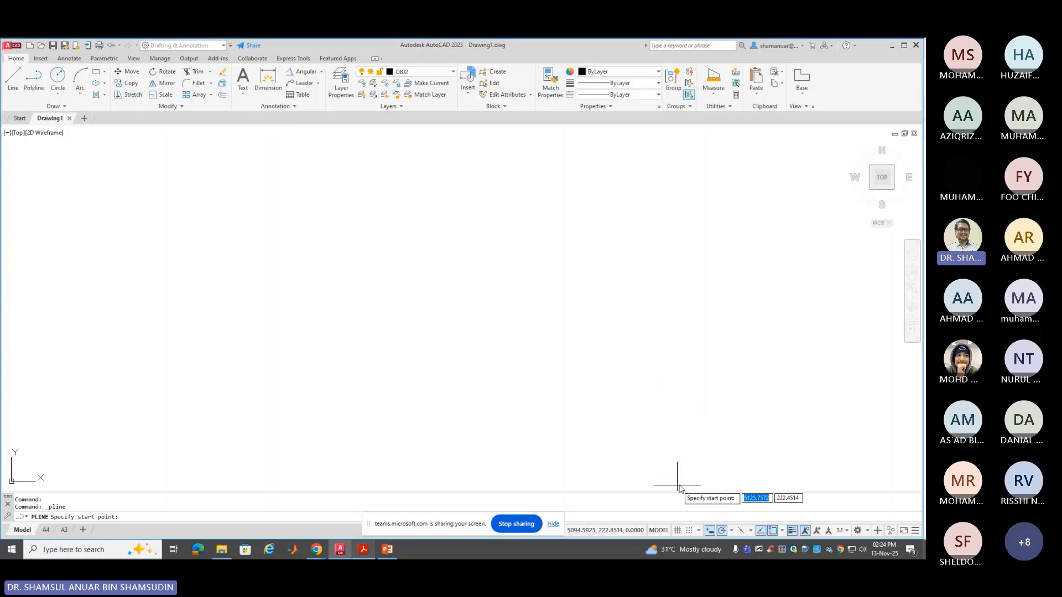
left_click(372, 524)
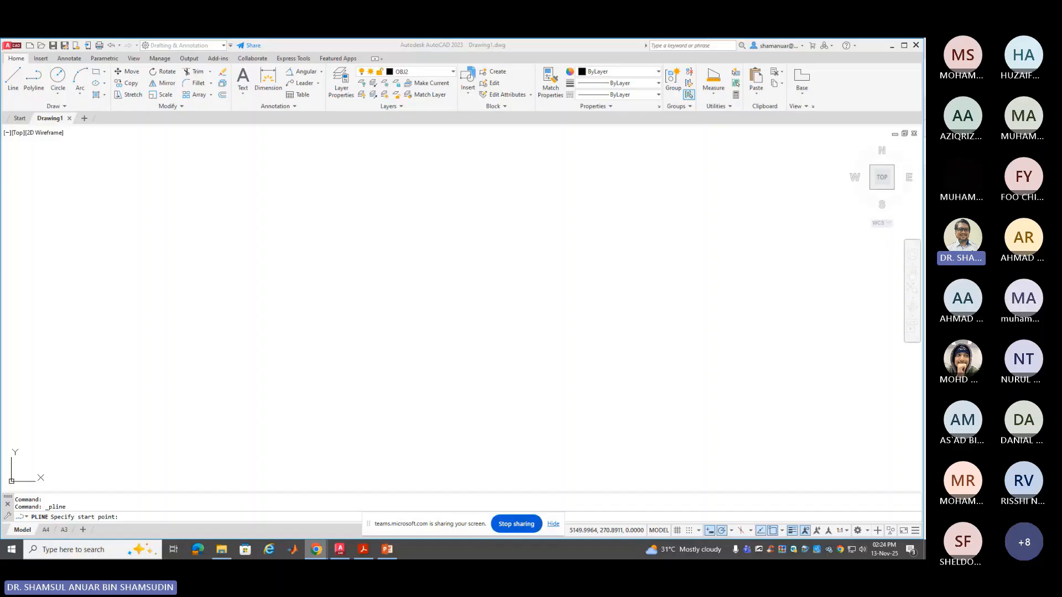
mouse_move(368, 523)
left_mouse_down()
mouse_move(667, 142)
mouse_move(710, 82)
mouse_move(705, 60)
left_mouse_up()
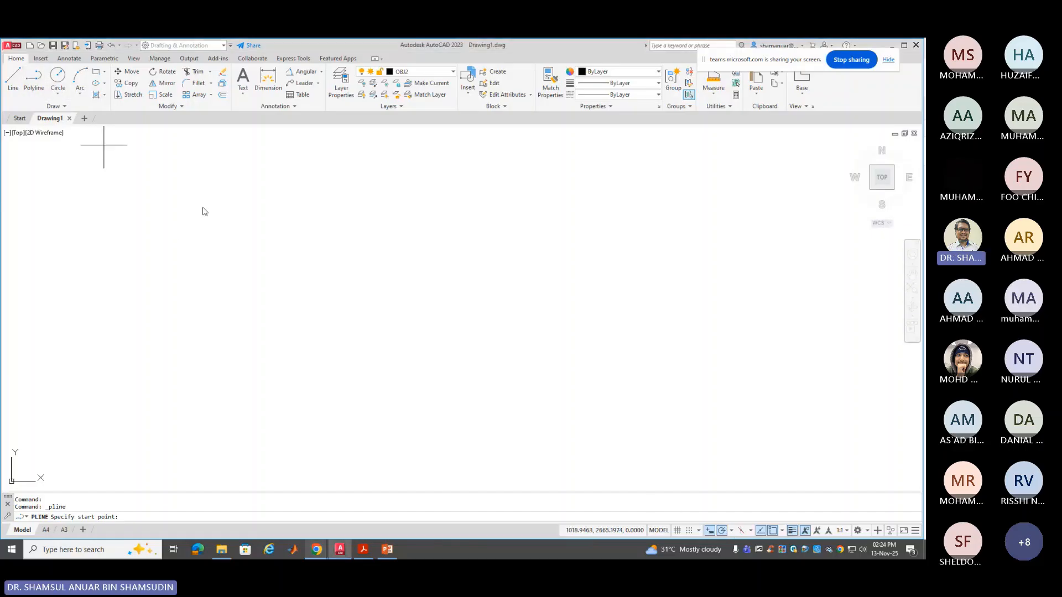
left_click(673, 403)
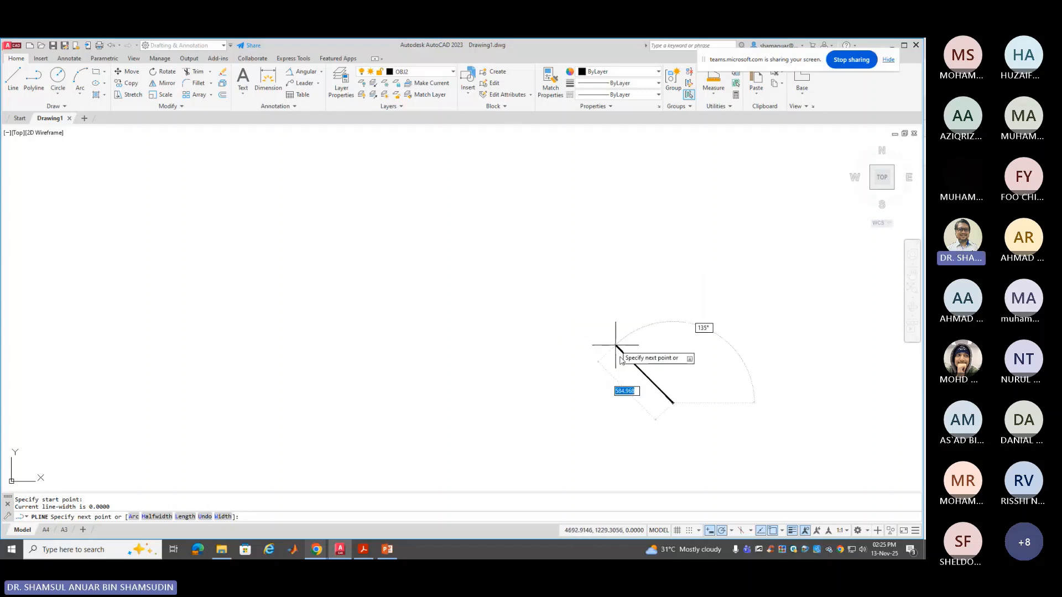
Draw the polyline's first side 200 units long along the 120° polar tracking line
left_click(732, 531)
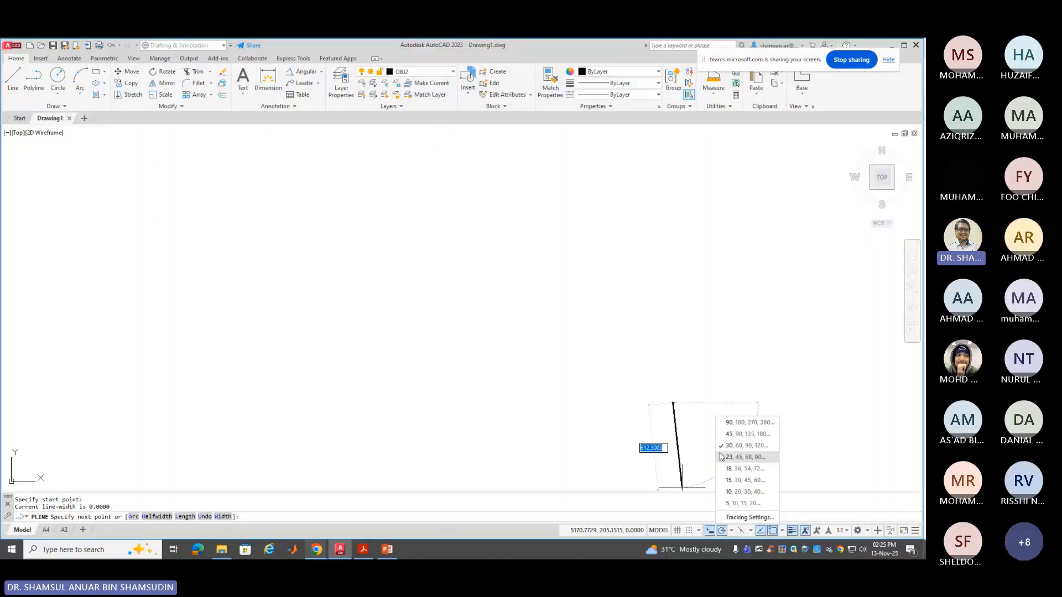
left_click(661, 341)
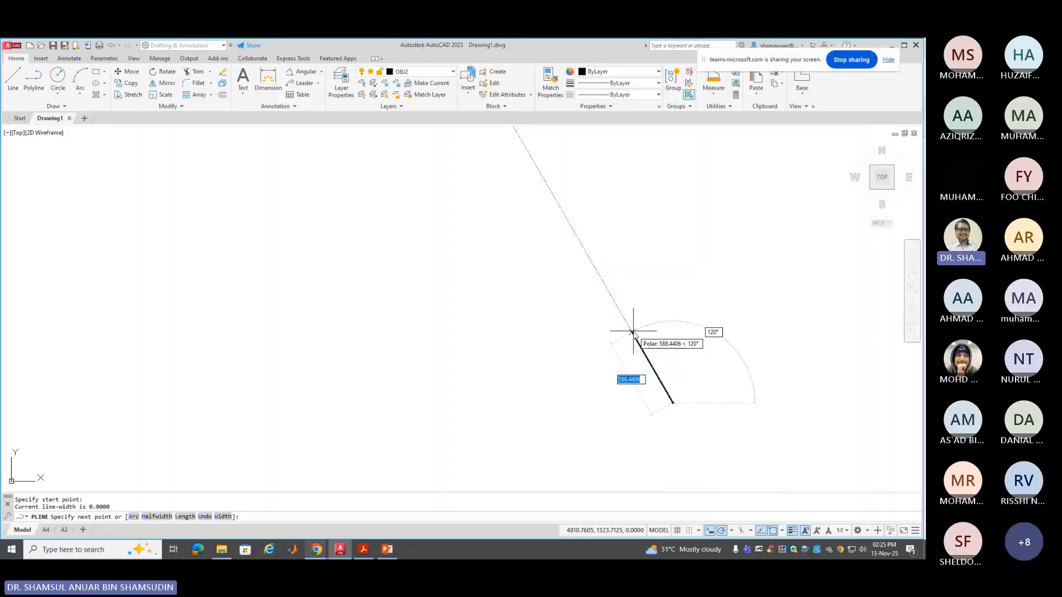
type("200")
key("Return")
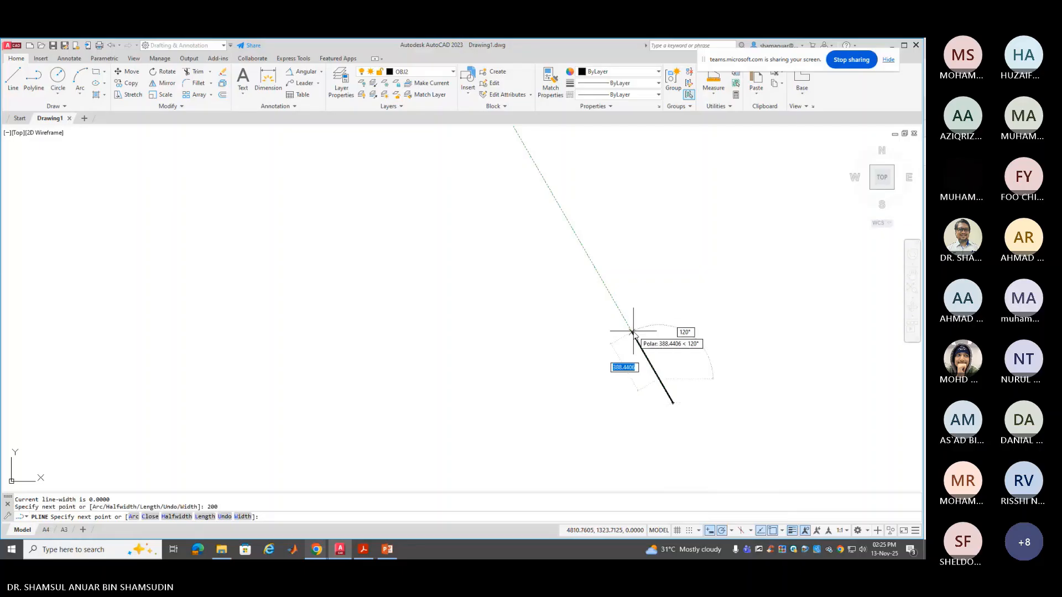
Draw a 350-unit horizontal side running to the left
scroll(618, 396, "up", 6)
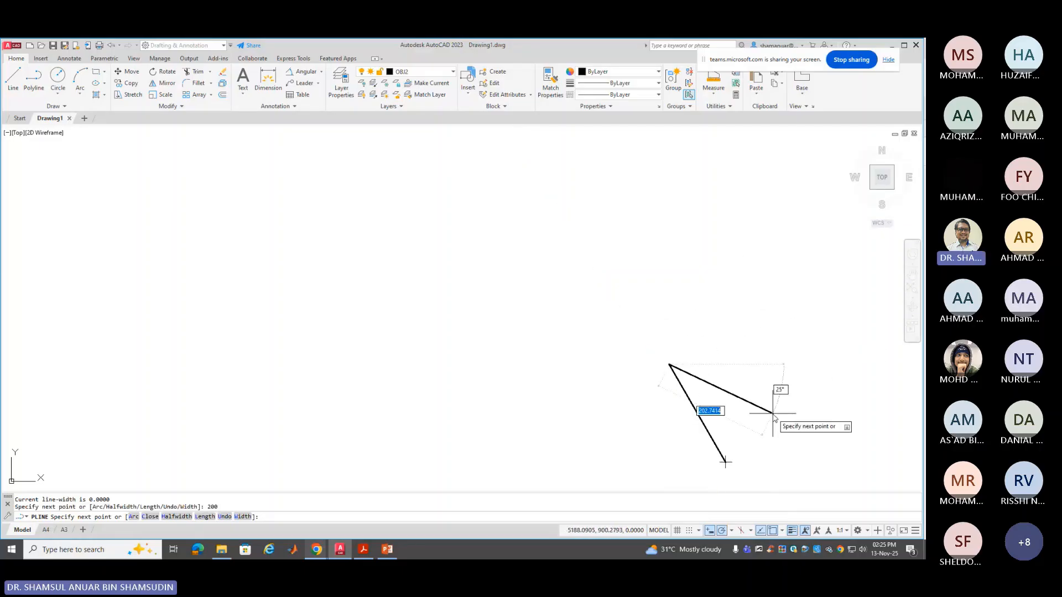
mouse_move(777, 414)
middle_mouse_down()
mouse_move(775, 403)
mouse_move(538, 331)
mouse_move(584, 369)
mouse_move(564, 339)
middle_mouse_up()
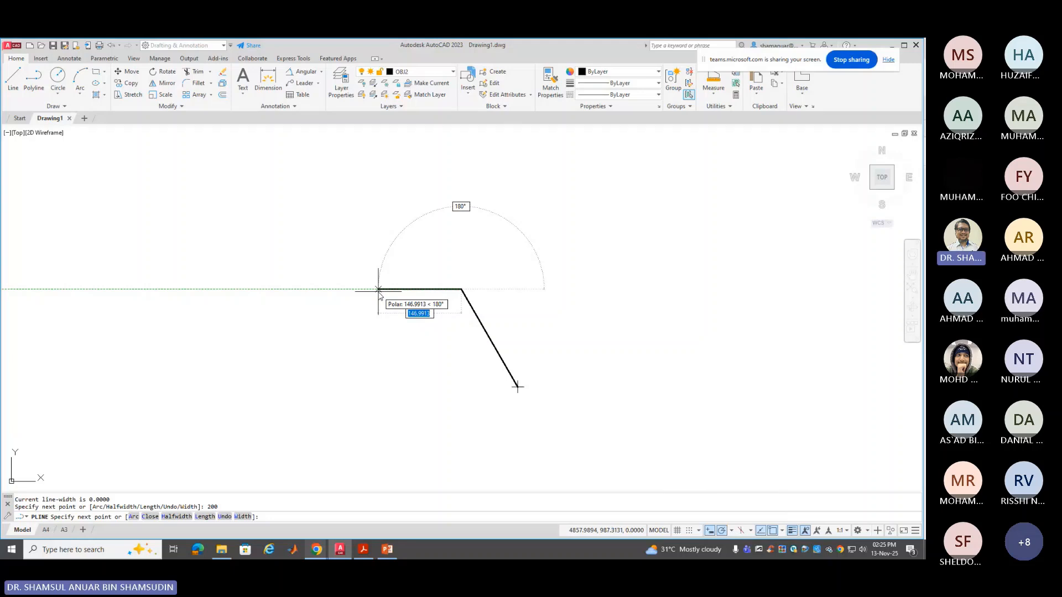
type("350")
key("Return")
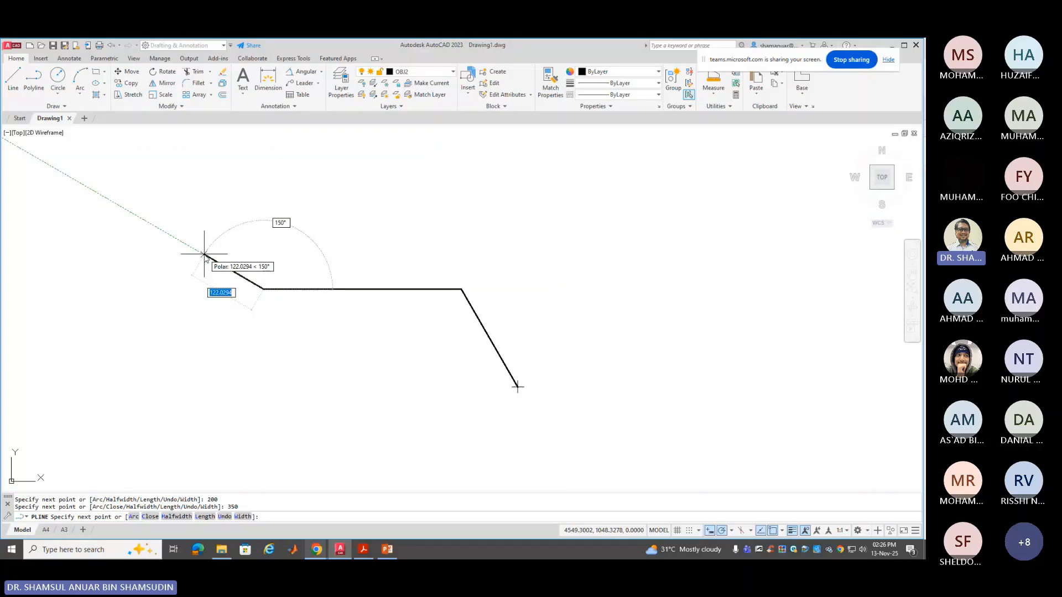
type("65")
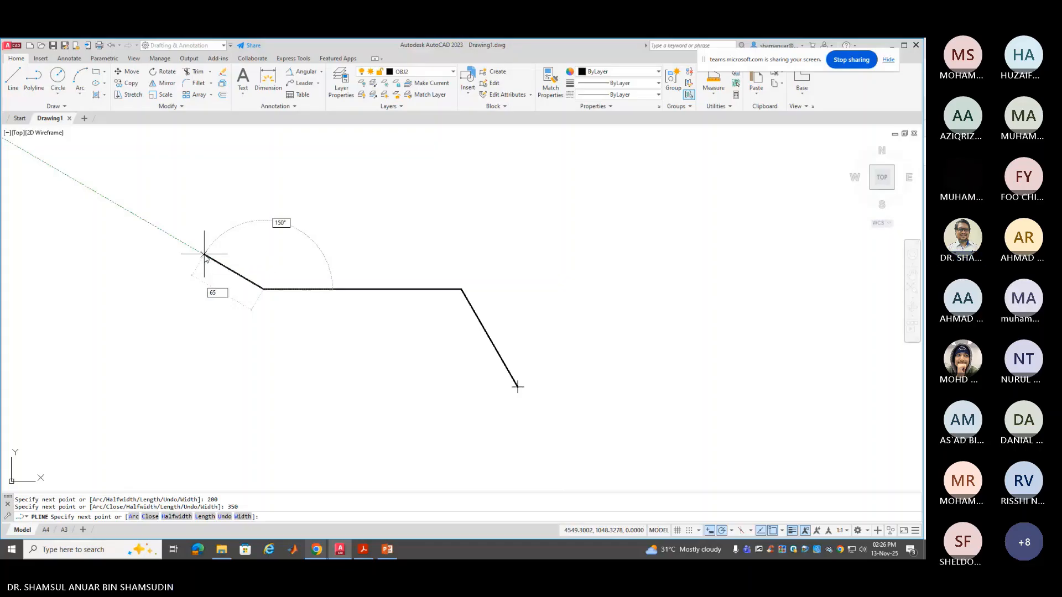
type("4")
key("BackSpace")
key("BackSpace")
key("BackSpace")
type("@")
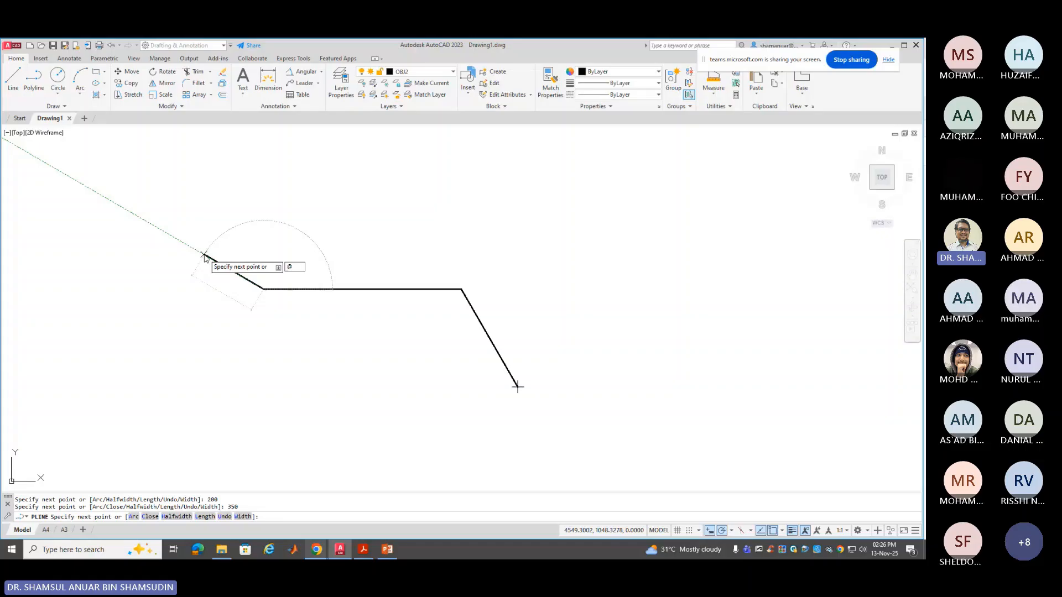
type("654")
key("Tab")
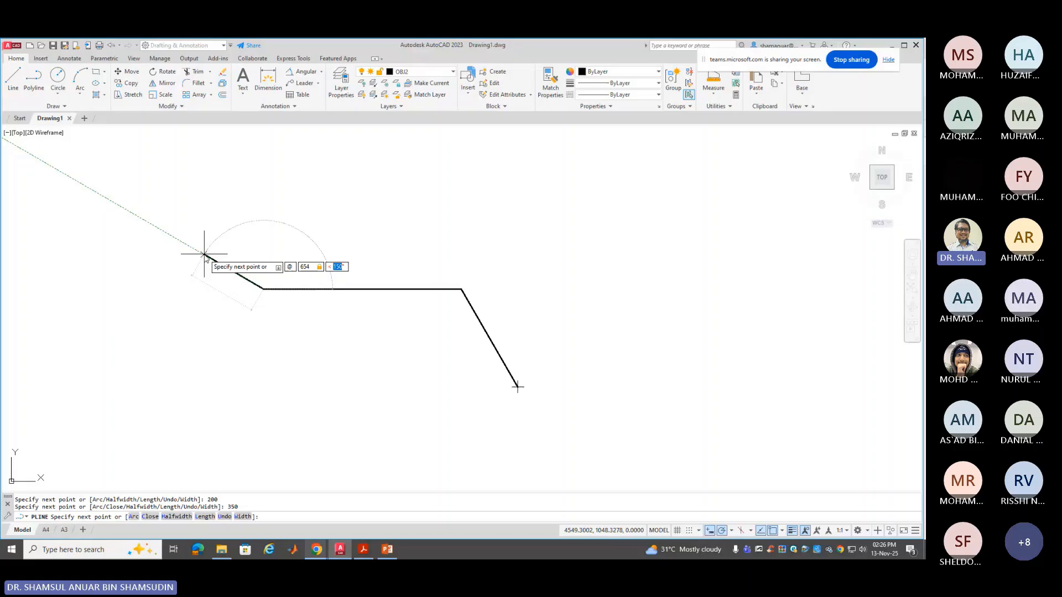
type("-35")
key("Return")
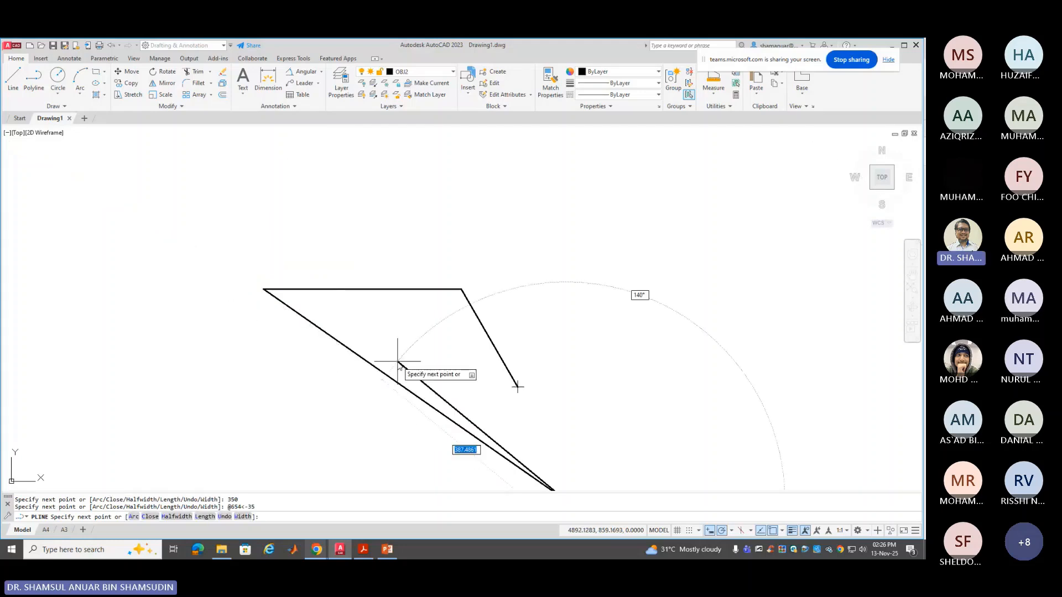
Add a 350-unit segment running right at 0° from the lower end of the 654-unit side
scroll(399, 360, "down", 2)
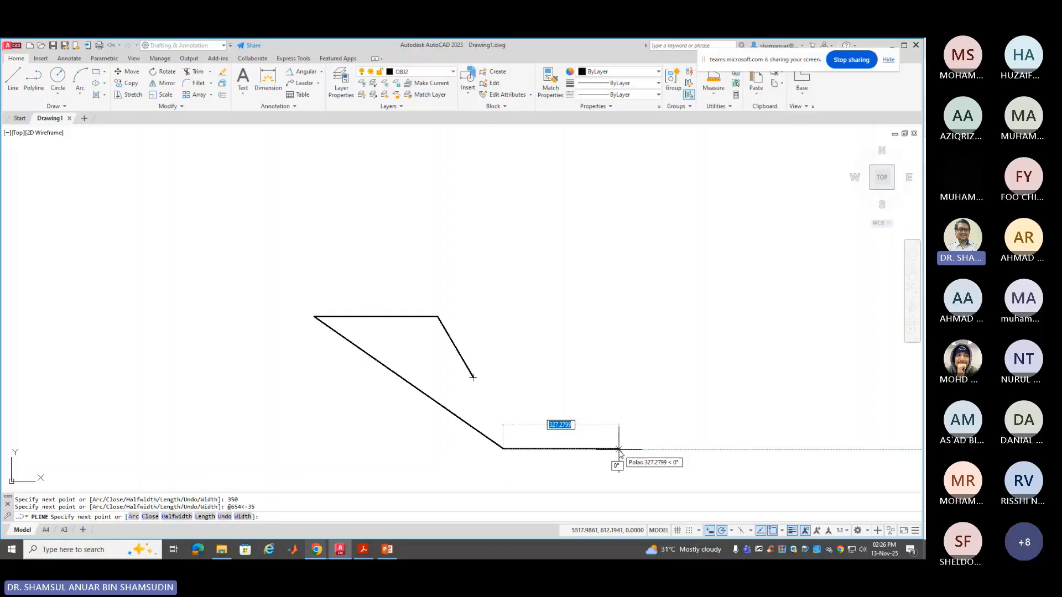
type("35")
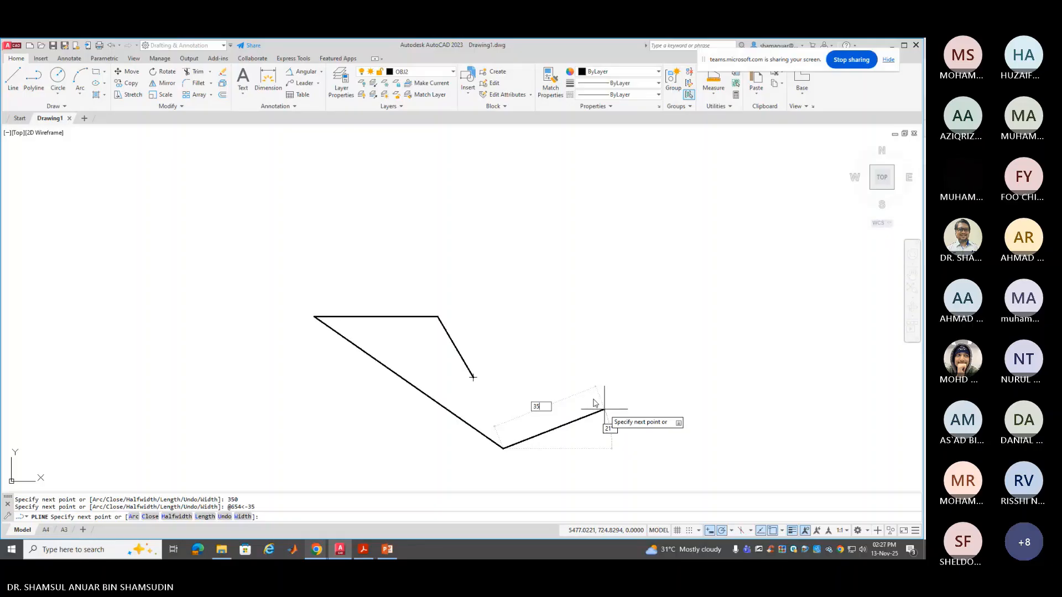
key("Escape")
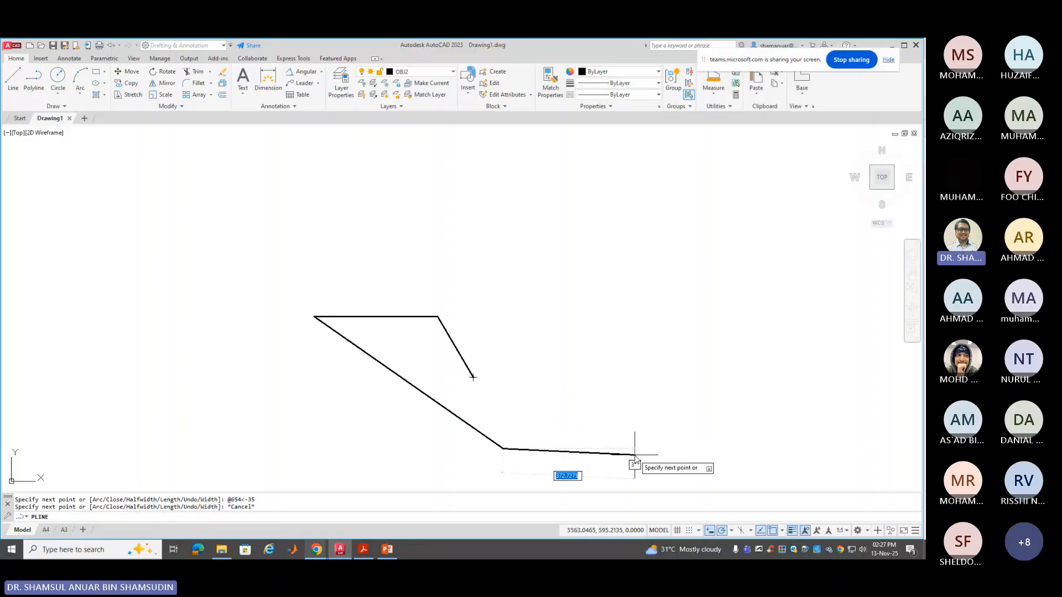
type("350")
key("Escape")
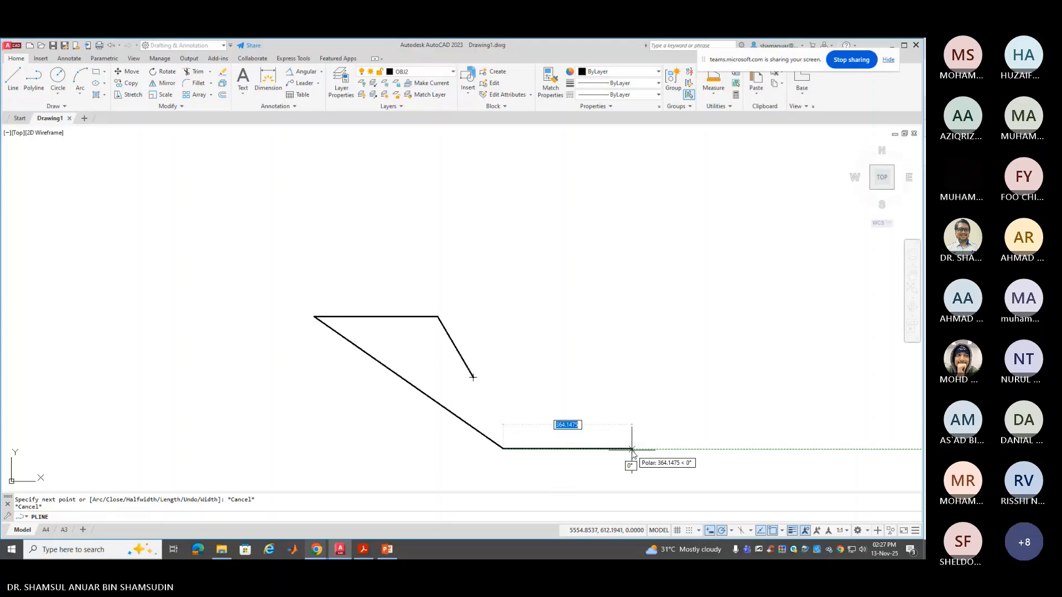
type("350")
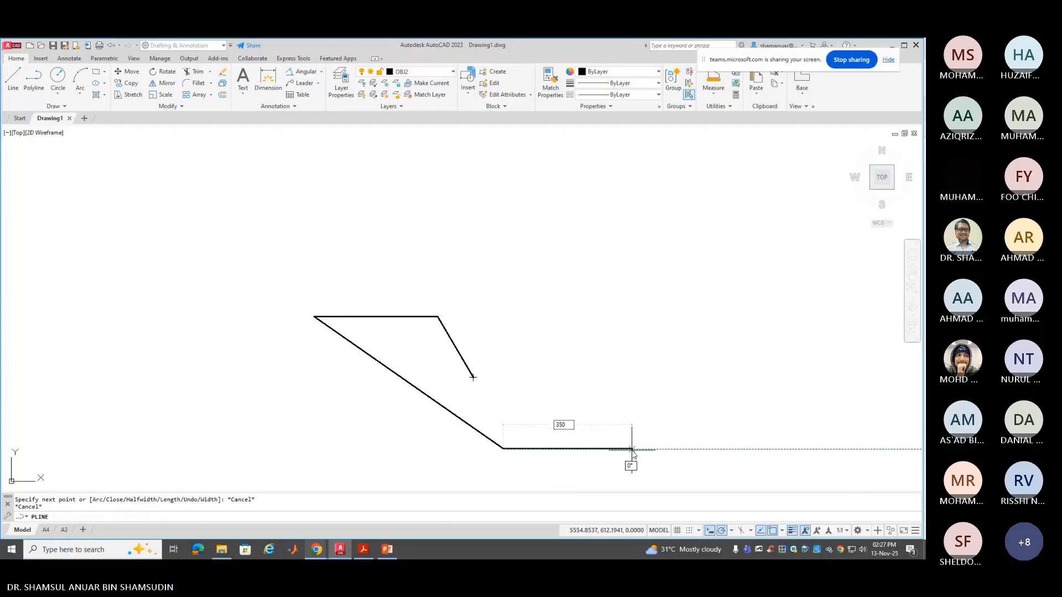
key("Return")
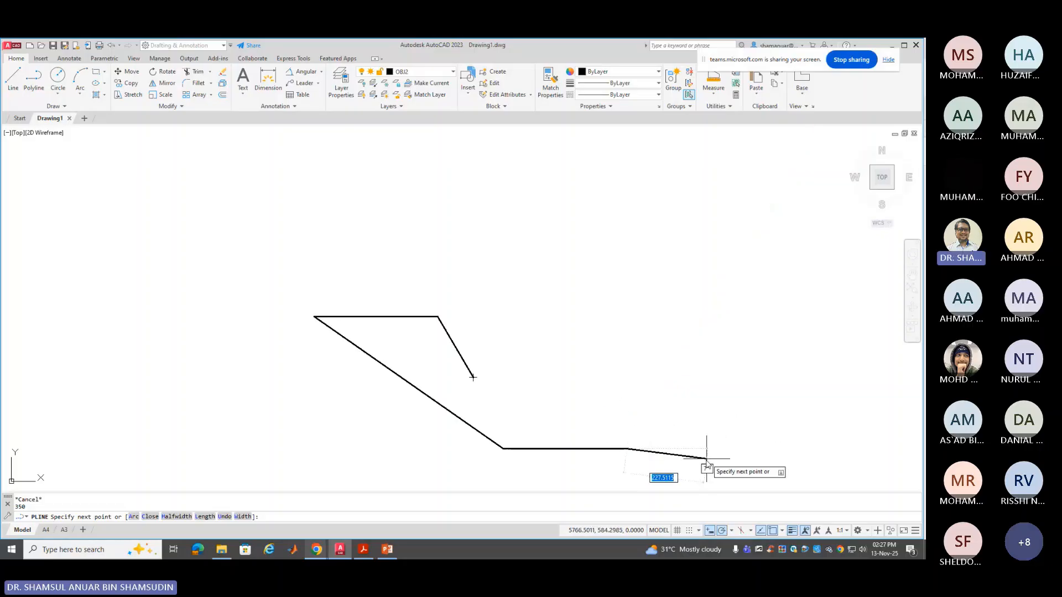
Switch the polyline to Arc mode and draw a 200-unit arc ending straight above its start
right_click(703, 425)
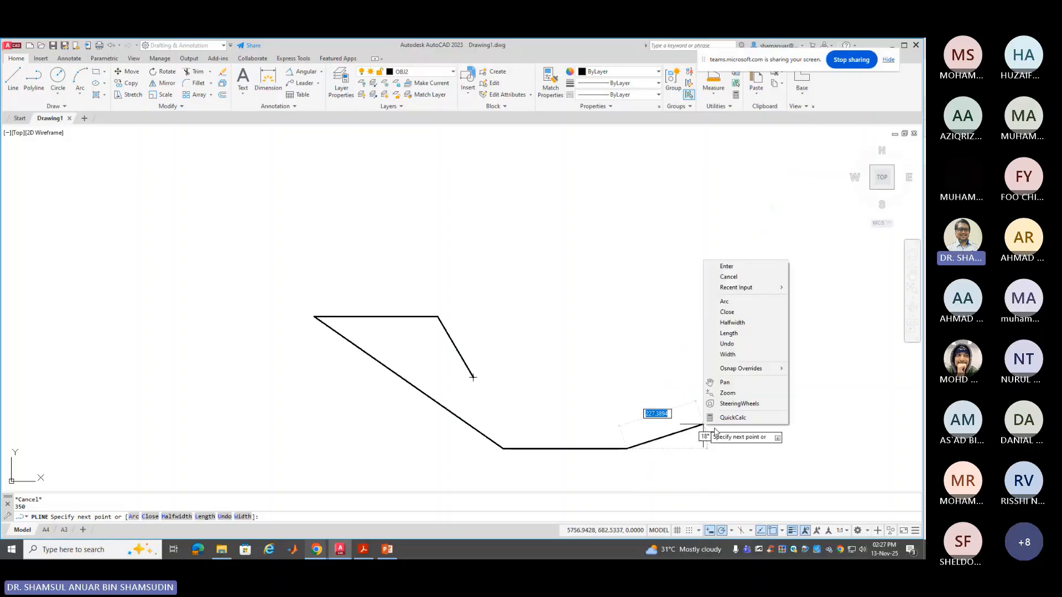
left_click(746, 304)
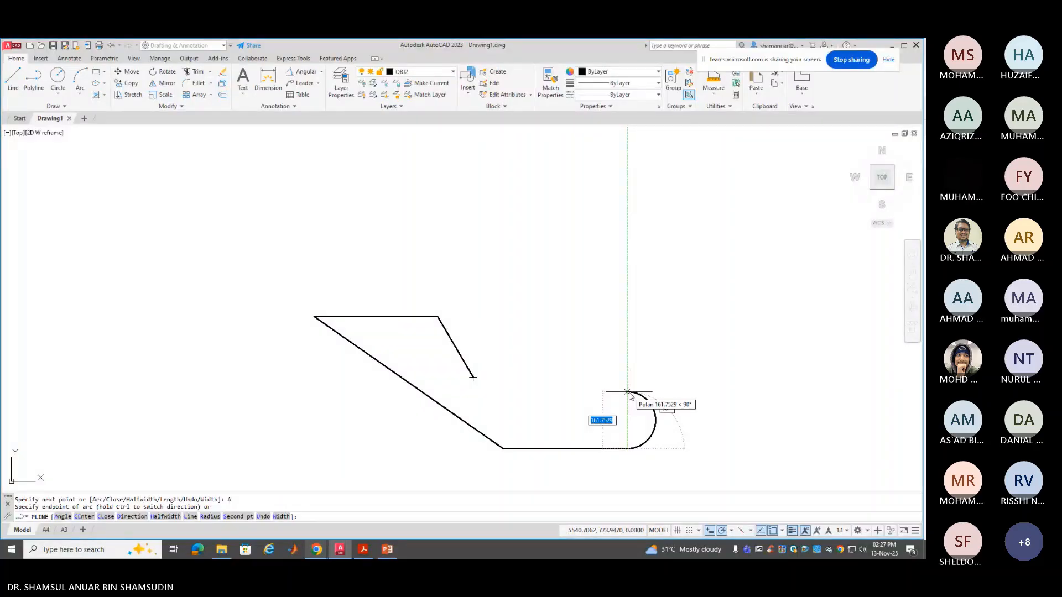
left_click(628, 392)
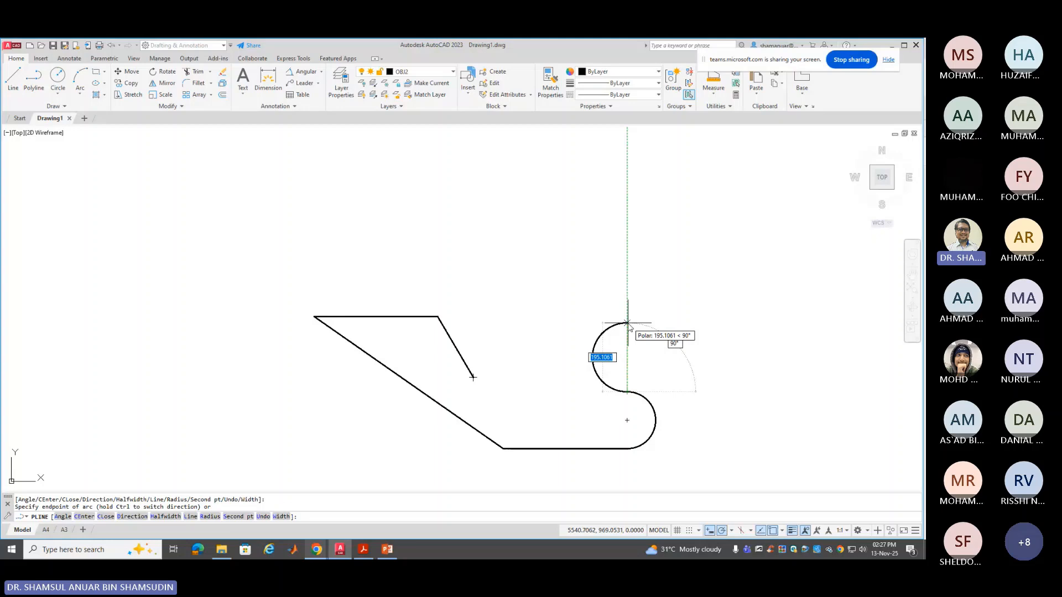
type("200")
key("Return")
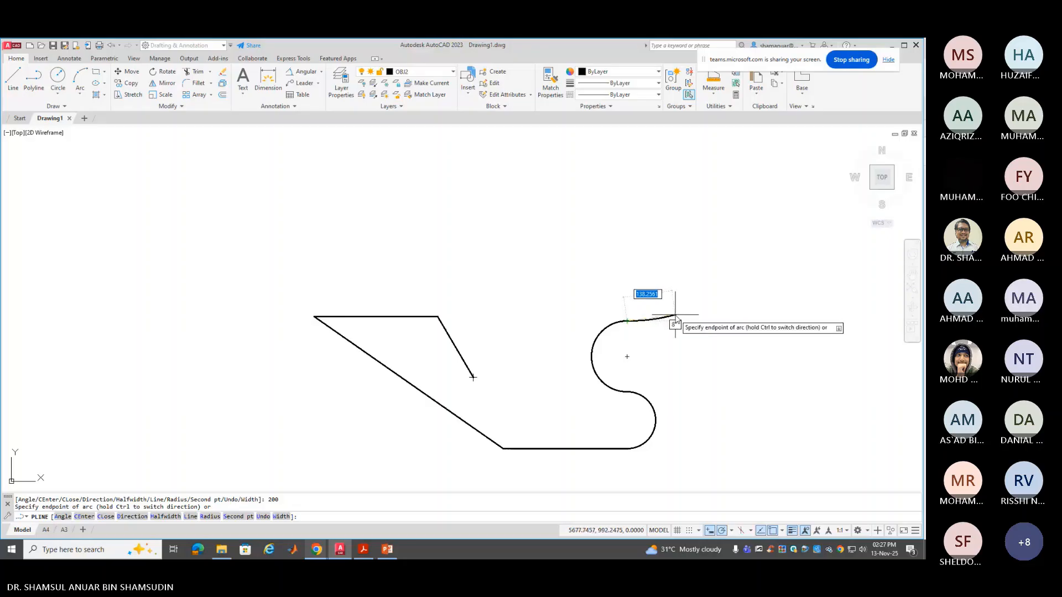
Draw the next arc by its centre, 125 units away, ending along 30°
right_click(676, 319)
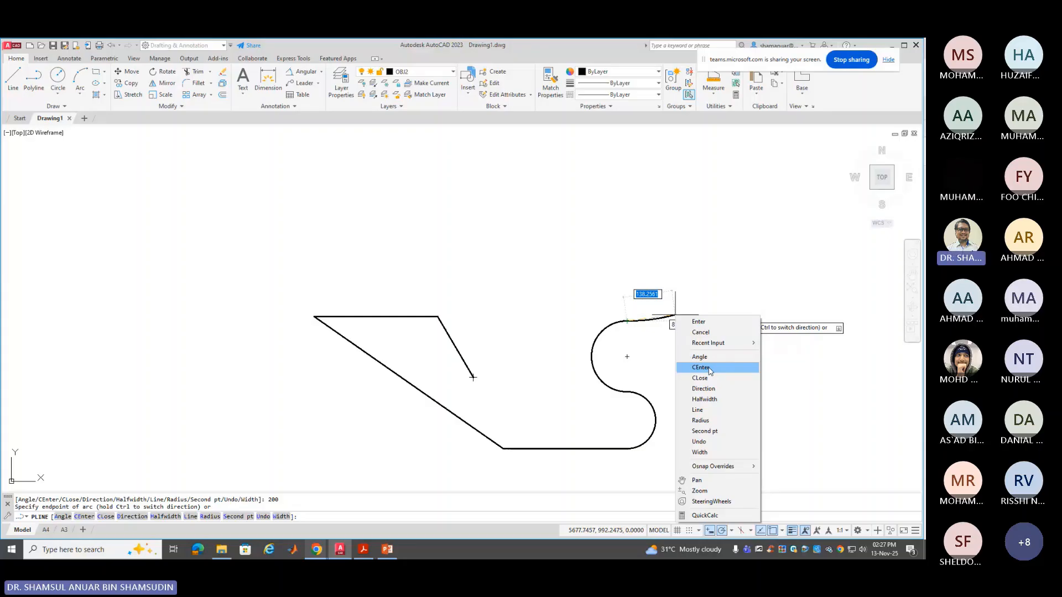
left_click(700, 368)
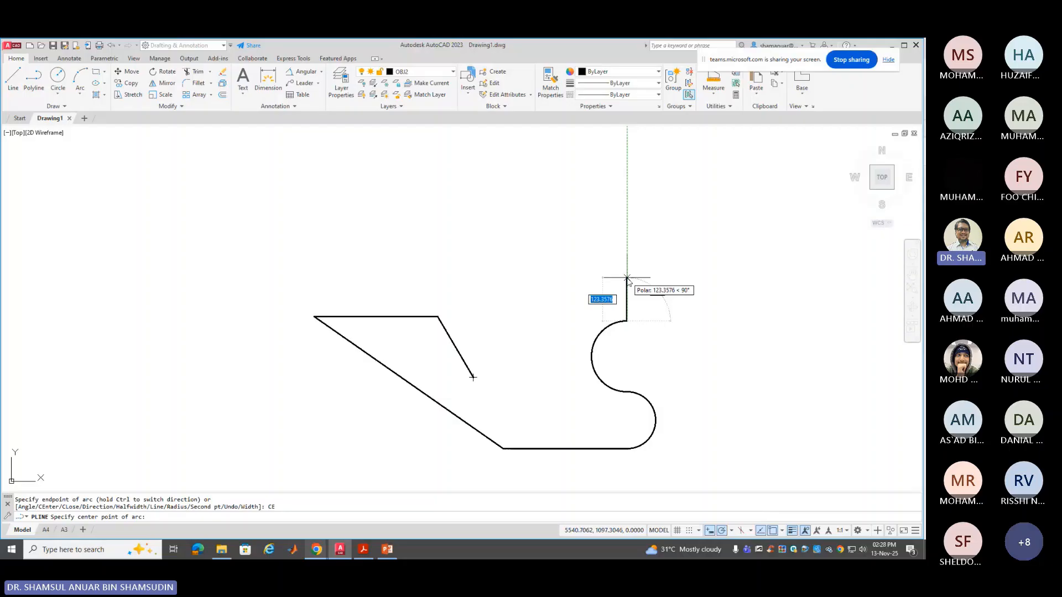
type("125")
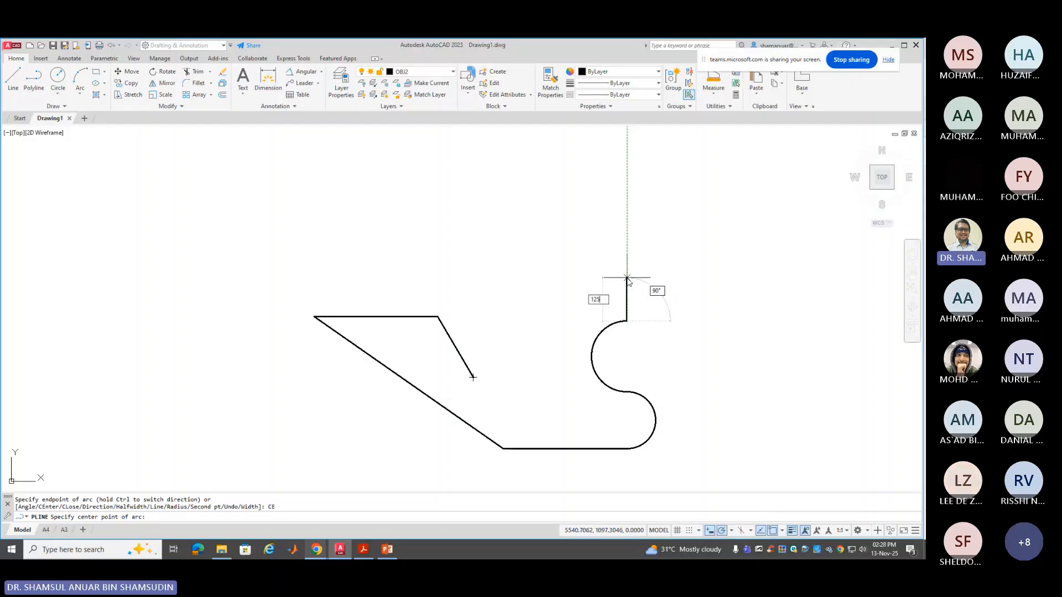
key("Return")
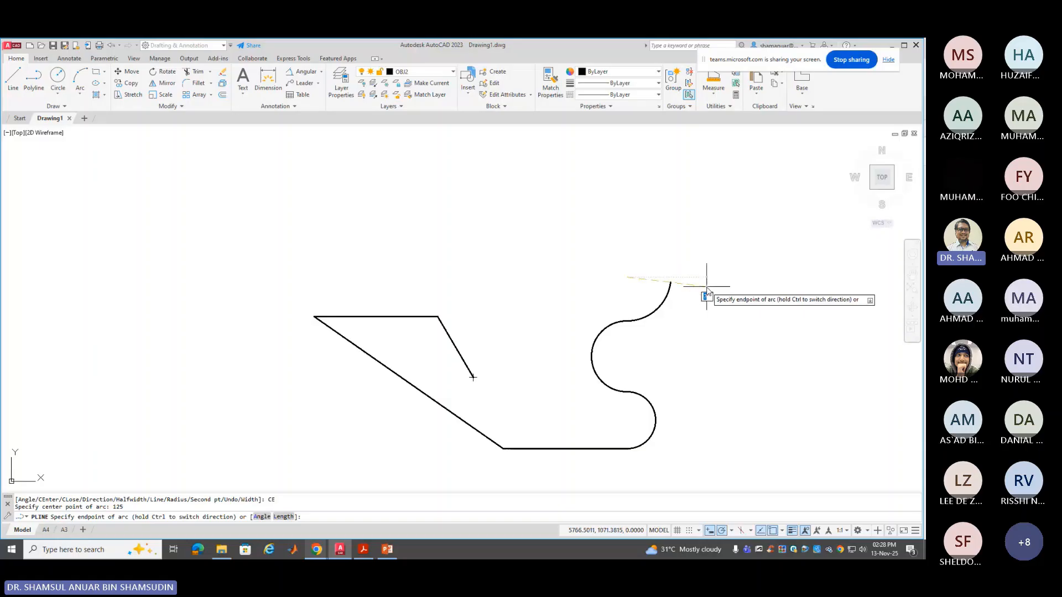
left_click(684, 243)
Return to straight lines, draw a 300-unit top edge, and close the polyline to its start
right_click(653, 198)
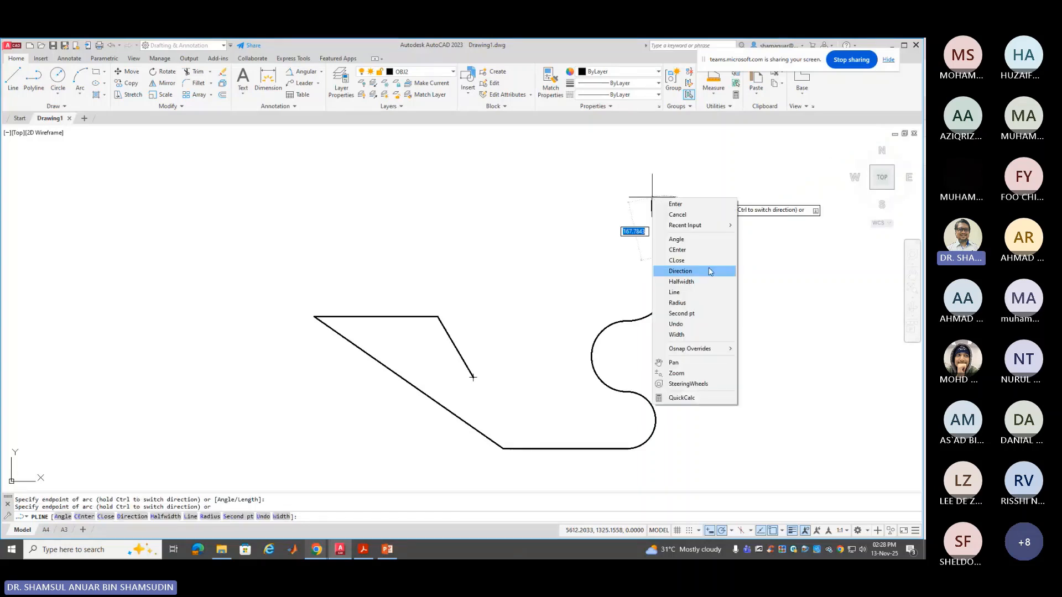
left_click(697, 292)
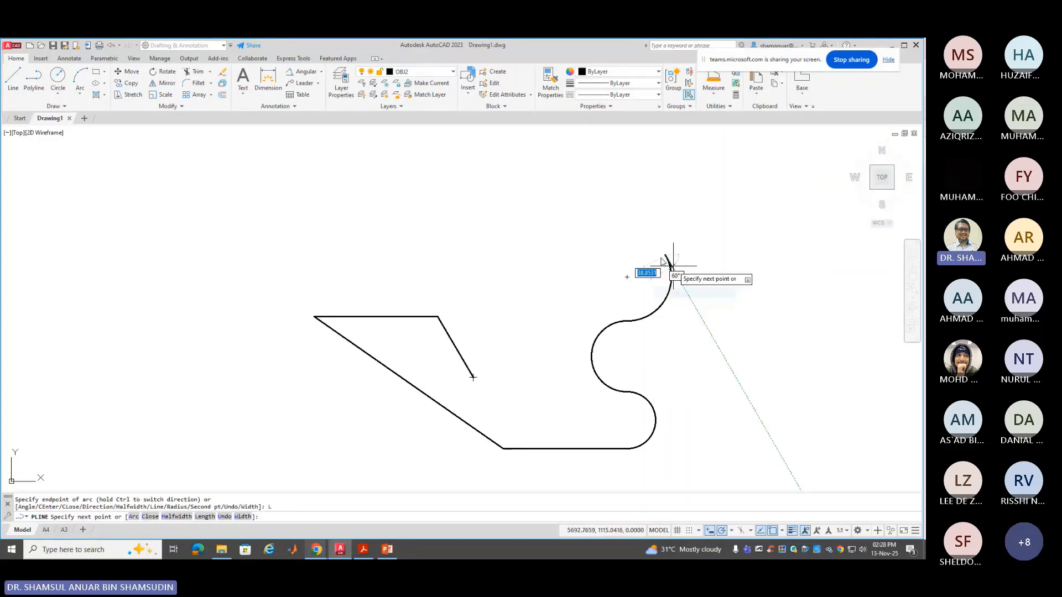
left_click(629, 193)
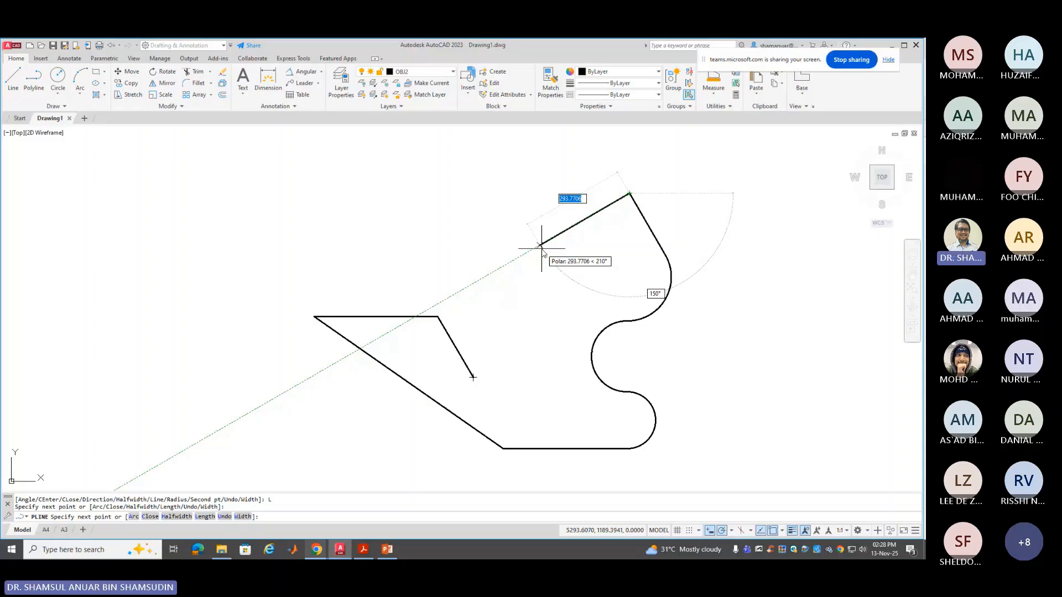
type("300")
key("Return")
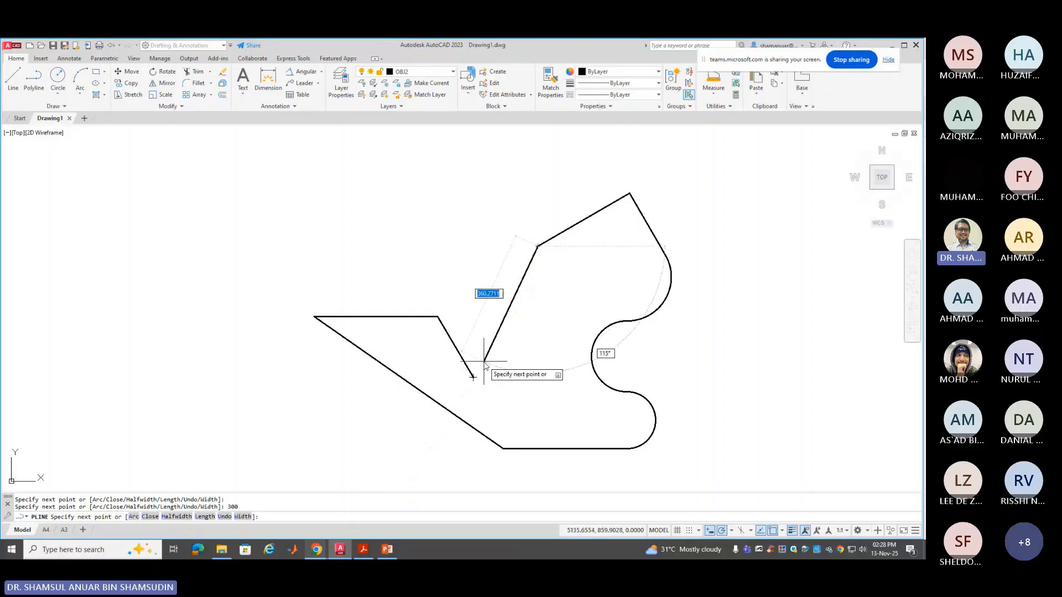
right_click(544, 288)
left_click(569, 339)
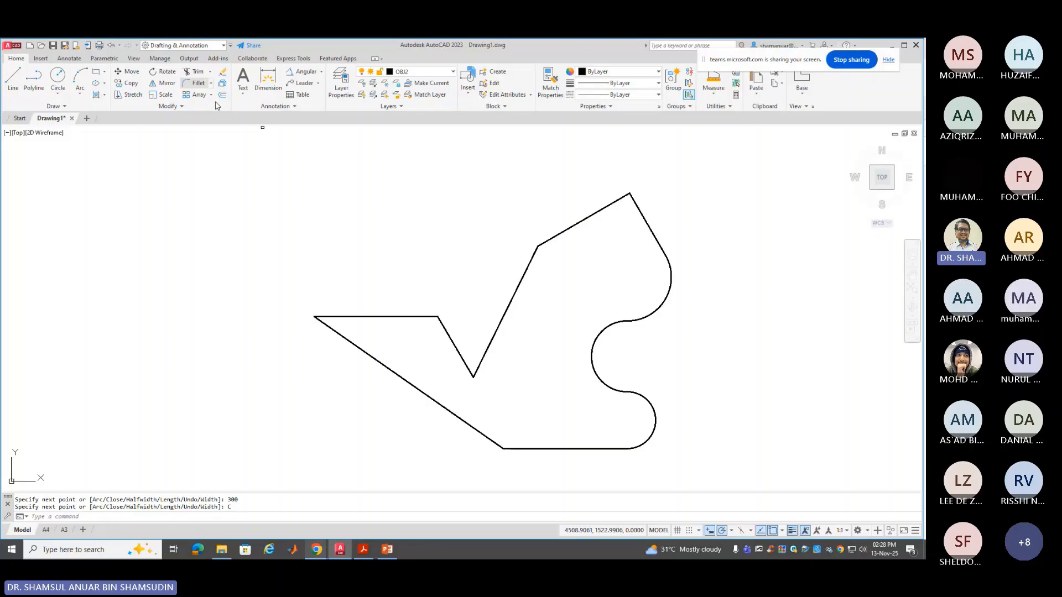
Fillet the V-notch's bottom corner between its two slanted edges with radius 25
right_click(427, 244)
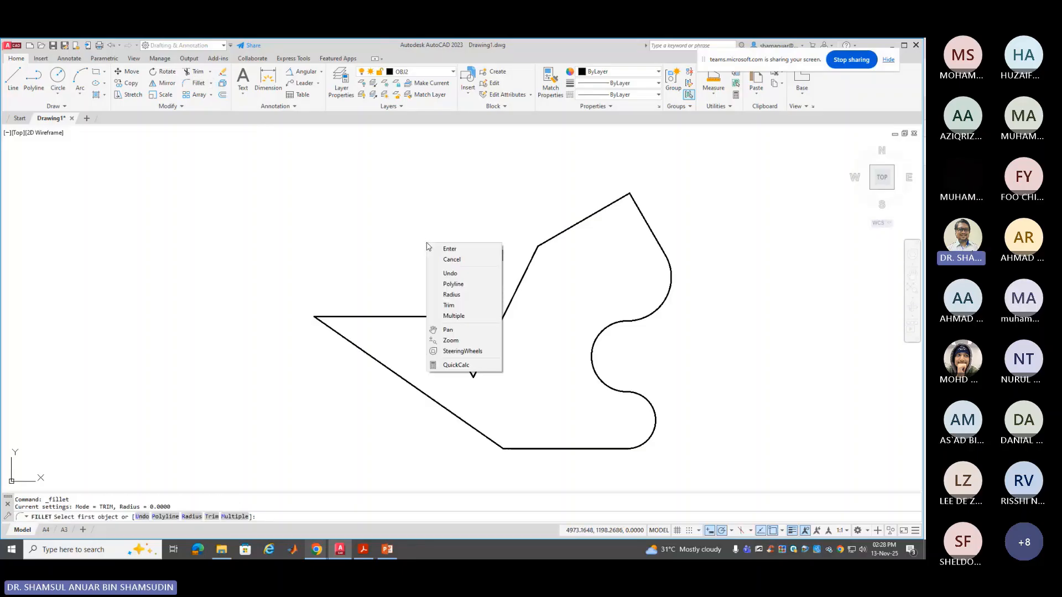
left_click(452, 295)
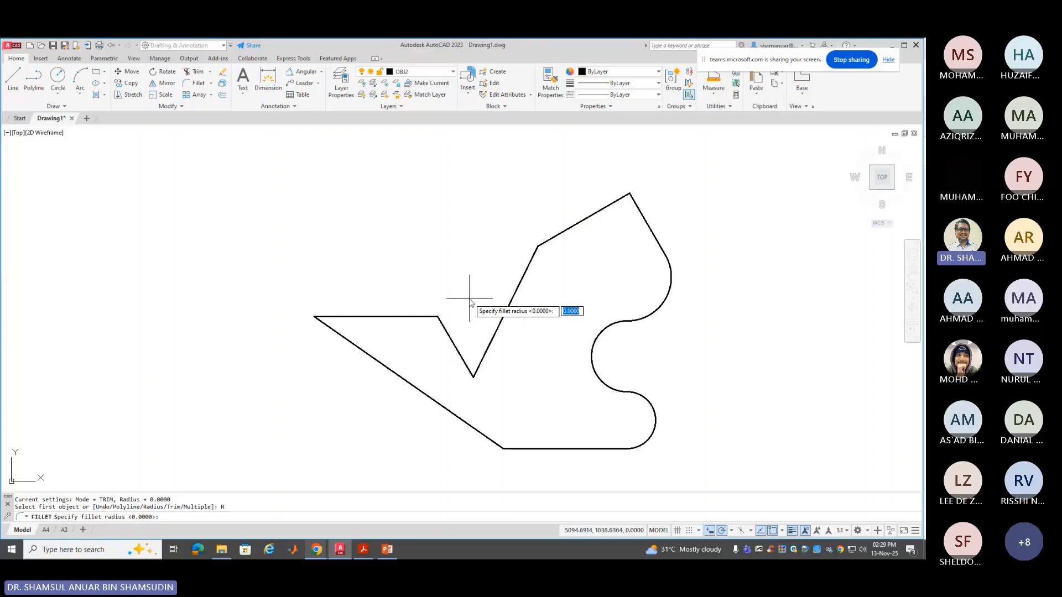
type("3")
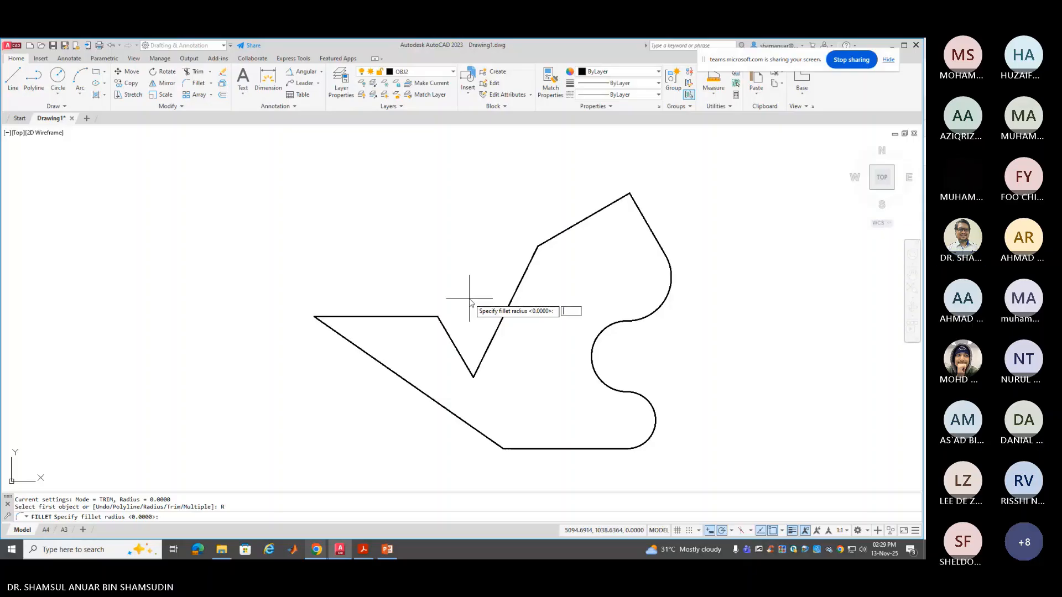
type("5")
key("Return")
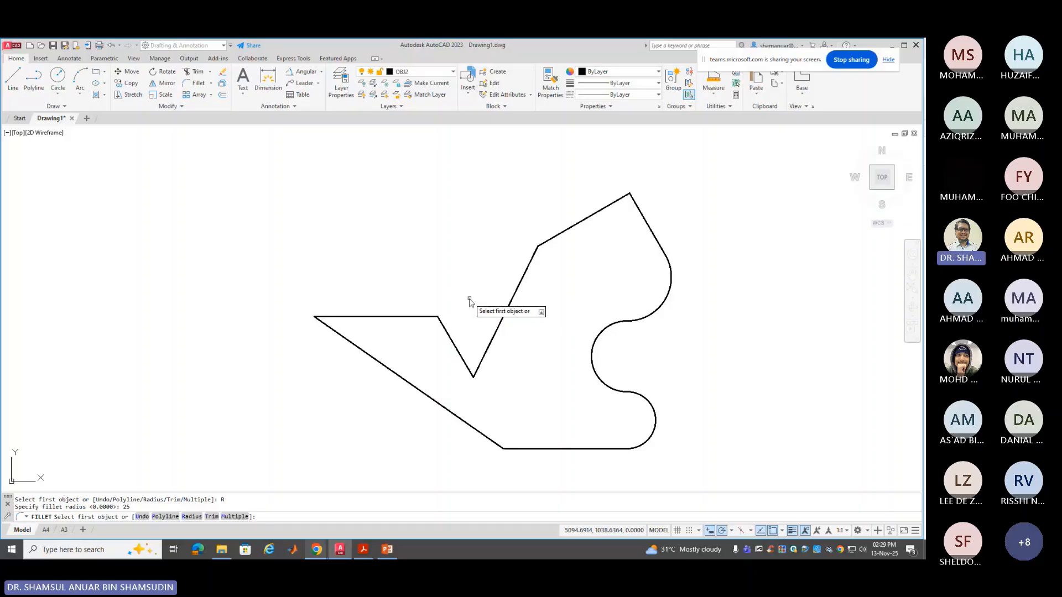
left_click(452, 341)
left_click(480, 344)
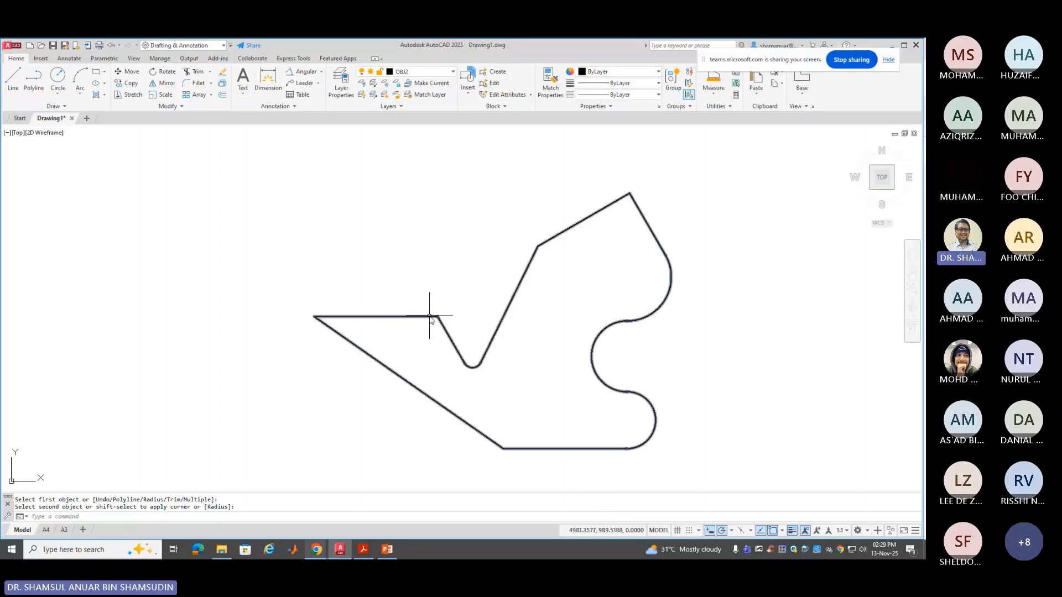
left_click(194, 83)
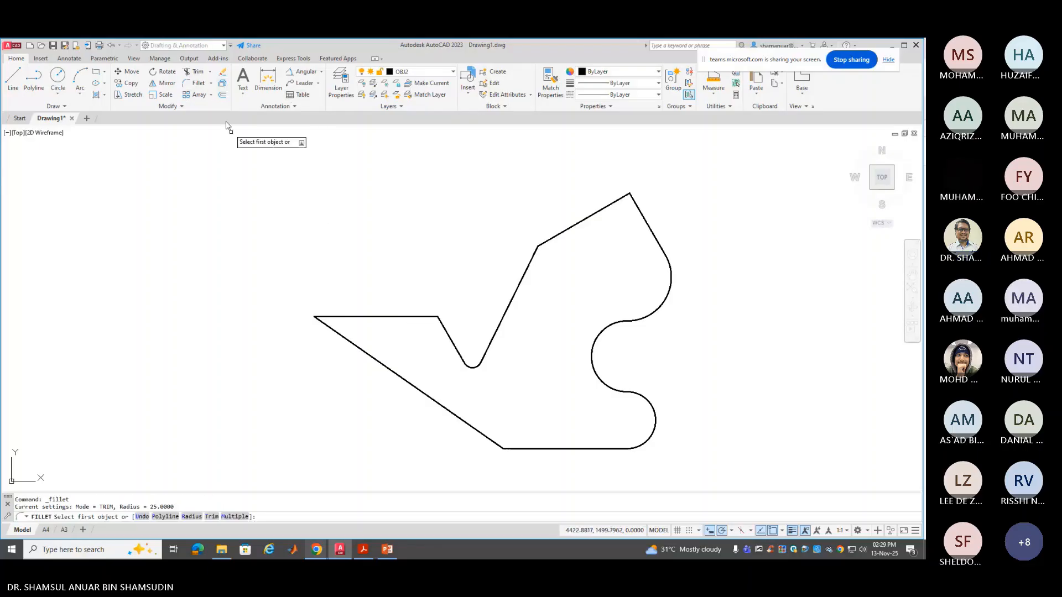
Start a chamfer with a first distance of 25, then cancel the mistaken attempt
left_click(211, 84)
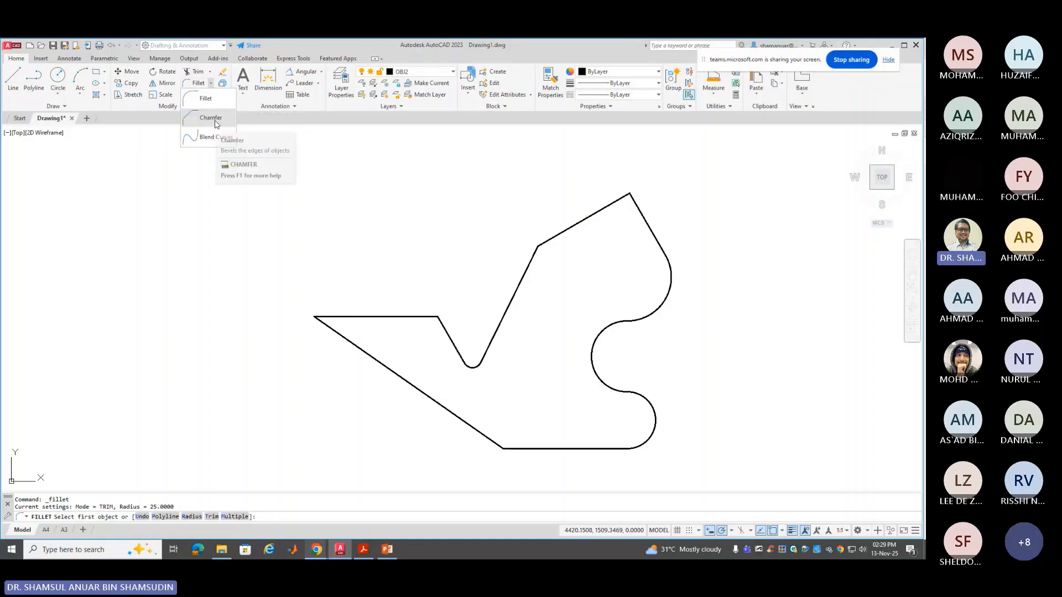
left_click(215, 123)
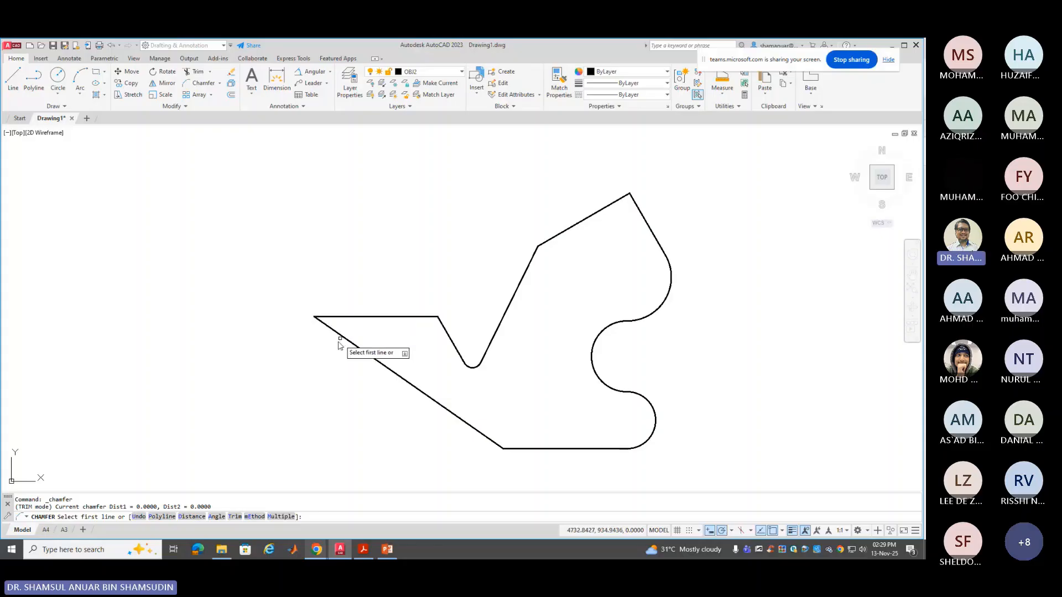
right_click(258, 333)
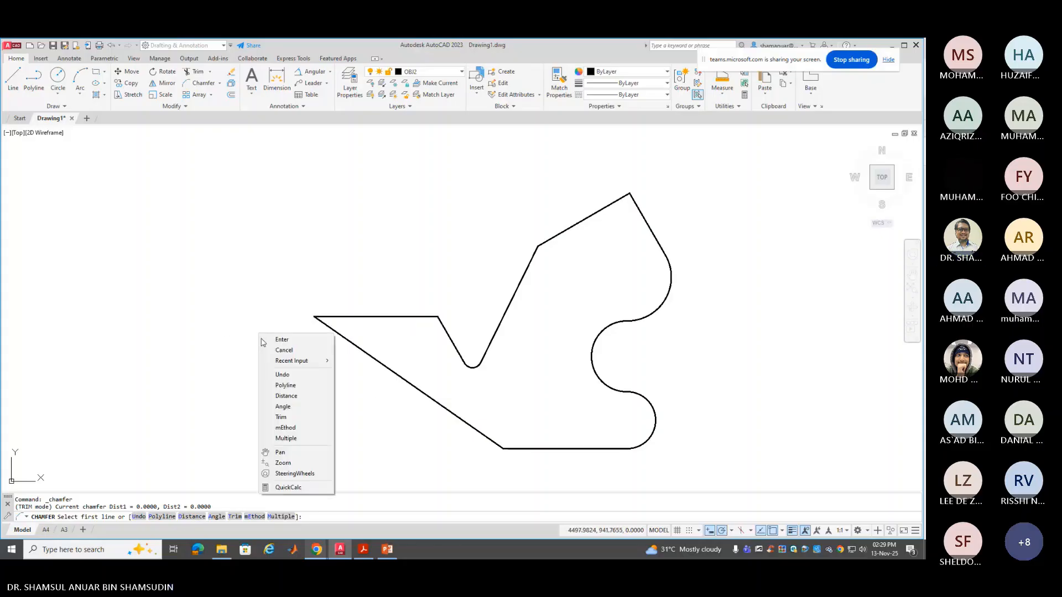
left_click(302, 396)
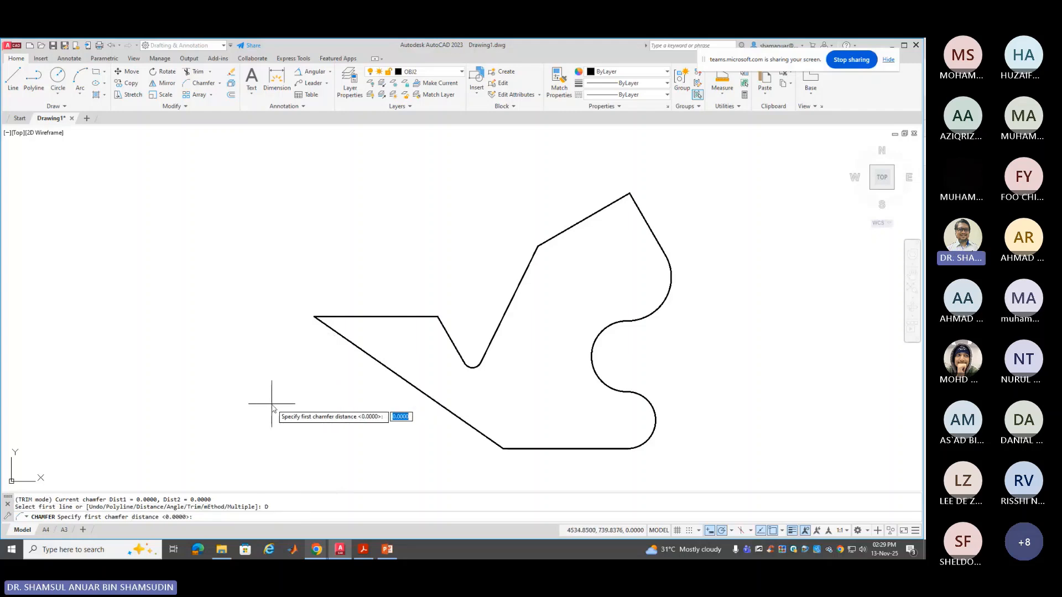
type("2")
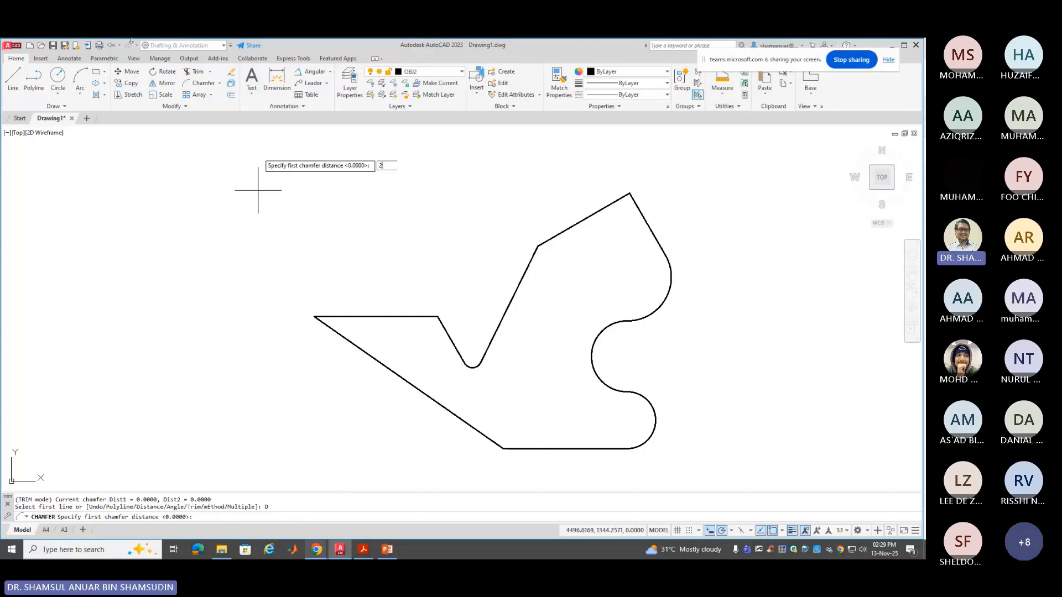
type("50")
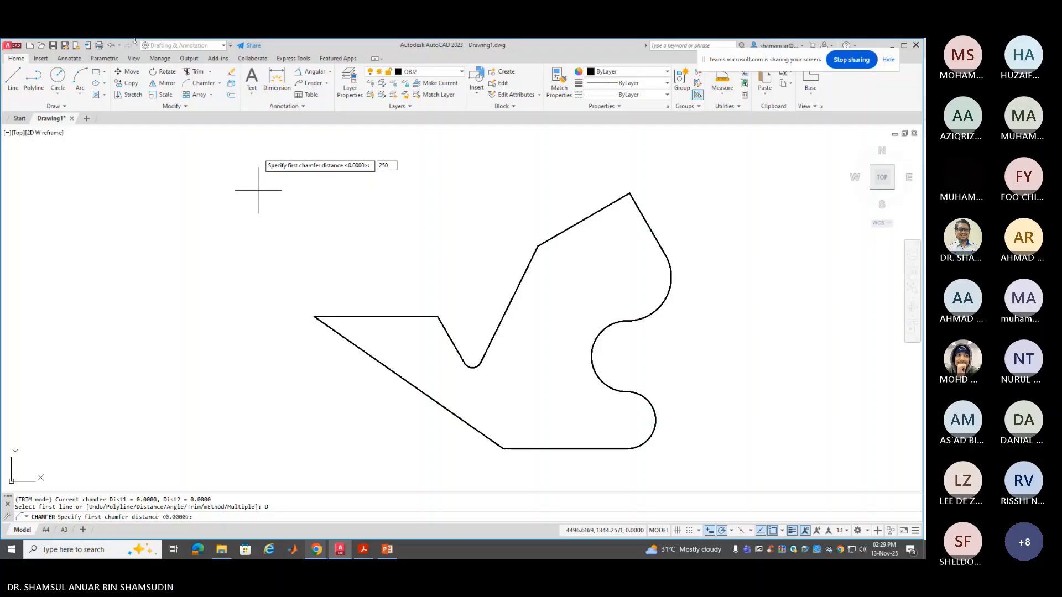
key("BackSpace")
key("Return")
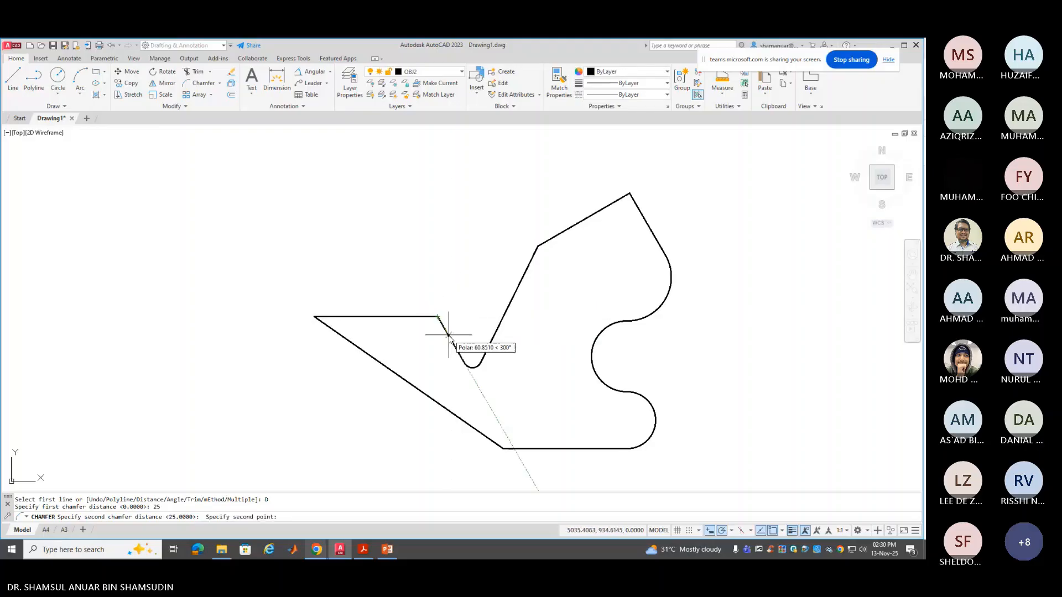
left_click(449, 336)
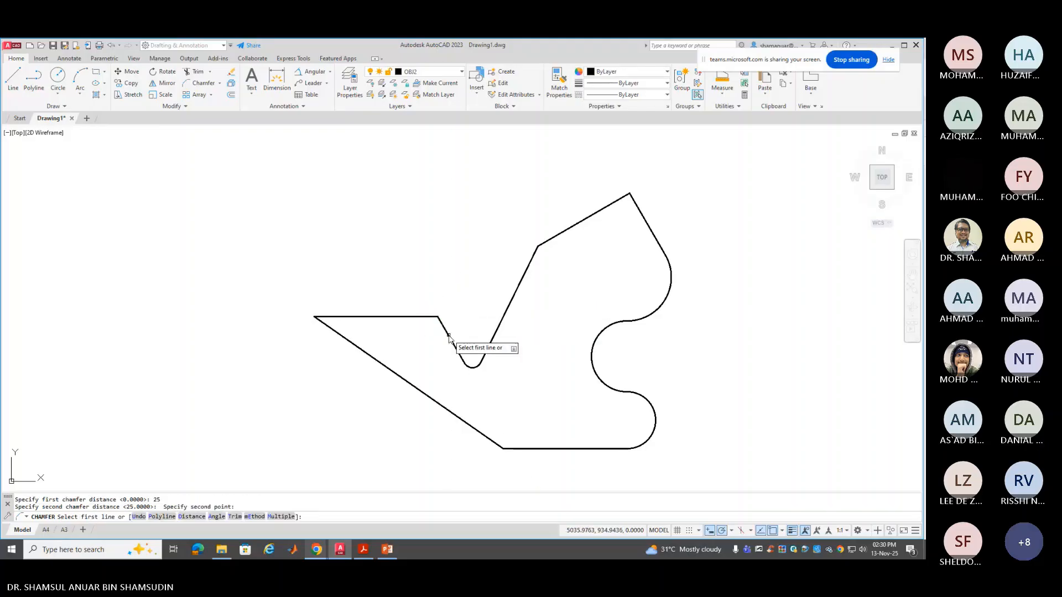
left_click(426, 318)
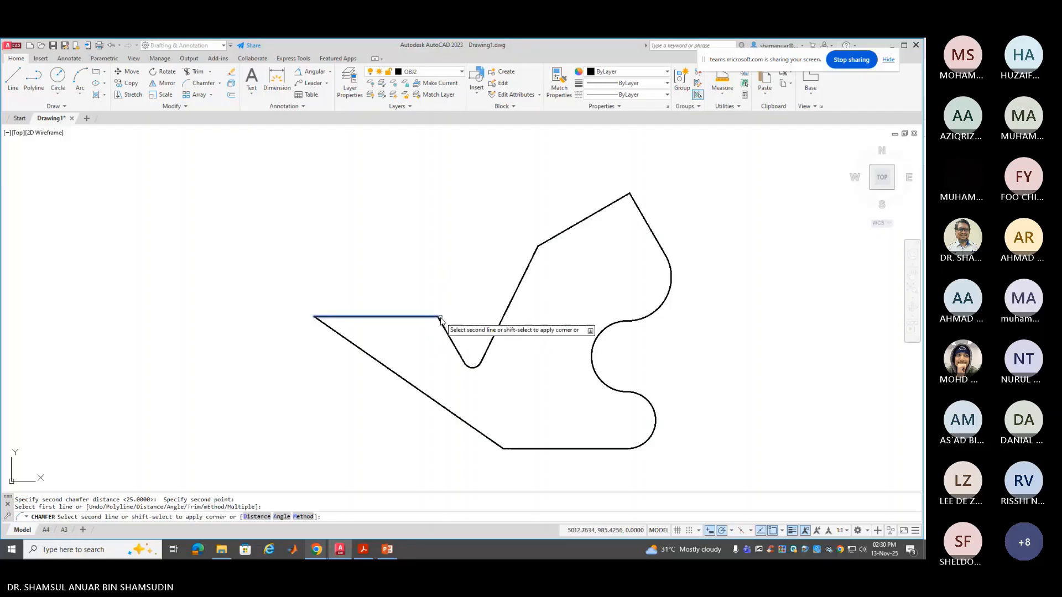
right_click(454, 300)
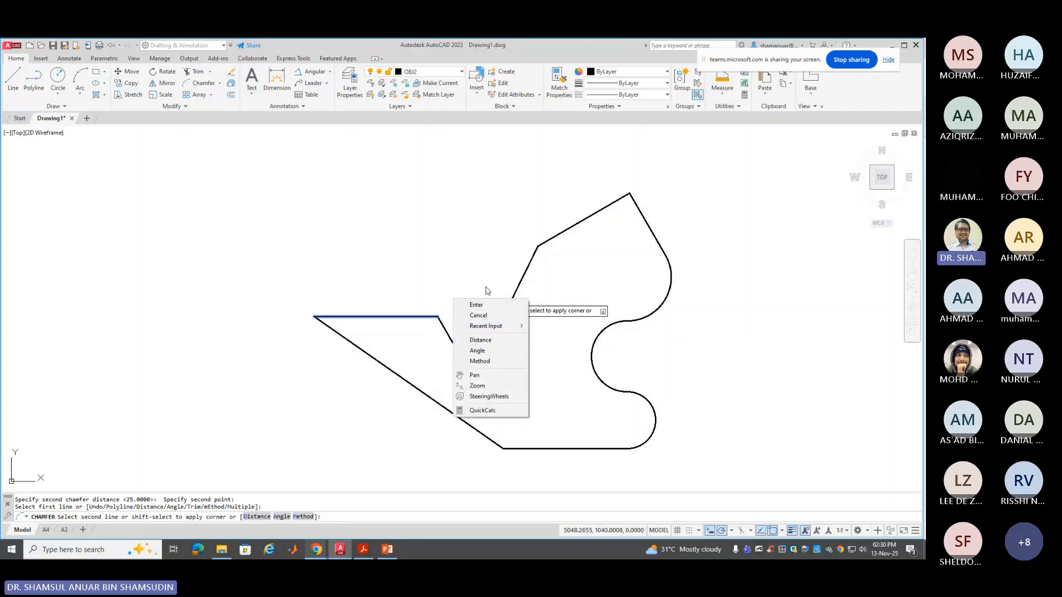
left_click(479, 315)
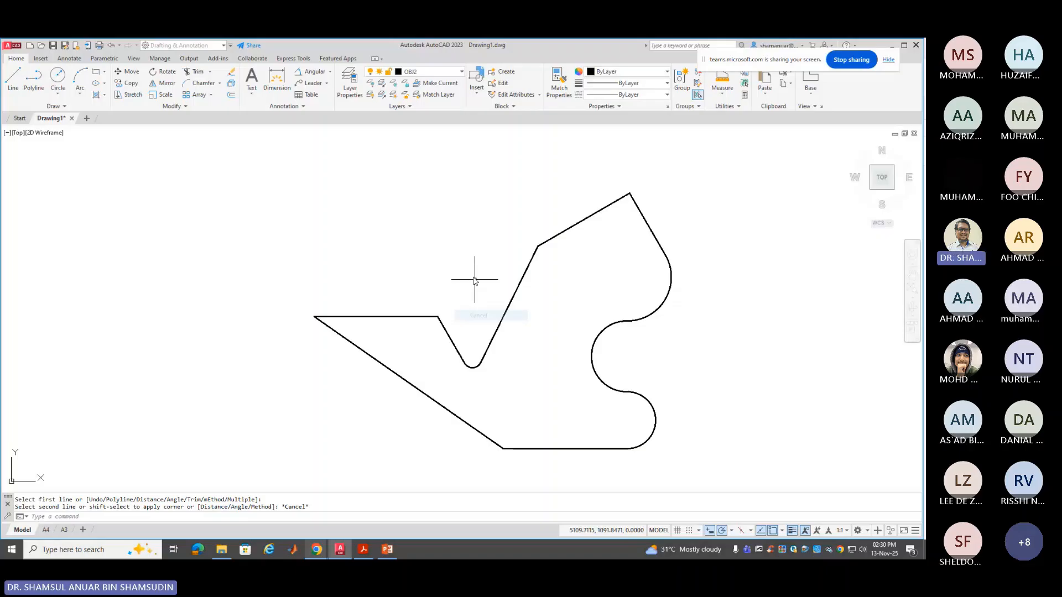
Chamfer the corner between the notch's slanted edge and the top edge with distances 25 and 25
key("Return")
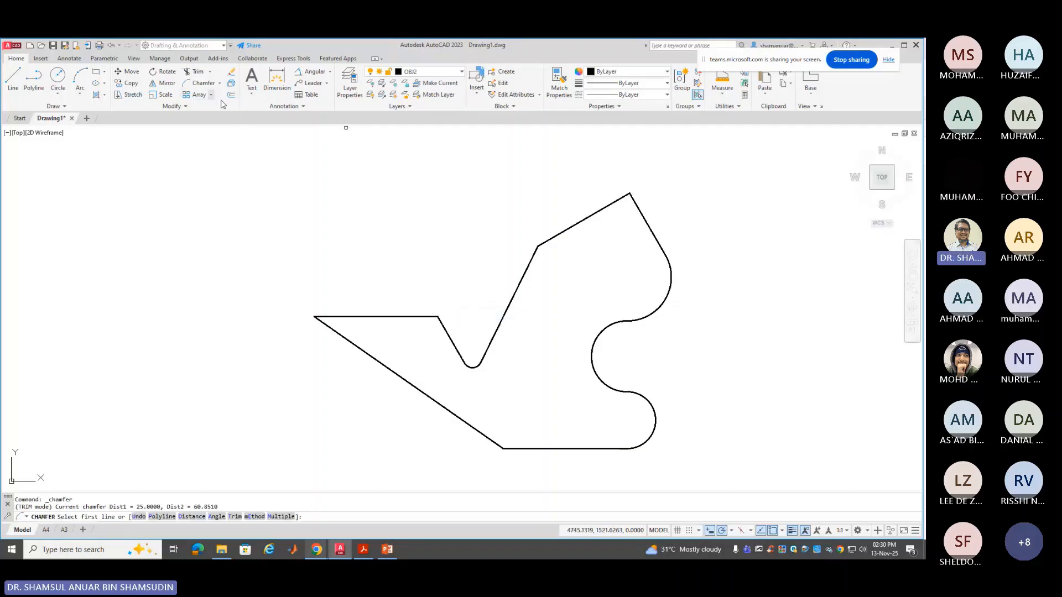
right_click(341, 197)
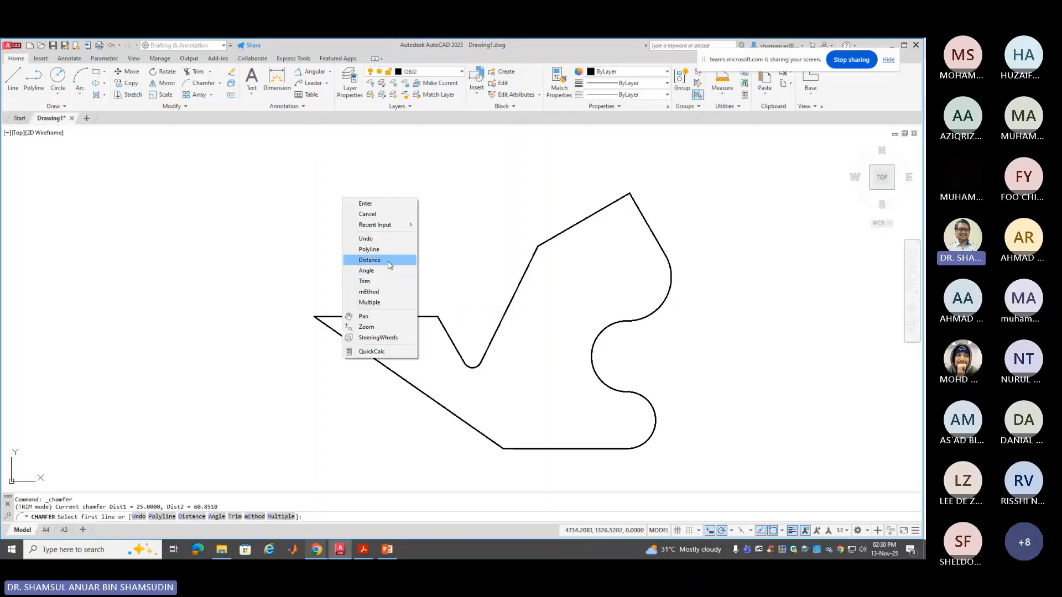
left_click(381, 259)
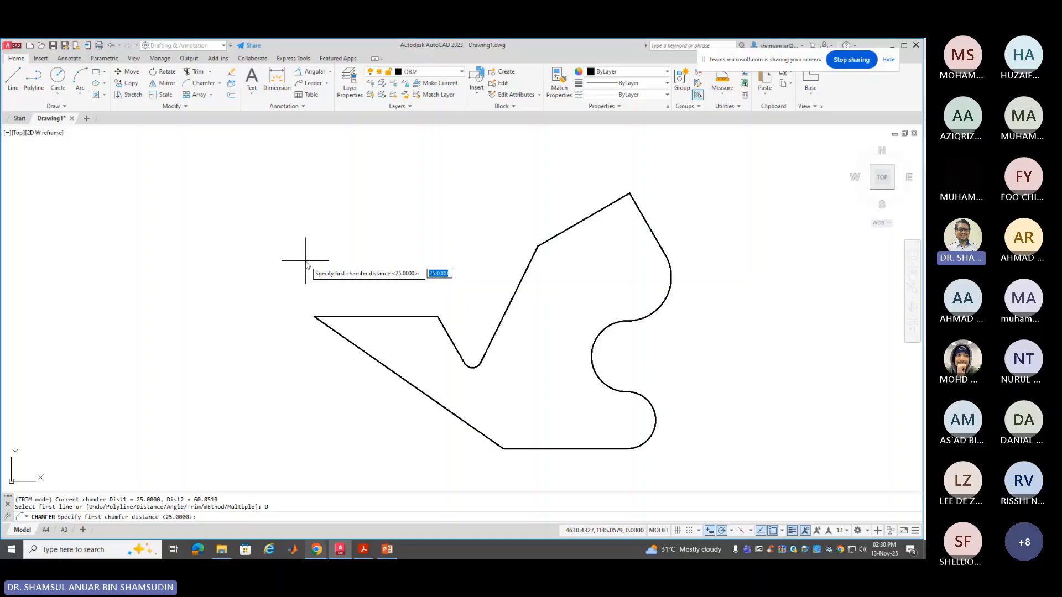
key("Return")
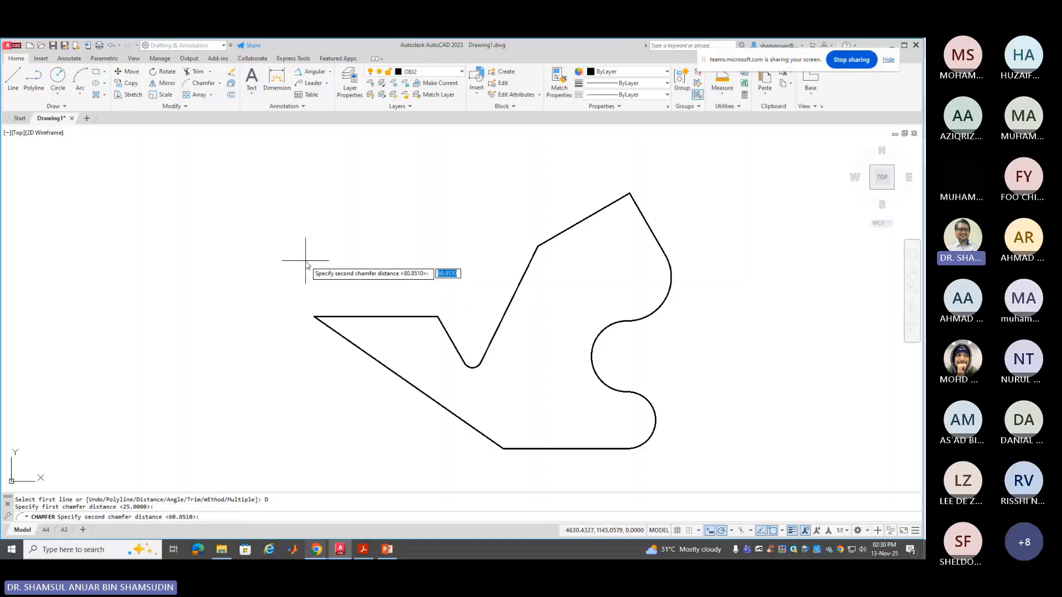
type("25")
key("Return")
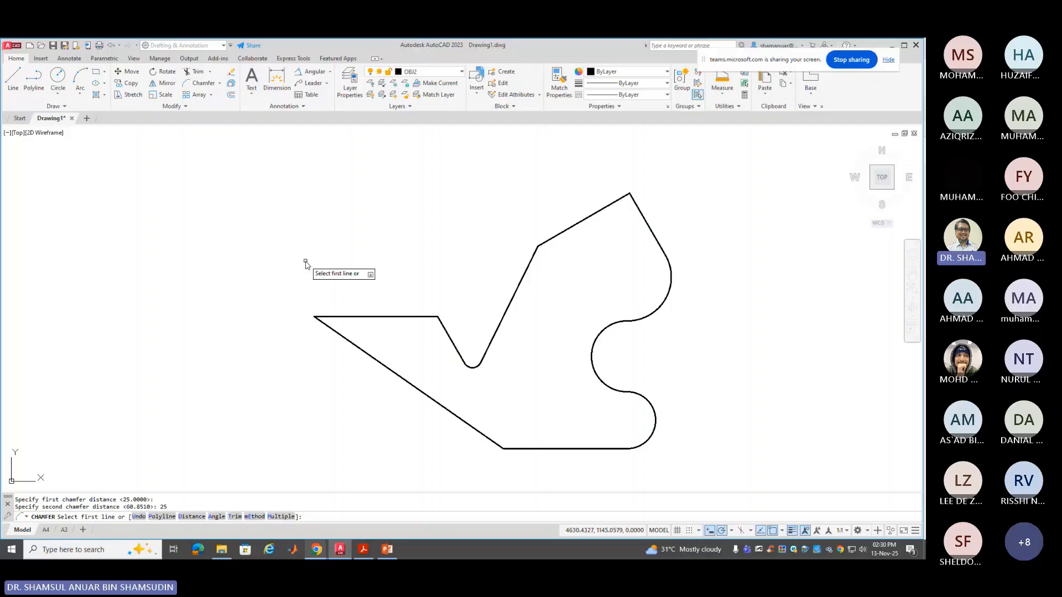
left_click(446, 330)
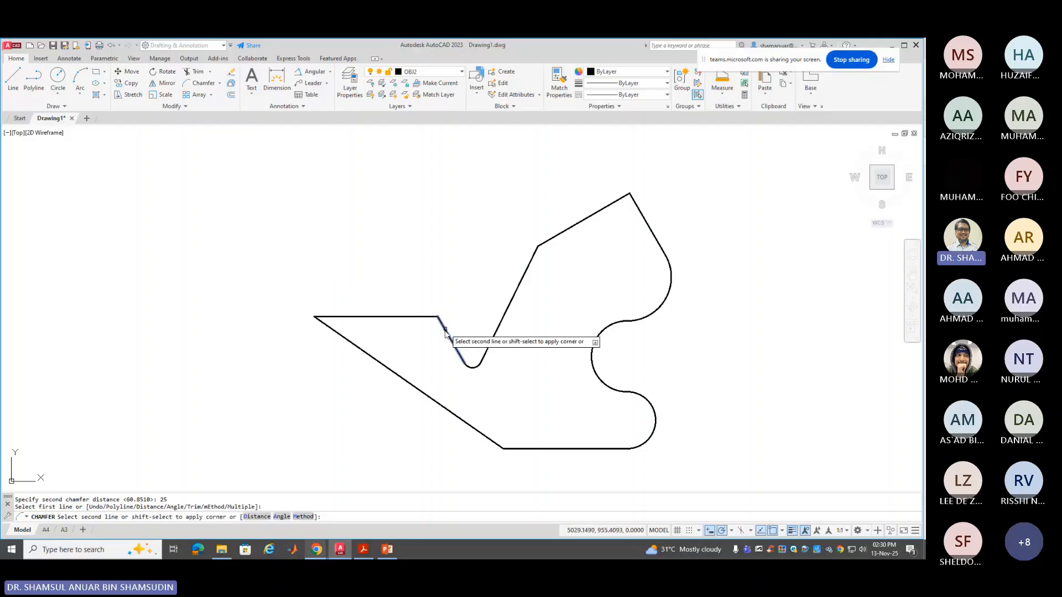
left_click(417, 318)
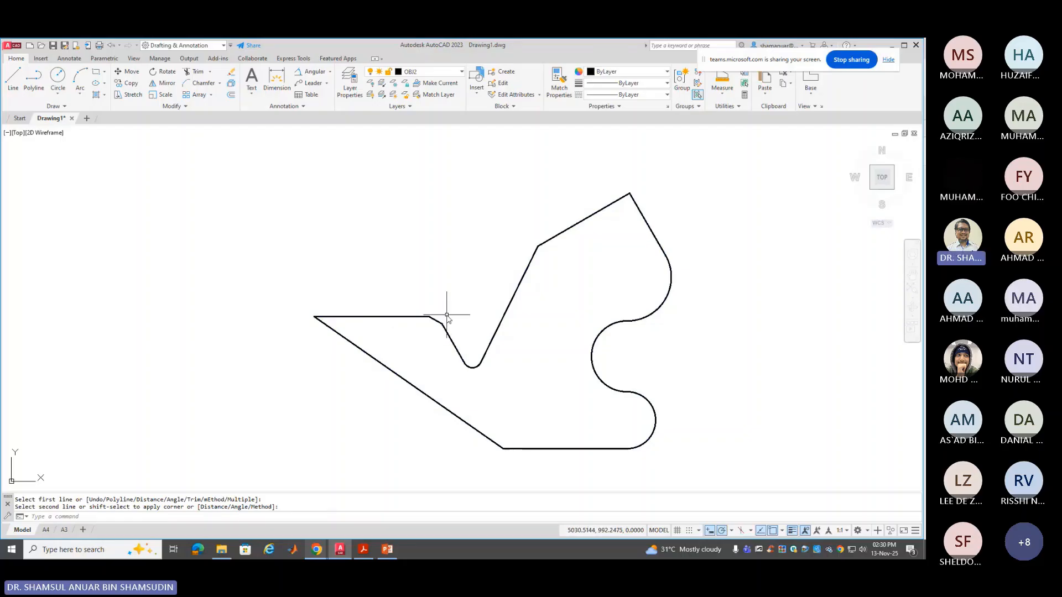
scroll(437, 324, "up", 5)
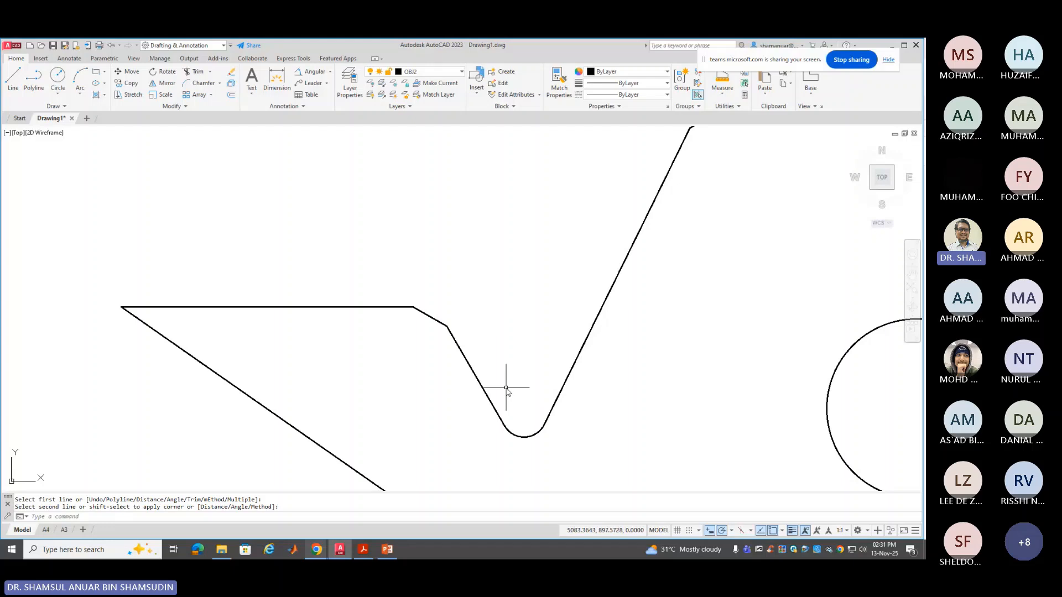
scroll(505, 382, "down", 2)
scroll(506, 382, "down", 2)
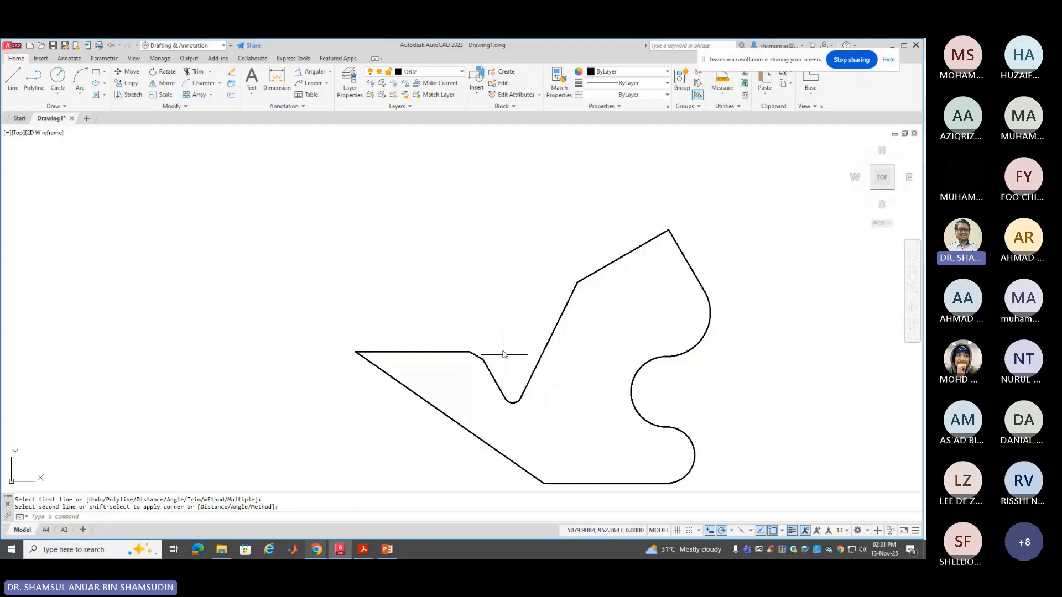
Move the closed outline from its left corner to the origin 0,0
left_click(121, 74)
left_click(398, 381)
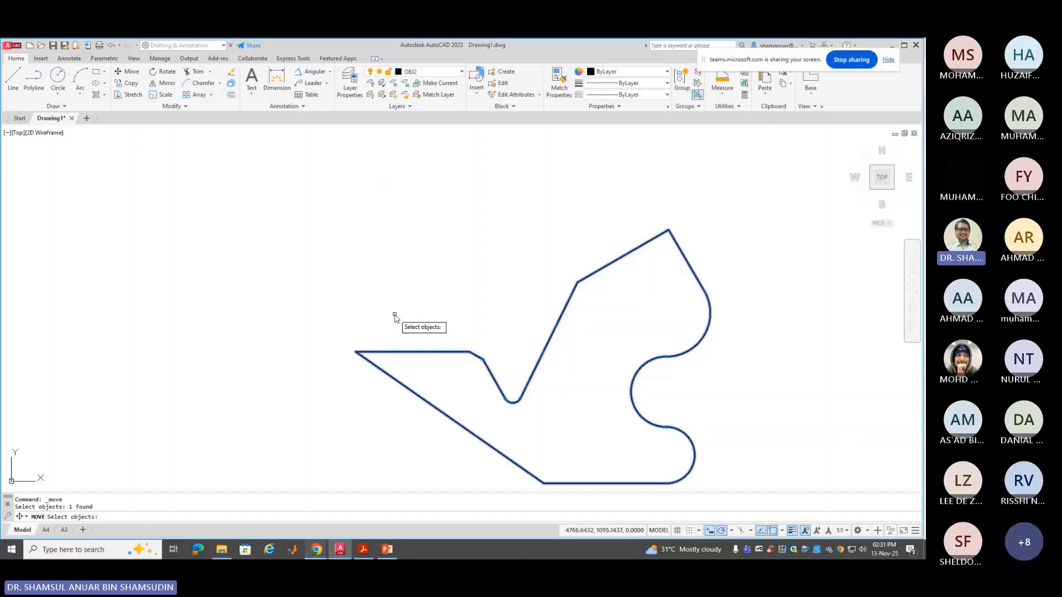
key("Return")
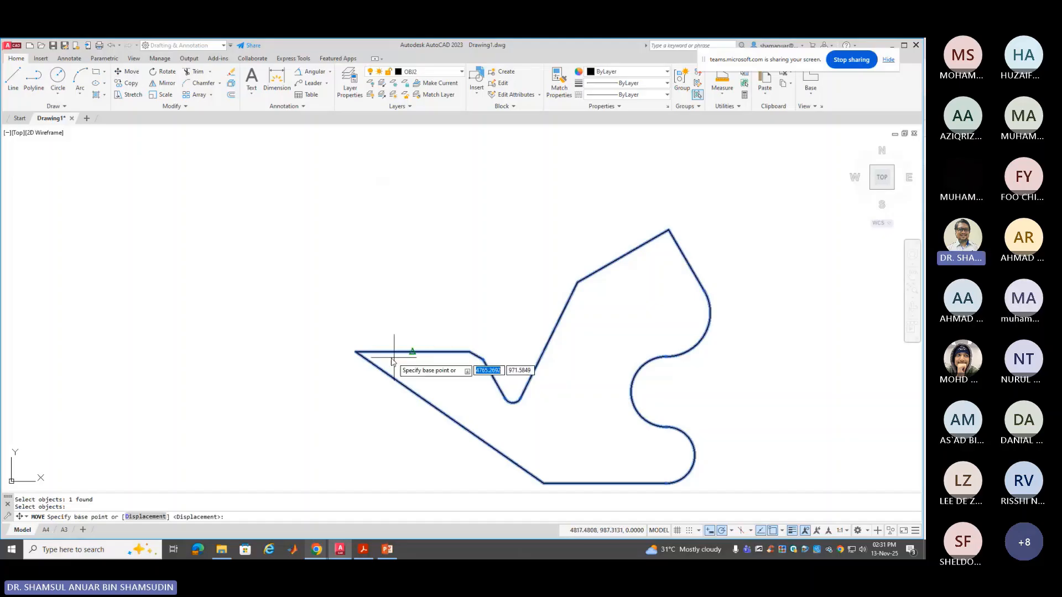
left_click(356, 351)
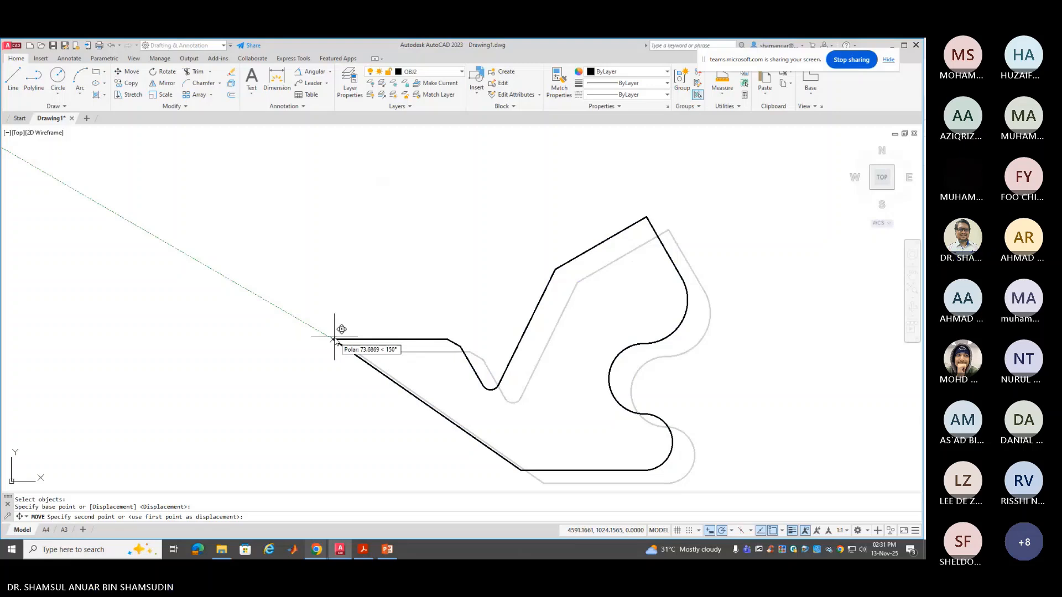
type("0")
key("Tab")
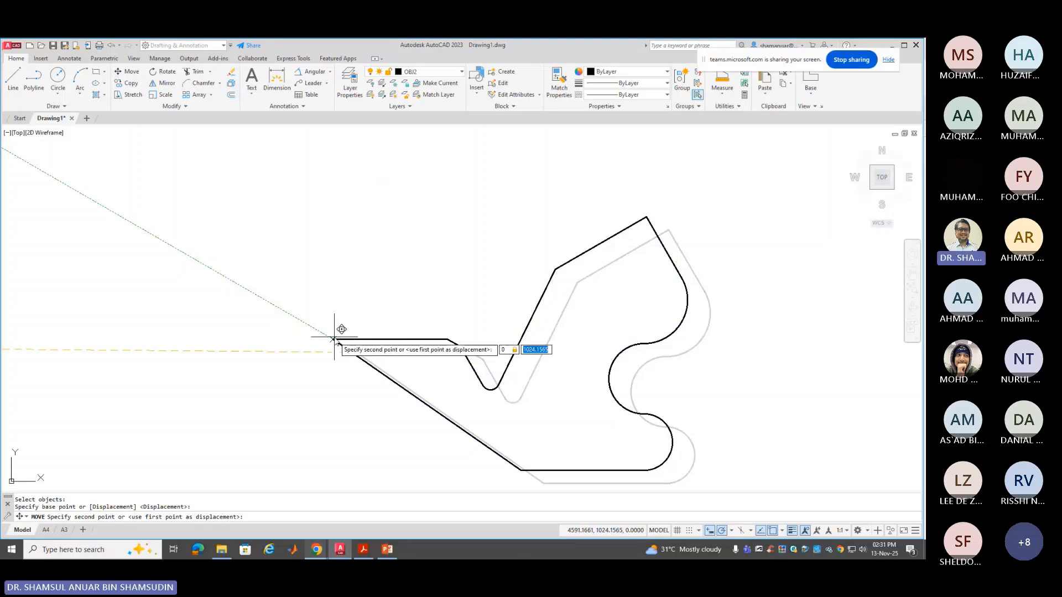
type("0")
key("Return")
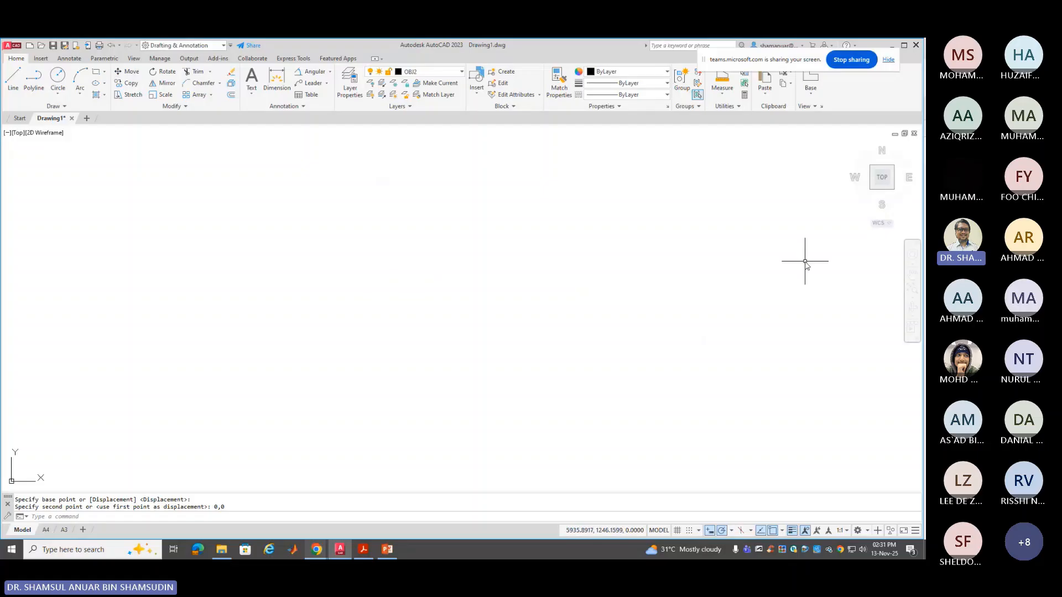
Zoom to extents and pan so the relocated outline sits centred in the drawing area
left_click(912, 289)
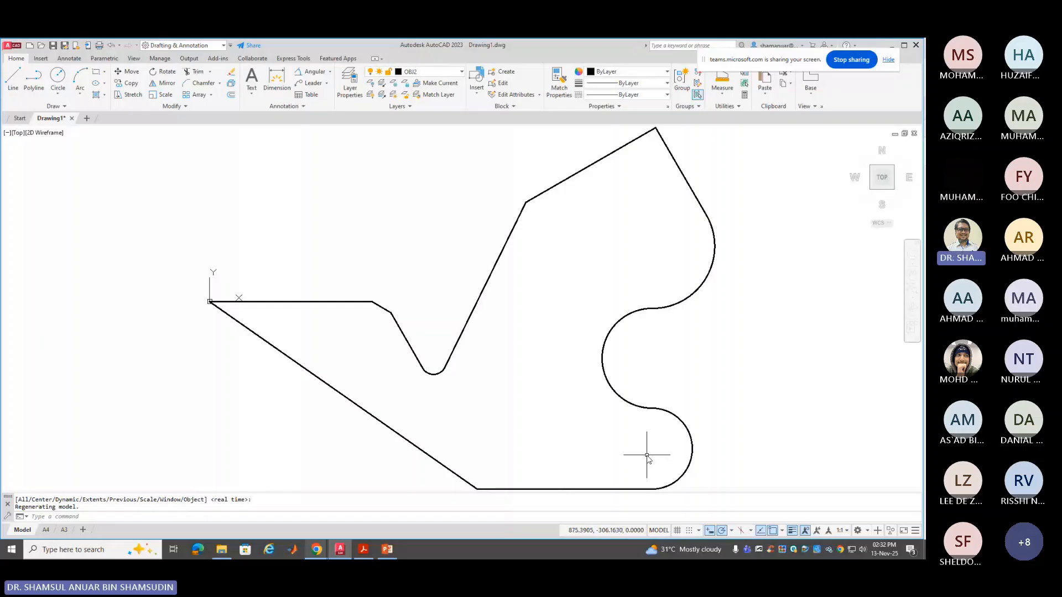
scroll(615, 437, "down", 2)
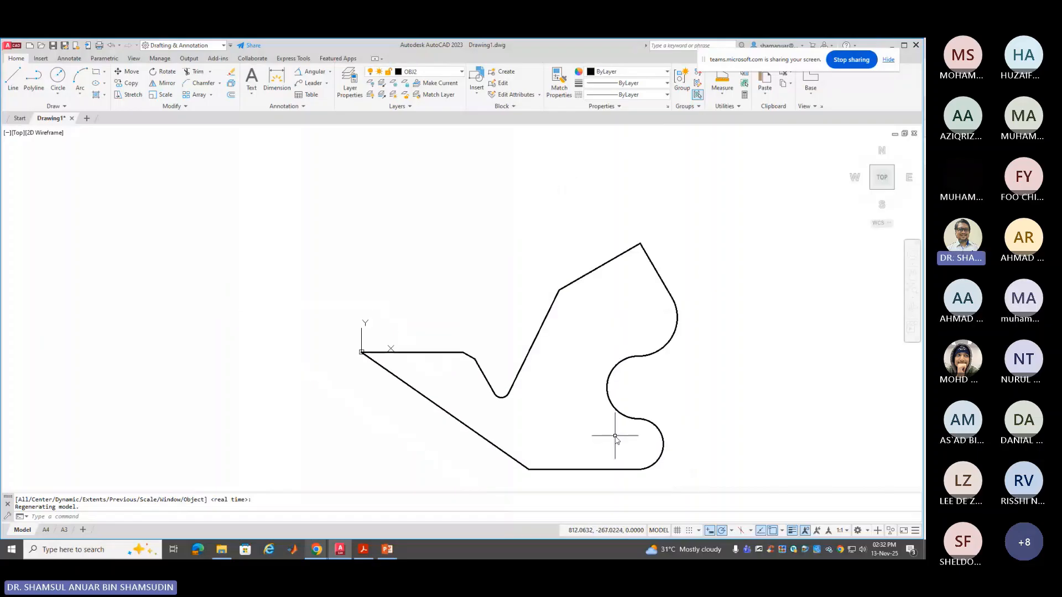
middle_click_drag(615, 437, 618, 330)
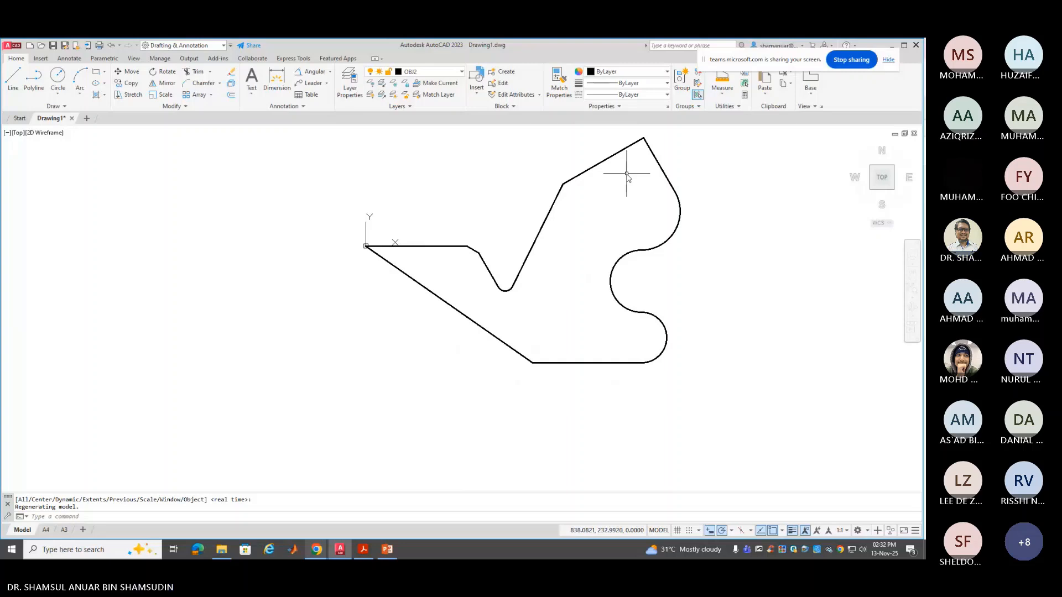
middle_click_drag(626, 174, 467, 228)
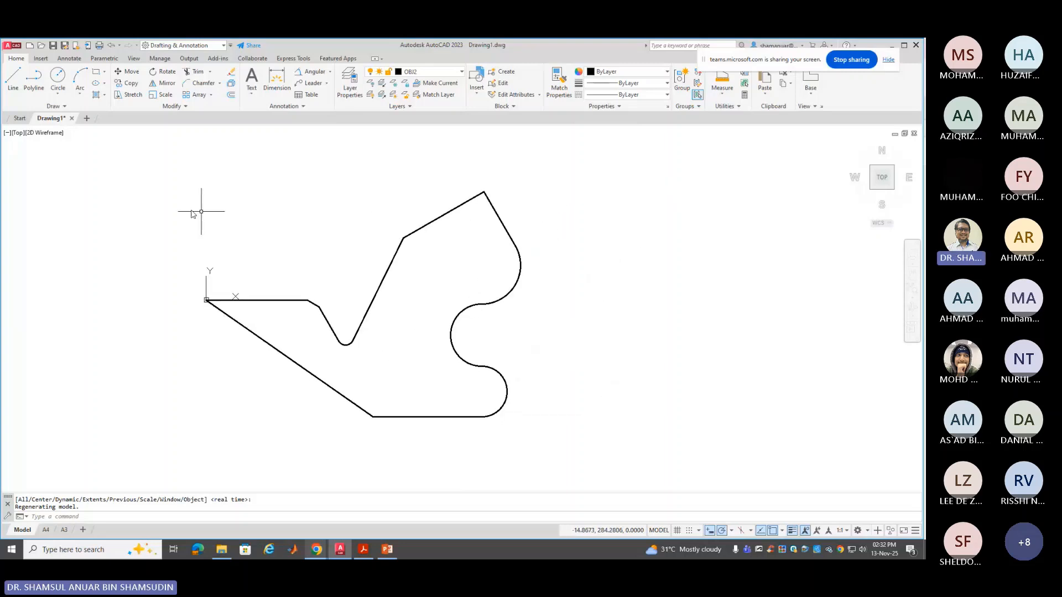
left_click(220, 83)
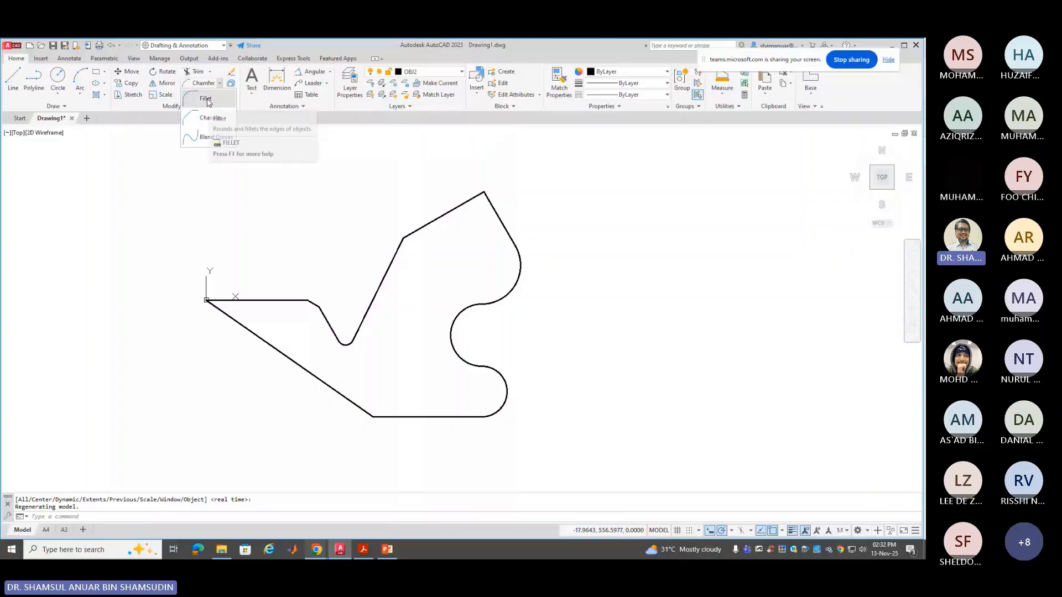
Fillet the outline's top corner with a radius of 50
left_click(208, 100)
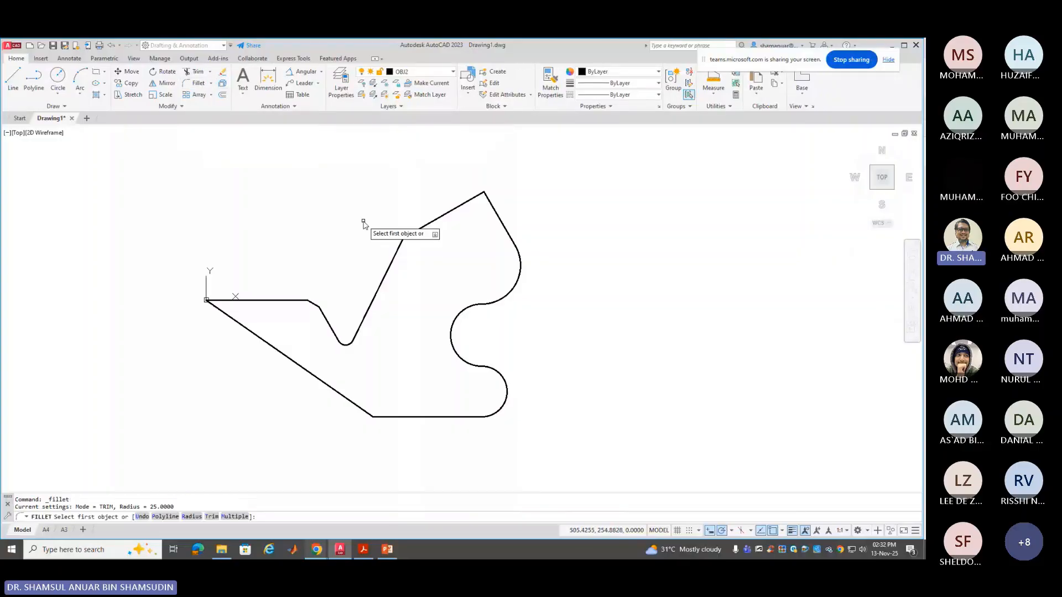
right_click(364, 224)
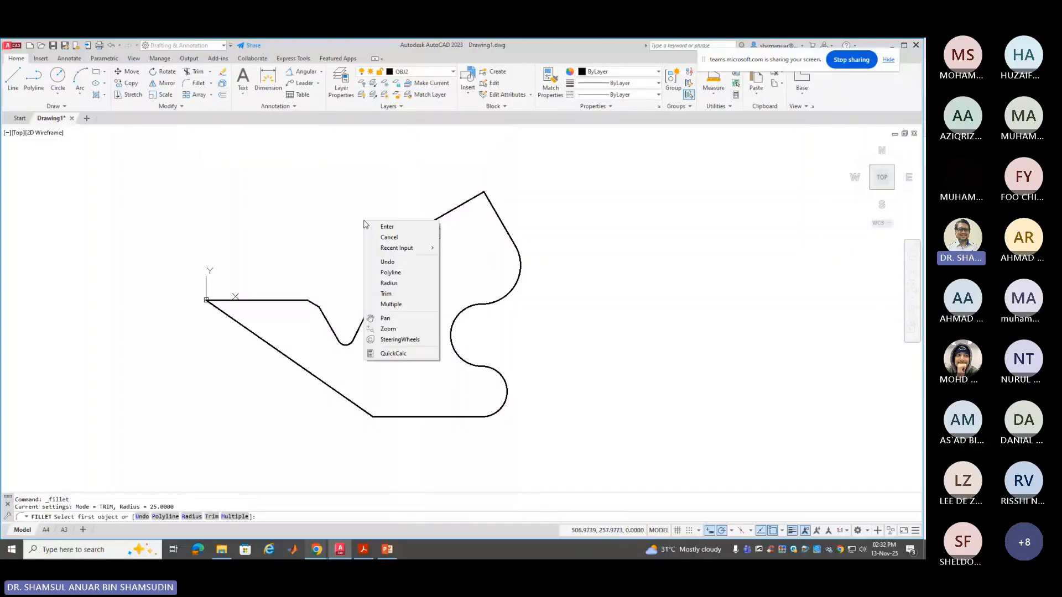
left_click(424, 284)
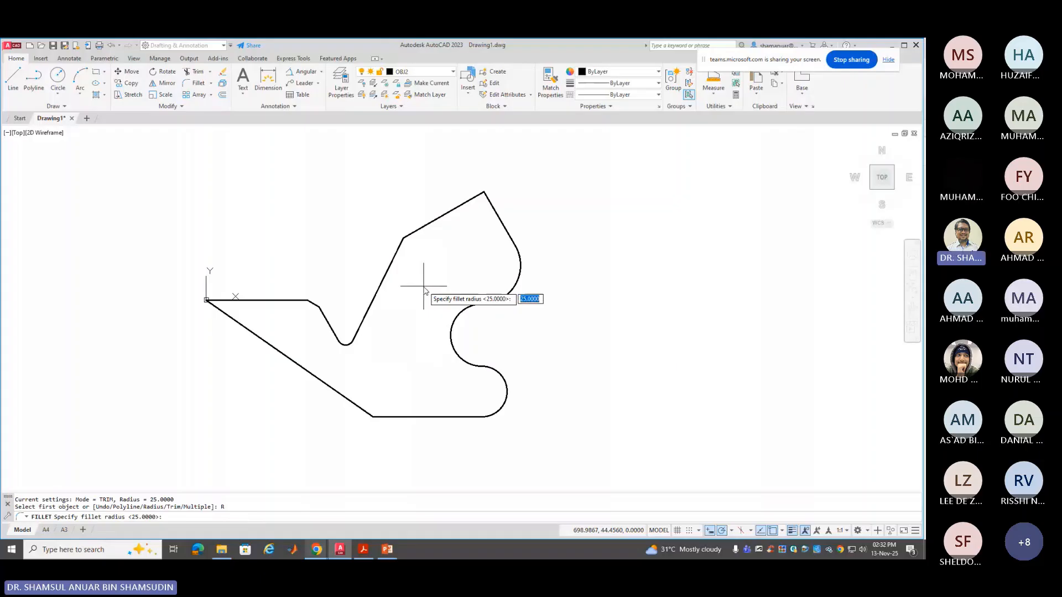
type("50")
key("Return")
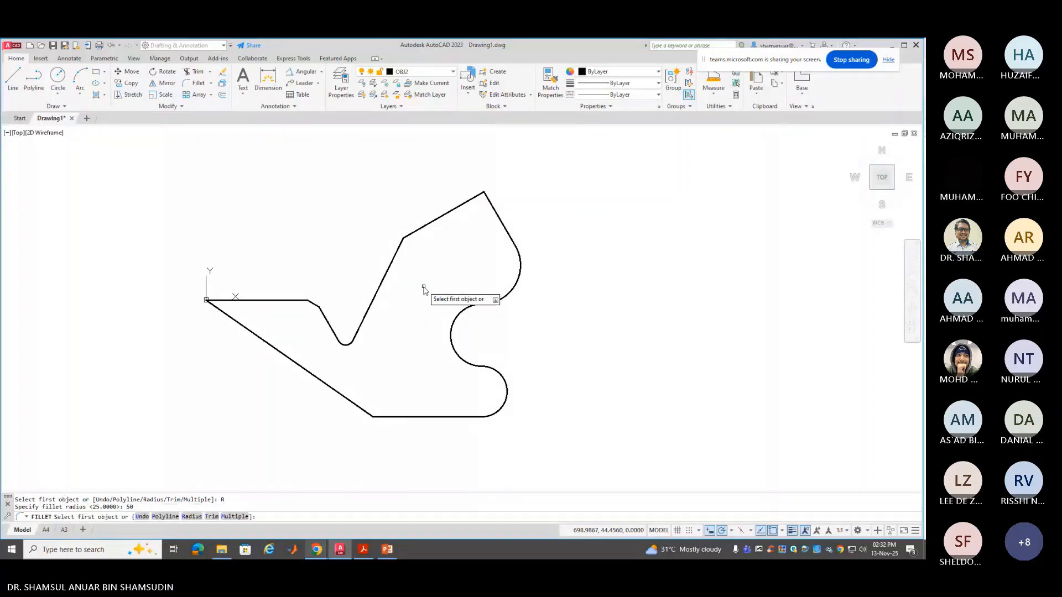
left_click(467, 200)
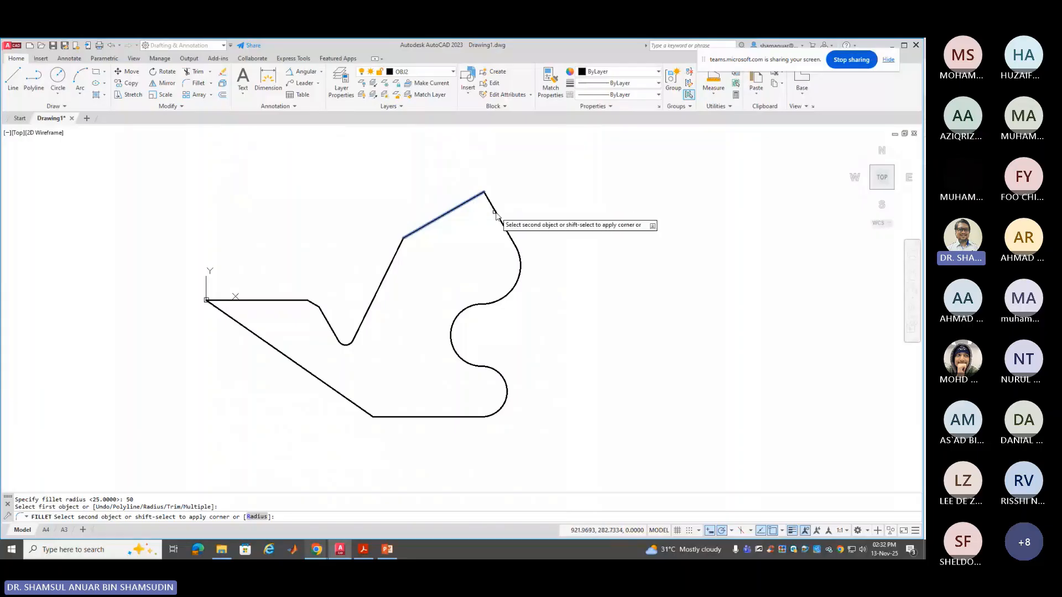
left_click(497, 215)
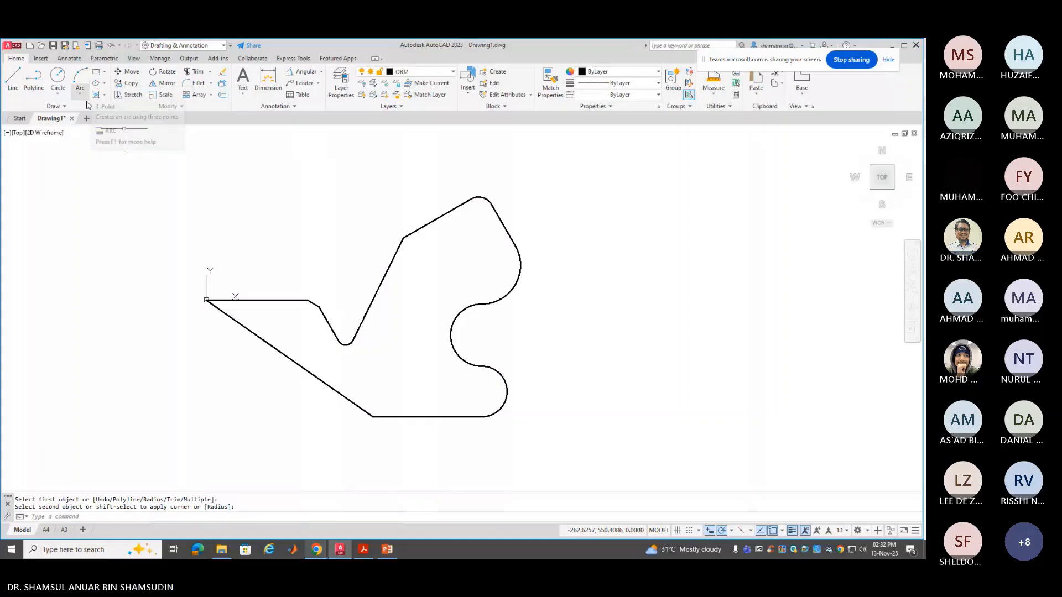
left_click(104, 76)
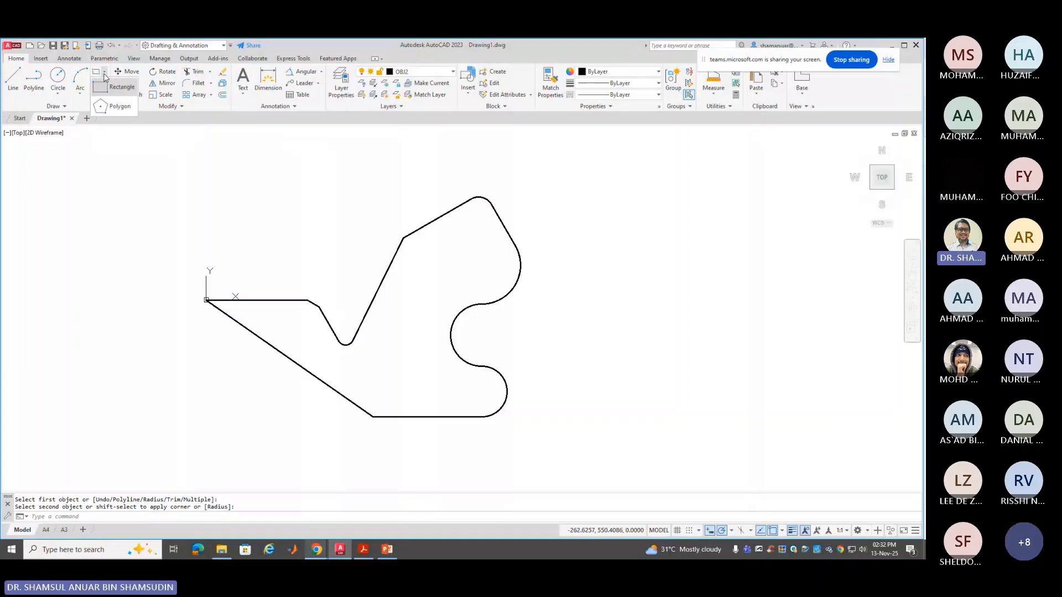
Draw a six-sided polygon by edge, 100 units long, to the right of the outline
left_click(119, 106)
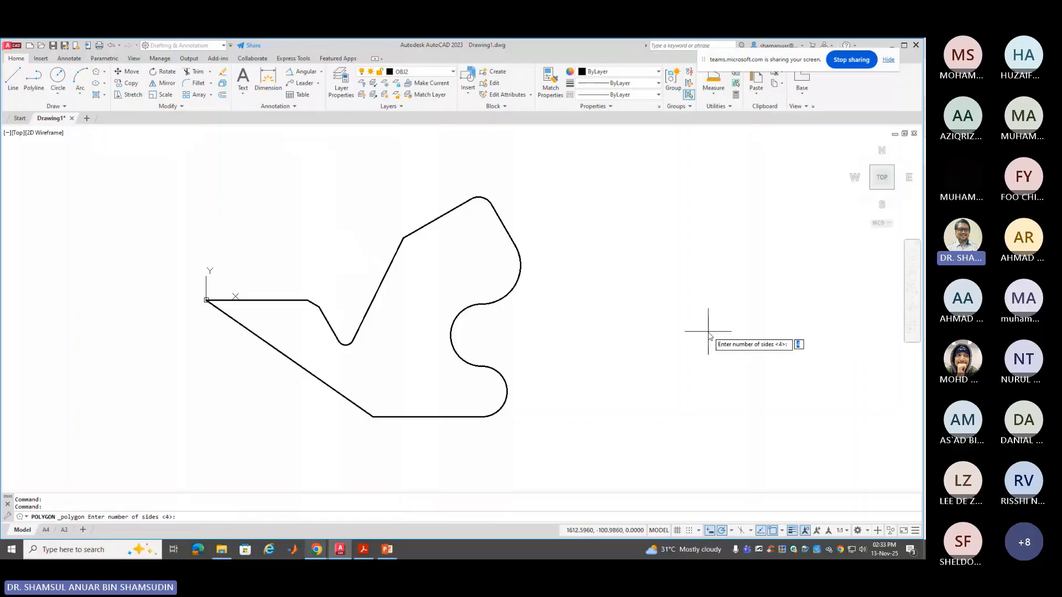
middle_click_drag(707, 331, 575, 324)
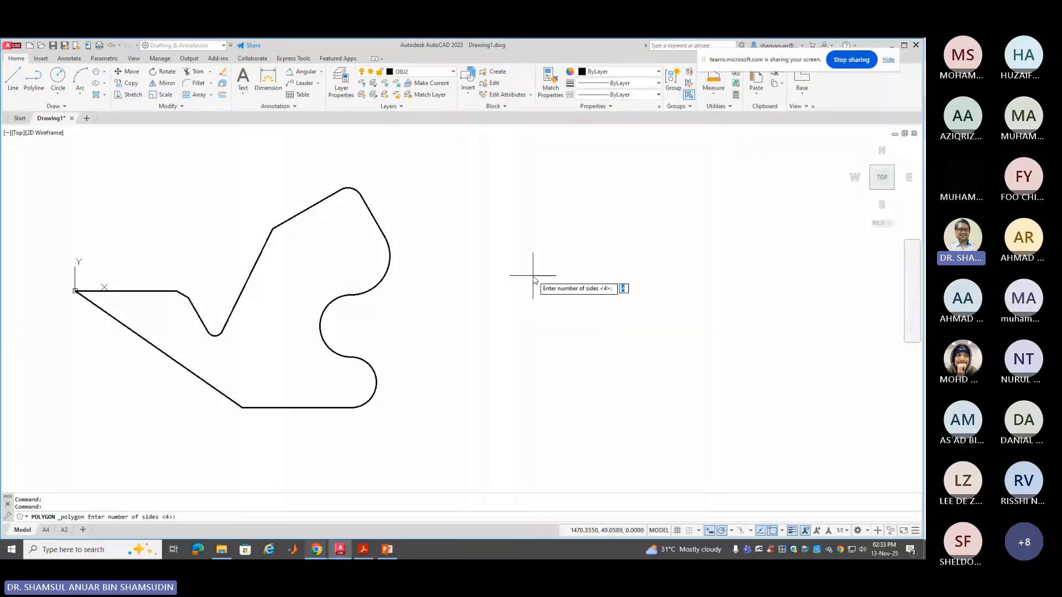
type("6")
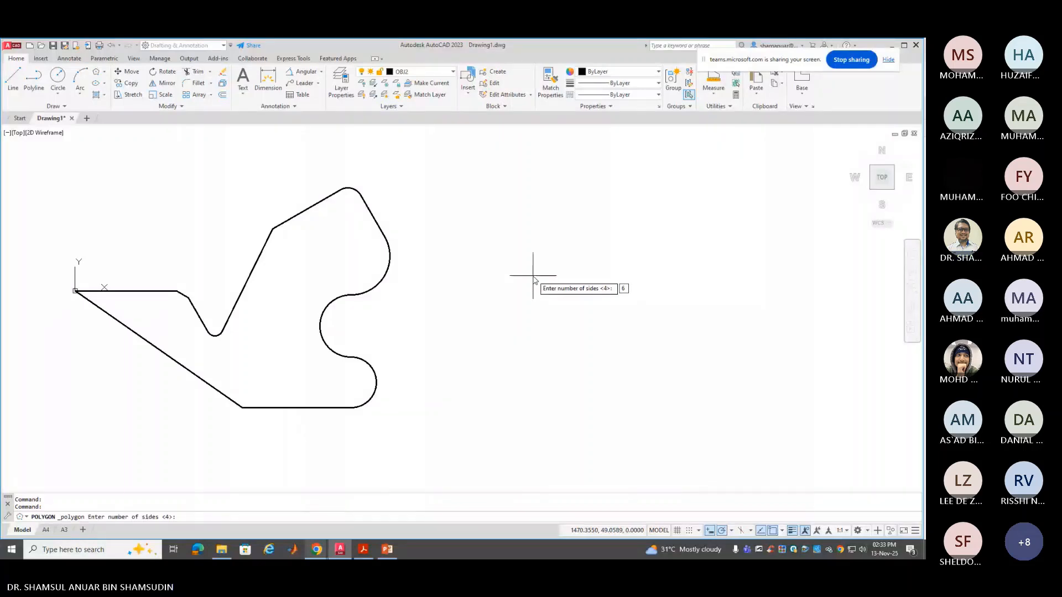
key("Return")
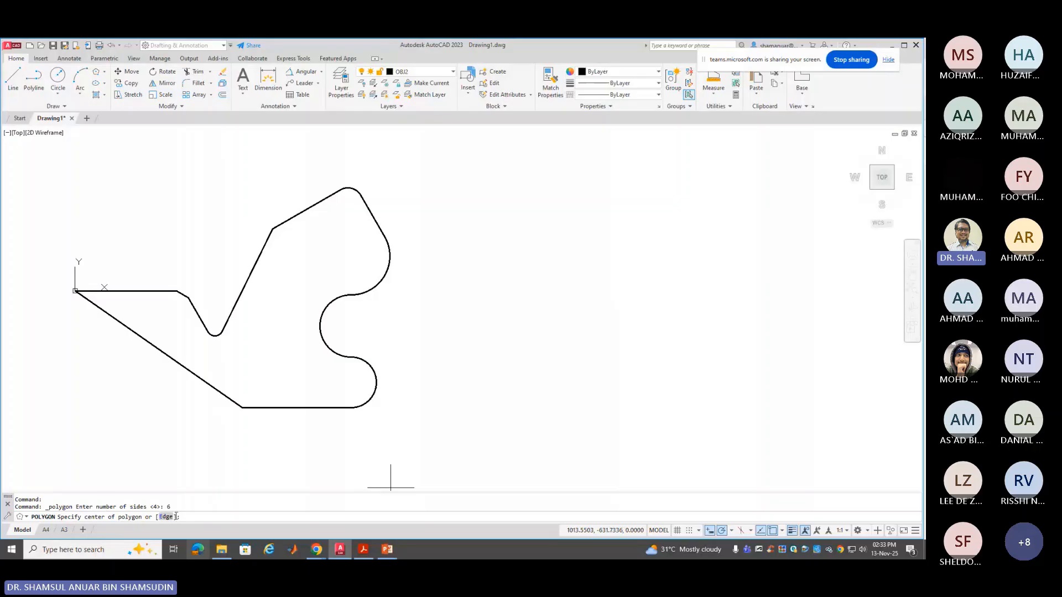
right_click(588, 271)
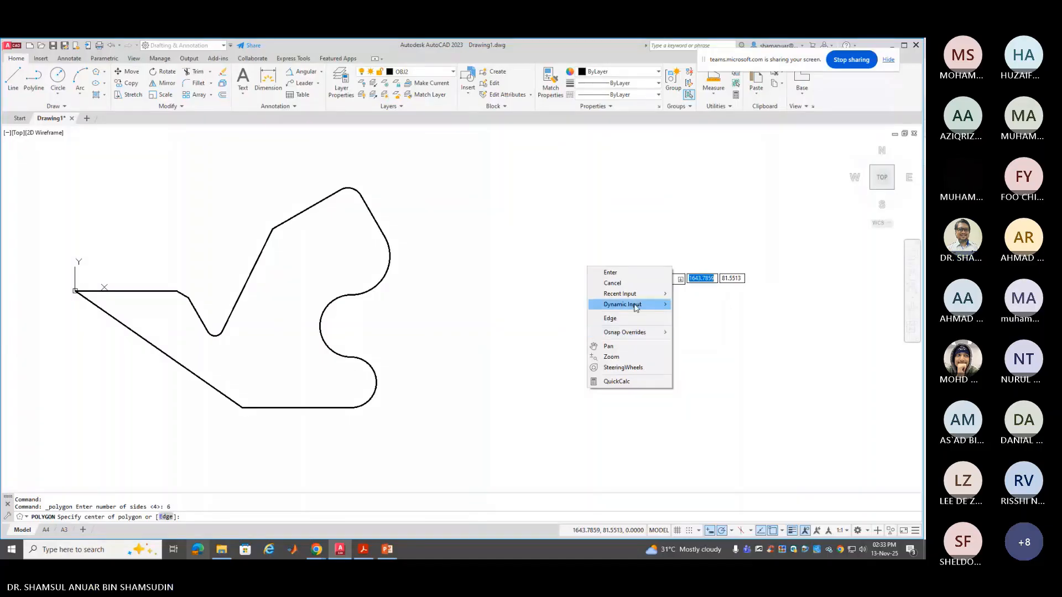
left_click(611, 321)
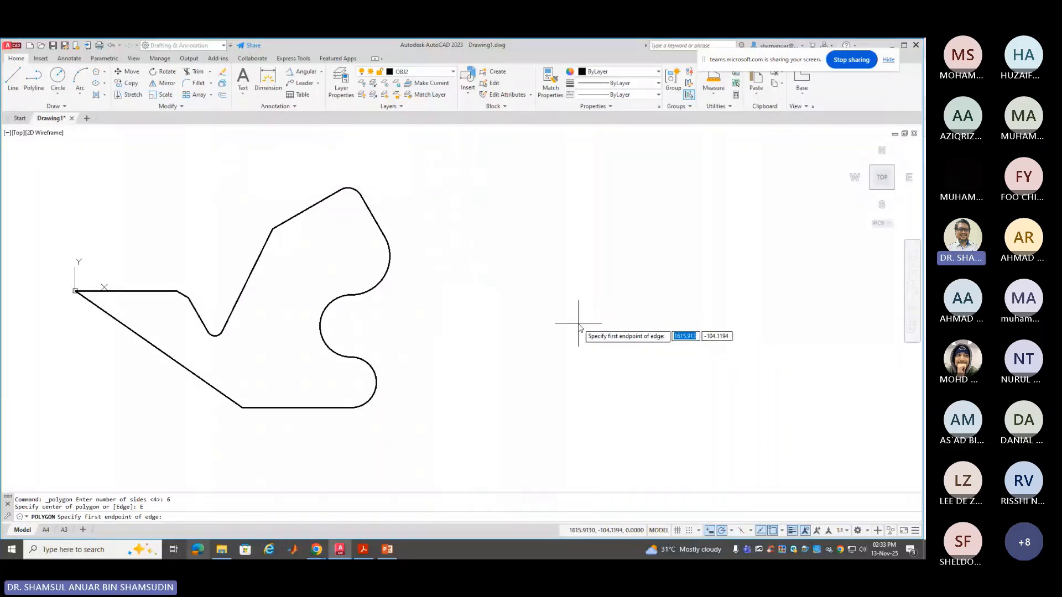
left_click(609, 346)
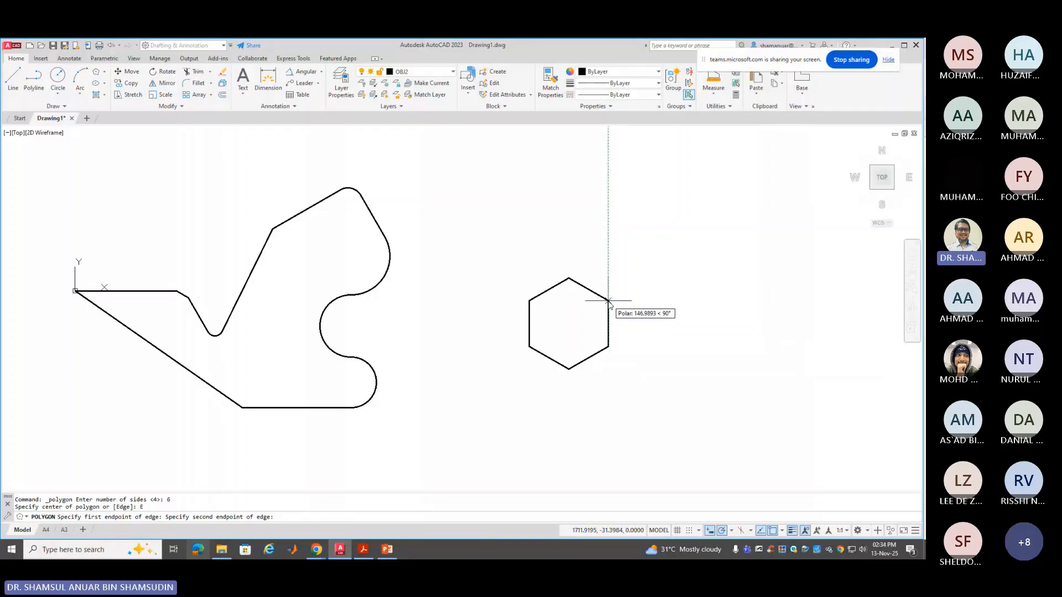
type("100")
key("Return")
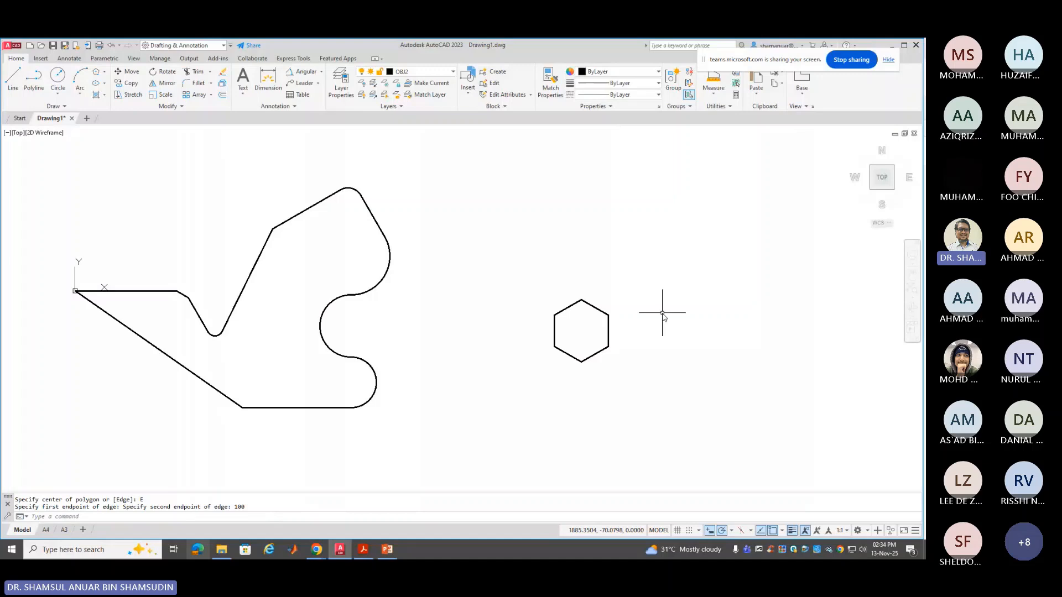
left_click(96, 73)
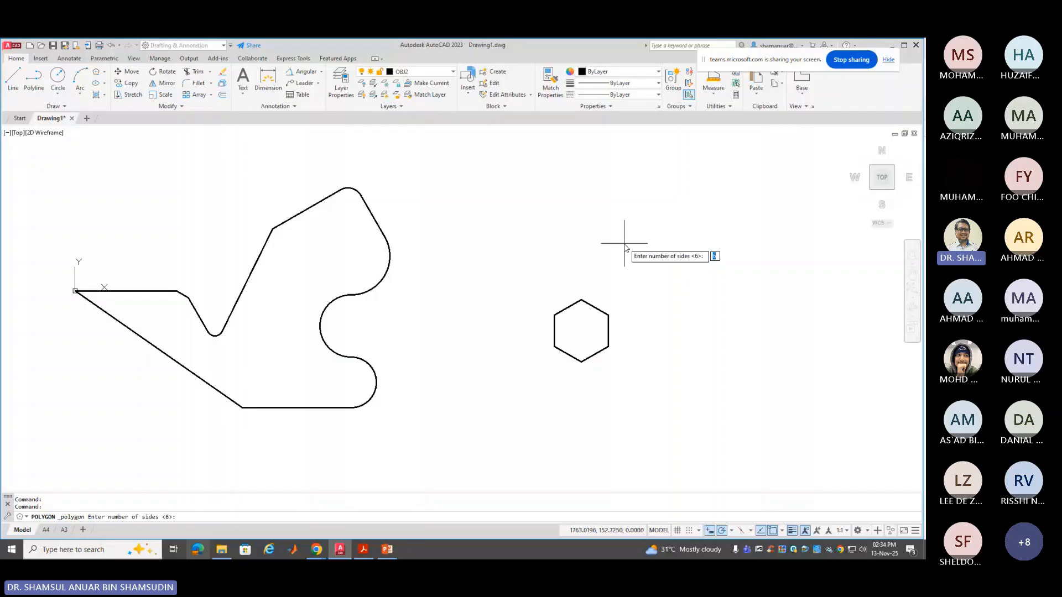
Place a hexagon inscribed in a radius-50 circle above and right of the first hexagon
key("Return")
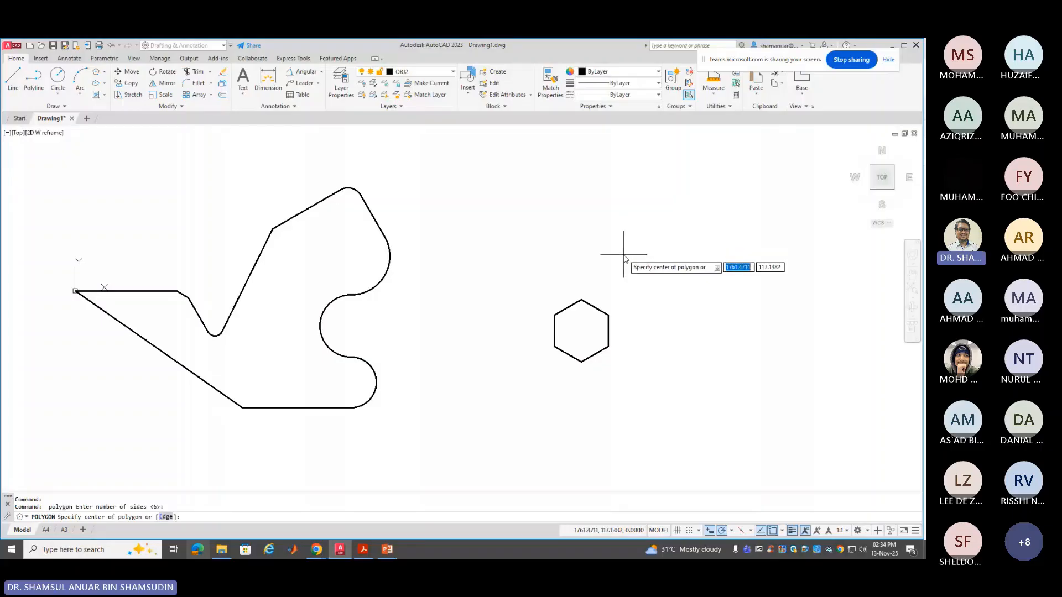
left_click(680, 252)
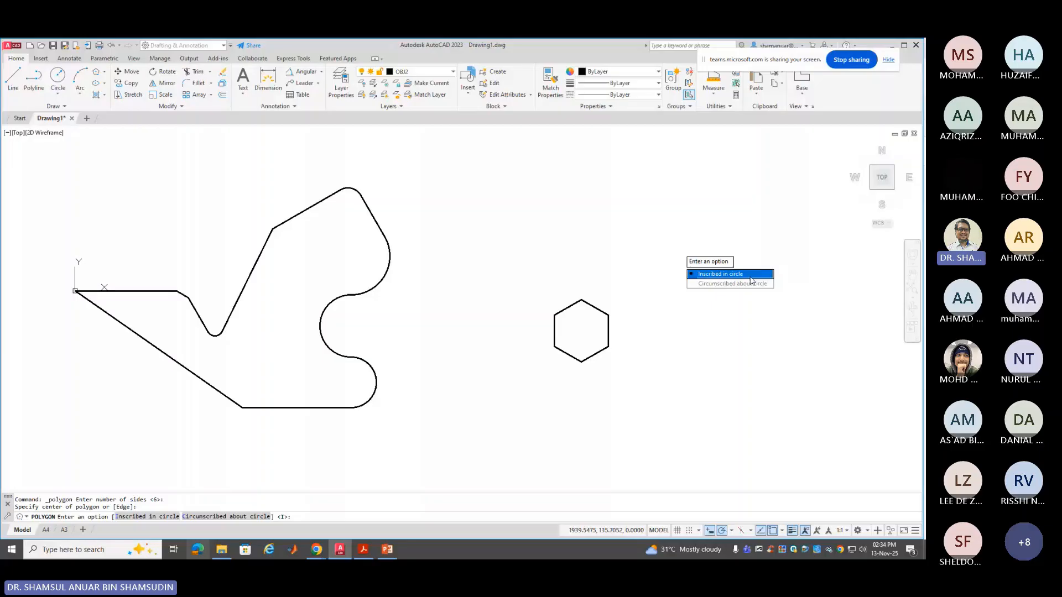
left_click(750, 280)
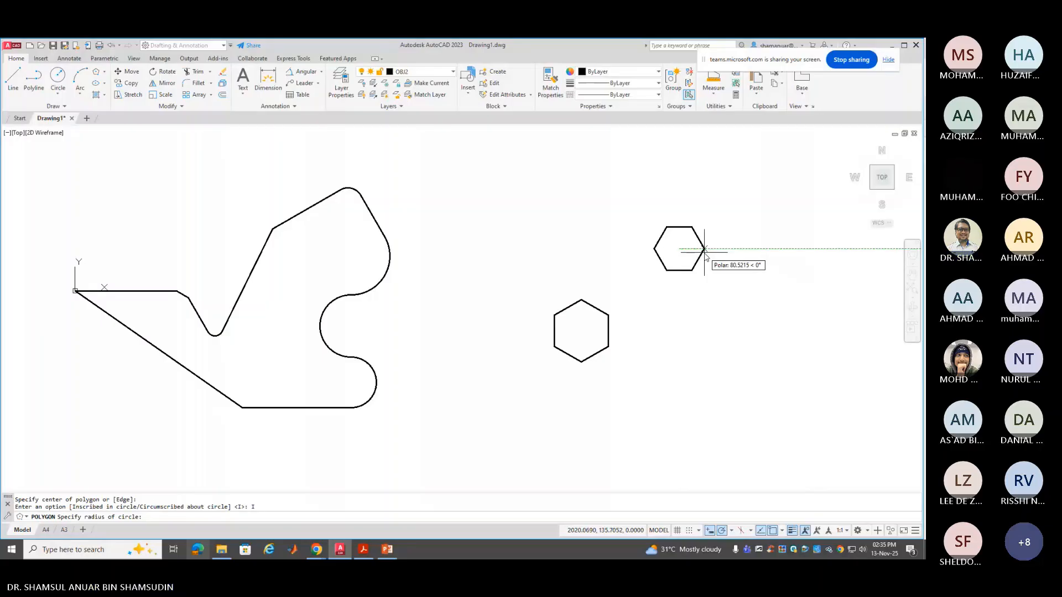
type("50")
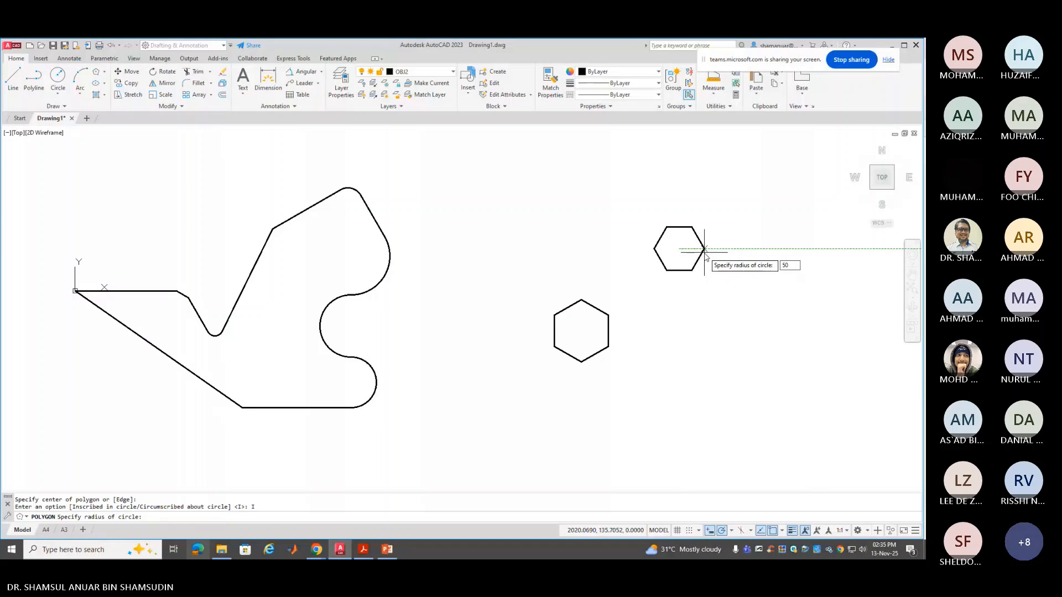
key("Return")
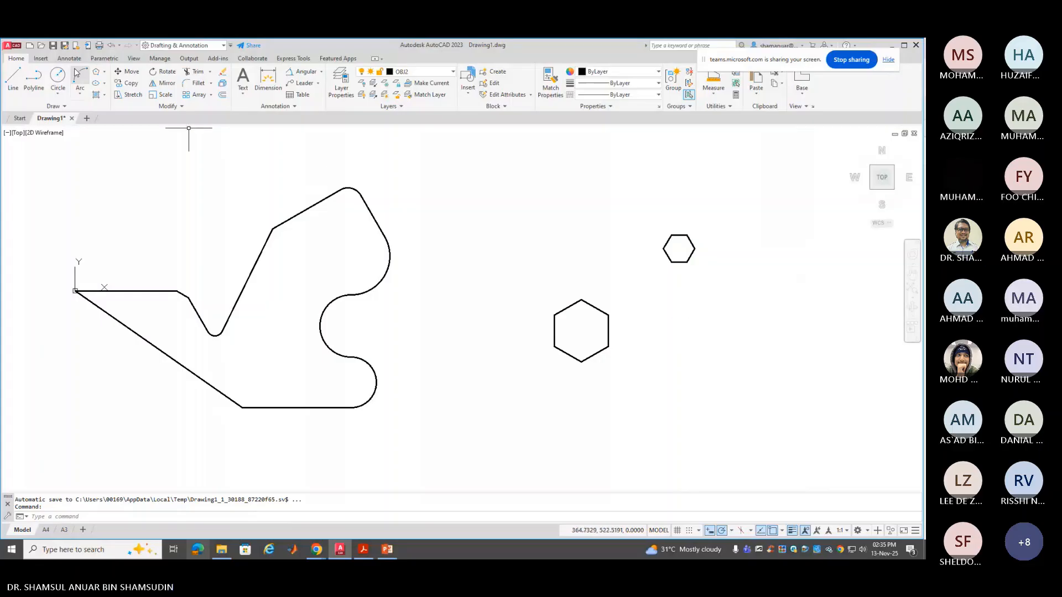
left_click(96, 75)
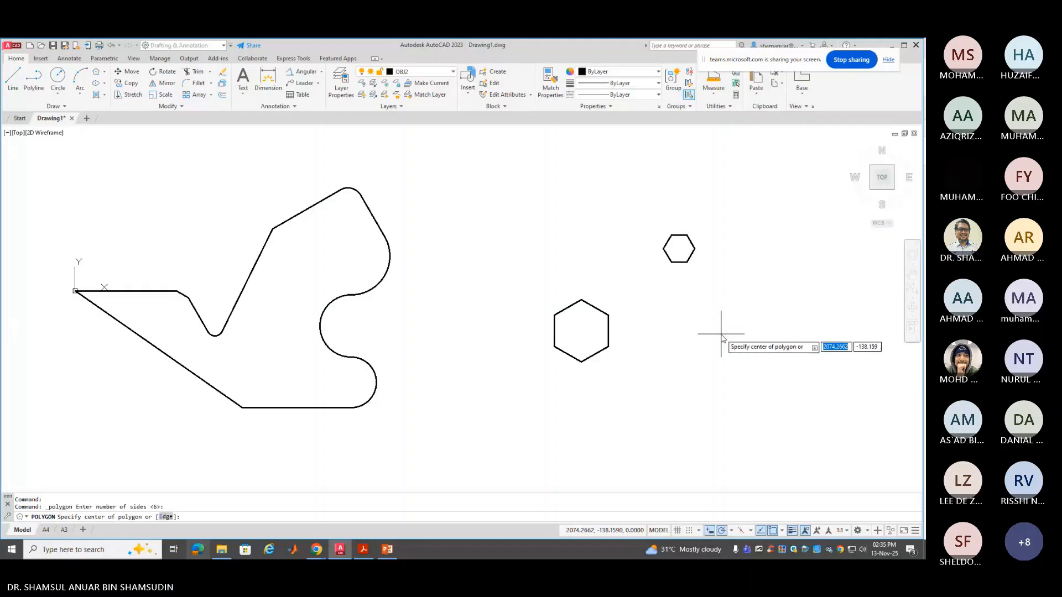
key("Return")
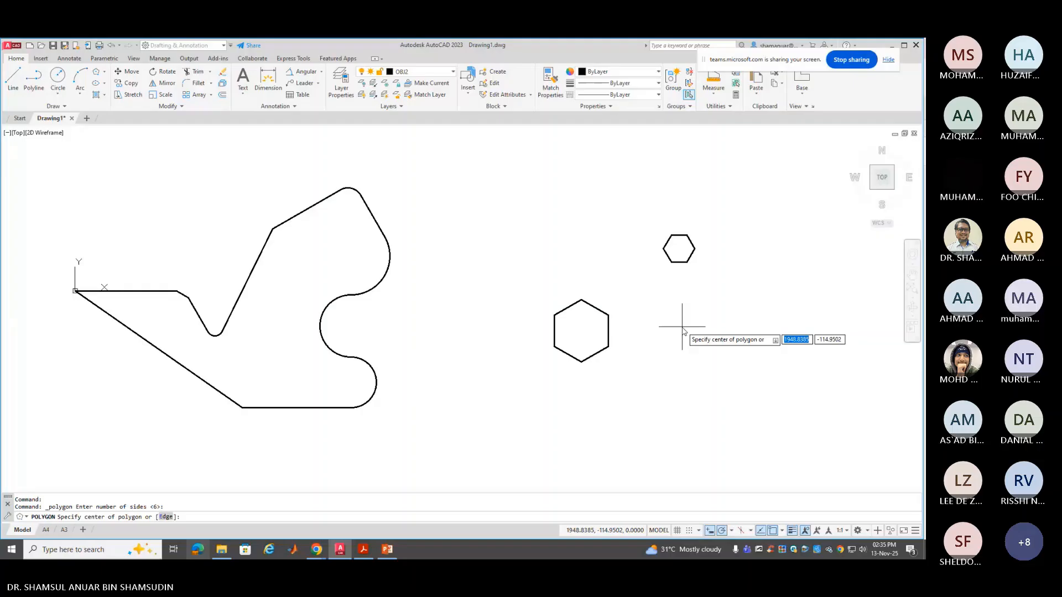
left_click(682, 327)
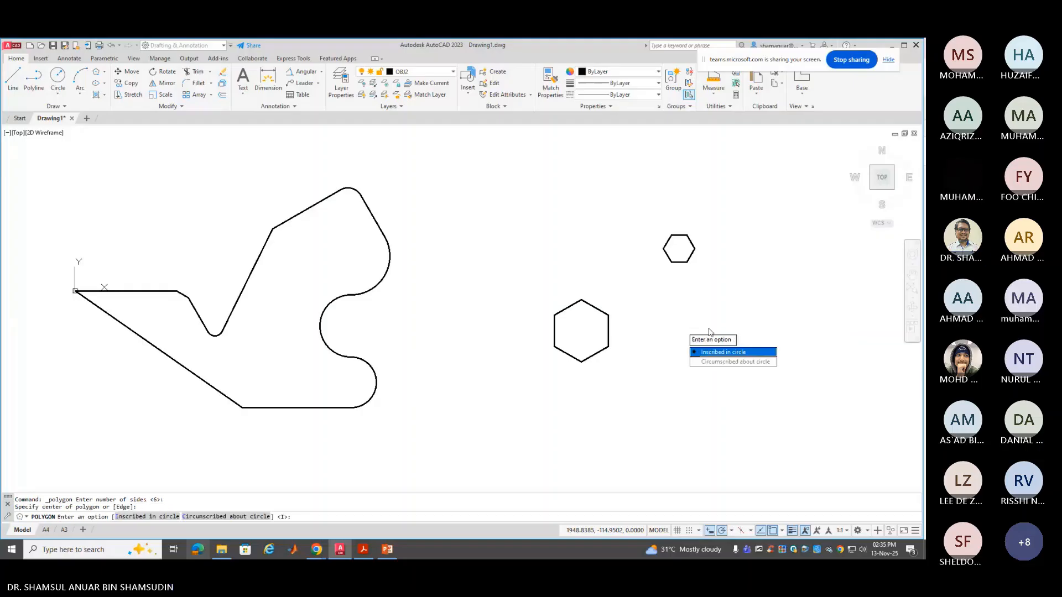
left_click(725, 362)
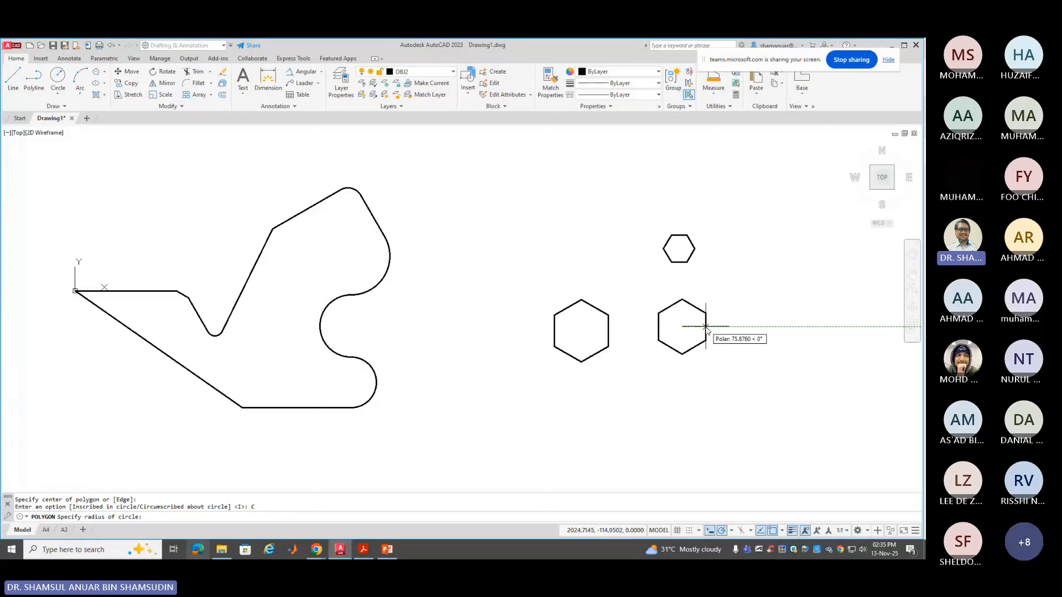
type("50")
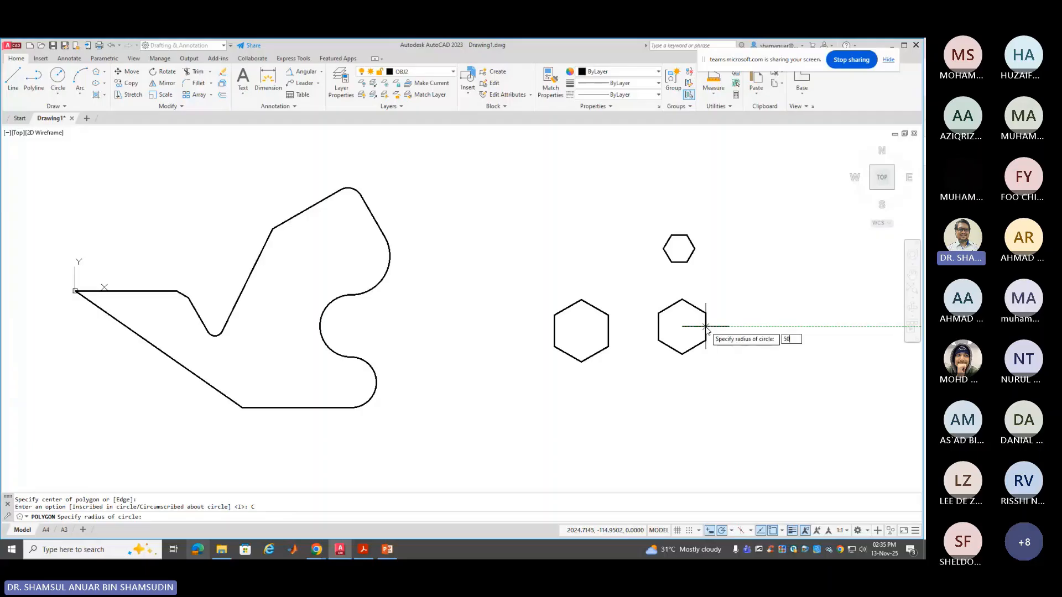
key("Return")
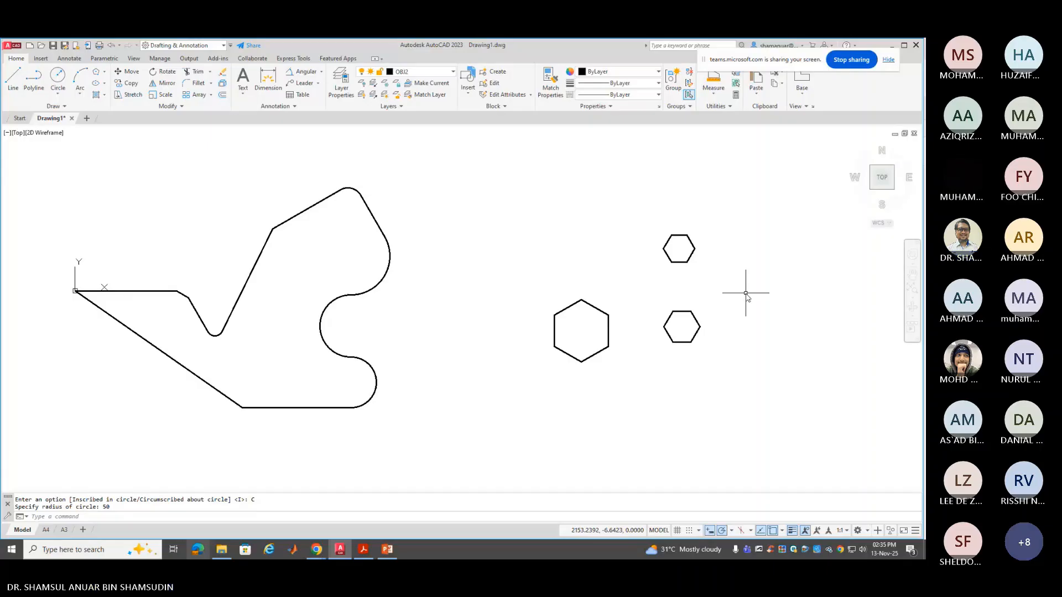
left_click(696, 333)
key("Delete")
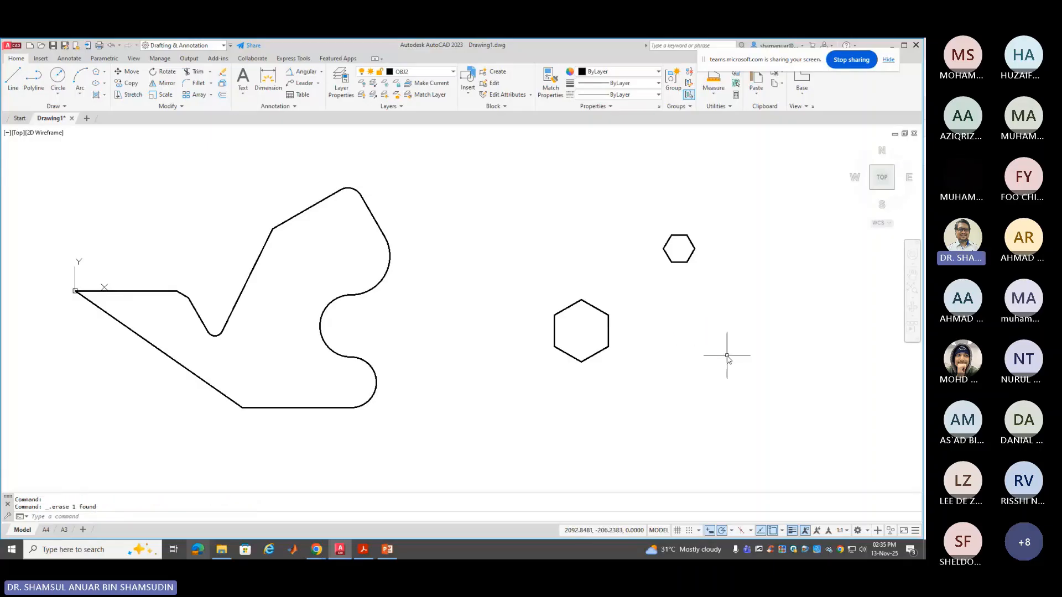
left_click(695, 249)
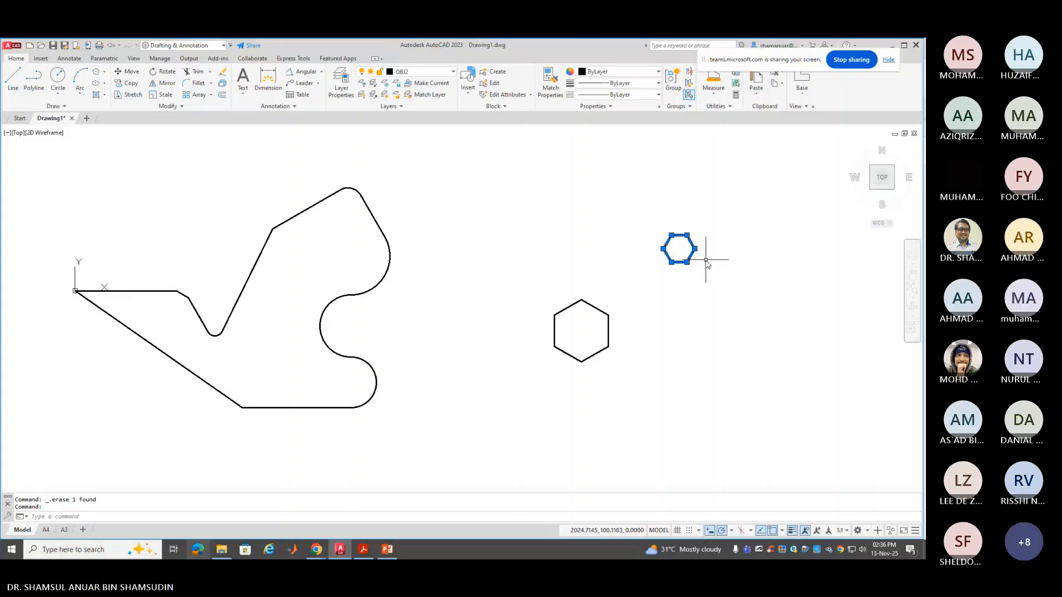
Erase the small hexagon and redraw it at the same centre, inscribed in a radius-100 circle
key("Delete")
left_click(97, 71)
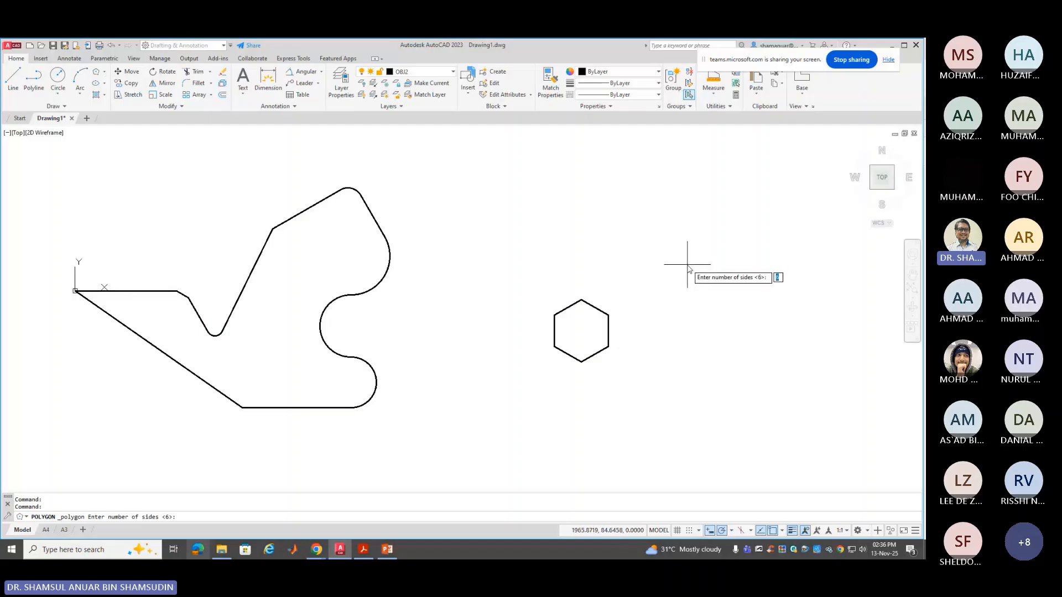
key("Return")
left_click(661, 260)
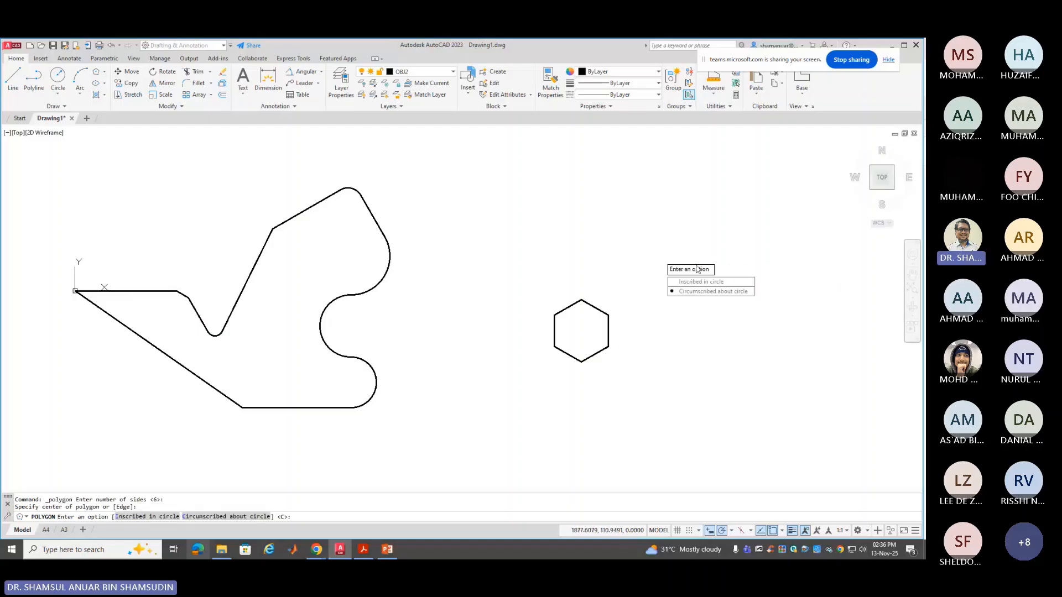
left_click(701, 282)
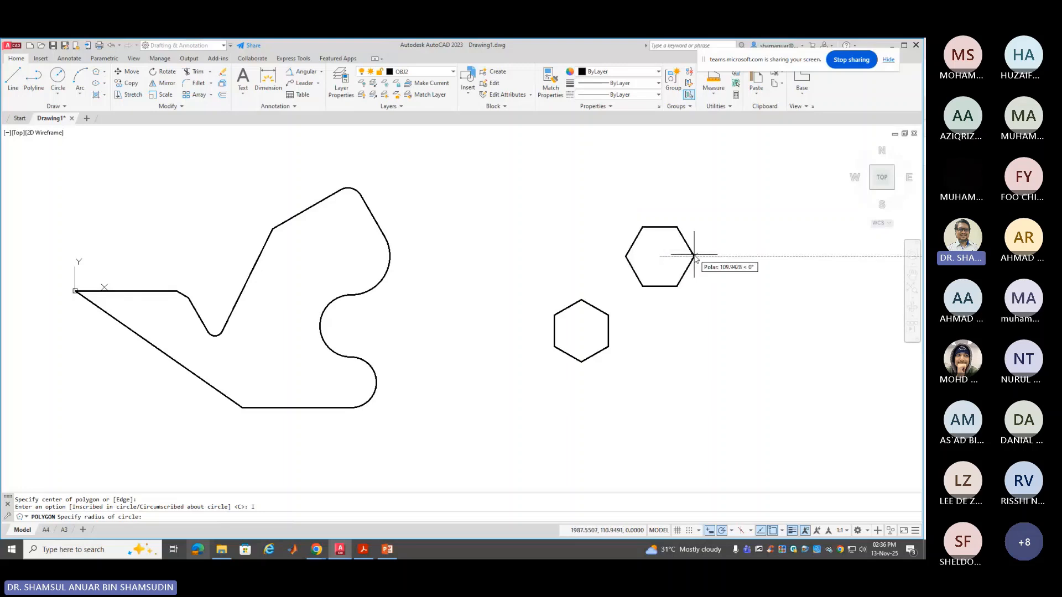
type("100")
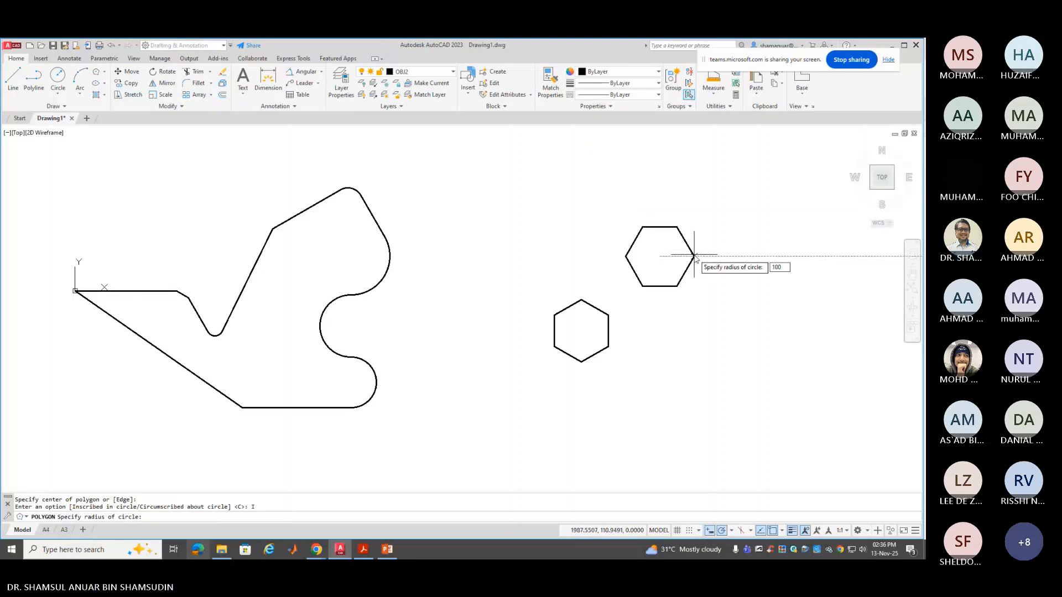
key("Return")
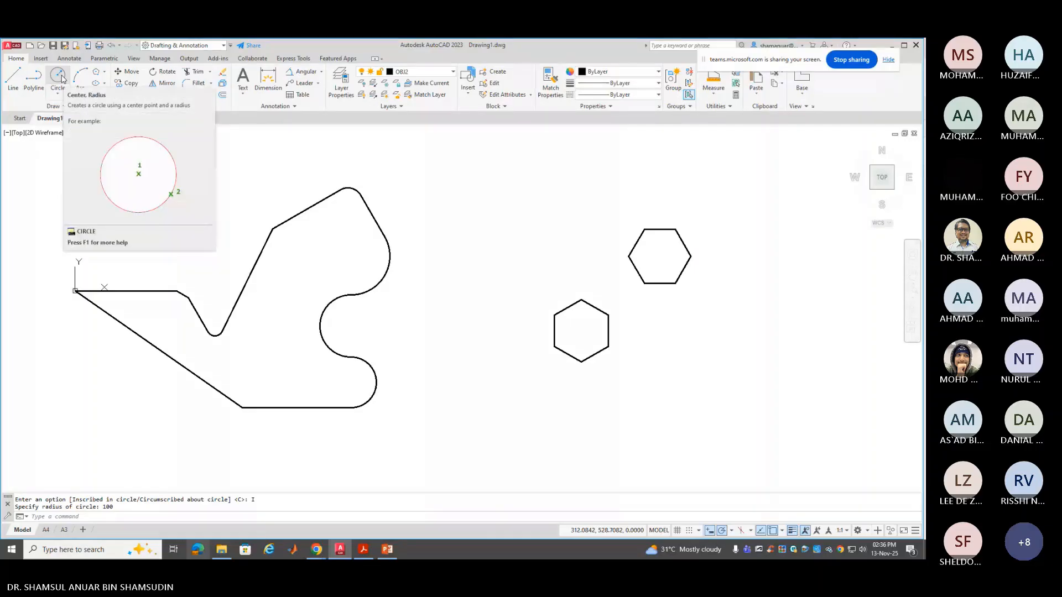
Draw a six-sided polygon circumscribed about radius 100, centred on the upper hexagon
left_click(96, 74)
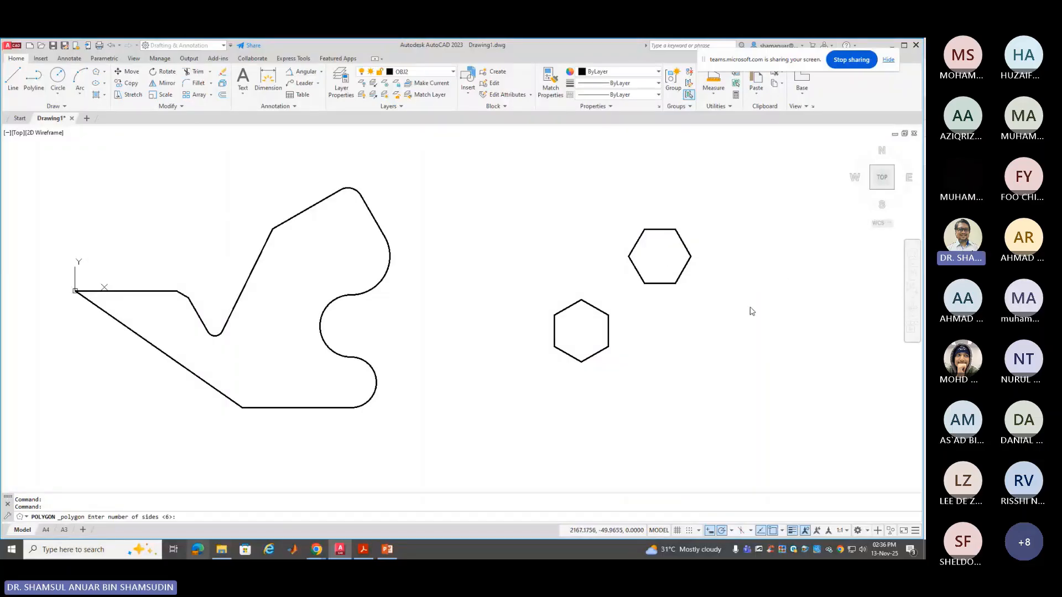
key("Return")
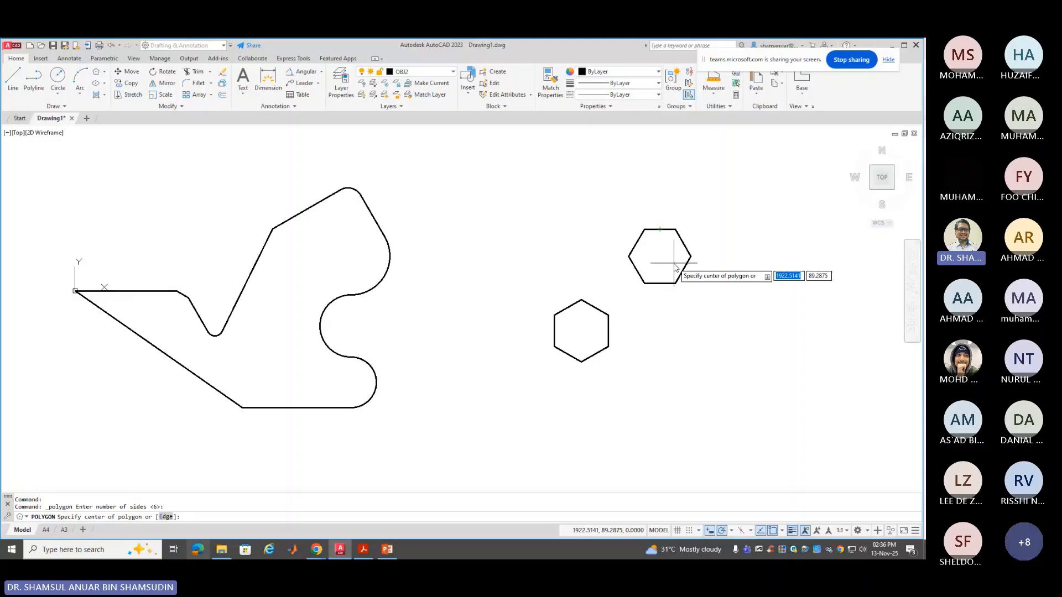
left_click(660, 256)
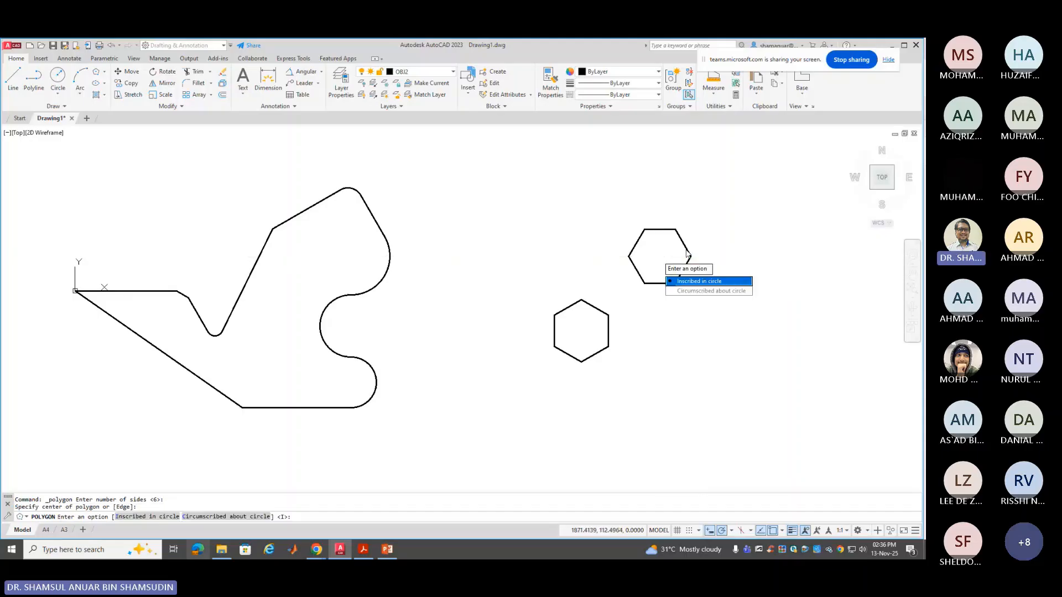
type("c")
key("Return")
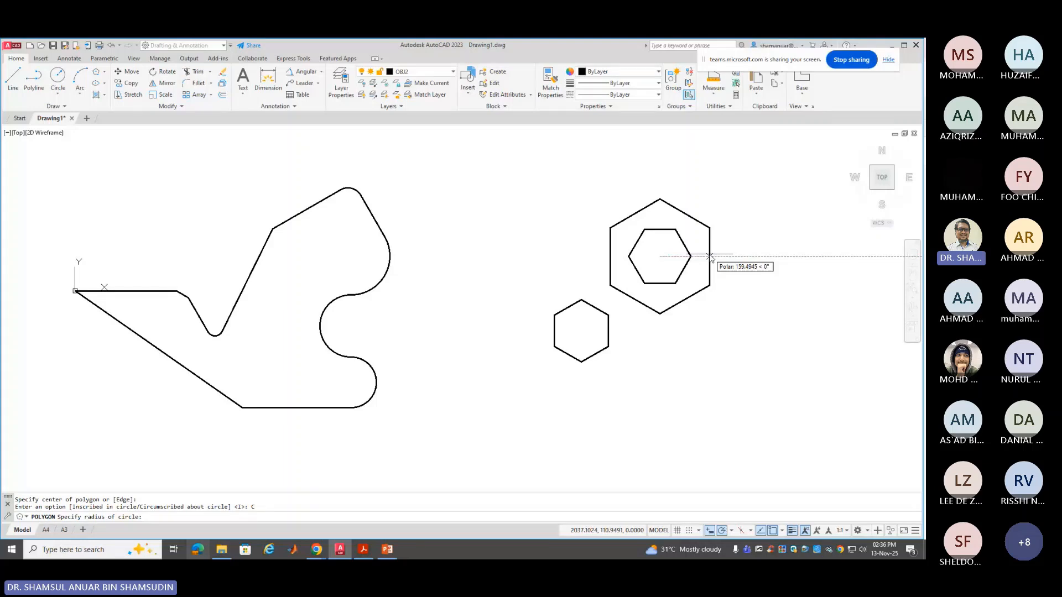
type("100")
key("Return")
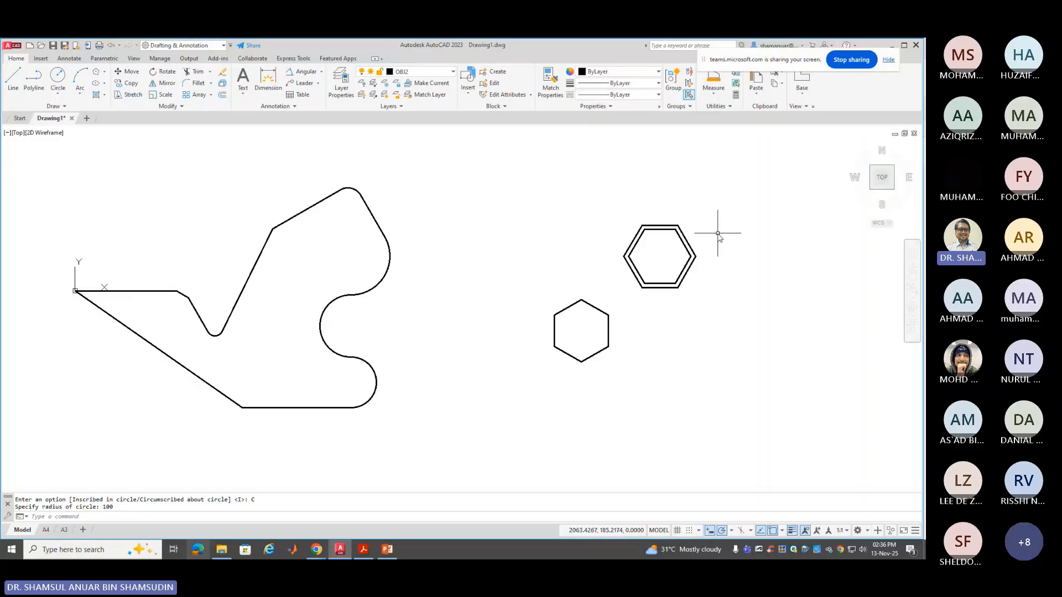
scroll(718, 233, "up", 4)
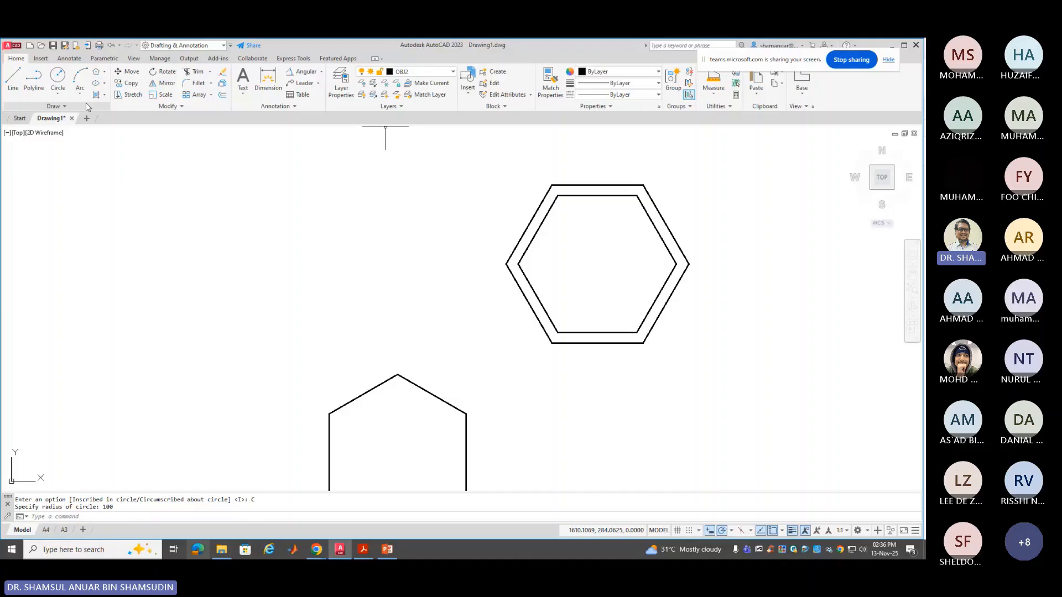
On the FOILAGE layer, draw a radius-100 circle at the hexagons' centre and select it
left_click(409, 72)
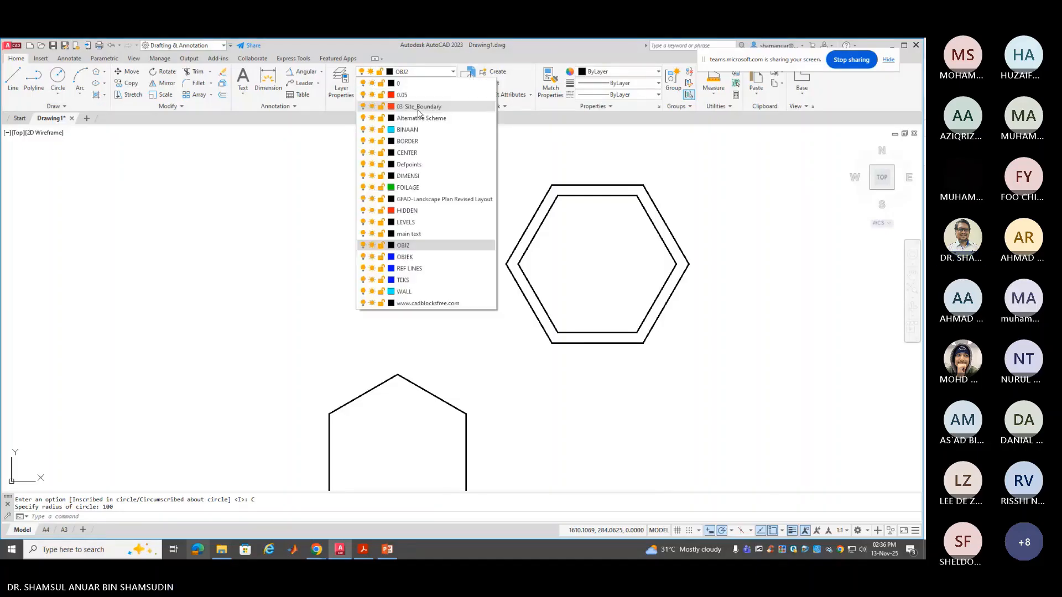
left_click(436, 190)
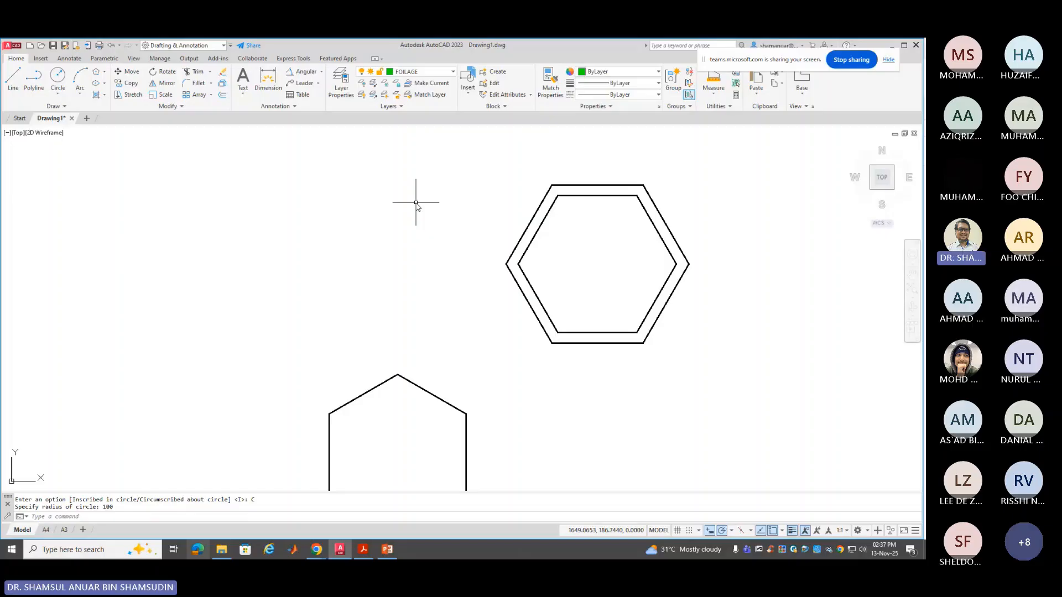
left_click(57, 76)
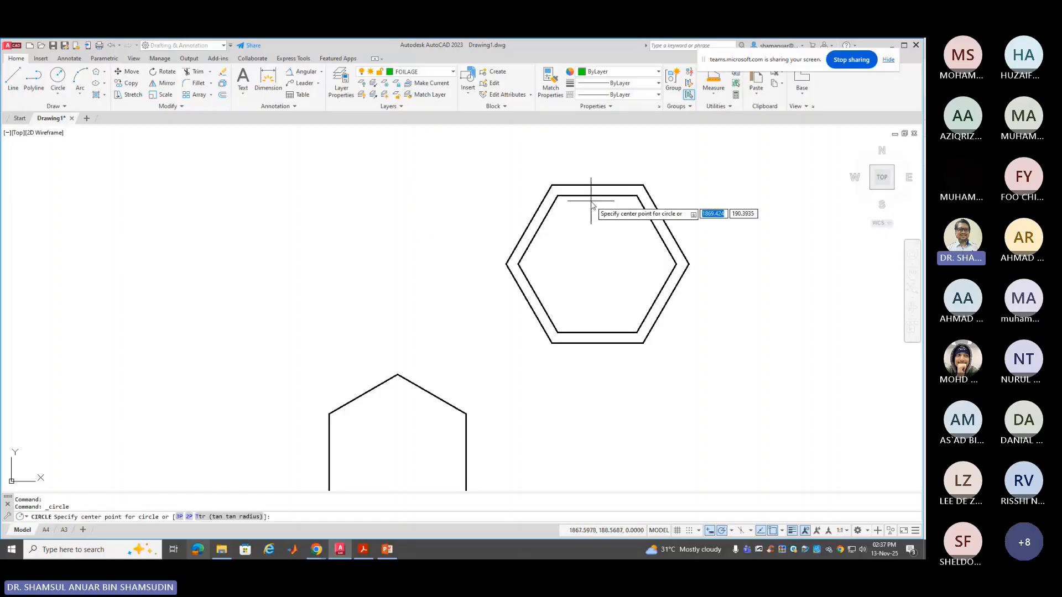
left_click(598, 264)
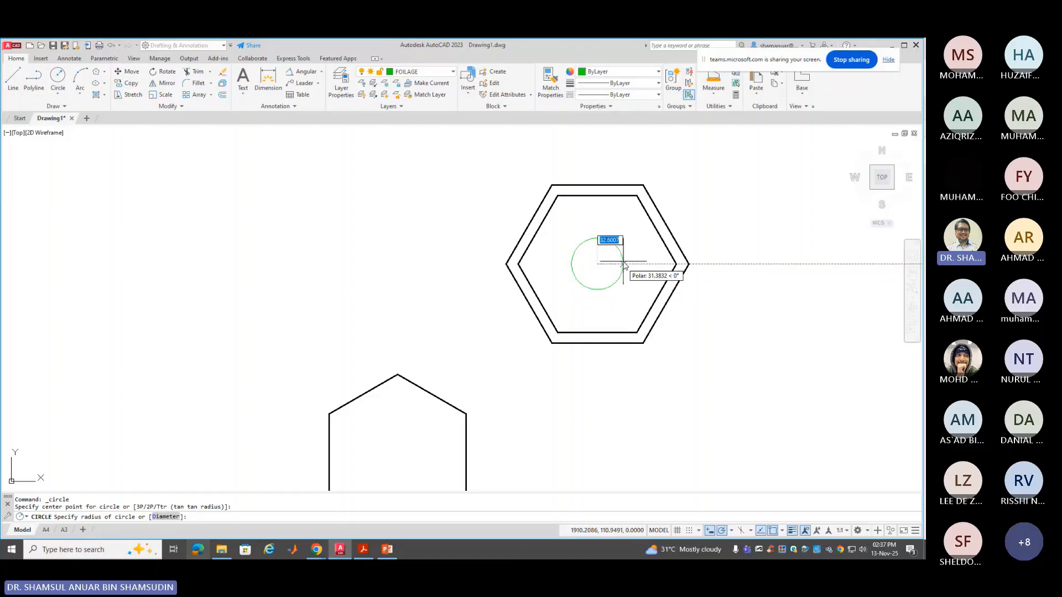
type("1")
key("Return")
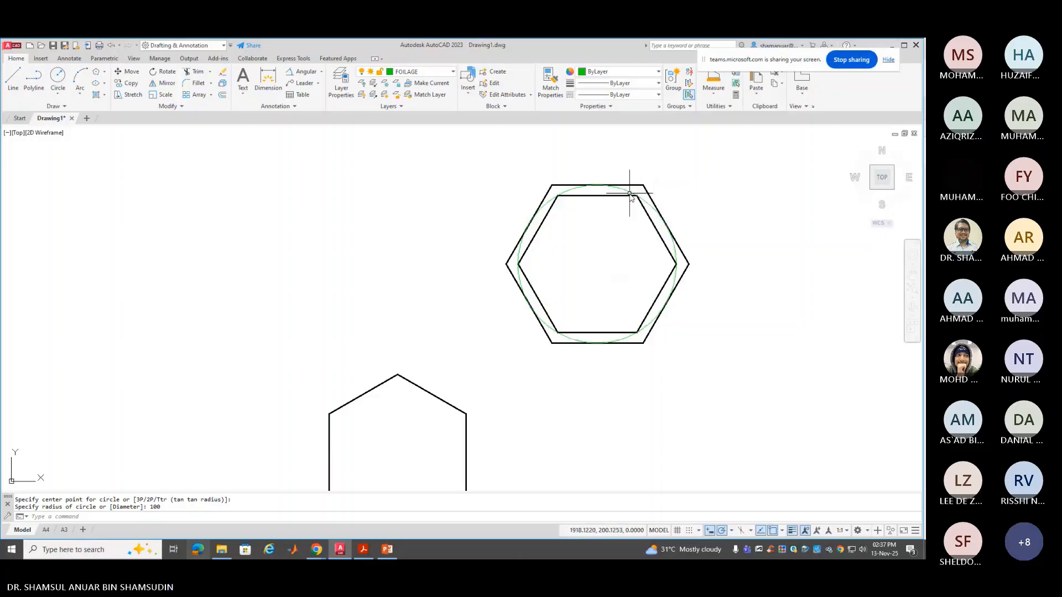
left_click(649, 193)
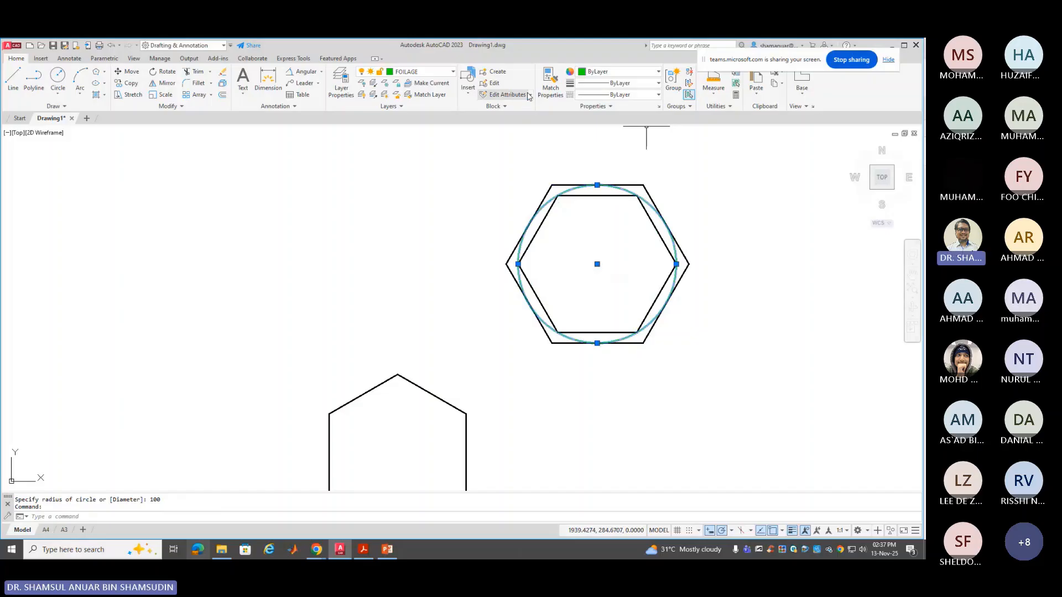
Give the circle colour 147,39,143, a 0.30 mm lineweight and the ACAD_ISO02W100 linetype
left_click(619, 71)
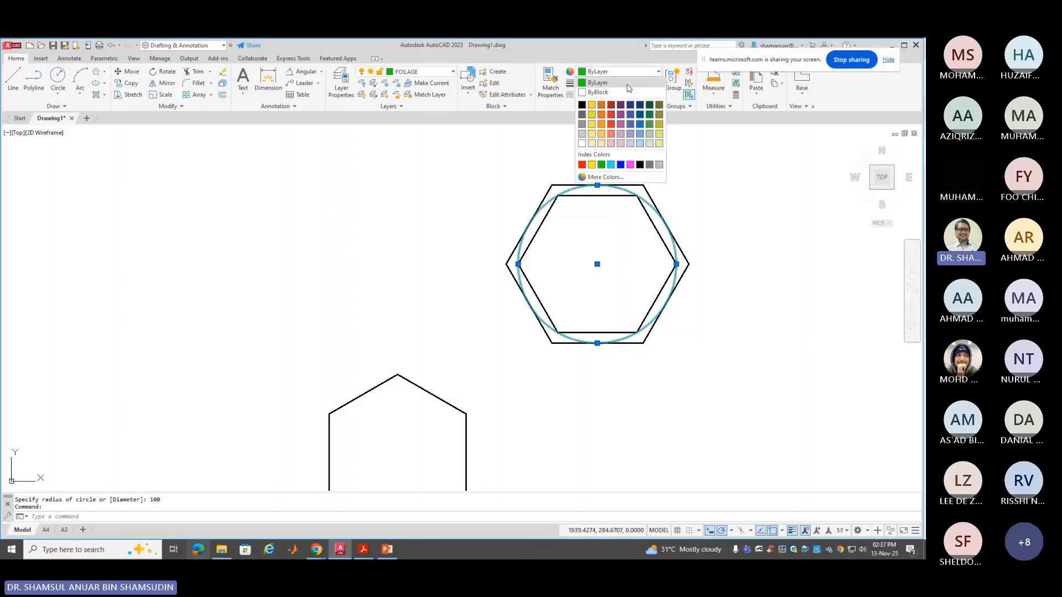
left_click(620, 116)
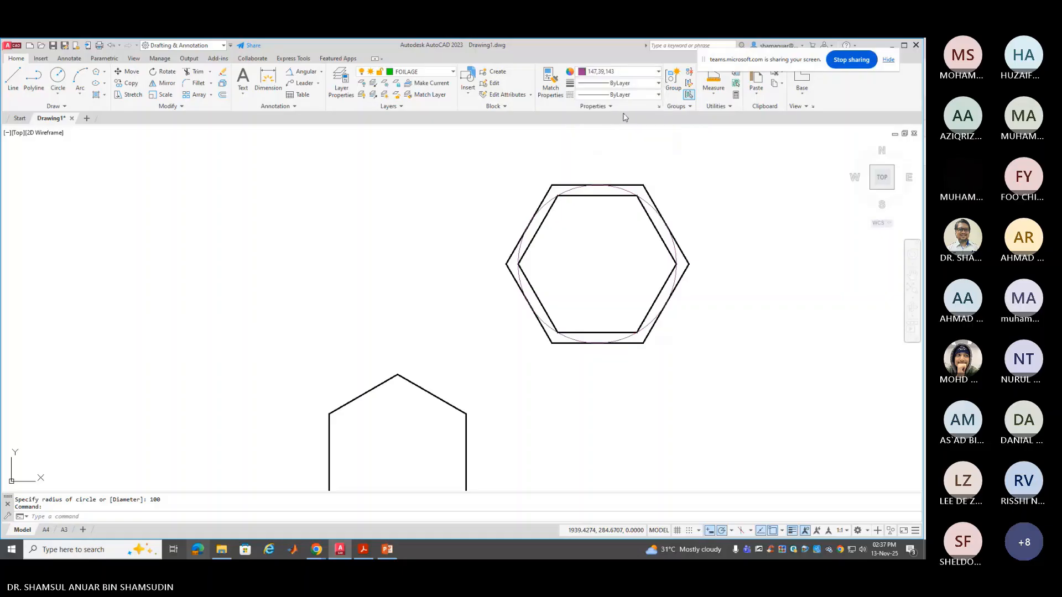
left_click(615, 83)
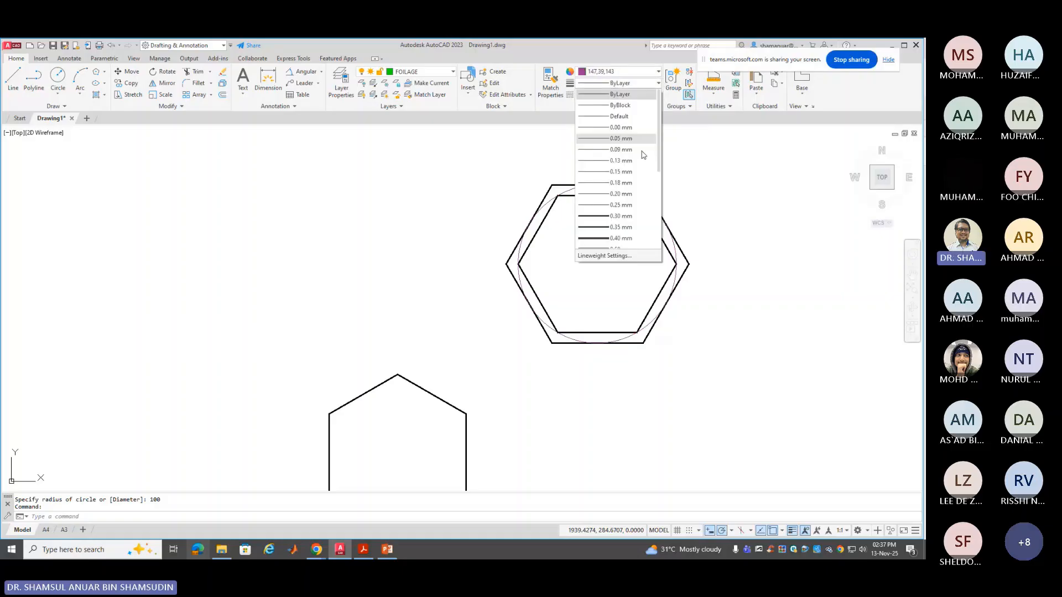
left_click(625, 216)
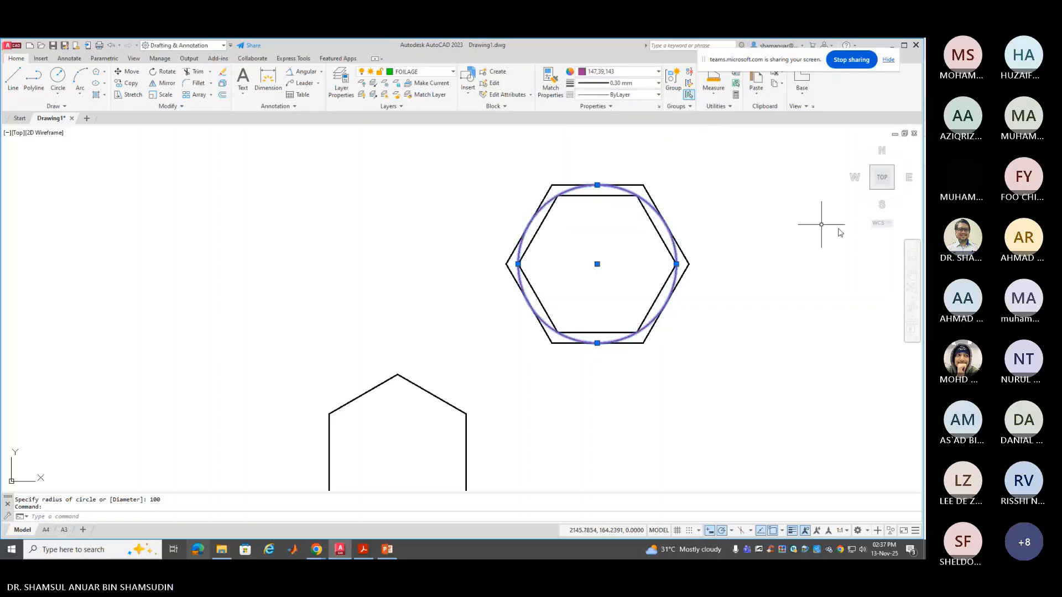
key("Escape")
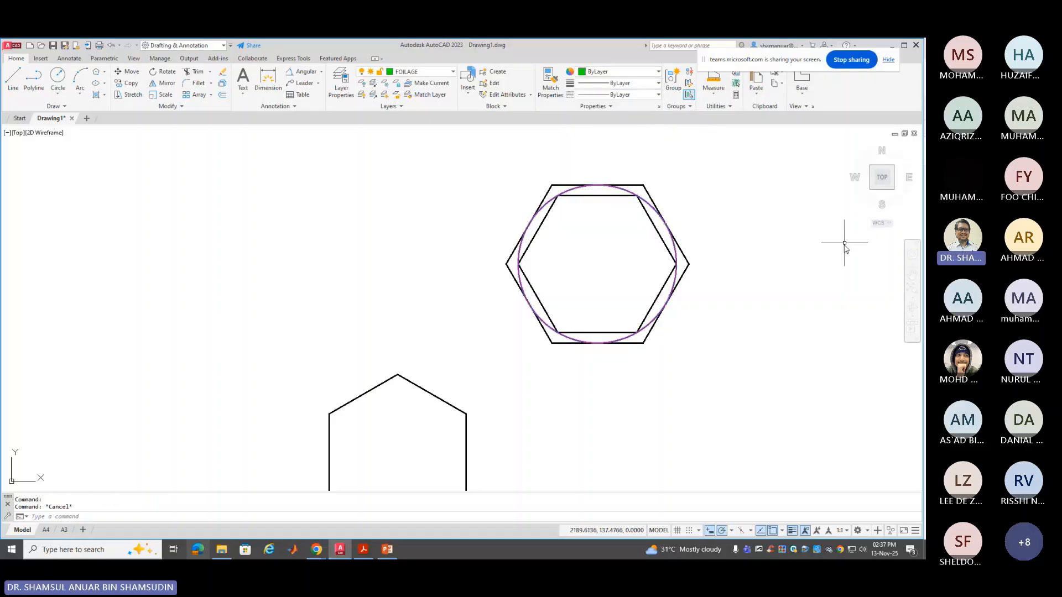
left_click(636, 192)
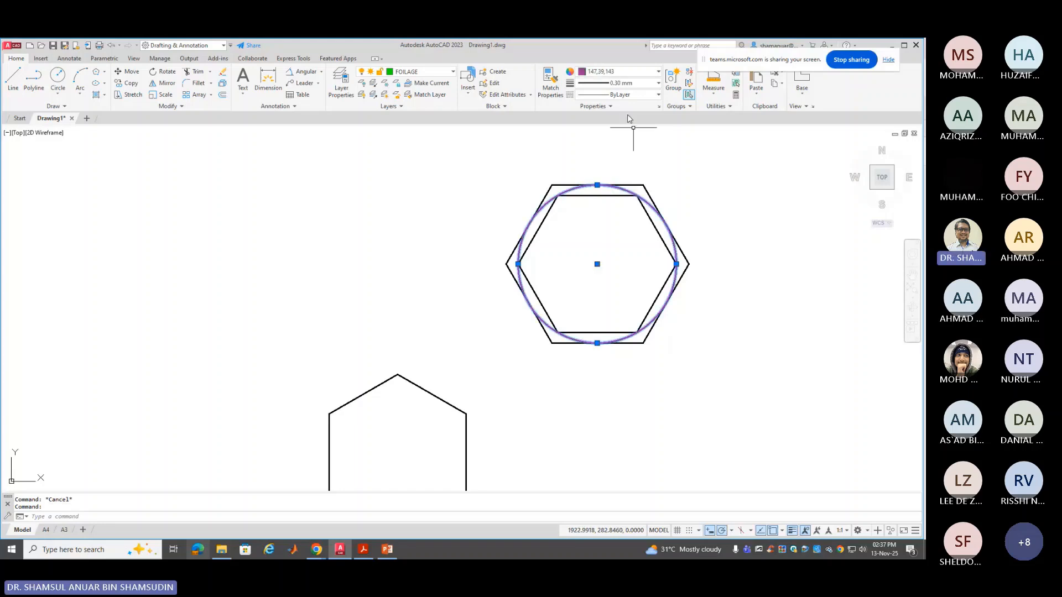
left_click(630, 94)
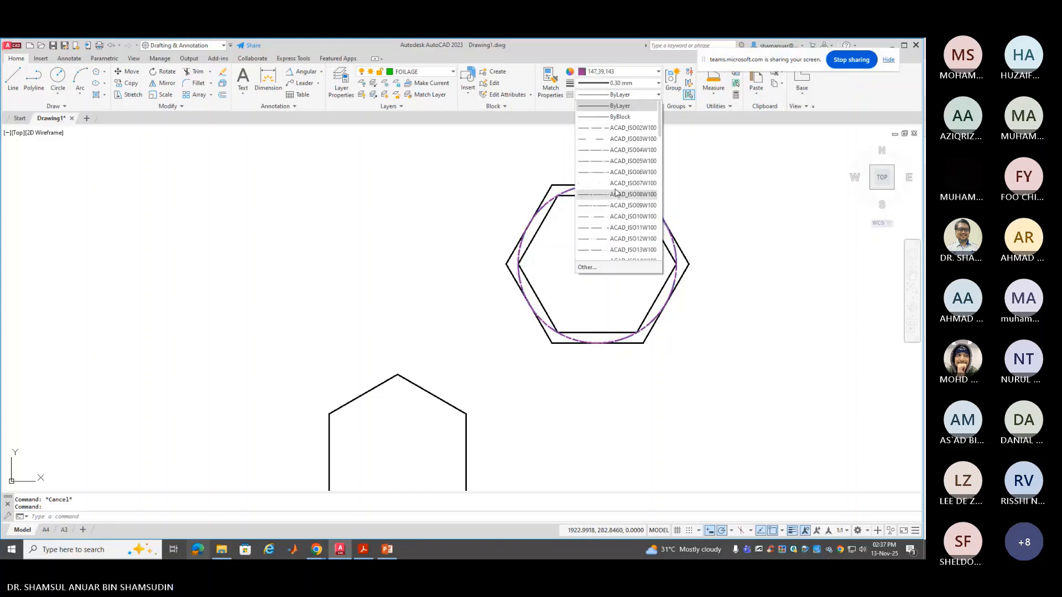
left_click(607, 128)
key("Escape")
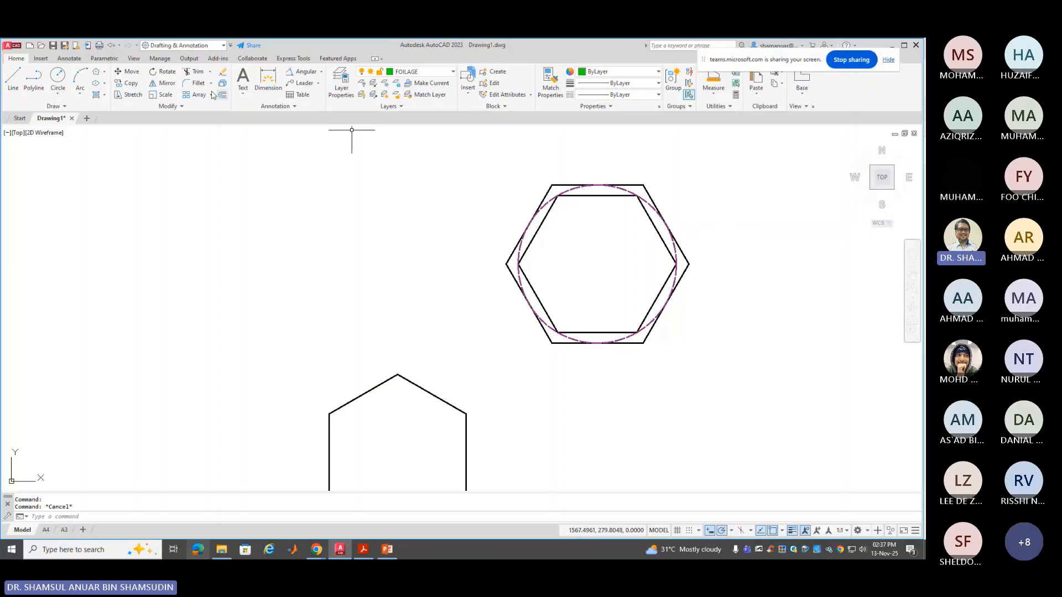
Switch to the TEKS layer and place a diameter dimension at the circle's upper left
left_click(423, 72)
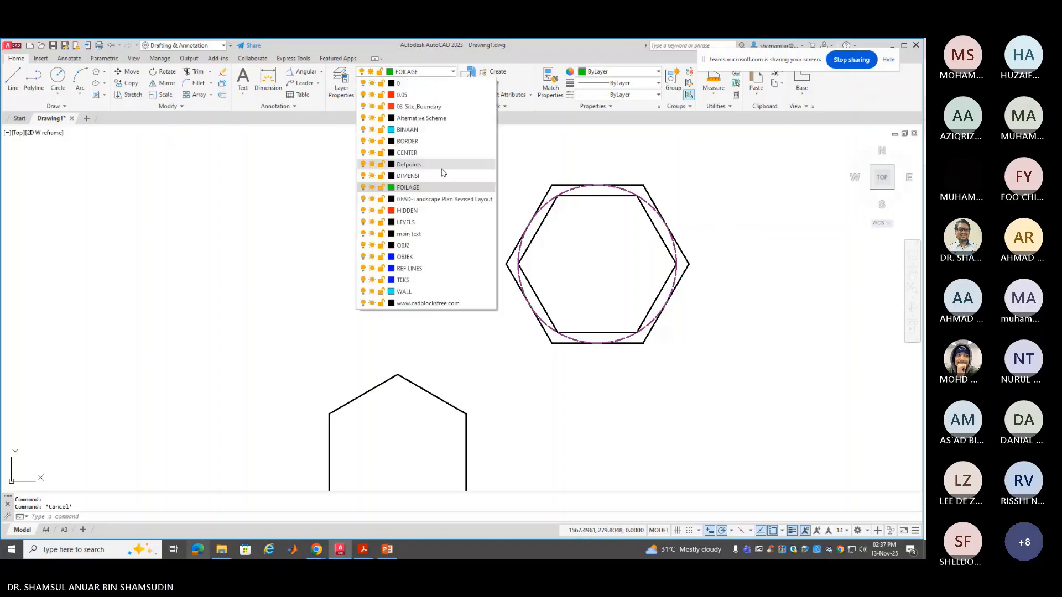
left_click(429, 281)
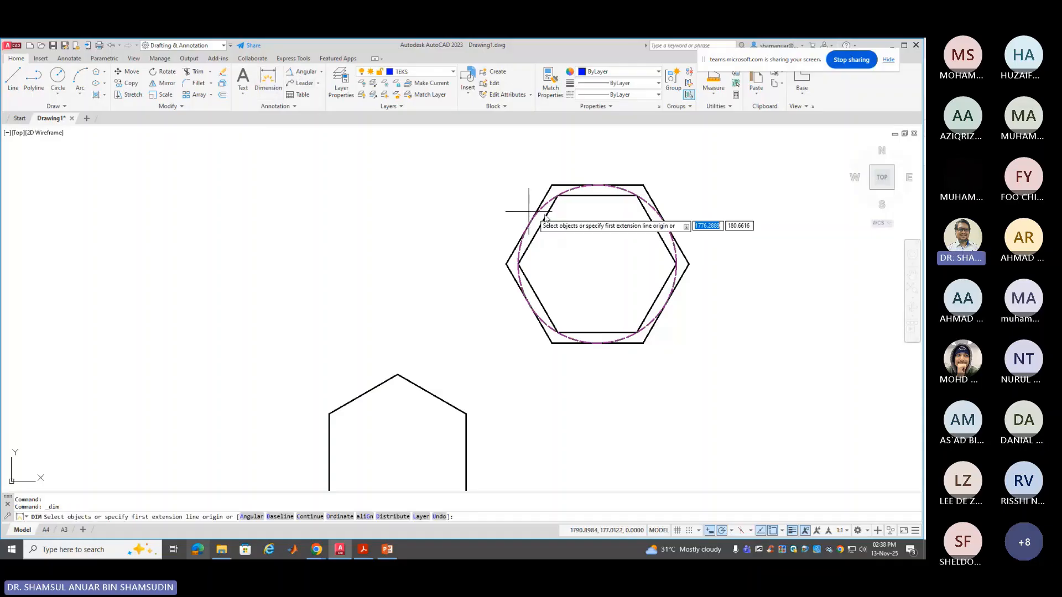
left_click(564, 190)
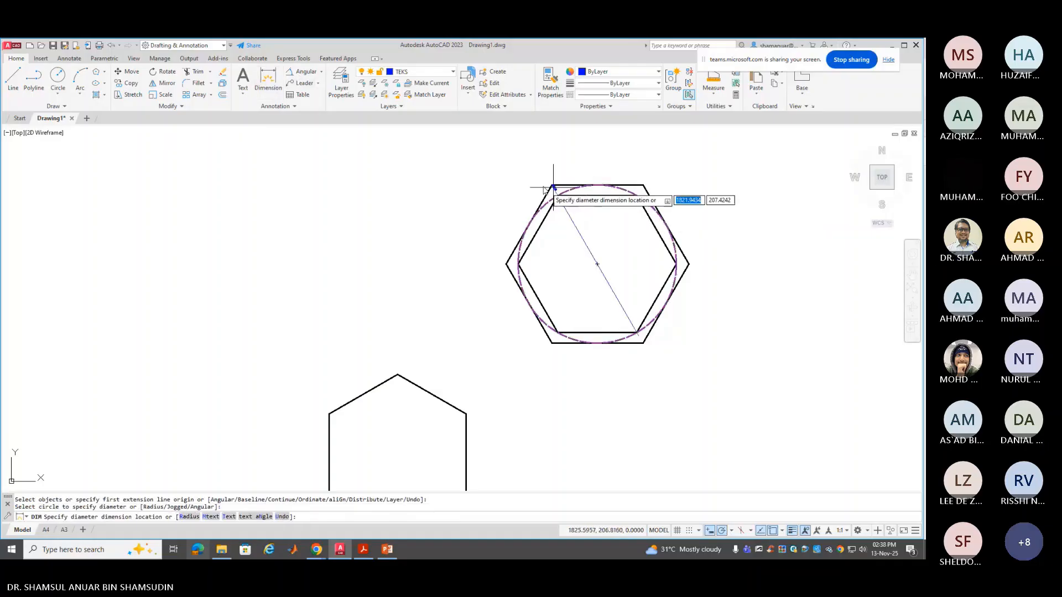
left_click(491, 182)
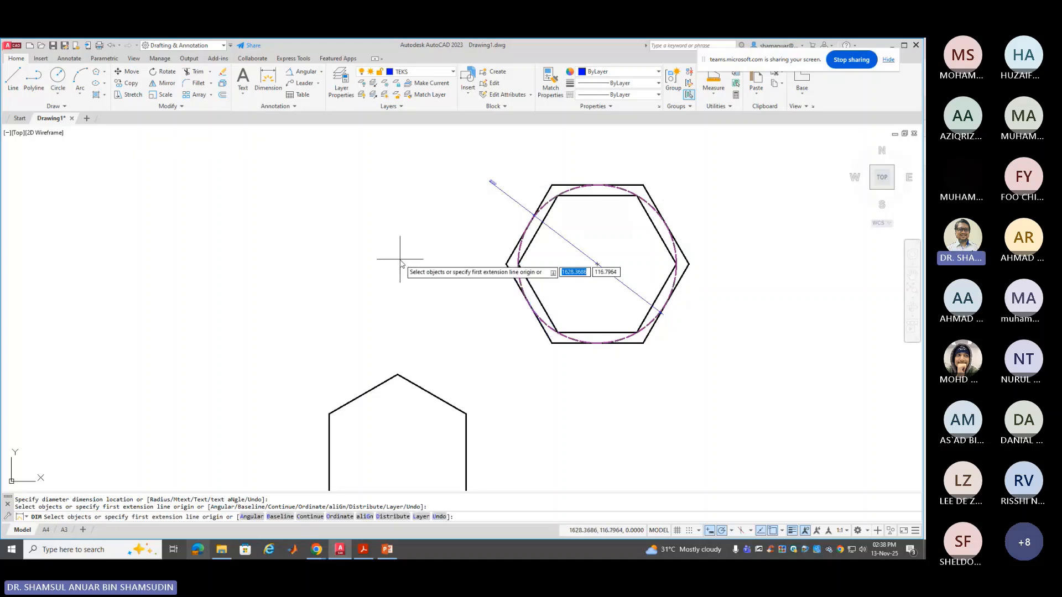
key("Escape")
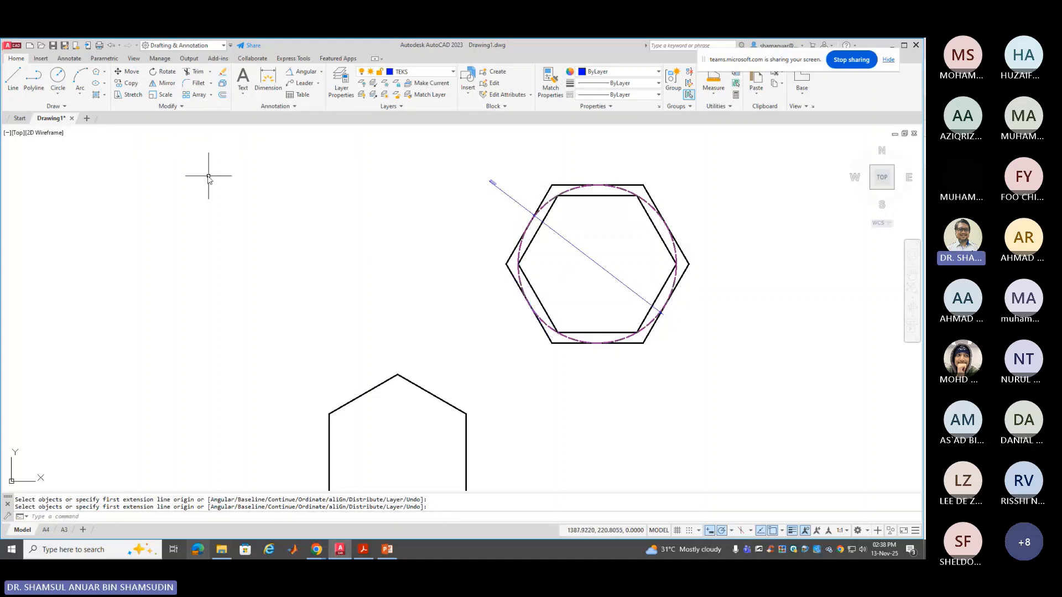
left_click(69, 58)
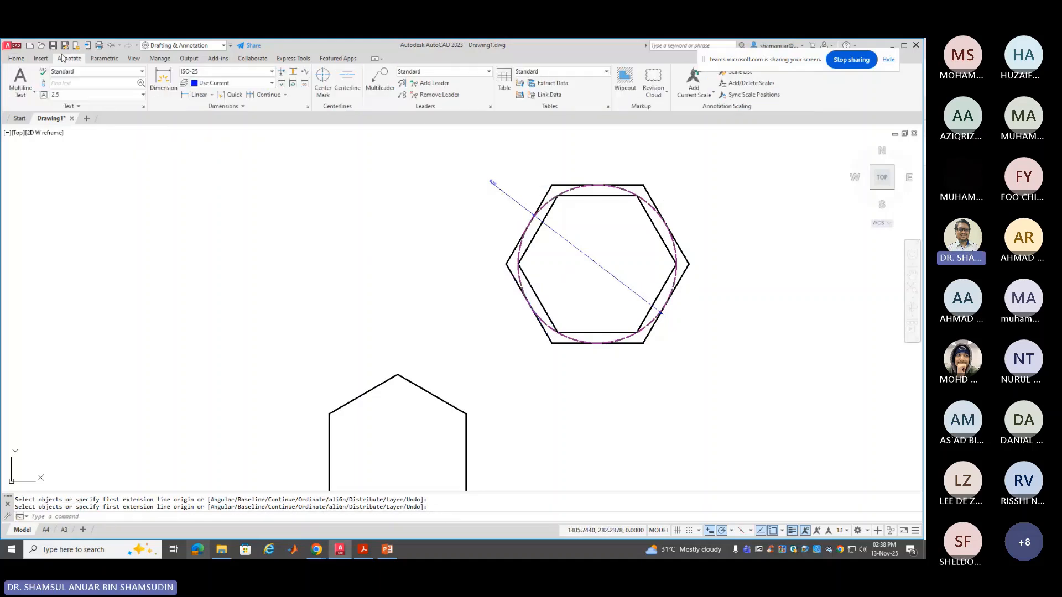
Start modifying the ISO-25 dimension style and set its arrow size to 100
left_click(308, 108)
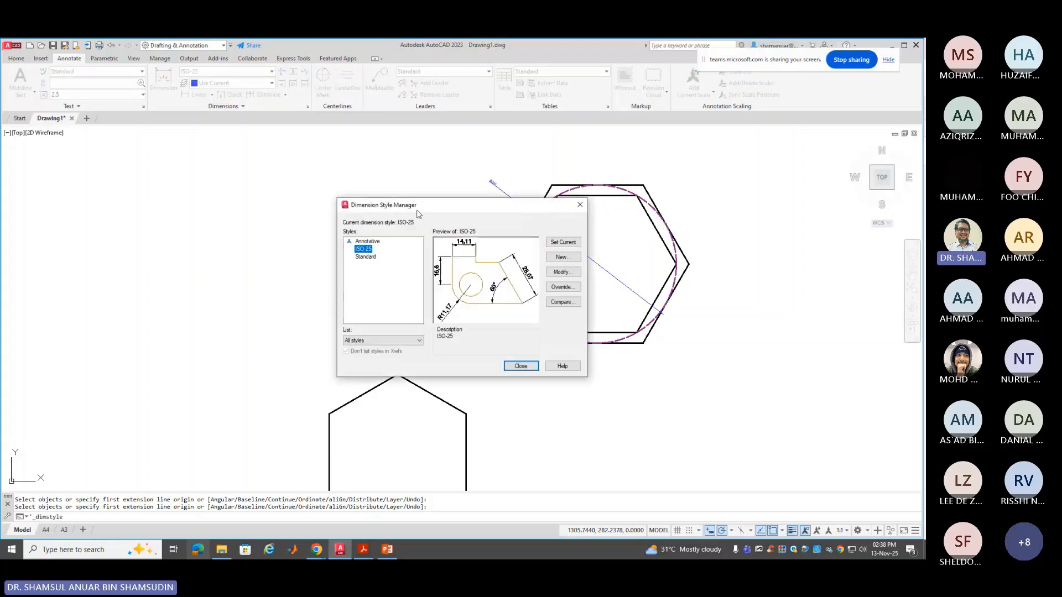
mouse_move(417, 214)
left_mouse_down()
mouse_move(222, 205)
mouse_move(115, 185)
left_mouse_up()
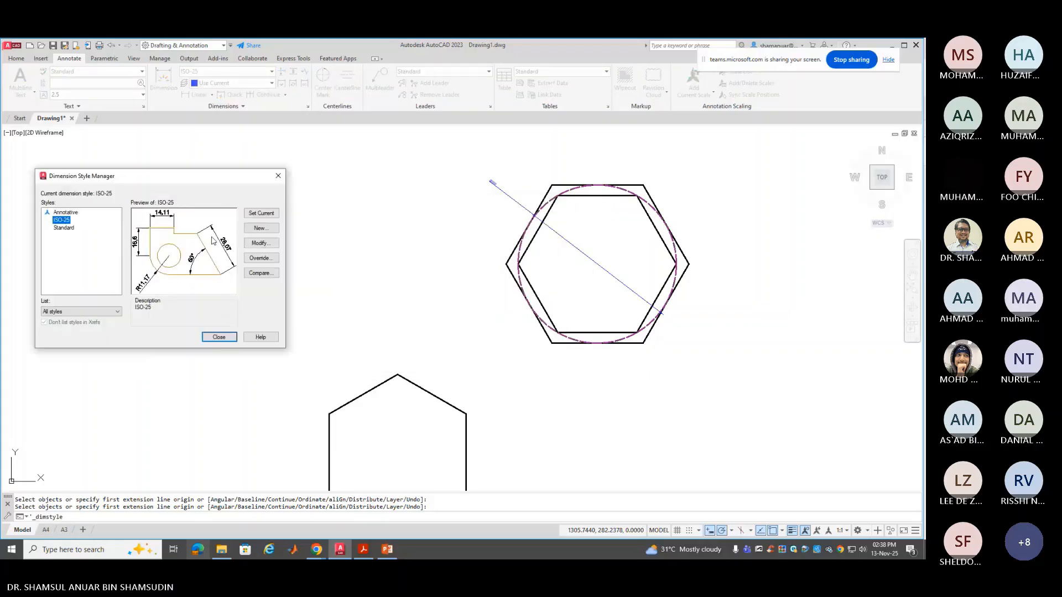
left_click(260, 242)
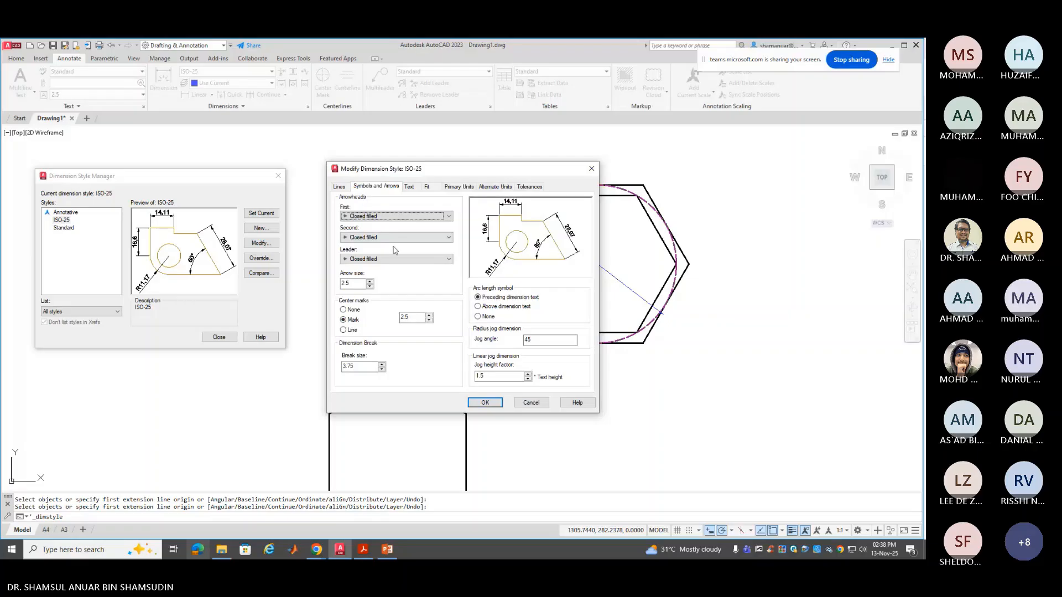
left_click(348, 284)
left_click_drag(348, 283, 317, 288)
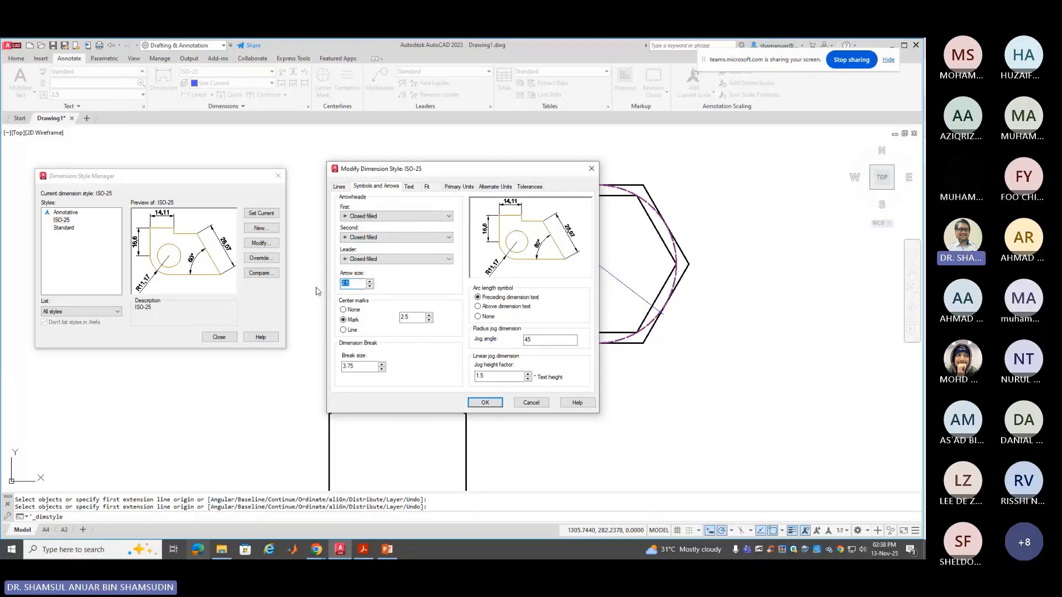
type("100")
Set ISO-25 text height 10, centred and horizontal, with a period decimal separator, and save
left_click(409, 186)
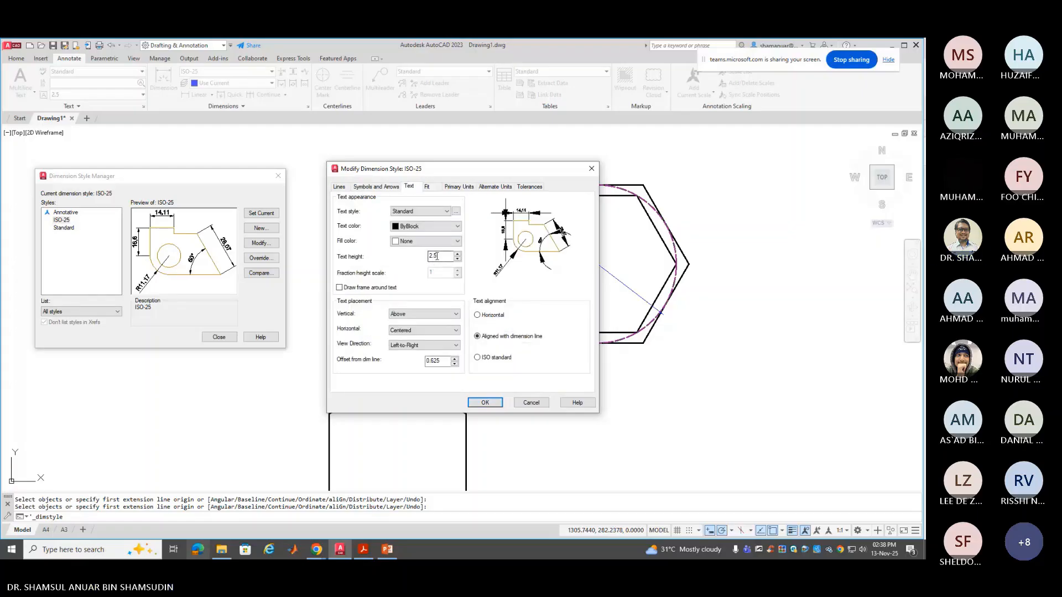
left_click_drag(437, 256, 396, 267)
type("10")
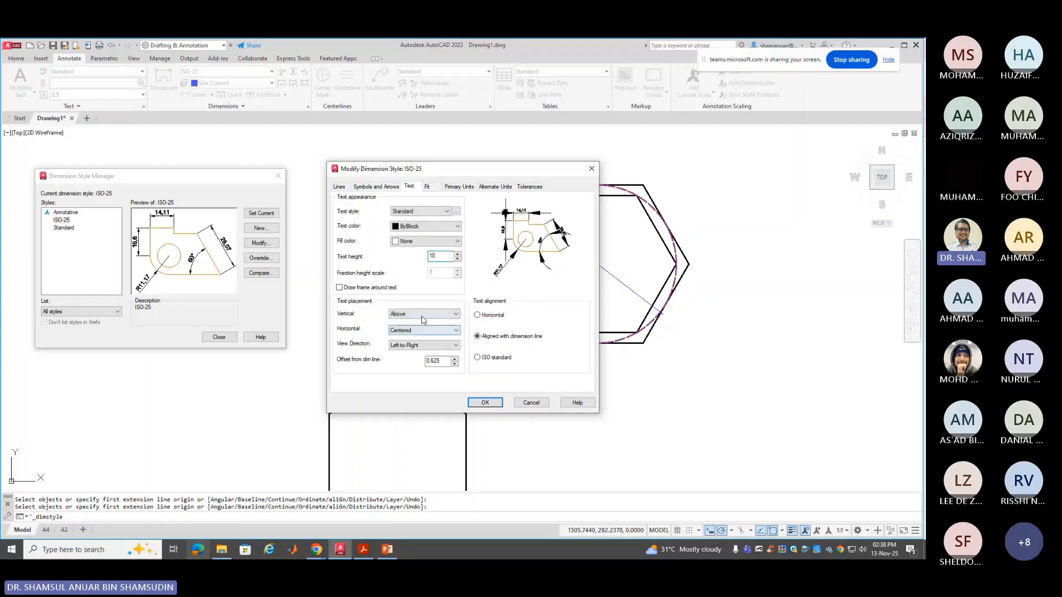
left_click(423, 313)
left_click(409, 322)
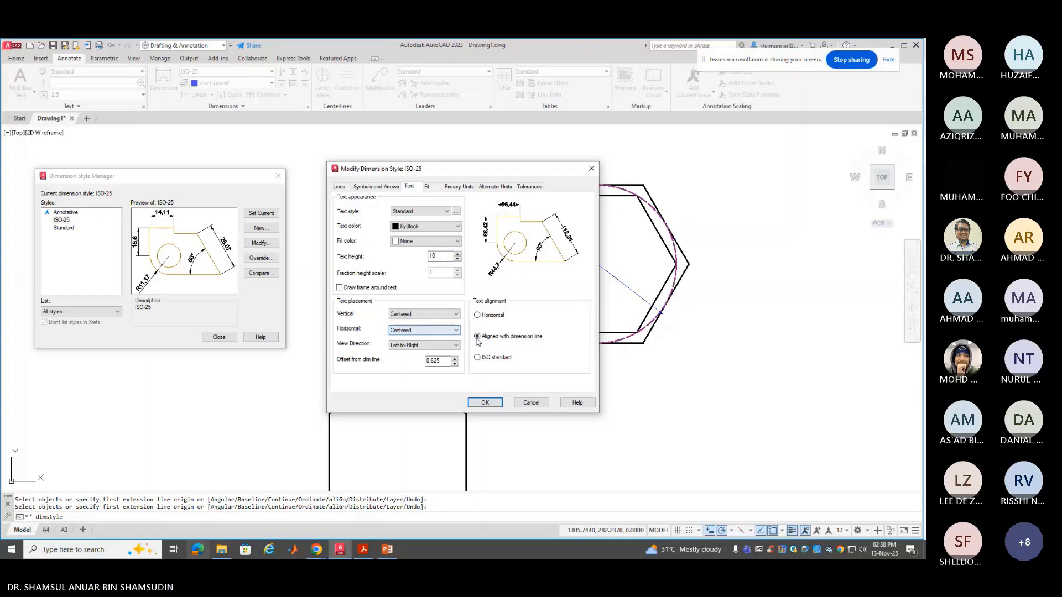
left_click(479, 314)
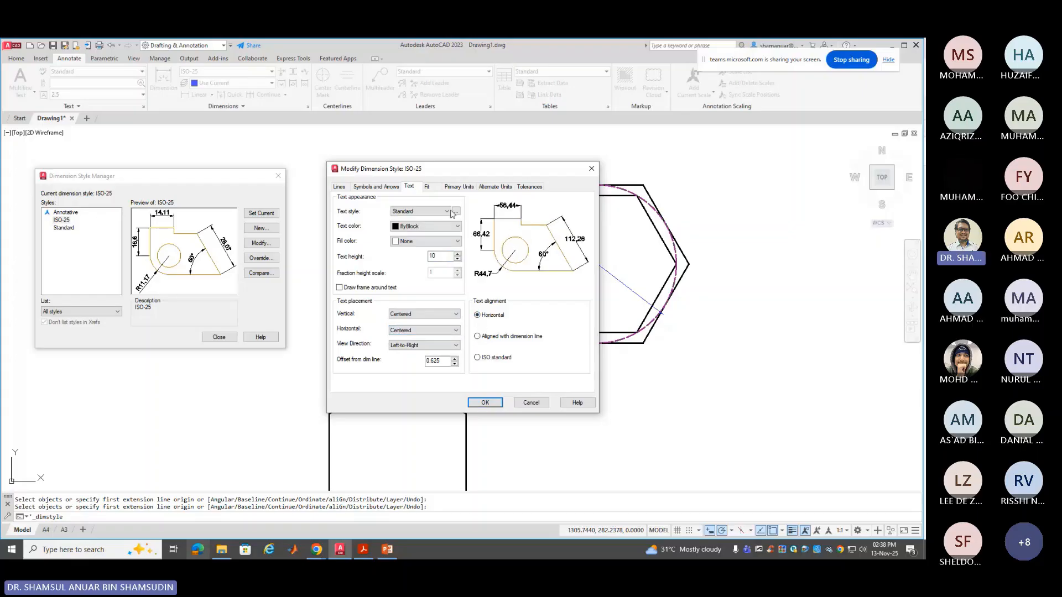
left_click(458, 186)
left_click(456, 248)
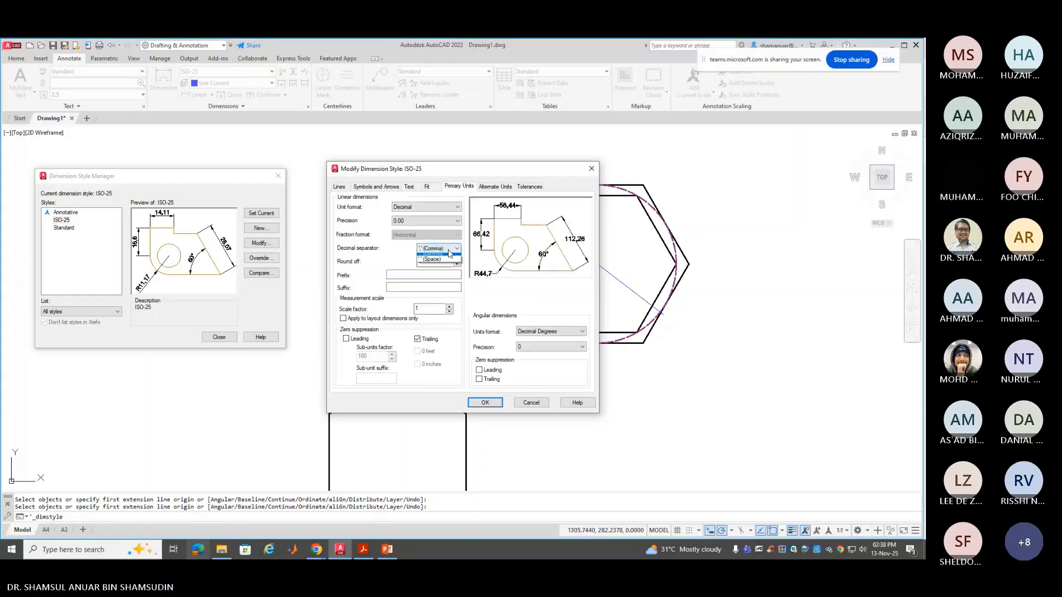
left_click(437, 256)
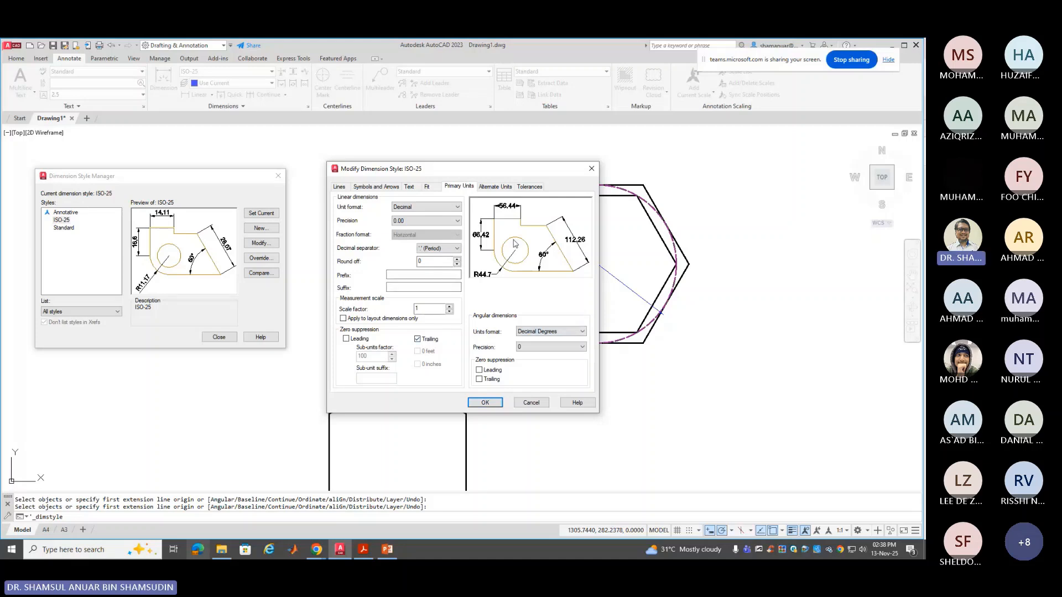
left_click(484, 403)
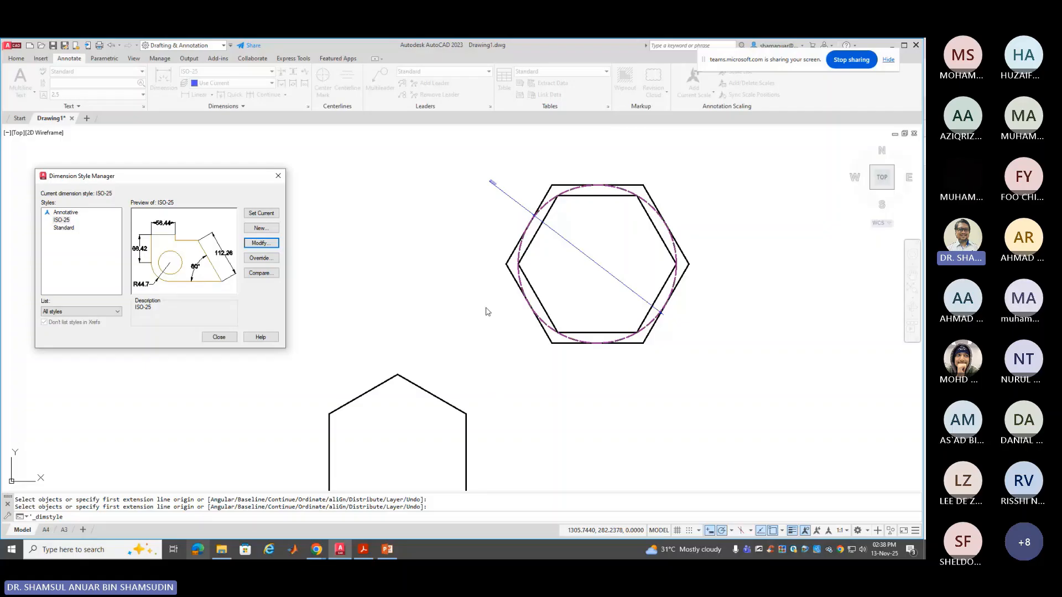
Finish placing the diameter dimension, then set ISO-25's text offset to 3
left_click(220, 337)
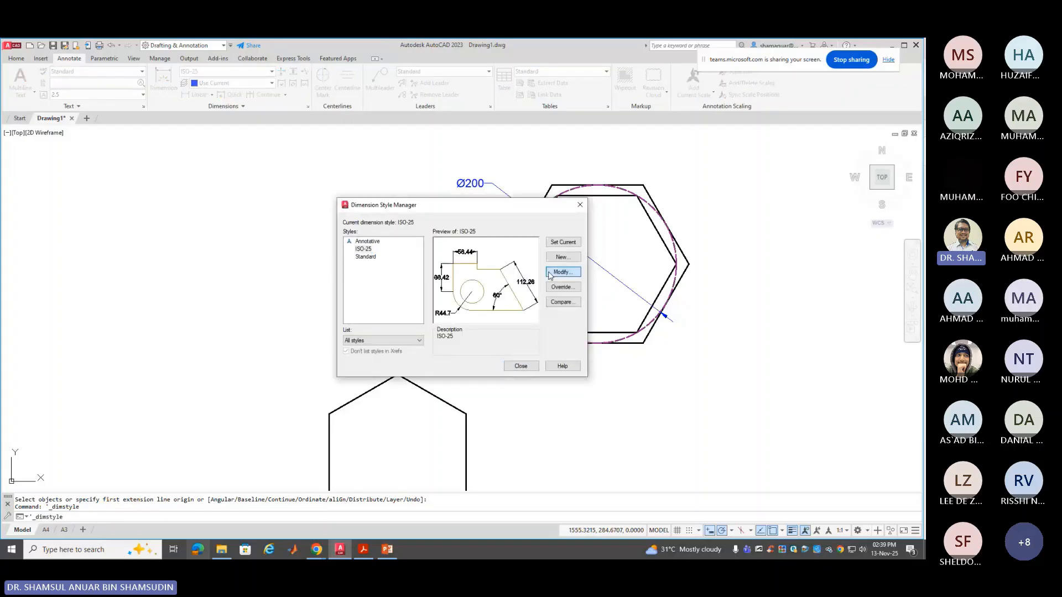
left_click(561, 272)
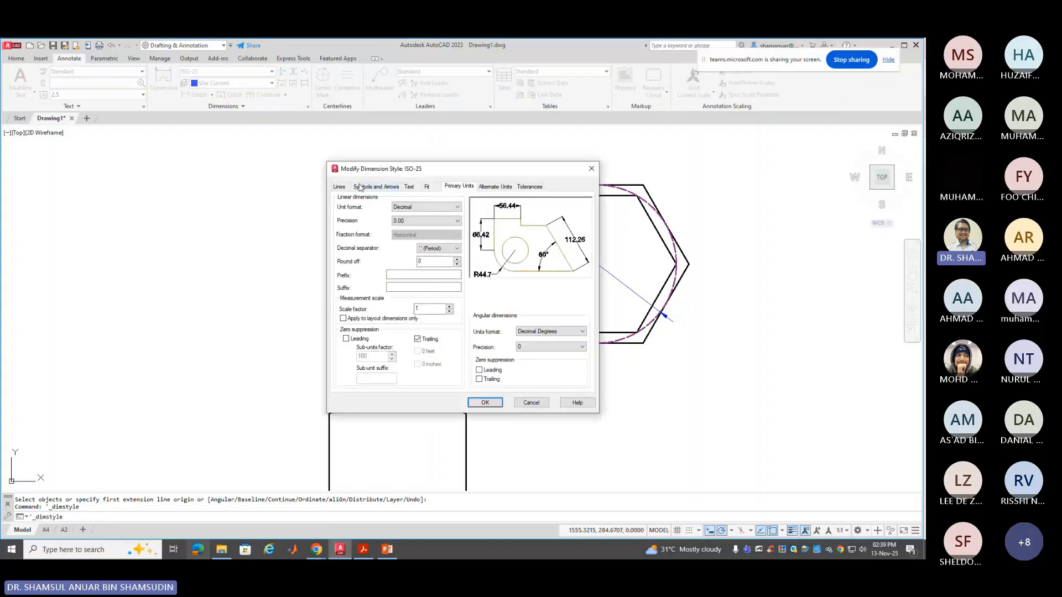
left_click(409, 188)
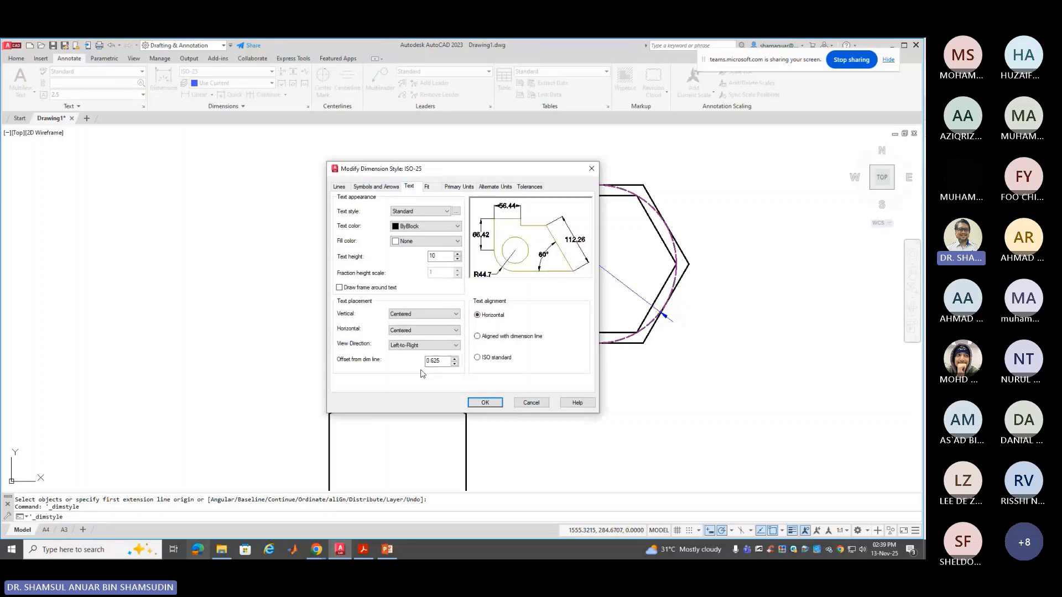
left_click_drag(441, 361, 413, 358)
type("3")
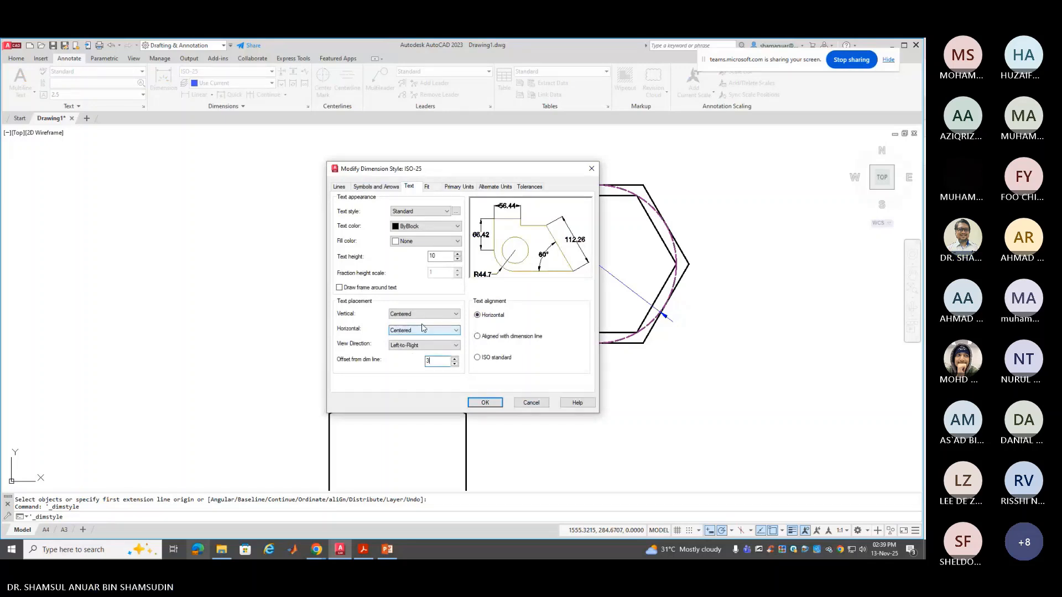
Set ISO-25's extension-line offset and extension overshoot both to 3, then close the manager
left_click(380, 187)
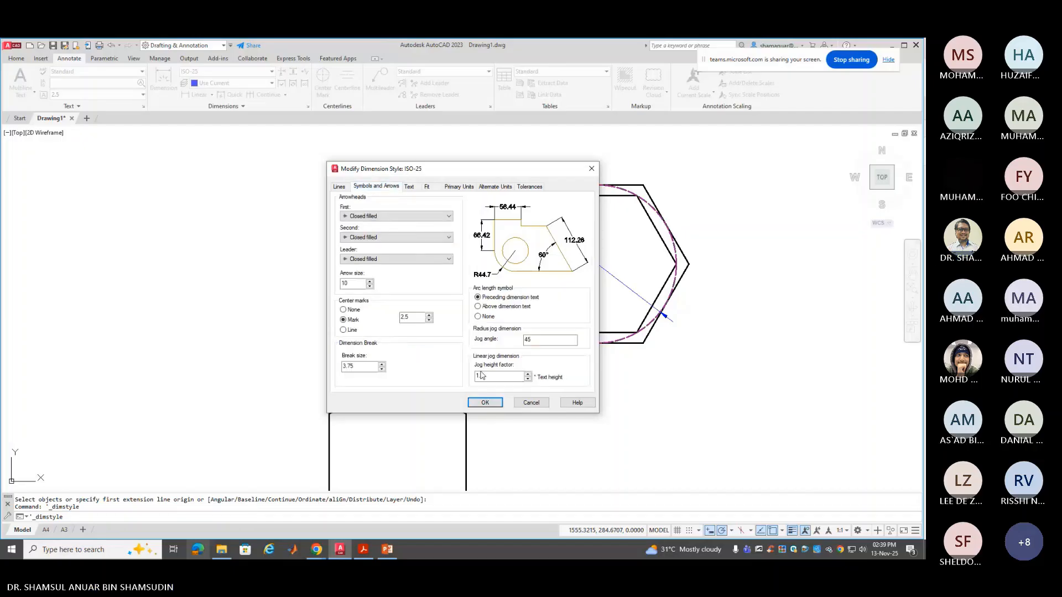
left_click(340, 188)
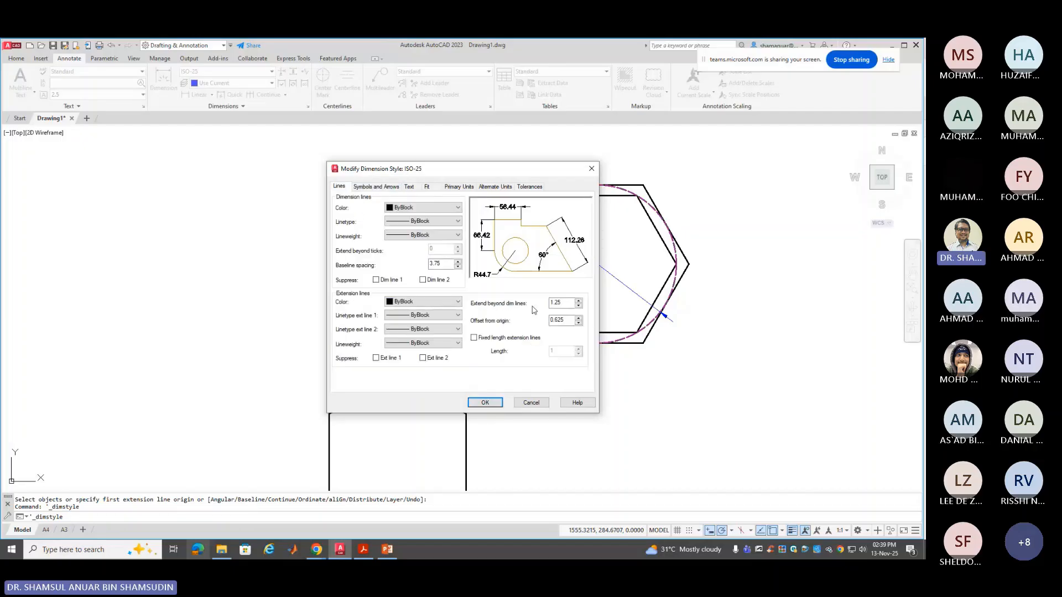
double_click(559, 319)
type("3")
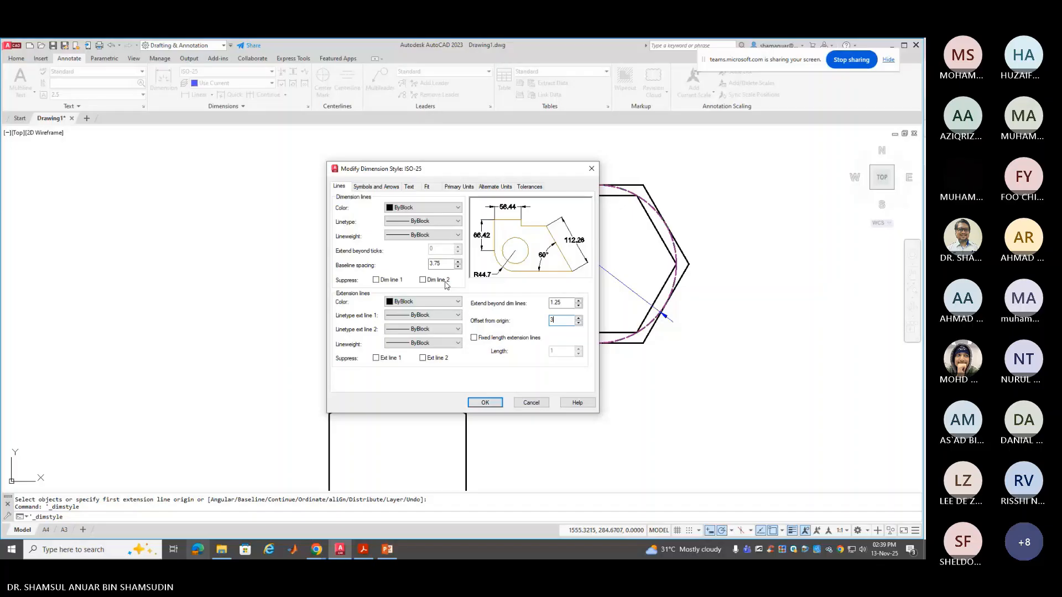
double_click(568, 304)
type("3")
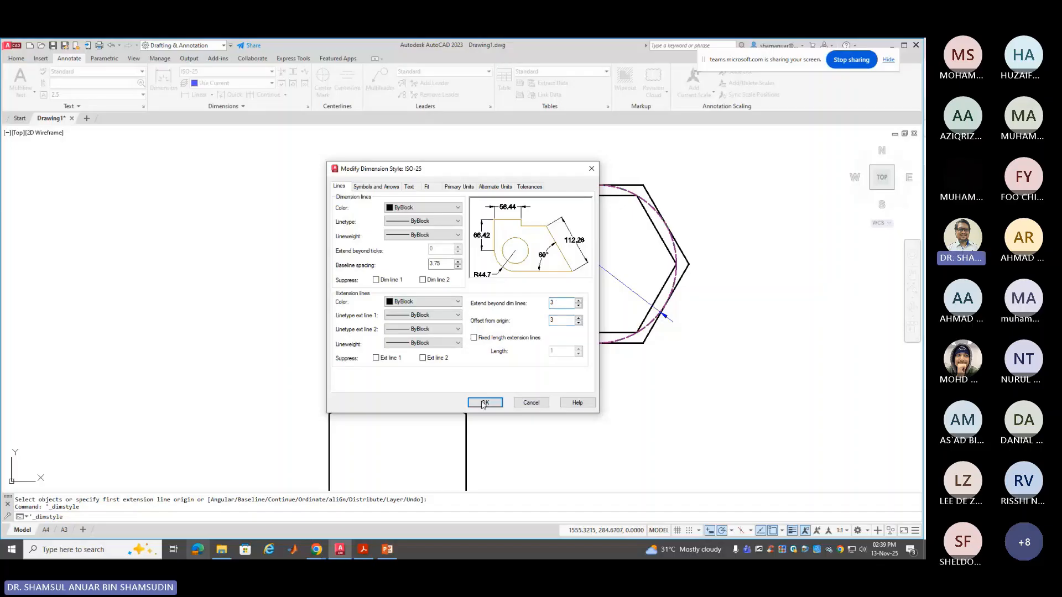
left_click(484, 403)
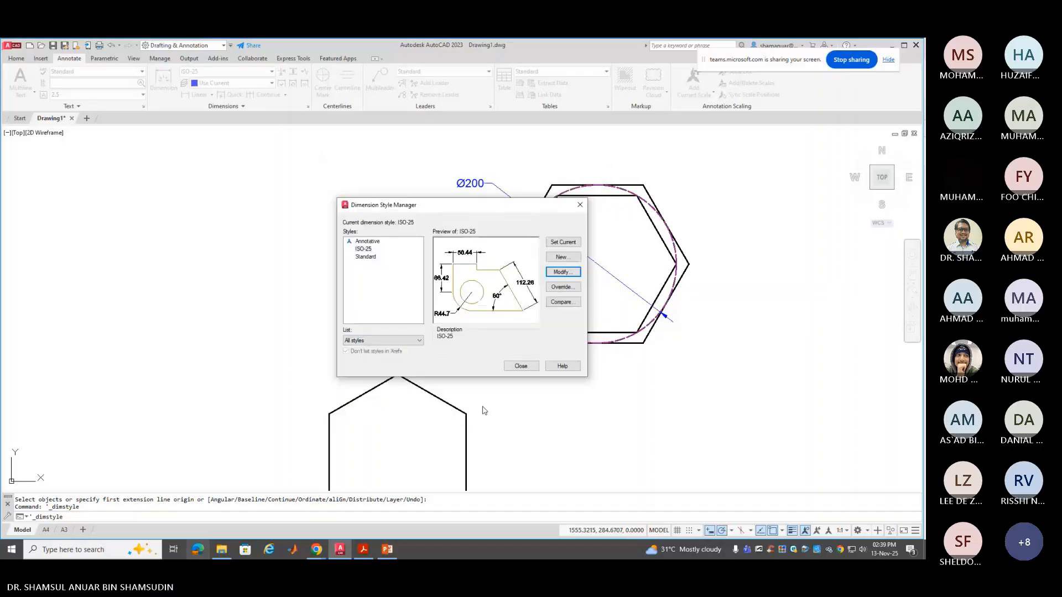
left_click(519, 366)
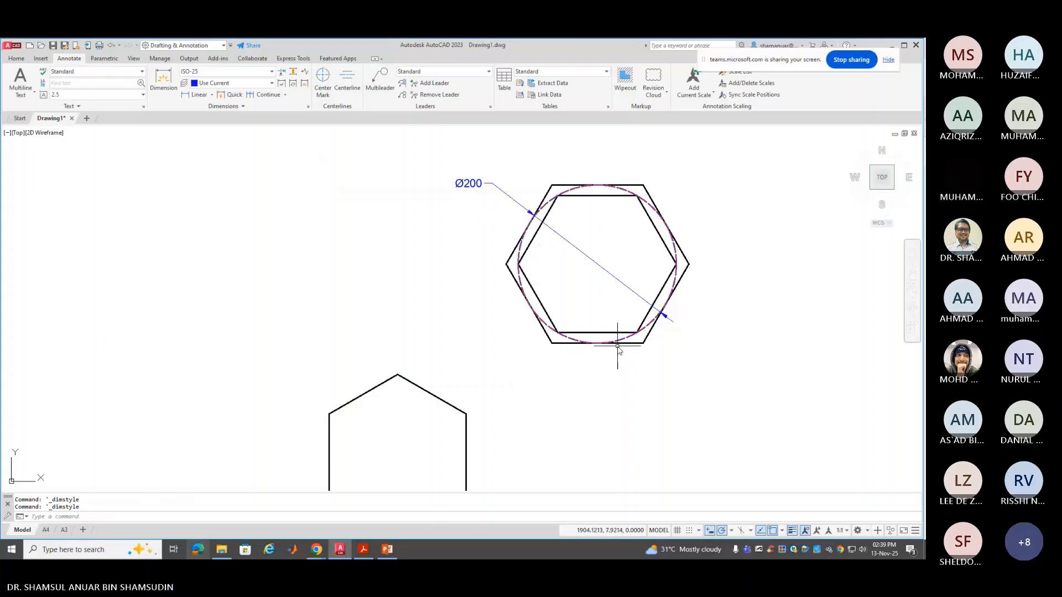
Place a Center Mark on the Ø200 circle, then select the new centre mark
left_click(324, 80)
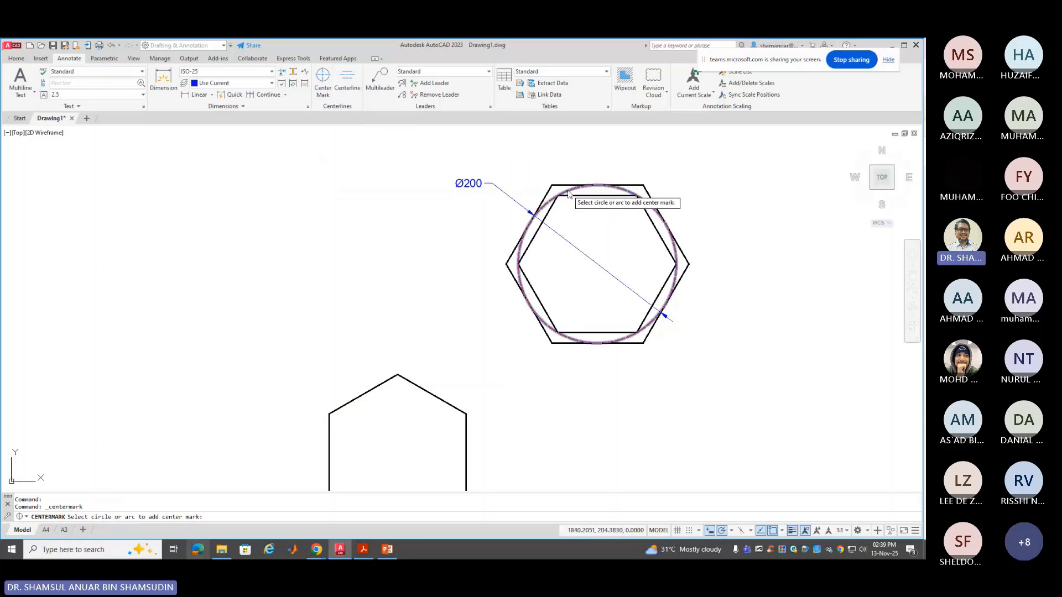
left_click(569, 194)
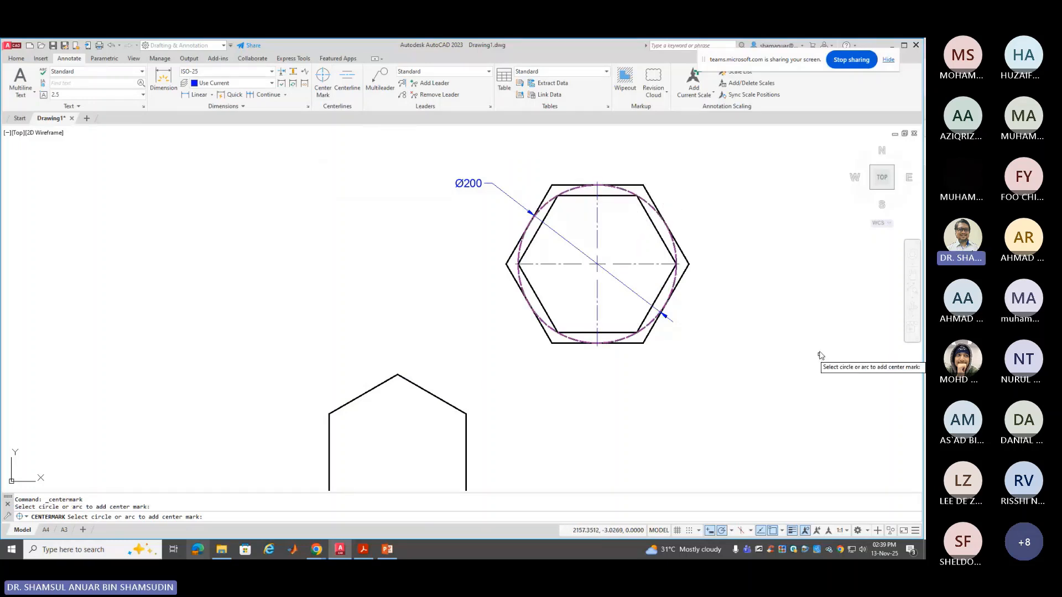
key("Escape")
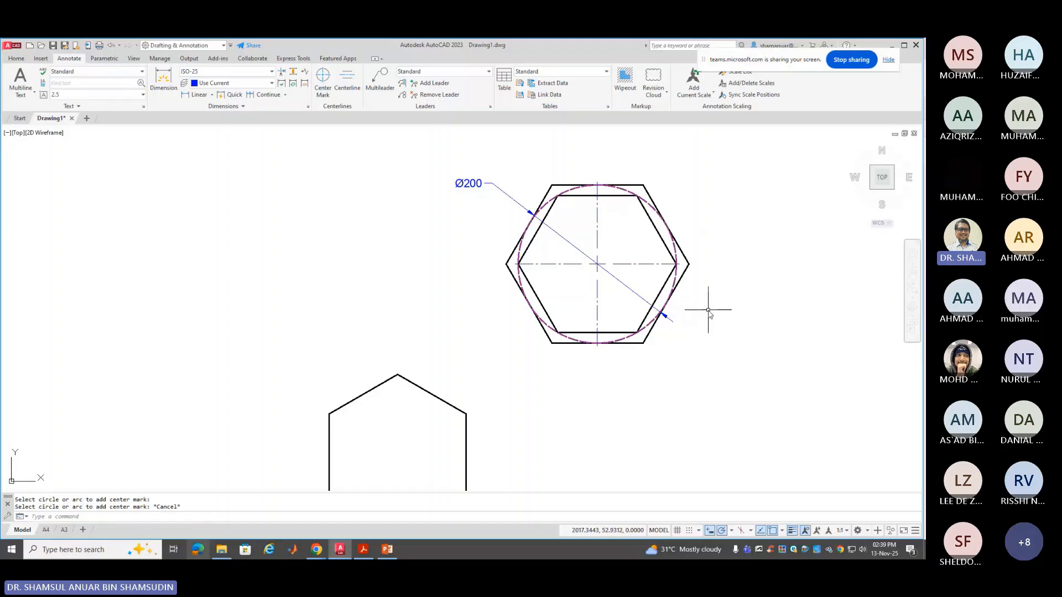
left_click(656, 297)
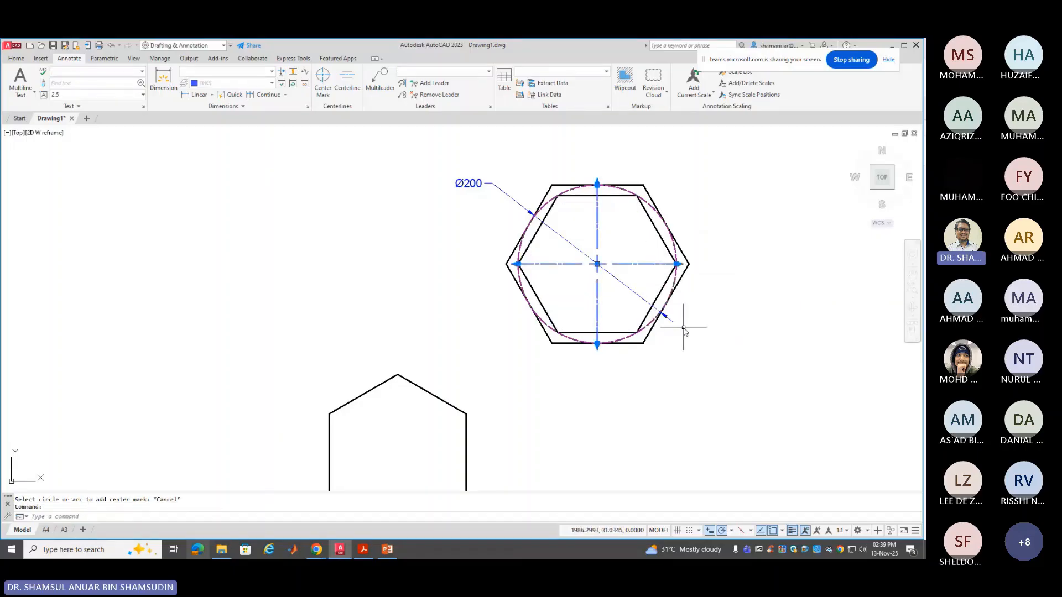
Open the centre mark's Properties and set its linetype scale to 2
right_click(648, 267)
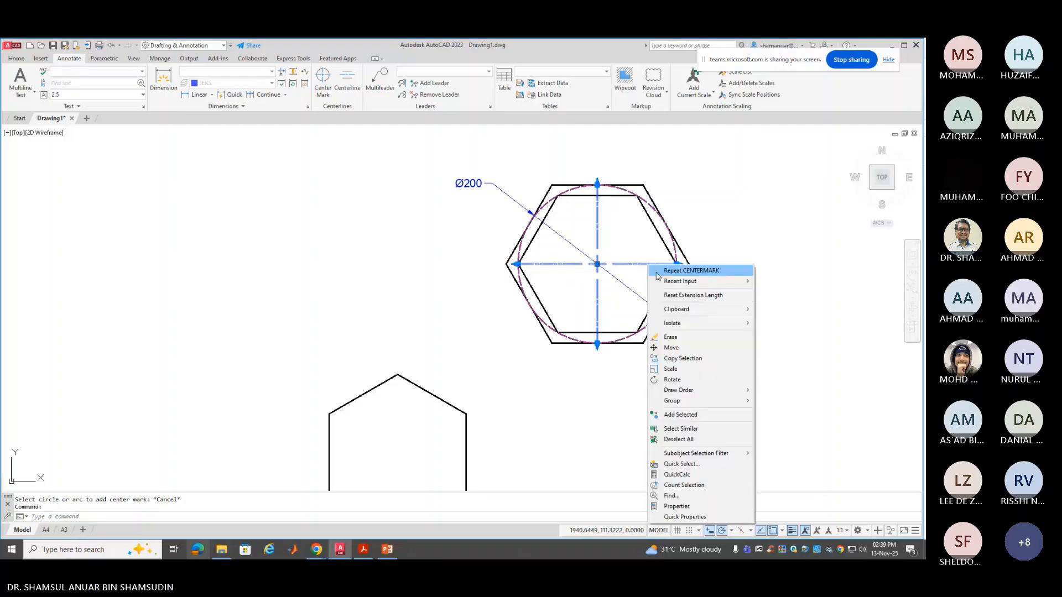
left_click(684, 507)
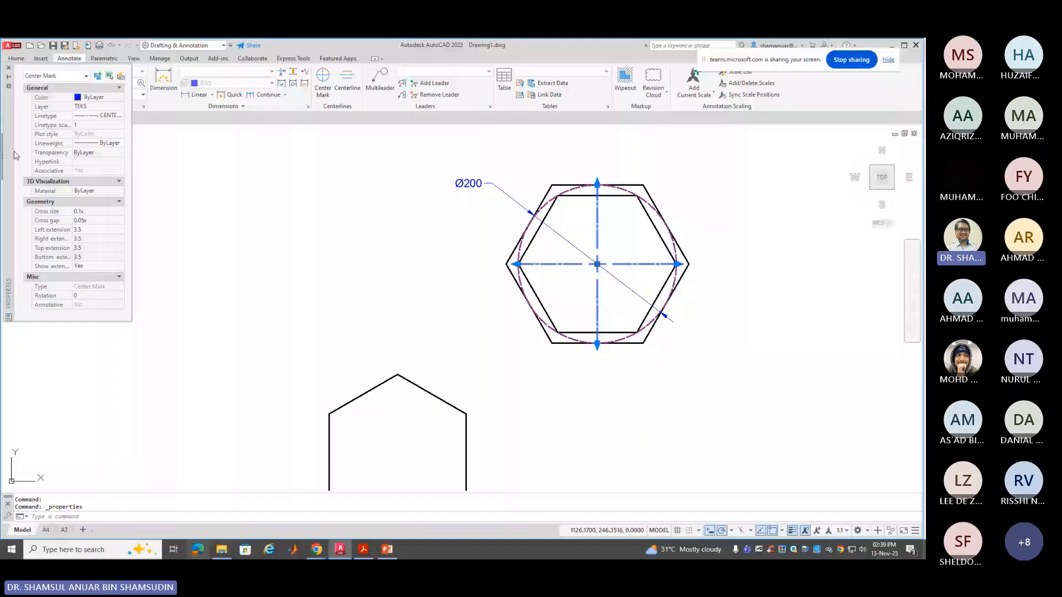
left_click(90, 124)
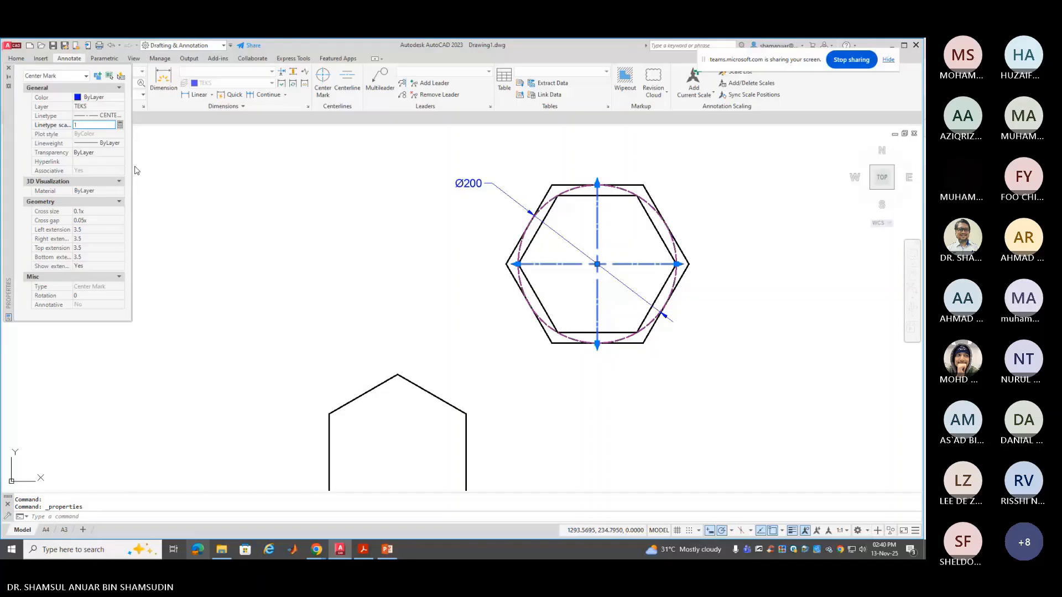
type("2")
key("Return")
left_click(72, 126)
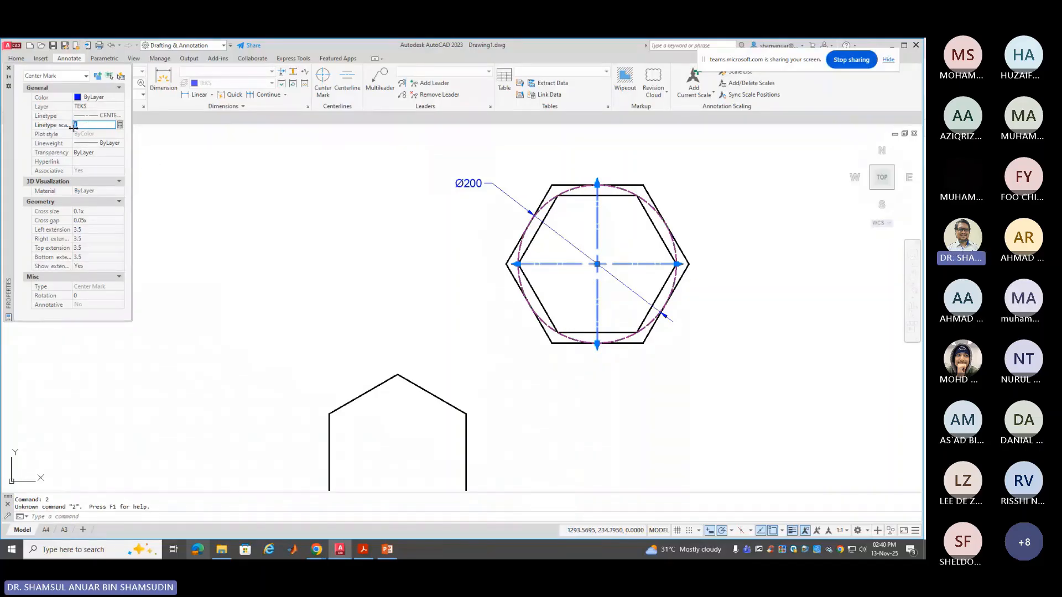
type("2")
key("Return")
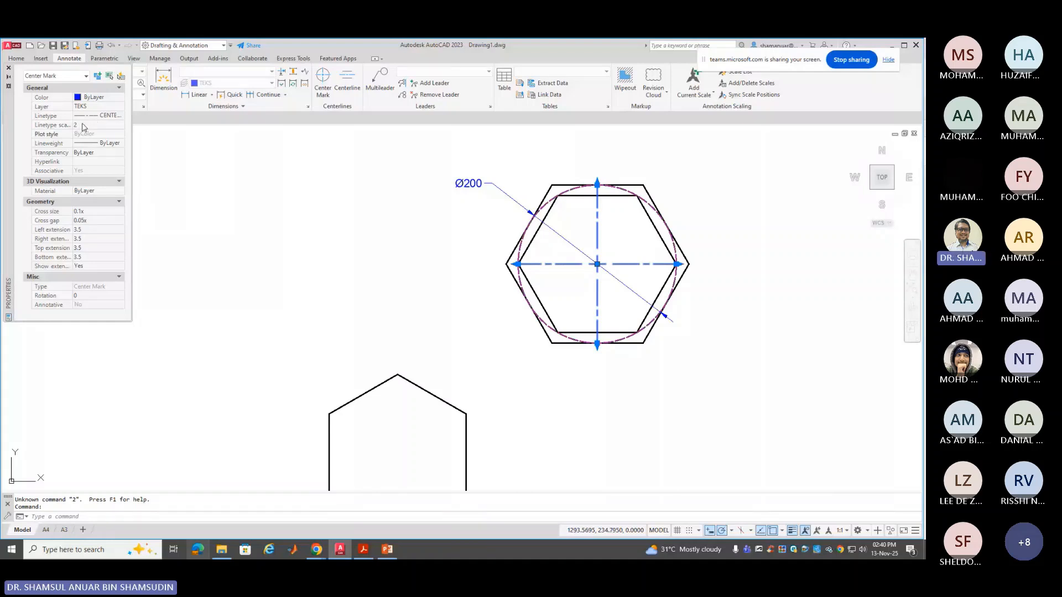
Raise the centre mark's linetype scale to 3, then close Properties and deselect it
left_click(83, 125)
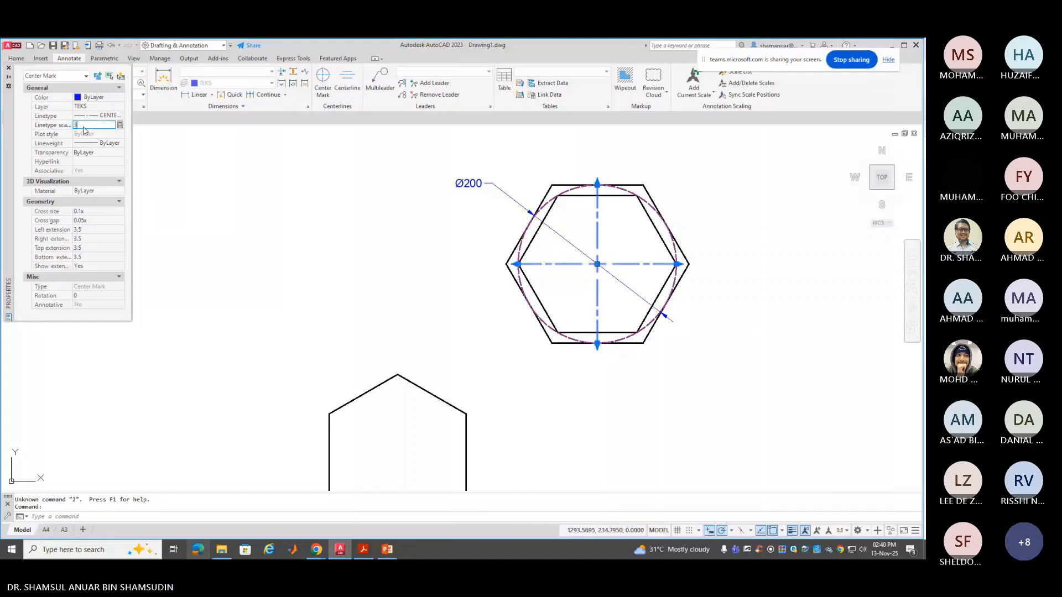
type("3")
key("Return")
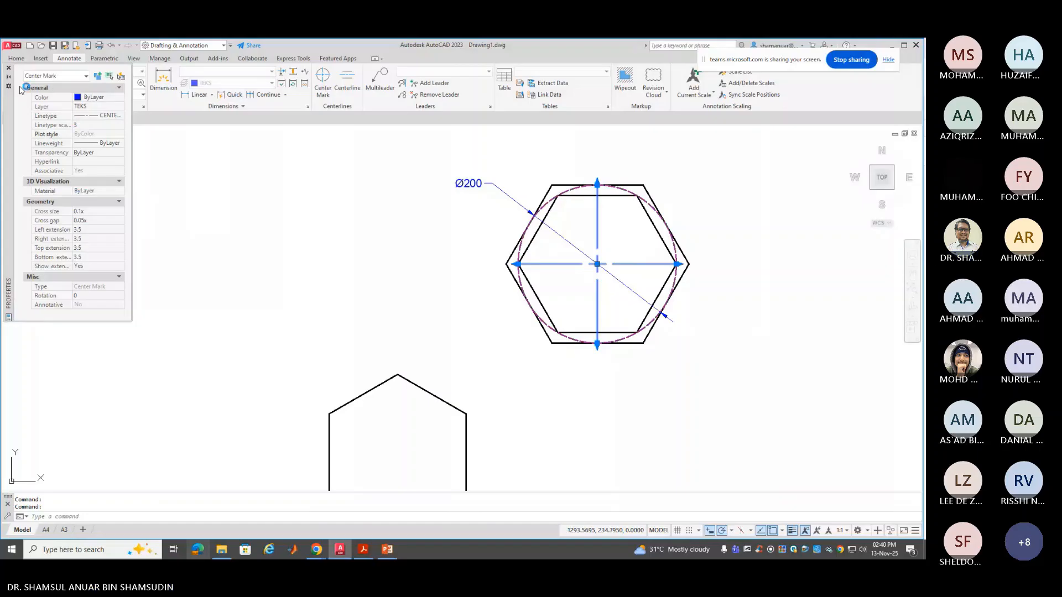
left_click(8, 68)
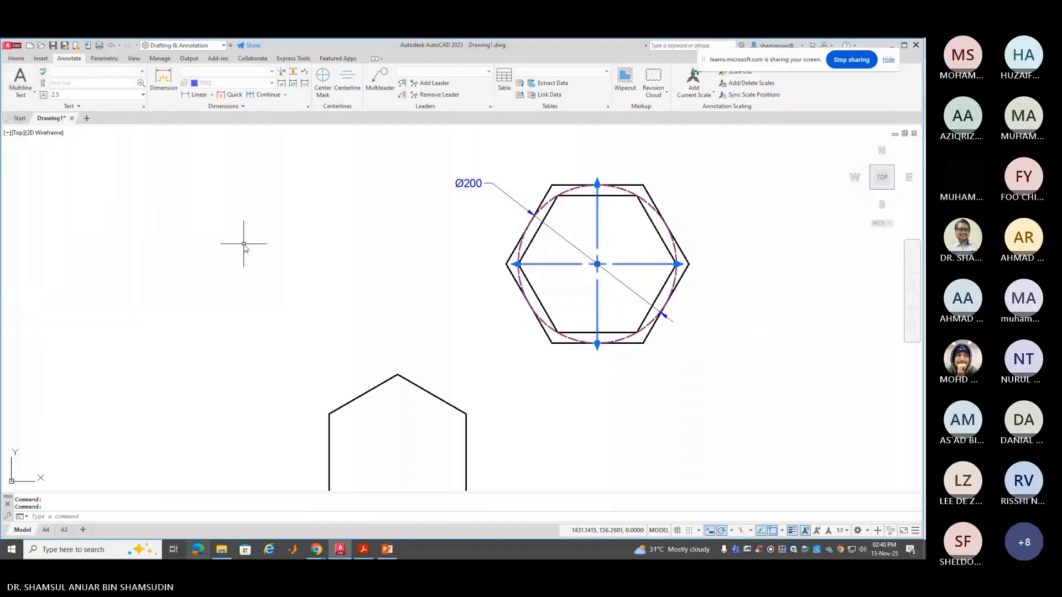
key("Escape")
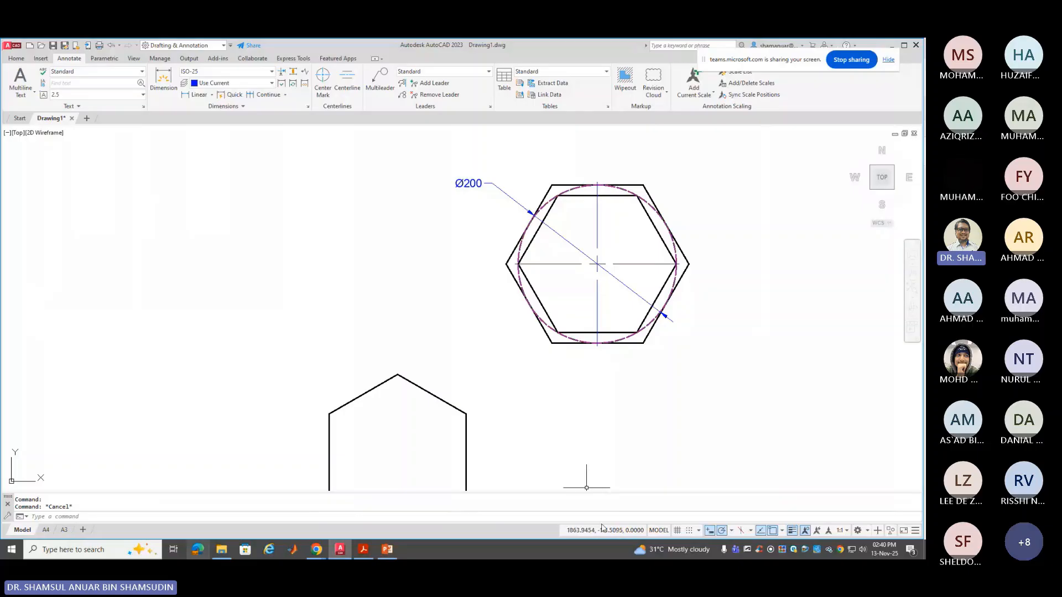
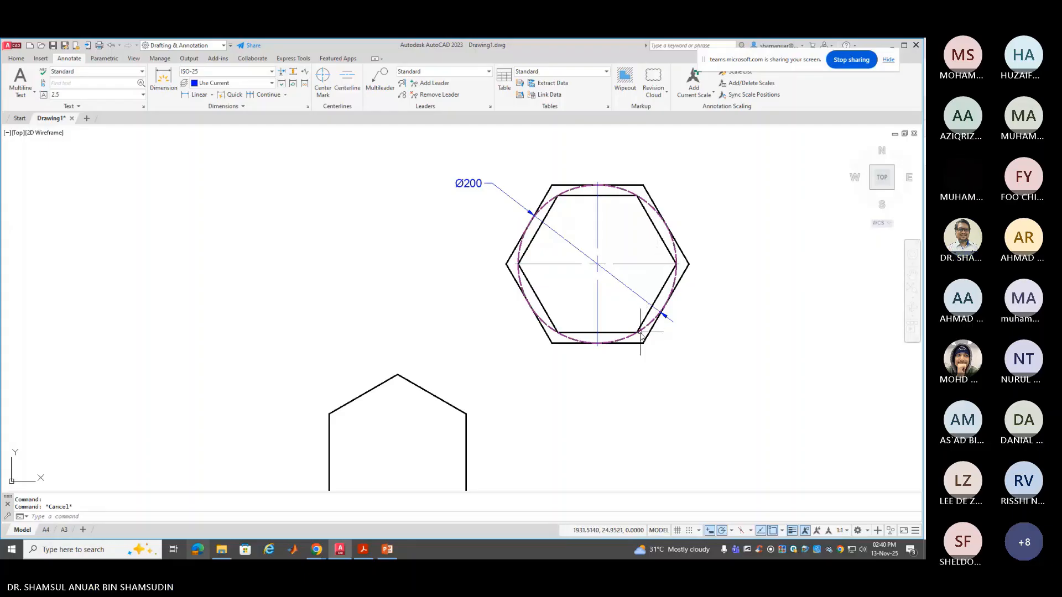
Dimension the hexagon corner to corner (203.5), then delete that unwanted dimension
left_click(191, 99)
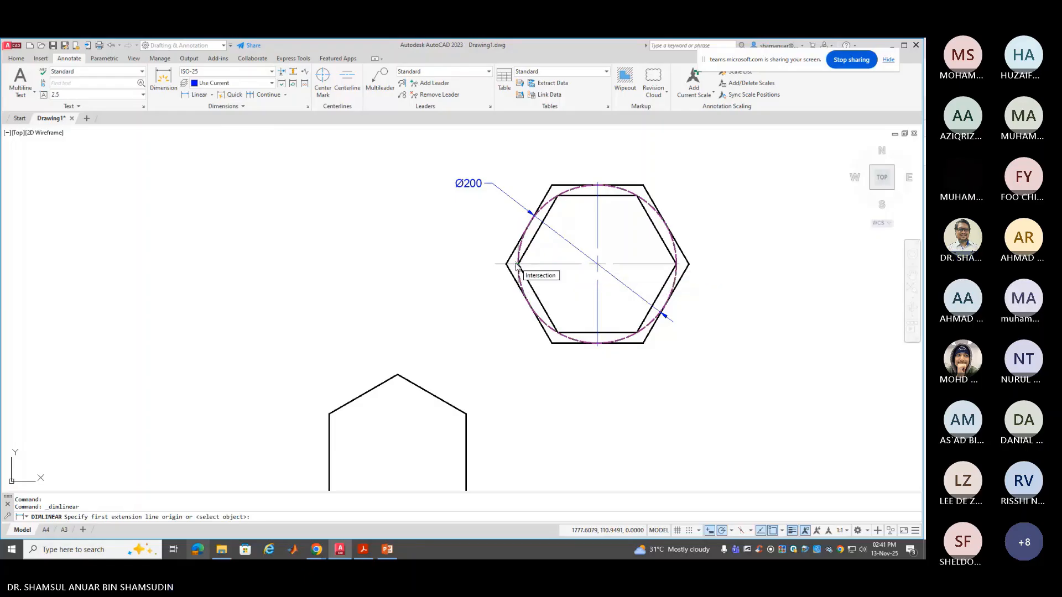
left_click(515, 265)
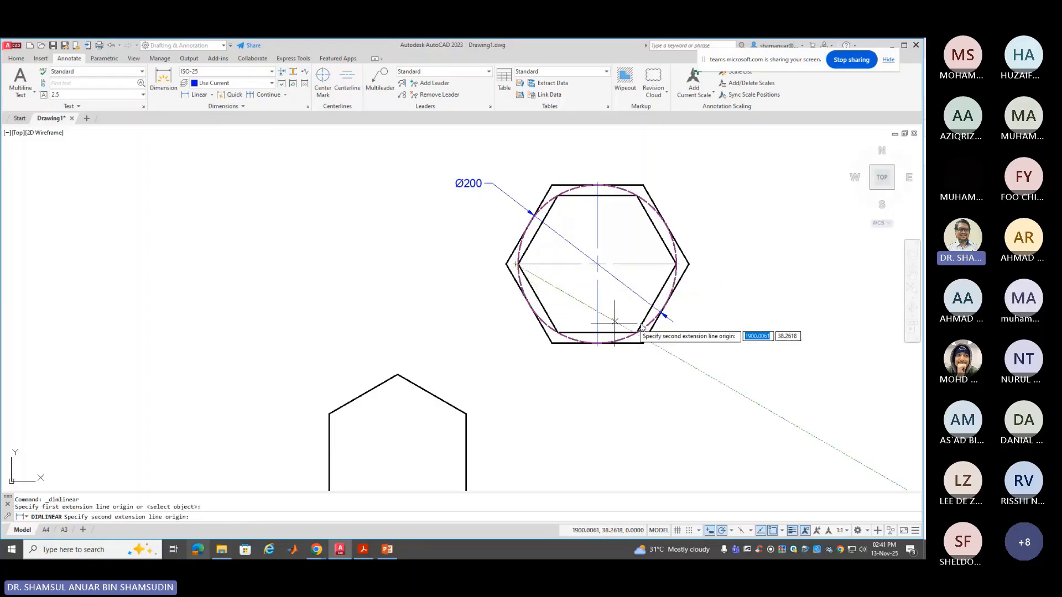
left_click(677, 264)
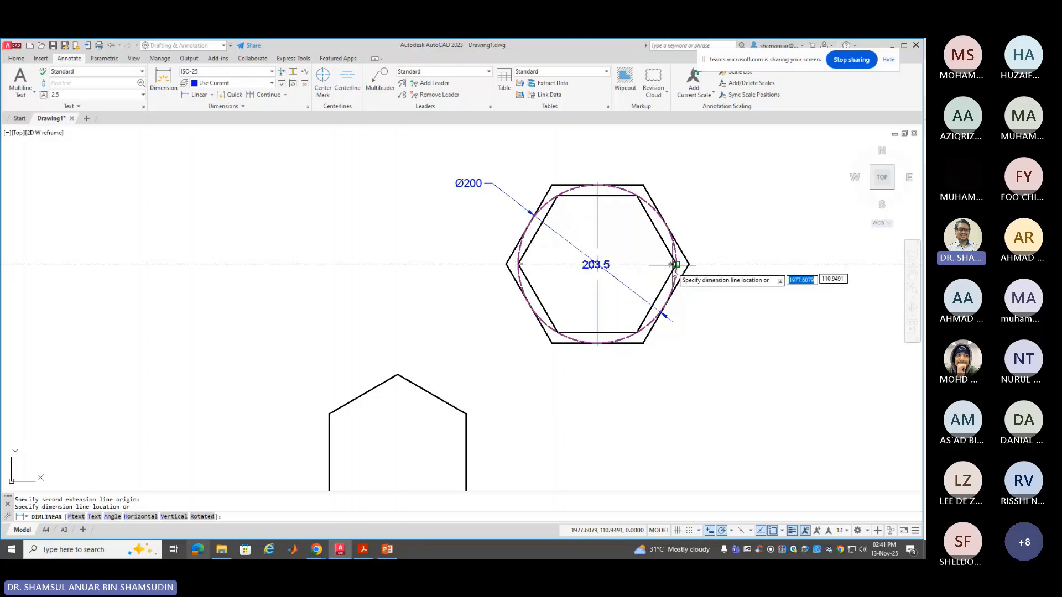
left_click(682, 381)
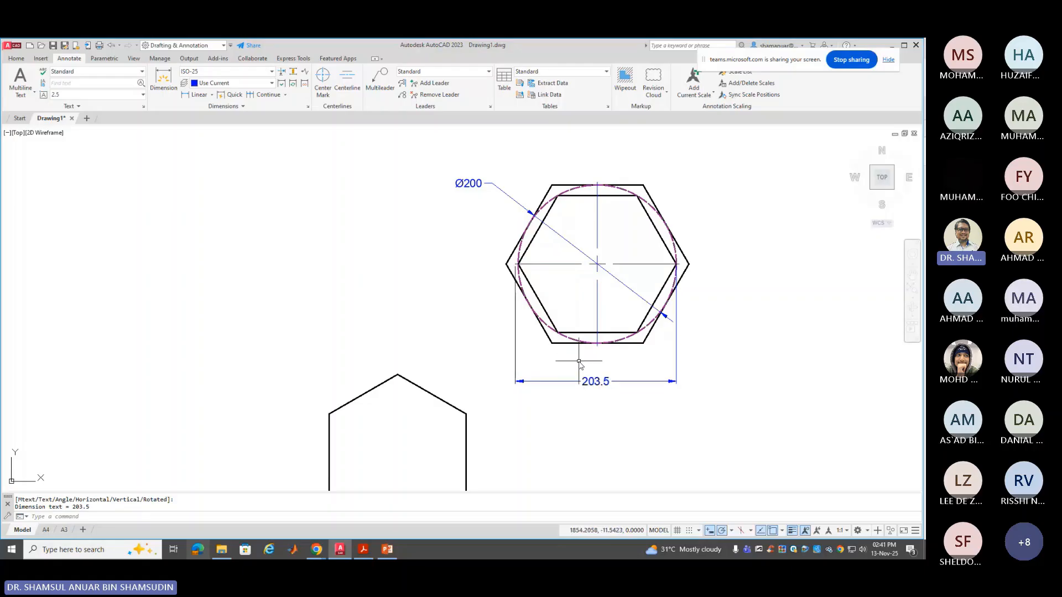
key("Escape")
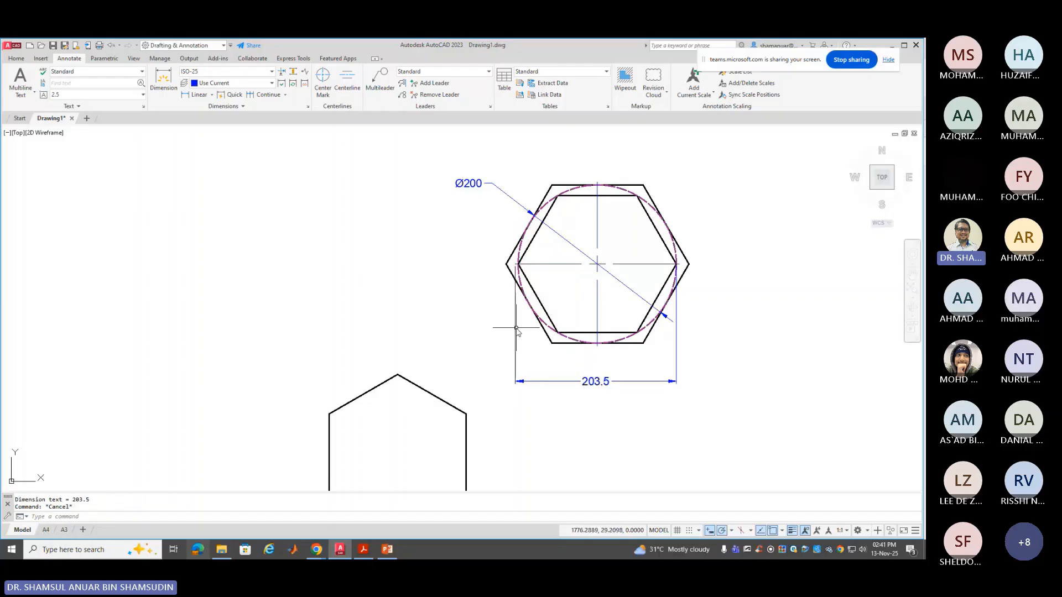
left_click(516, 342)
key("Delete")
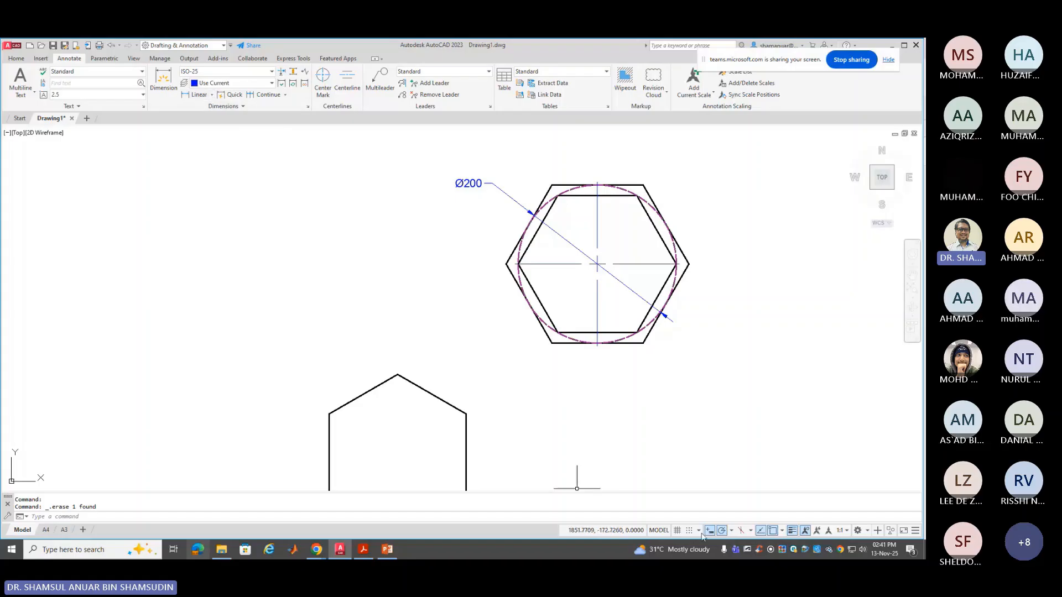
Check the polar tracking angles and the enabled object snap types
left_click(731, 531)
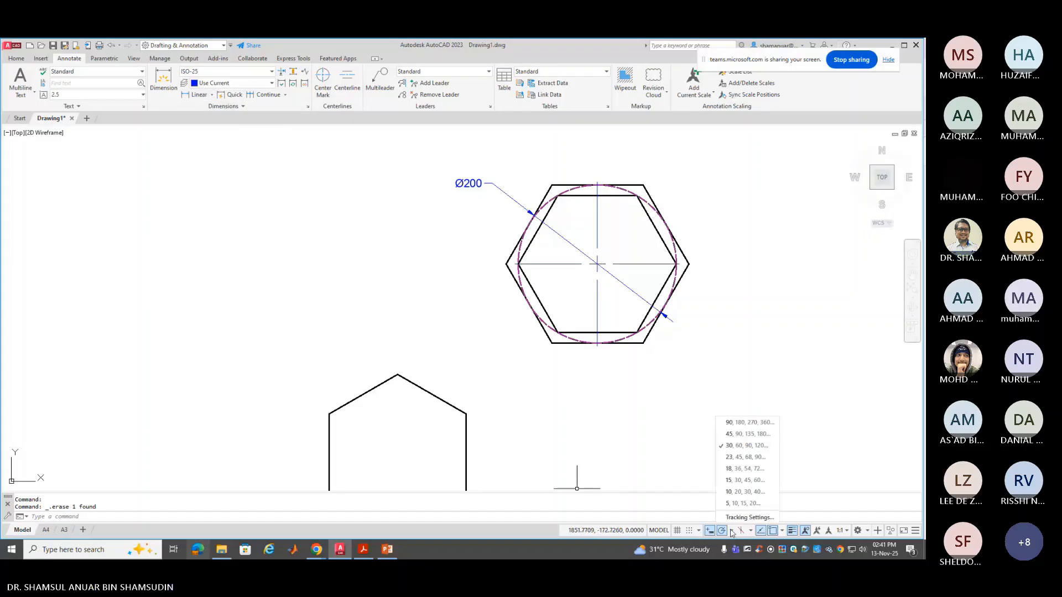
left_click(782, 532)
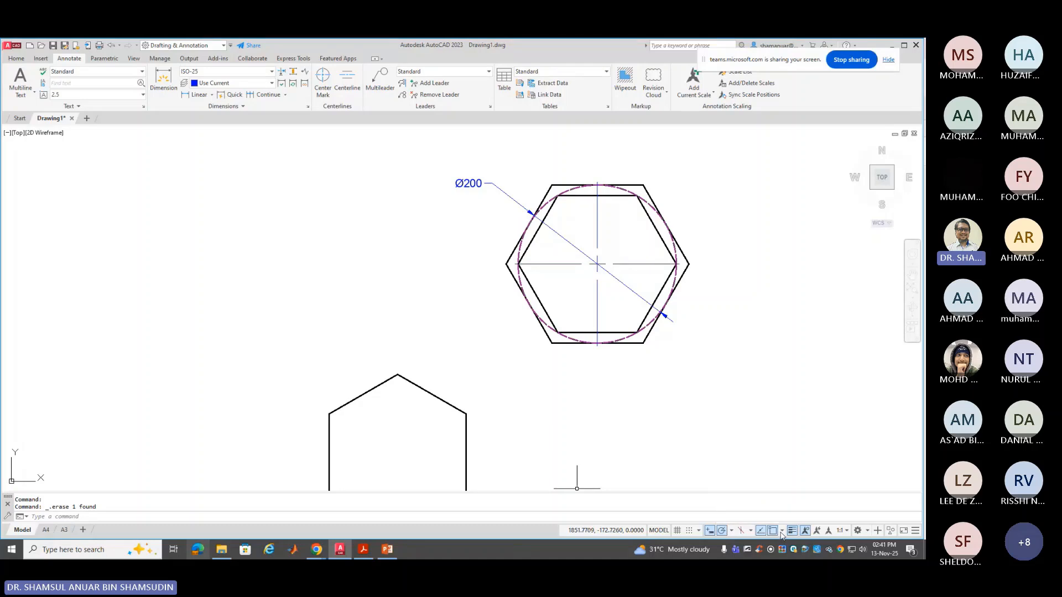
left_click(781, 532)
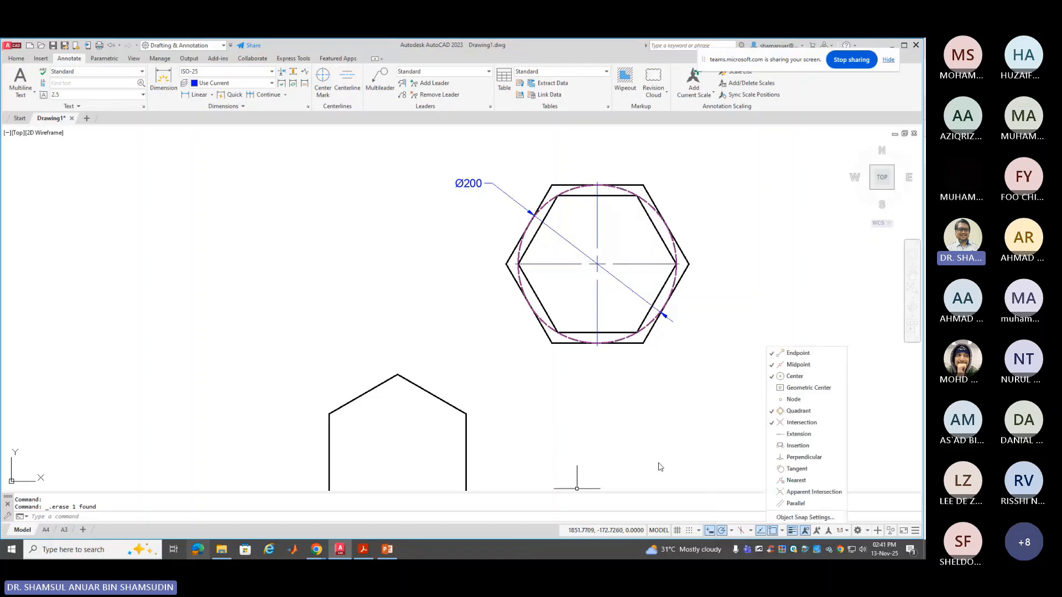
left_click(657, 422)
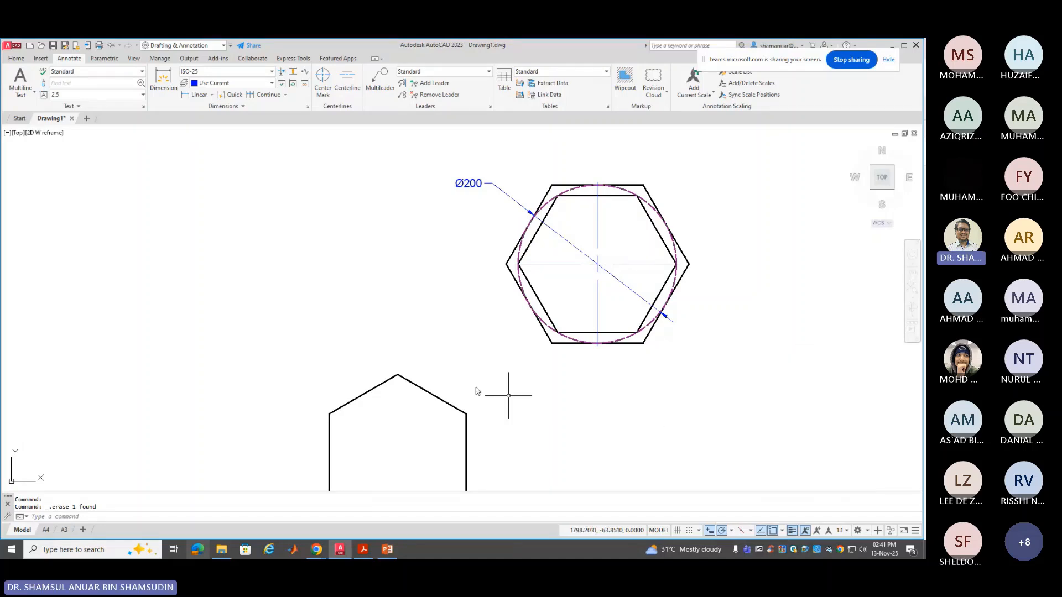
Add a horizontal 200 dimension between the circle's left and right quadrants, below the hexagon
left_click(197, 94)
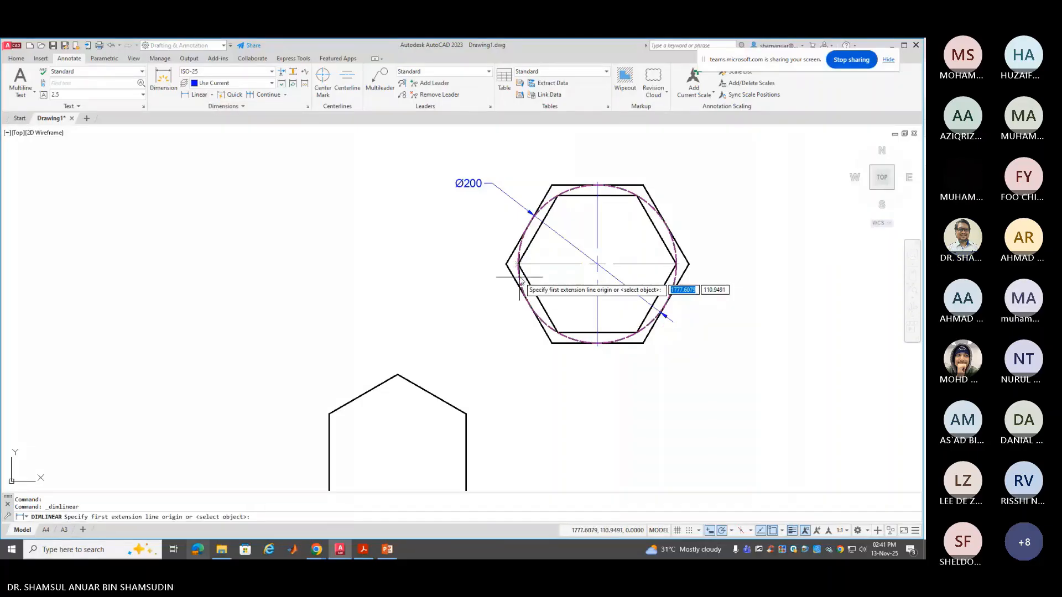
scroll(520, 277, "up", 4)
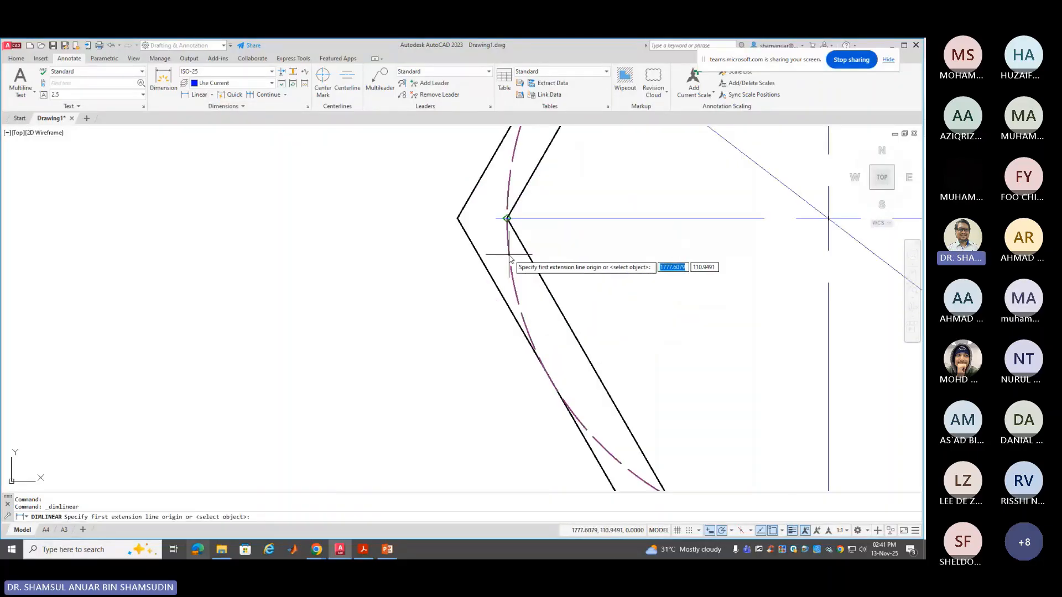
left_click(507, 219)
scroll(513, 338, "down", 3)
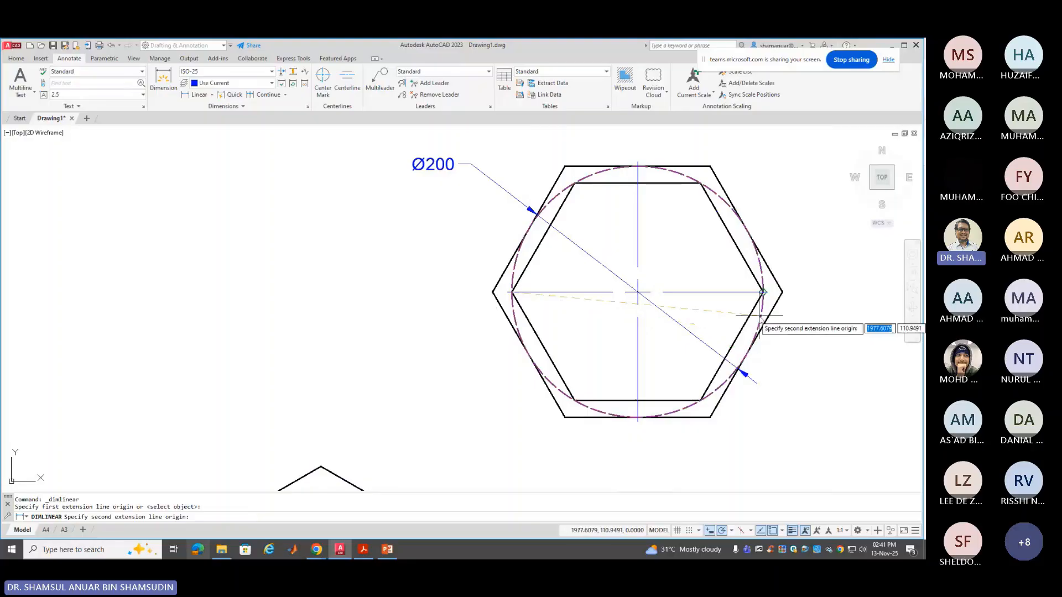
left_click(762, 293)
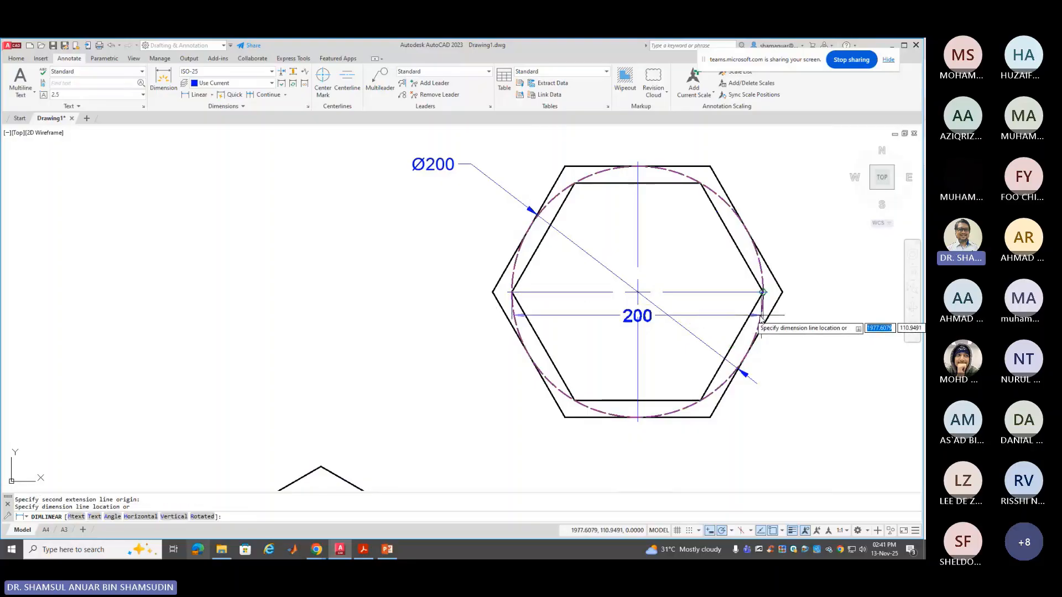
left_click(733, 446)
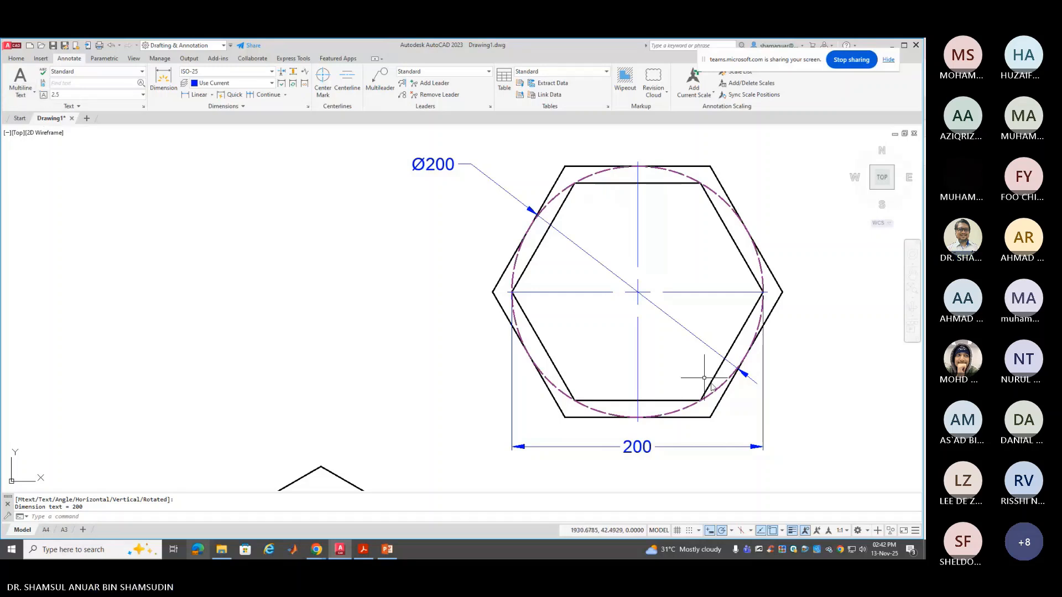
Add a vertical 200 dimension from the circle's top to bottom, left of the hexagon
left_click(783, 530)
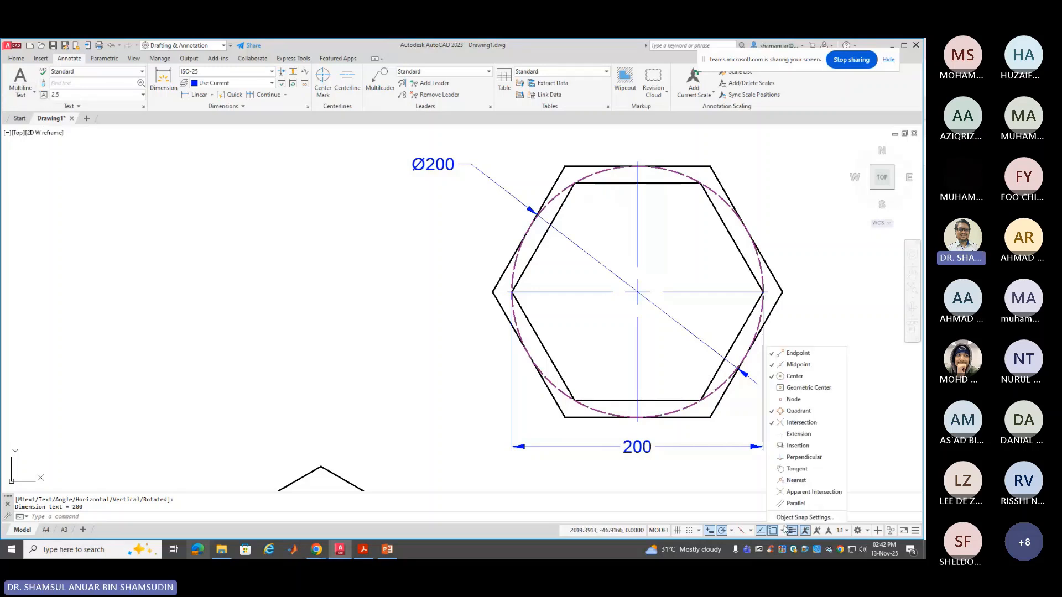
left_click(743, 473)
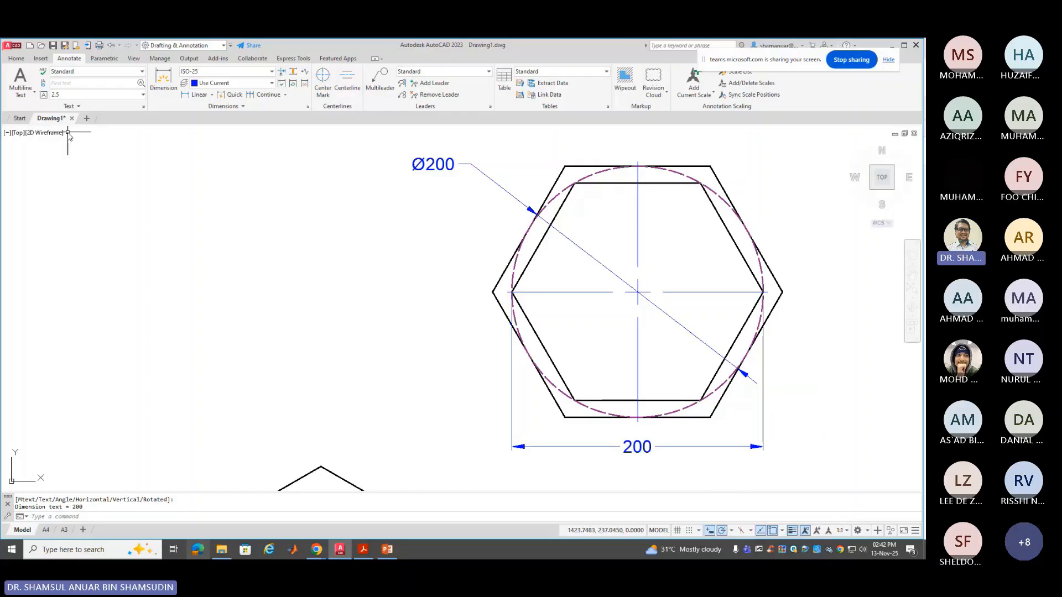
left_click(194, 94)
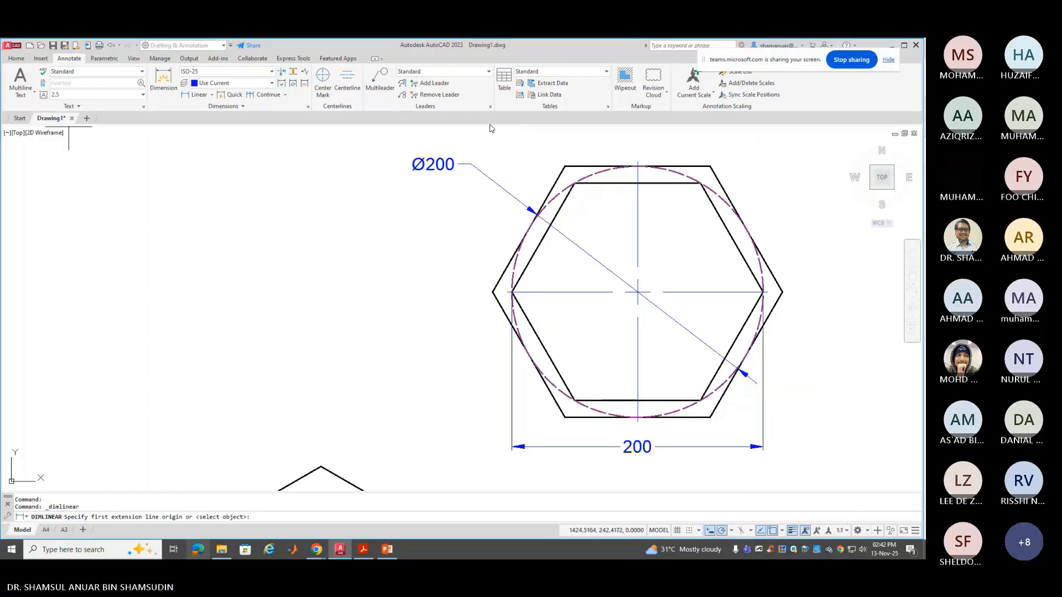
left_click(638, 176)
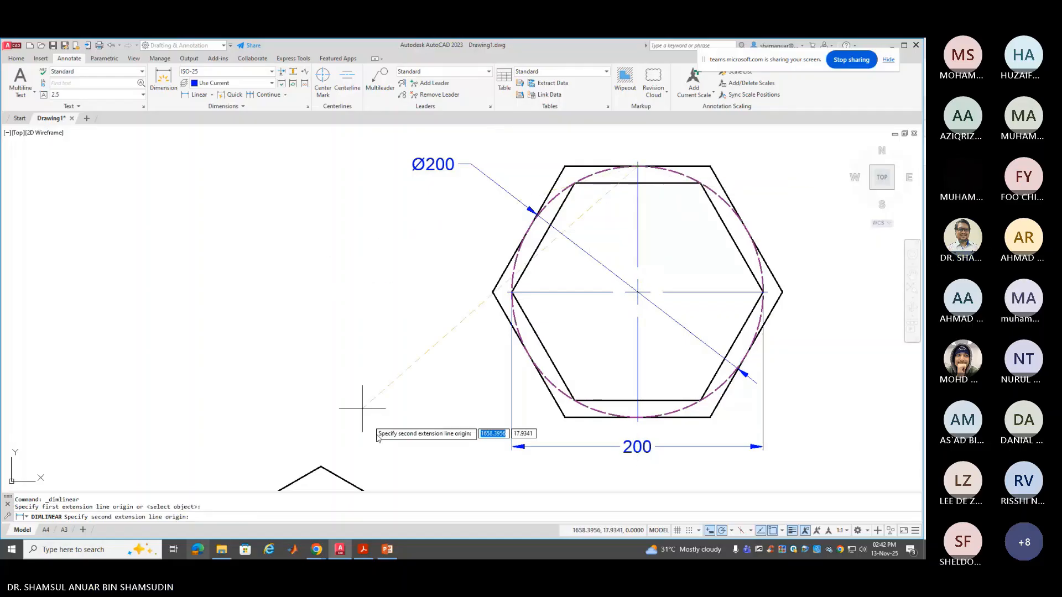
left_click(639, 418)
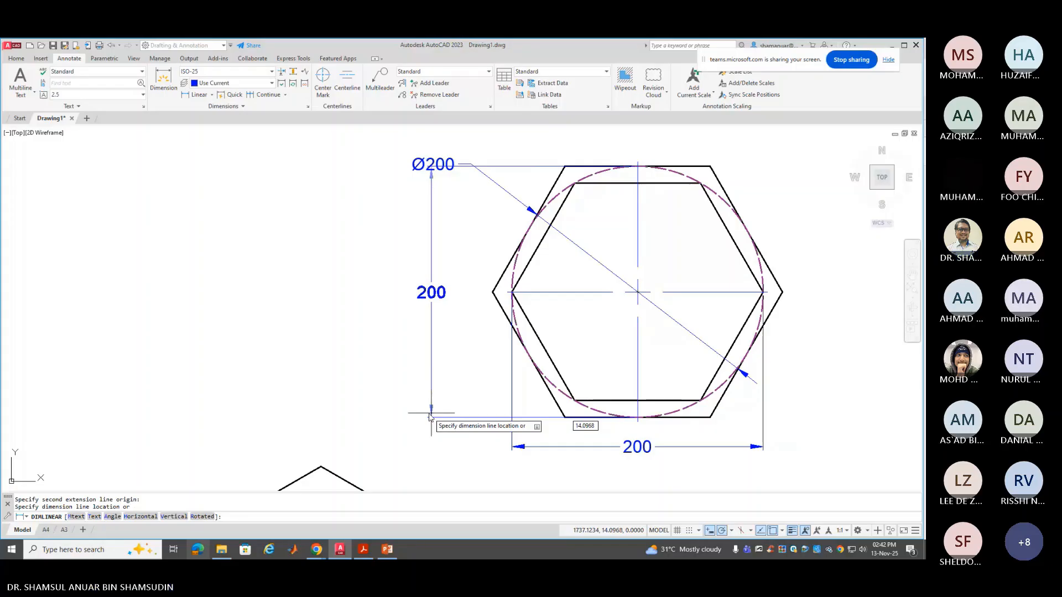
left_click(427, 373)
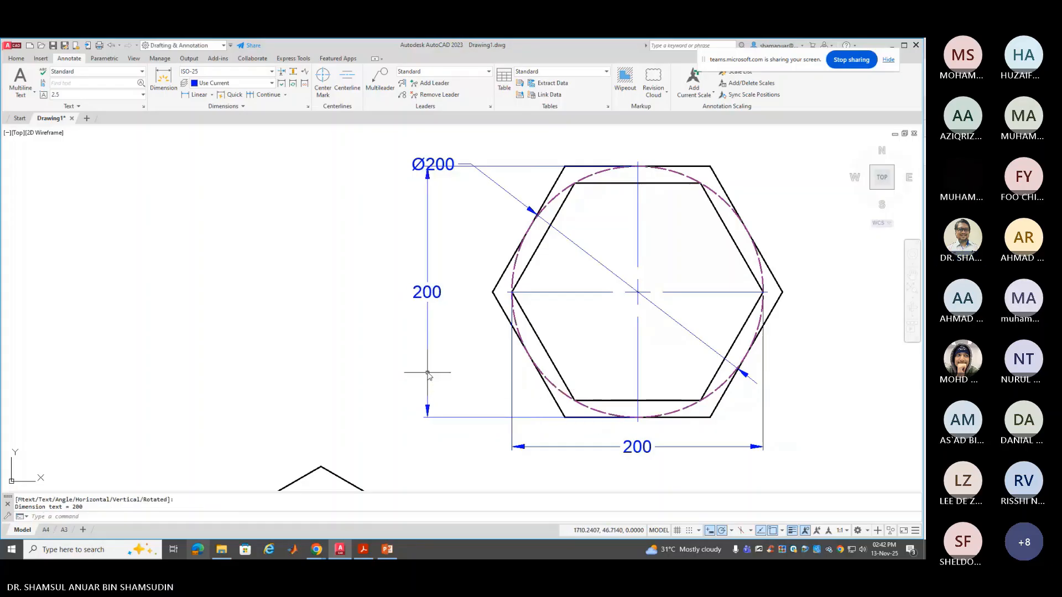
left_click(421, 168)
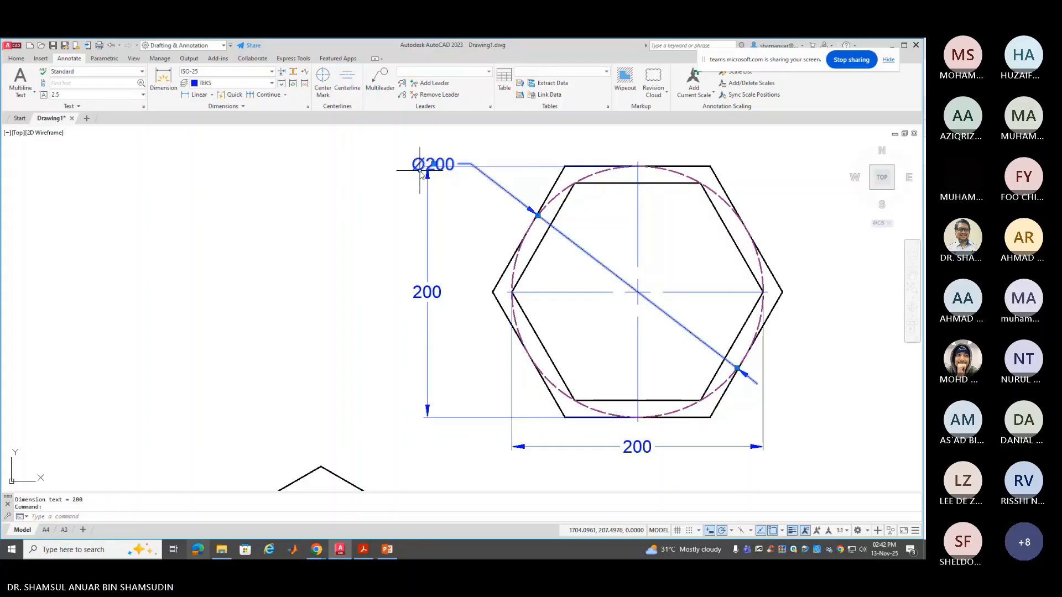
Move the Ø200 label to the upper right, leaving the vertical 200 dimension unchanged
key("Escape")
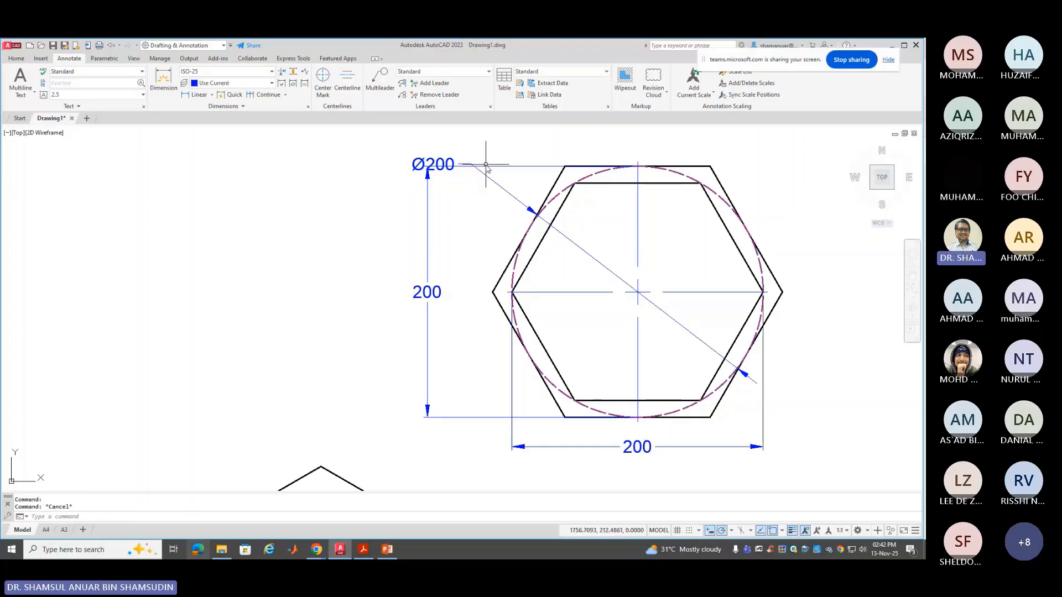
left_click(488, 167)
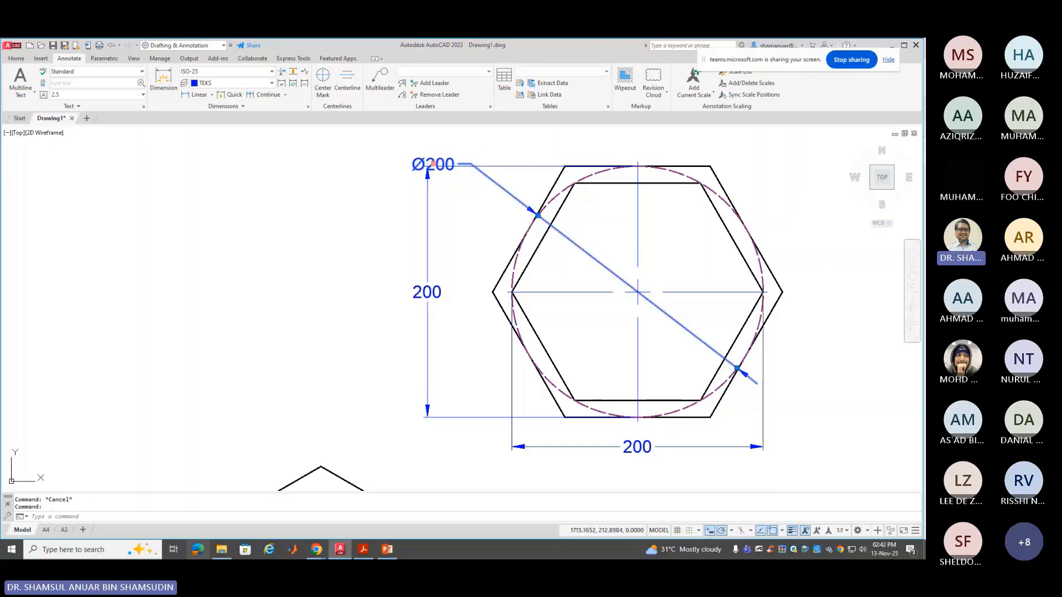
left_click(433, 164)
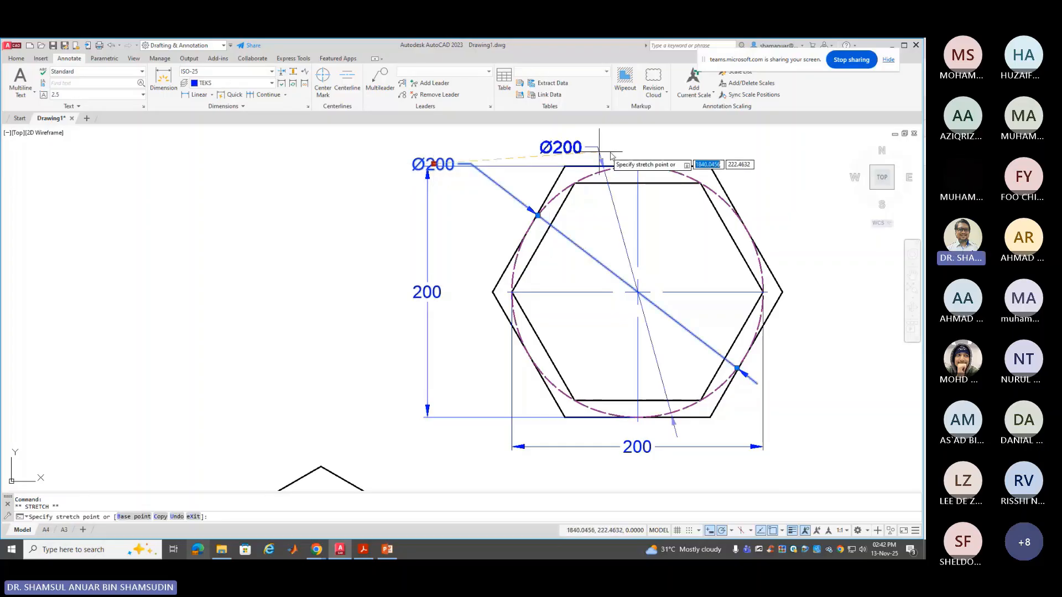
left_click(734, 170)
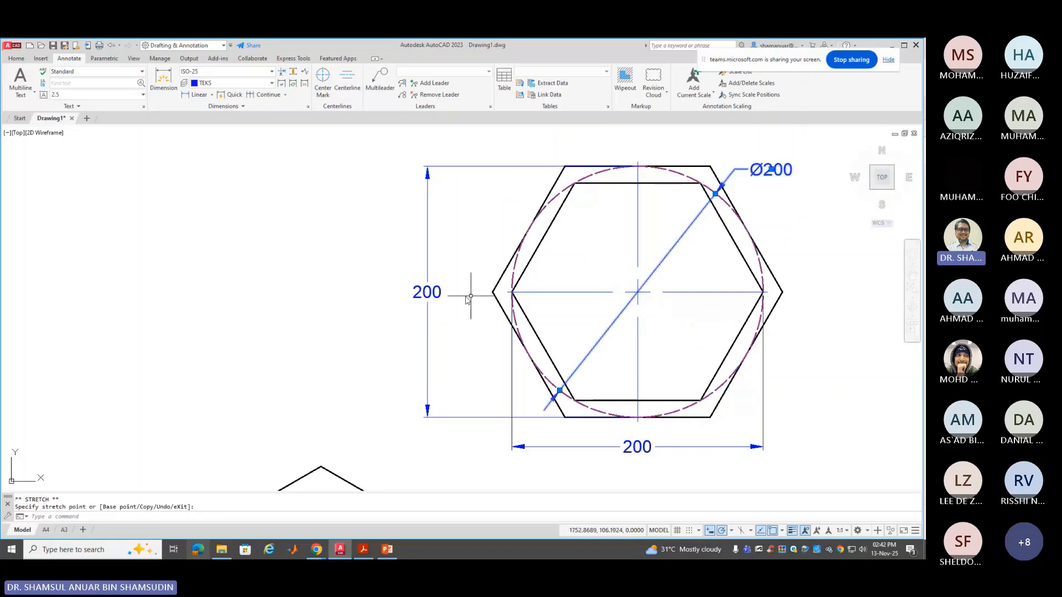
left_click(426, 294)
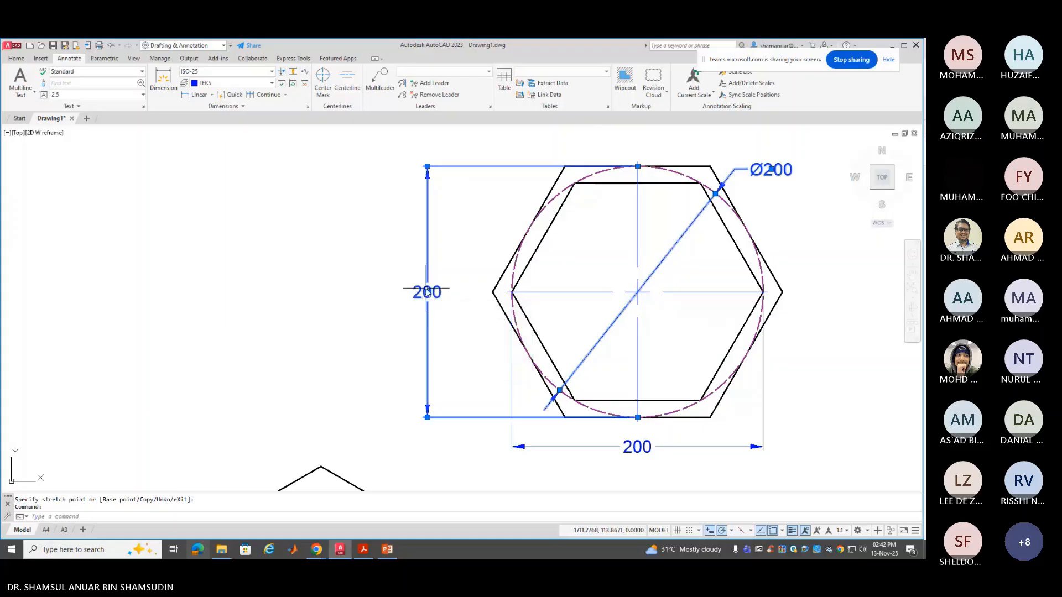
left_click(426, 292)
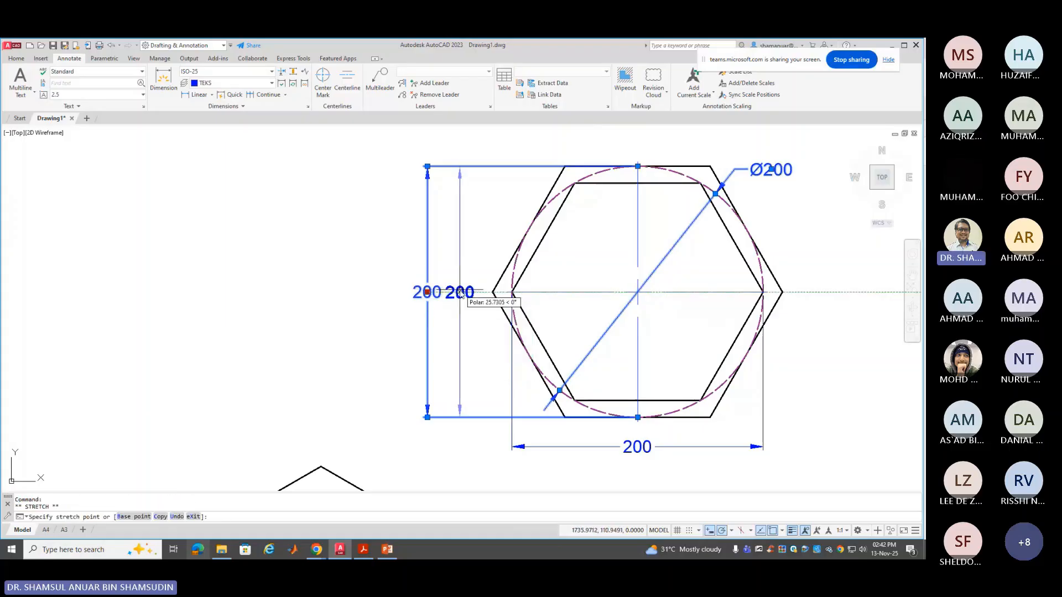
key("Escape")
key("Escape")
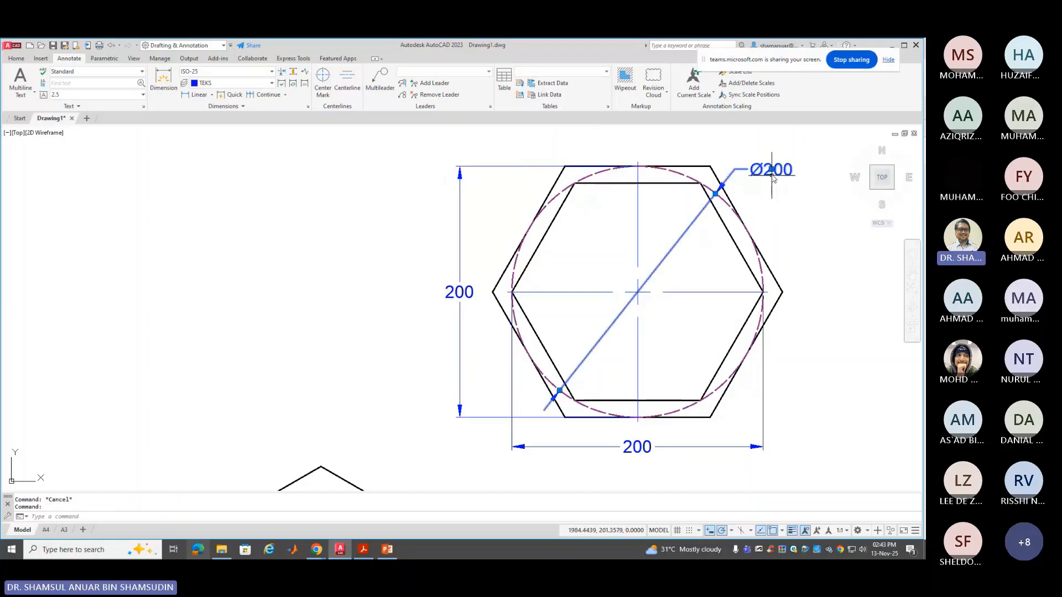
Try the Ø200 label to the right of the hexagon, then above it
left_click(772, 171)
left_click(771, 170)
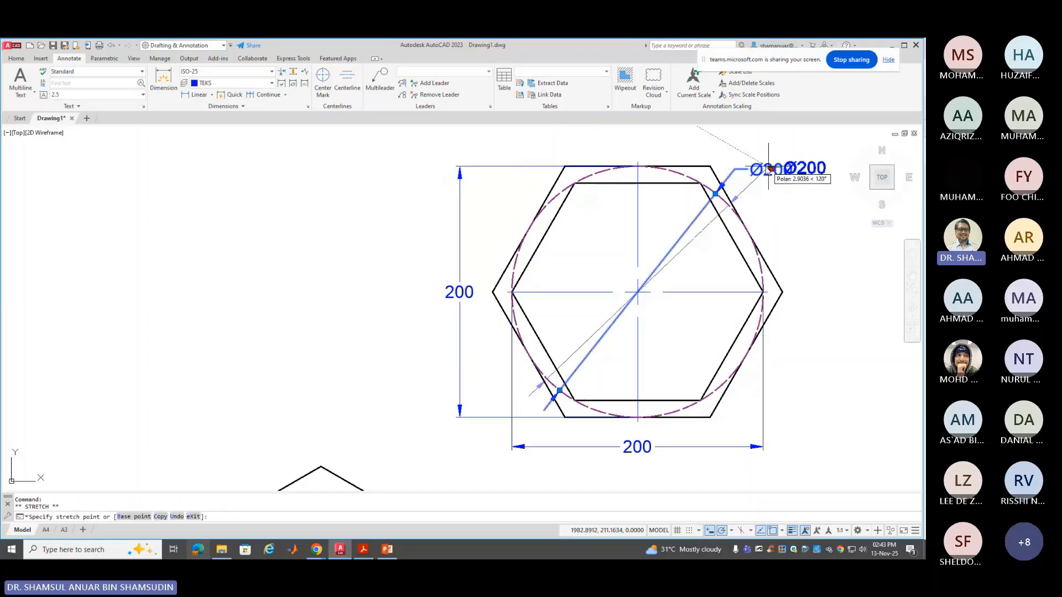
left_click(730, 154)
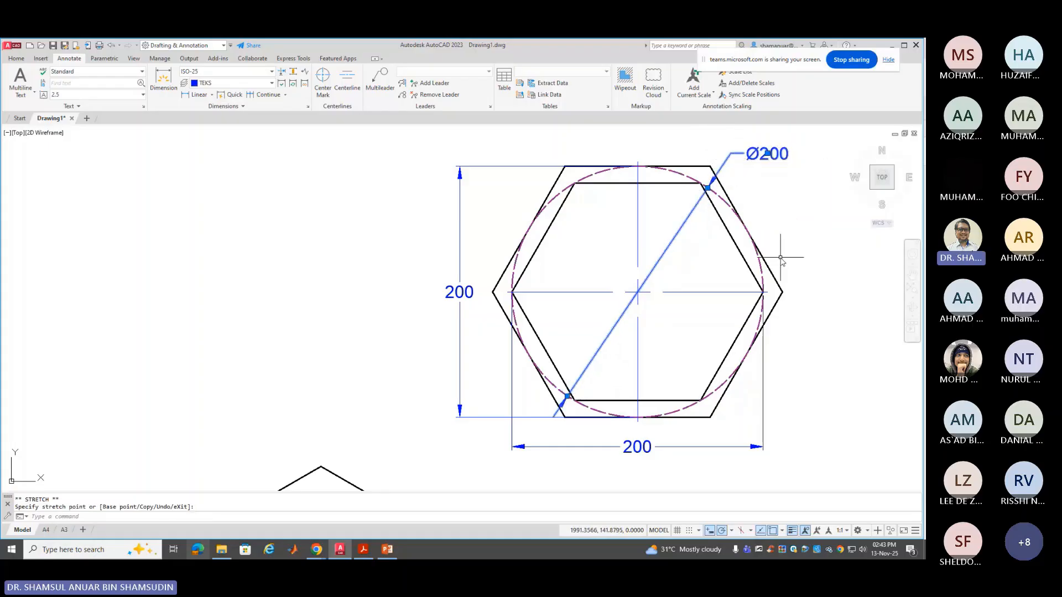
key("Escape")
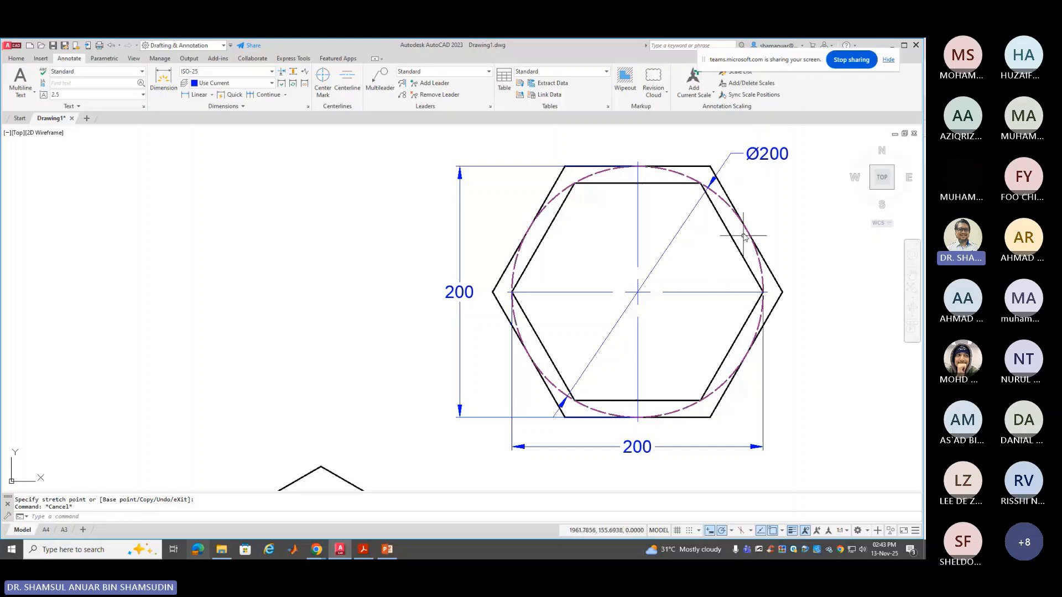
left_click(755, 166)
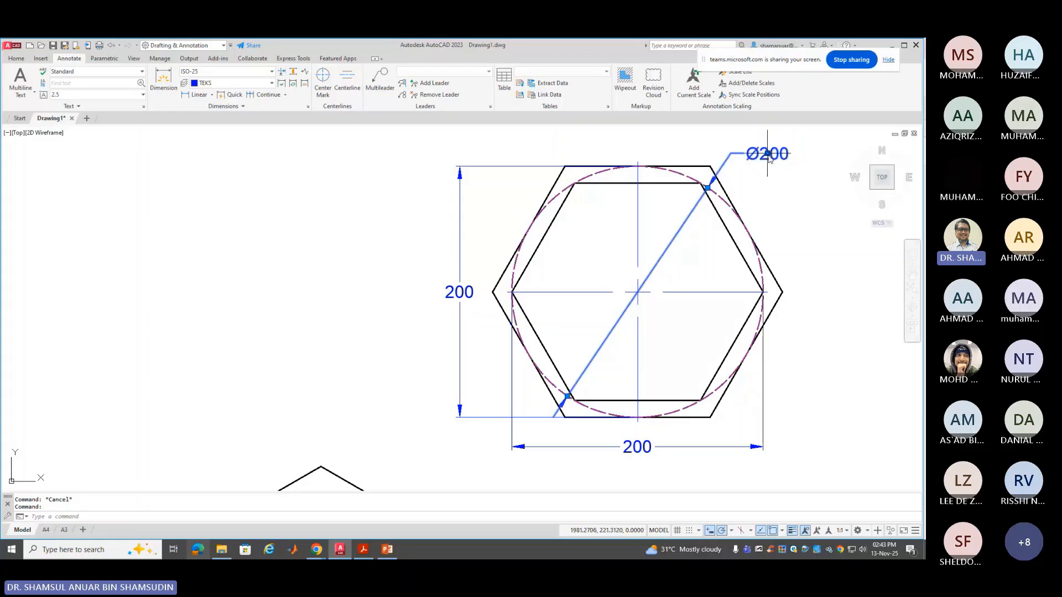
left_click(768, 154)
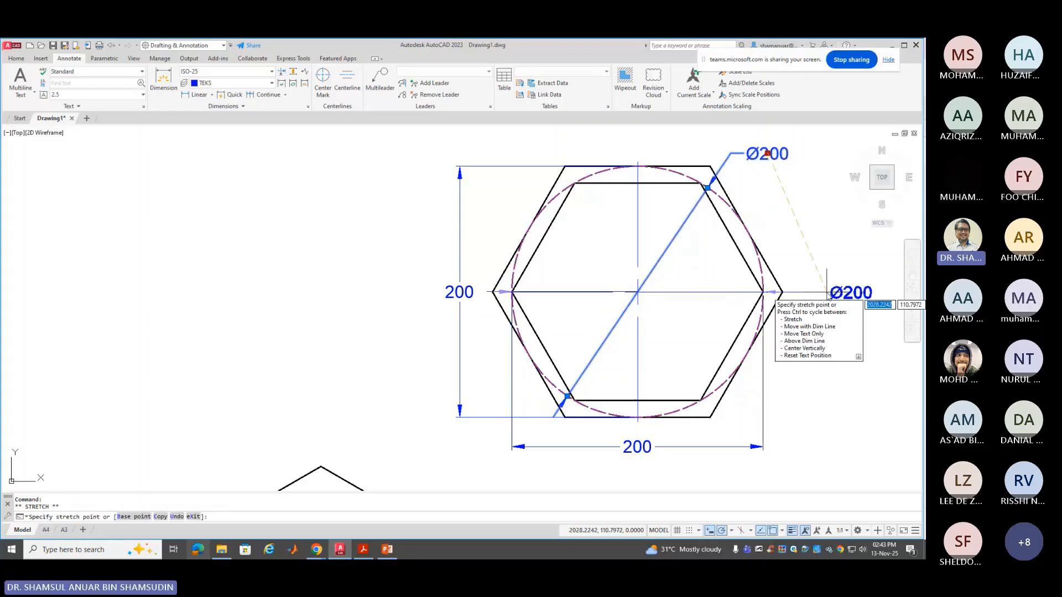
left_click(827, 293)
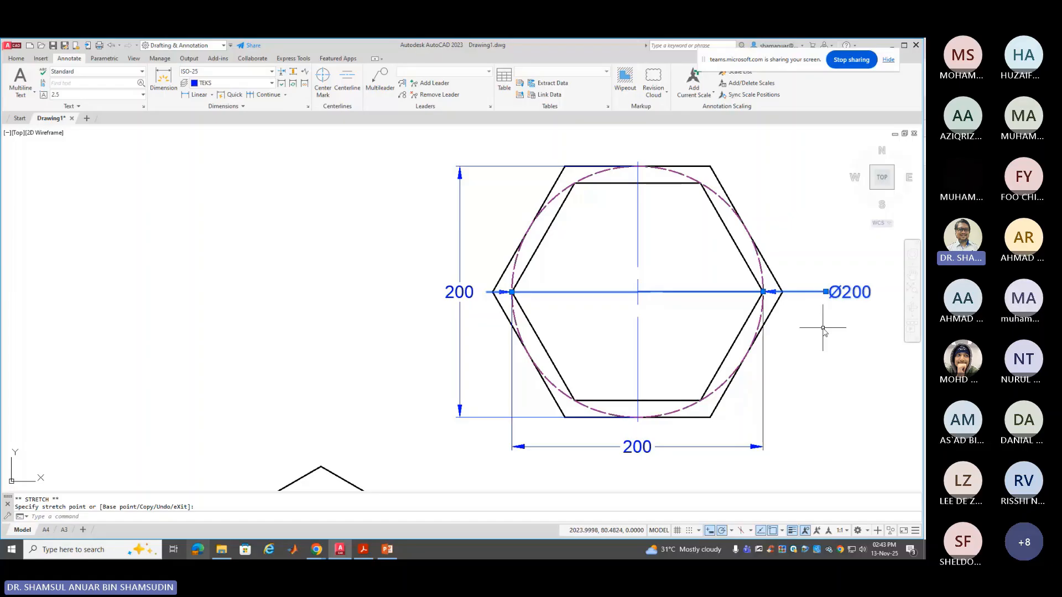
left_click(825, 292)
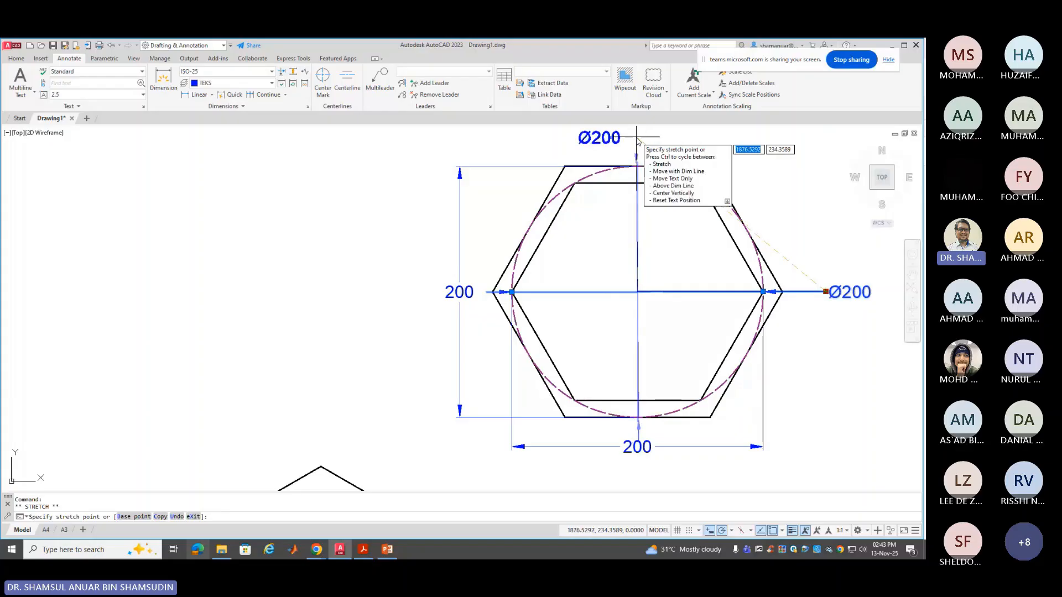
left_click(637, 139)
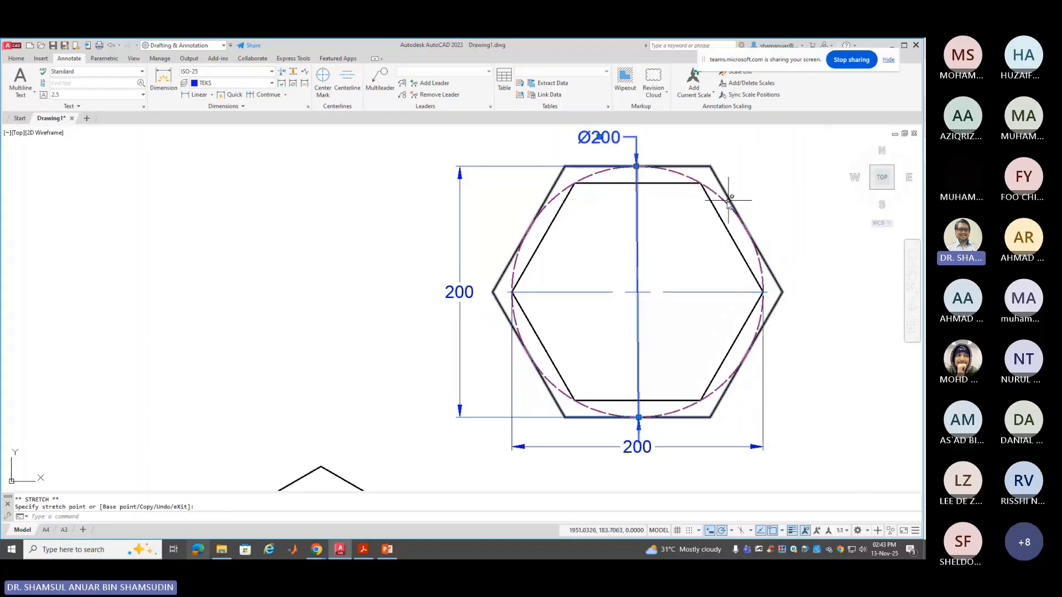
Try the Ø200 label at the upper right, the right side, then the lower right
left_click(600, 137)
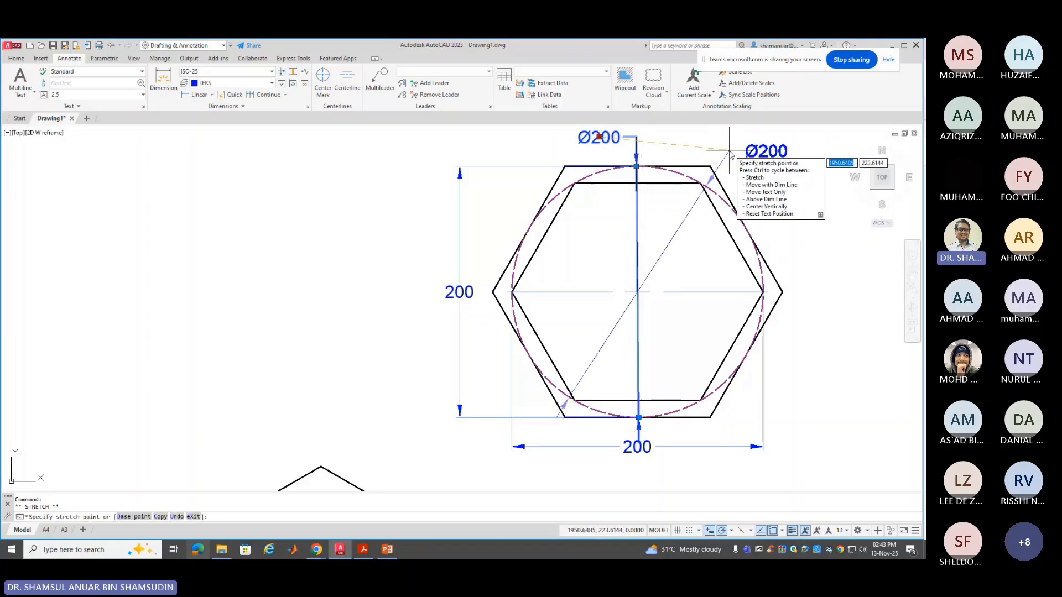
left_click(729, 149)
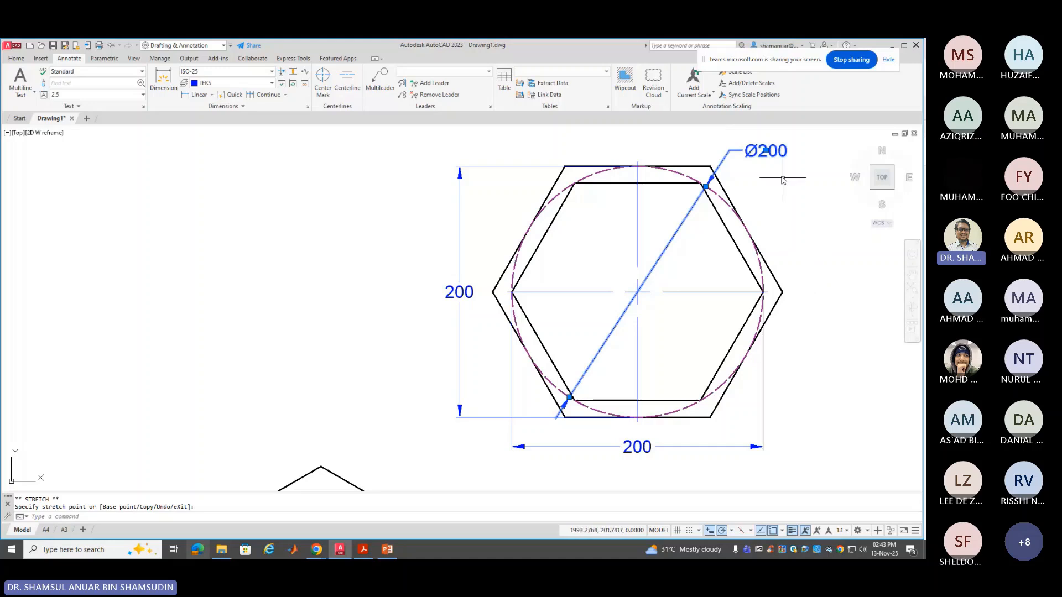
left_click(766, 151)
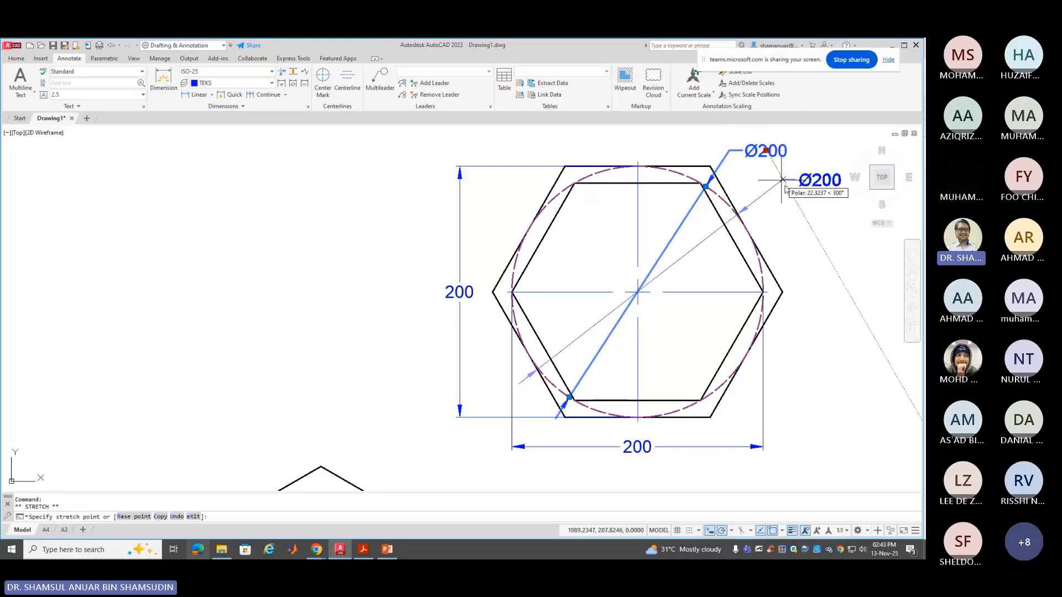
left_click(809, 220)
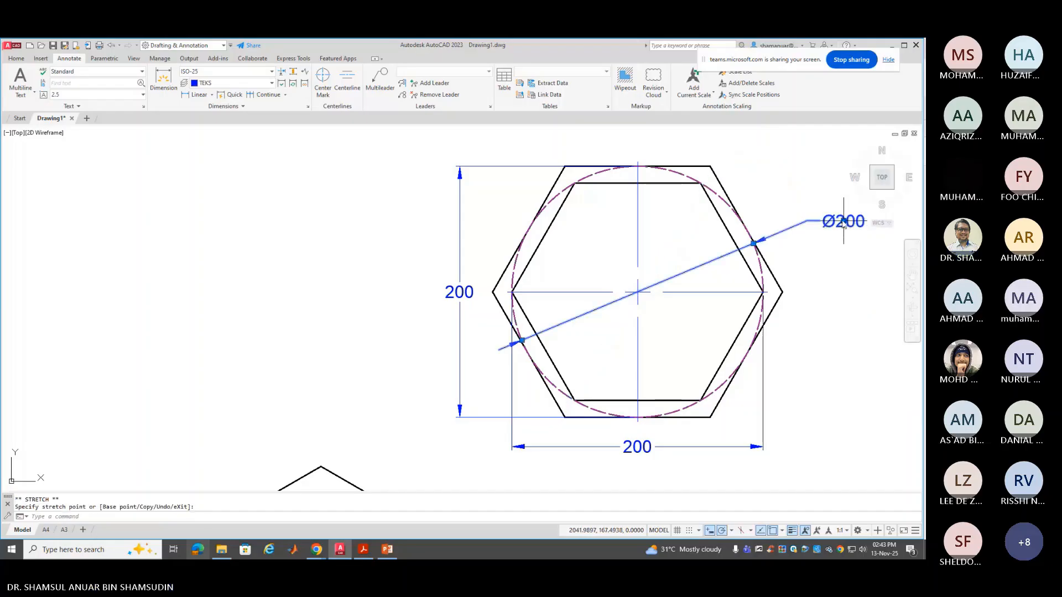
left_click(843, 221)
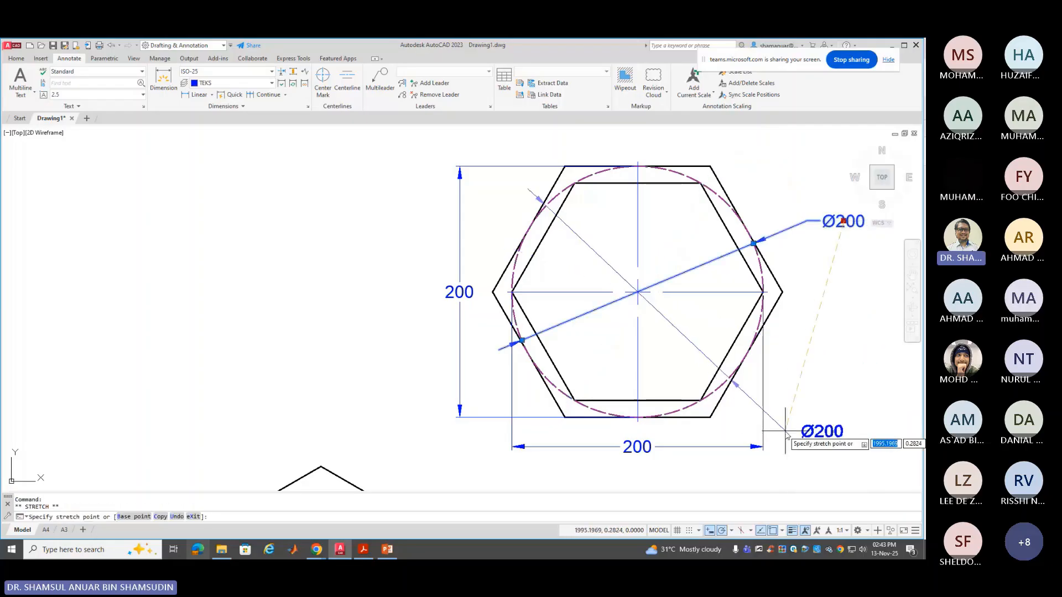
left_click(799, 423)
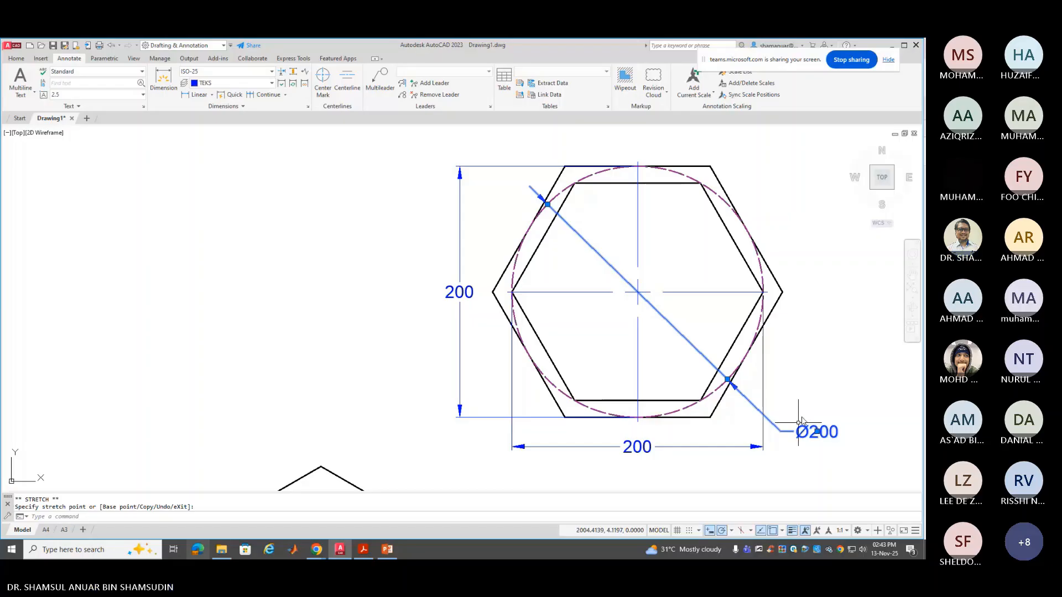
key("Escape")
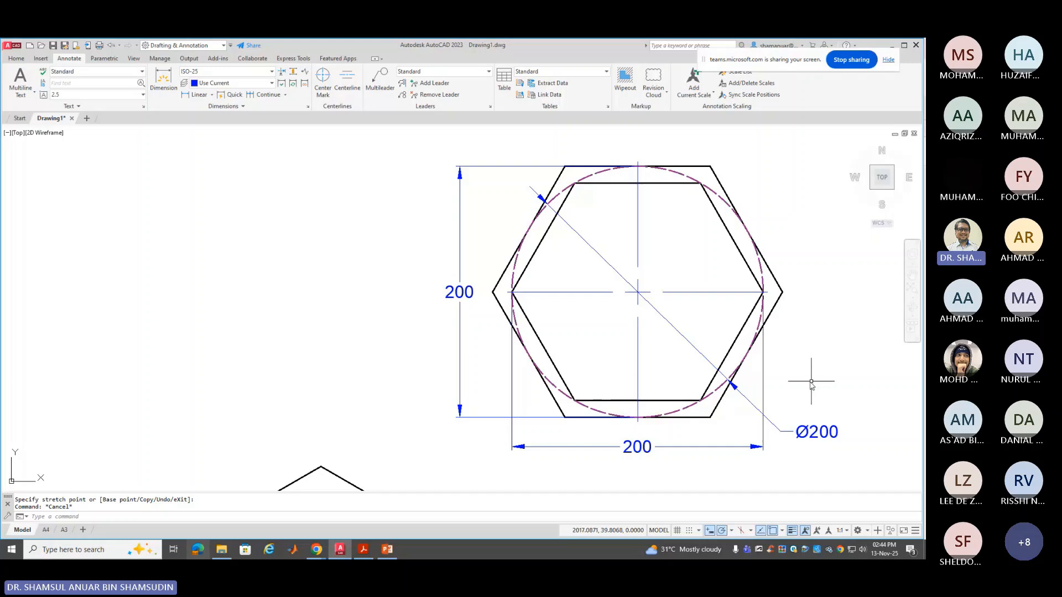
Fine-tune the Ø200 label's final spot at the hexagon's lower right
left_click(812, 431)
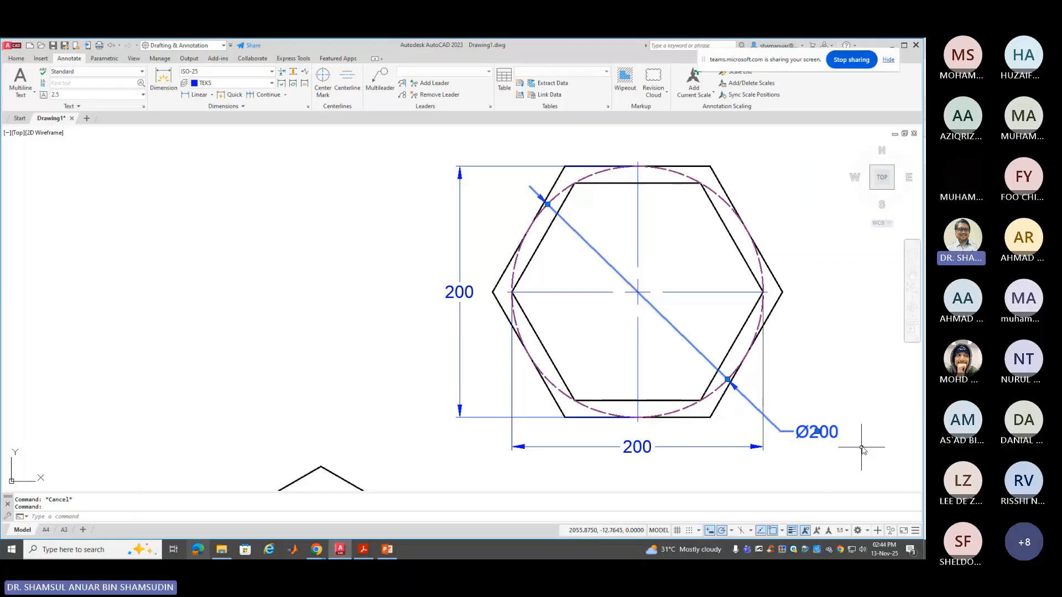
left_click(818, 433)
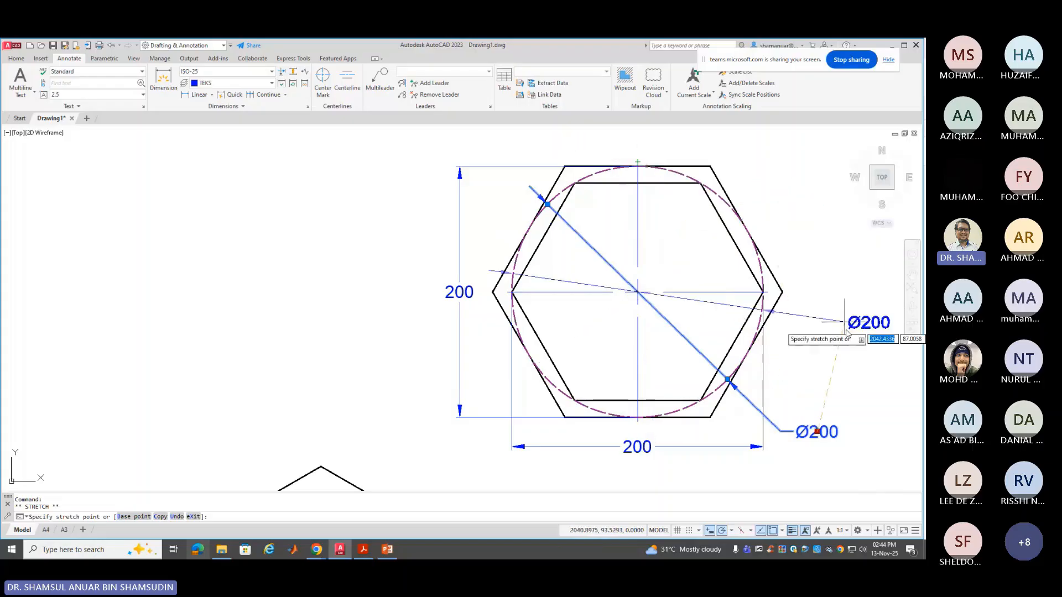
left_click(831, 409)
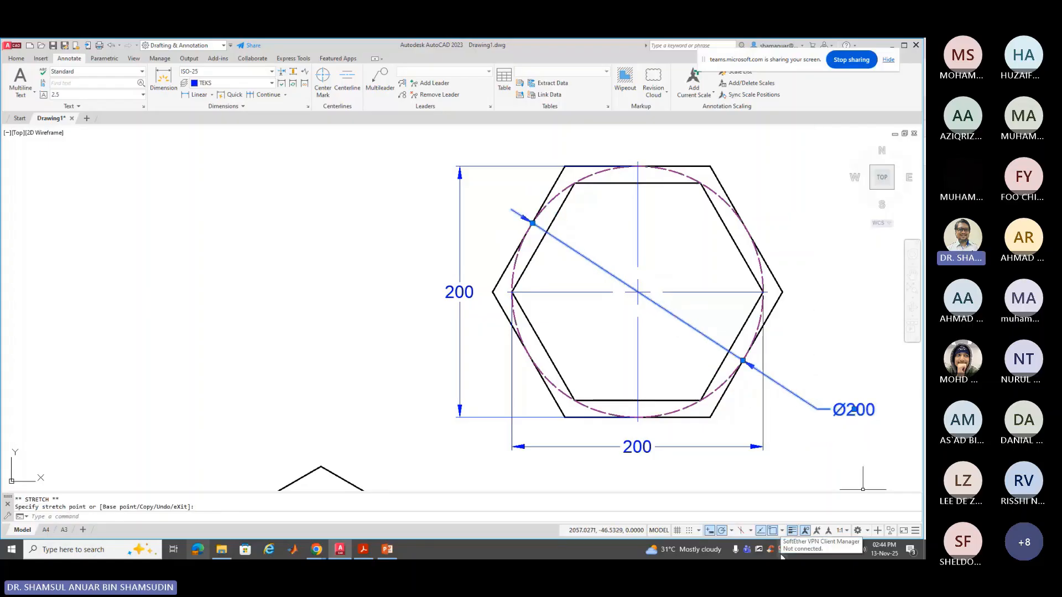
key("Escape")
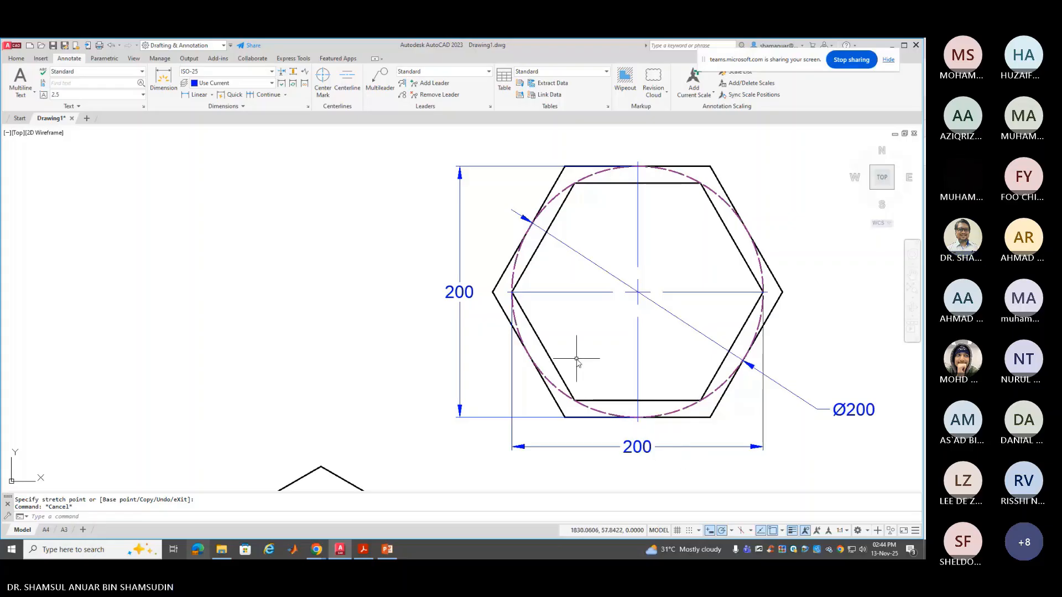
Frame both hexagons and dimension the lower hexagon's right edge as 100
scroll(576, 359, "down", 2)
scroll(486, 424, "down", 2)
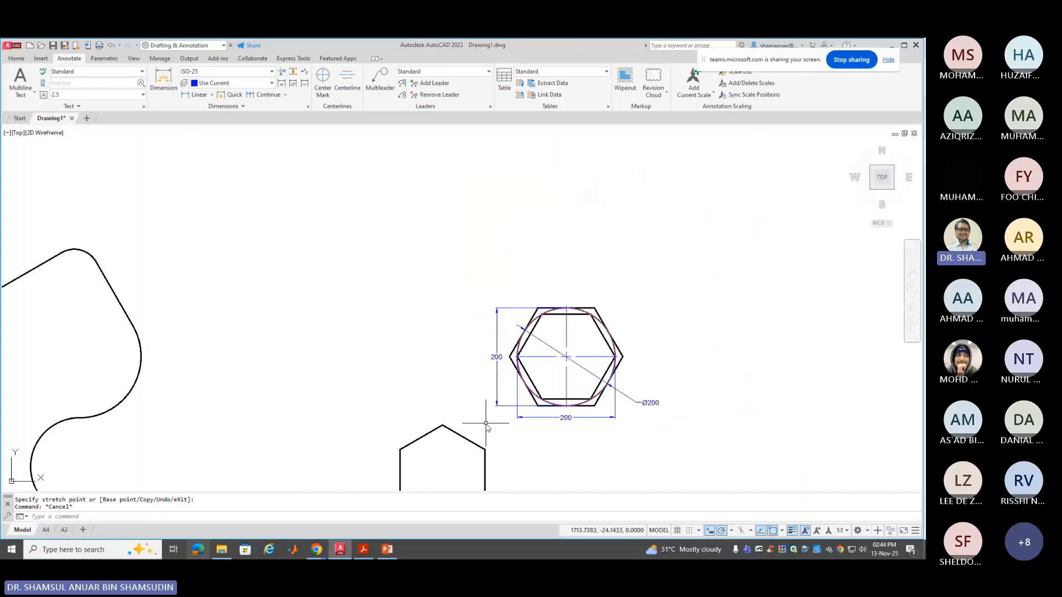
mouse_move(498, 439)
middle_mouse_down()
mouse_move(481, 427)
mouse_move(470, 356)
middle_mouse_up()
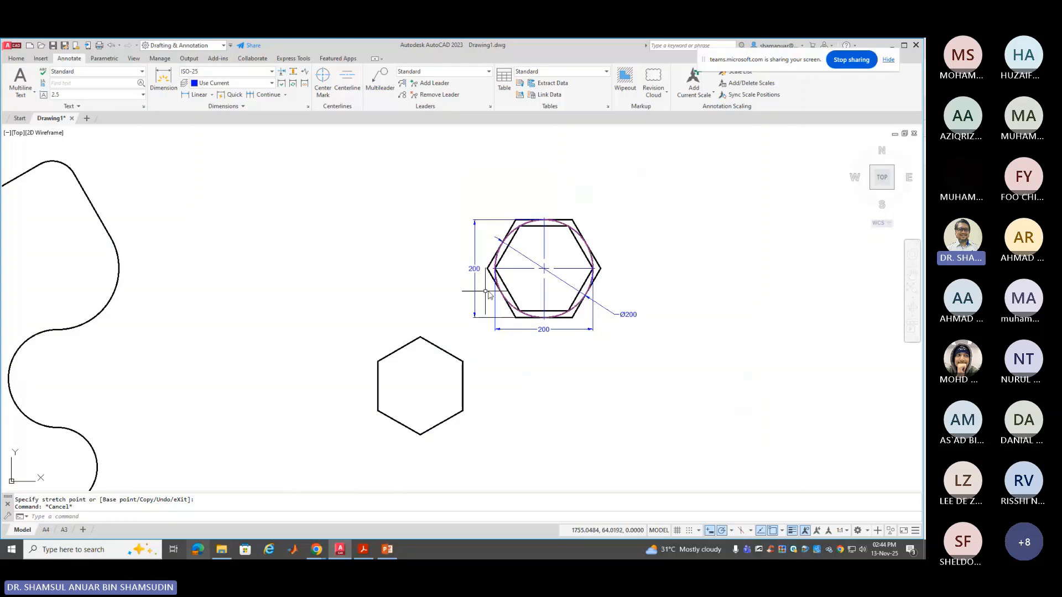
scroll(531, 296, "up", 2)
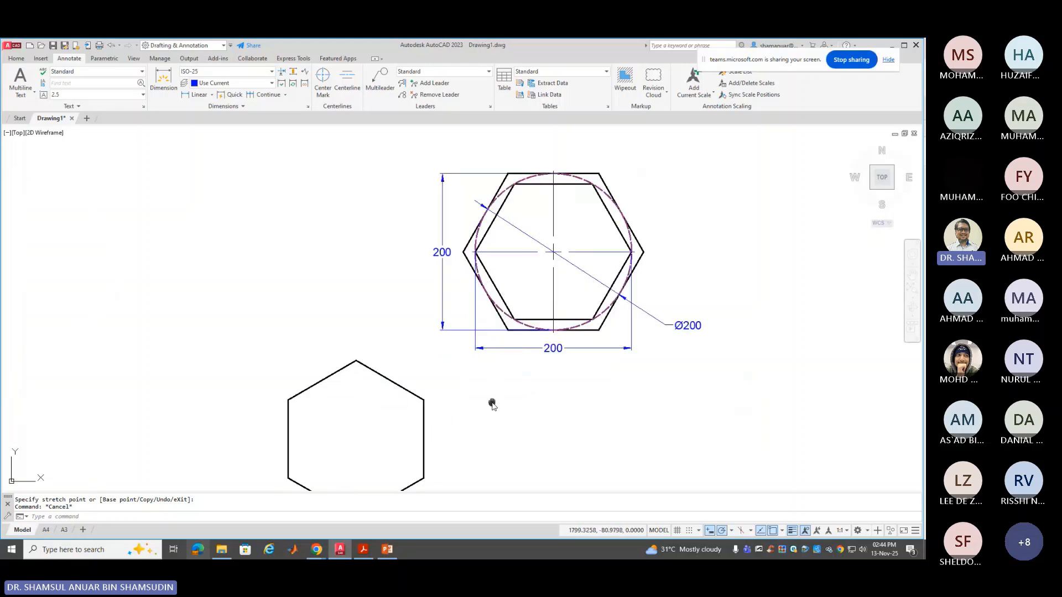
middle_click_drag(492, 404, 508, 379)
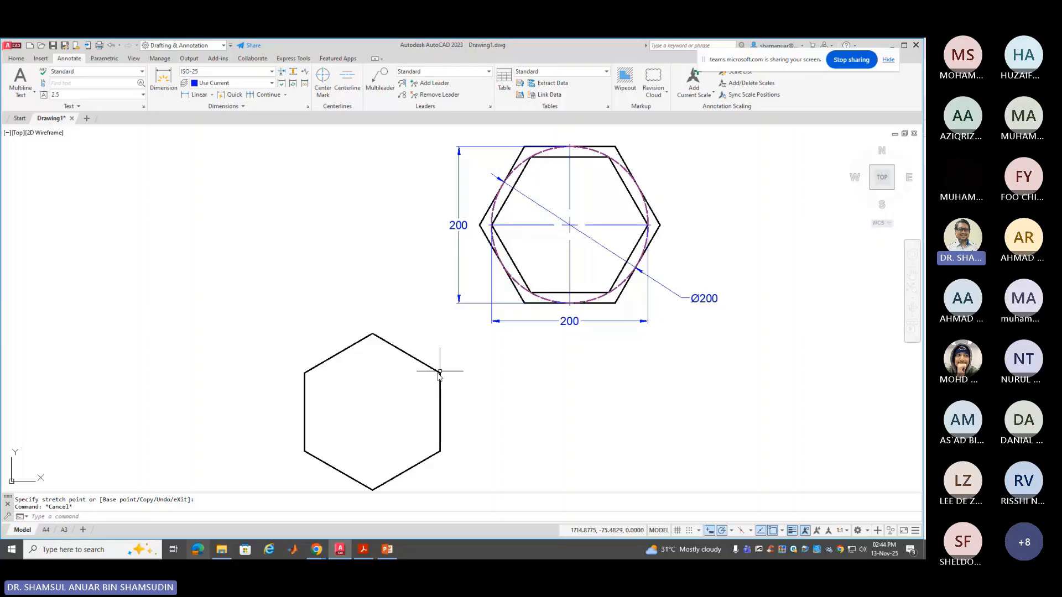
left_click(163, 81)
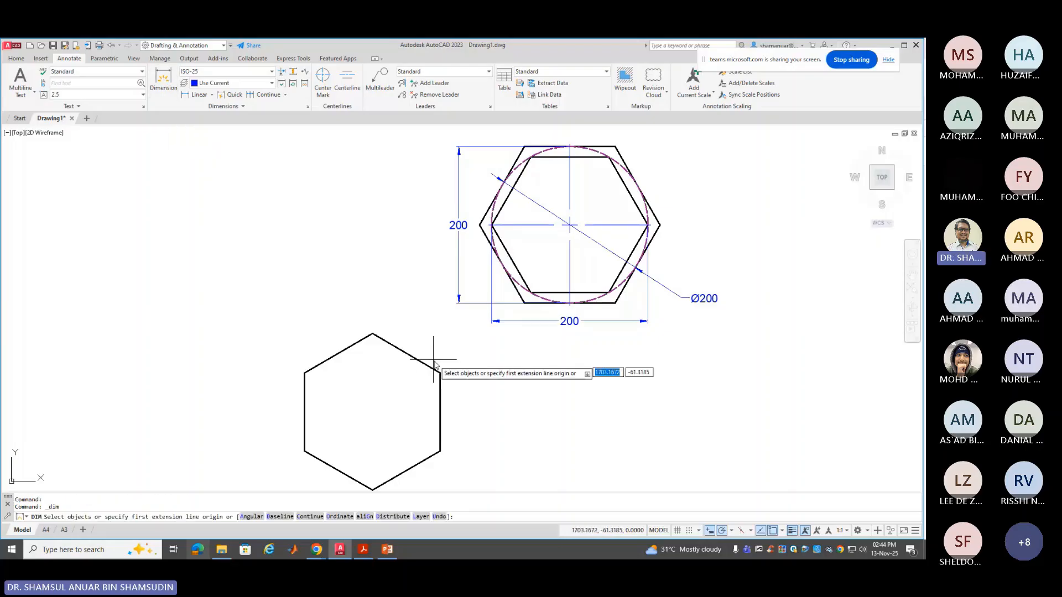
left_click(441, 394)
left_click(463, 412)
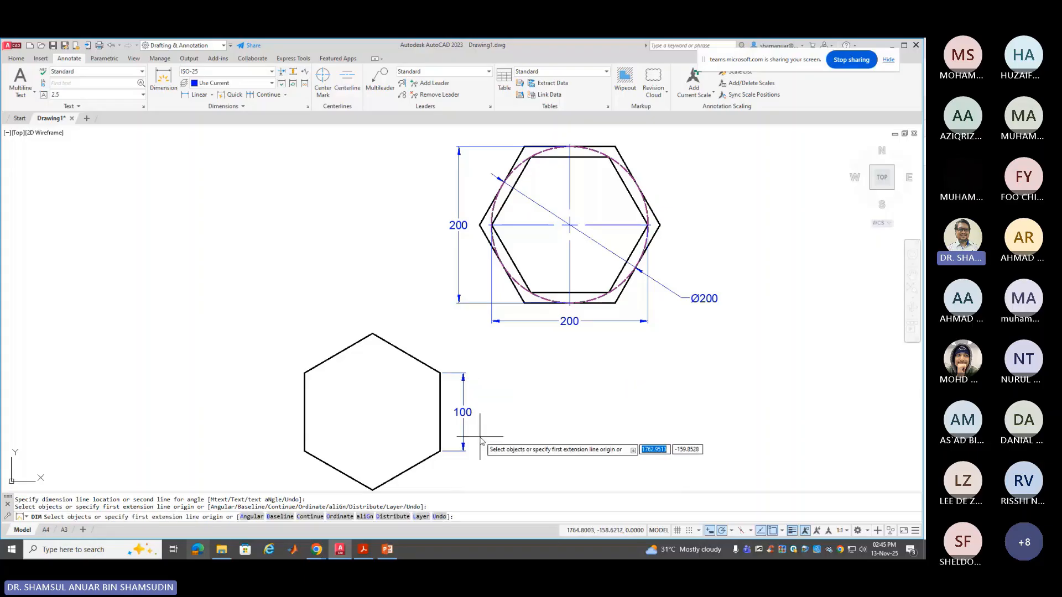
key("Escape")
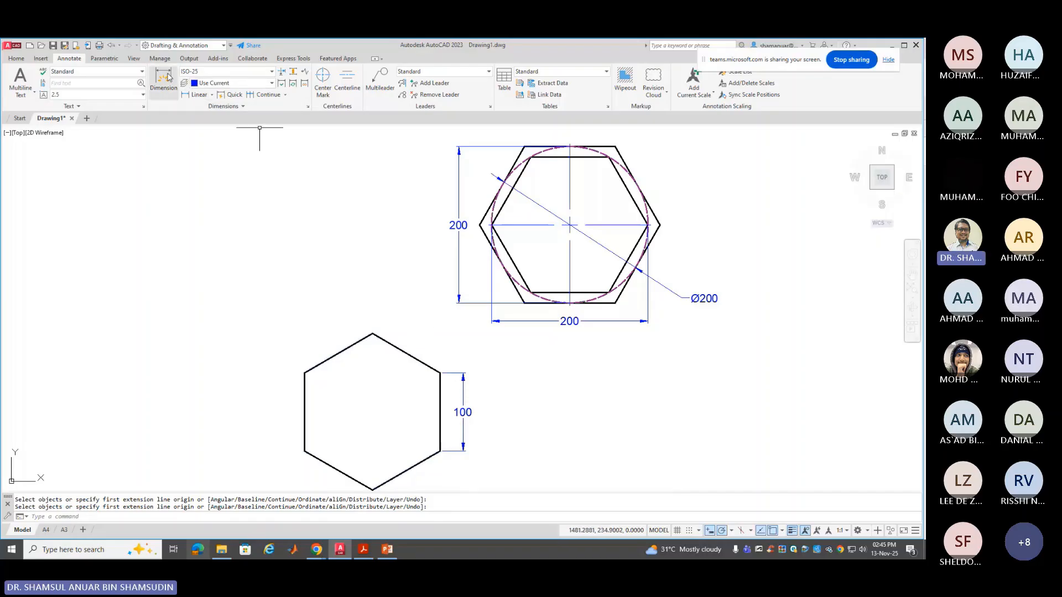
Dimension the lower hexagon's upper-left edge as an aligned 100
left_click(167, 77)
left_click(351, 347)
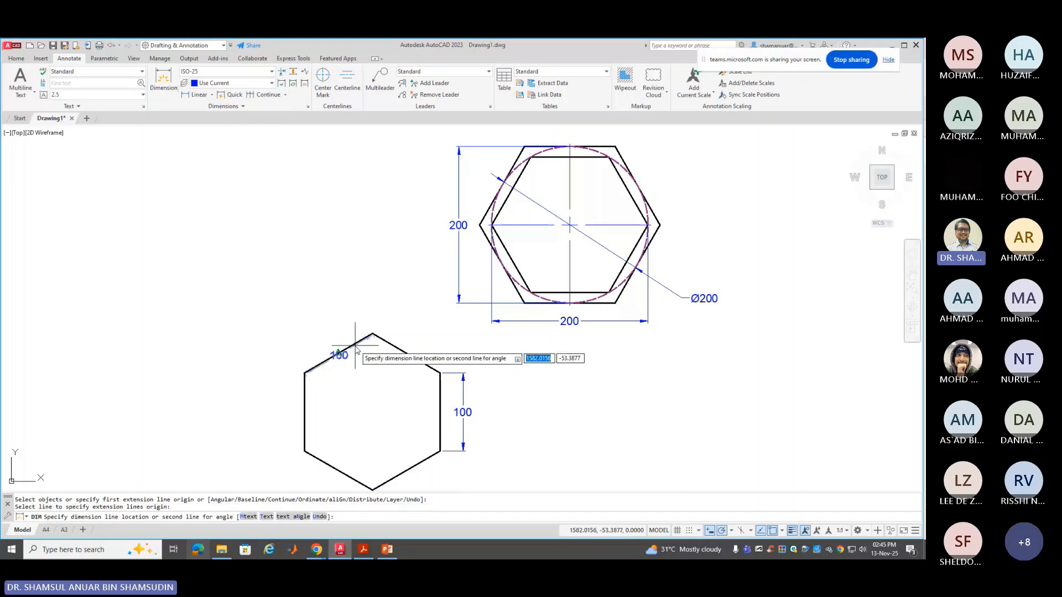
left_click(341, 330)
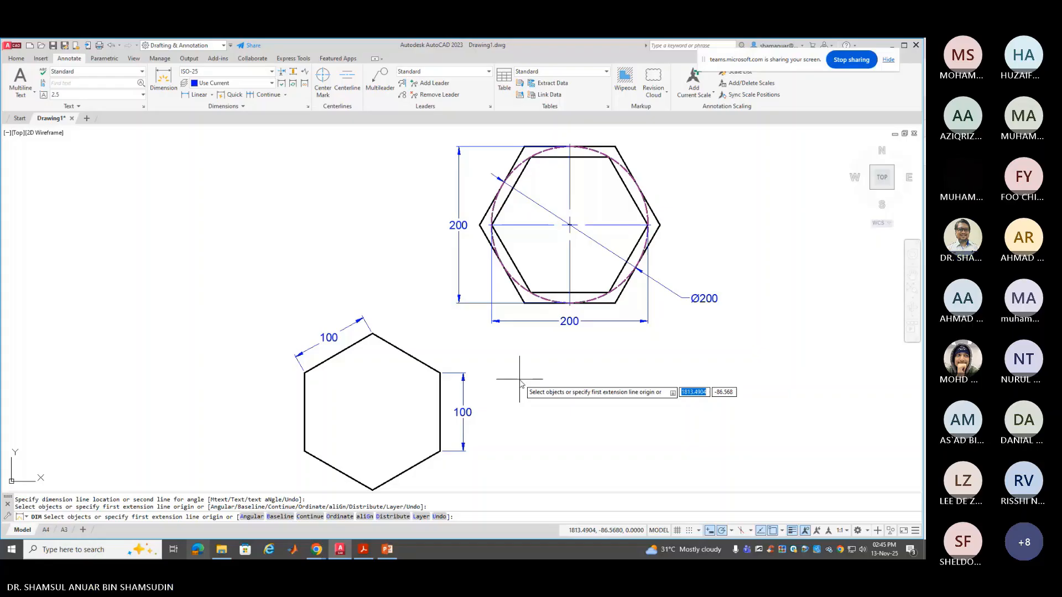
scroll(519, 382, "down", 2)
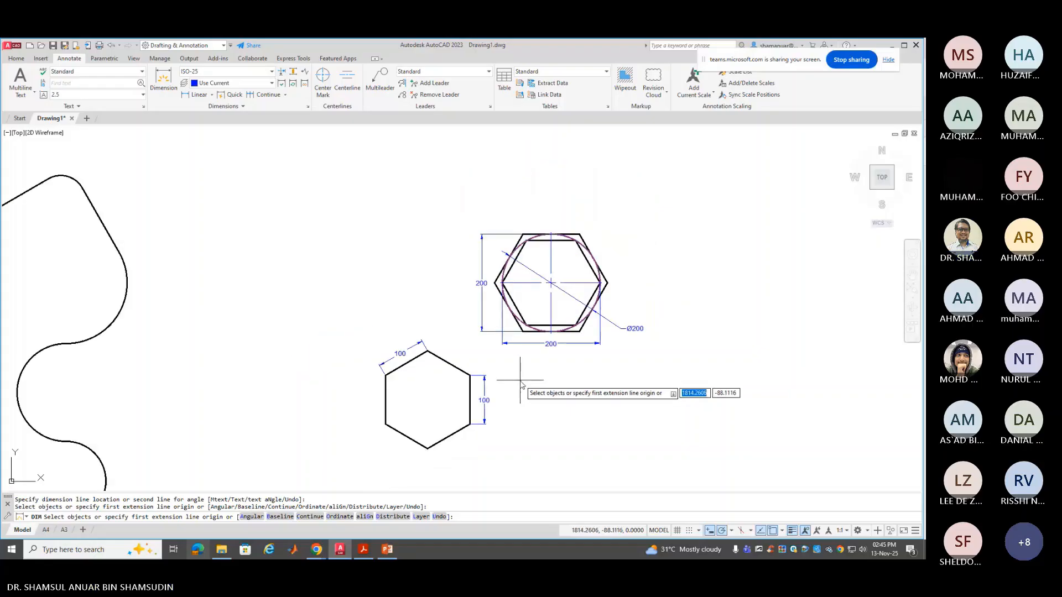
middle_click_drag(520, 382, 764, 326)
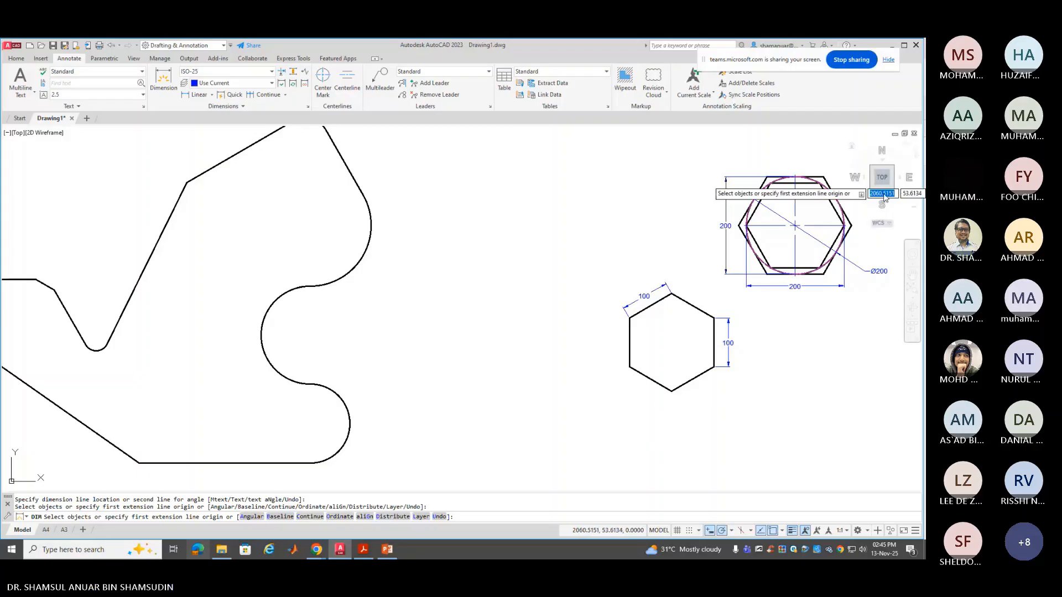
key("Escape")
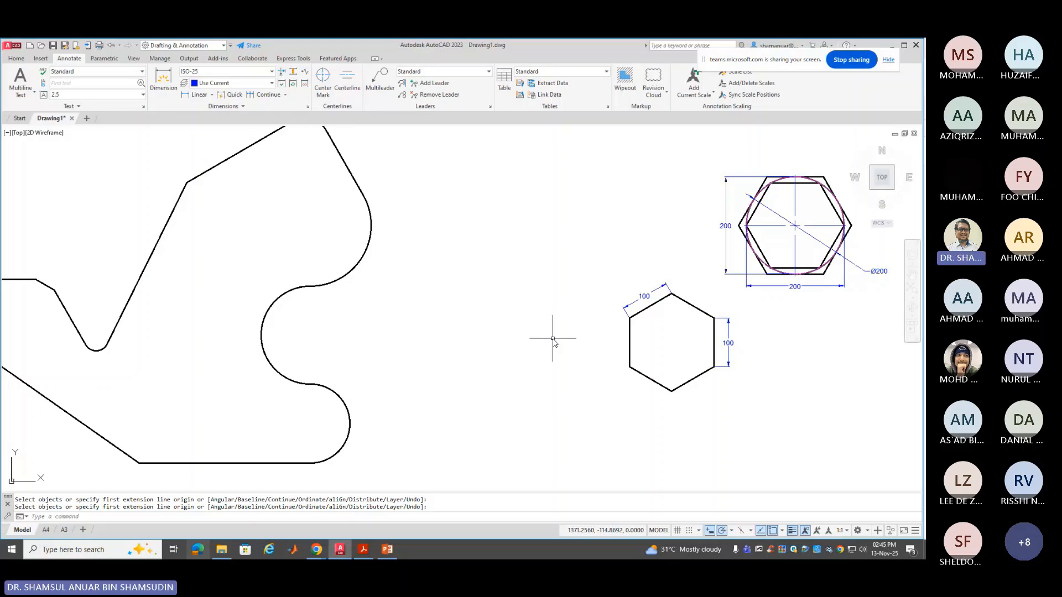
Copy the small hexagon from its bottom vertex into the bracket outline's upper area
left_click(16, 58)
left_click(131, 84)
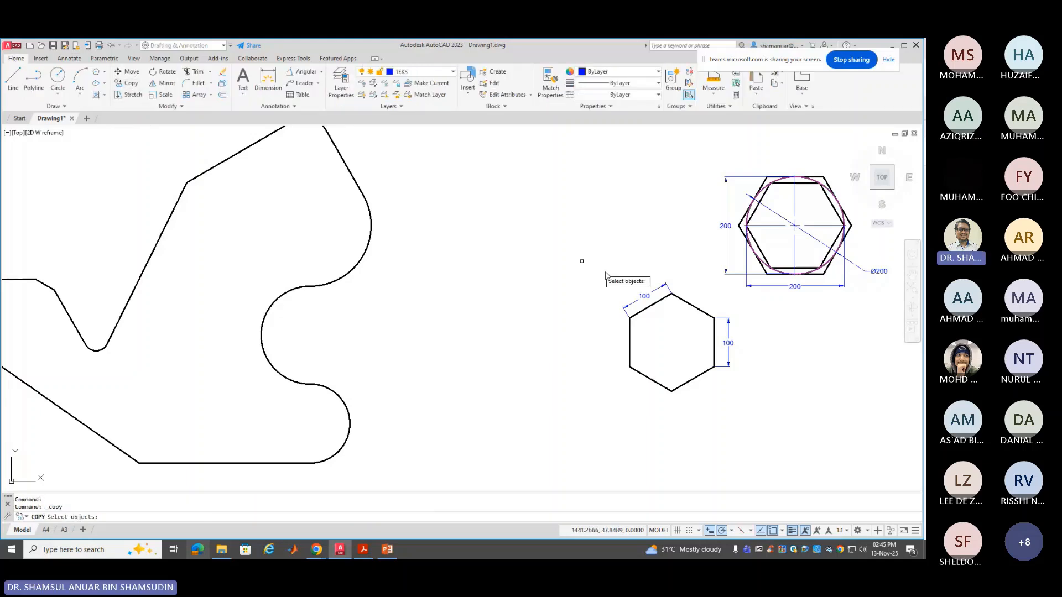
left_click(628, 343)
key("Return")
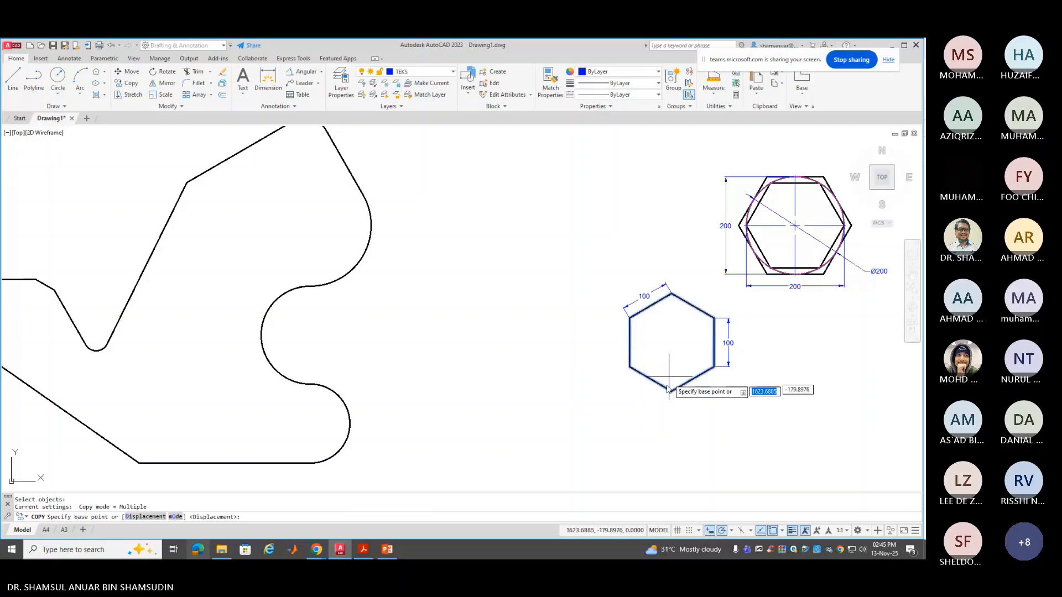
left_click(670, 391)
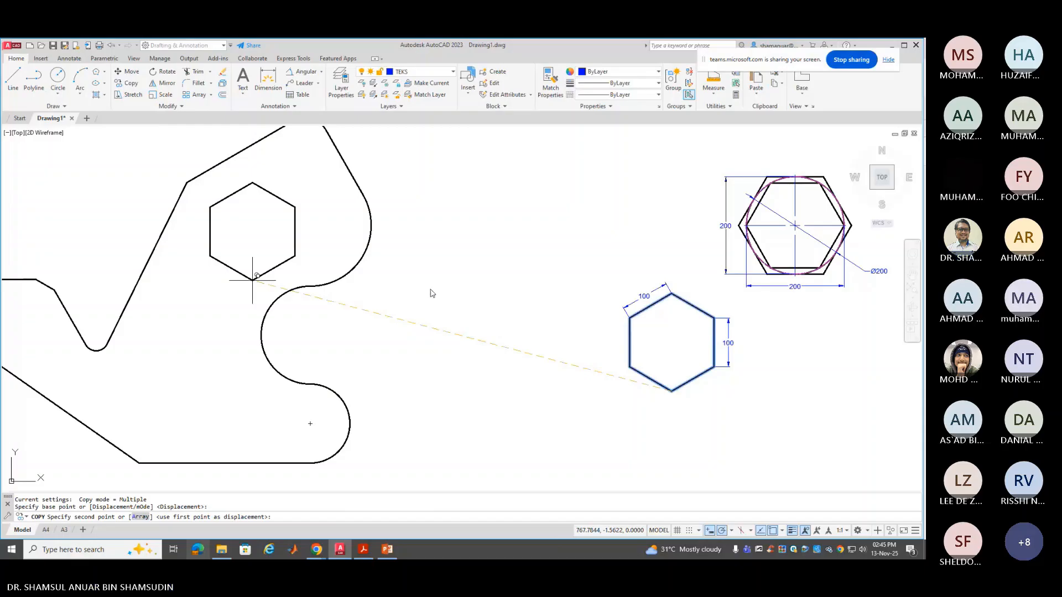
left_click(252, 280)
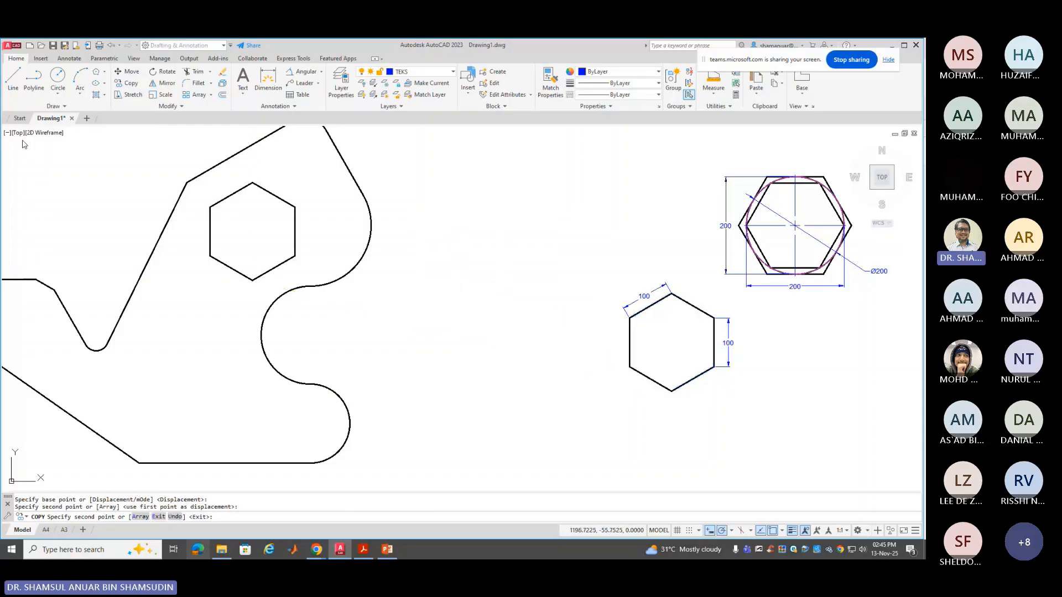
key("Escape")
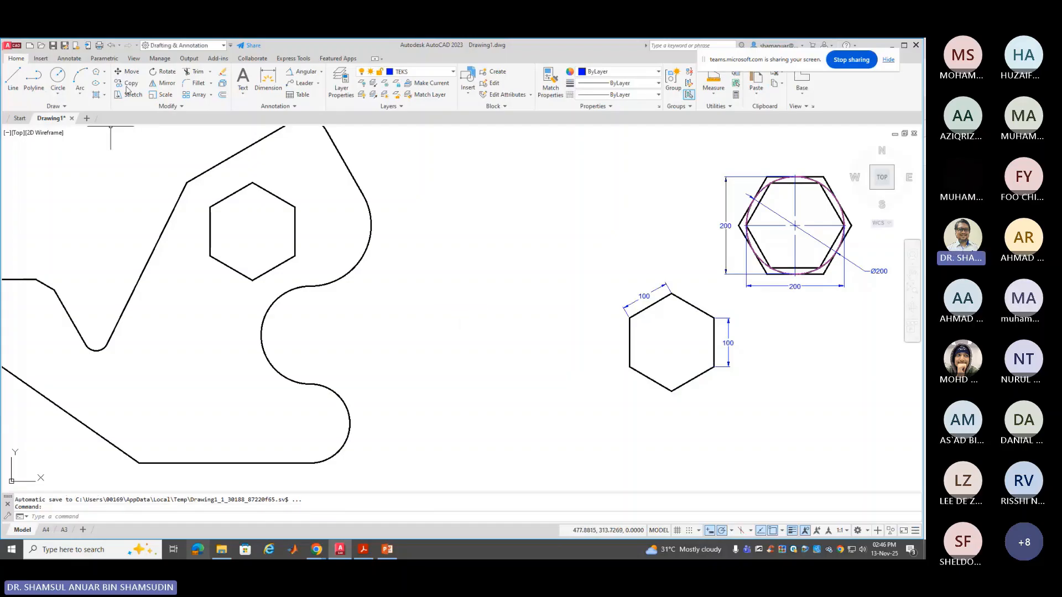
Rotate the copied hexagon 30 degrees about its pivot
left_click(164, 72)
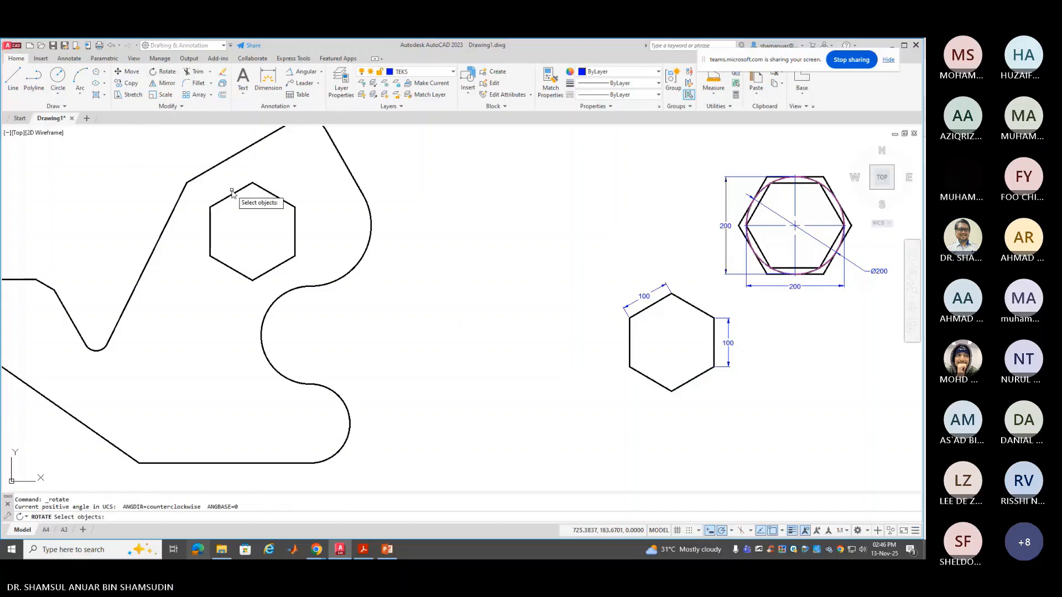
left_click(232, 192)
key("Return")
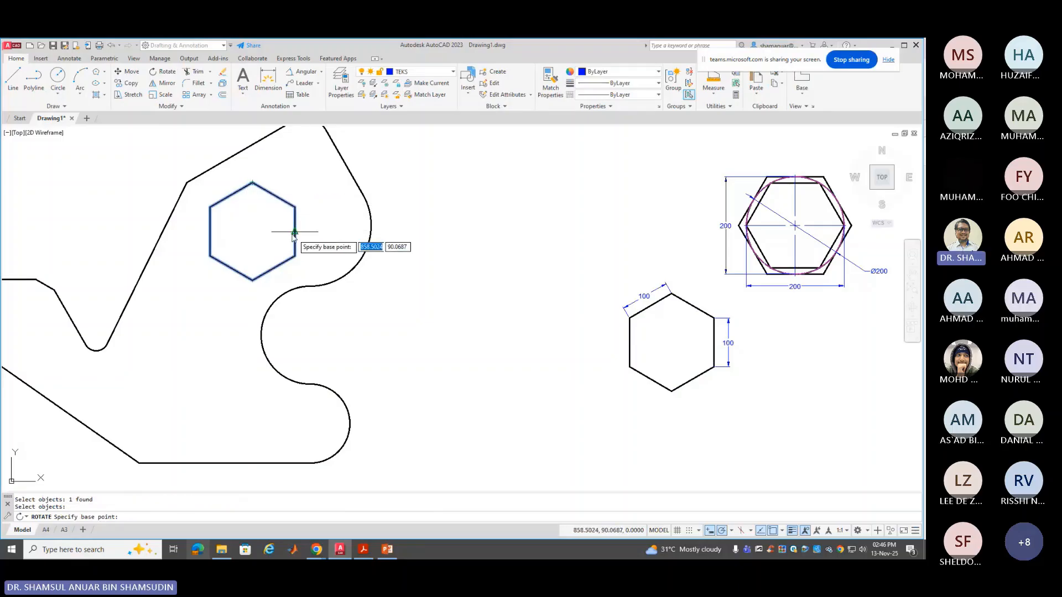
left_click(253, 232)
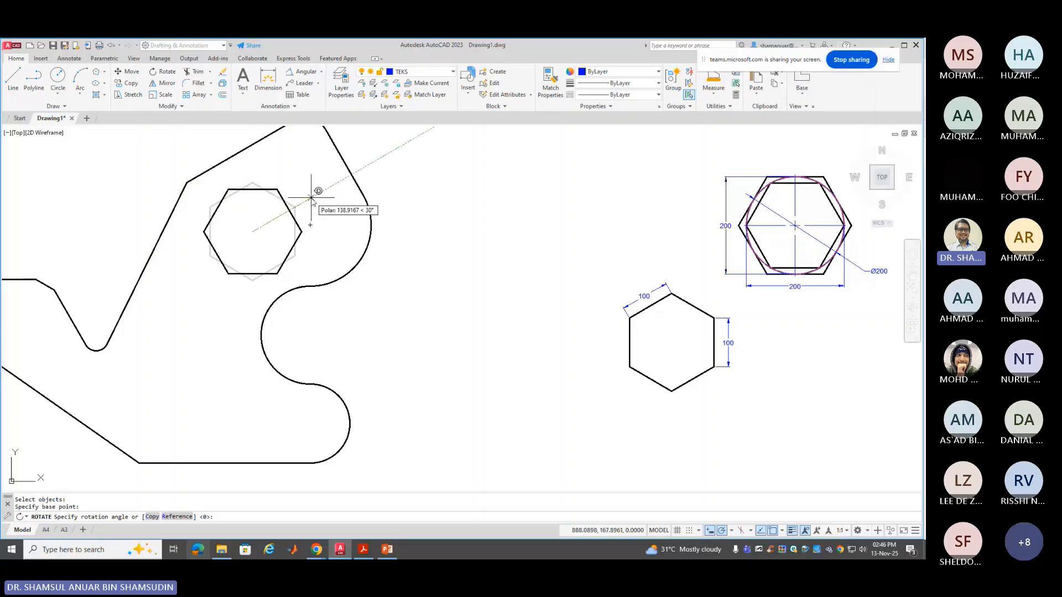
left_click(311, 197)
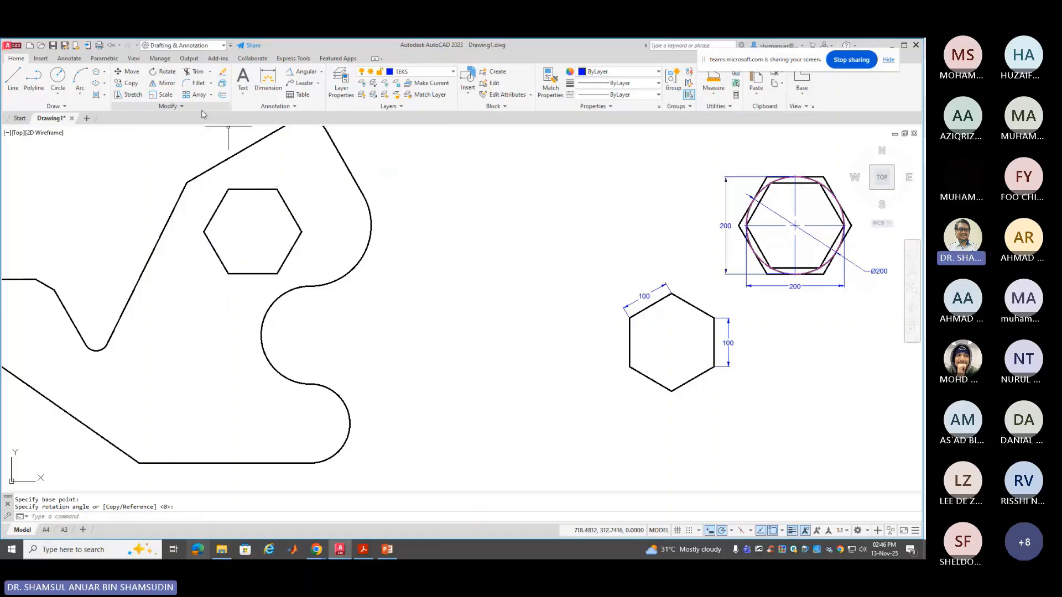
Begin a second rotation of the hexagon, pivoting about its centre
left_click(163, 71)
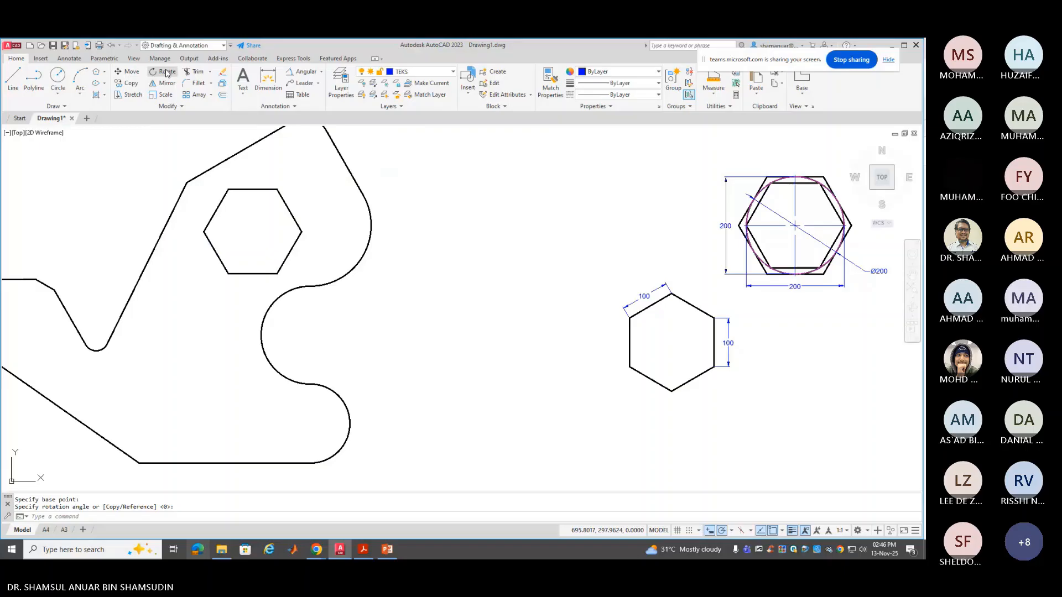
left_click(261, 190)
key("Return")
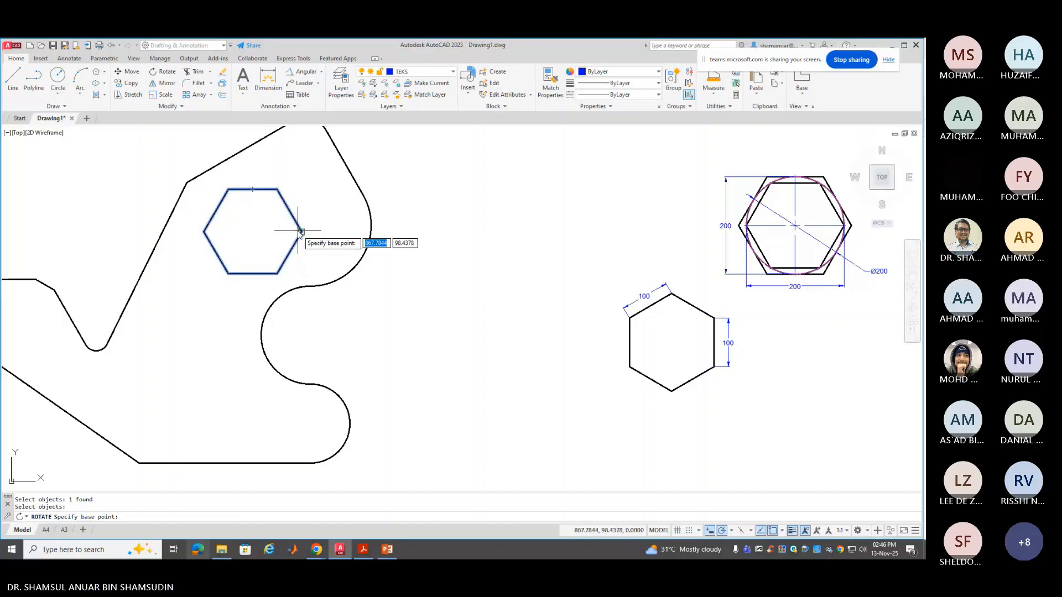
left_click(253, 231)
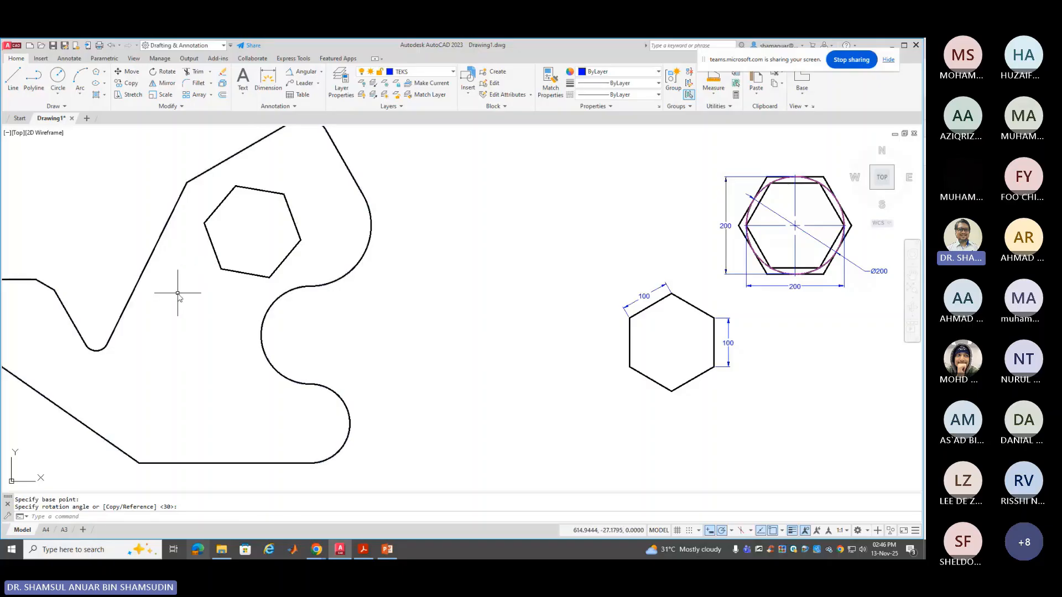
Draw a circle centred on the bracket's lower rounded end
middle_click_drag(178, 295, 362, 296)
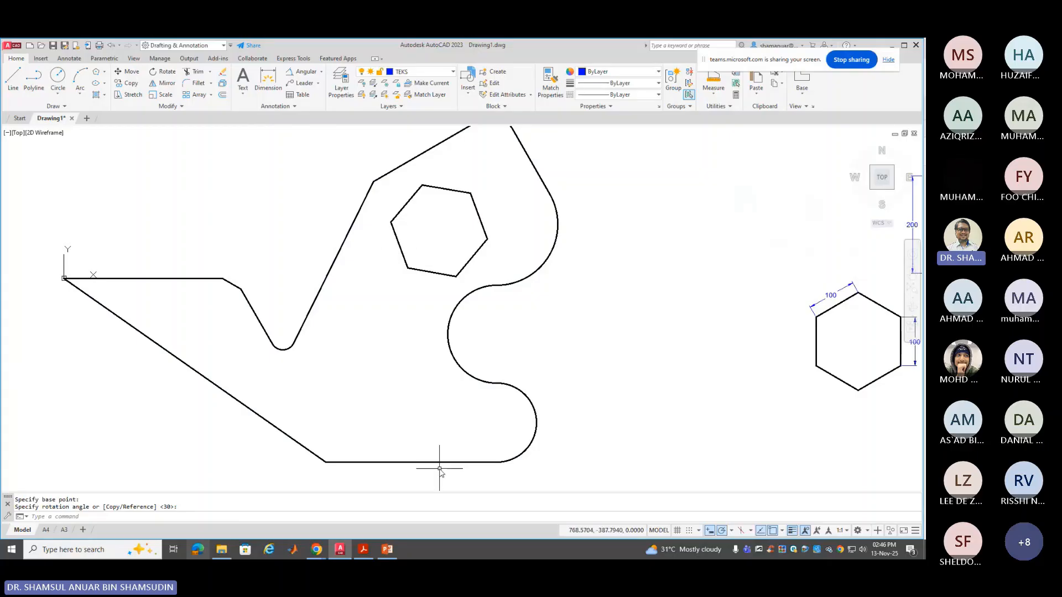
left_click(58, 77)
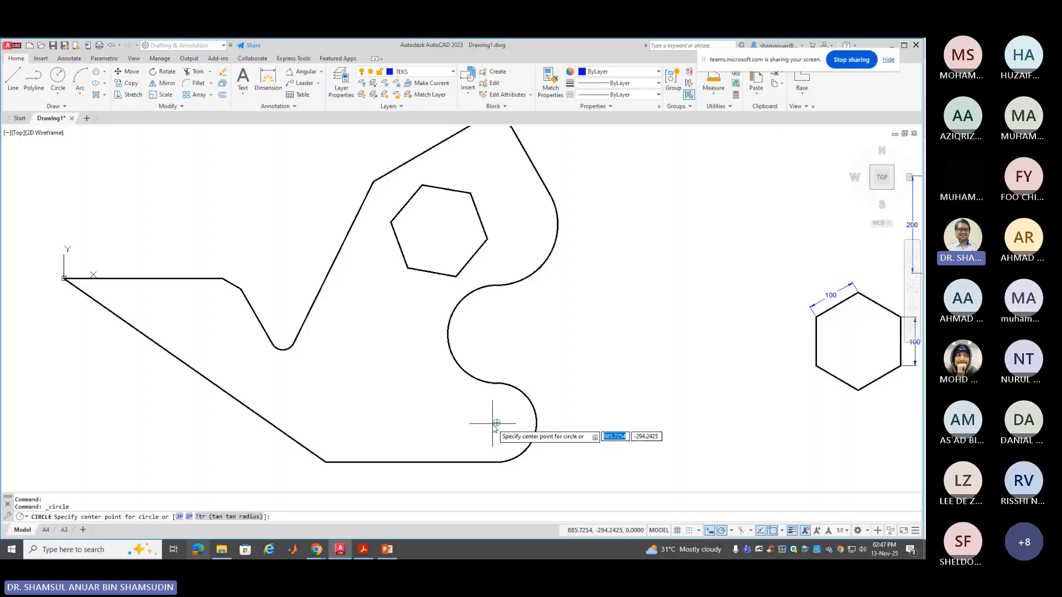
left_click(497, 423)
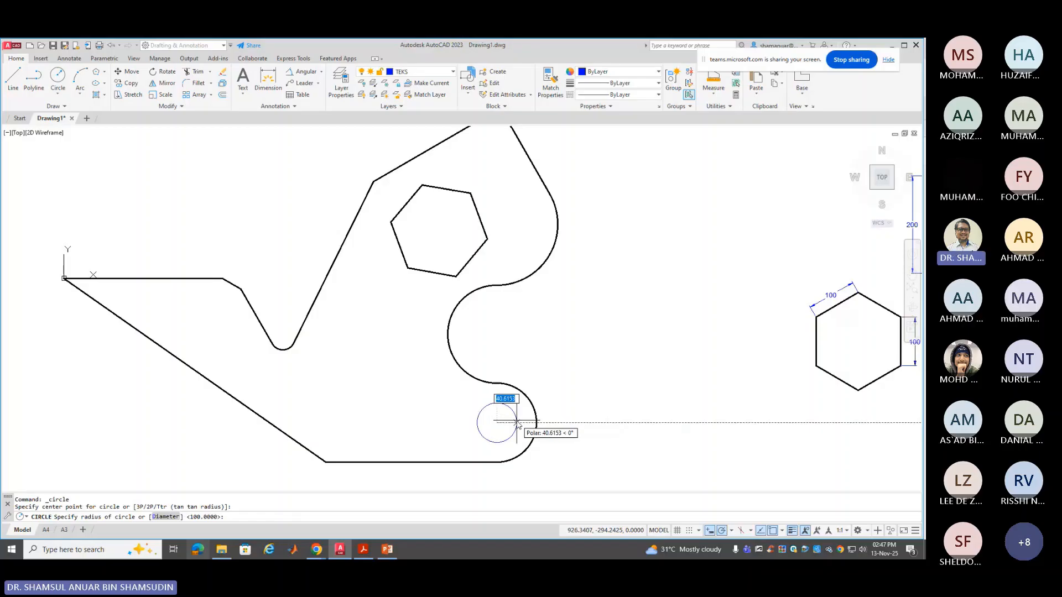
left_click(517, 423)
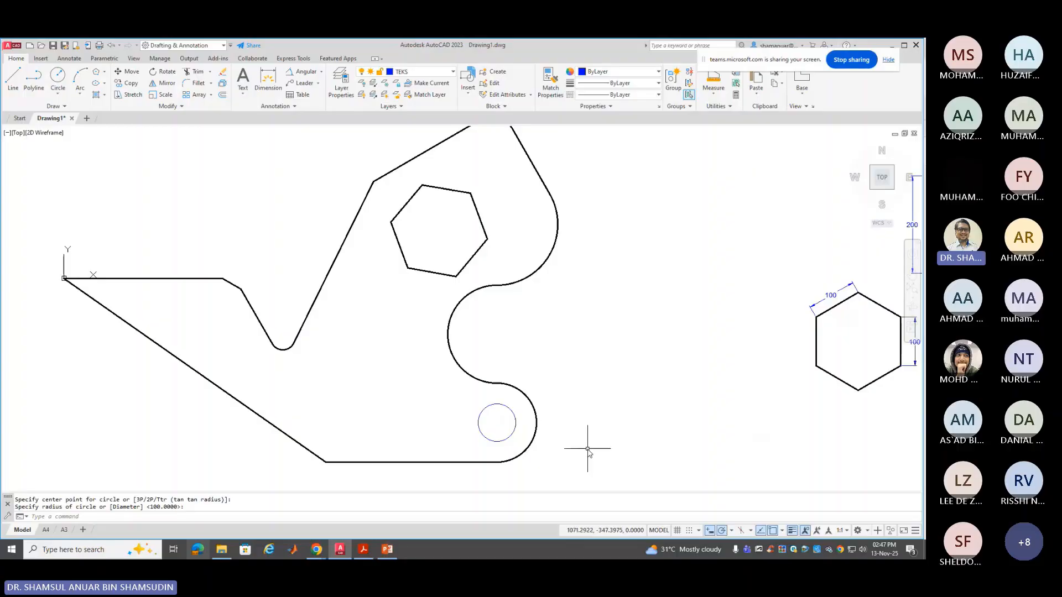
Move the hole circle to layer OBJ2 and show its full properties
left_click(515, 415)
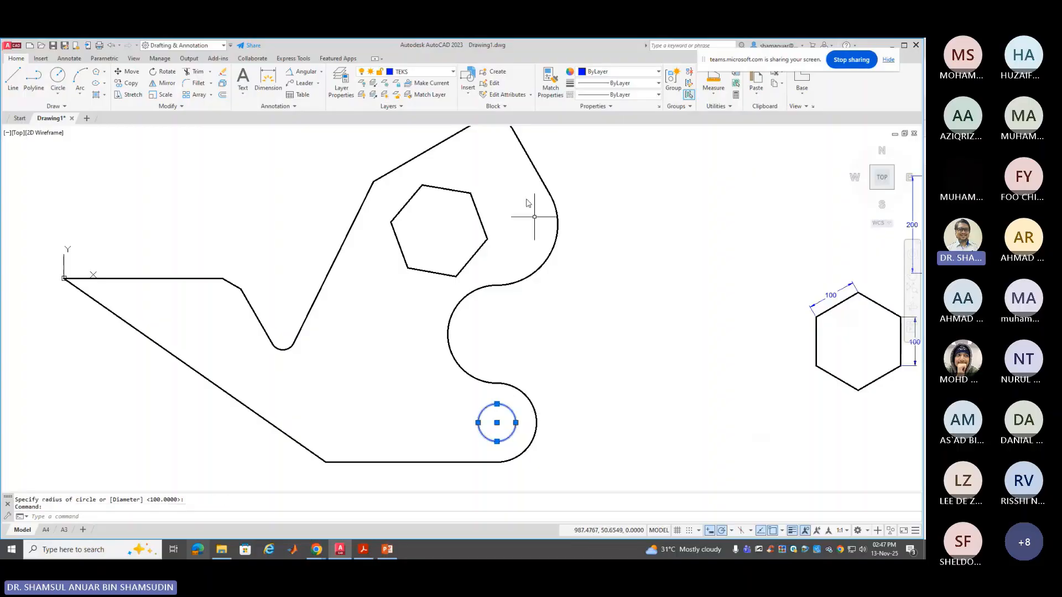
left_click(448, 73)
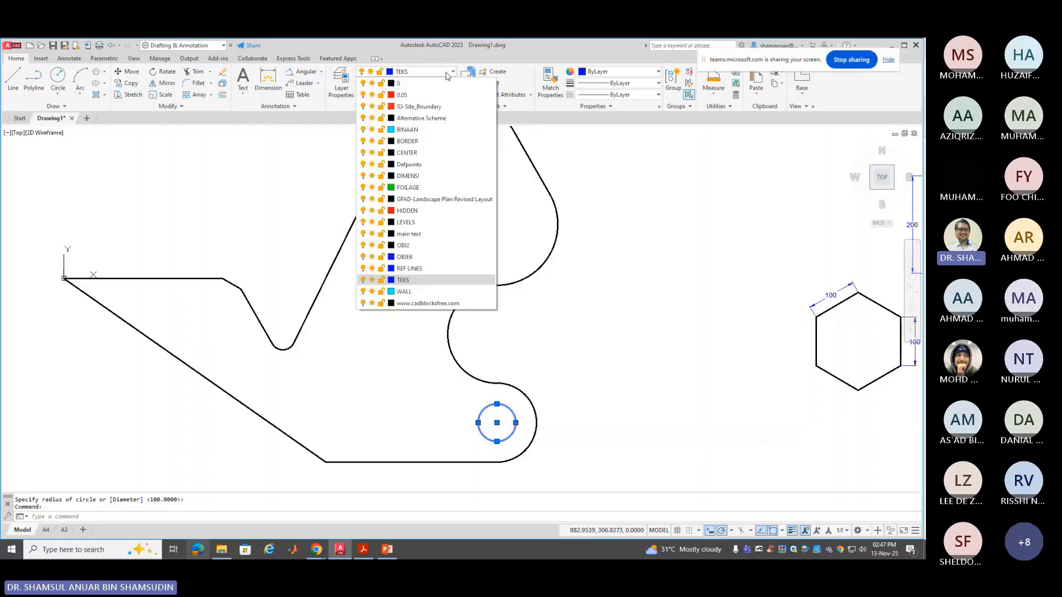
left_click(435, 249)
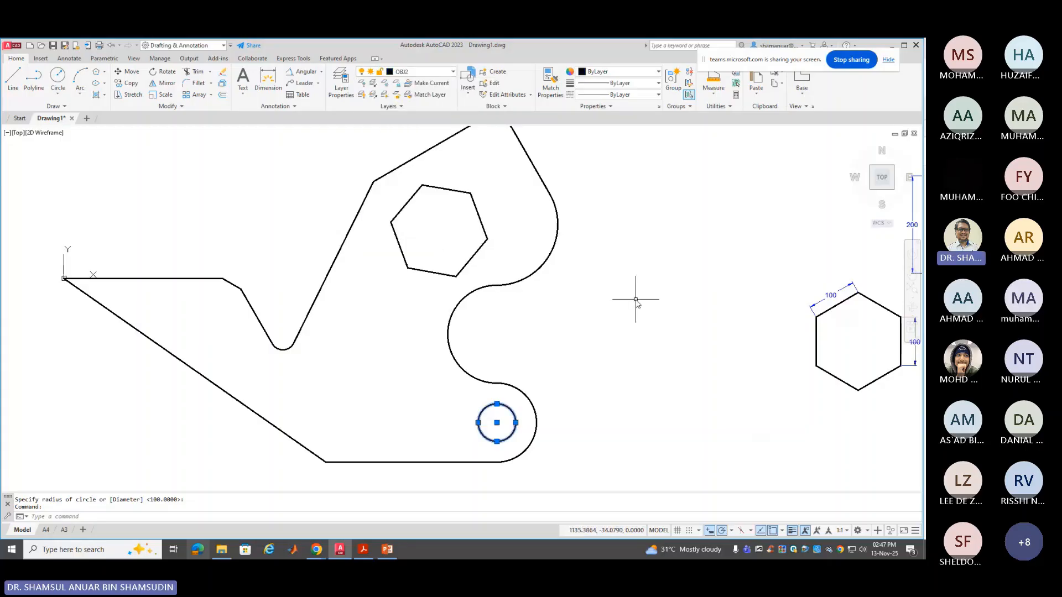
key("Escape")
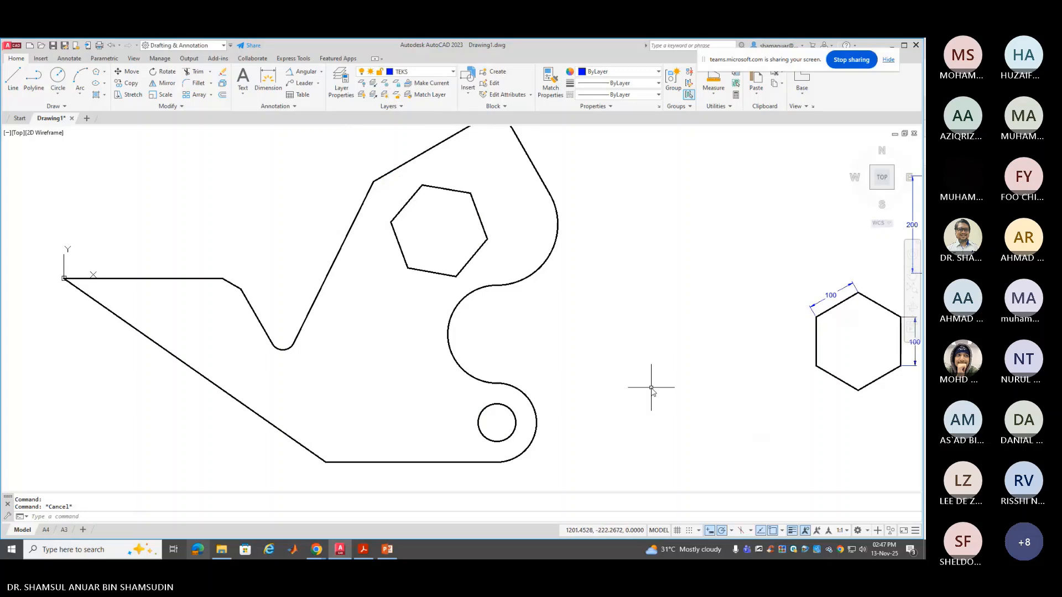
left_click(513, 410)
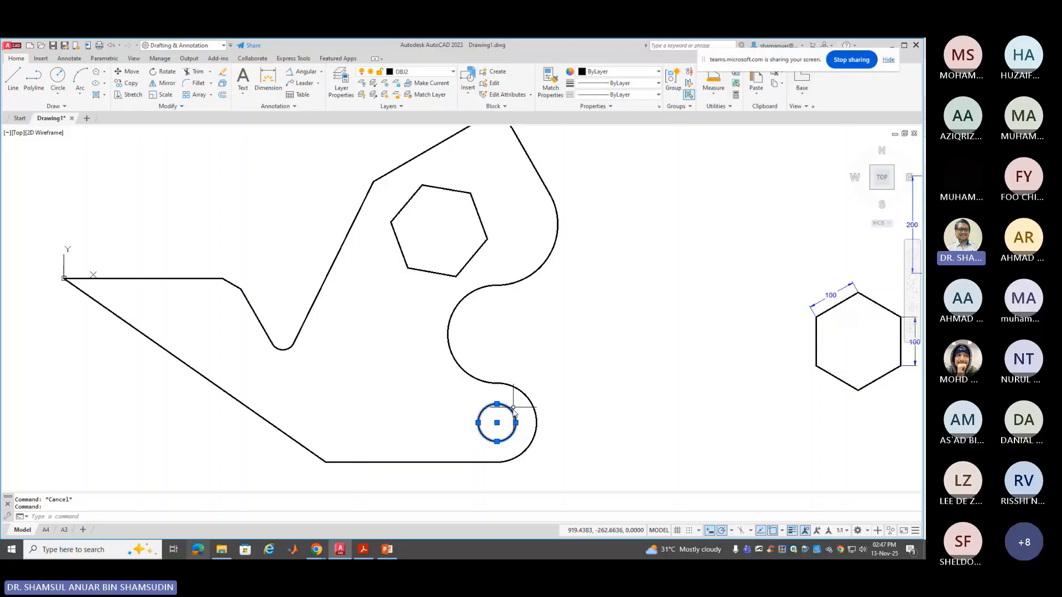
right_click(513, 408)
left_click(539, 394)
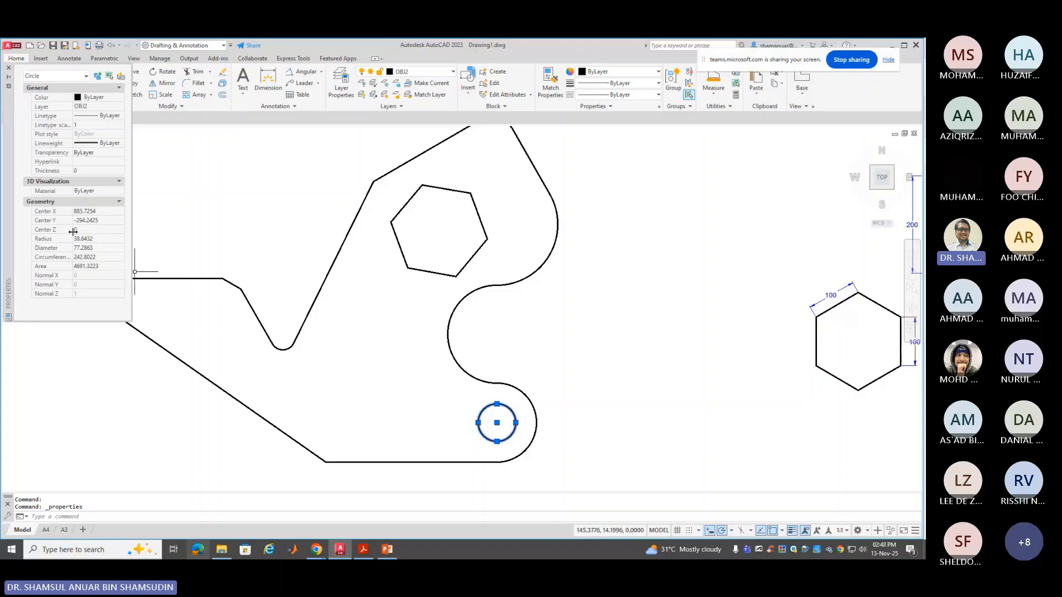
Enter radius 50 for the hole circle in Properties, making its diameter 100
left_click(102, 239)
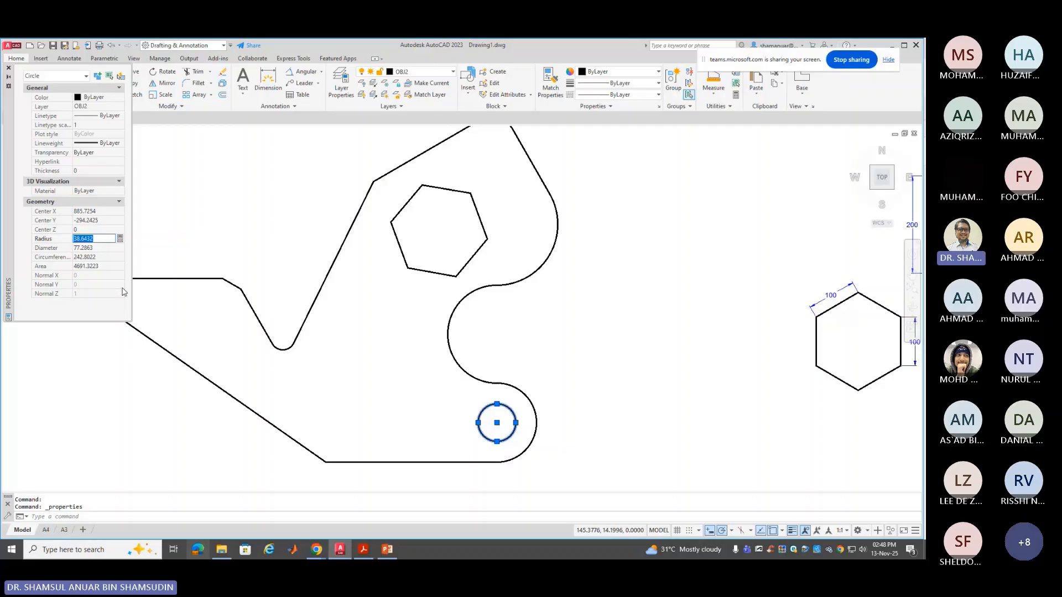
type("50")
key("Return")
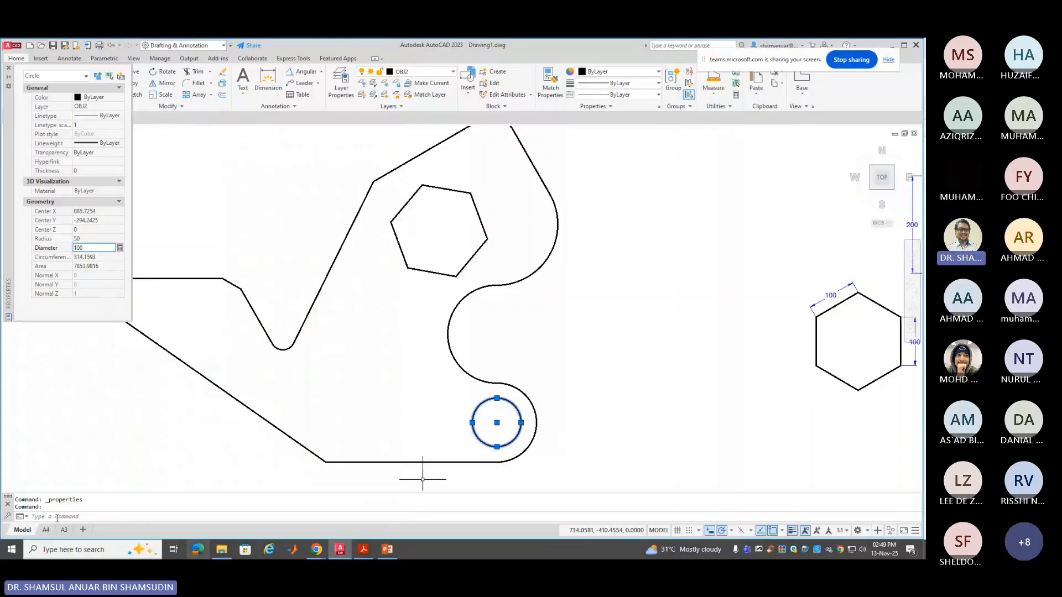
left_click(66, 553)
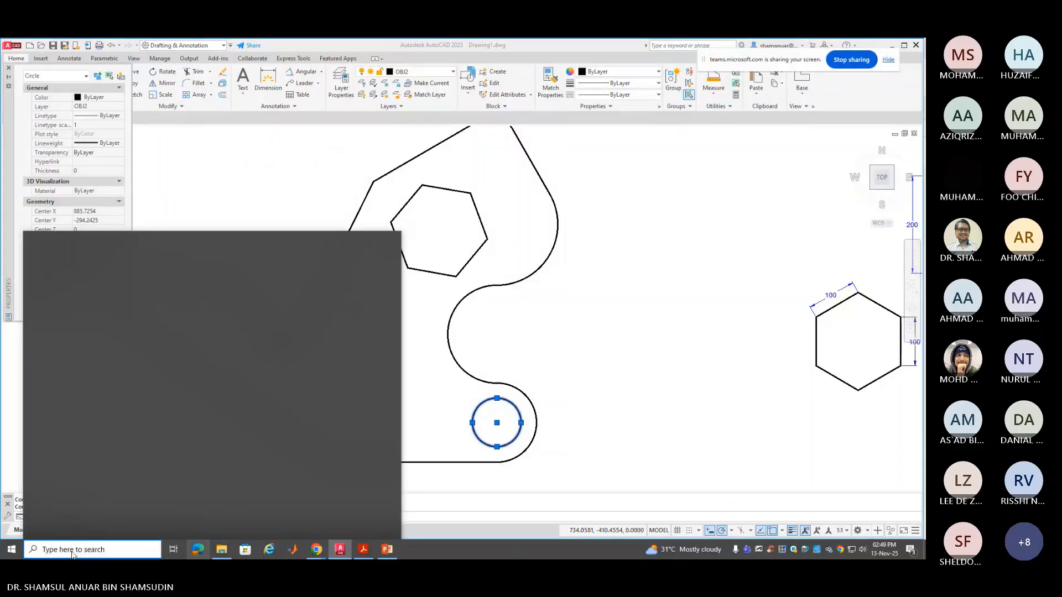
Launch Calculator and compute π × 50² = 7,853.98
type("CAL")
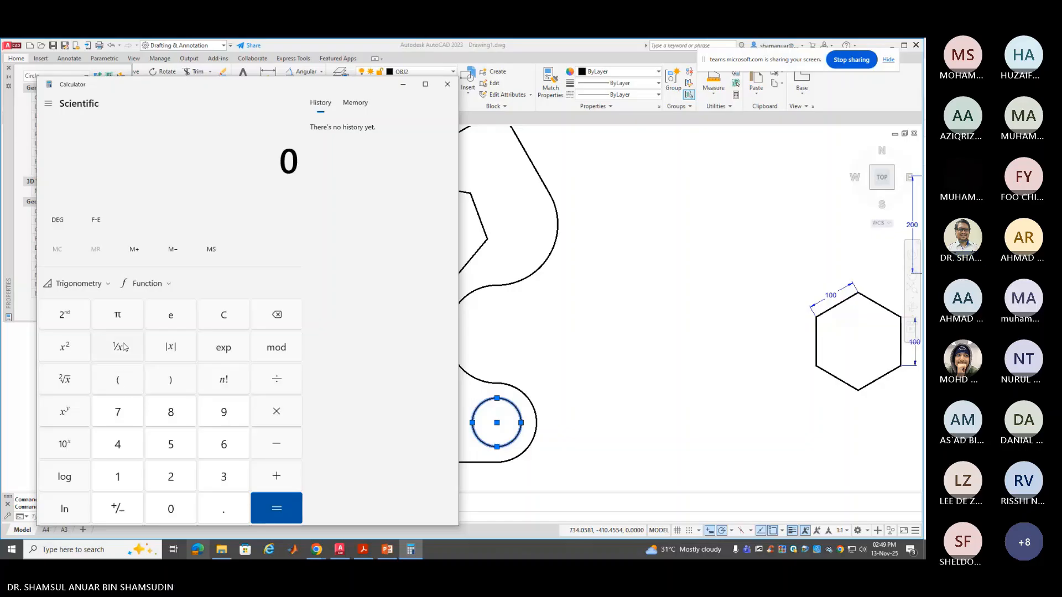
left_click(118, 315)
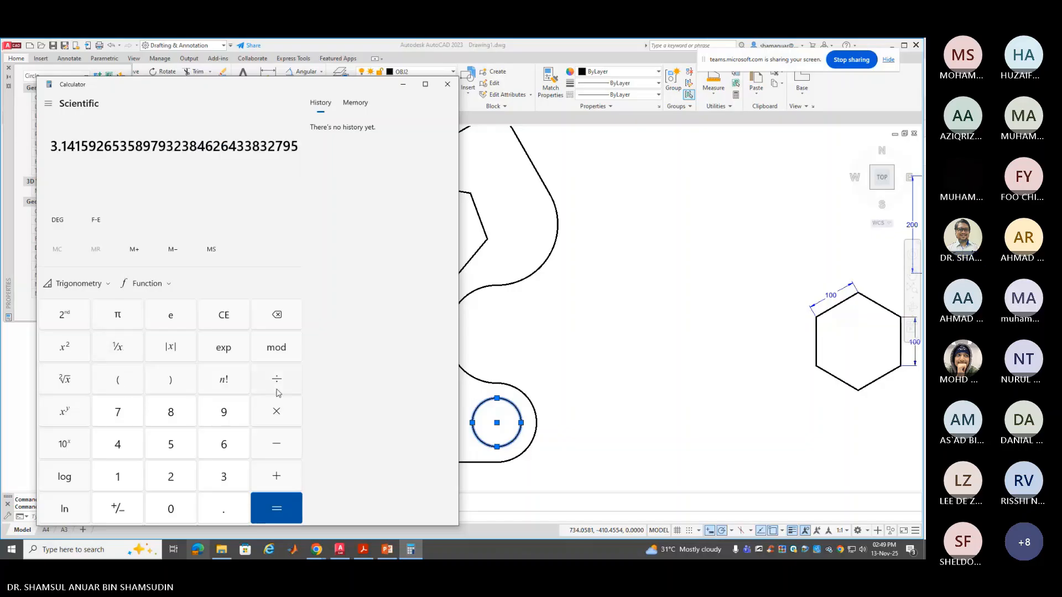
left_click(284, 412)
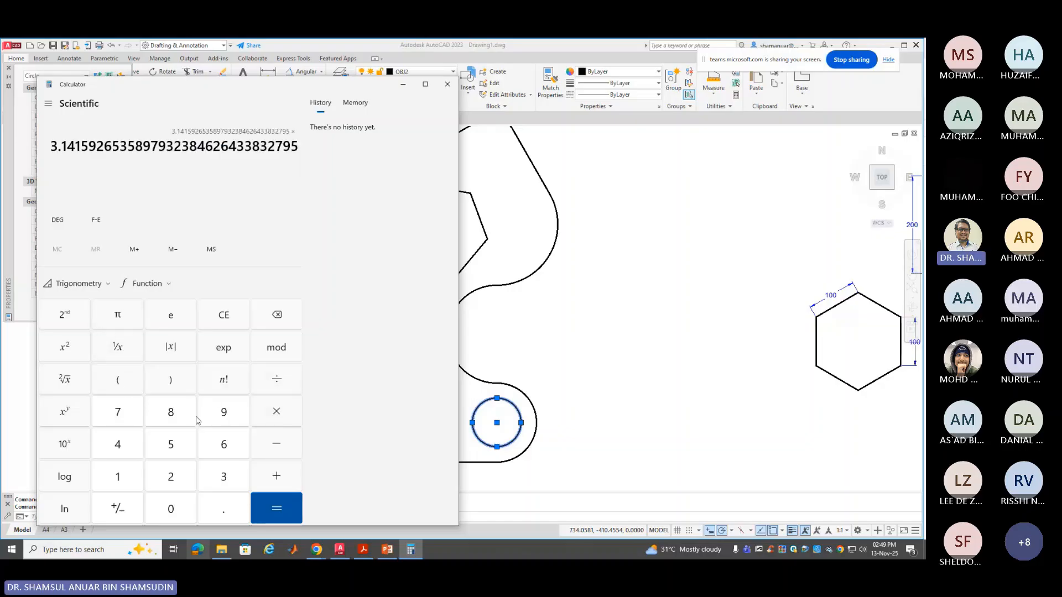
left_click(168, 449)
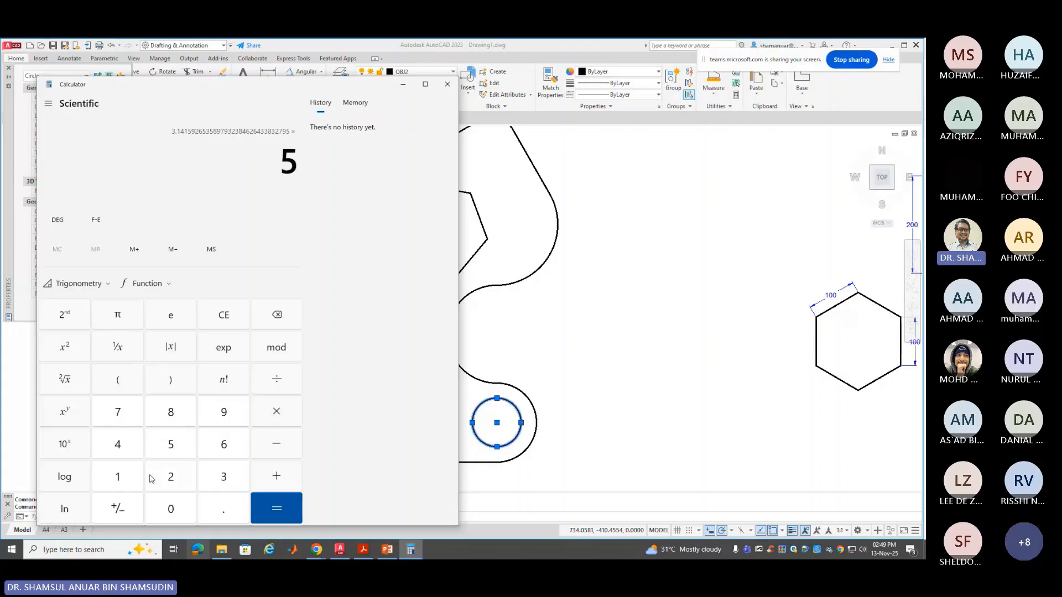
left_click(168, 509)
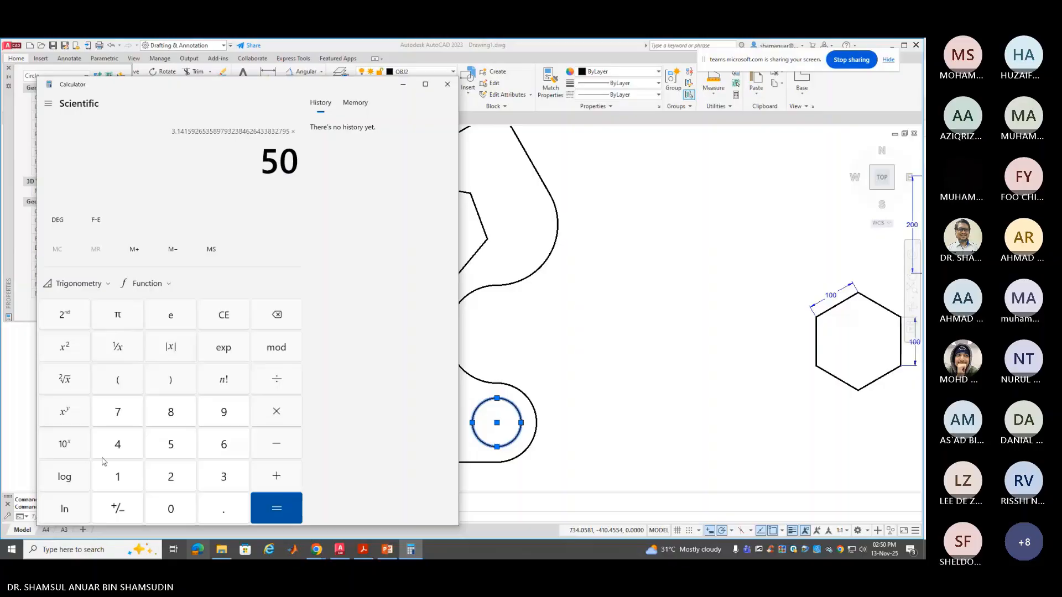
left_click(73, 351)
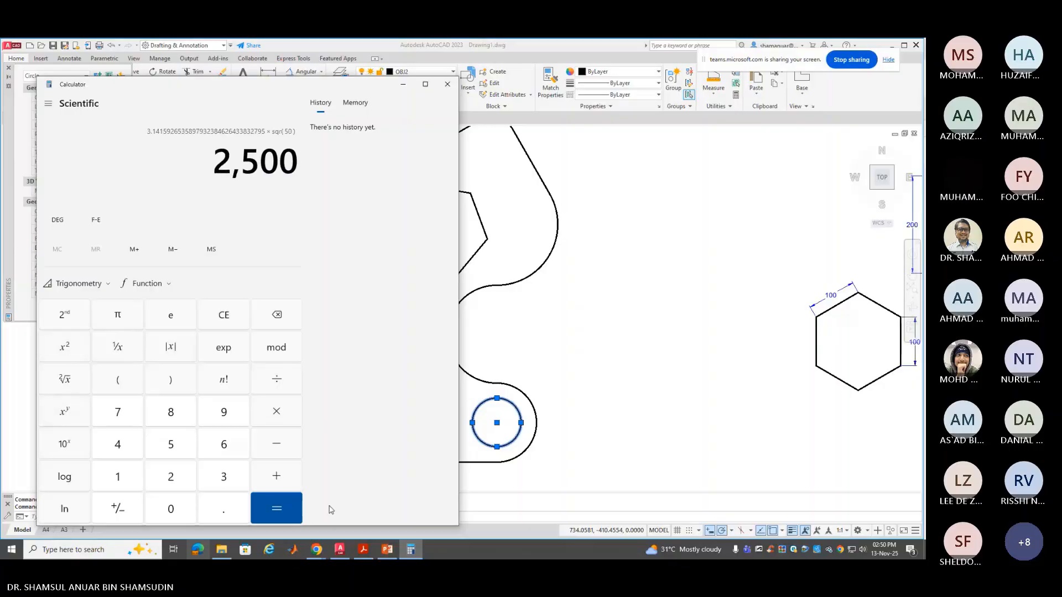
left_click(277, 509)
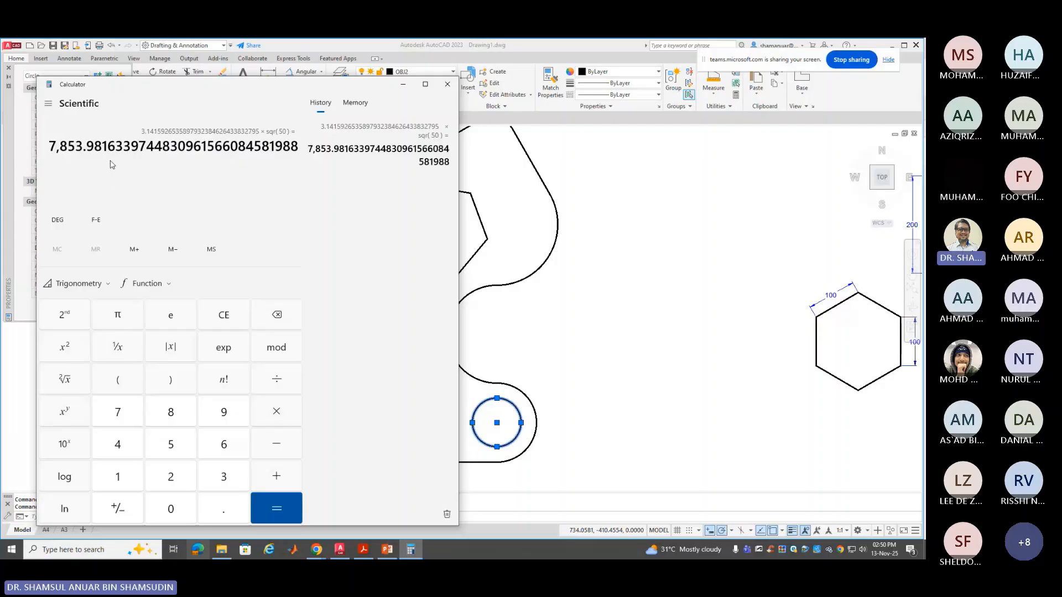
left_click_drag(148, 86, 355, 141)
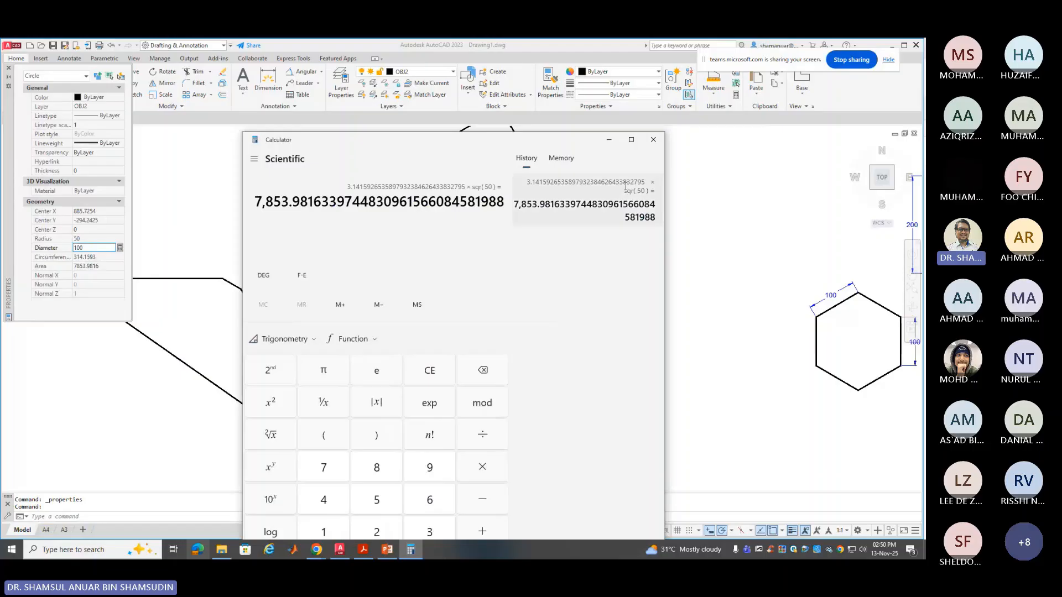
Change the hole circle's radius to 35, then 40 (diameter 80), and close Properties
left_click(612, 142)
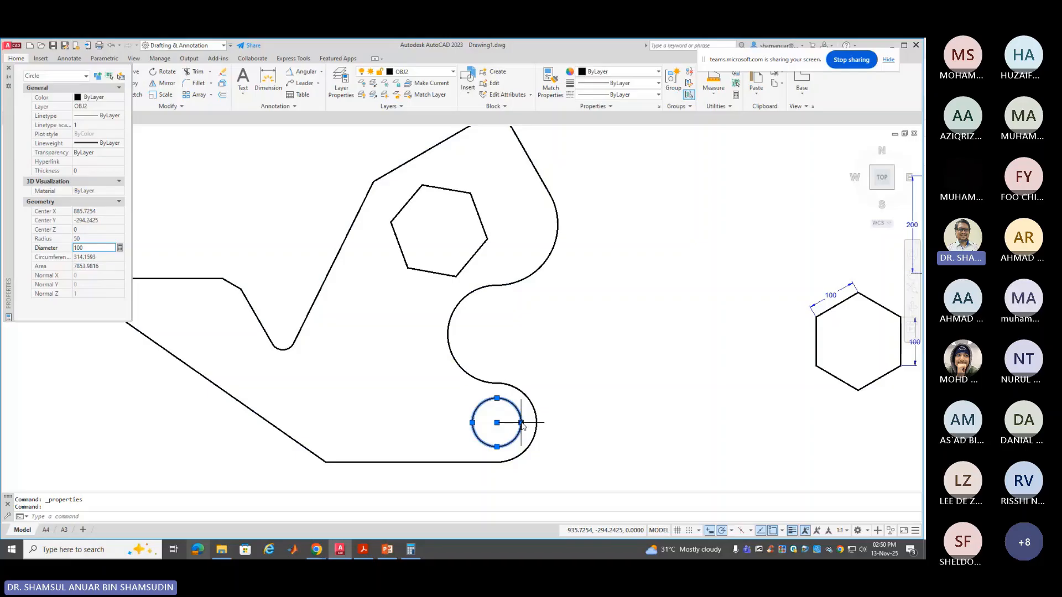
left_click(86, 238)
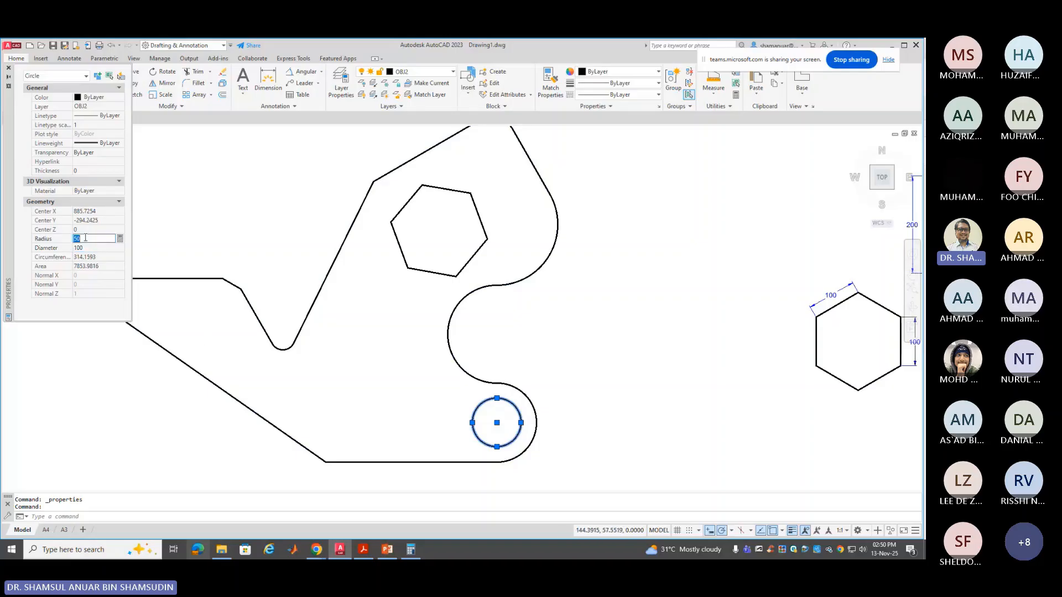
type("35")
left_click(91, 246)
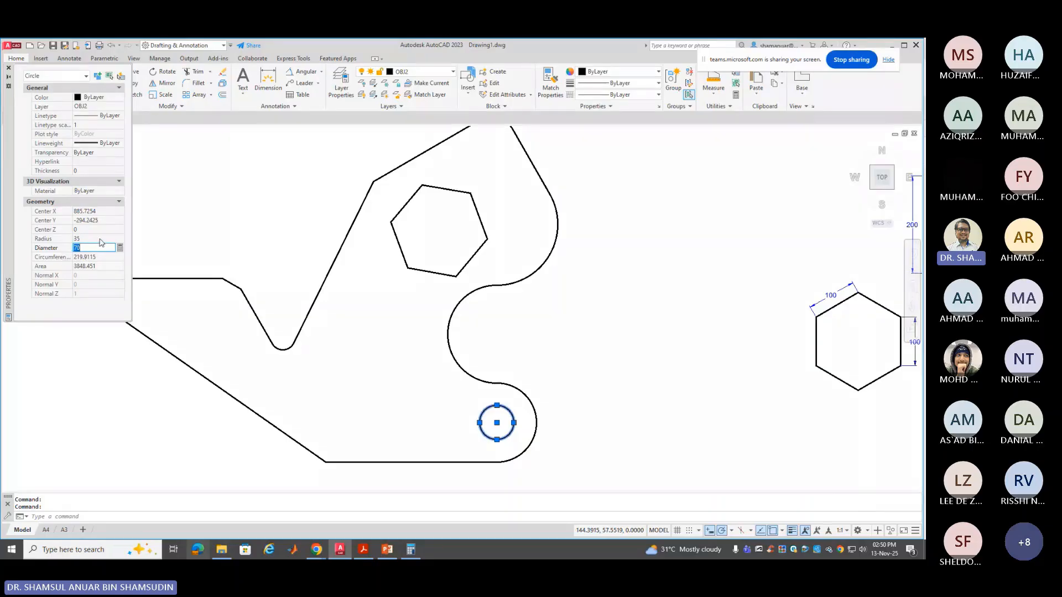
left_click(100, 239)
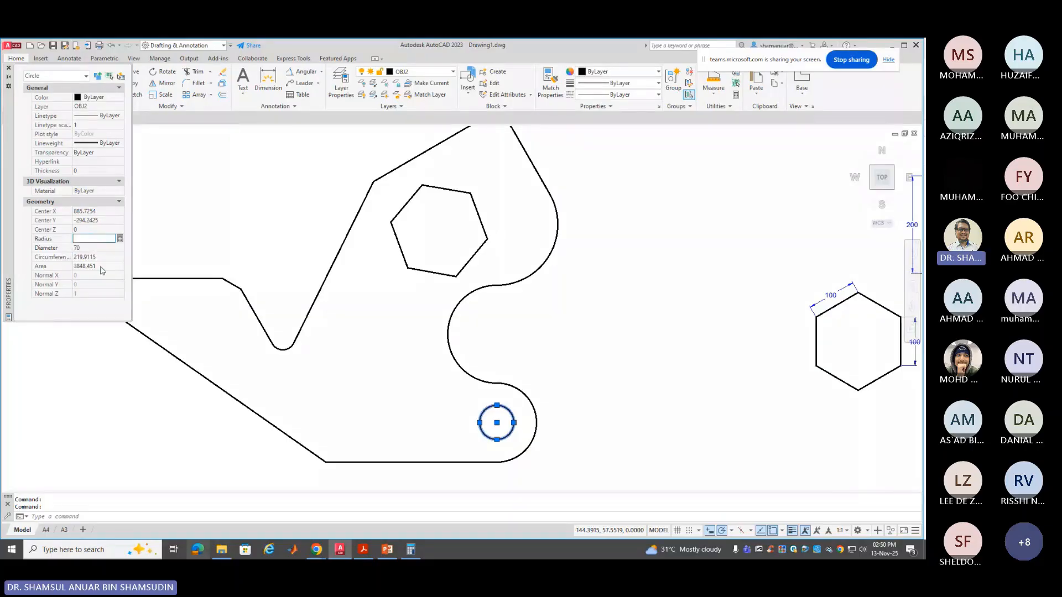
type("40")
key("Tab")
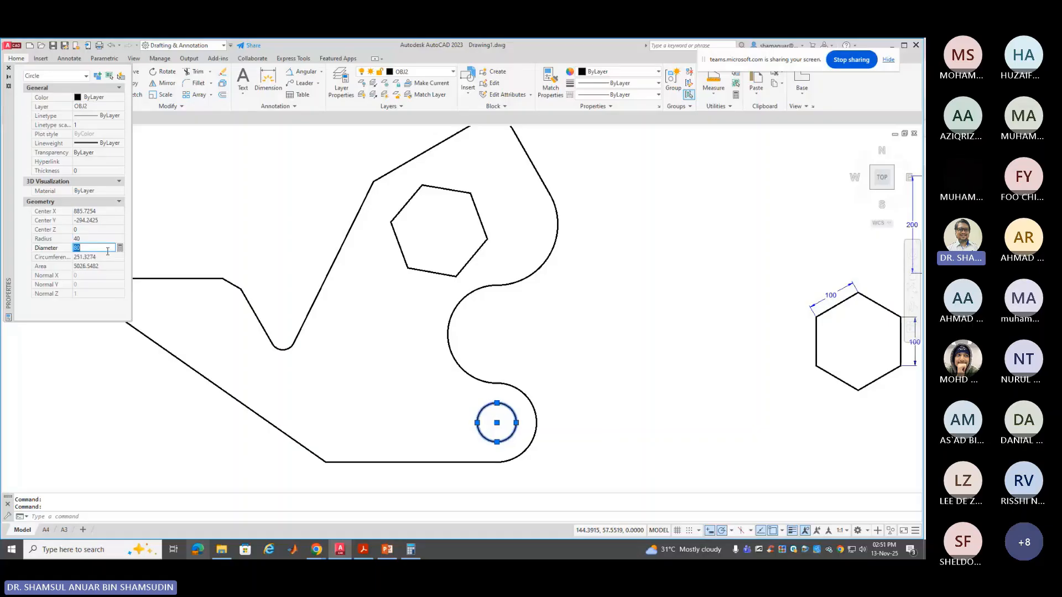
left_click(8, 69)
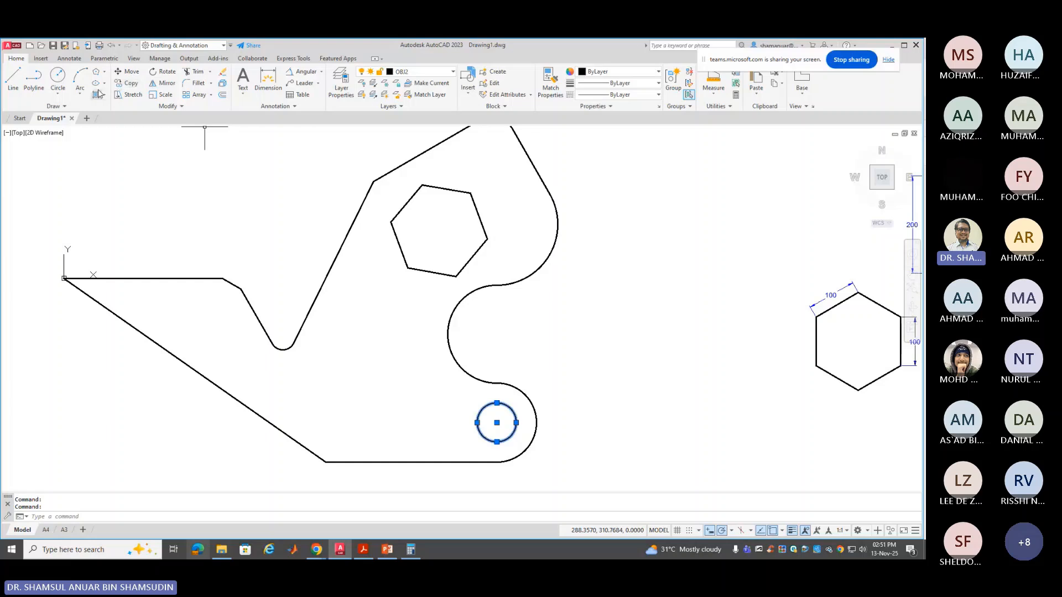
Draw a rectangle to the right of the bracket
left_click(104, 71)
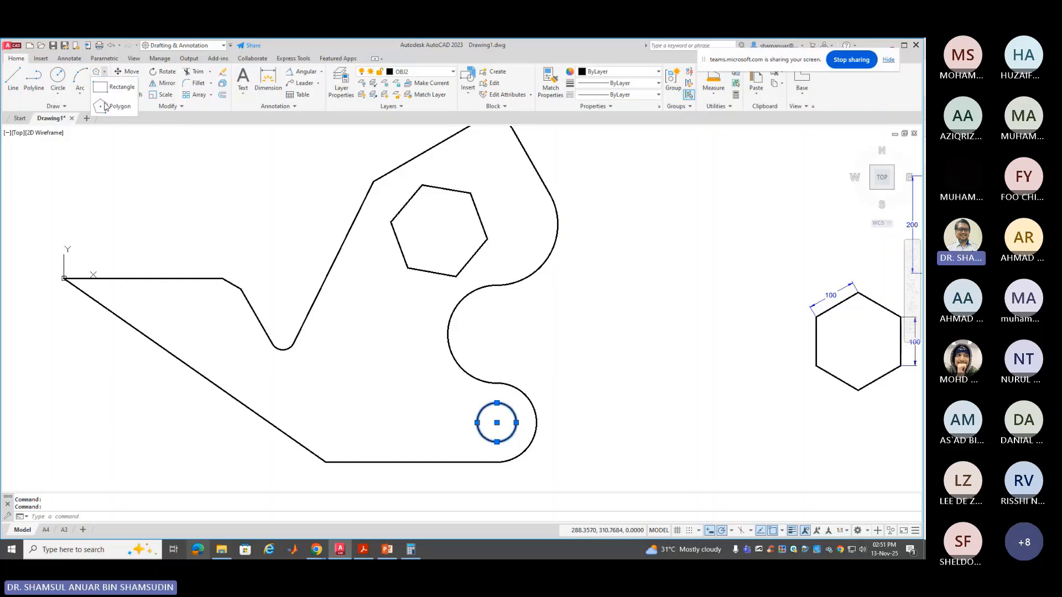
left_click(115, 87)
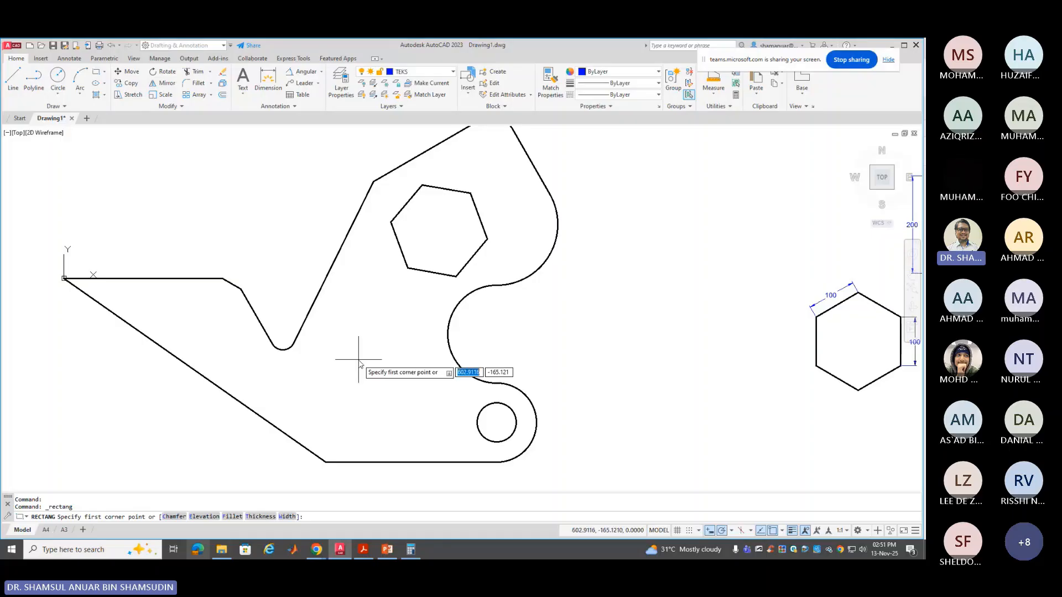
left_click(672, 225)
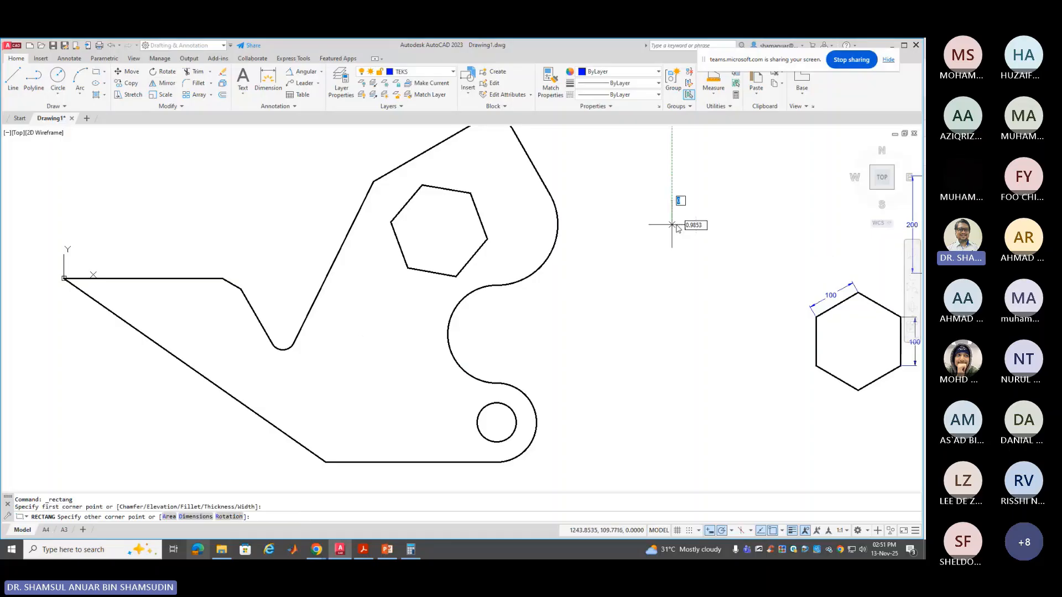
left_click(742, 286)
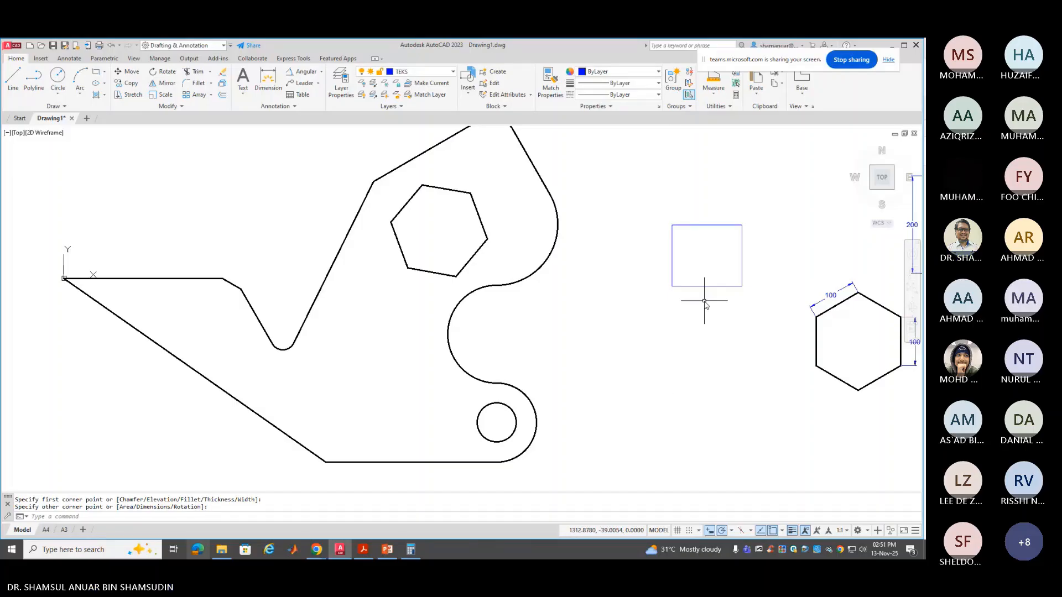
left_click(96, 71)
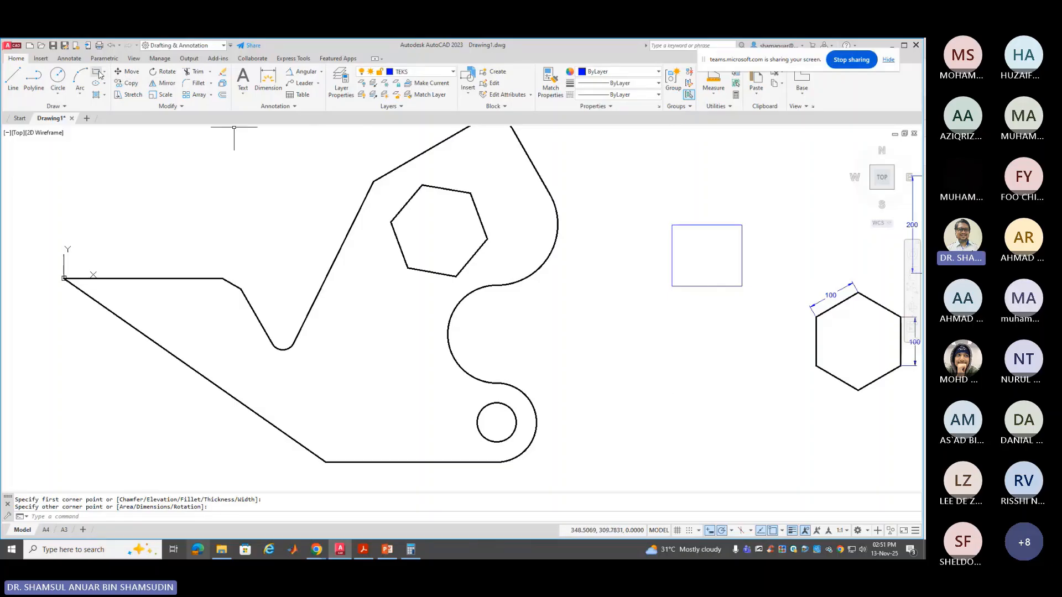
left_click(644, 425)
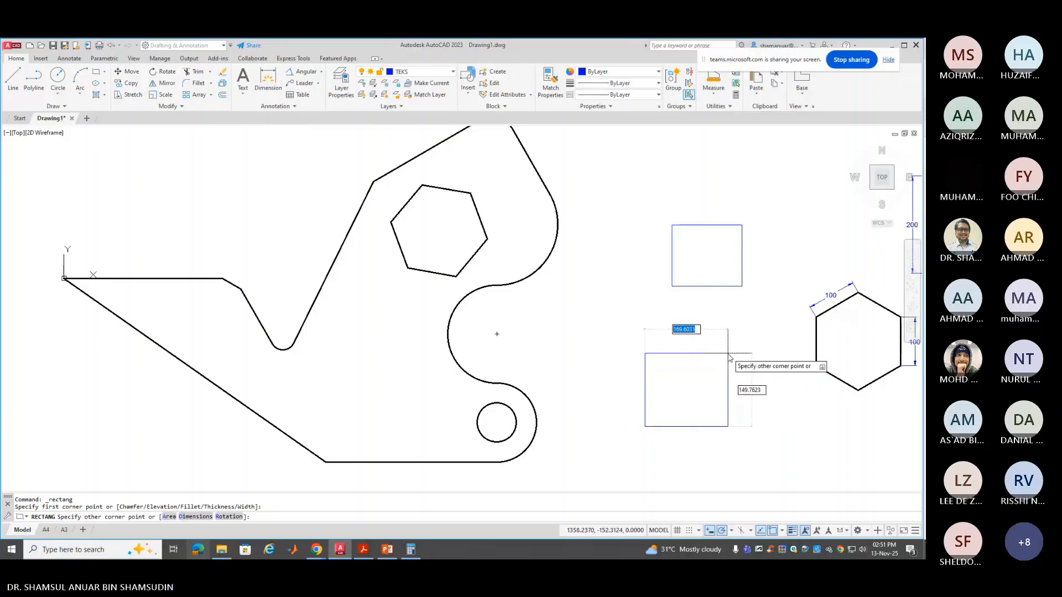
type("@")
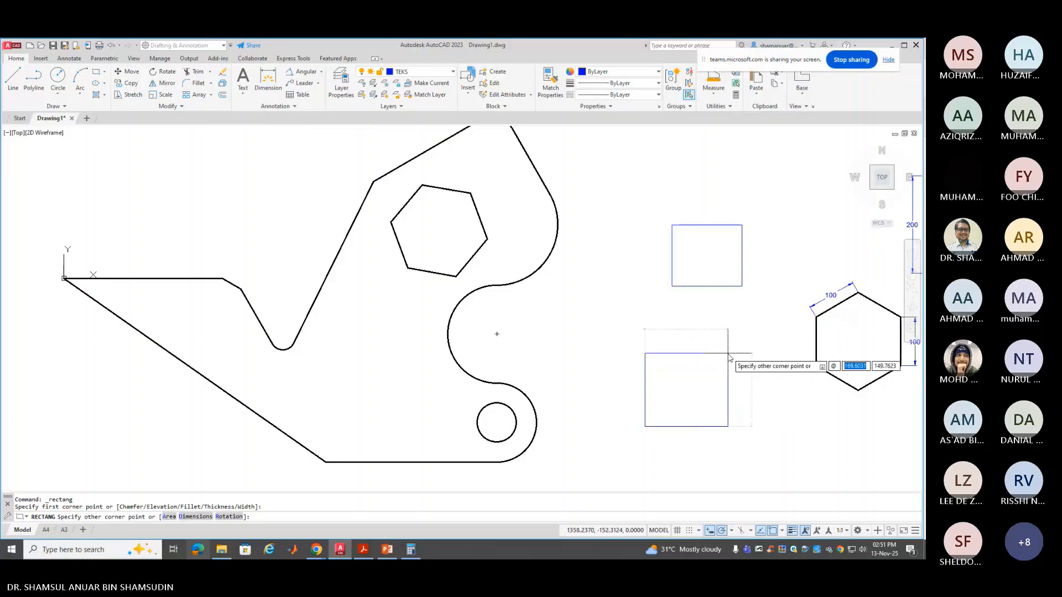
type("75")
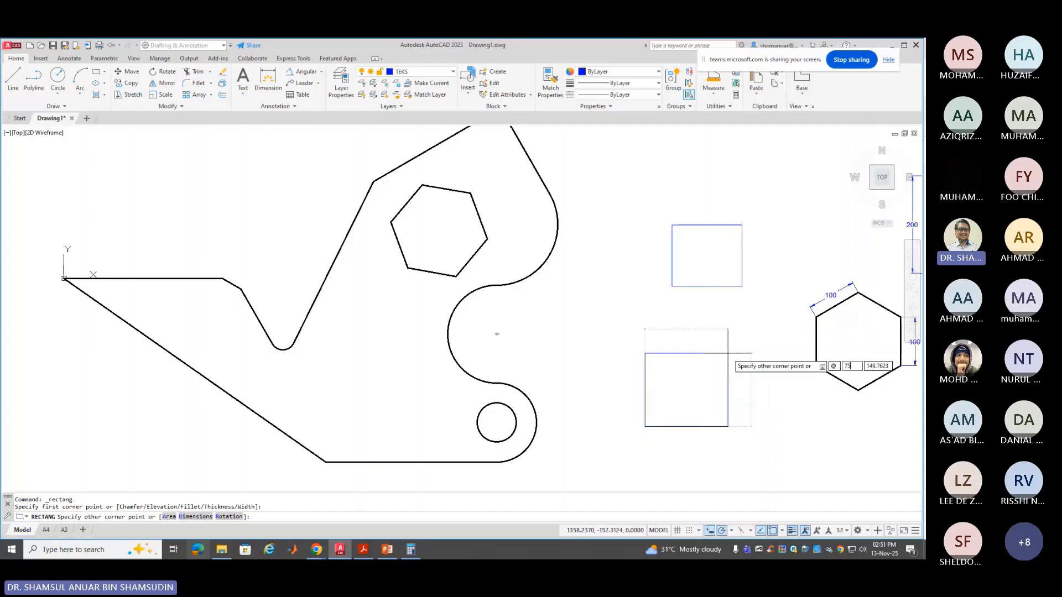
key("Tab")
type("75")
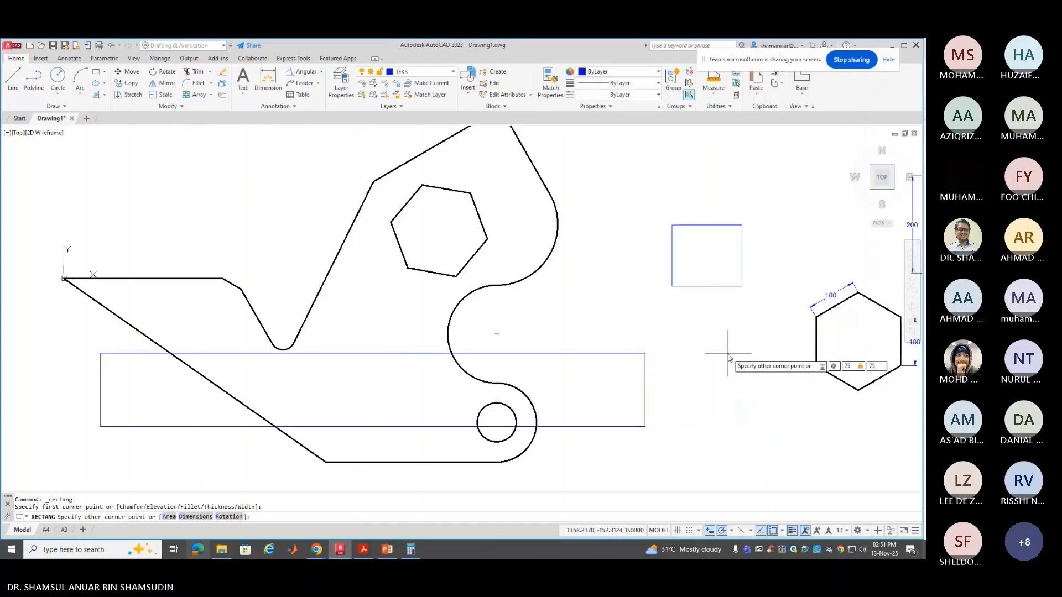
key("Return")
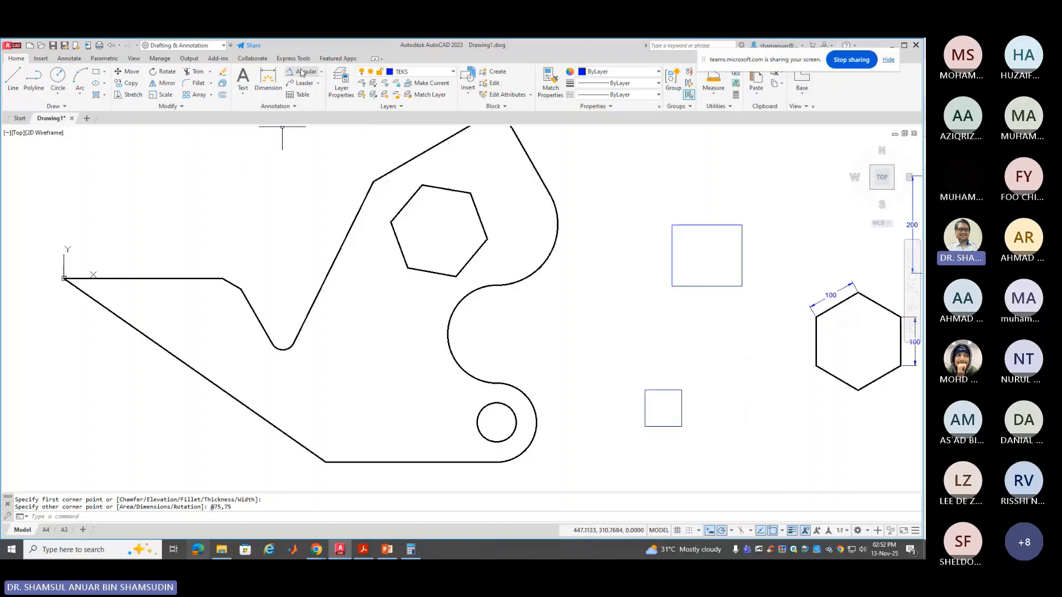
Dimension the square's bottom and right edges (75 each), then show the command history with F2
left_click(267, 80)
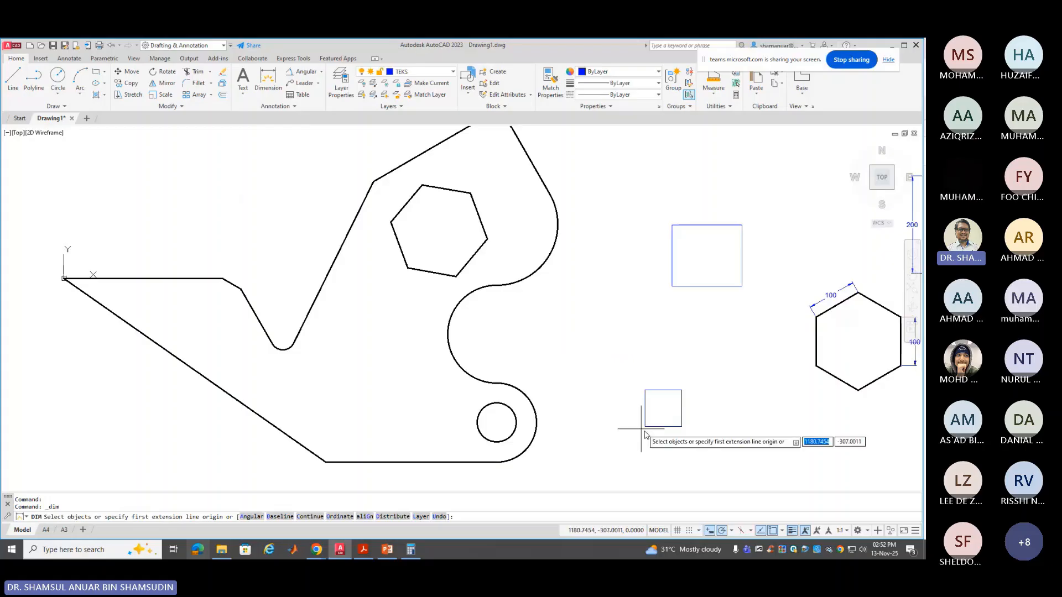
left_click(661, 427)
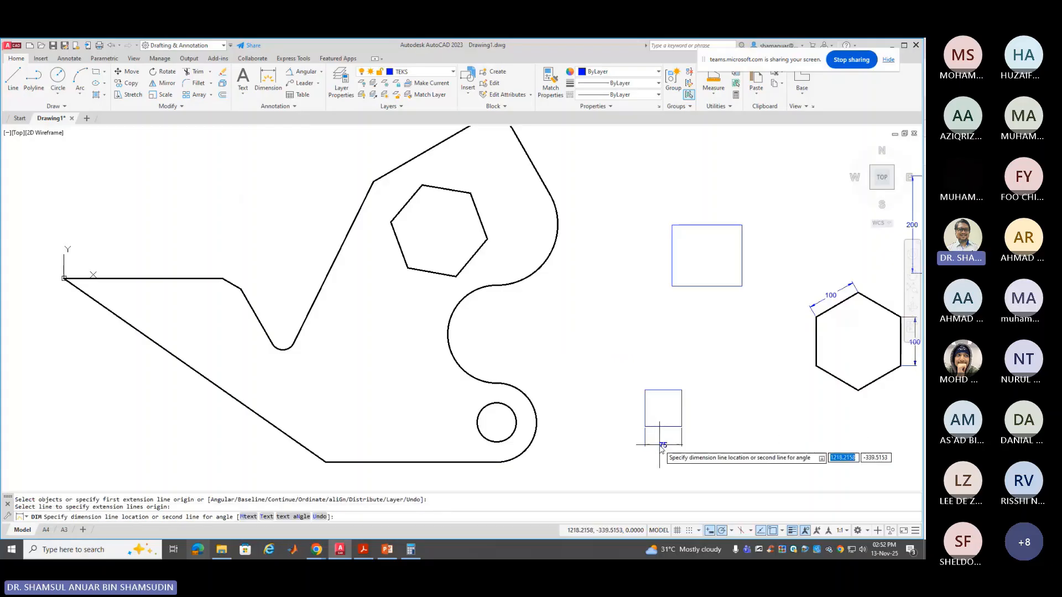
left_click(660, 443)
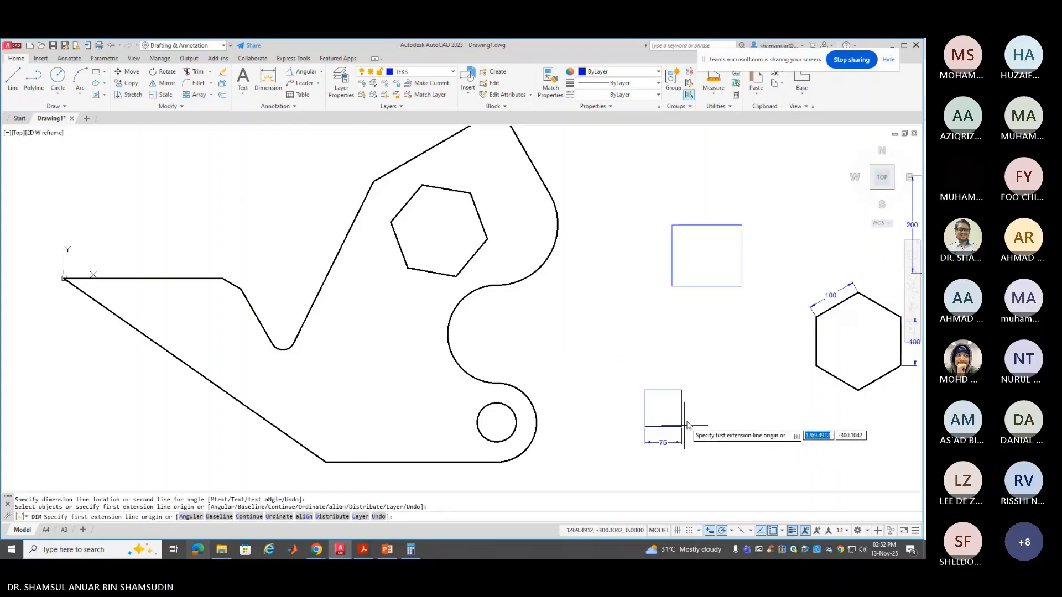
left_click(681, 398)
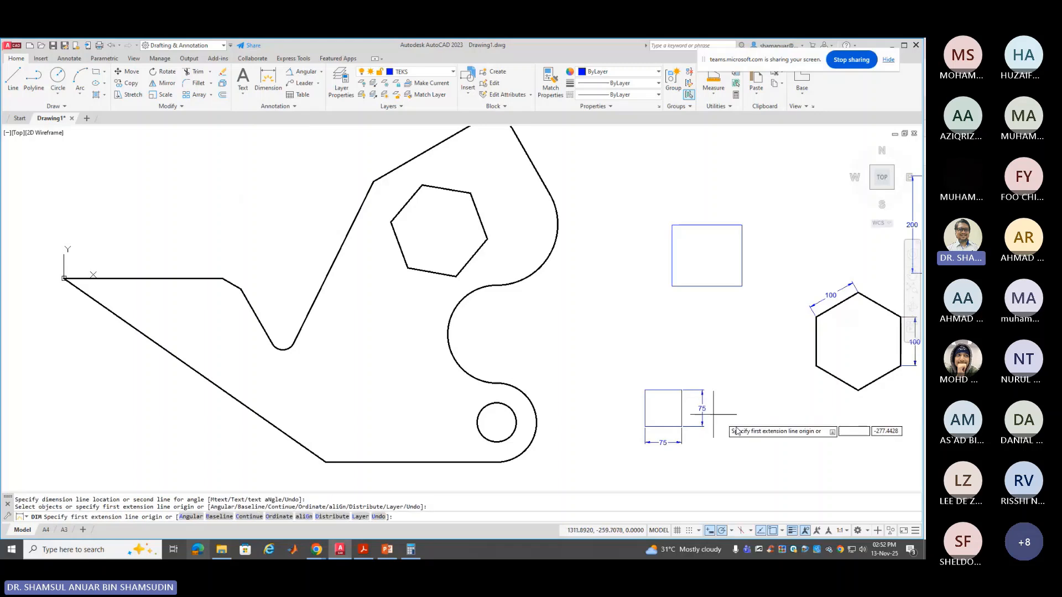
left_click(702, 412)
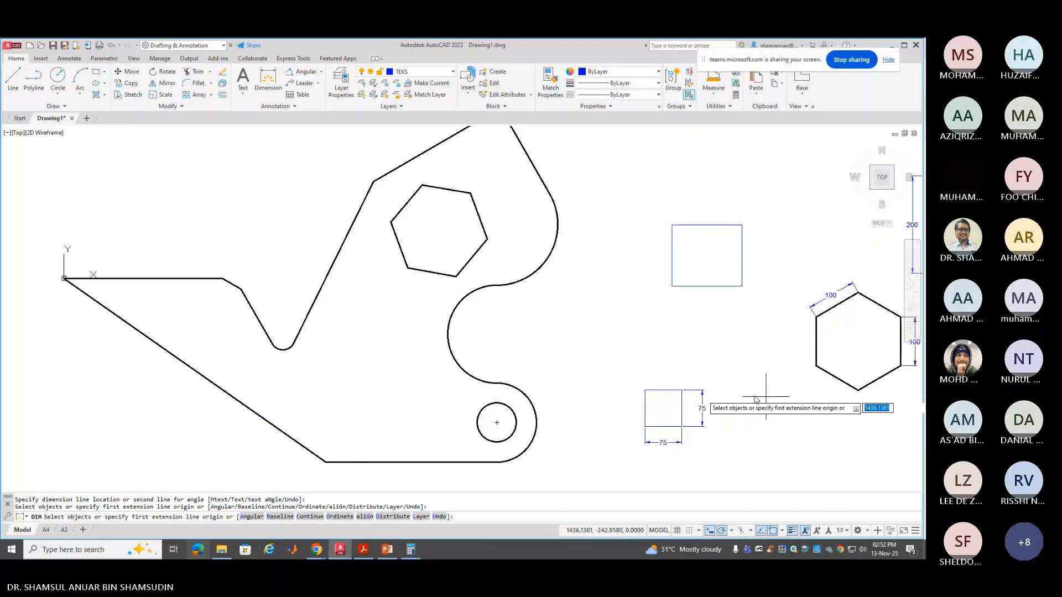
key("Return")
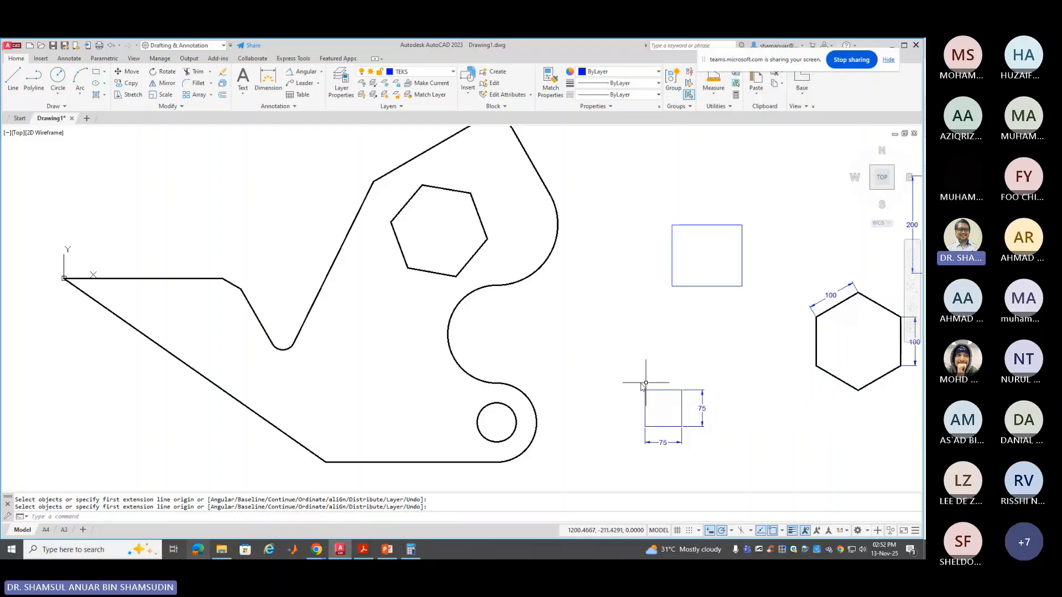
key("F2")
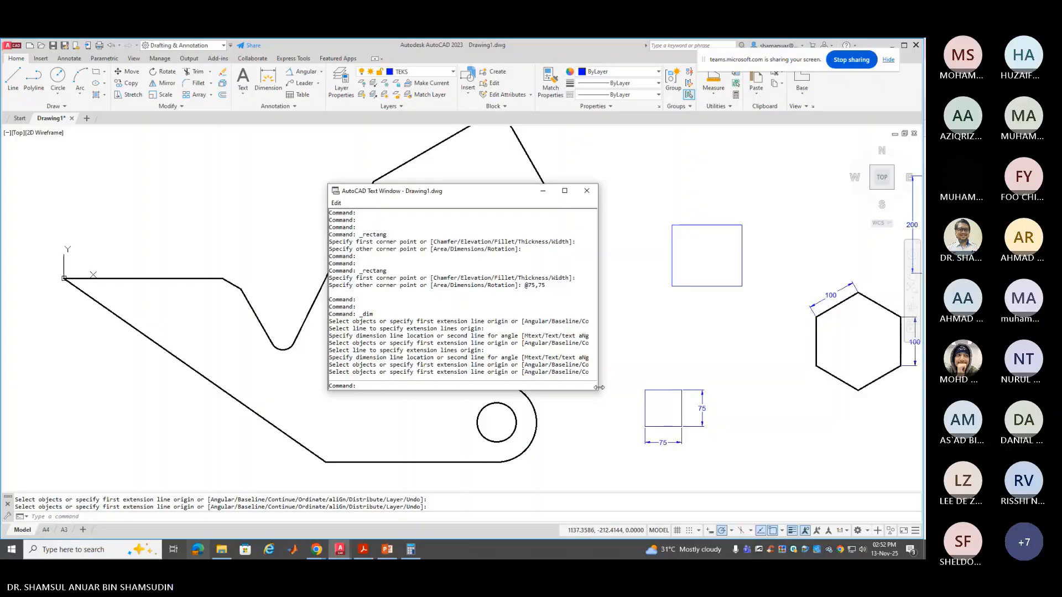
Enlarge the AutoCAD Text Window to read the command history, then close it
left_click_drag(598, 388, 788, 459)
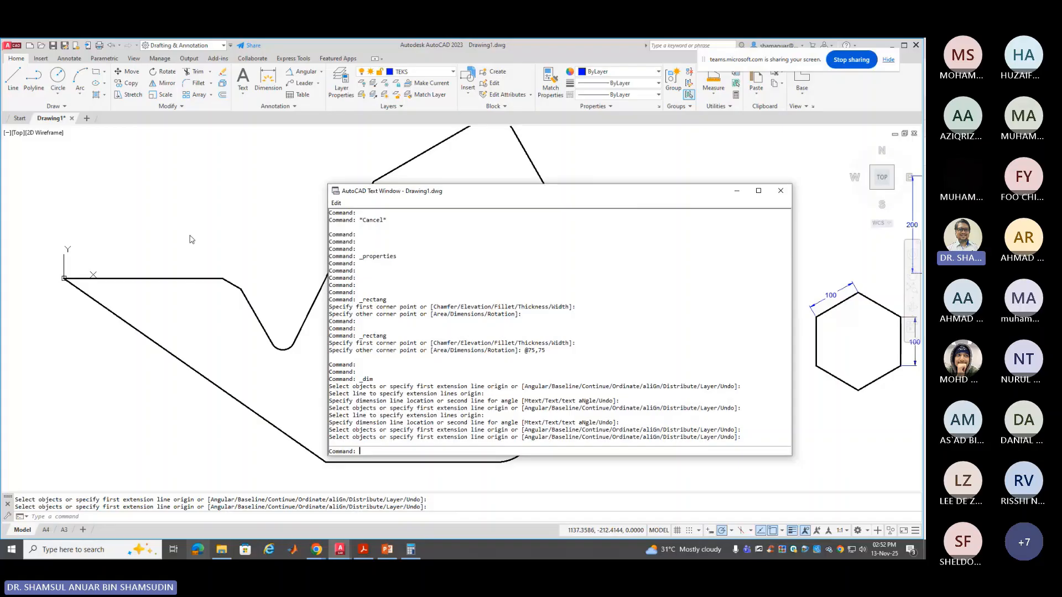
left_click(780, 191)
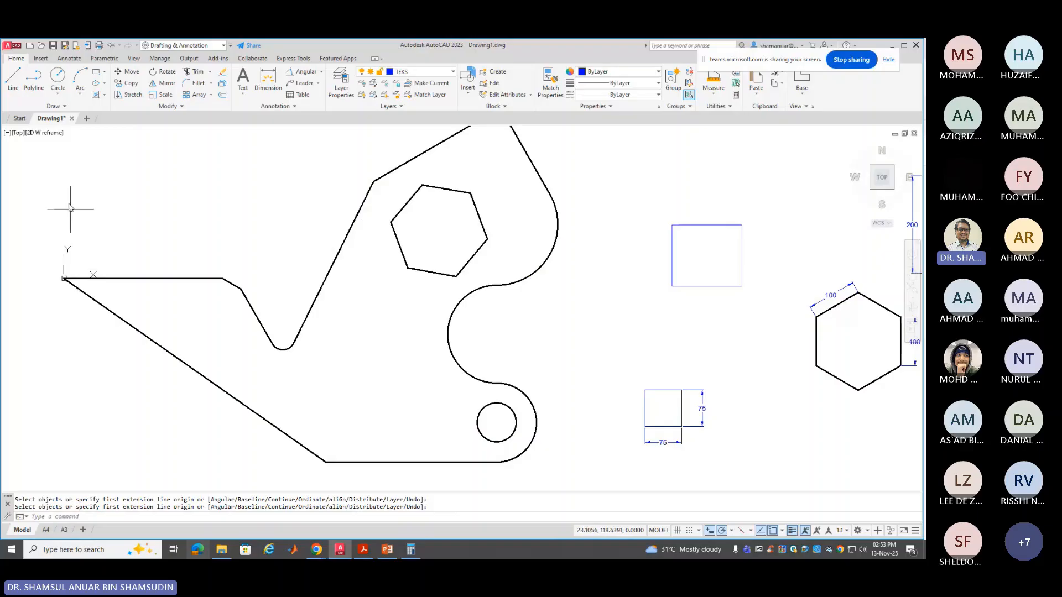
Draw a 125 × 125 square from corner 0,0 with RECTANG and select it
left_click(95, 74)
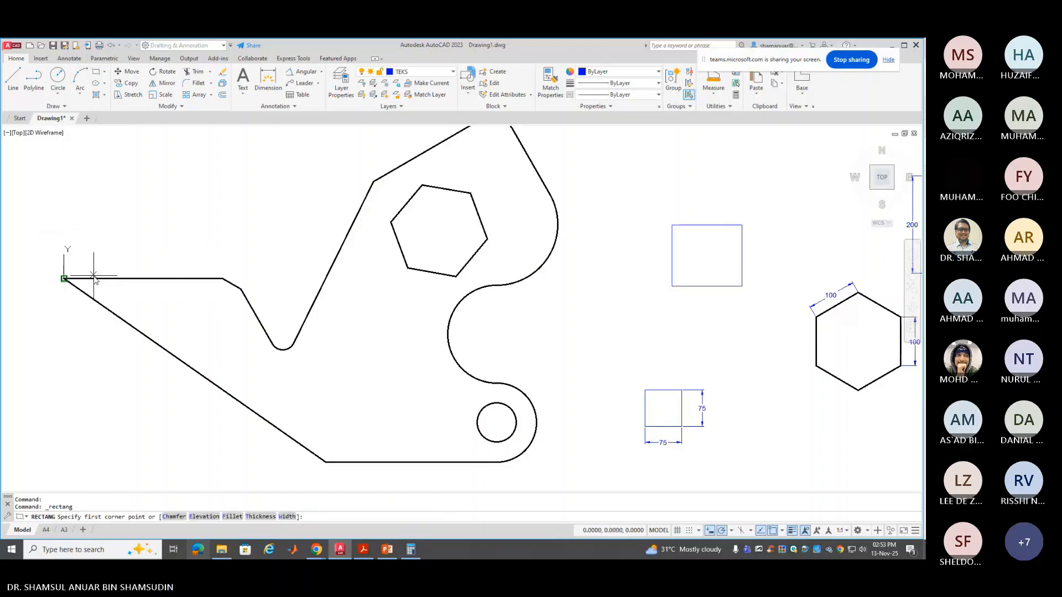
type("0,0")
key("Return")
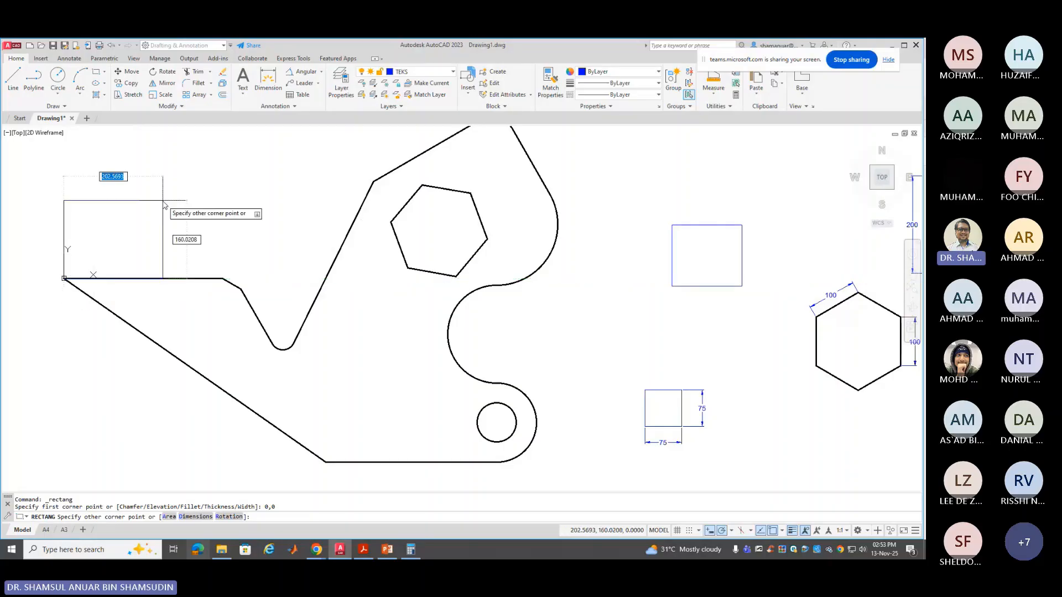
type("125")
key("Tab")
type("1")
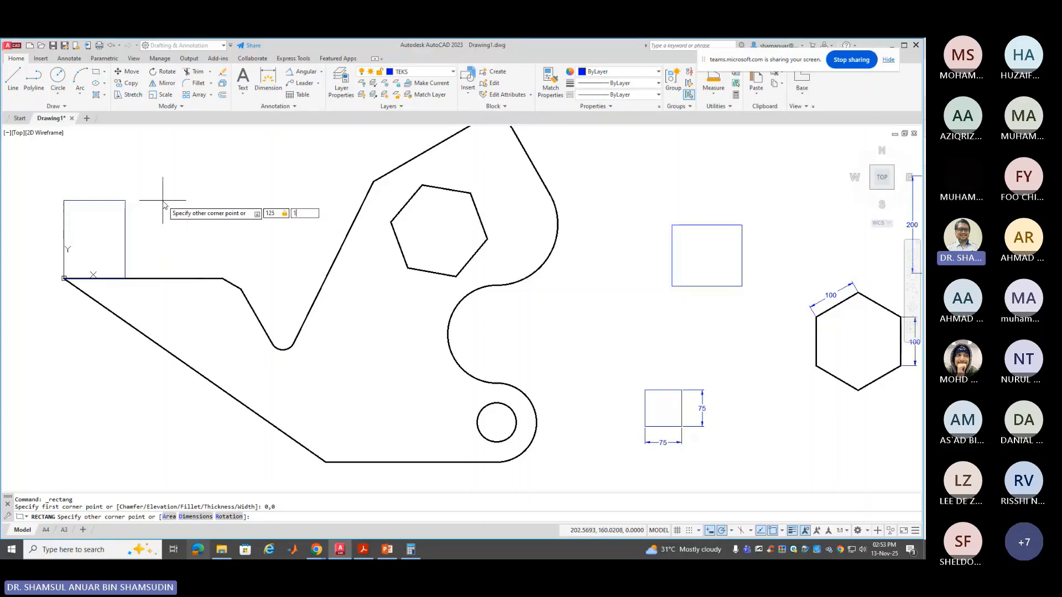
type("2")
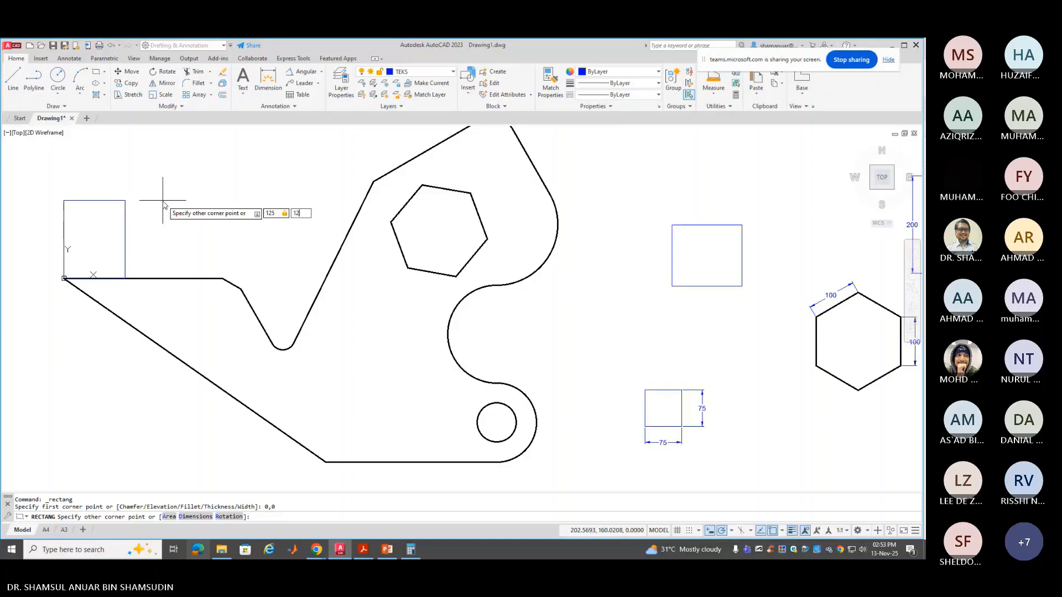
type("5")
key("Return")
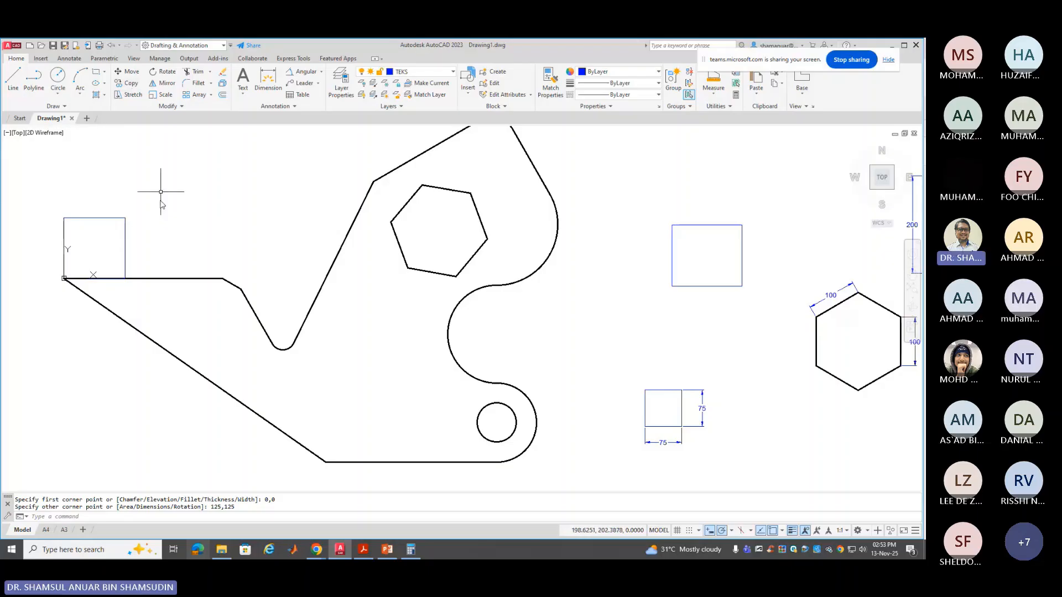
left_click(126, 232)
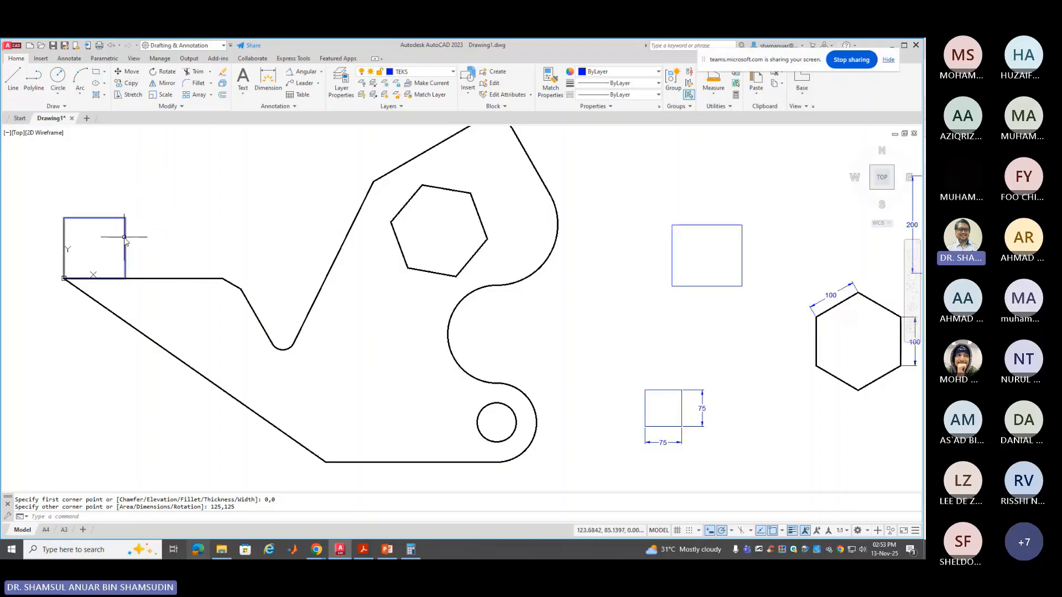
Move the square up and to the right from its top-right corner
left_click(129, 71)
left_click(125, 218)
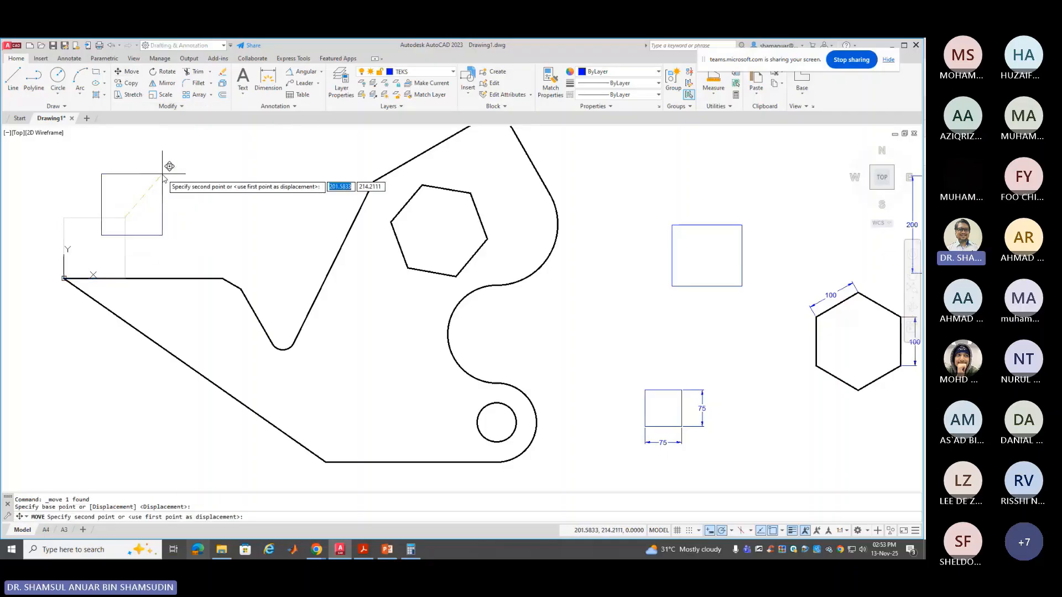
left_click(162, 174)
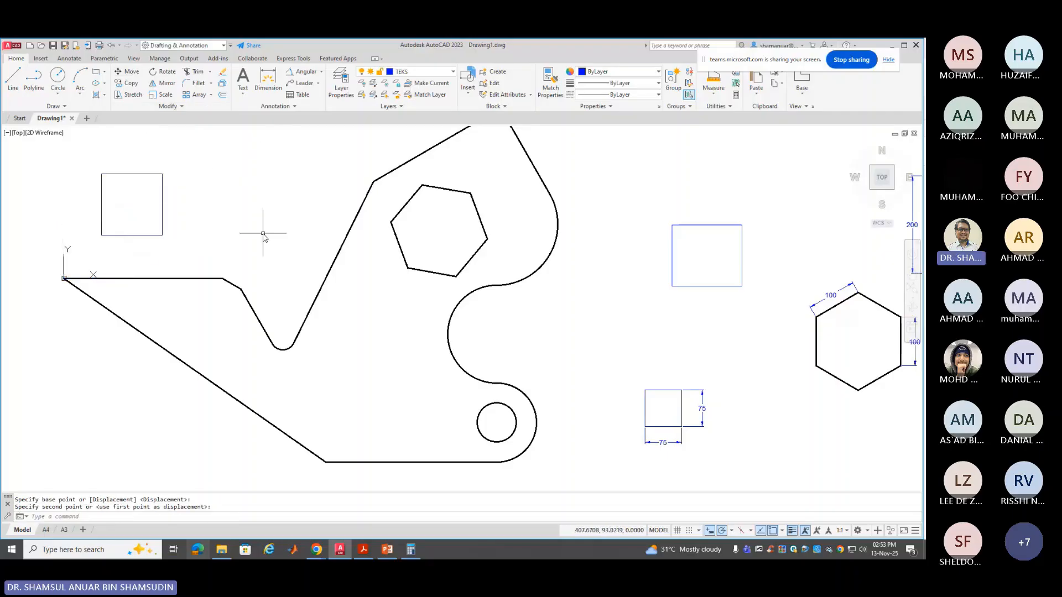
key("Escape")
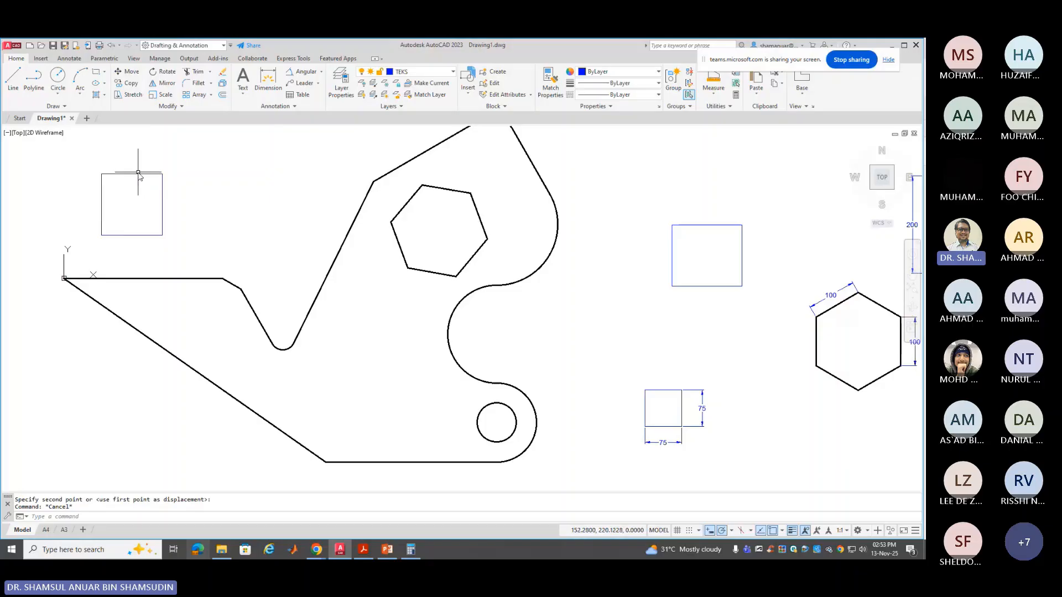
Grip-stretch the square's right side 50 units into a 175 × 125 rectangle
left_click(138, 173)
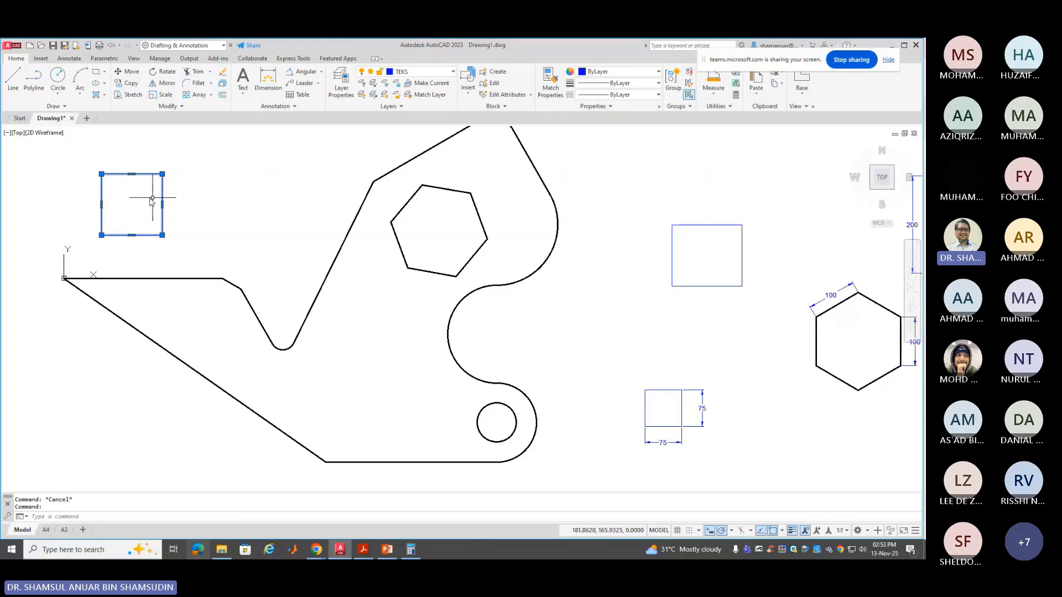
mouse_move(162, 204)
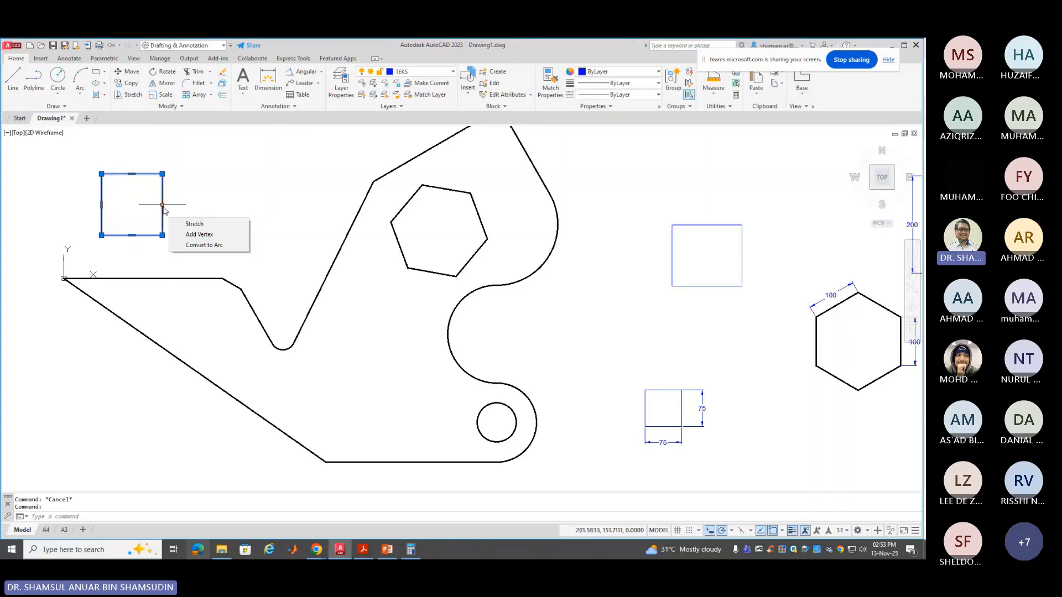
left_click(162, 205)
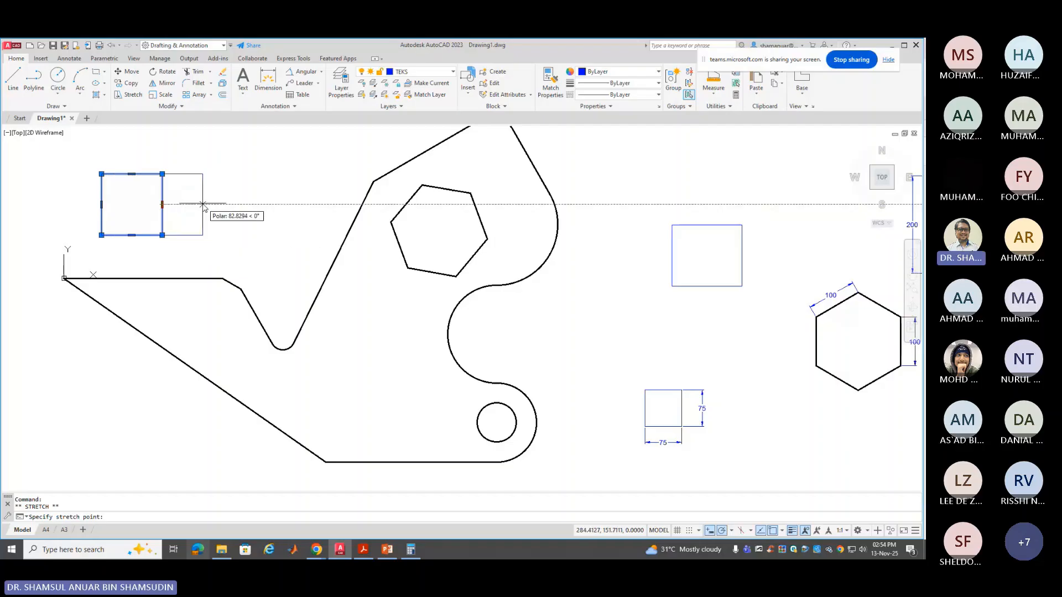
type("50")
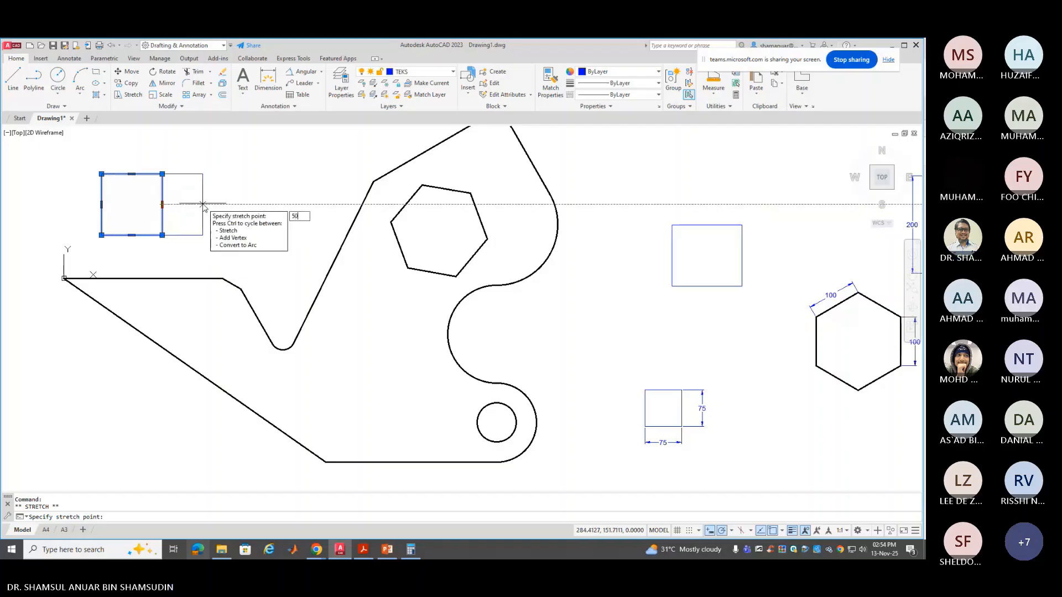
key("Return")
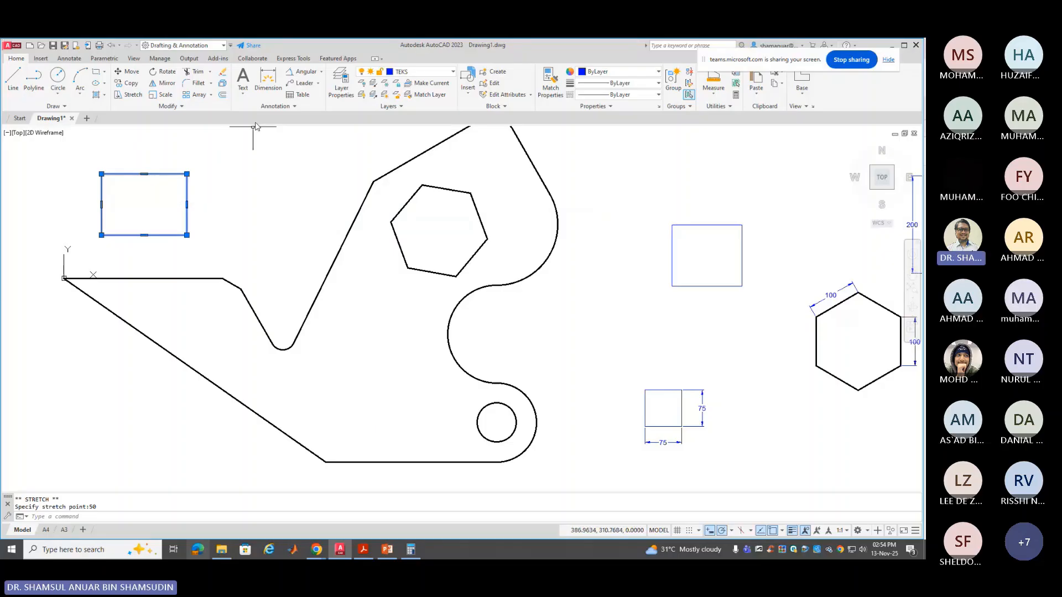
Dimension the rectangle with 175 above the top edge and 125 on the left edge
left_click(268, 80)
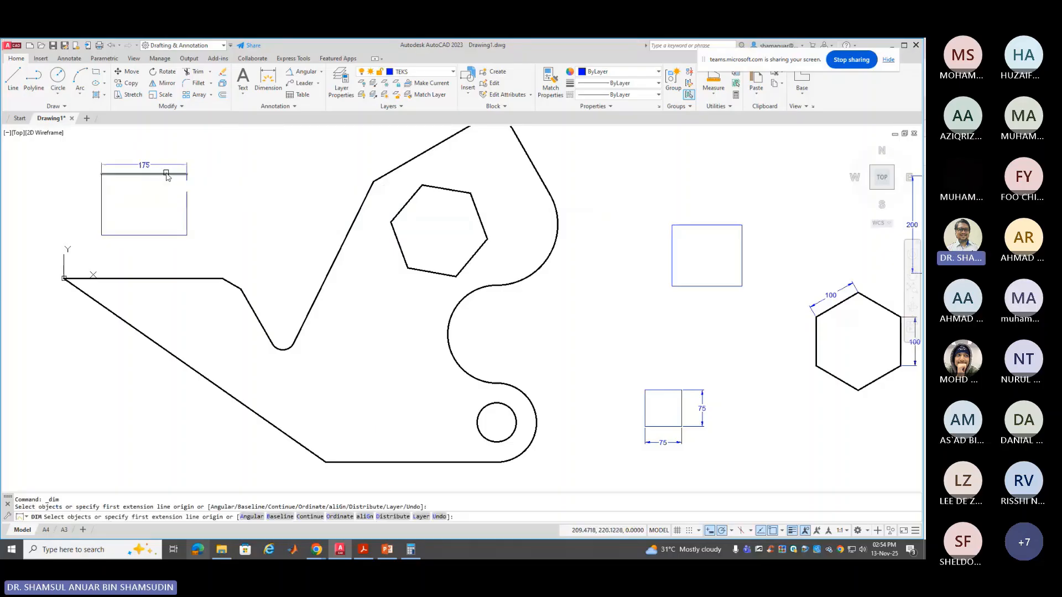
left_click(166, 175)
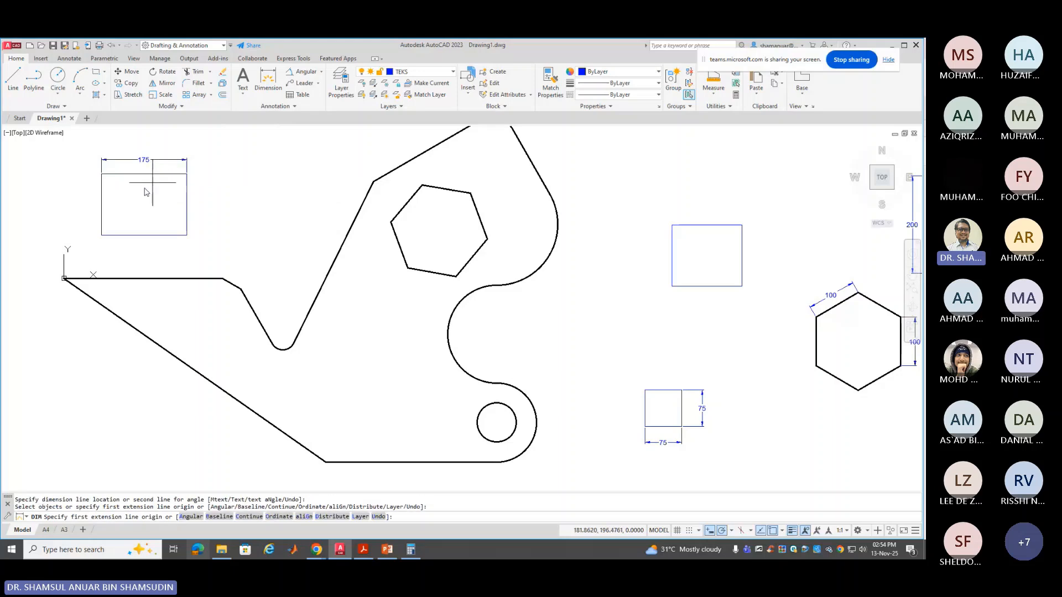
left_click(102, 194)
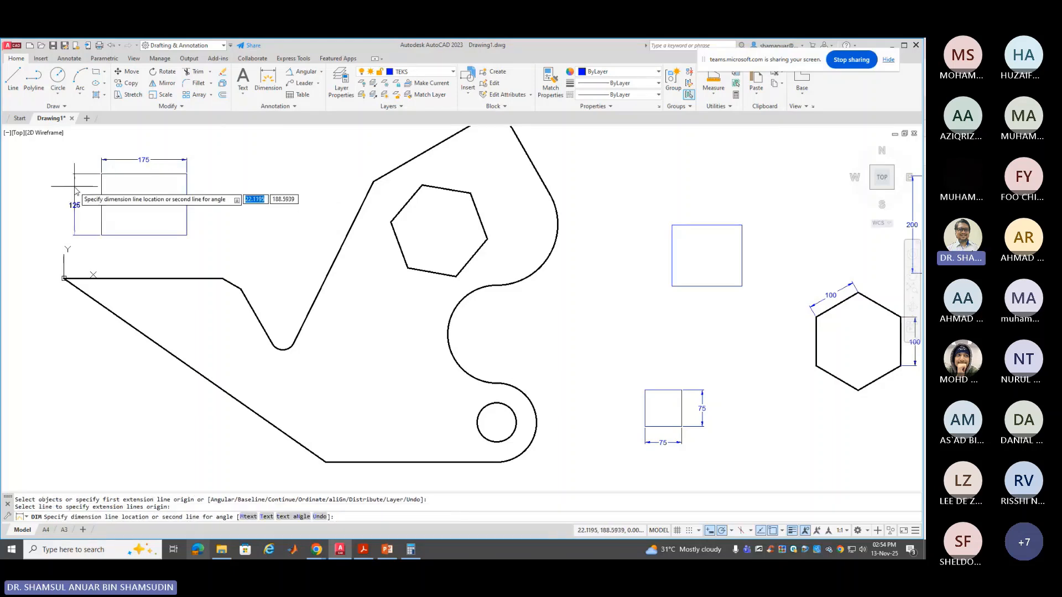
left_click(76, 191)
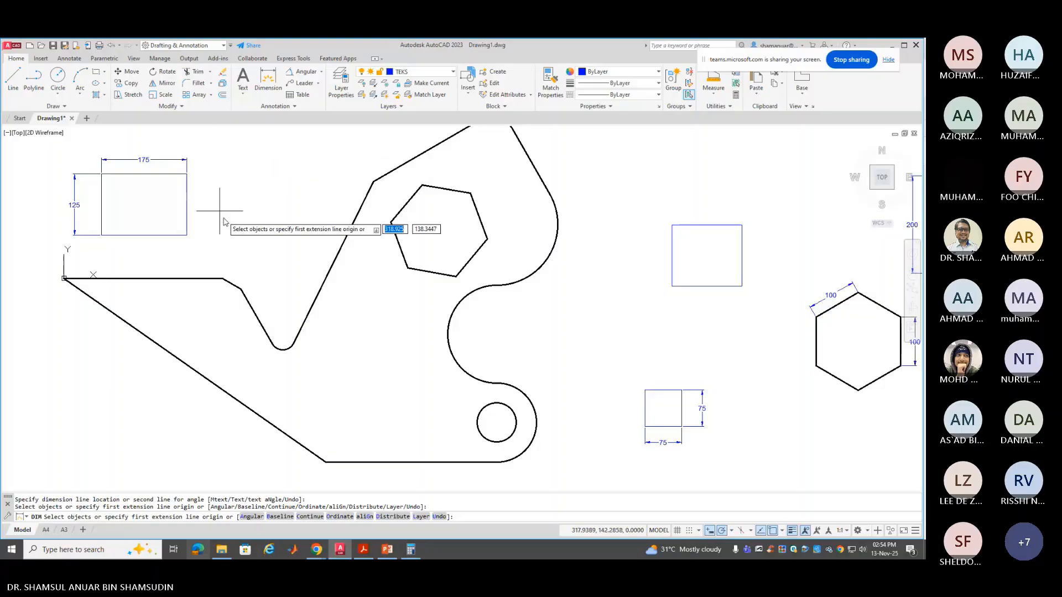
key("Return")
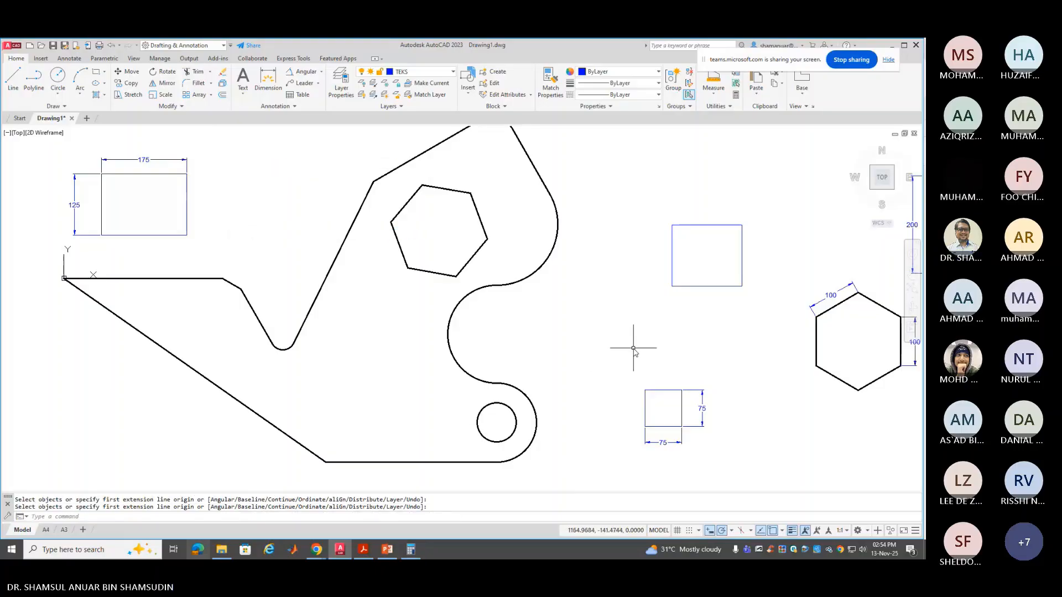
Window-select the dimensioned rectangle and both squares and delete all 7 objects
scroll(633, 348, "down", 2)
scroll(633, 348, "up", 2)
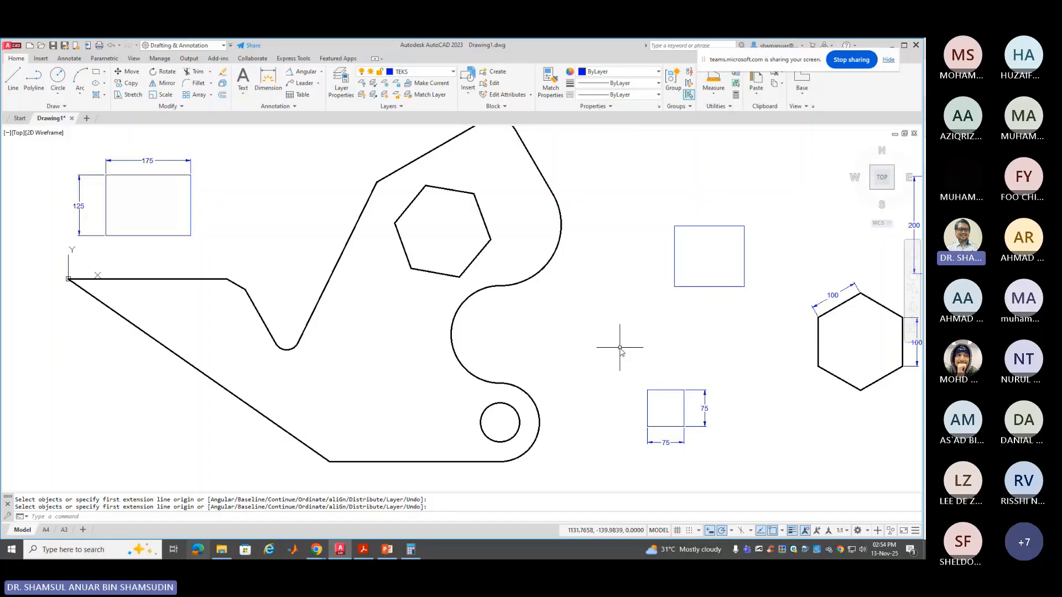
scroll(617, 349, "down", 2)
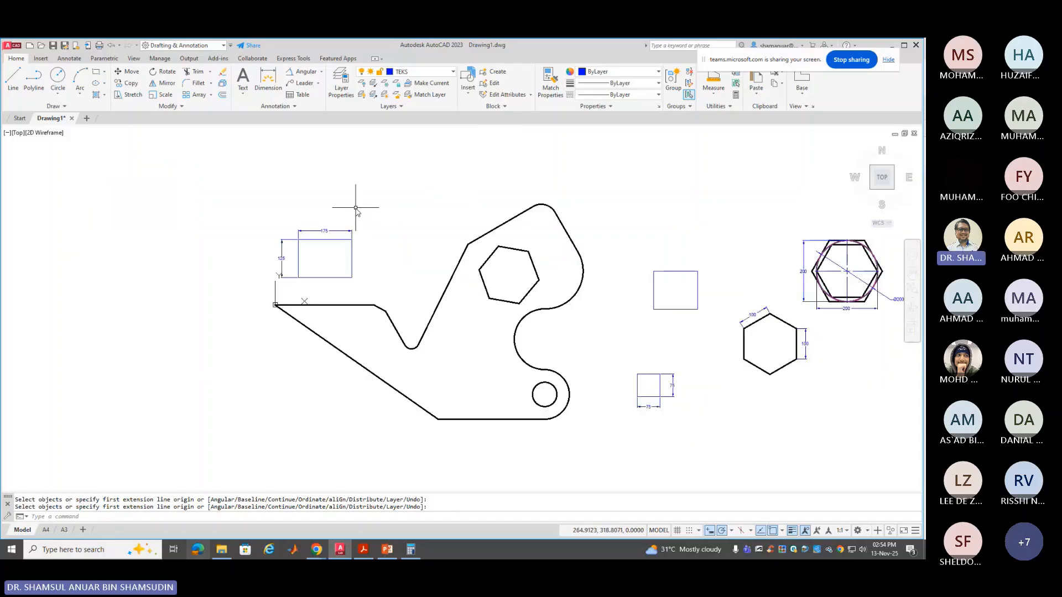
left_click(375, 209)
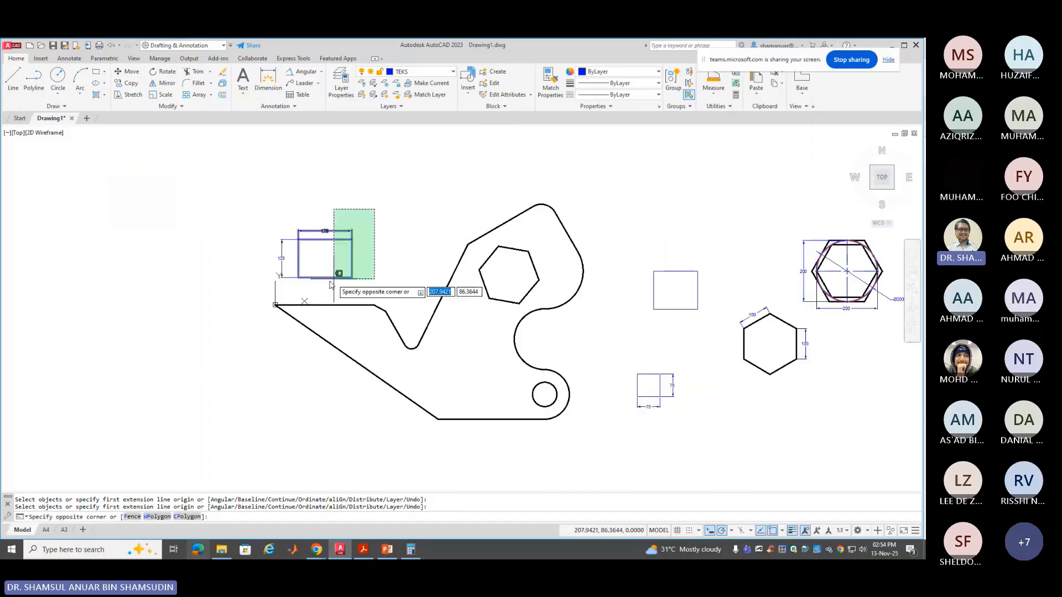
left_click(259, 292)
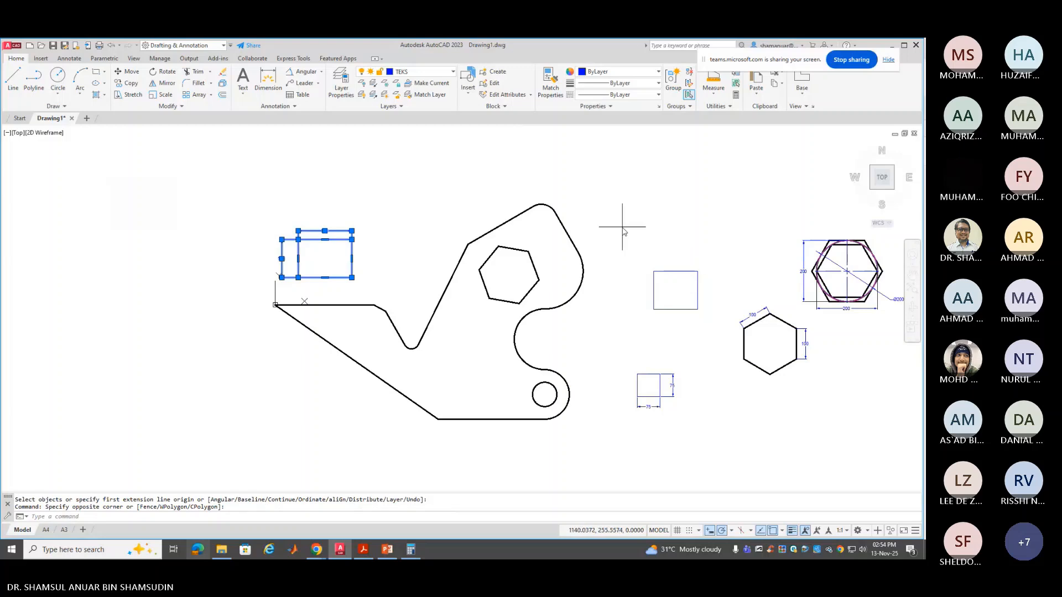
left_click(622, 229)
left_click(723, 460)
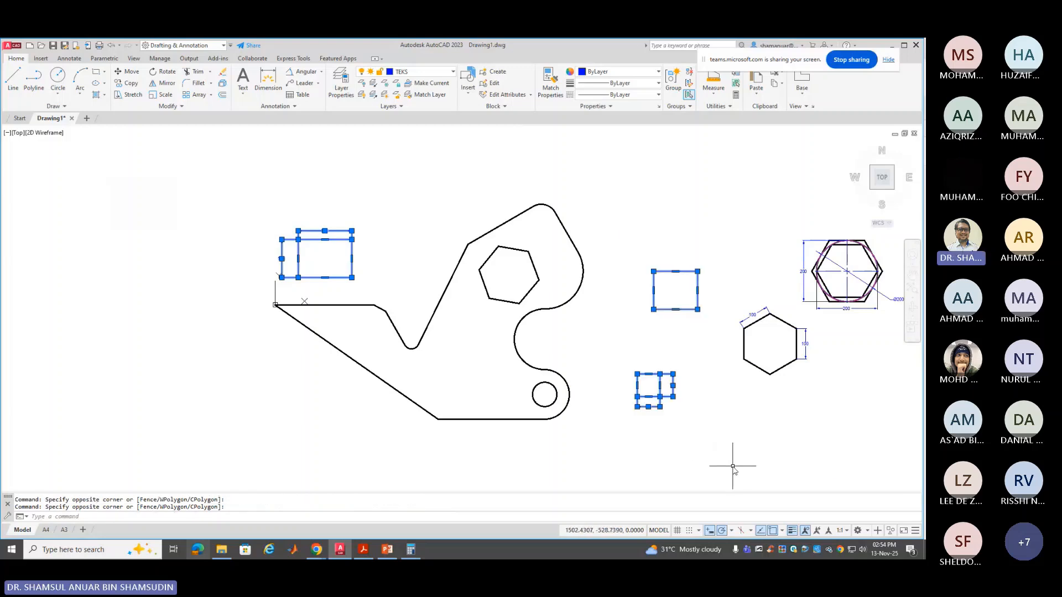
key("Delete")
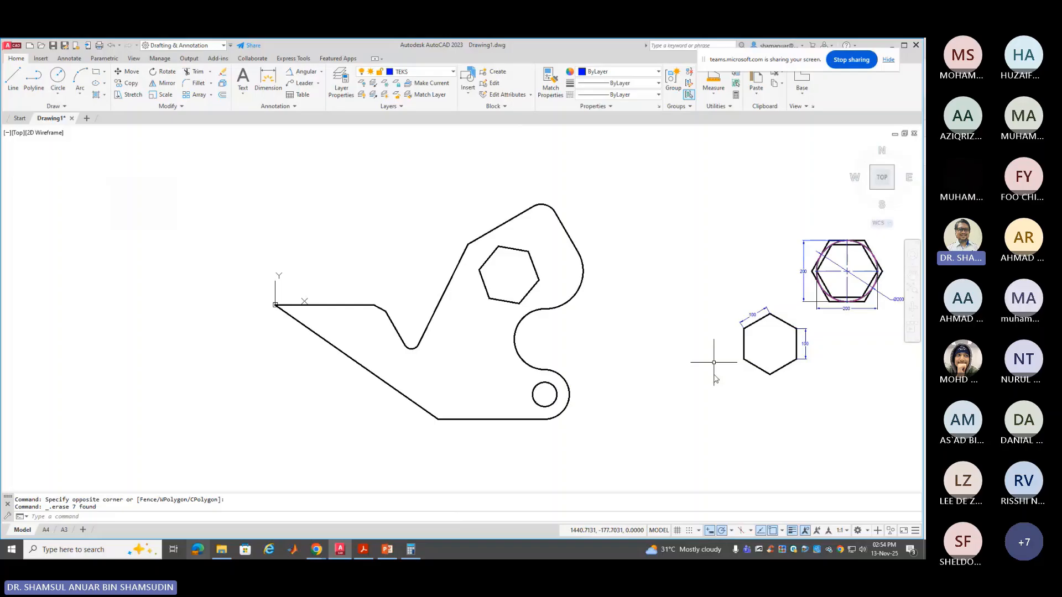
middle_click_drag(692, 377, 636, 361)
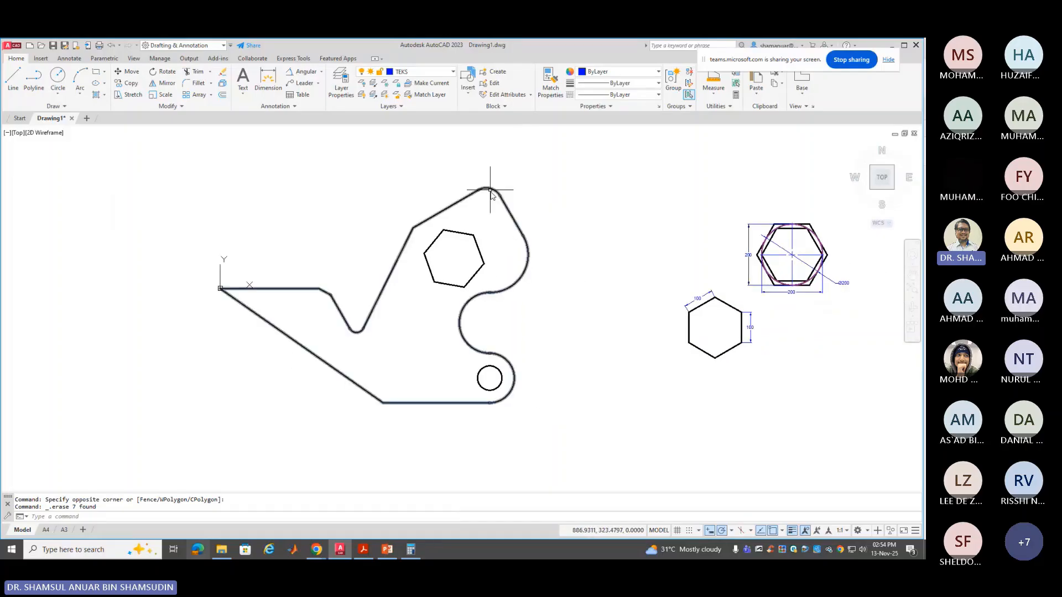
left_click(303, 288)
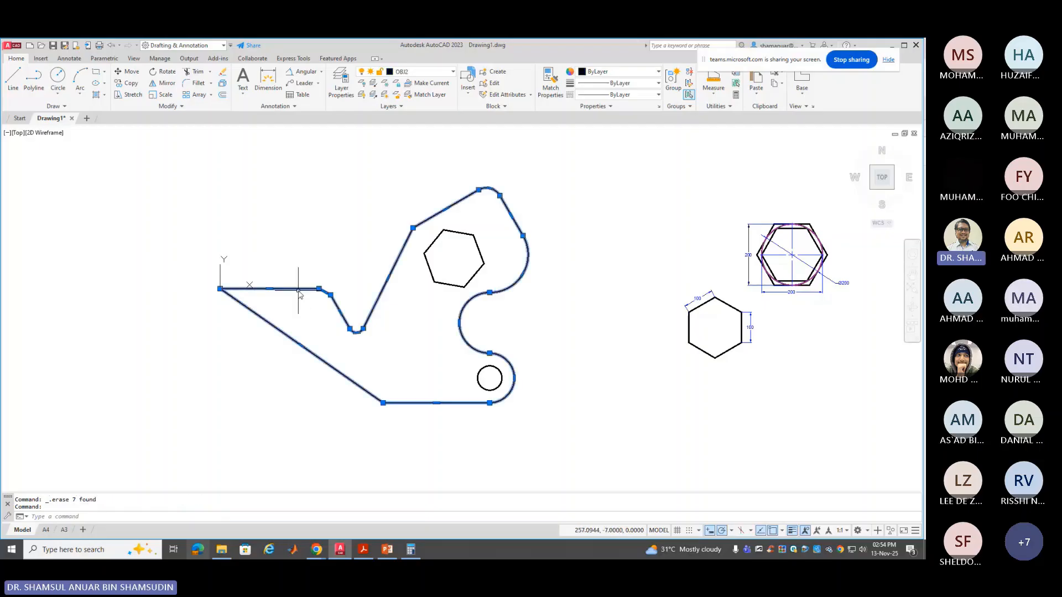
right_click(297, 290)
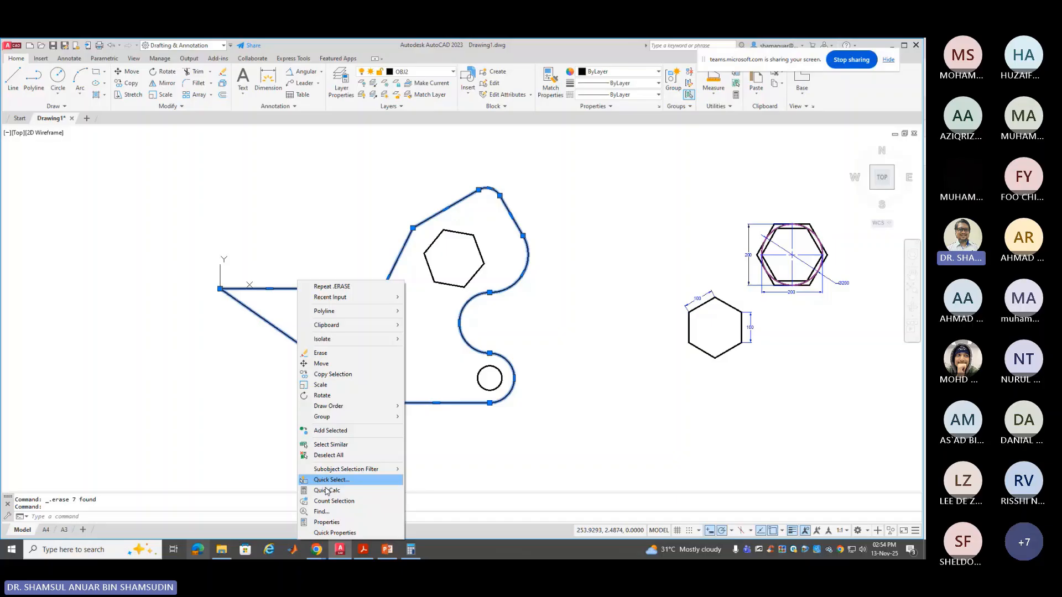
left_click(326, 522)
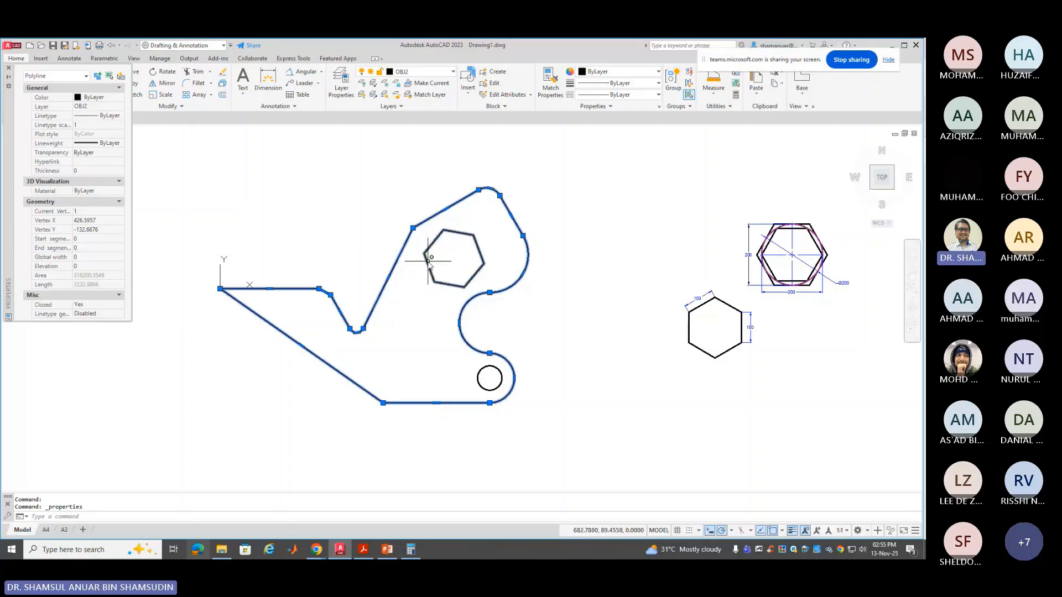
left_click(425, 261)
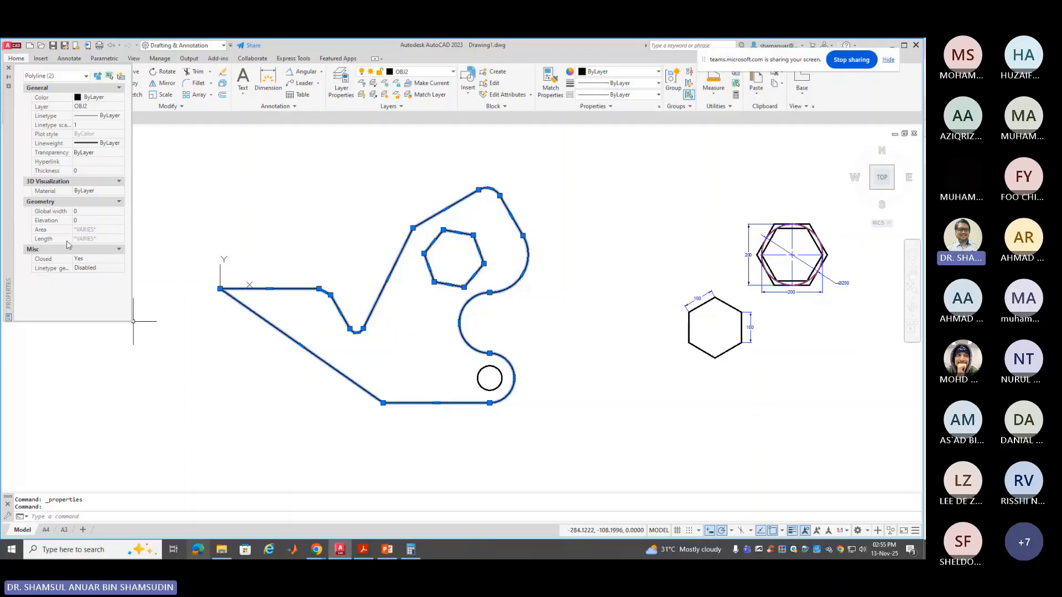
key("Escape")
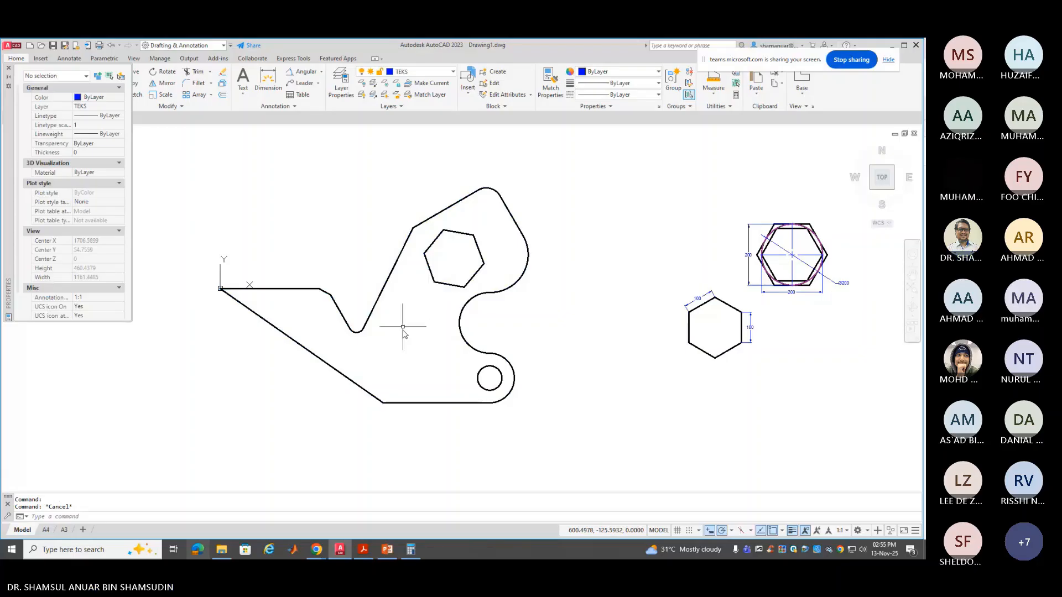
key("Escape")
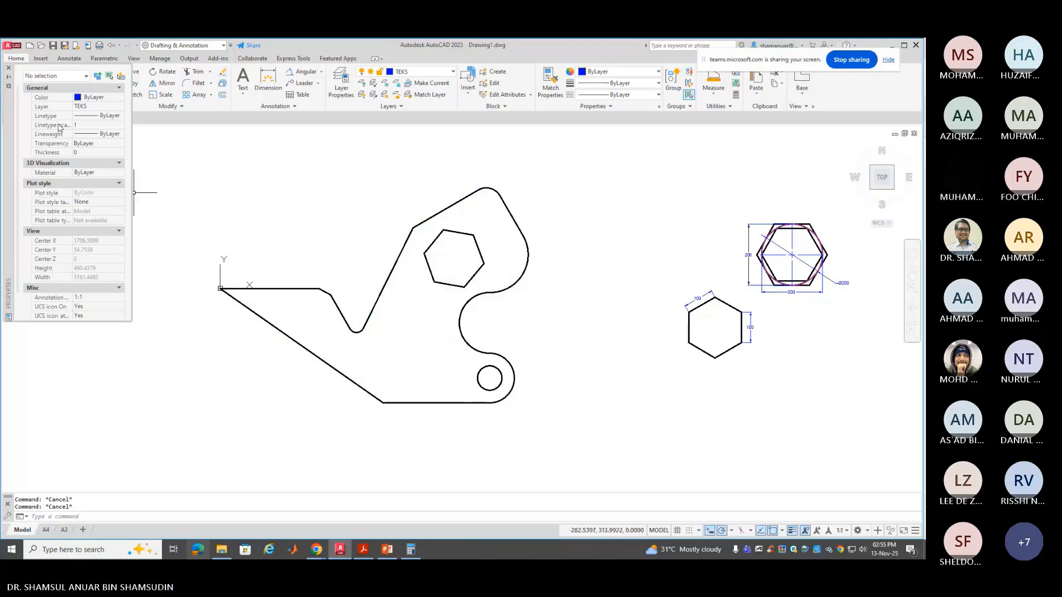
left_click(8, 67)
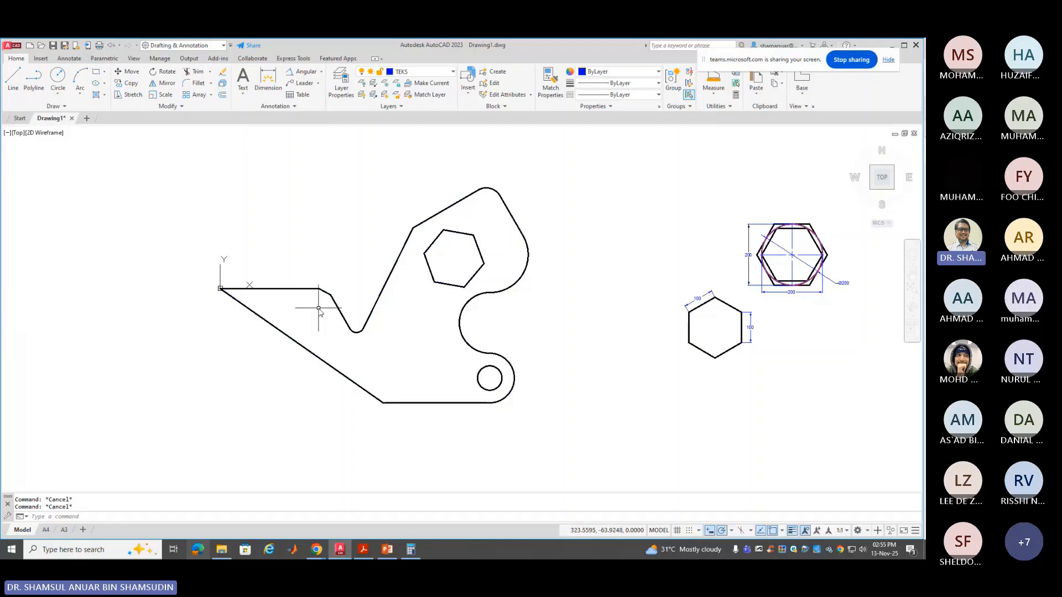
Explode the bracket outline polyline and check that its top line is now separate
left_click(222, 83)
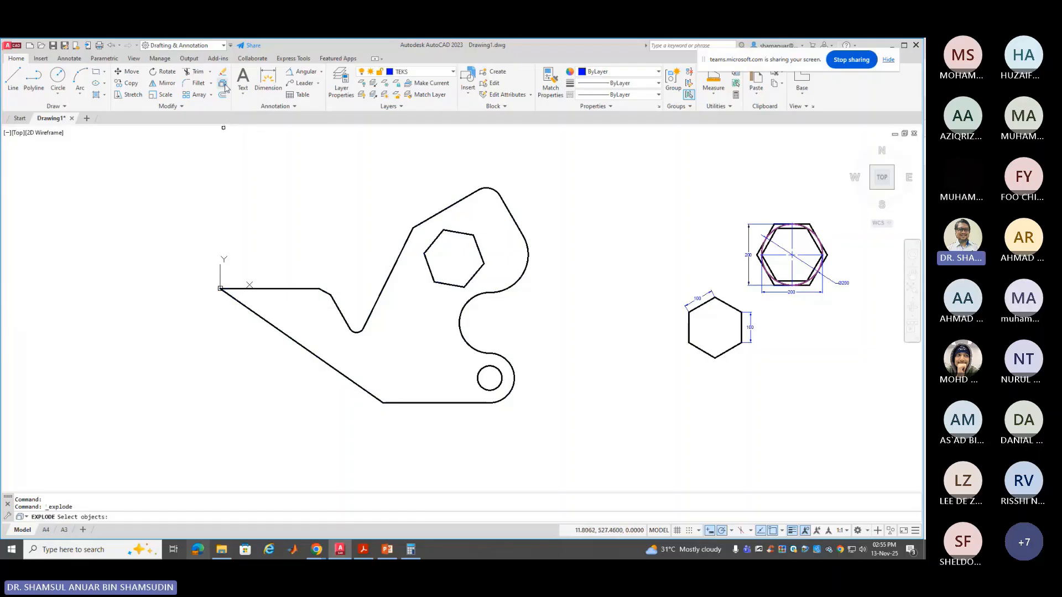
left_click(269, 290)
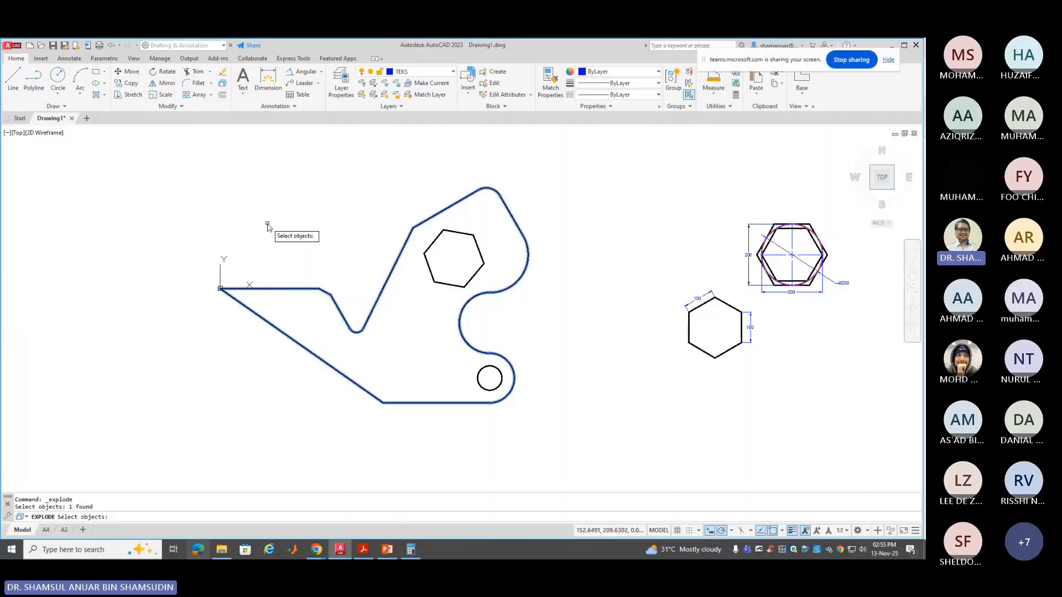
key("Return")
left_click(287, 289)
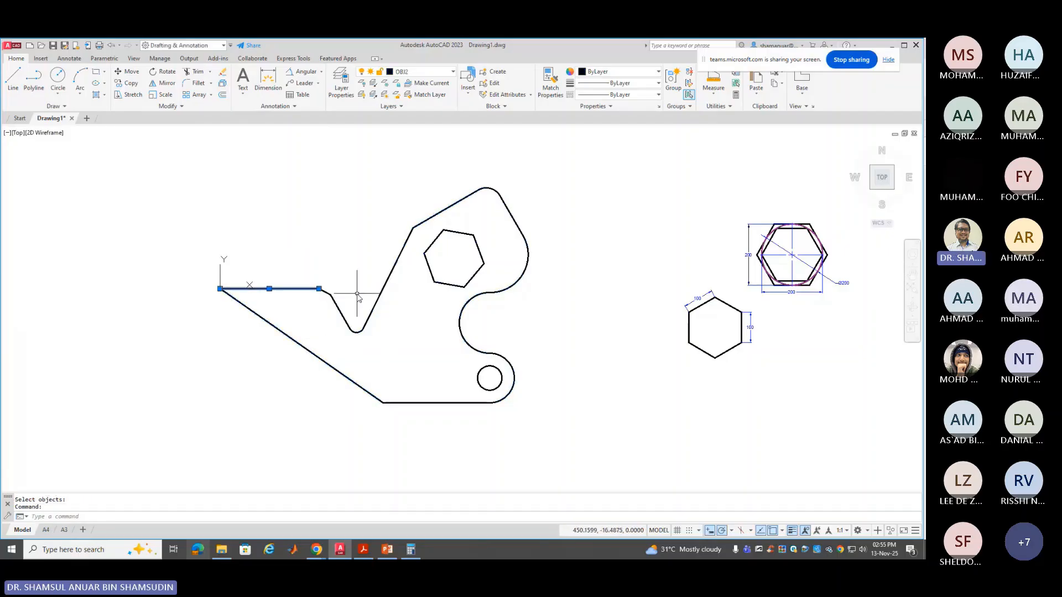
key("Escape")
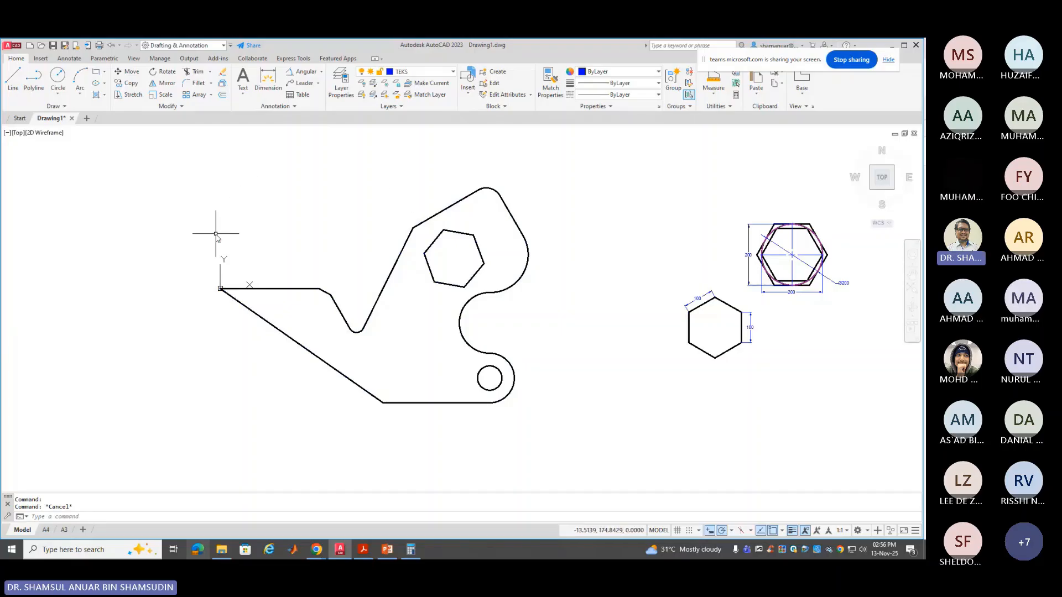
Window-select the left outline pieces and inner hexagon, then clear the selection
left_click(427, 189)
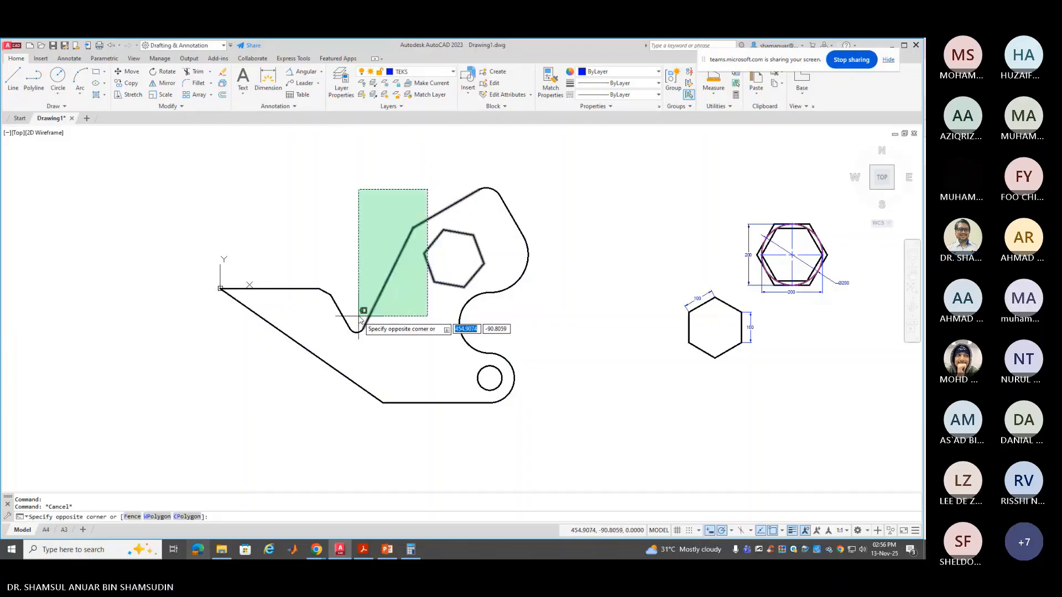
left_click(268, 402)
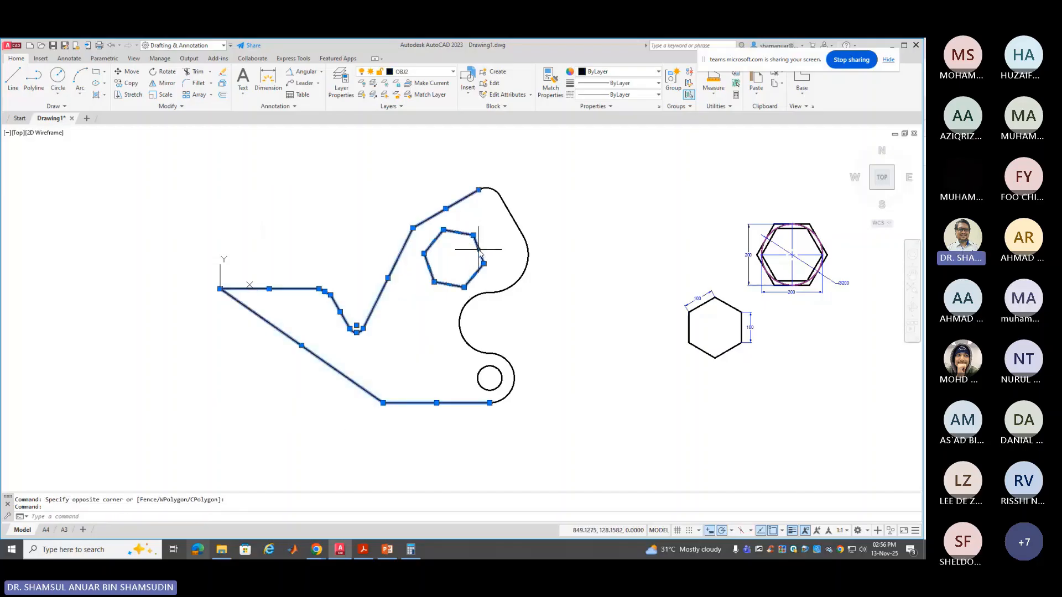
left_click(479, 250)
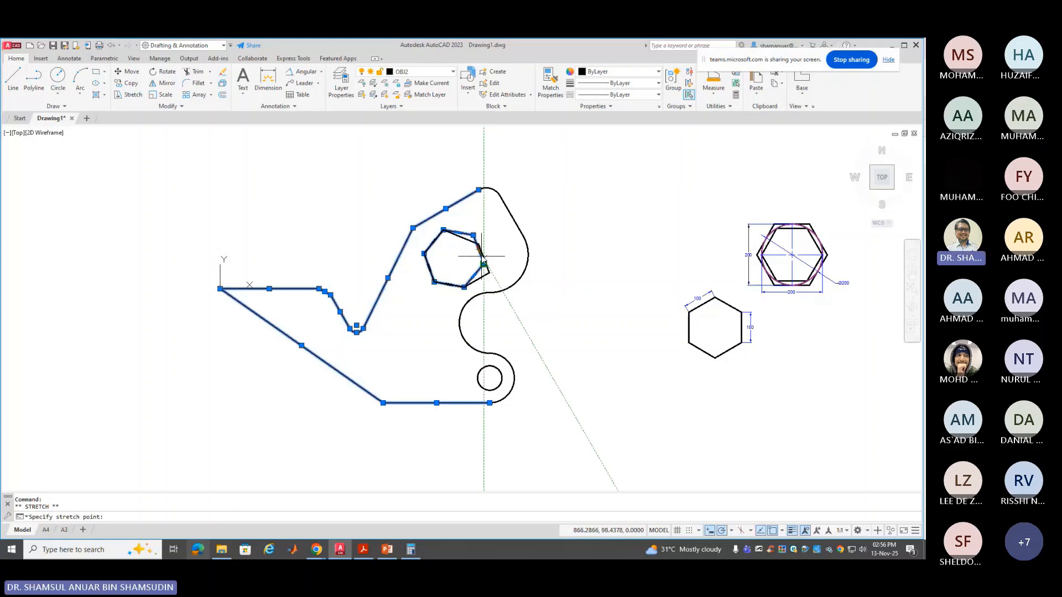
key("Escape")
key("Escape")
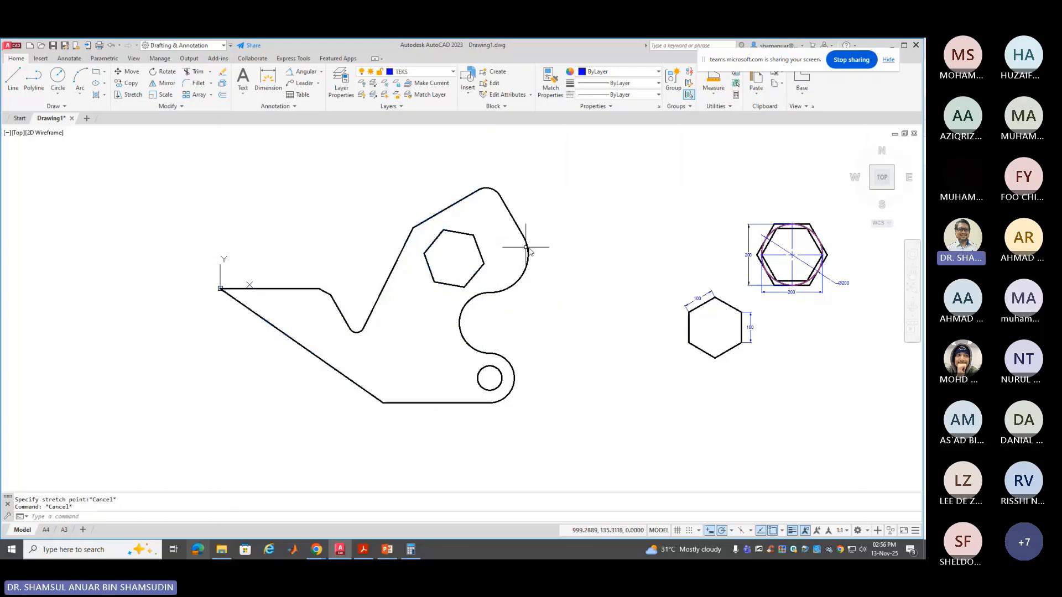
Select the top arc, right-side arcs, inward arc, slanted line and lower-left outline lines
left_click(563, 183)
left_click(427, 226)
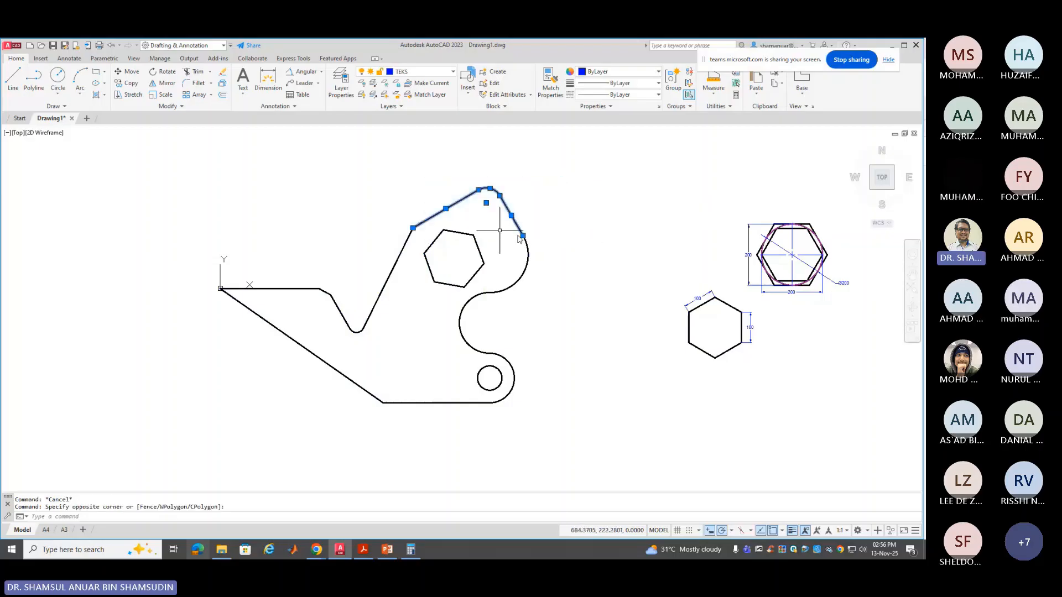
left_click(562, 235)
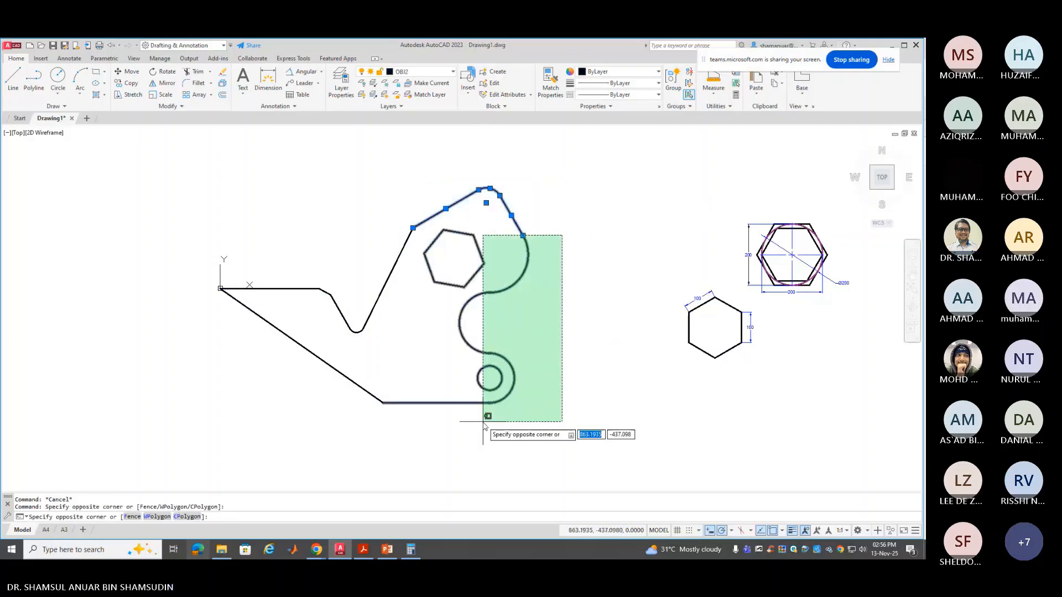
left_click(509, 409)
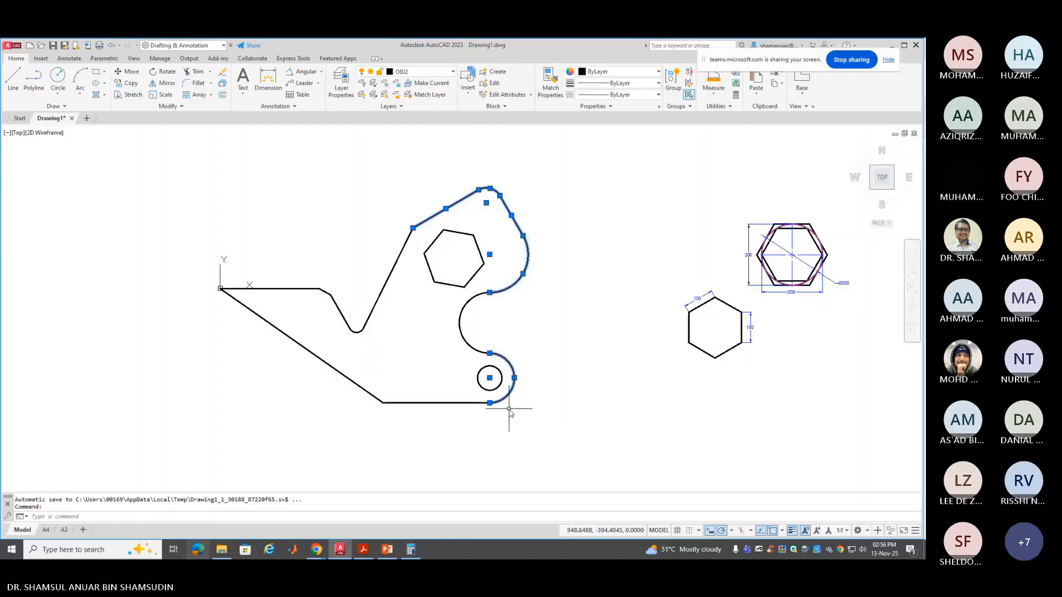
left_click(461, 320)
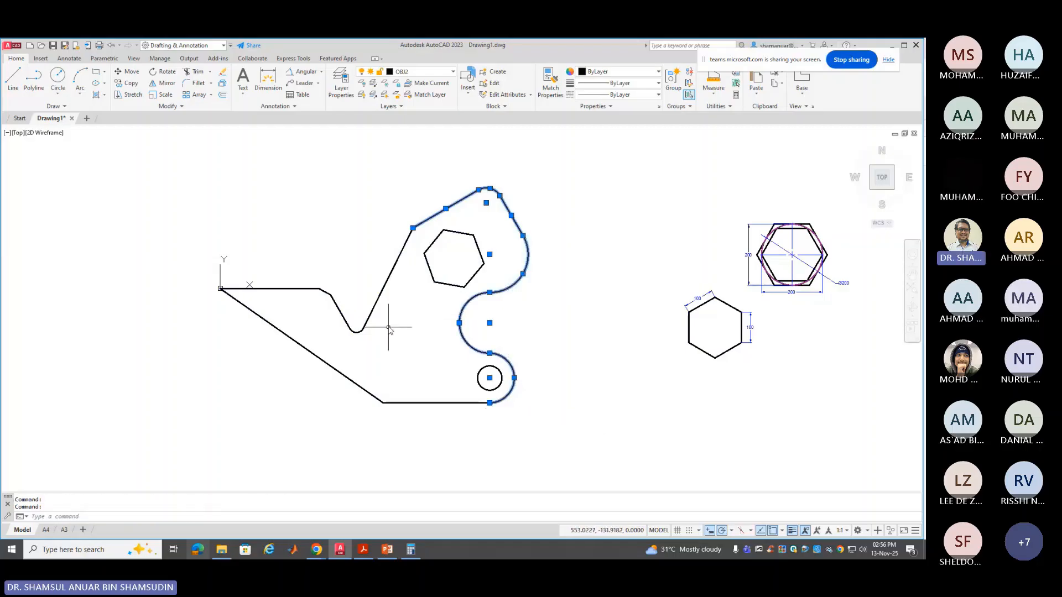
left_click(385, 289)
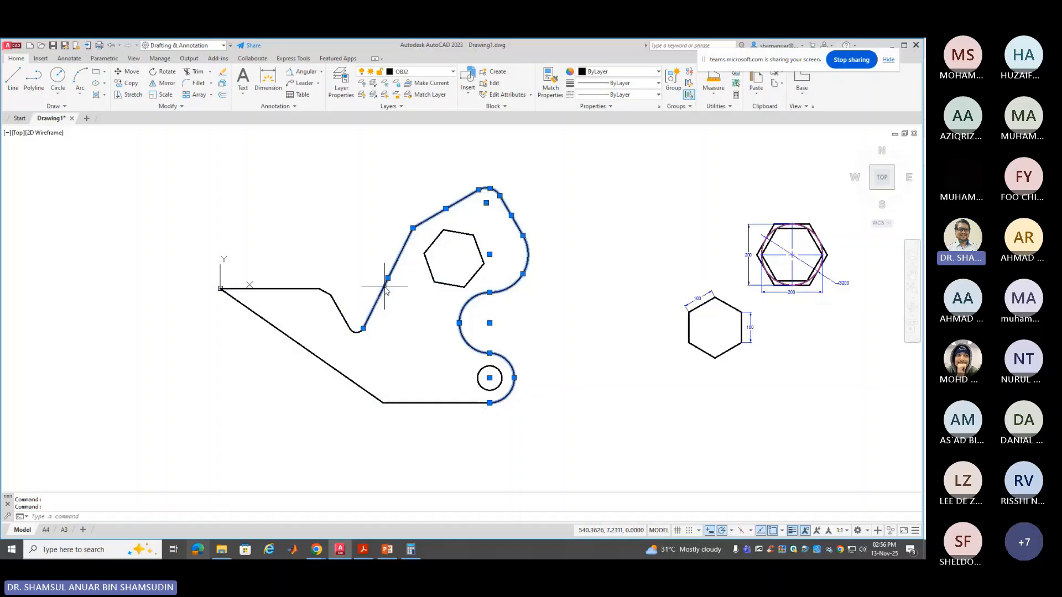
left_click(438, 349)
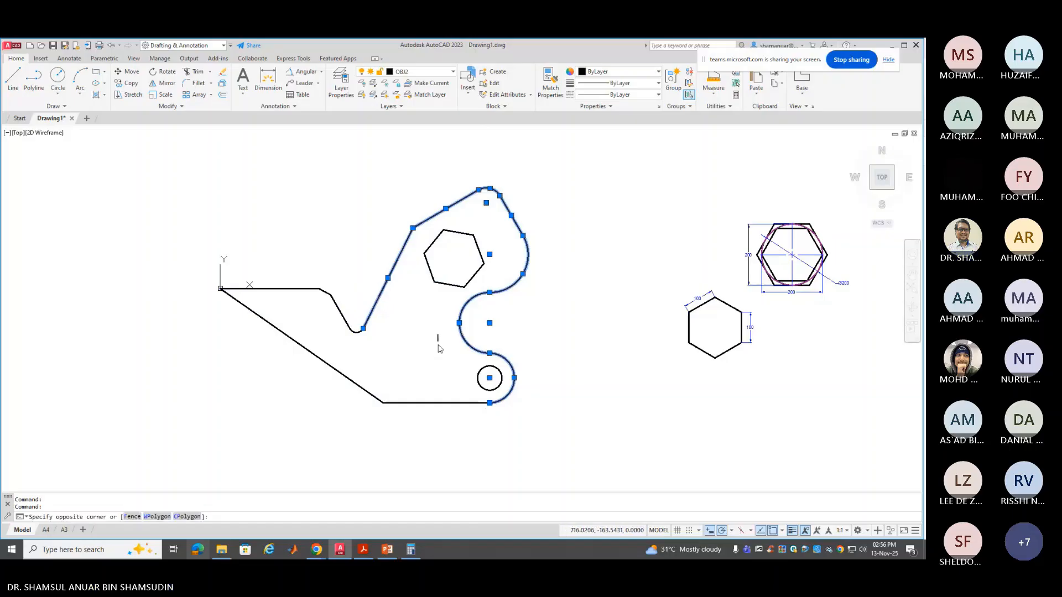
left_click(351, 429)
left_click(369, 220)
left_click(259, 377)
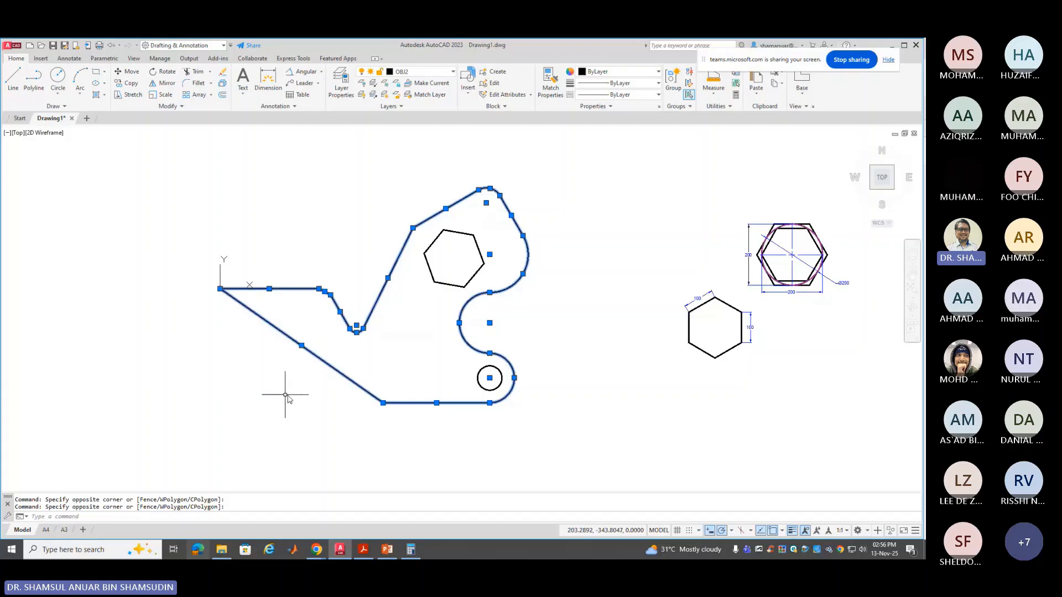
Inspect the selected outline pieces in the Properties panel, then close it
right_click(316, 354)
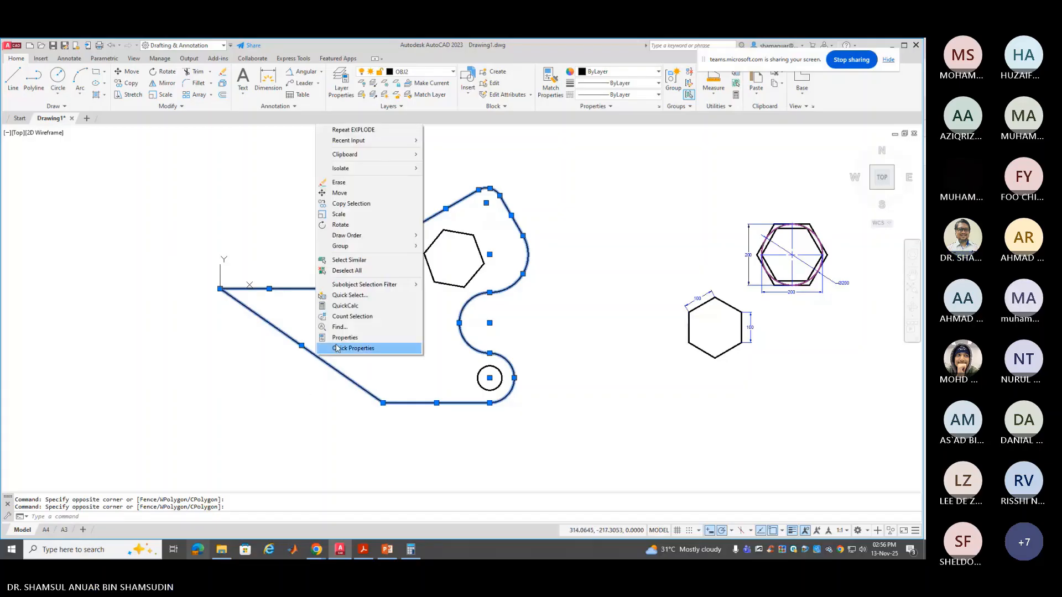
left_click(360, 339)
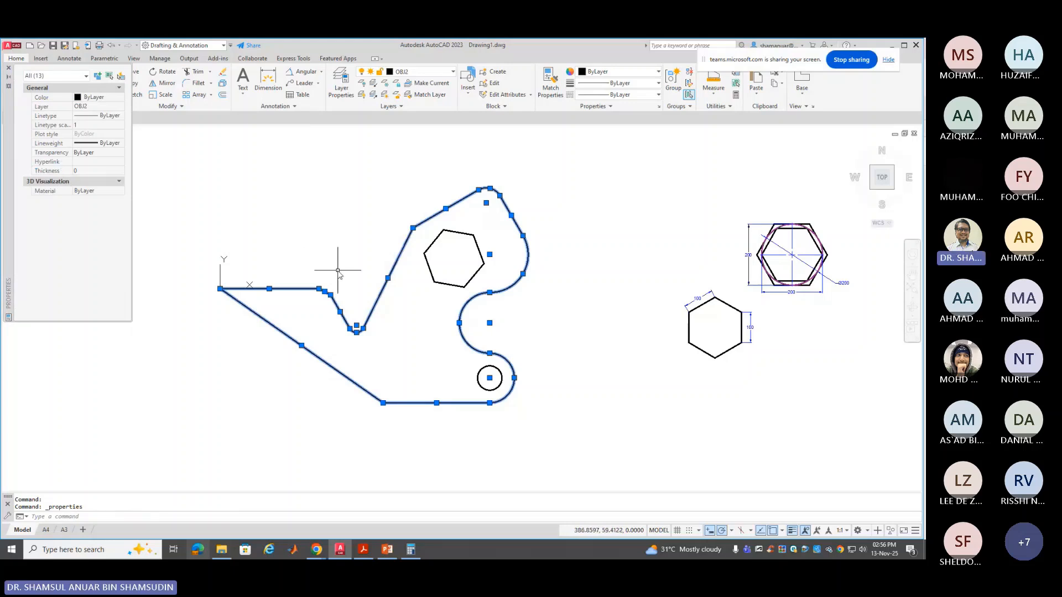
key("Escape")
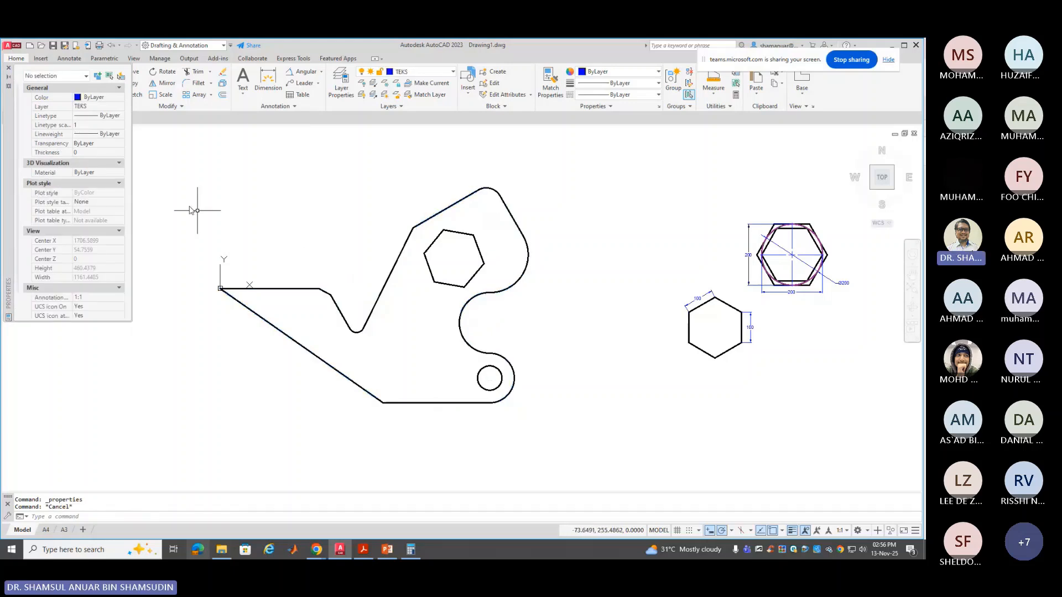
left_click(9, 68)
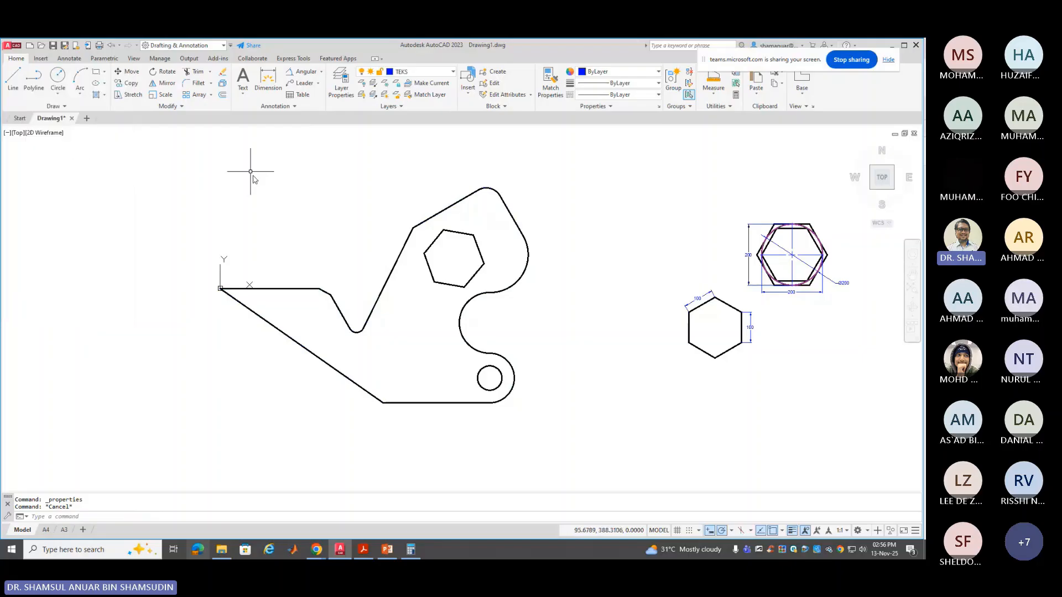
Run JOIN and select the seven left outline pieces and the lower-right arc
type("JOIN")
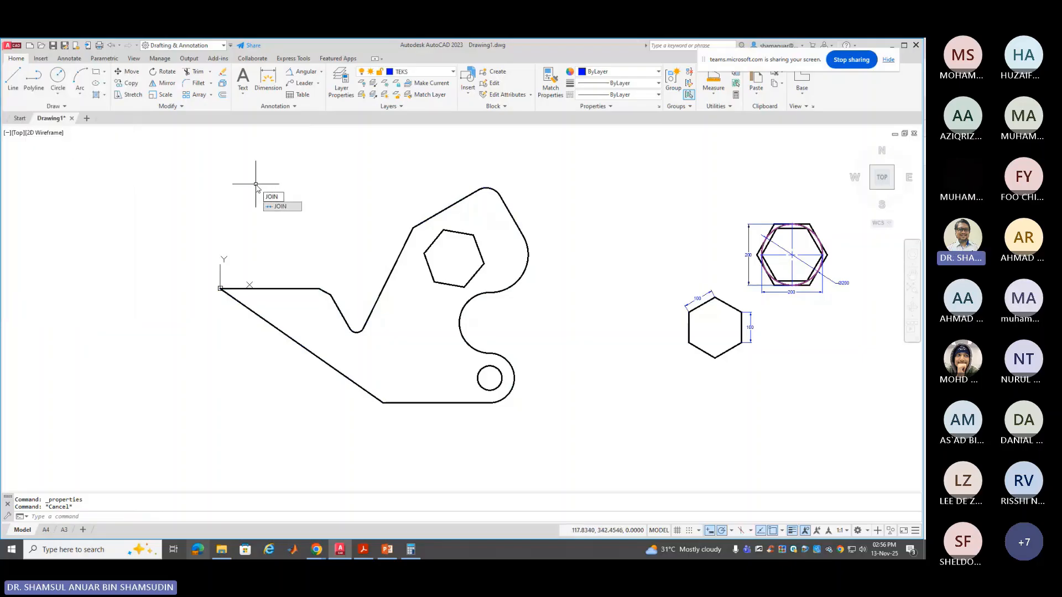
key("Return")
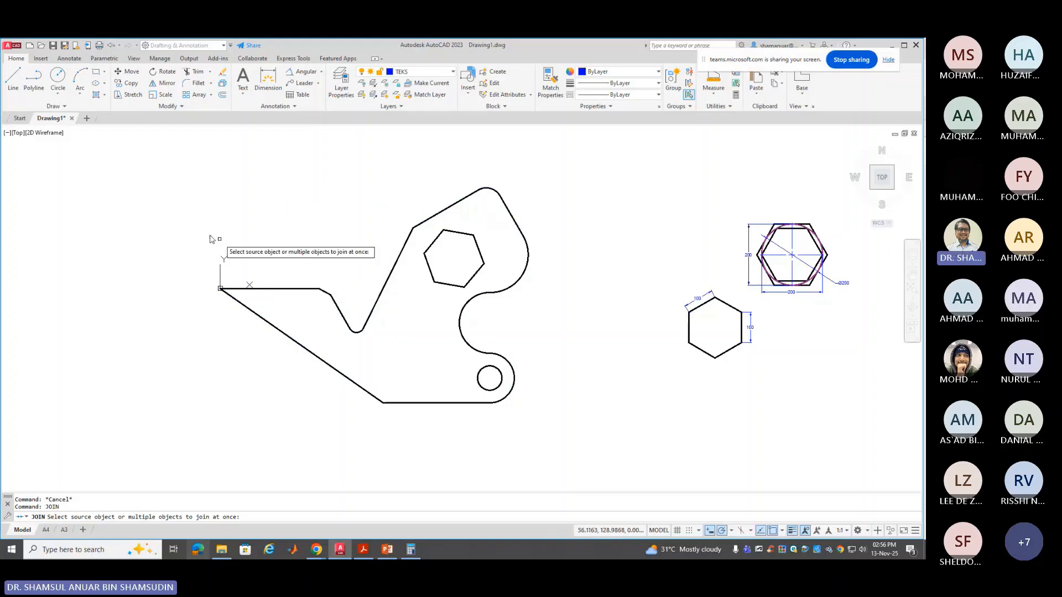
left_click(408, 189)
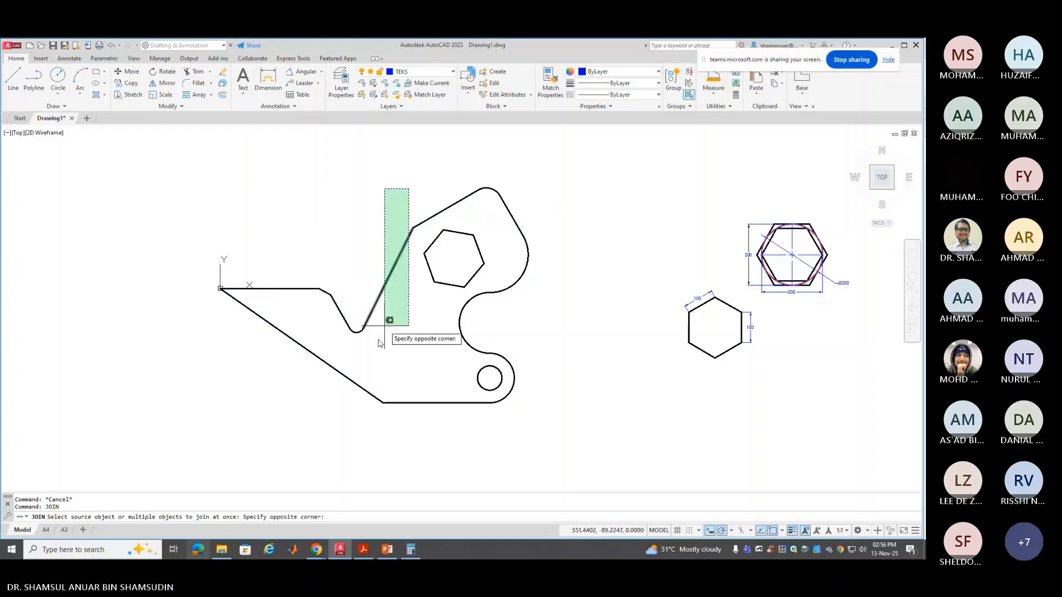
left_click(231, 454)
left_click(532, 343)
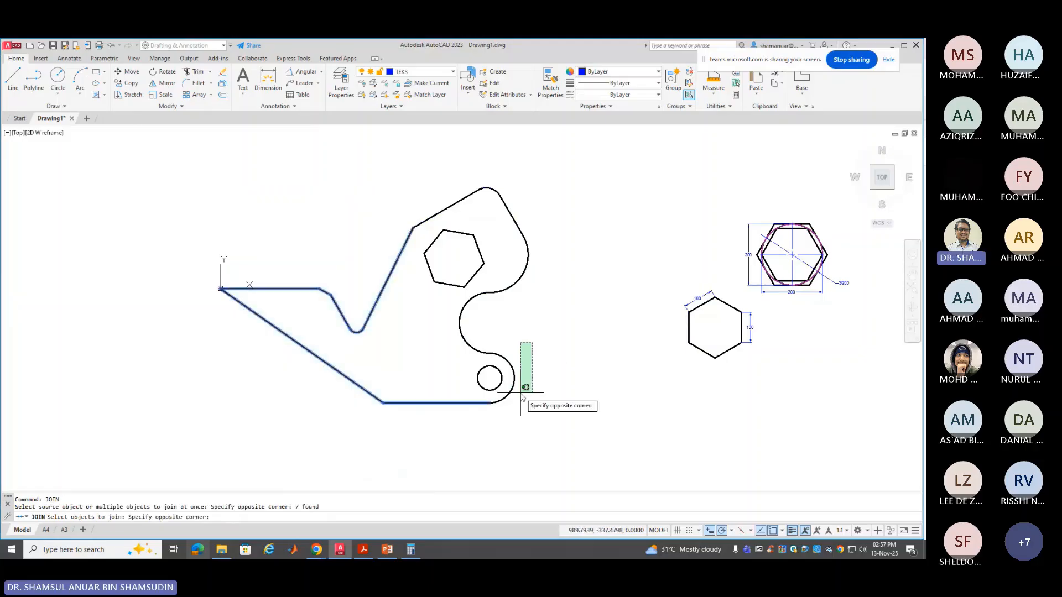
left_click(508, 406)
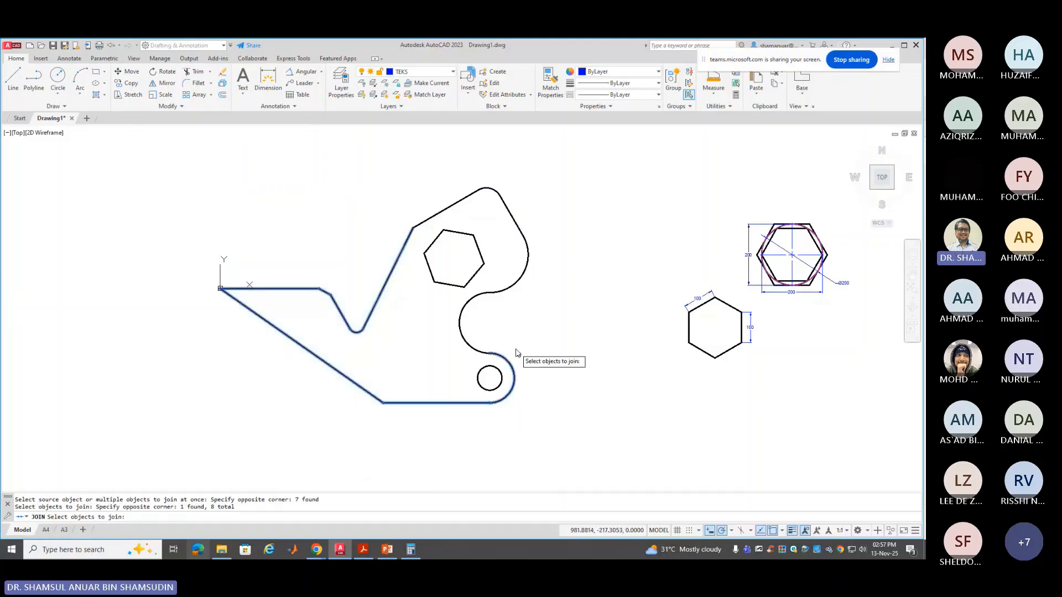
Add the middle, right and top arcs and inner hexagon, completing one closed polyline
left_click(483, 310)
left_click(455, 344)
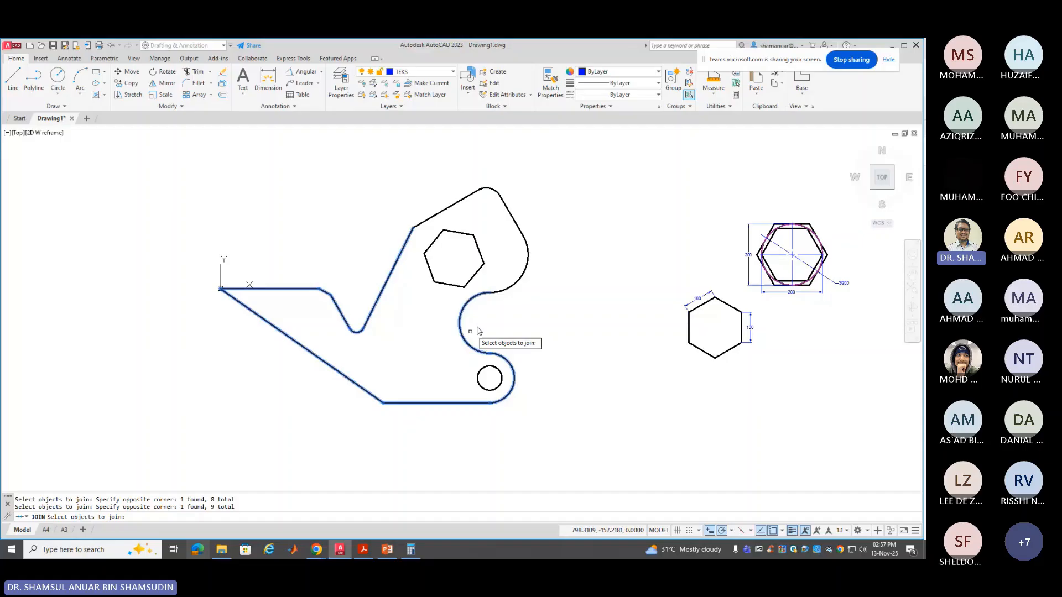
left_click(533, 225)
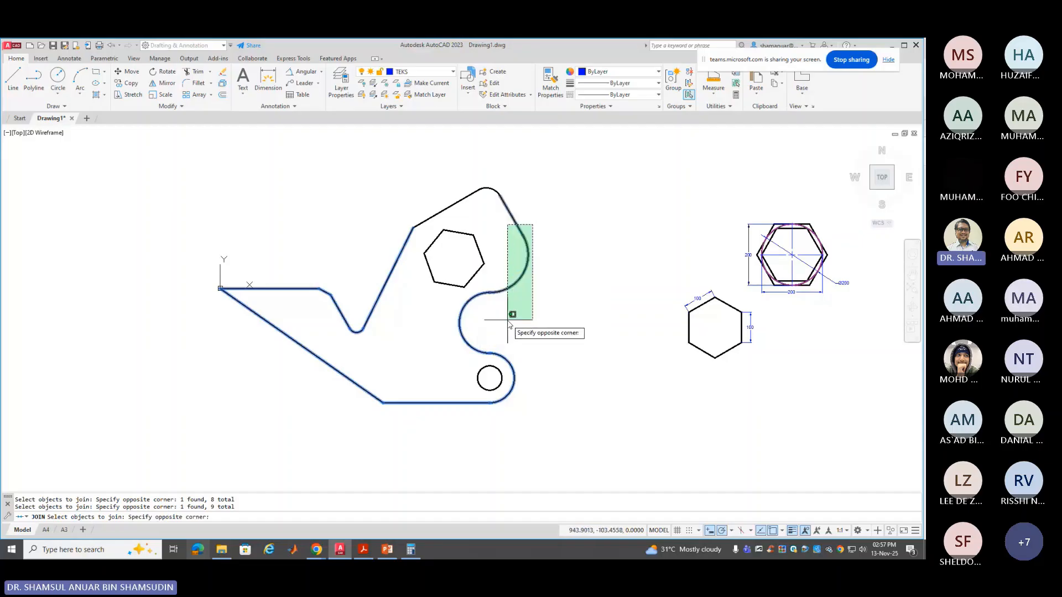
left_click(508, 320)
left_click(511, 172)
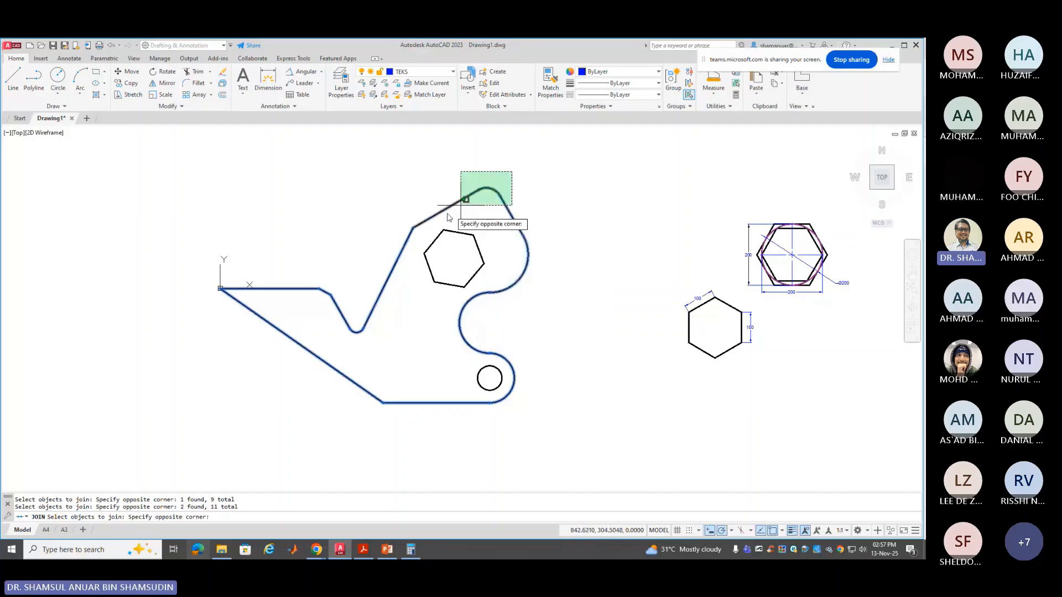
left_click(430, 208)
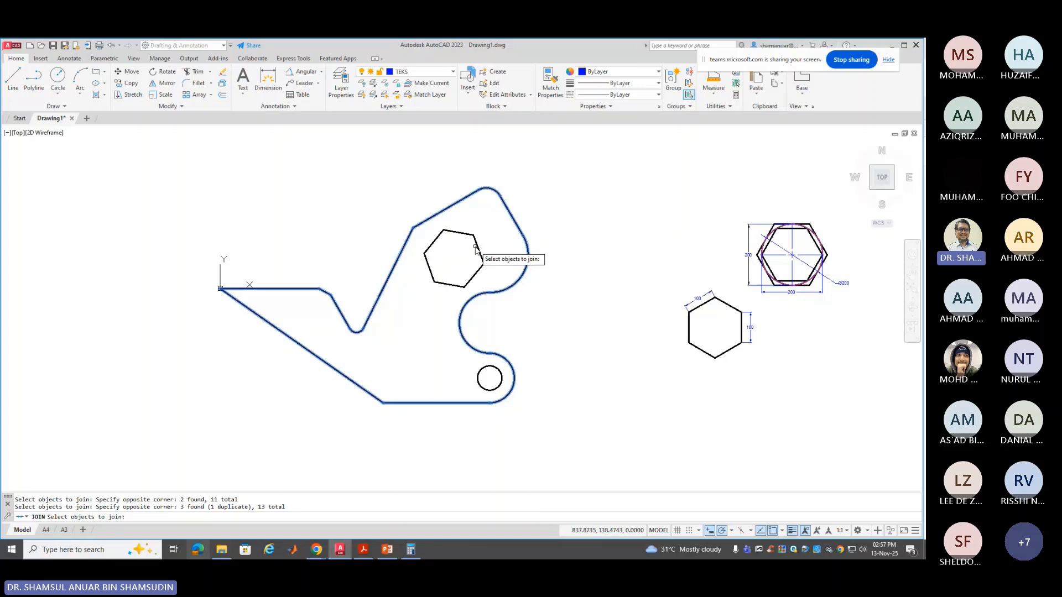
left_click(478, 246)
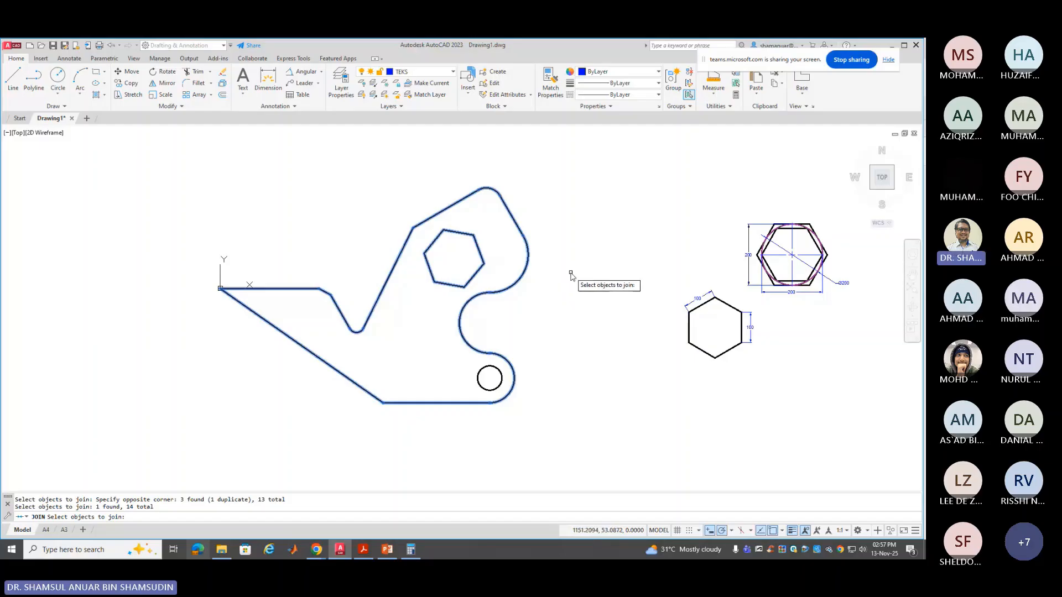
key("Return")
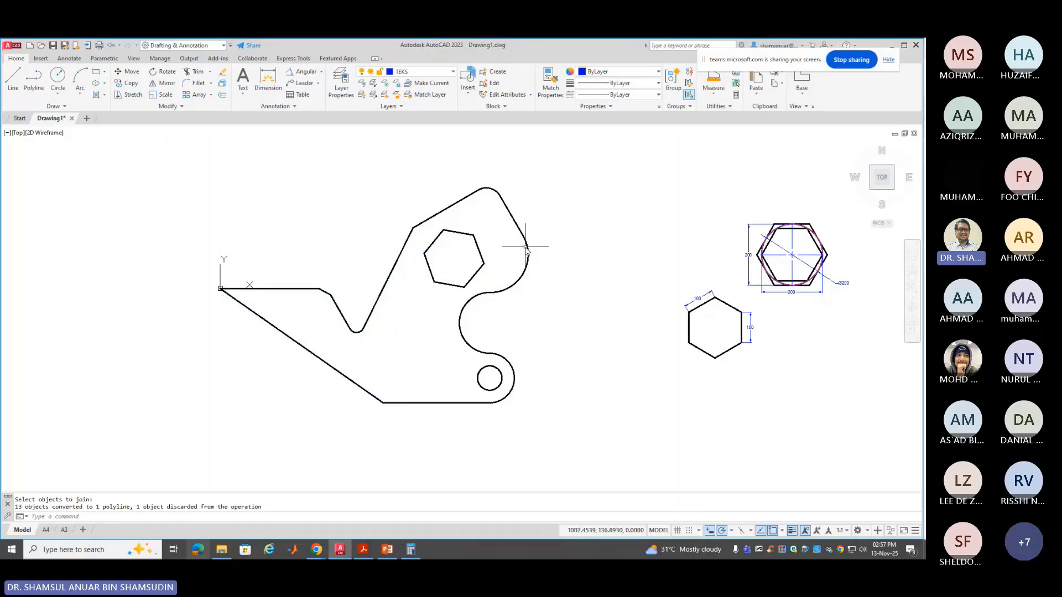
left_click(525, 247)
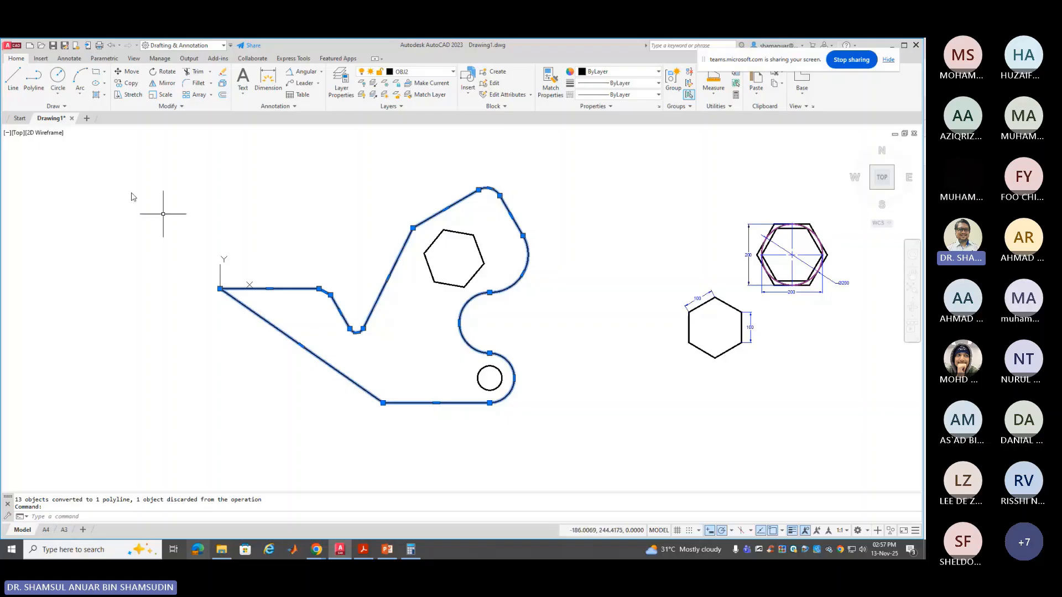
right_click(273, 282)
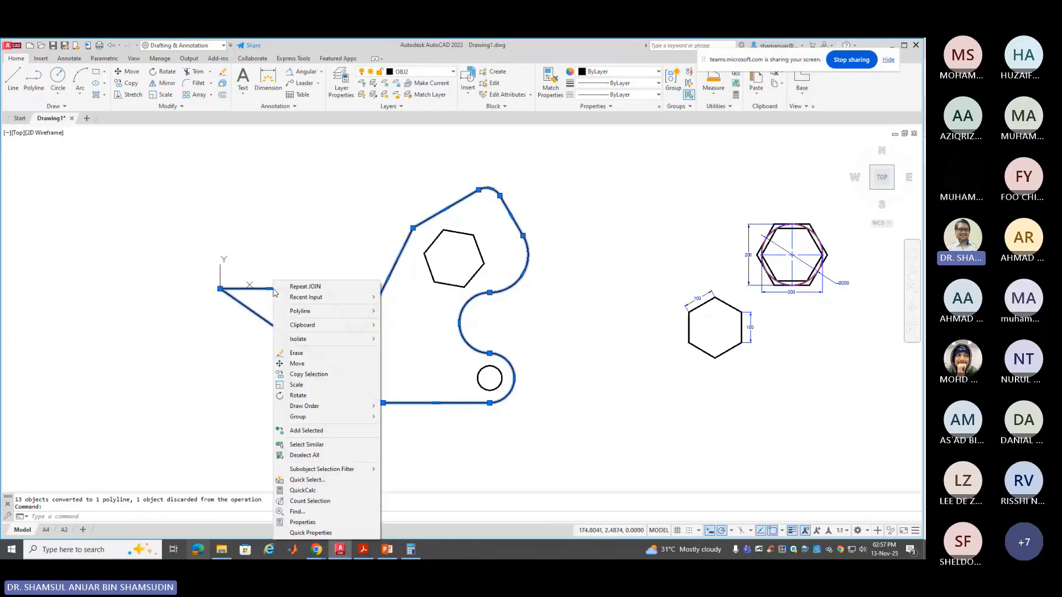
left_click(302, 522)
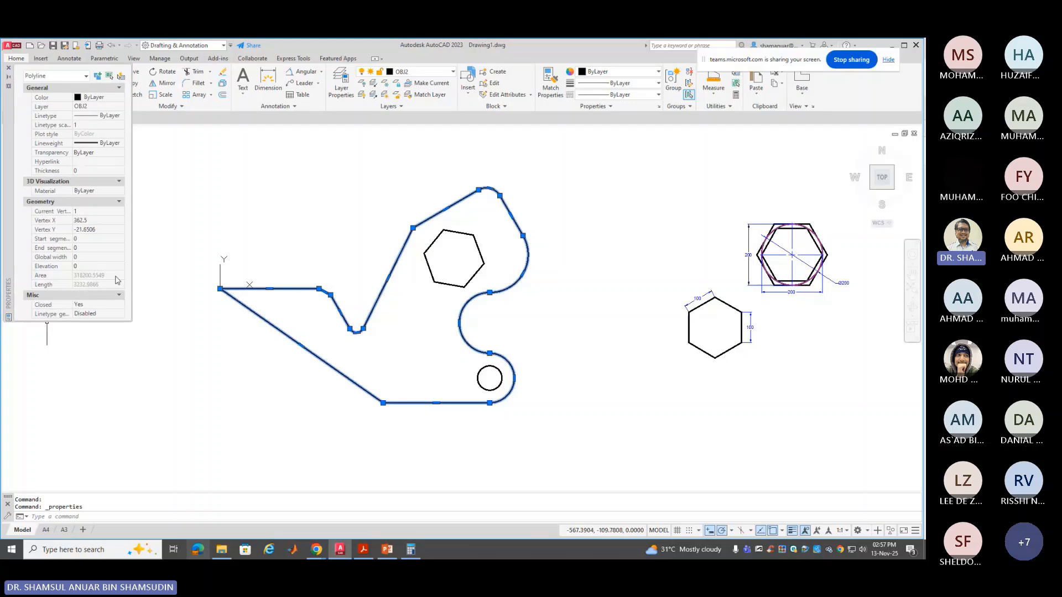
key("Escape")
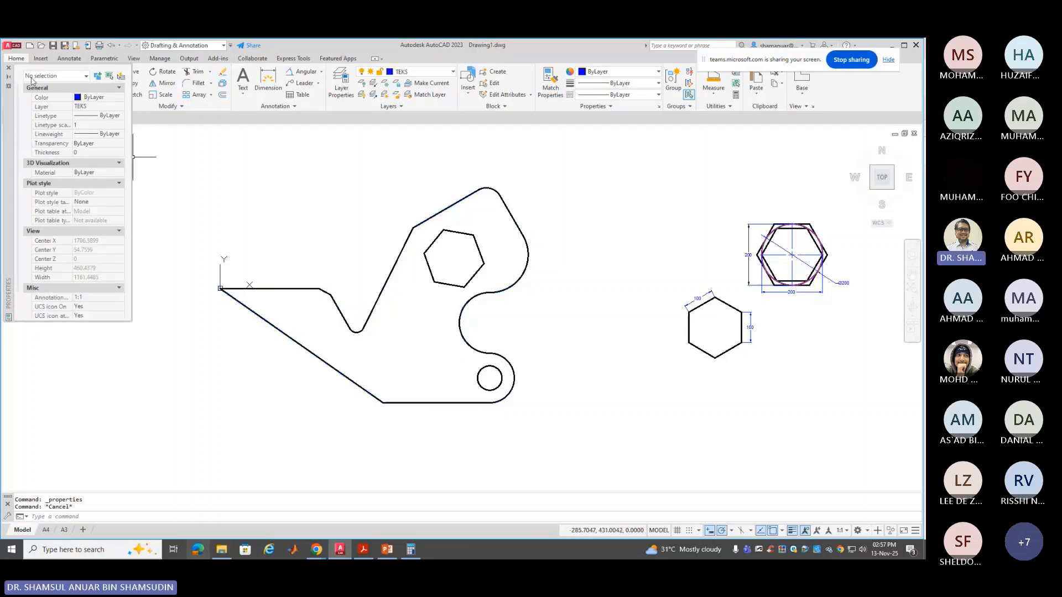
left_click(9, 68)
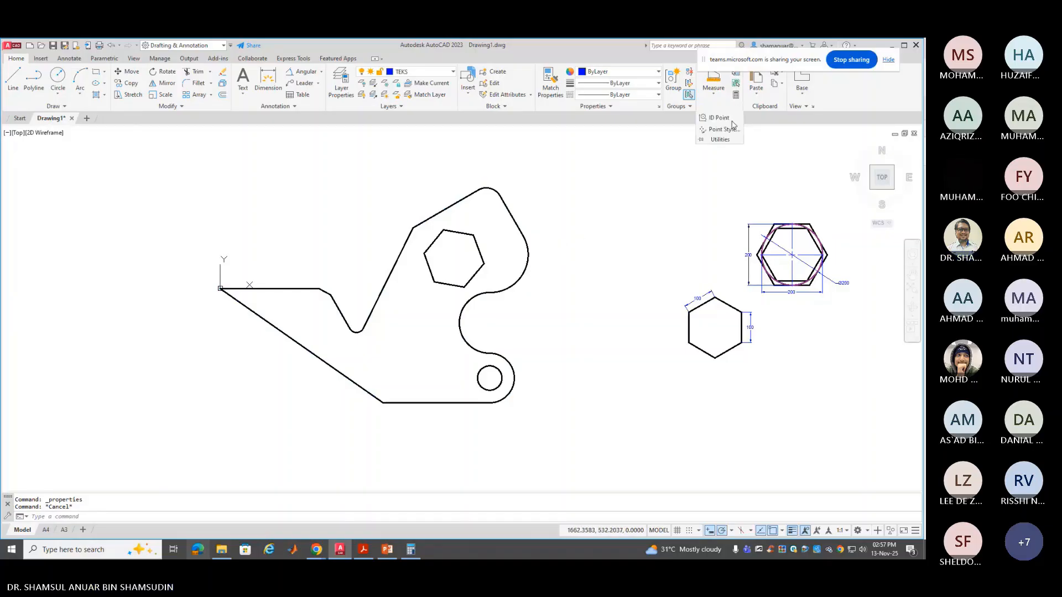
Measure the bracket outline by Object: area 318200.5549, perimeter 3232.9866
left_click(718, 99)
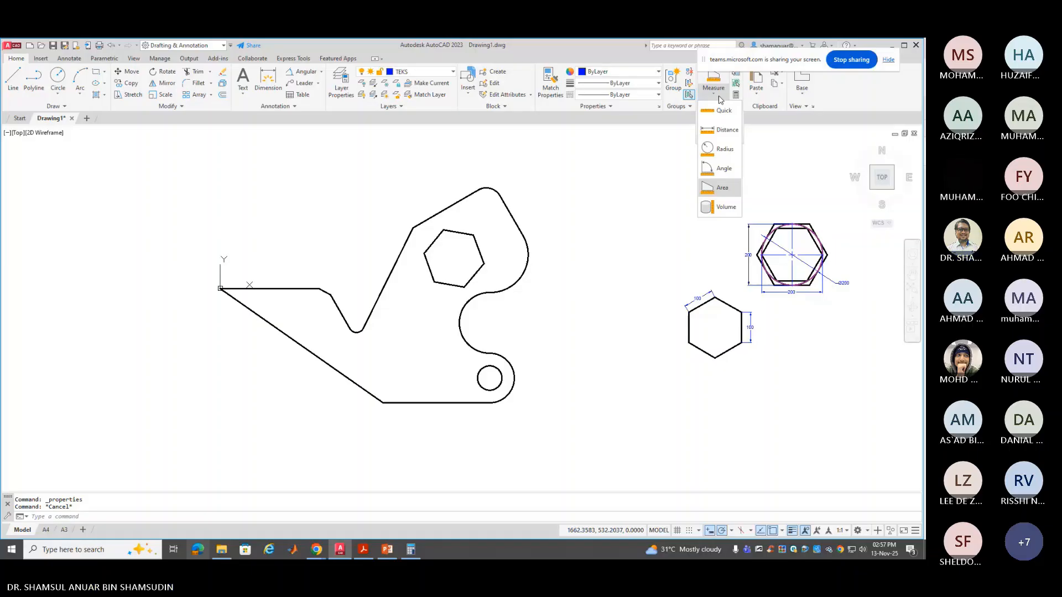
left_click_drag(756, 64, 755, 50)
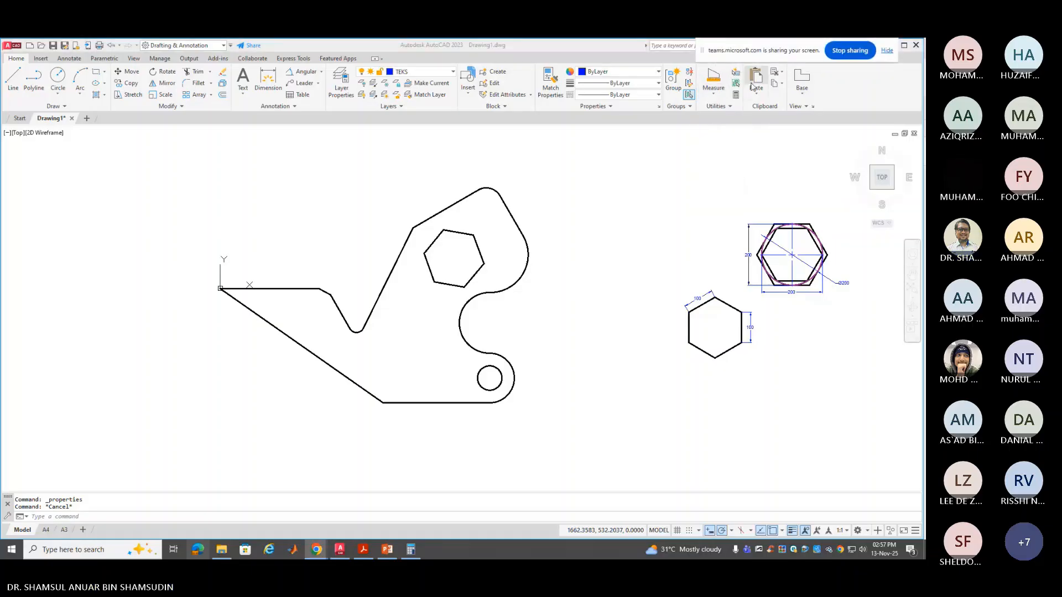
left_click(719, 100)
left_click(719, 100)
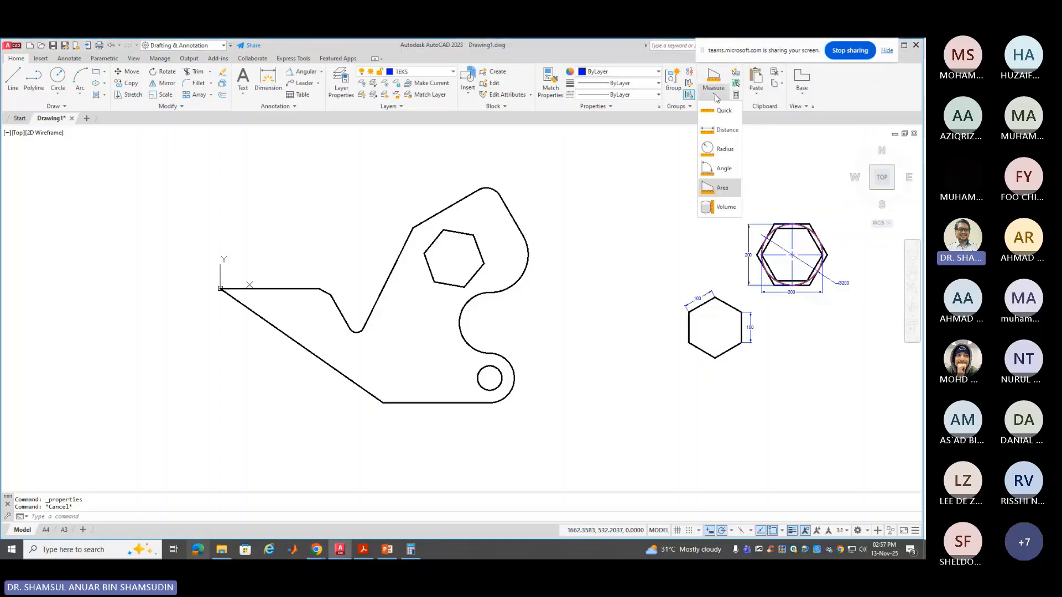
left_click(723, 188)
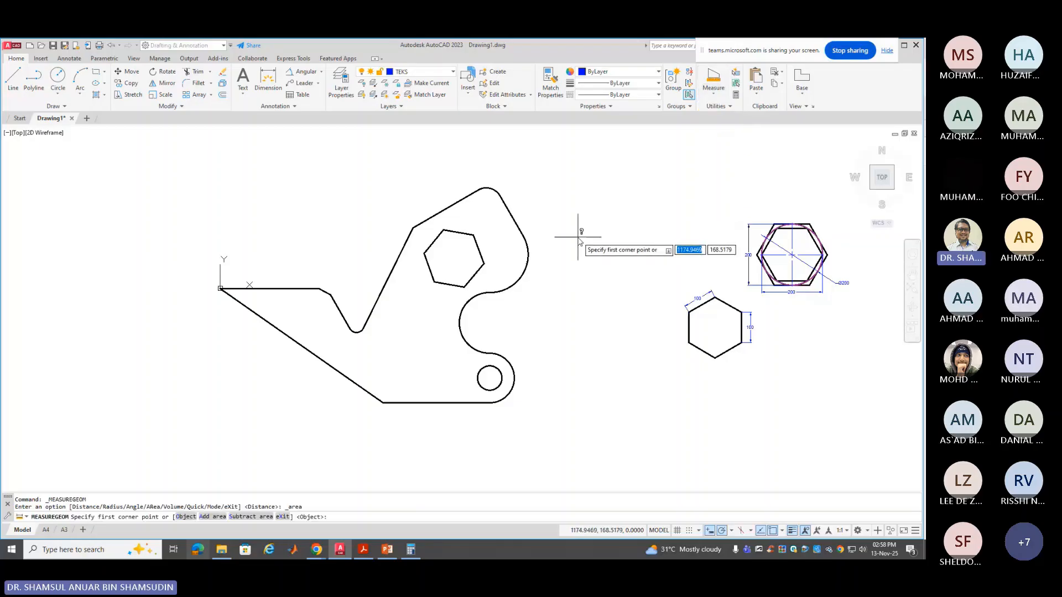
right_click(571, 241)
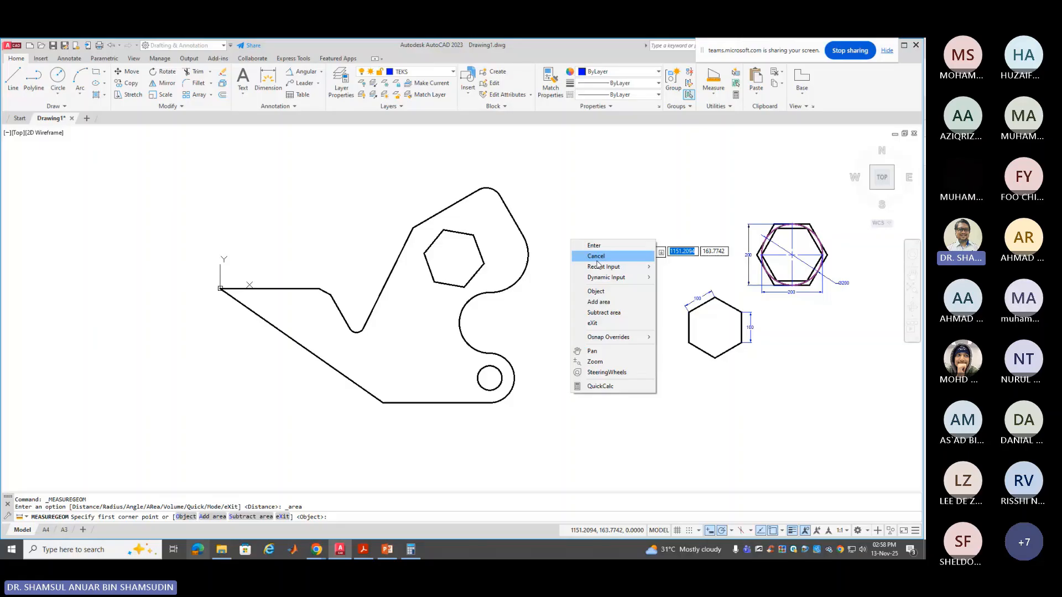
left_click(596, 291)
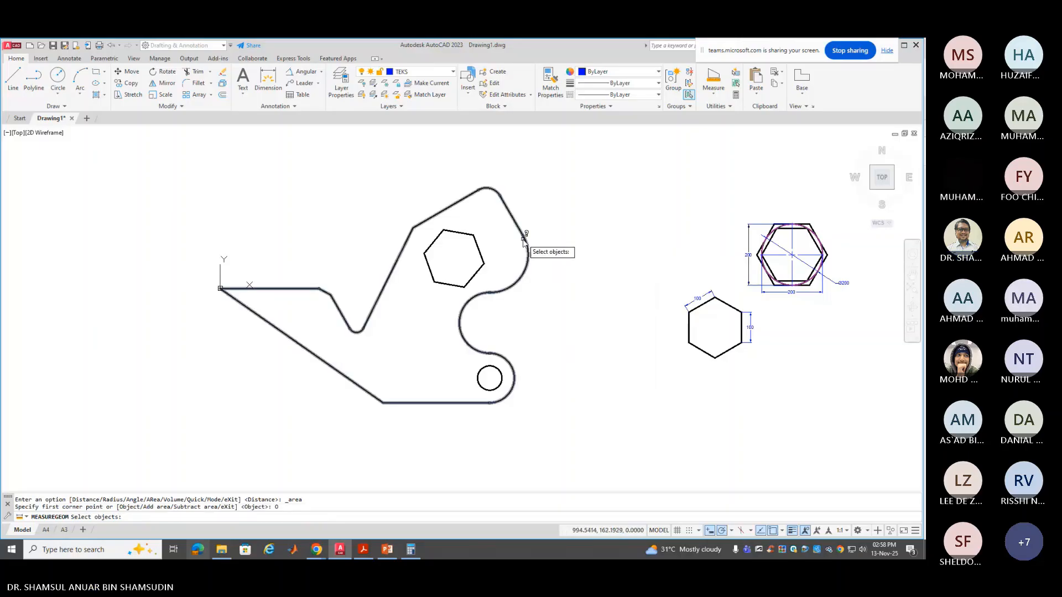
left_click(524, 242)
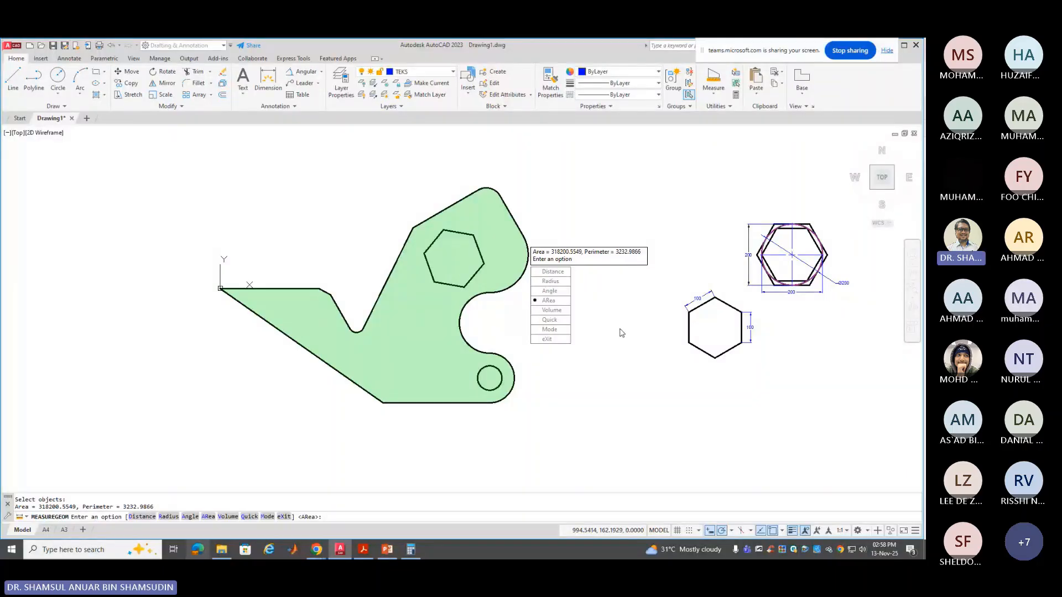
key("Escape")
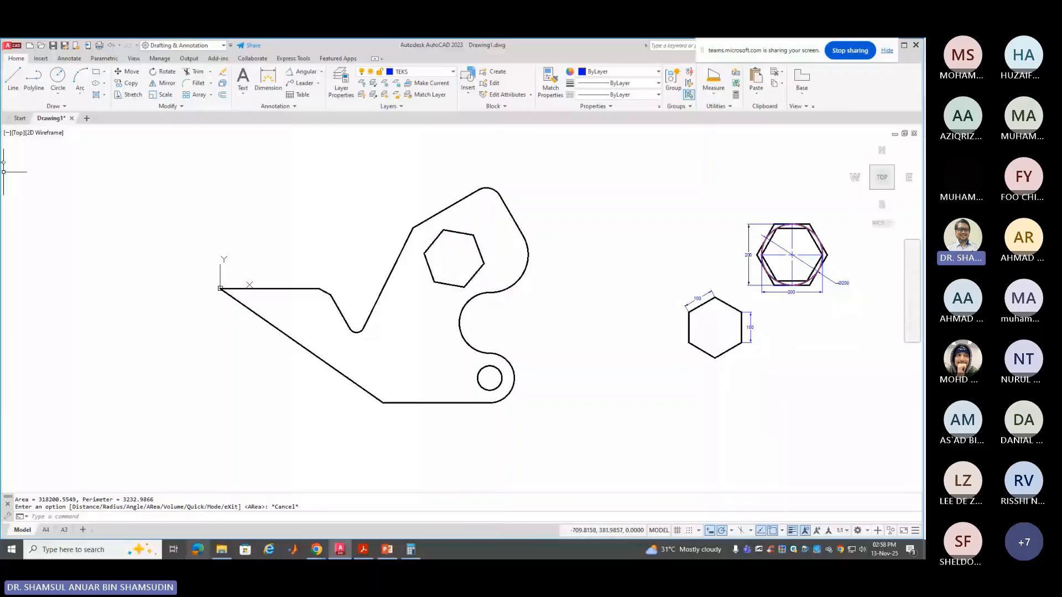
left_click(96, 72)
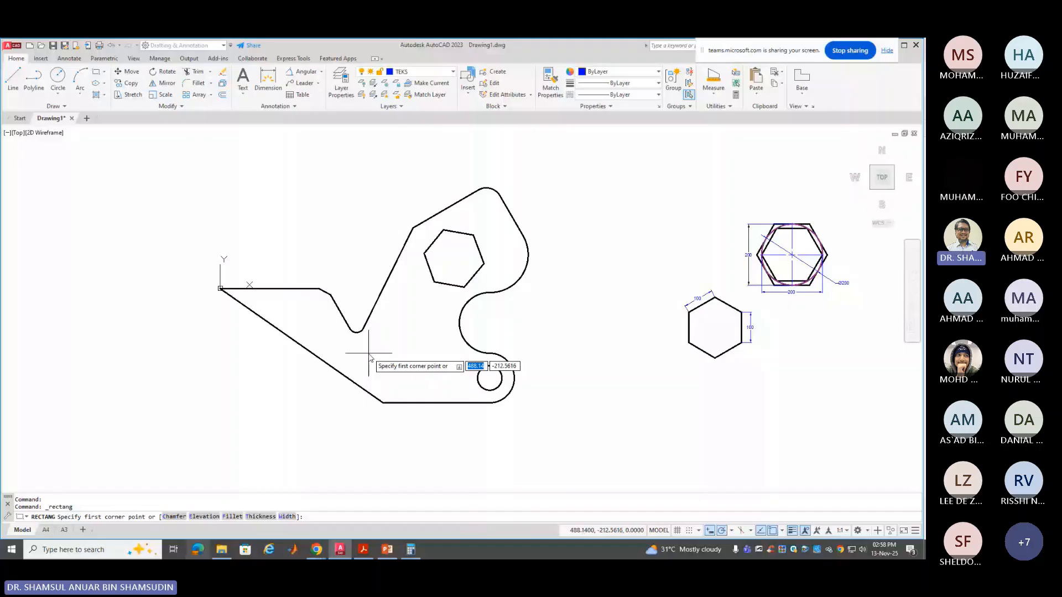
Draw a tall rectangular slot inside the bracket and put it on layer OBJEK
left_click(391, 319)
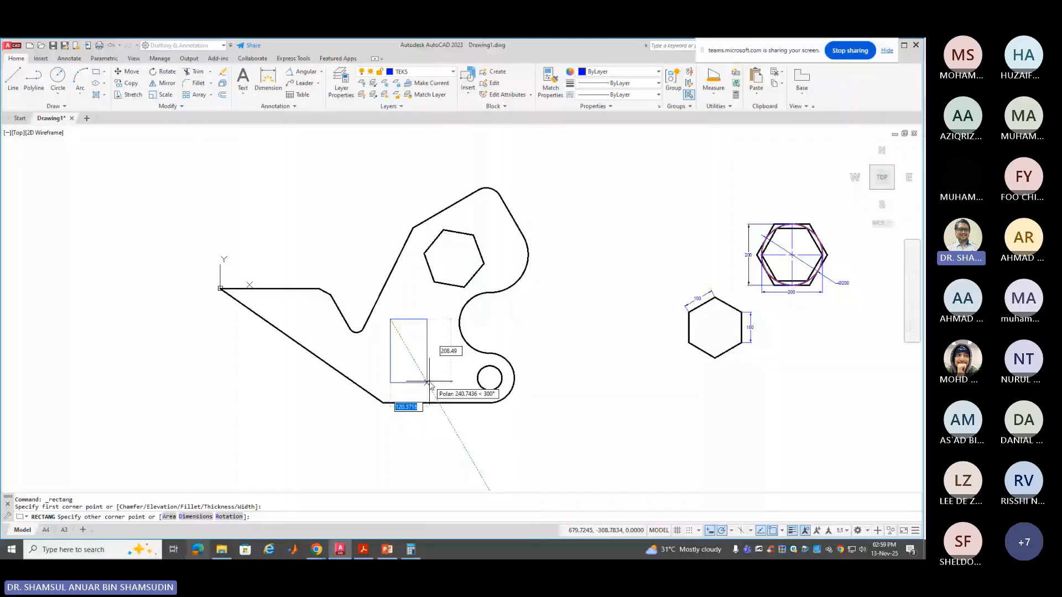
left_click(427, 382)
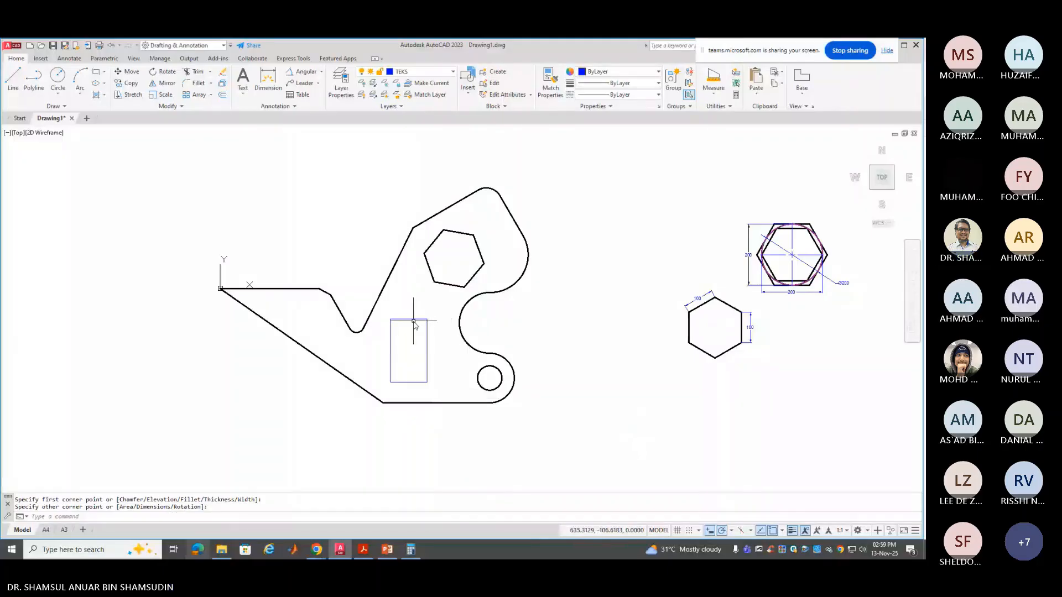
left_click(414, 320)
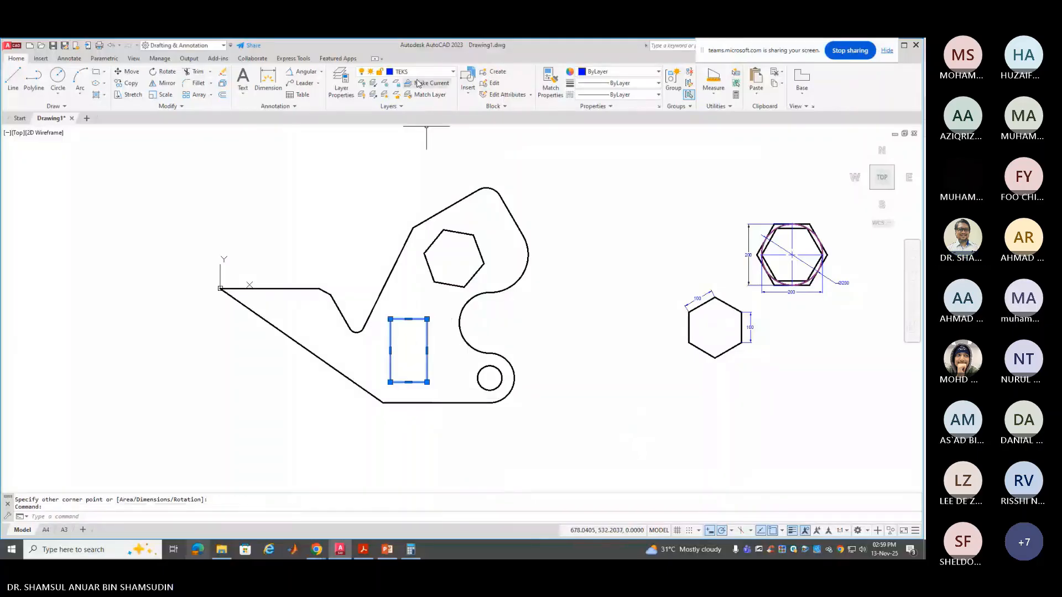
left_click(419, 72)
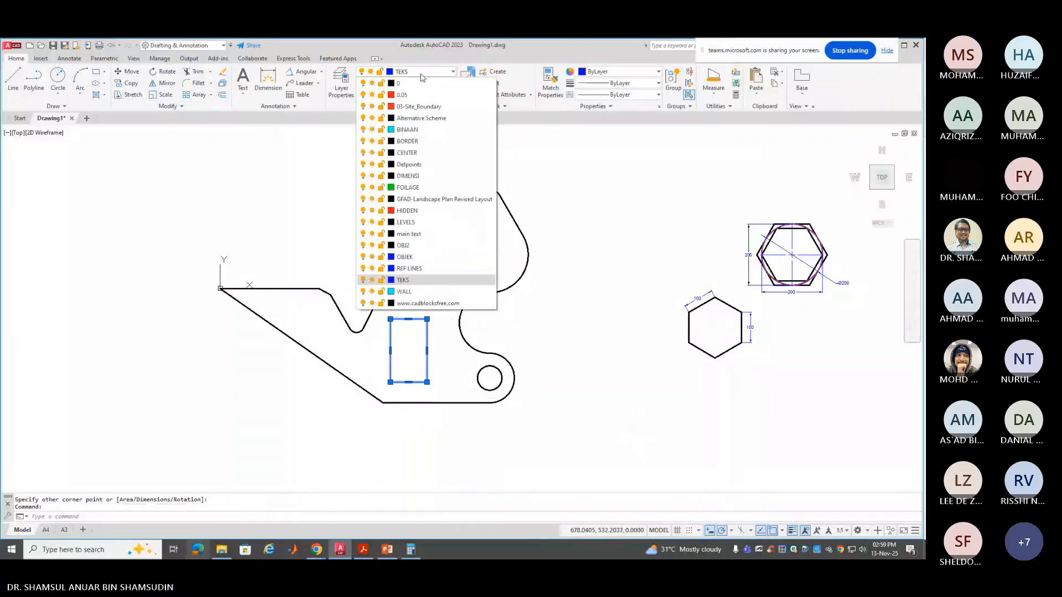
left_click(423, 257)
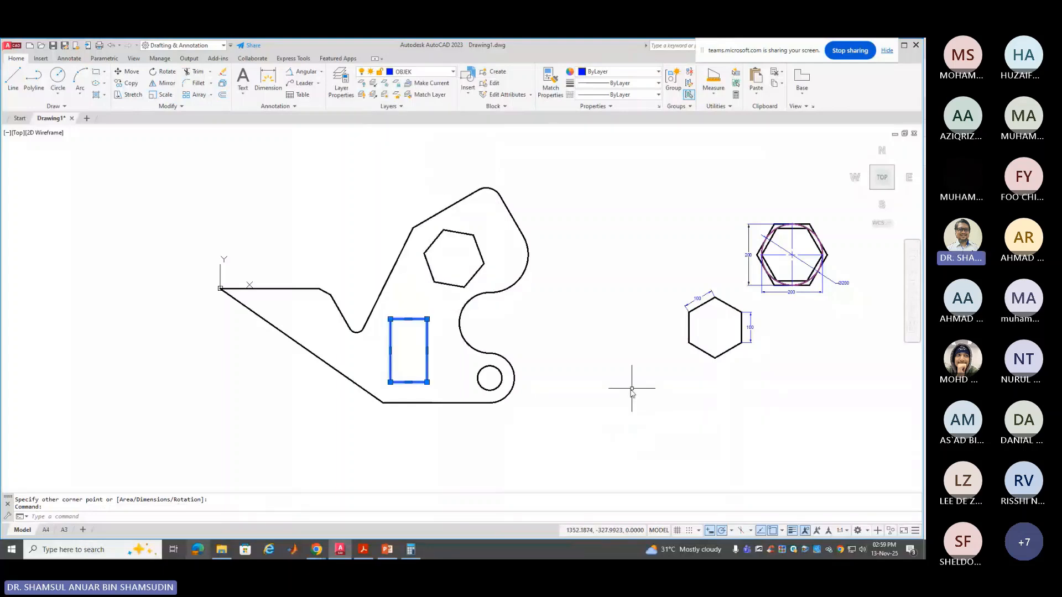
key("Escape")
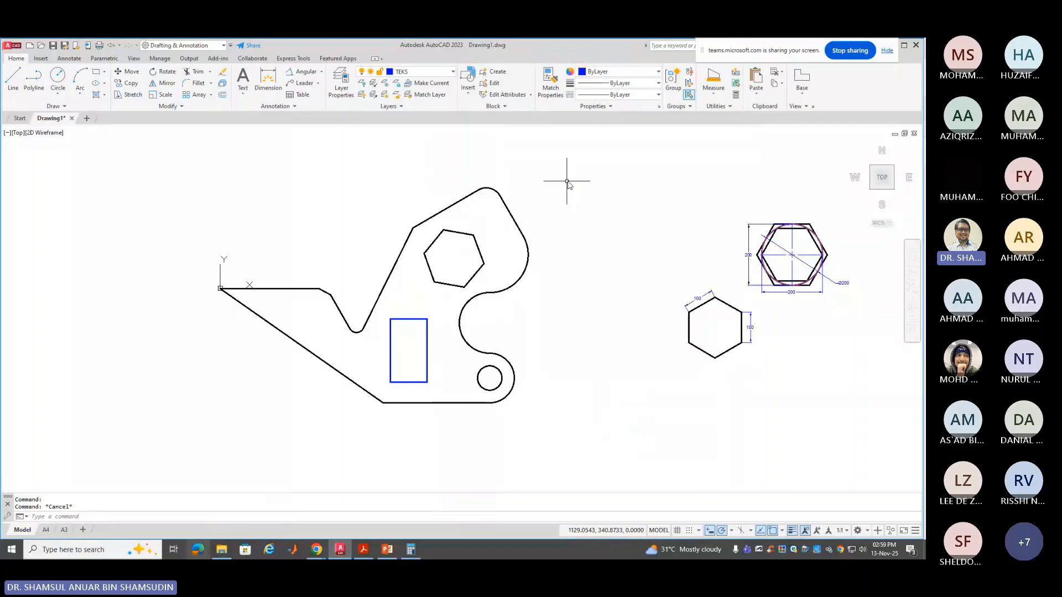
Start an Add-area total by Object with the bracket outline, totalling 318200.5549
left_click(714, 92)
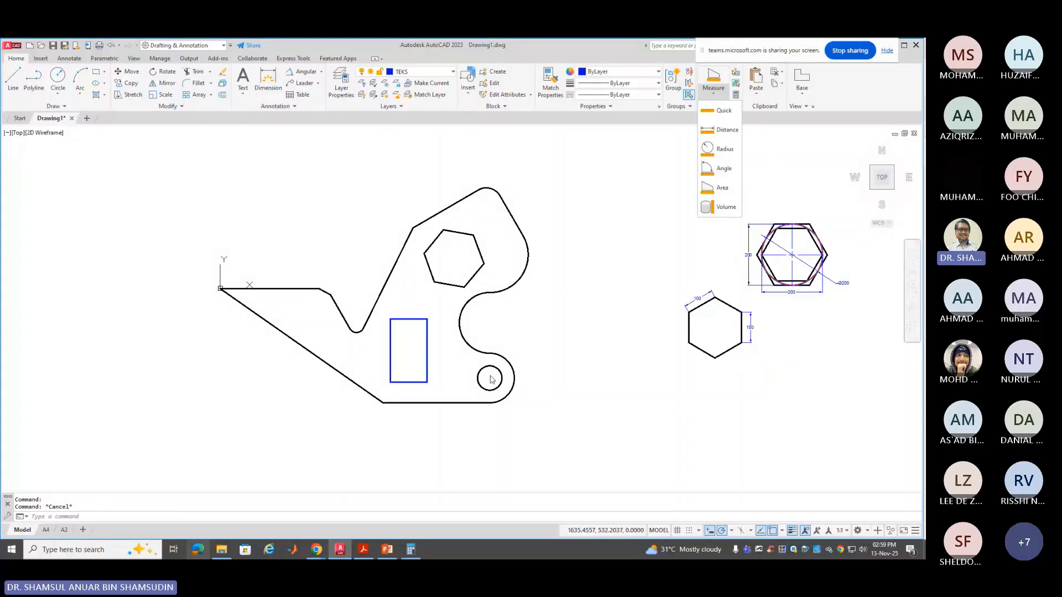
left_click(729, 190)
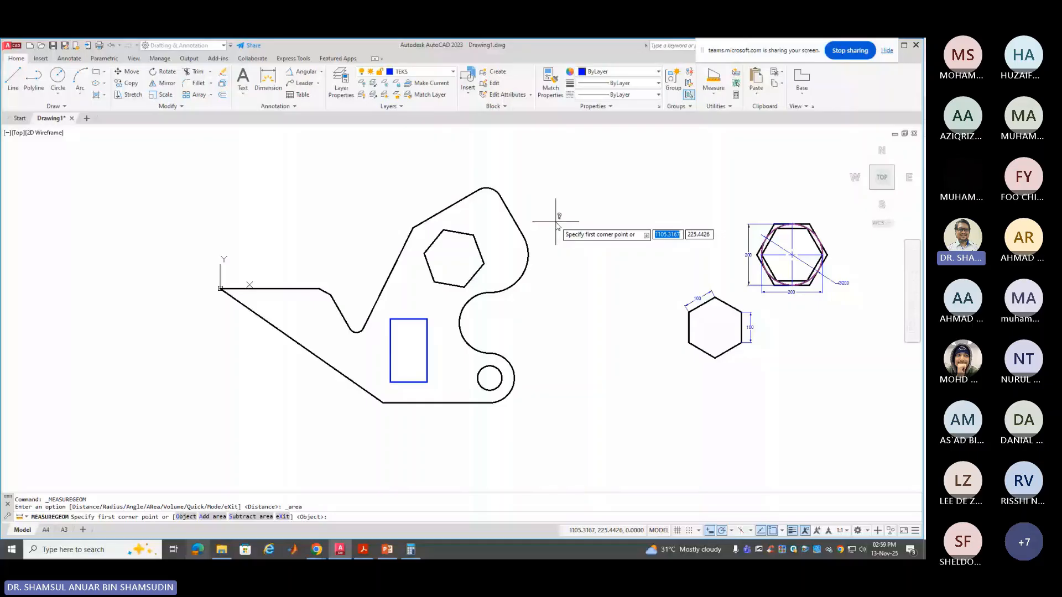
right_click(575, 209)
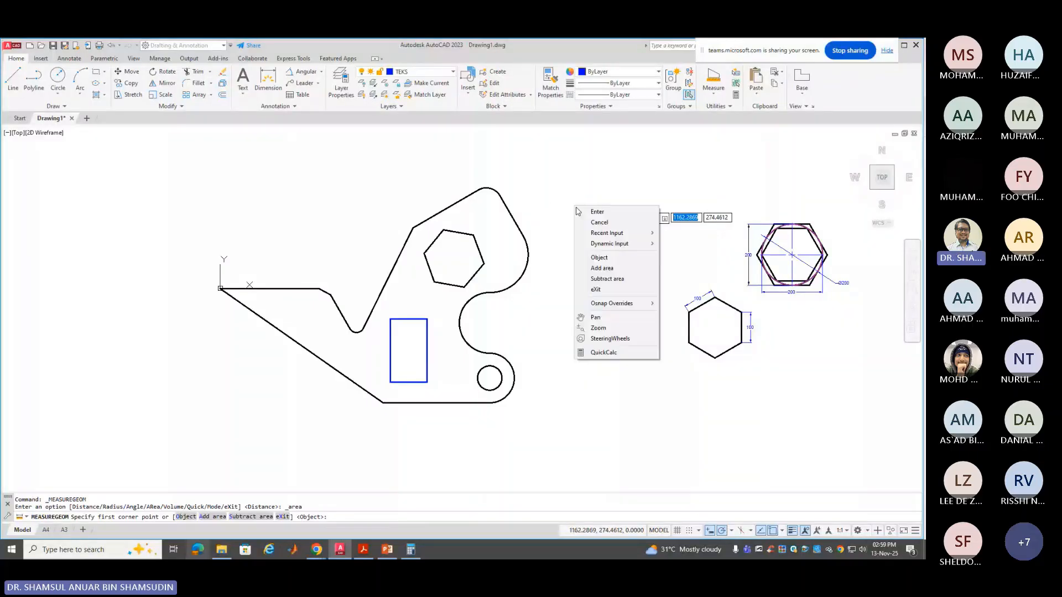
left_click(611, 269)
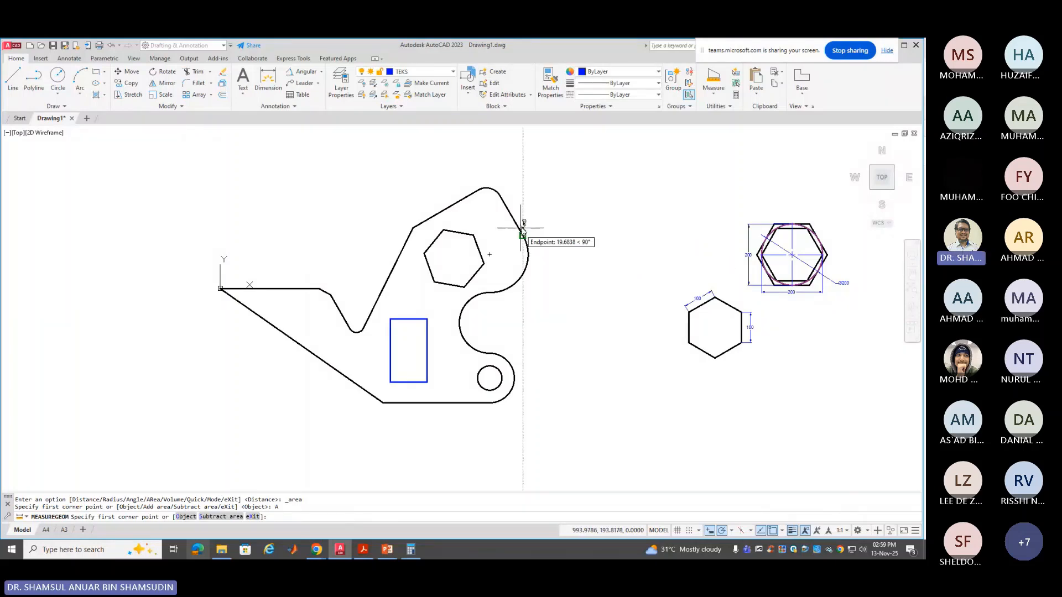
right_click(568, 235)
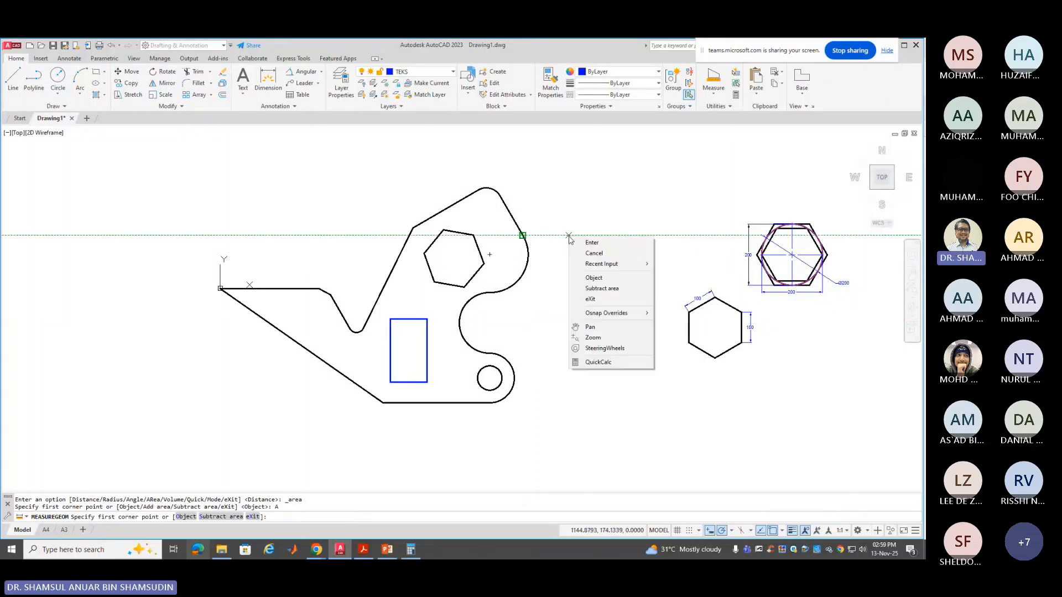
left_click(595, 278)
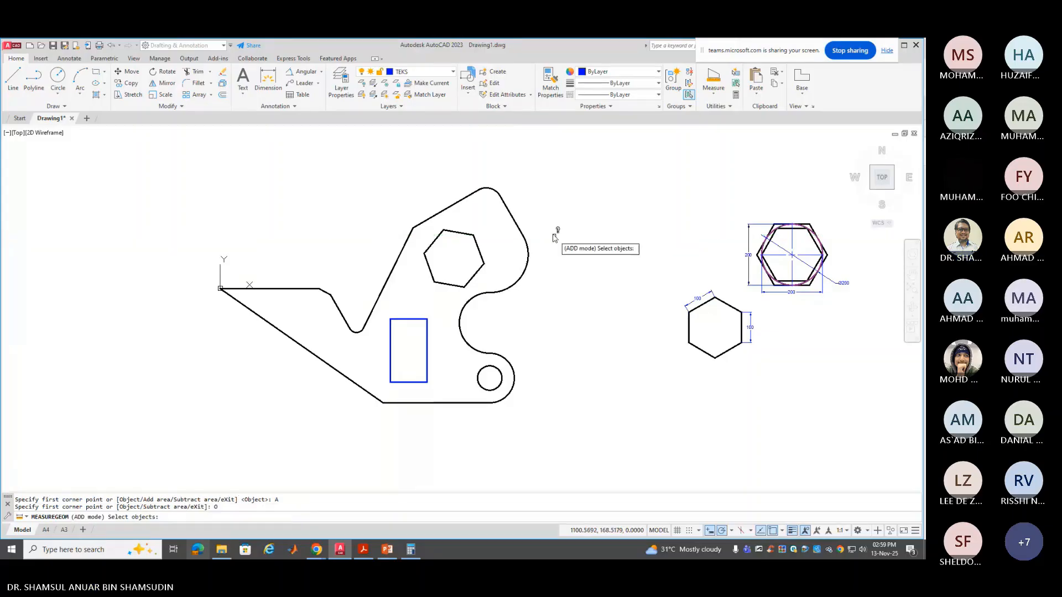
left_click(512, 219)
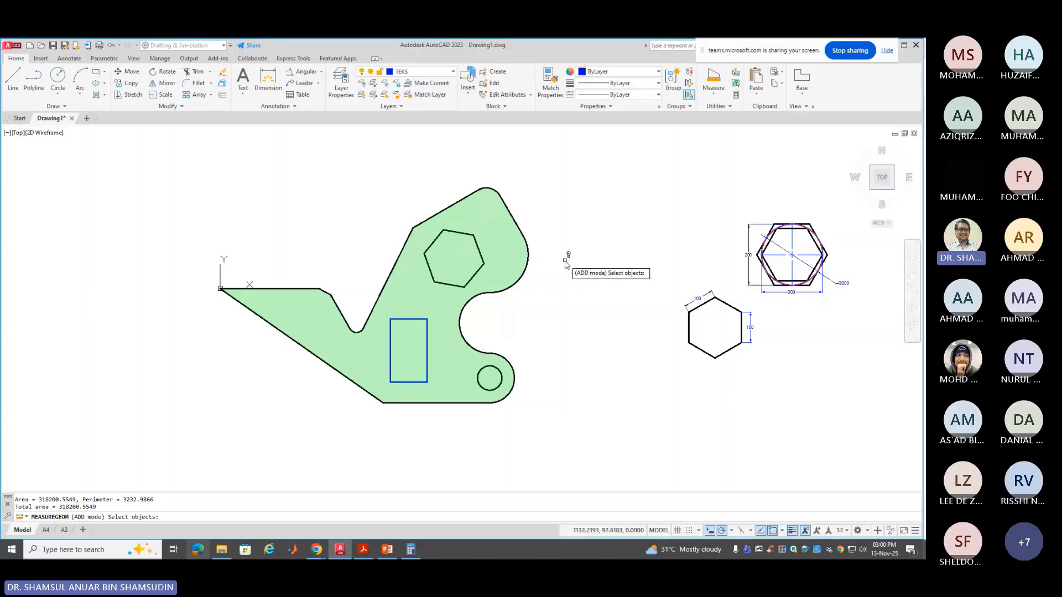
key("Return")
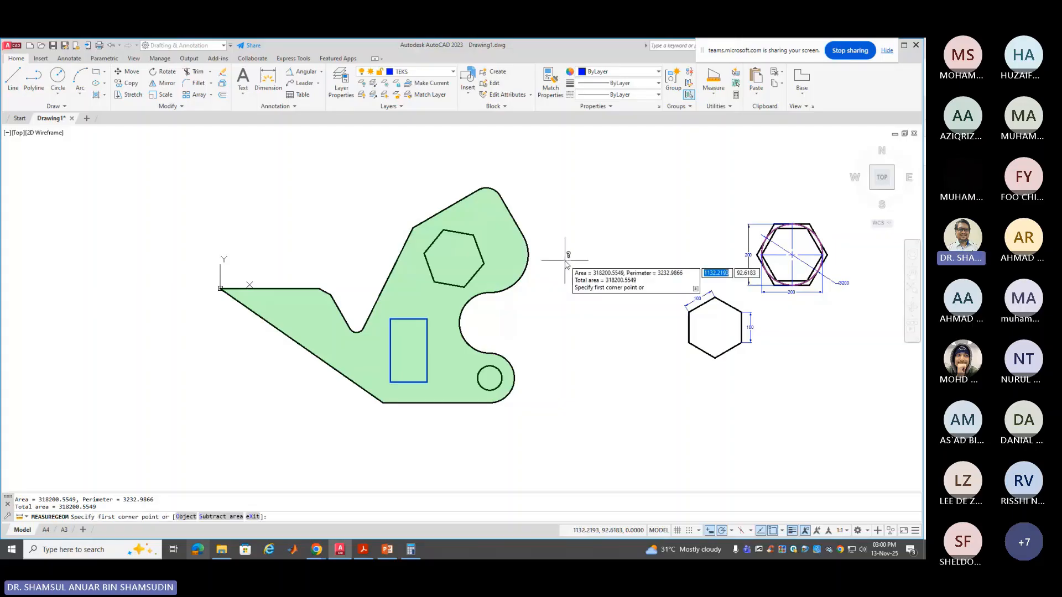
Subtract the rectangular slot, small hole and hexagon from the outline area, leaving a net 262381.6223
right_click(565, 263)
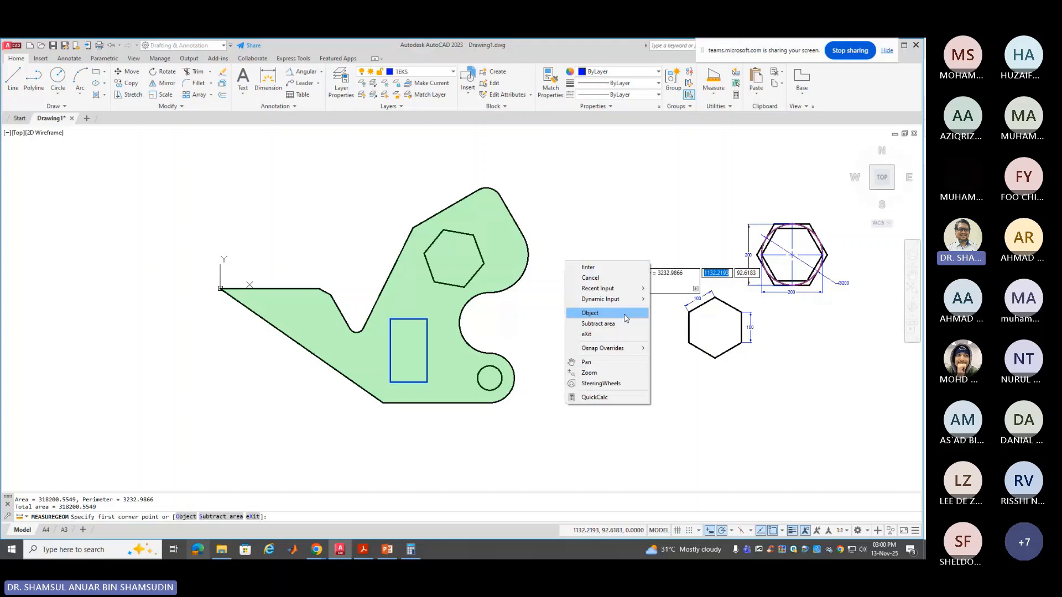
left_click(214, 516)
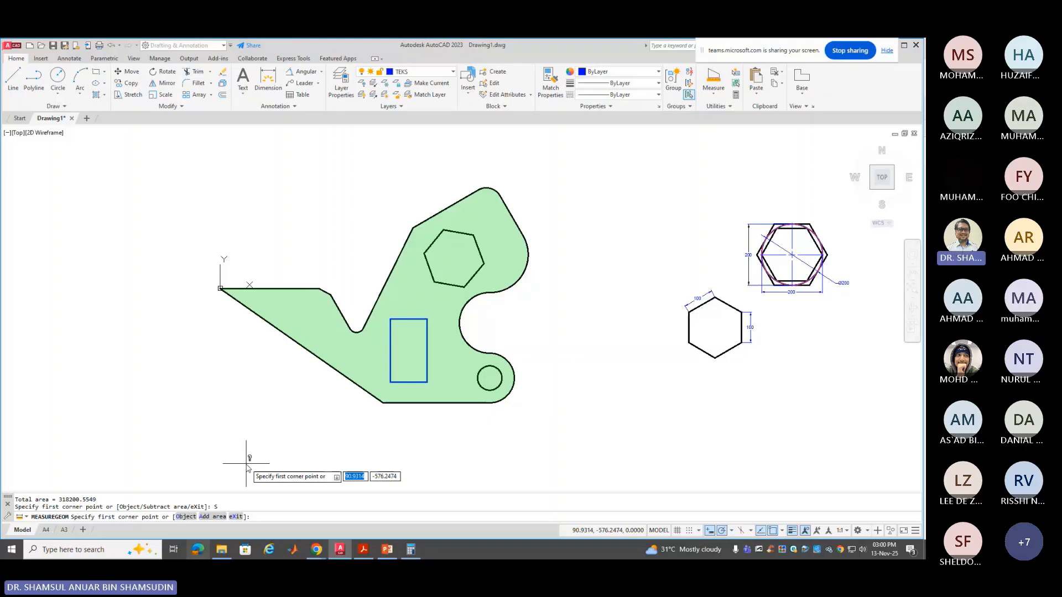
left_click(187, 517)
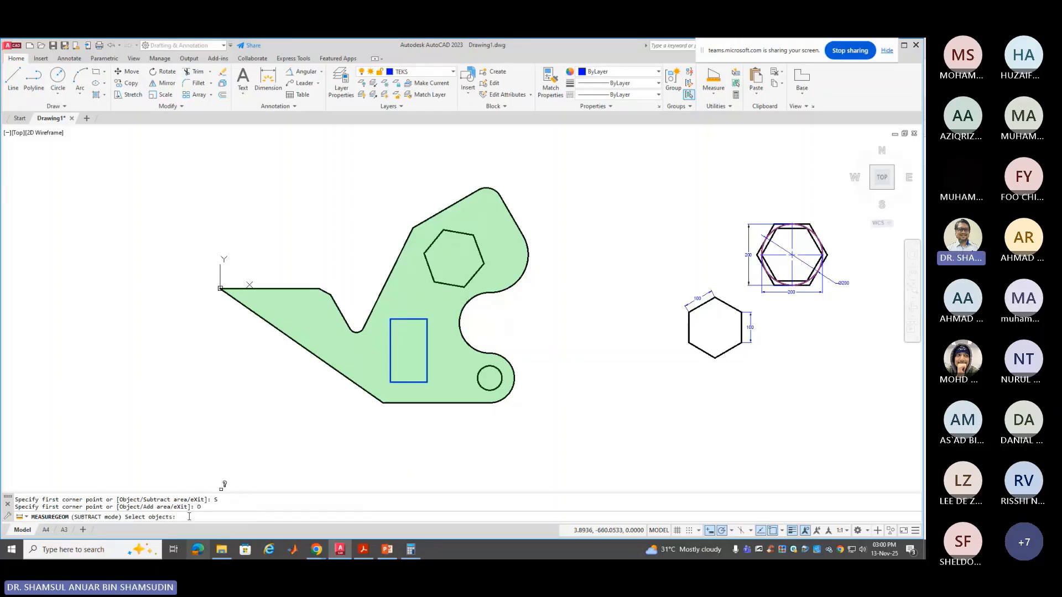
left_click(404, 382)
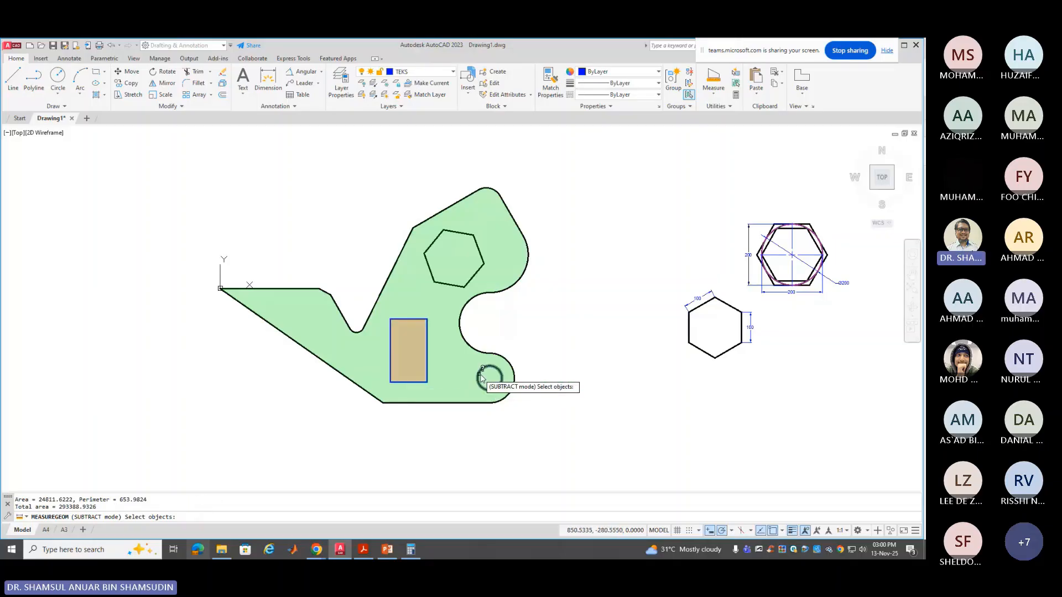
left_click(480, 375)
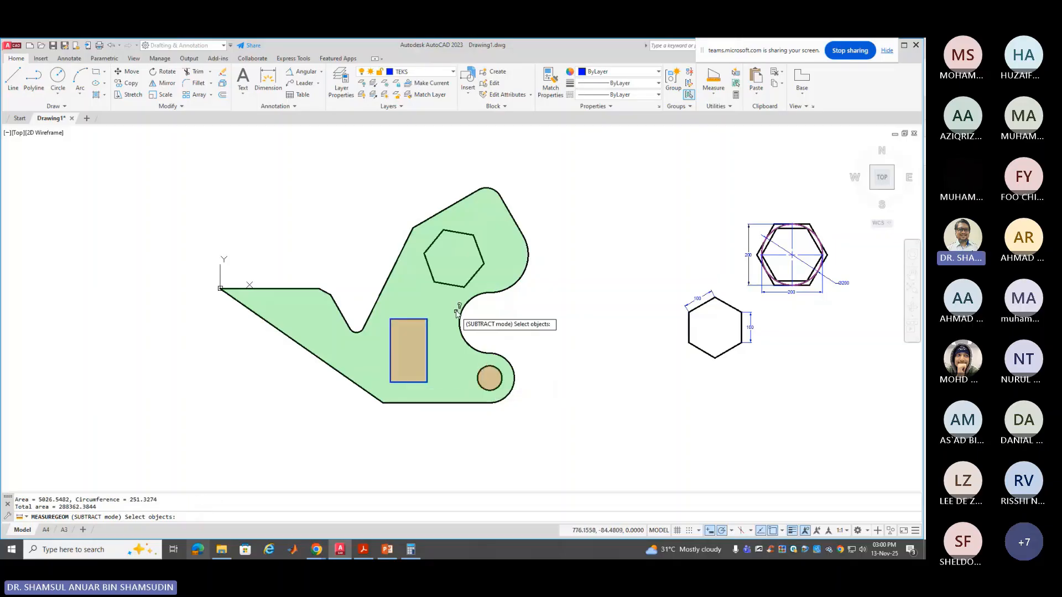
left_click(481, 255)
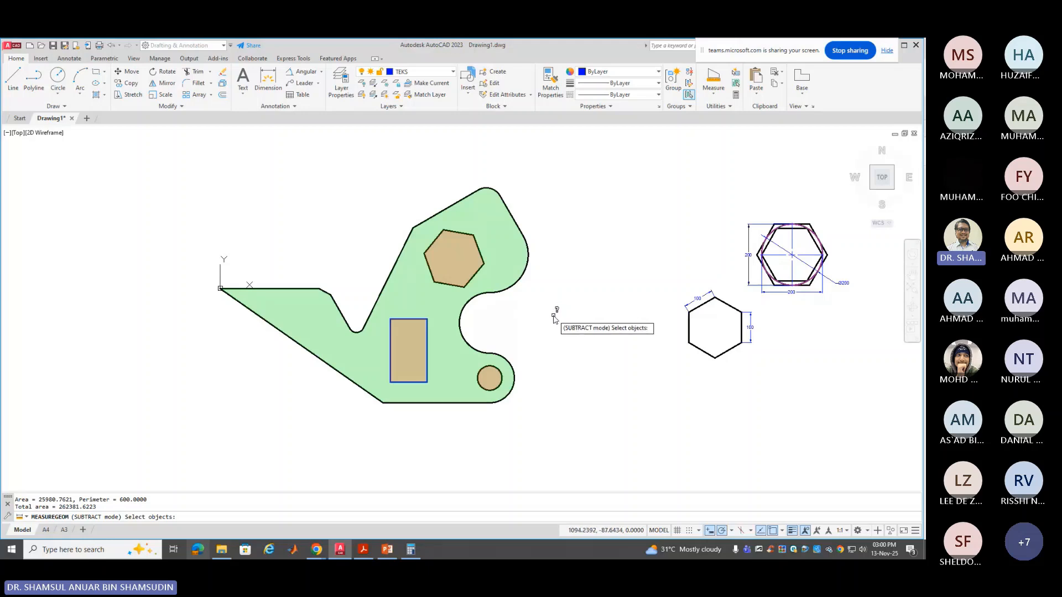
key("Return")
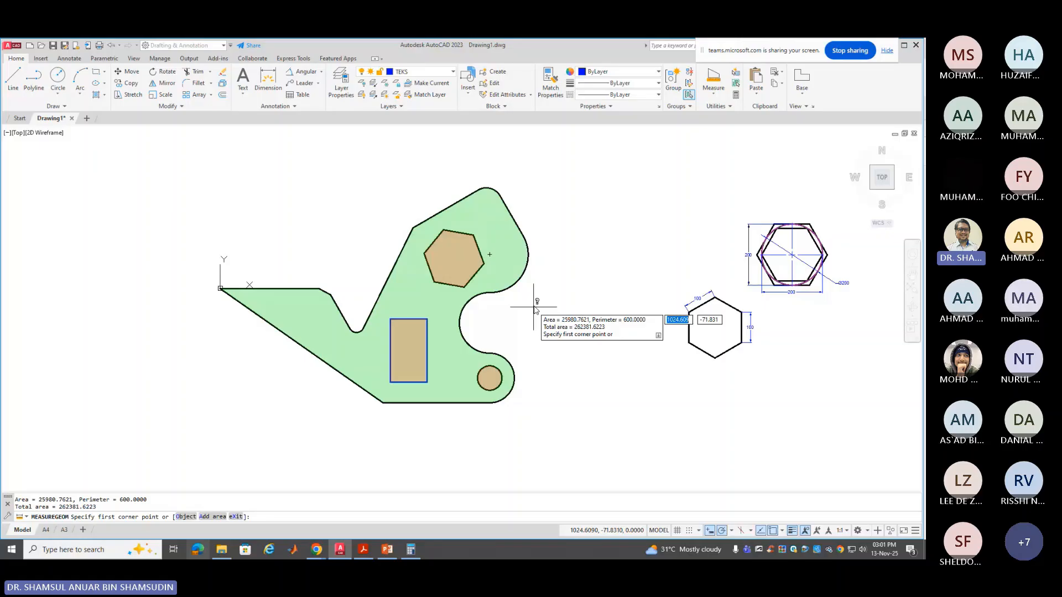
key("Return")
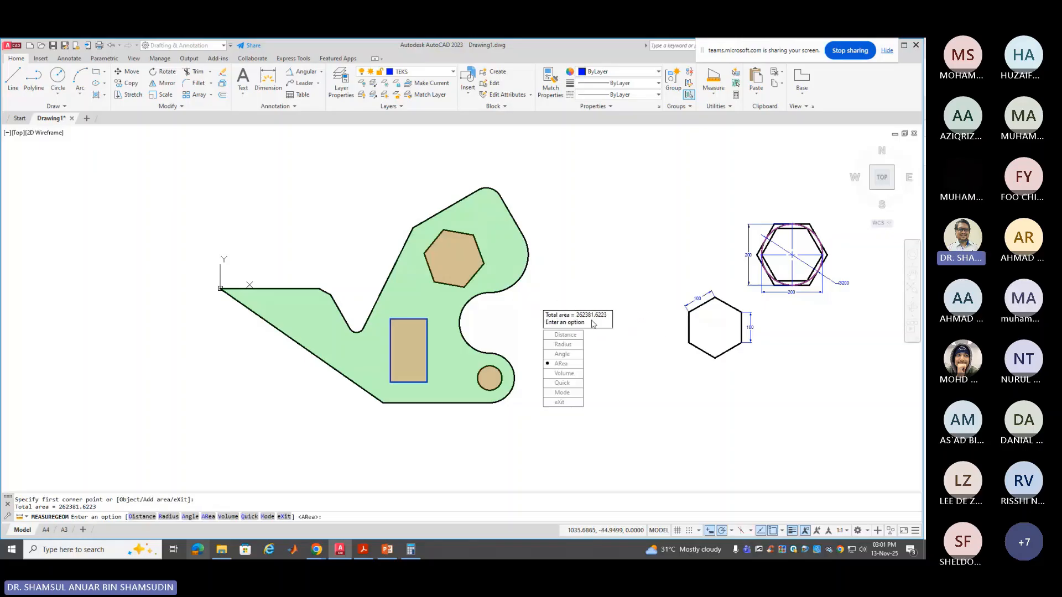
left_click(572, 403)
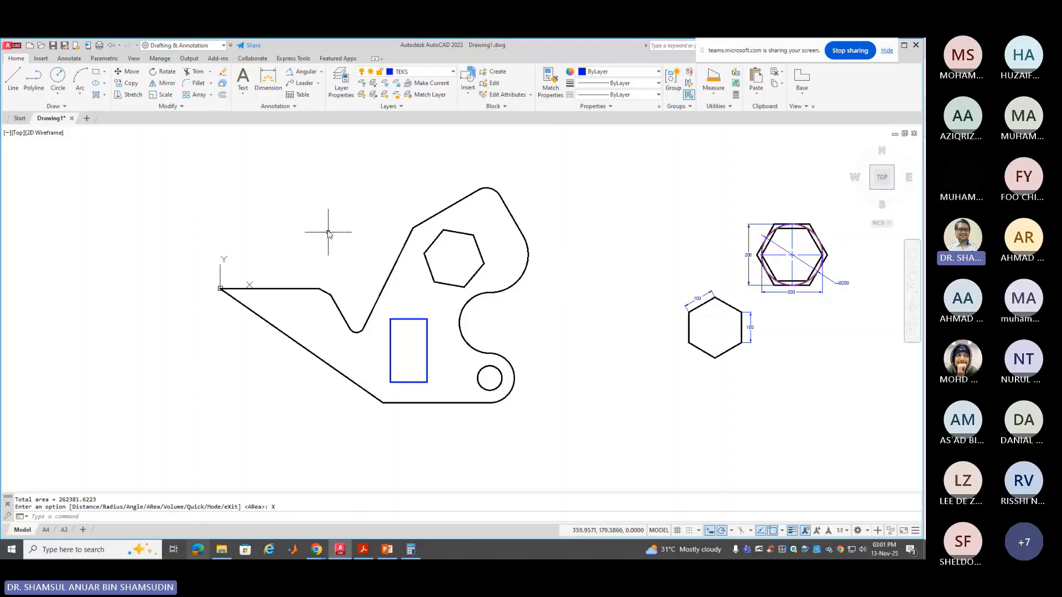
left_click(182, 148)
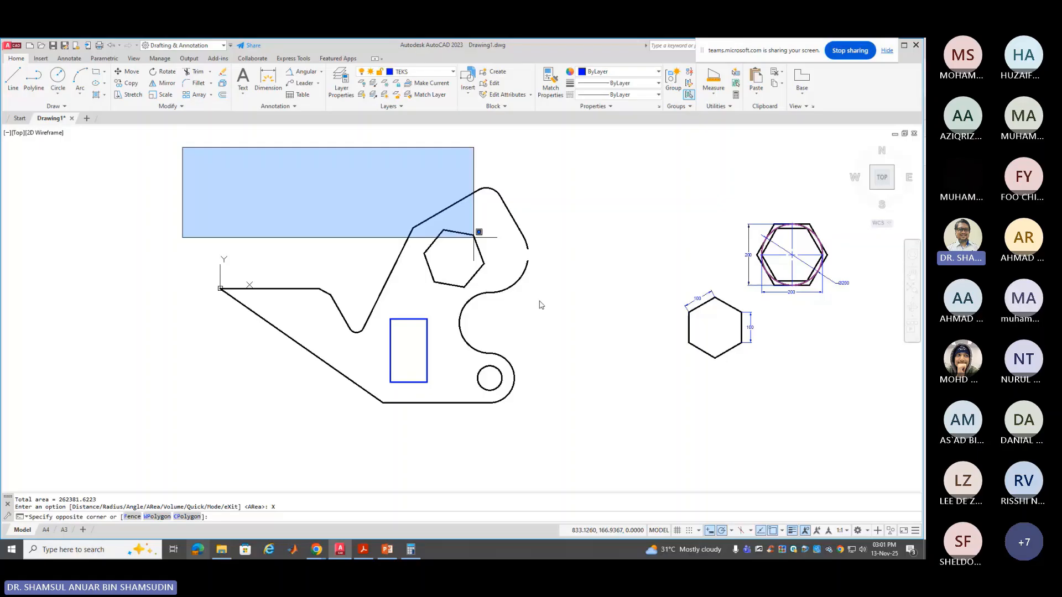
left_click(614, 450)
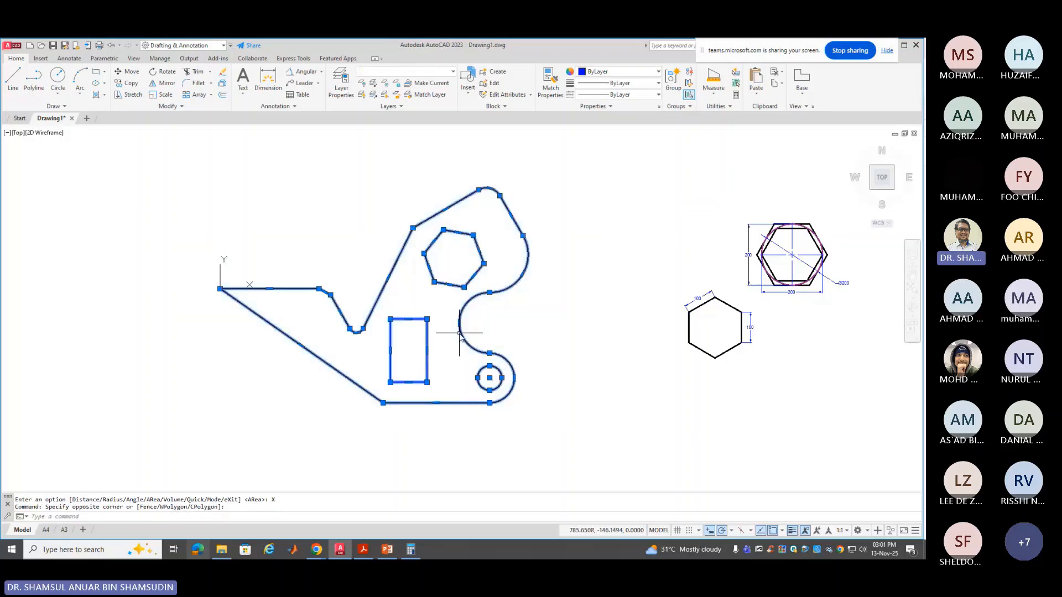
right_click(458, 333)
left_click(492, 314)
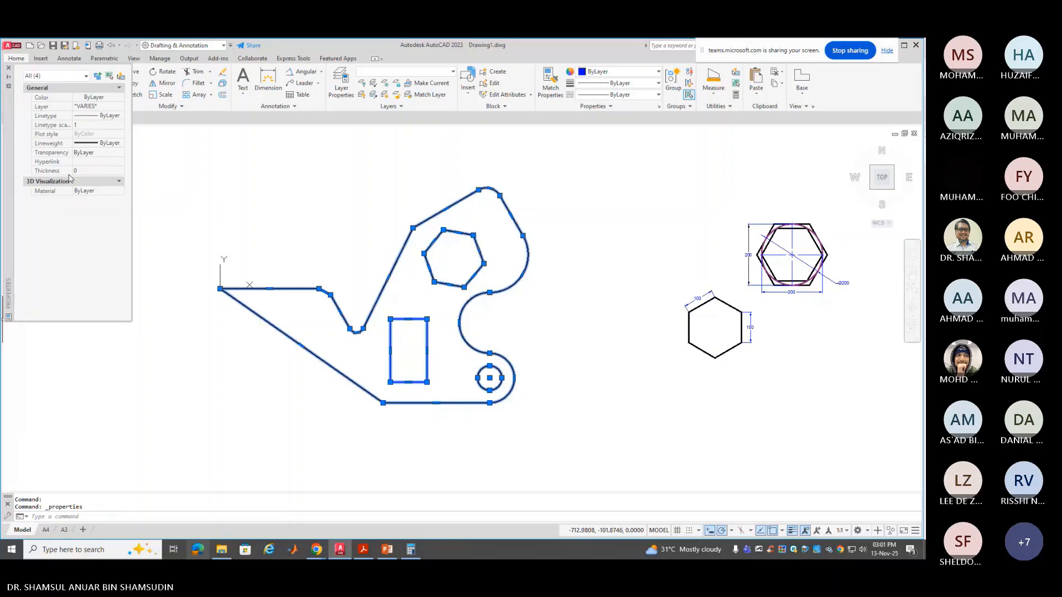
left_click(8, 69)
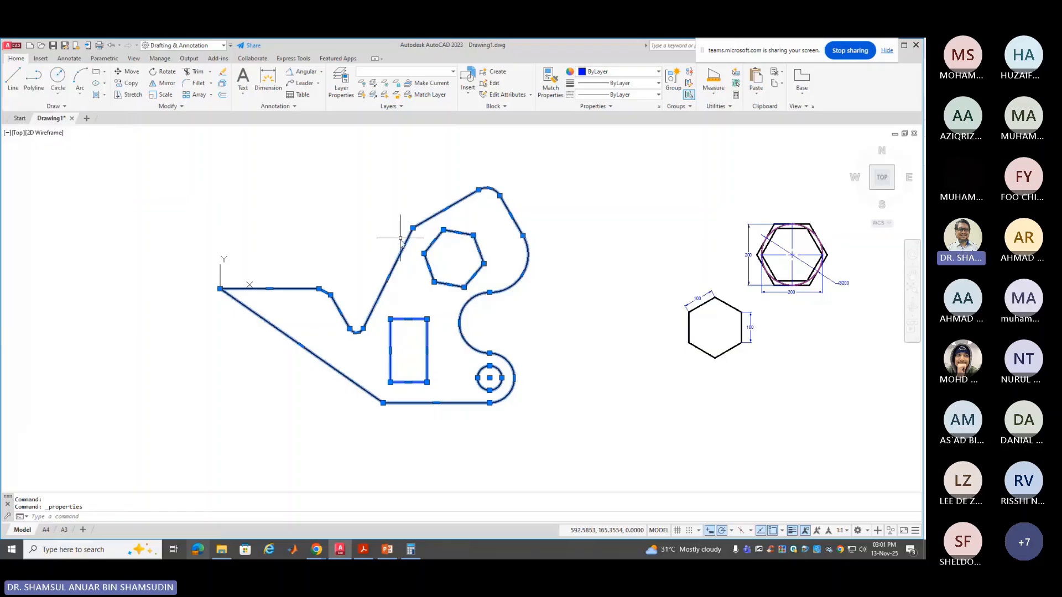
left_click(713, 92)
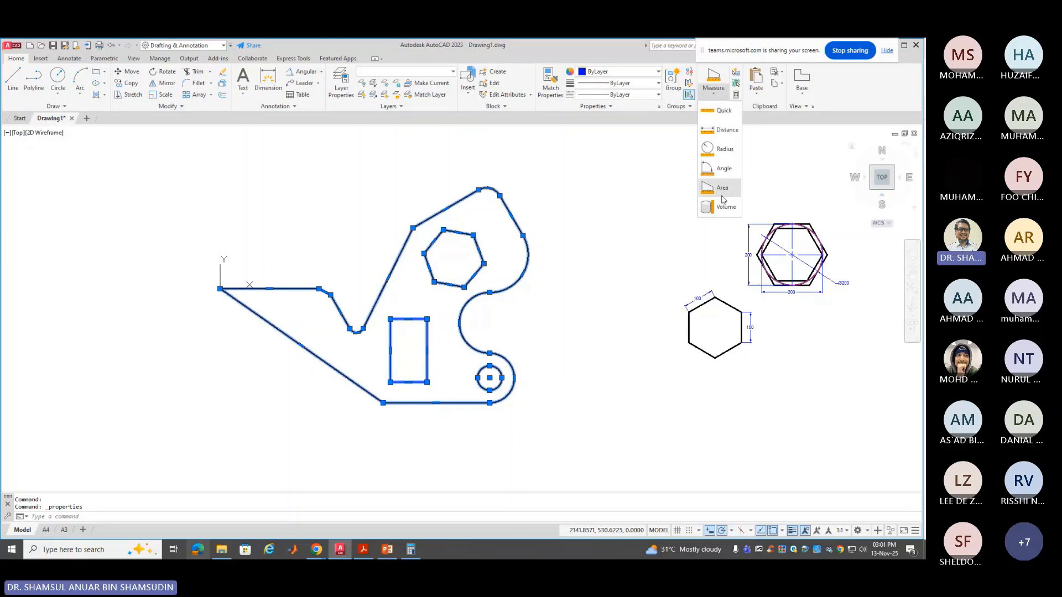
left_click(590, 279)
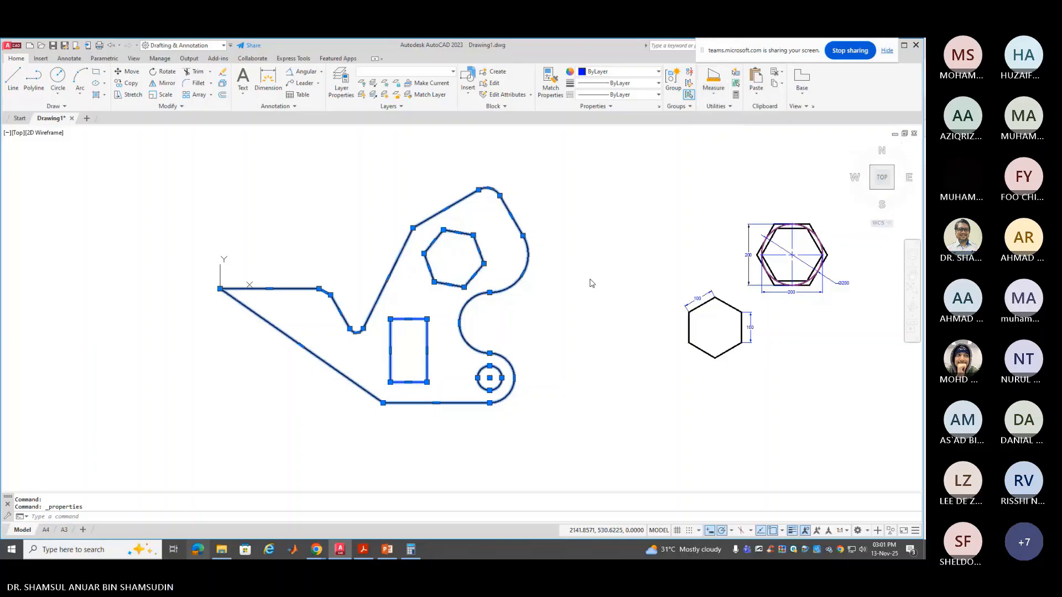
key("Escape")
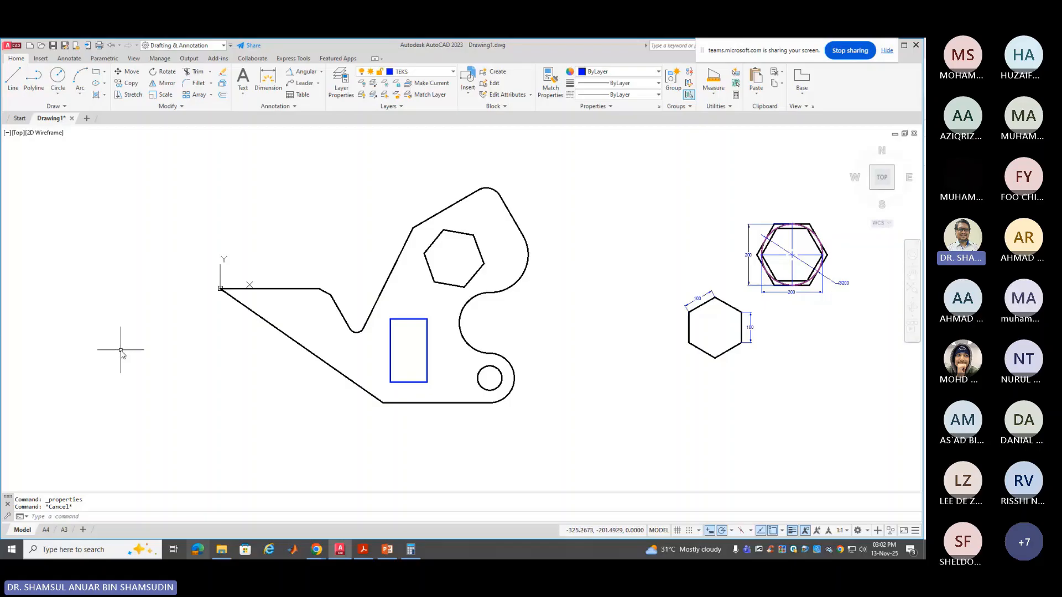
LIST the outline, slot, hexagon and circle, confirming area 318200.5549 and perimeter 3232.9866
type("LIST")
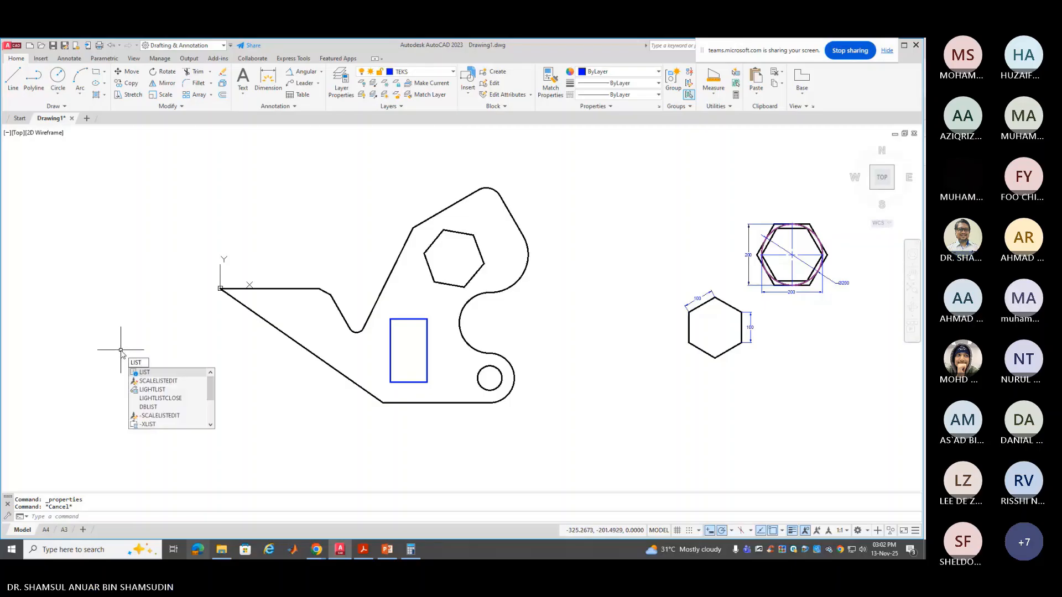
key("Return")
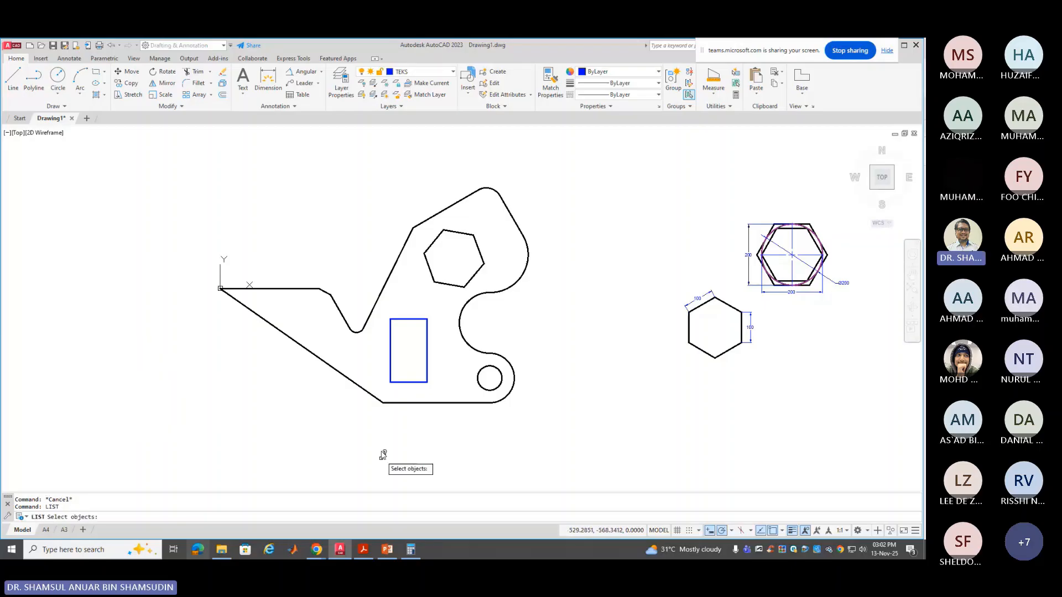
left_click(299, 289)
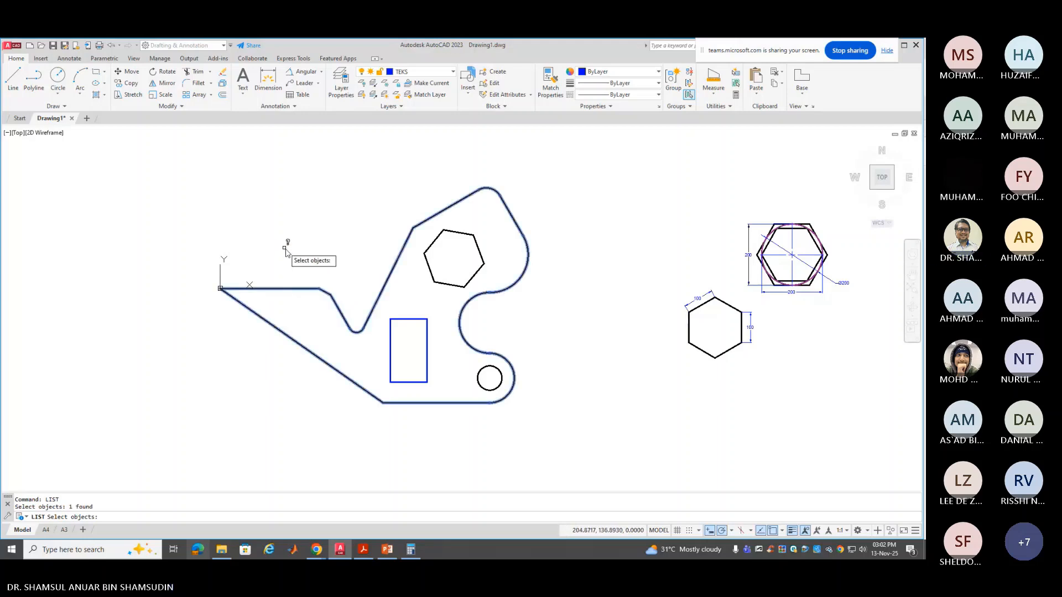
left_click(391, 346)
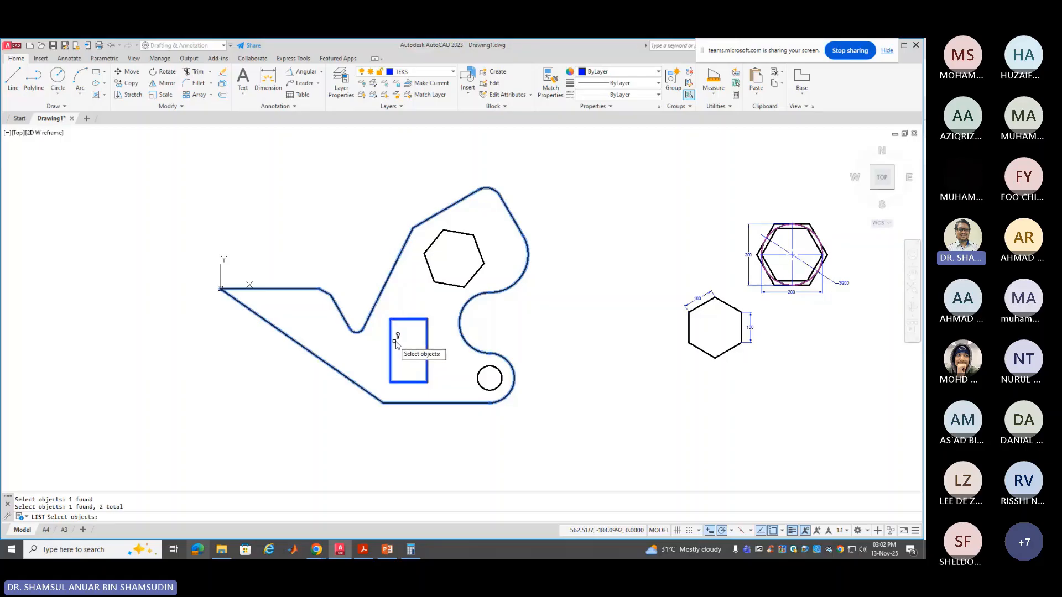
left_click(438, 281)
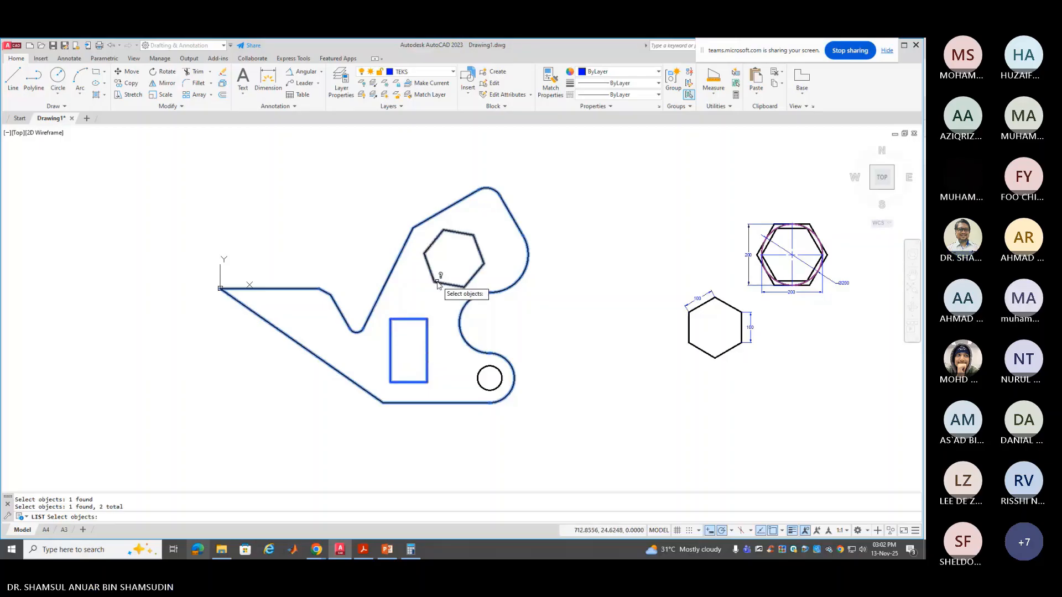
left_click(478, 378)
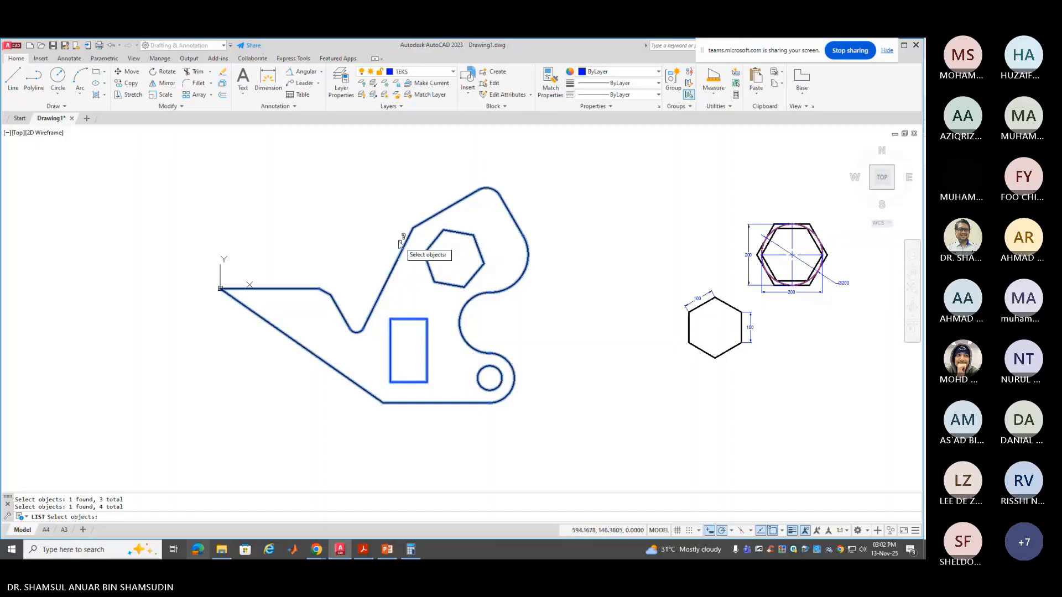
key("Return")
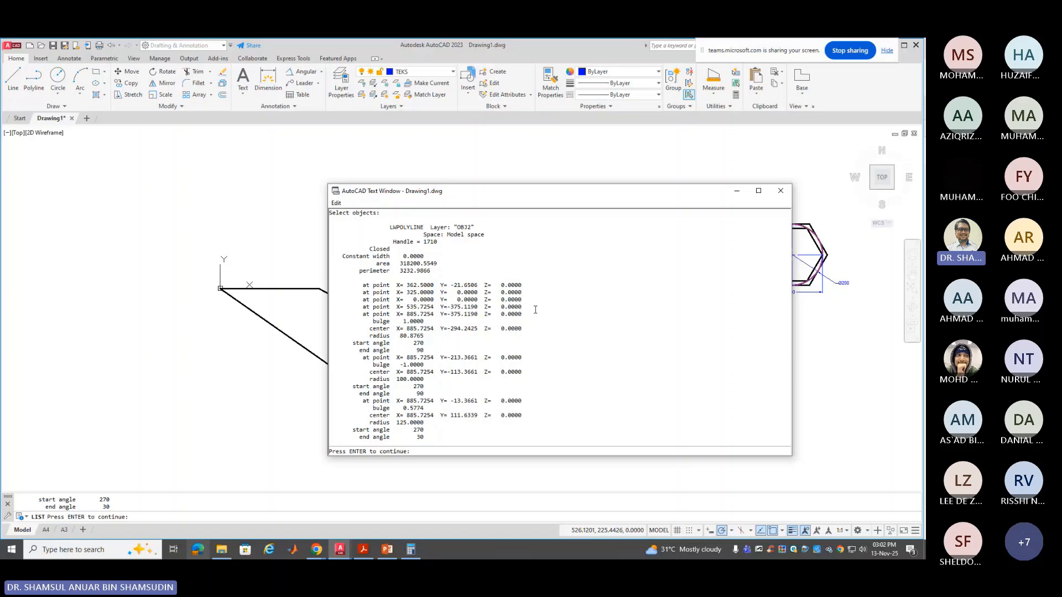
left_click(780, 191)
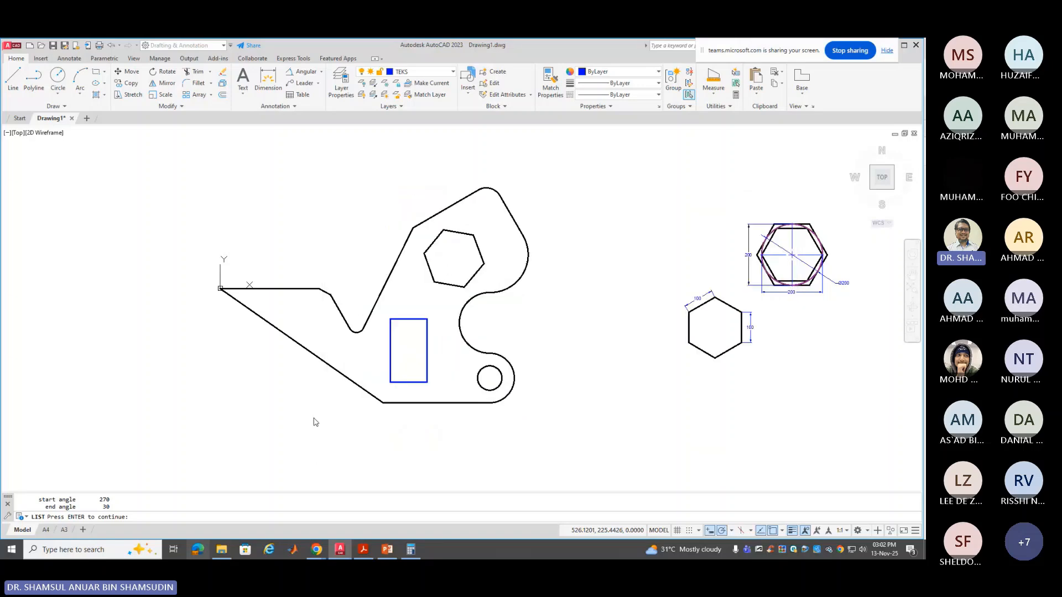
LIST the hexagon alone, confirming its area of 25980.7621 and perimeter of 600
key("Return")
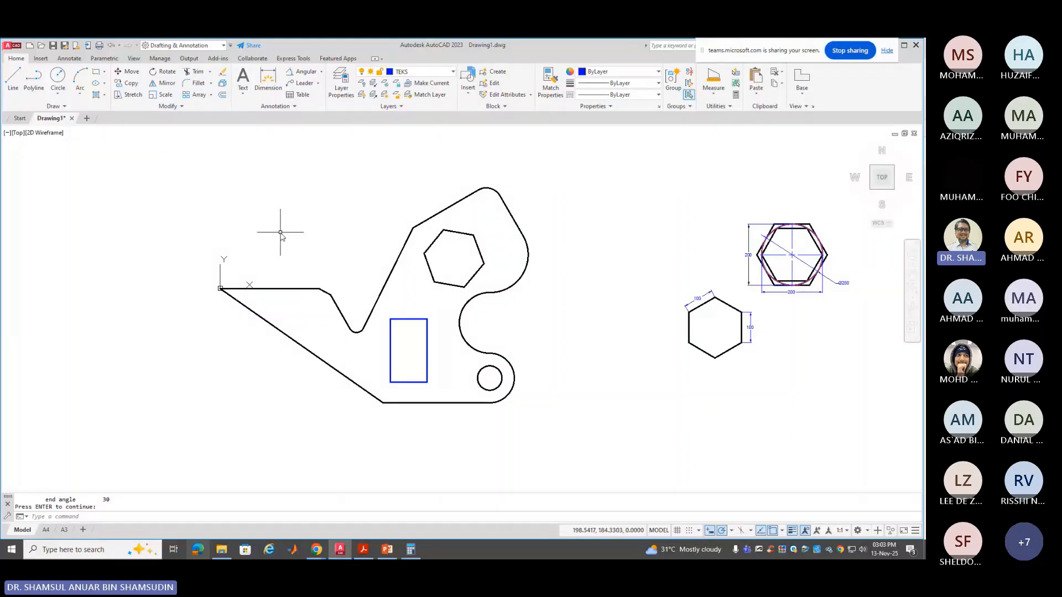
type("LIST")
key("Return")
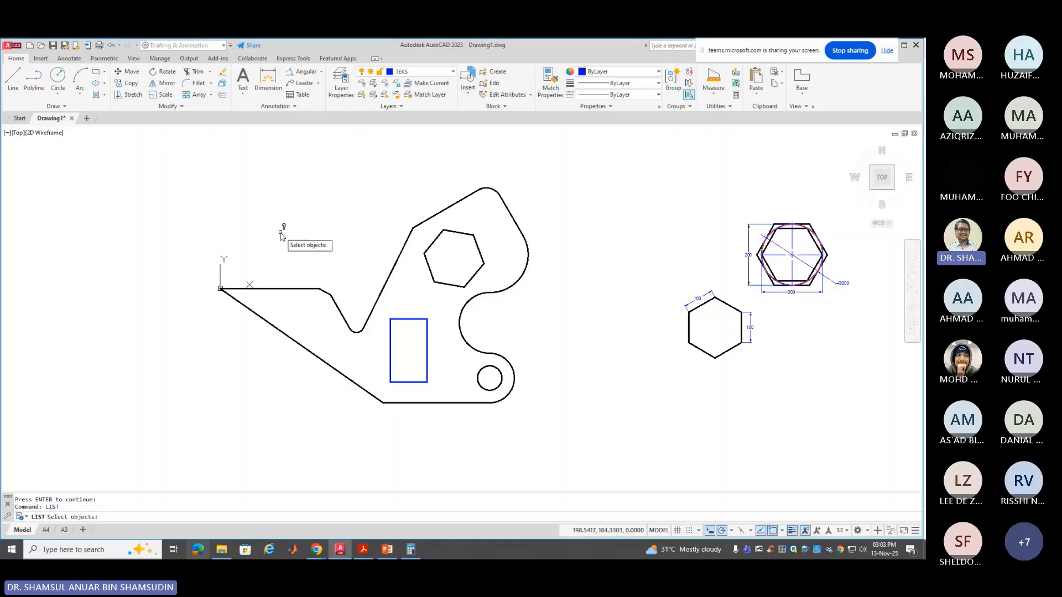
left_click(431, 264)
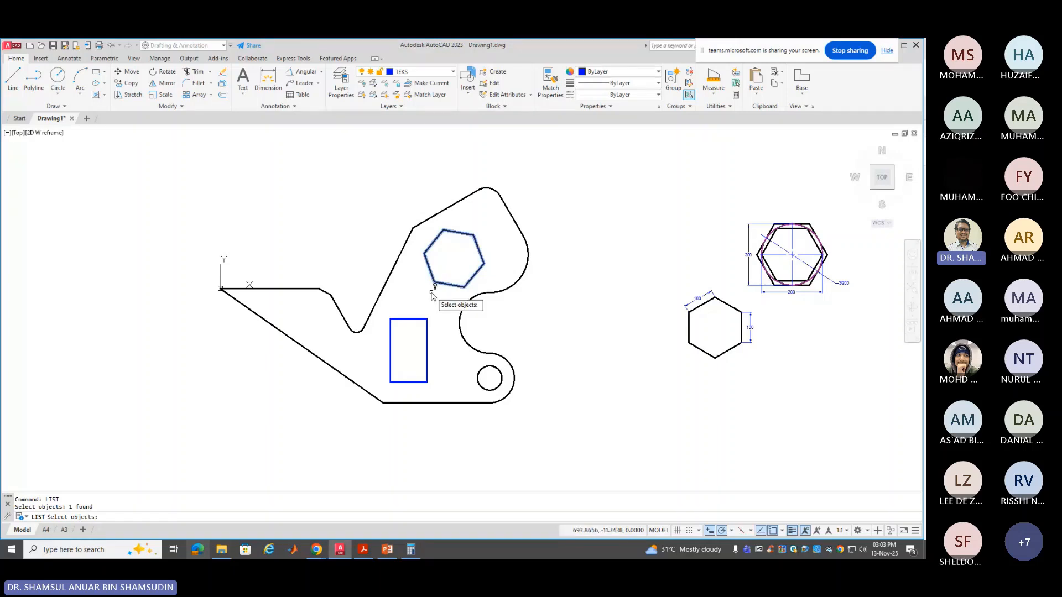
key("Return")
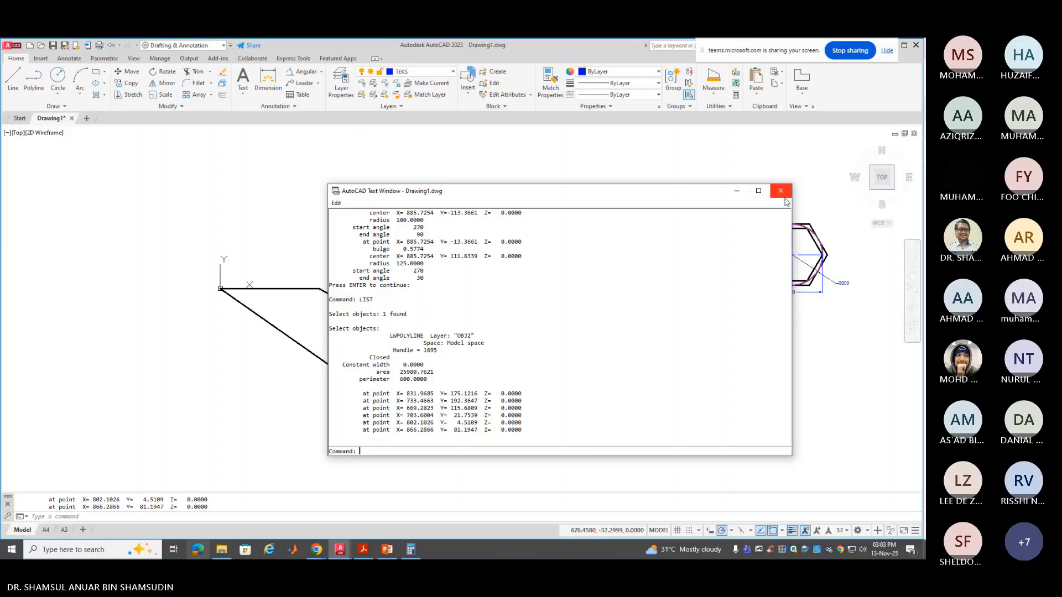
key("F2")
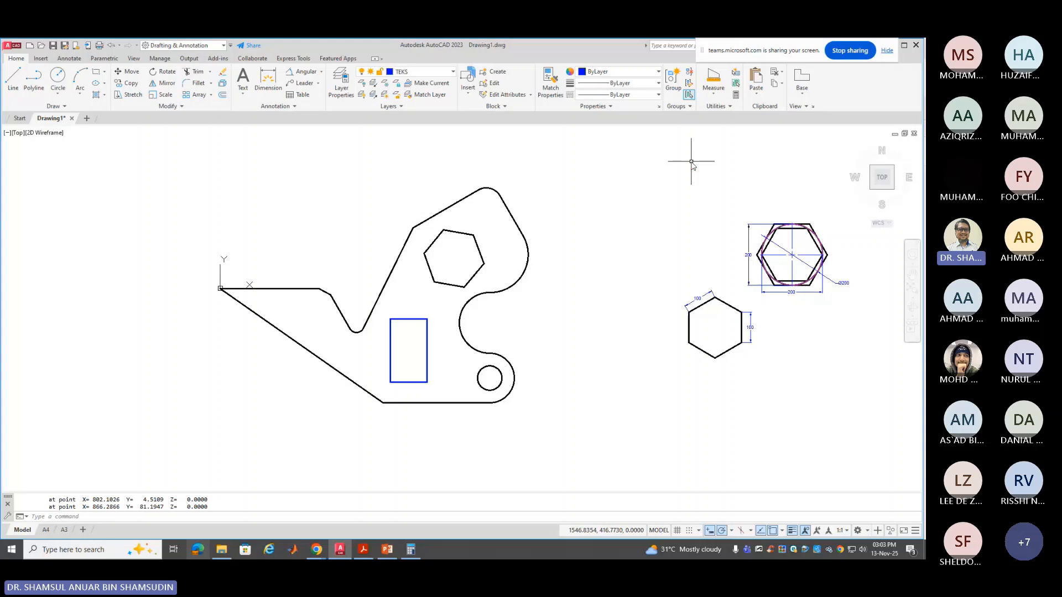
left_click(713, 93)
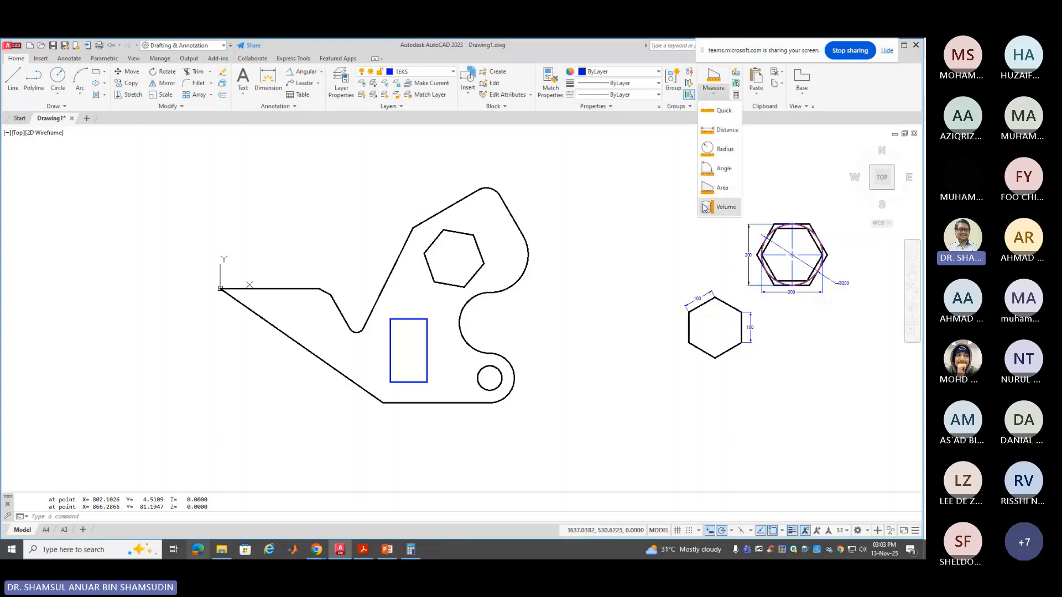
left_click(647, 195)
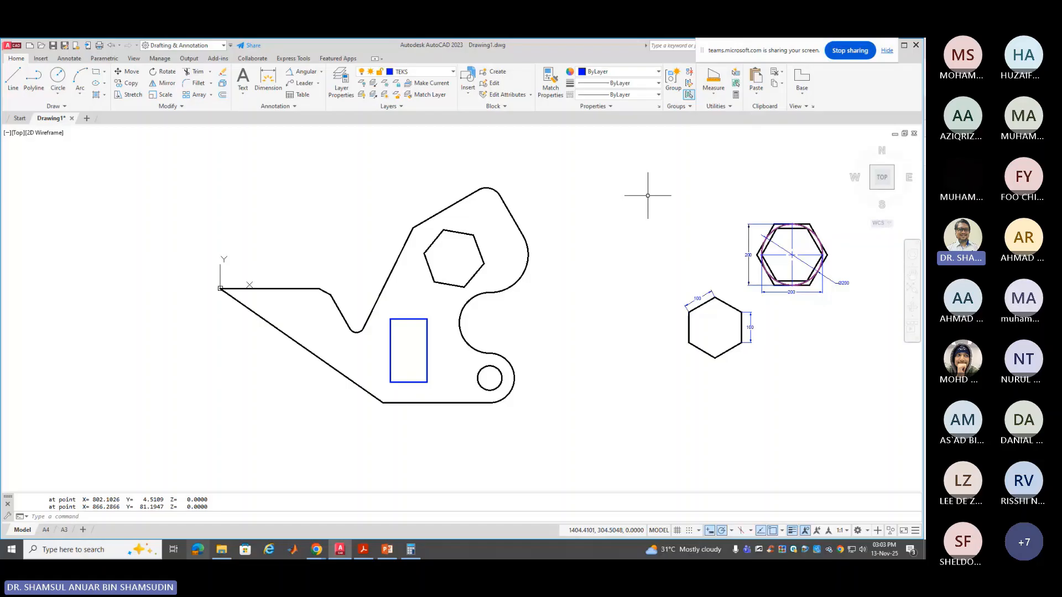
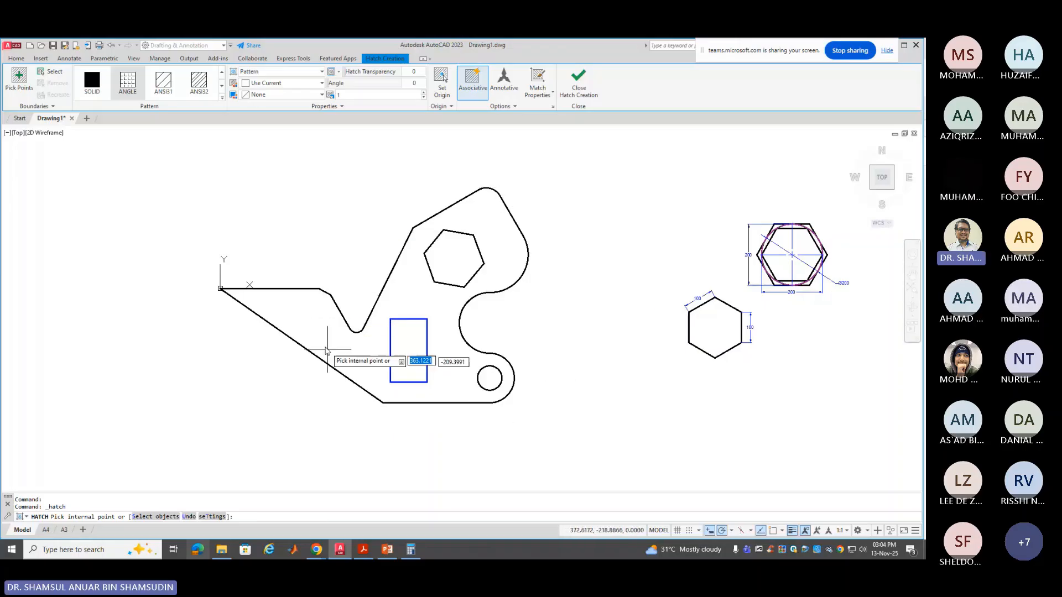
Hatch the bracket's interior with the ANSI31 pattern after trying ANSI32, leaving its three holes clear
left_click(314, 323)
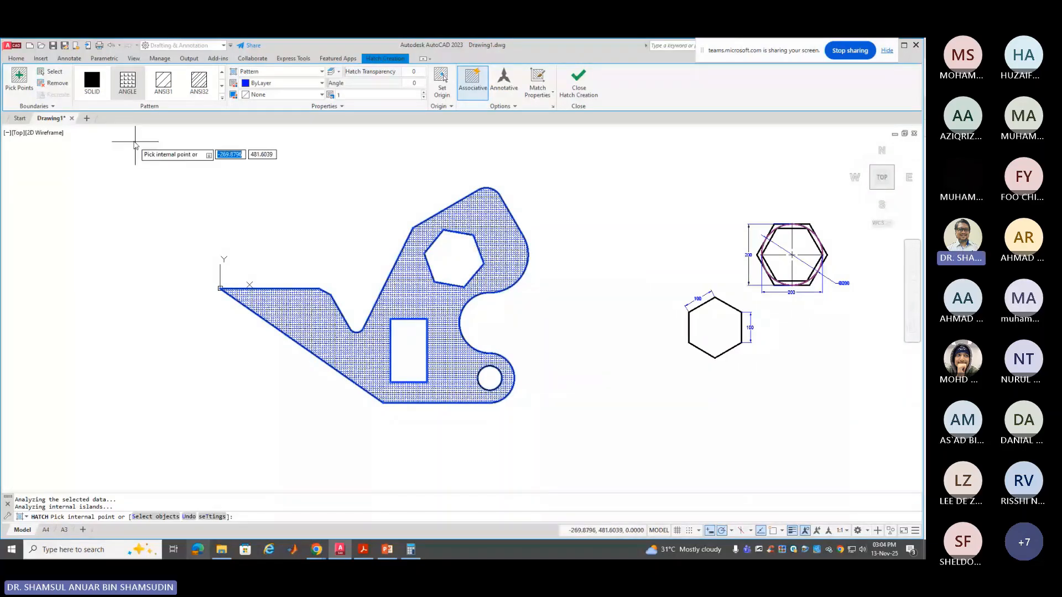
left_click(197, 83)
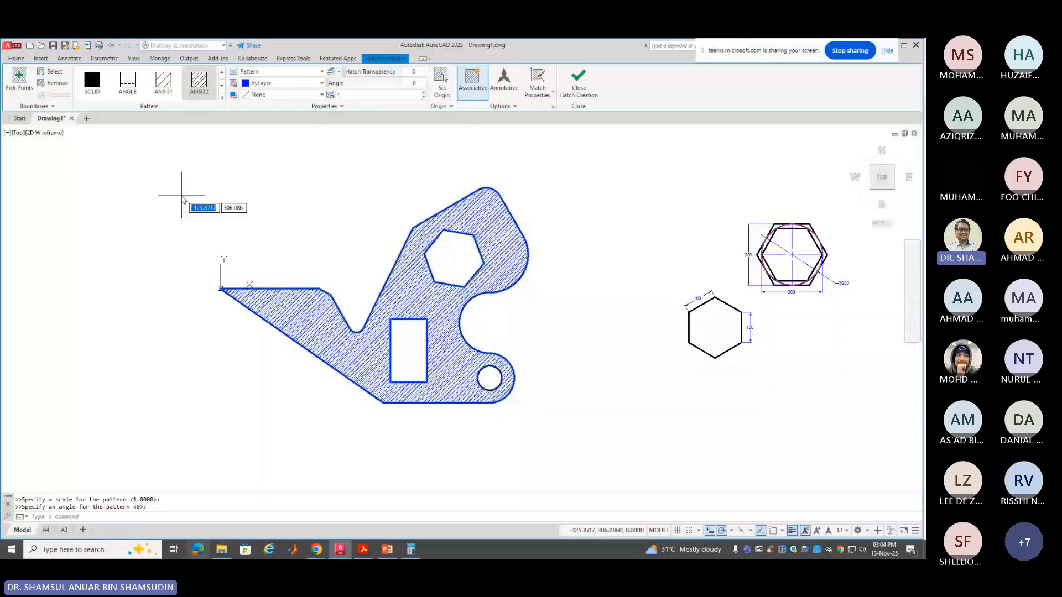
left_click(160, 93)
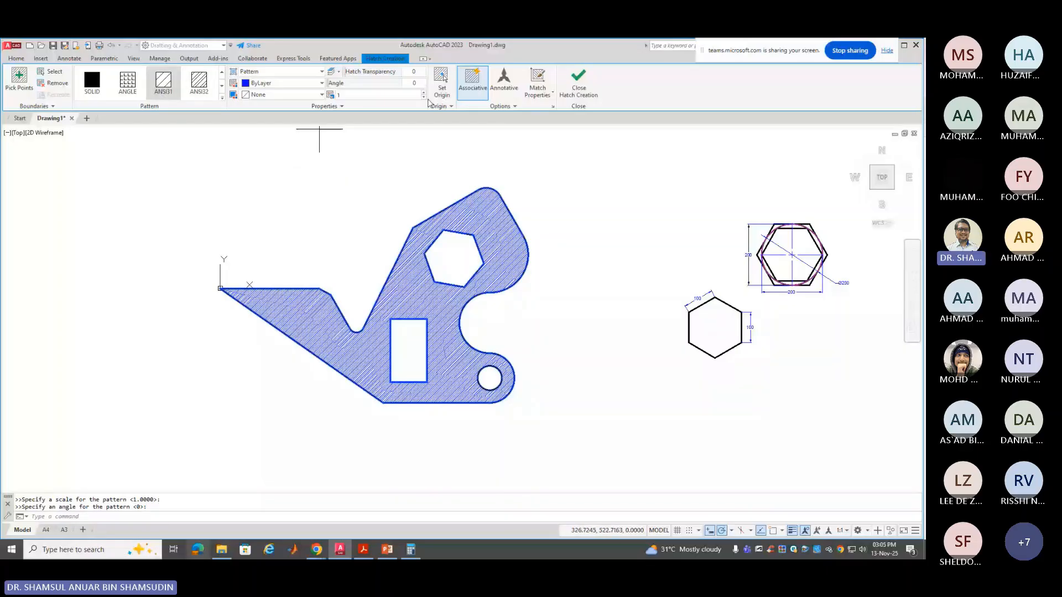
Raise the bracket hatch's scale stepwise from 1.2 up to 5
left_click(422, 93)
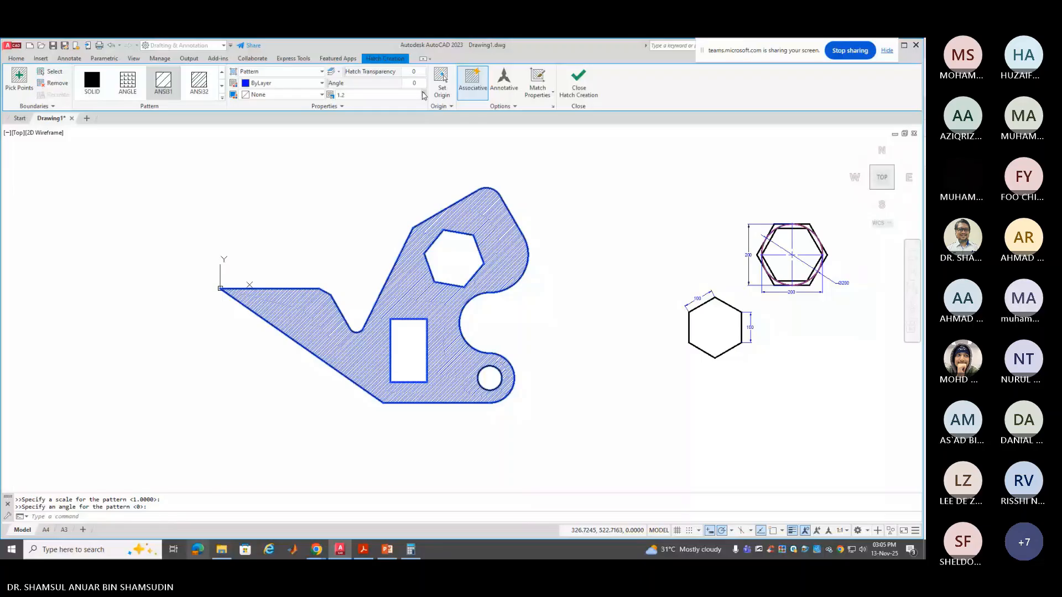
left_click(422, 93)
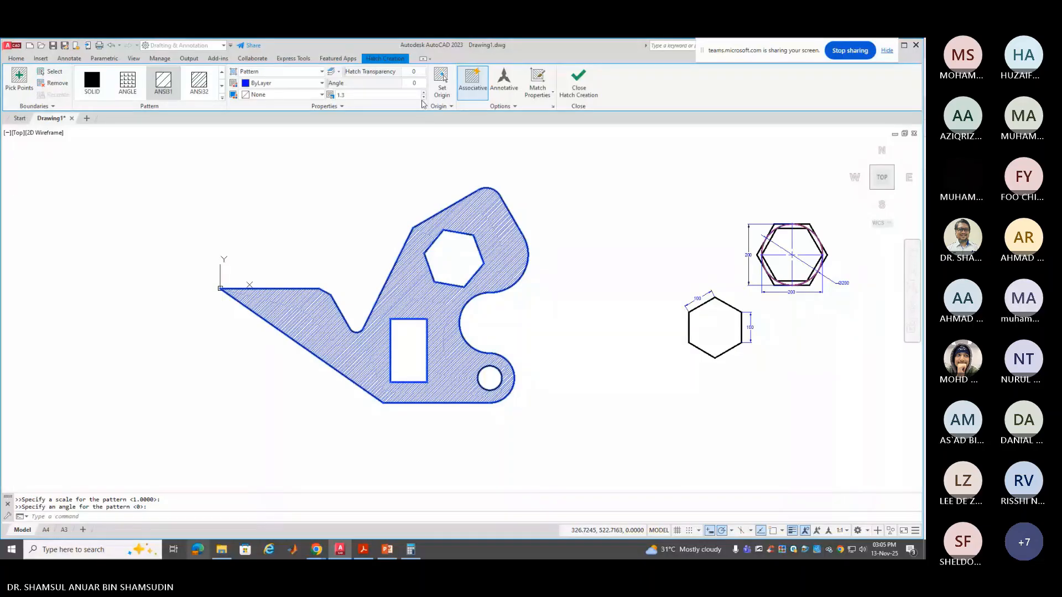
left_click(339, 95)
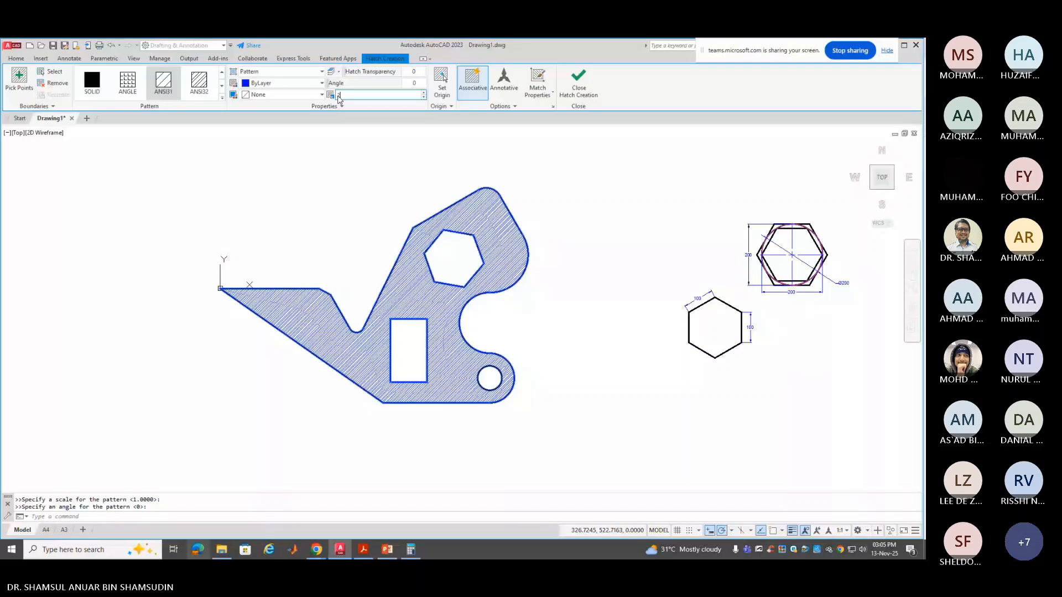
type("2")
key("Return")
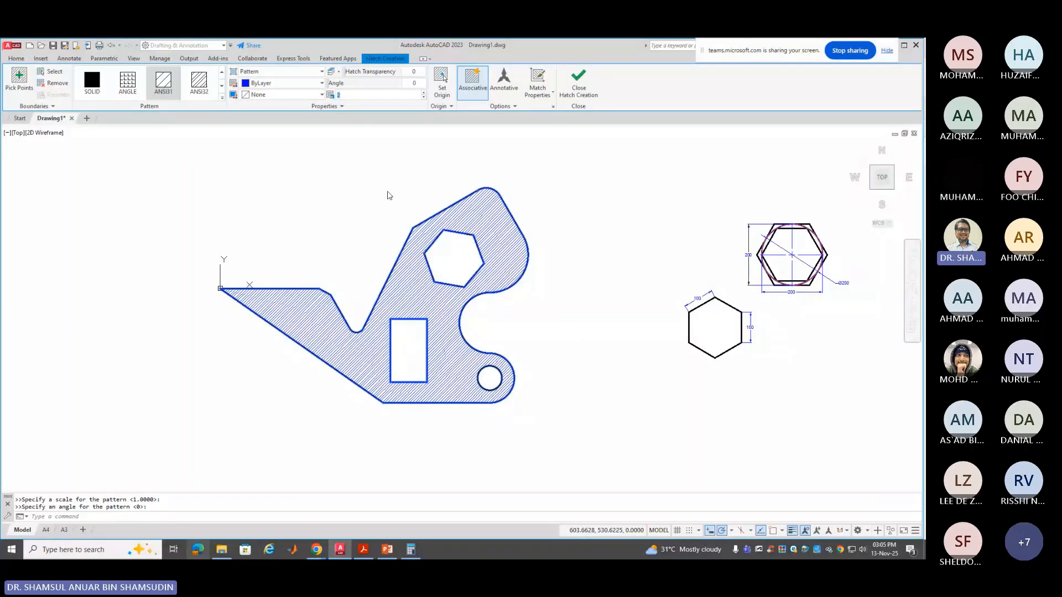
type("5")
key("Return")
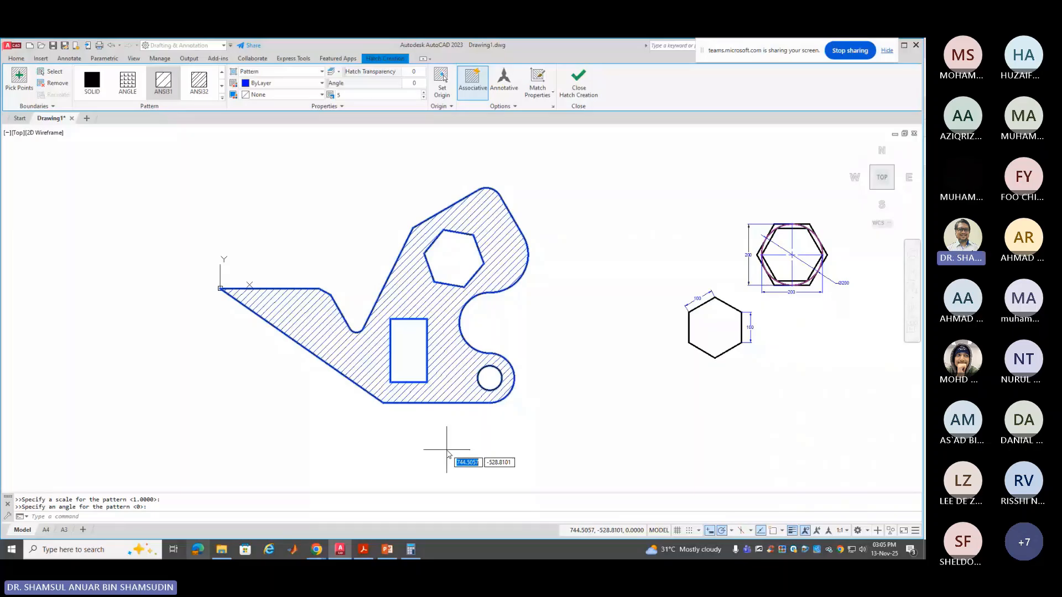
Set the hatch angle to 5 and scale to 8, then change the pattern to SOLID
left_click(416, 84)
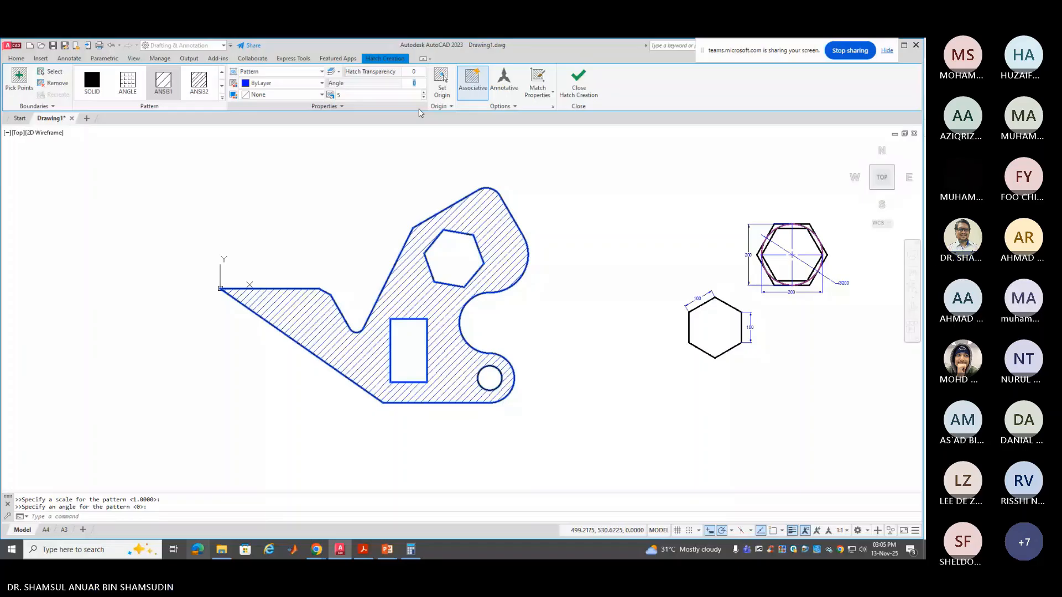
type("5")
key("Return")
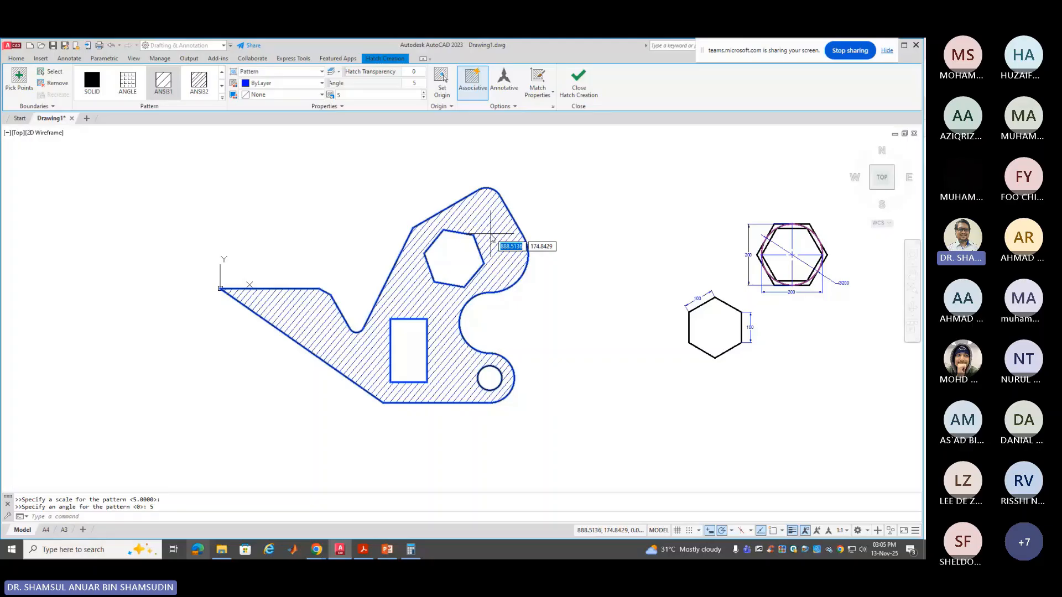
left_click(359, 95)
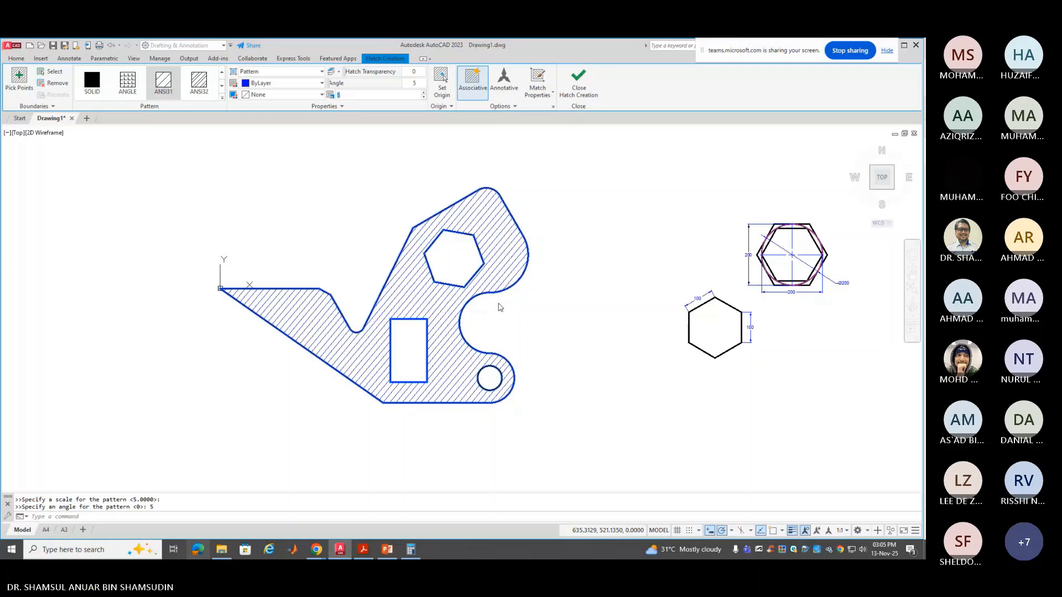
type("8")
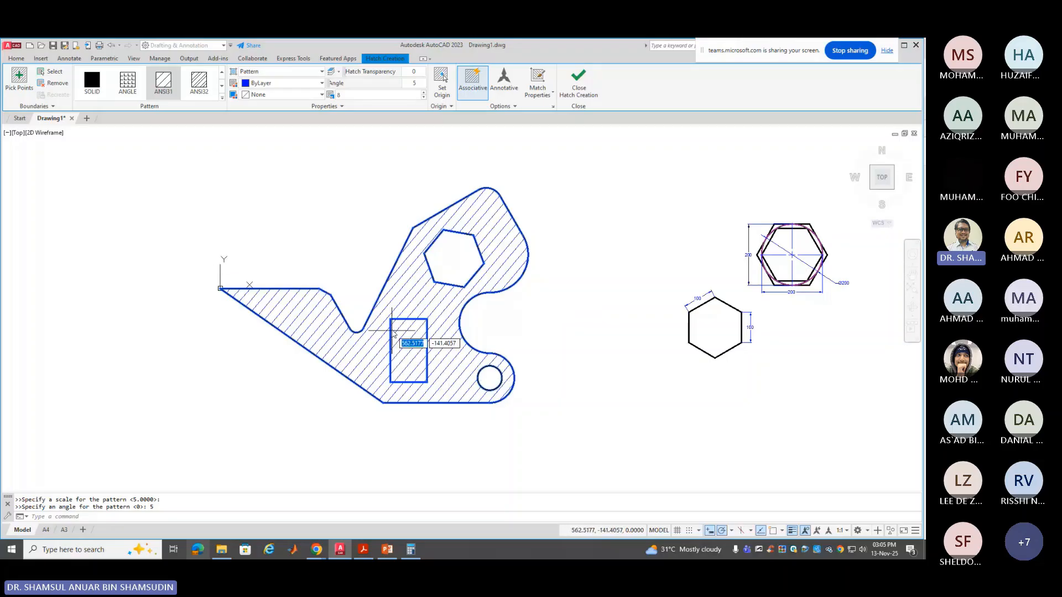
left_click(94, 77)
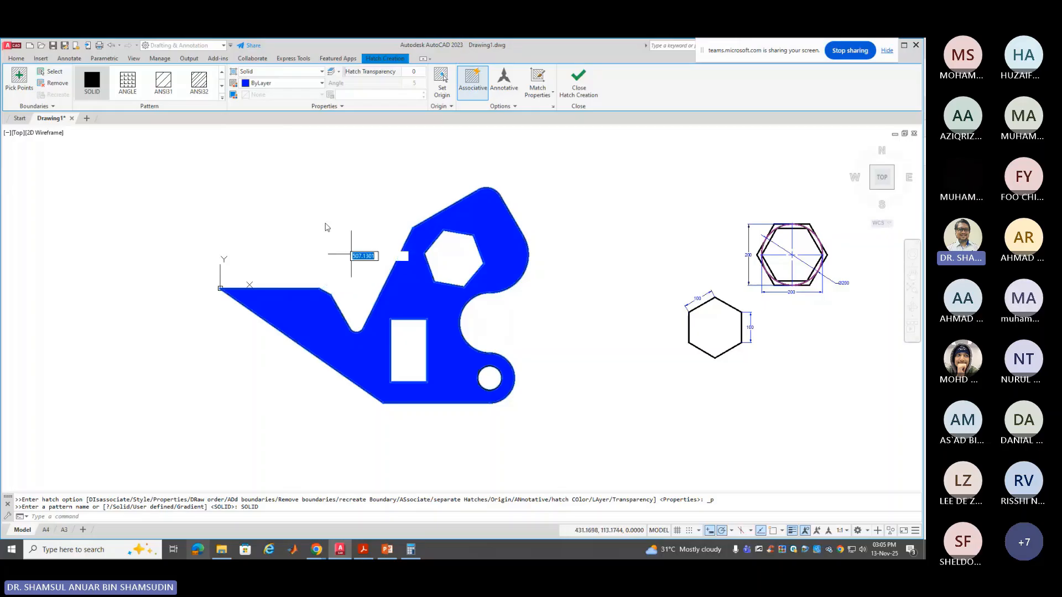
Colour the solid bracket hatch purple 169,83,160 and finish hatch creation
left_click(262, 87)
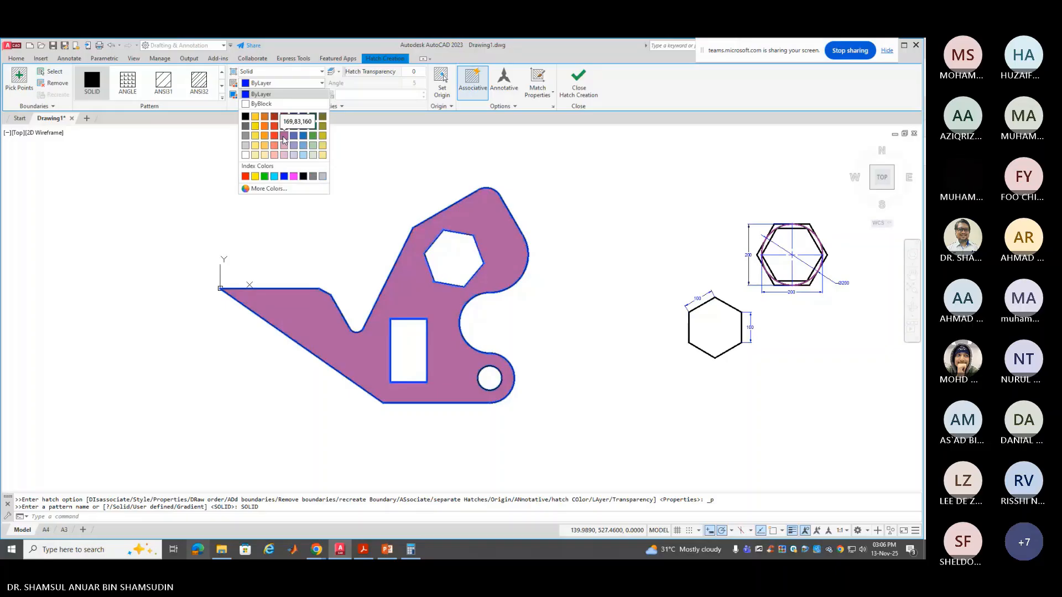
left_click(283, 136)
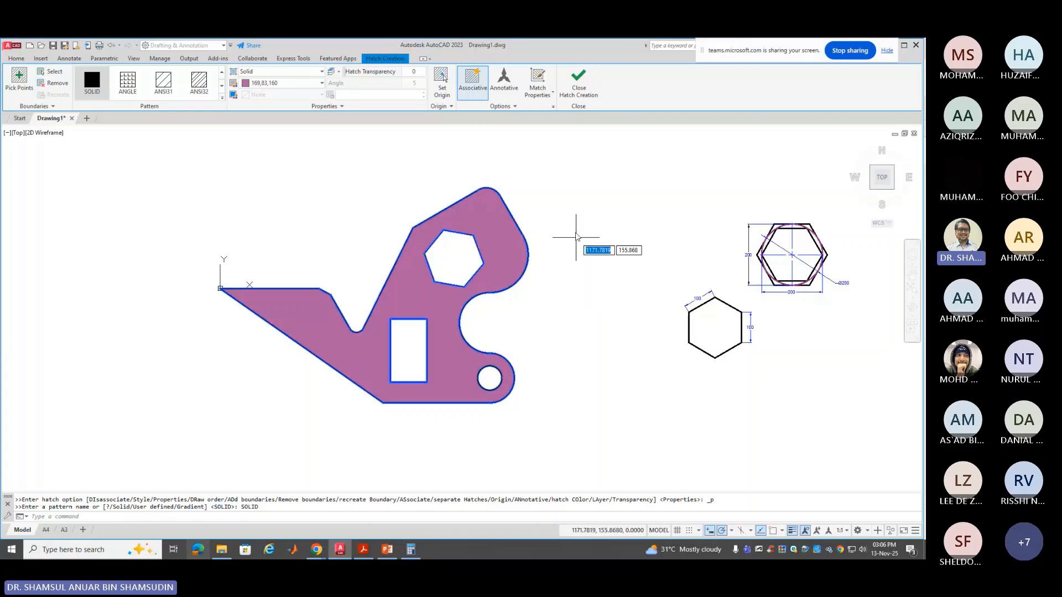
left_click(579, 83)
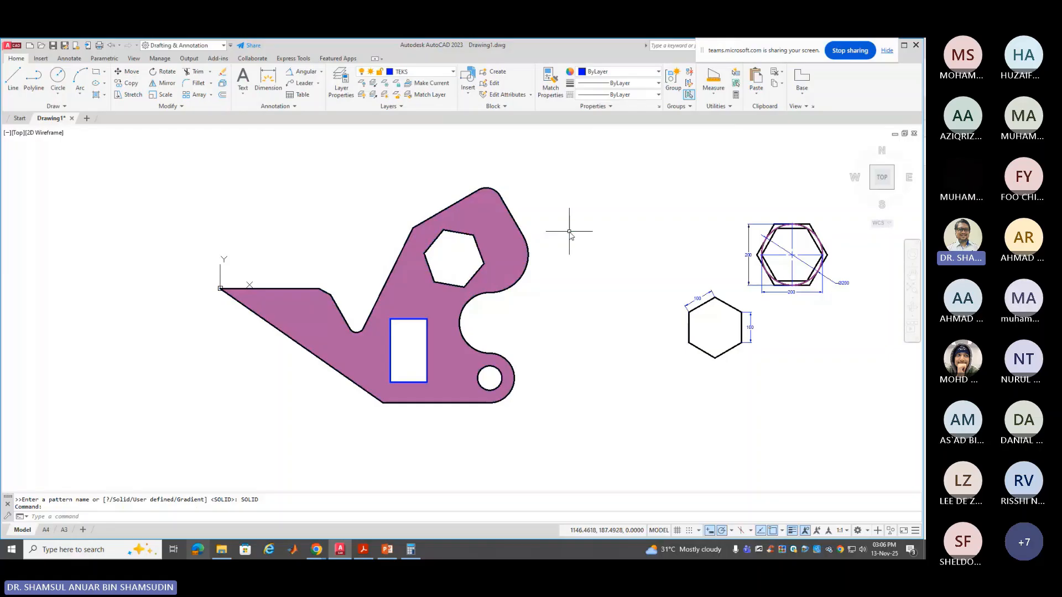
Inspect the purple hatch's properties, then close the Properties palette and Hatch Editor
left_click(496, 237)
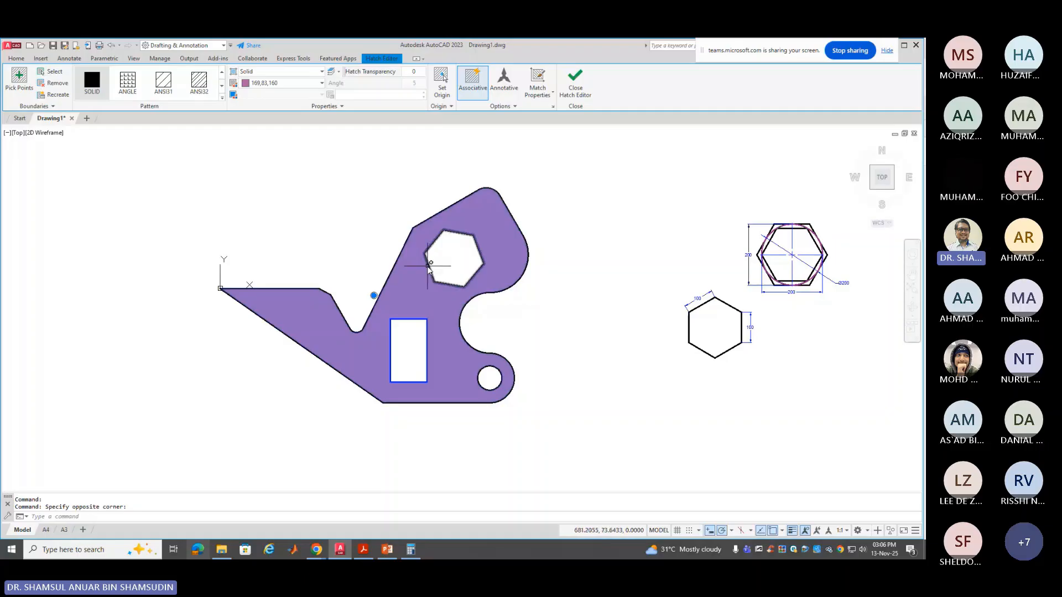
right_click(413, 290)
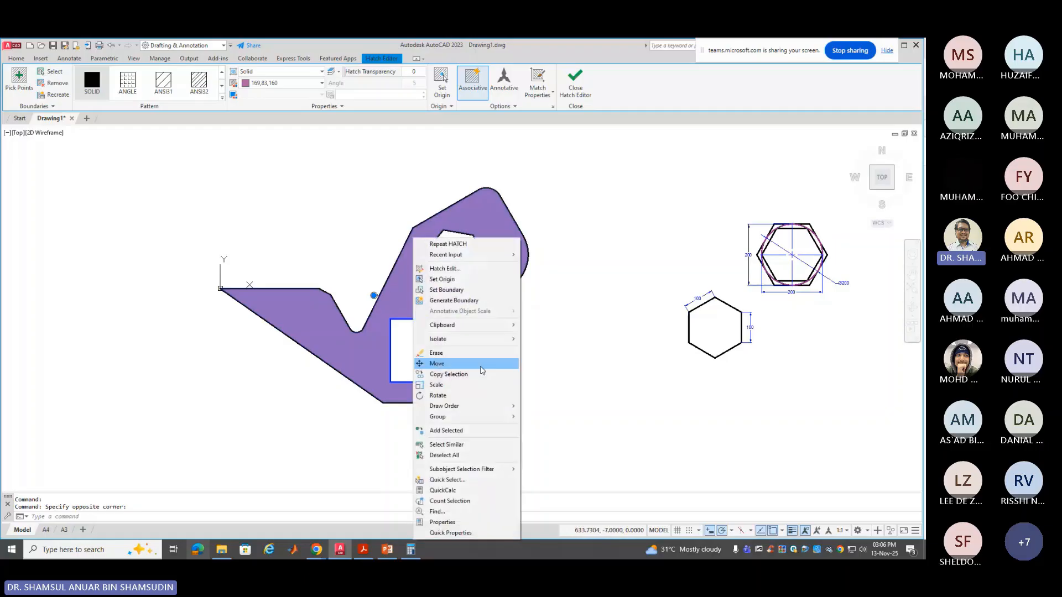
left_click(464, 526)
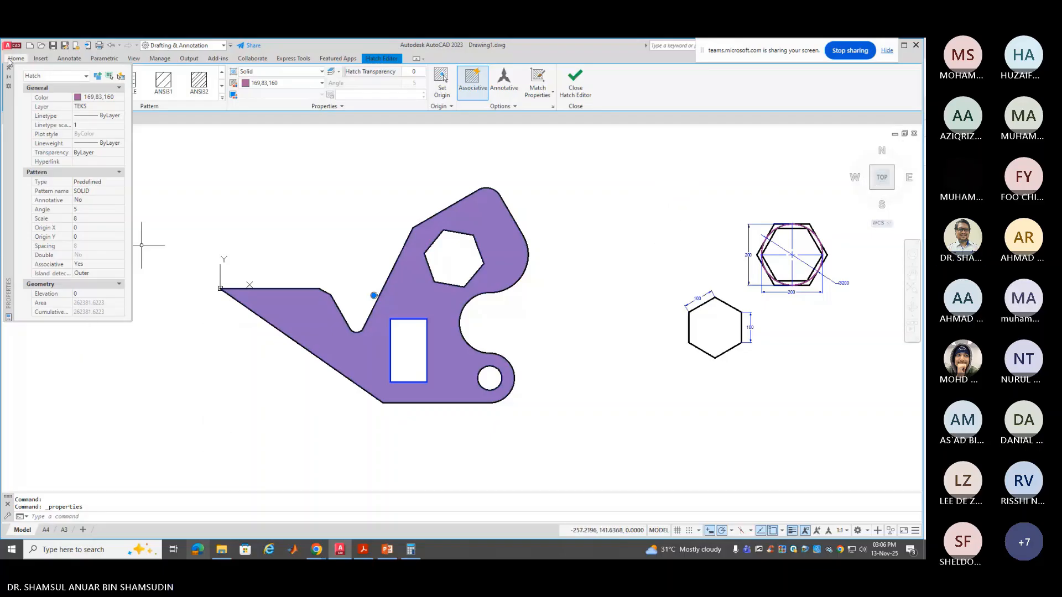
left_click(8, 69)
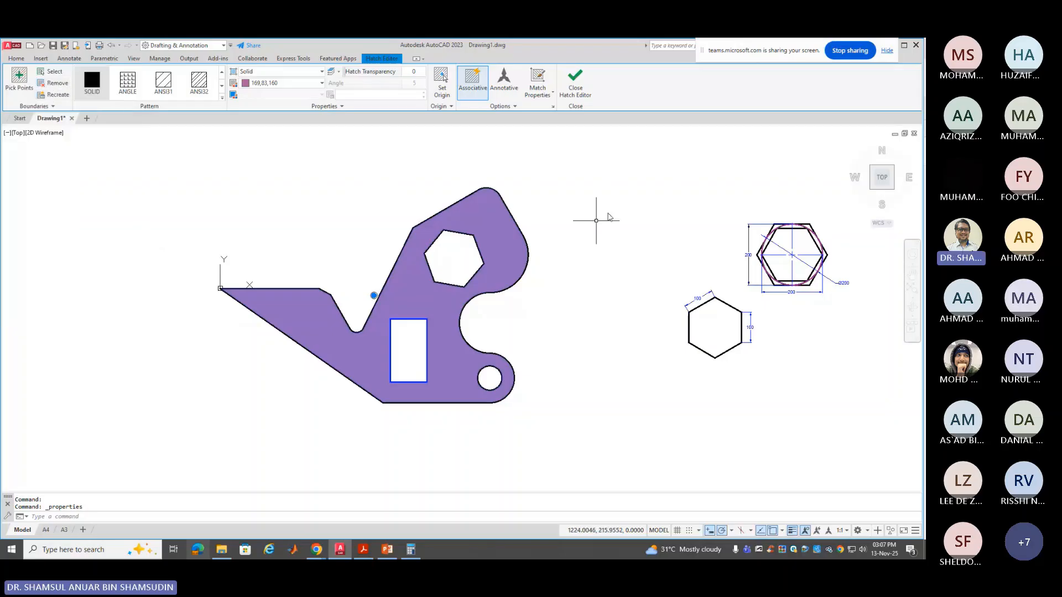
left_click(583, 97)
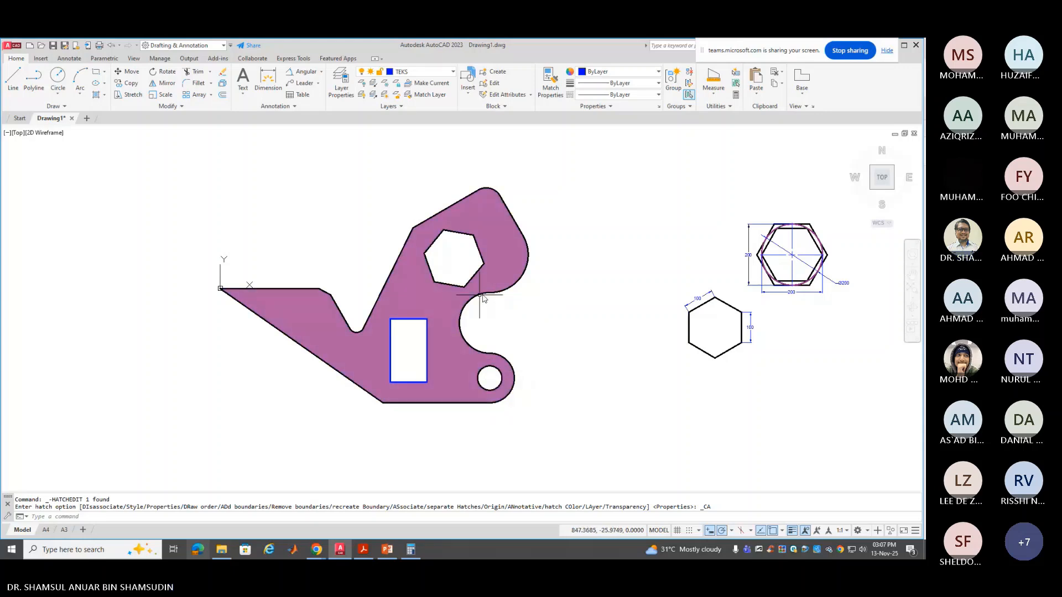
Window-delete both hexagon sketches with their dimensions, then switch to the A4 layout
left_click(648, 176)
left_click(867, 370)
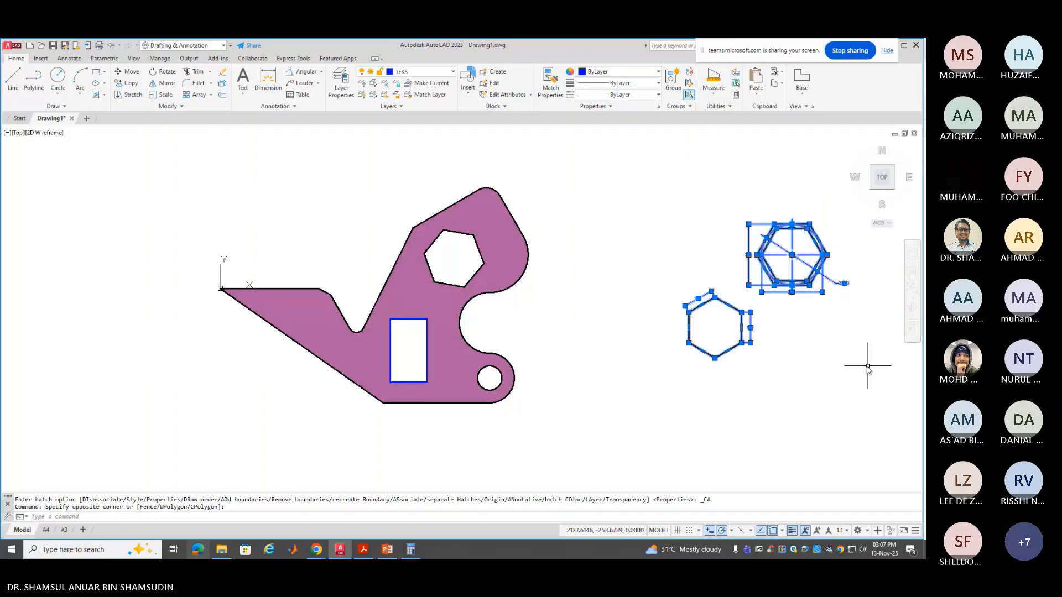
key("Delete")
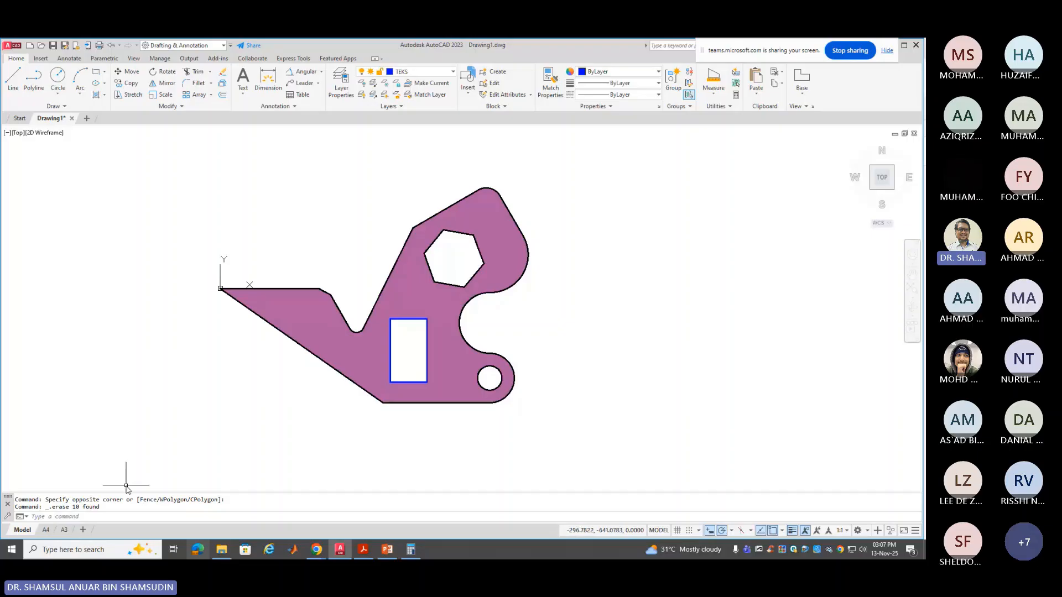
left_click(45, 531)
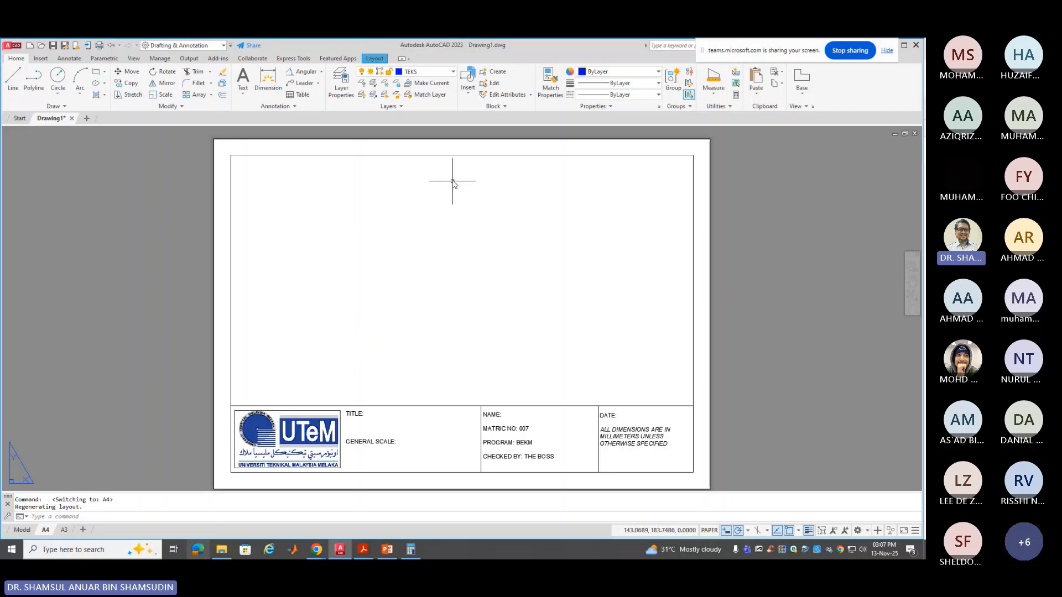
Begin a rectangular viewport on the A4 sheet, then cancel it
left_click(375, 59)
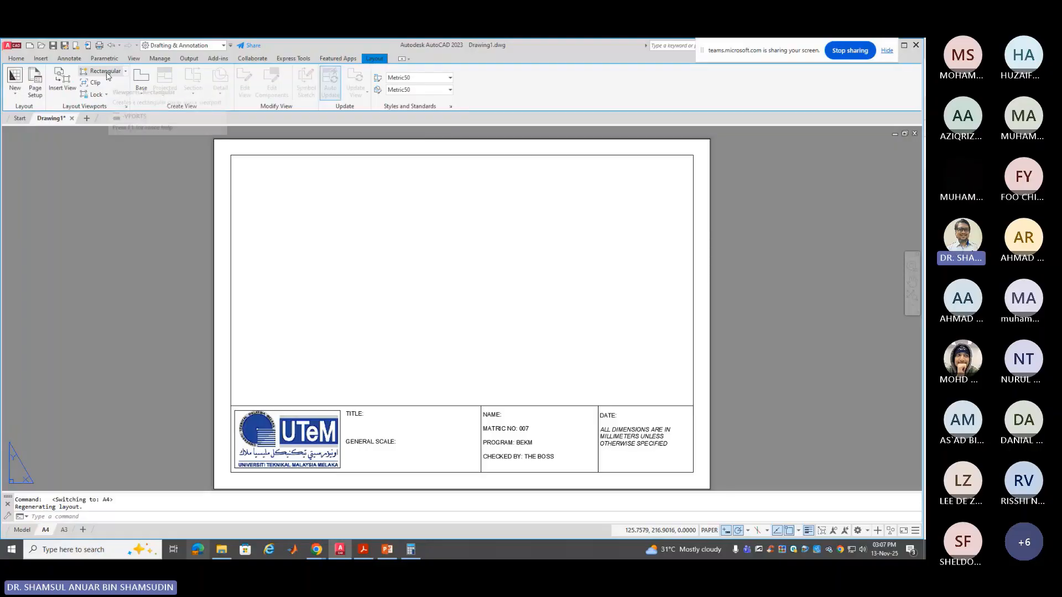
left_click(93, 74)
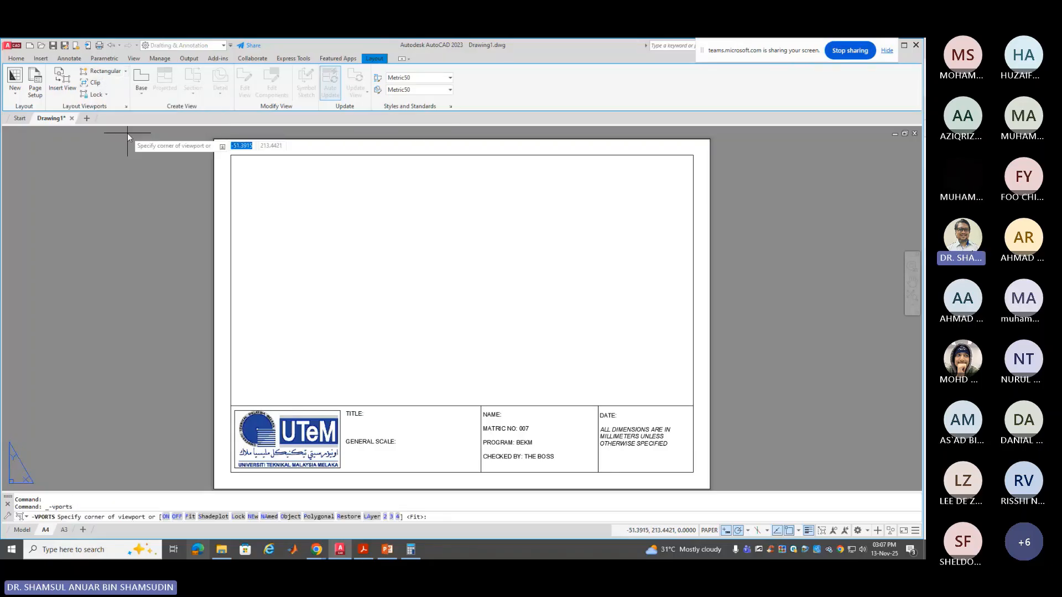
left_click(125, 71)
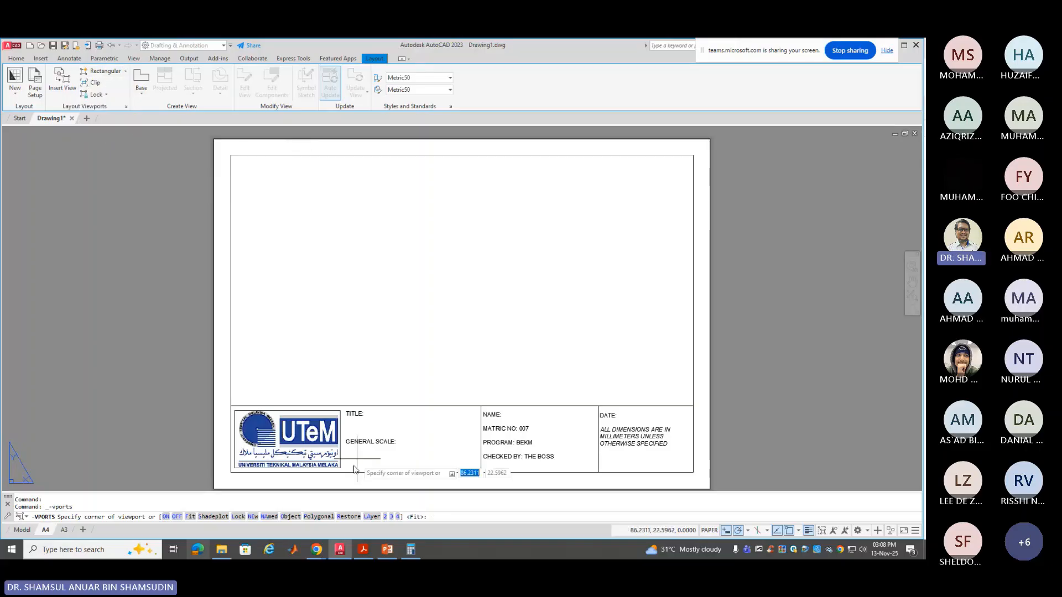
left_click(230, 406)
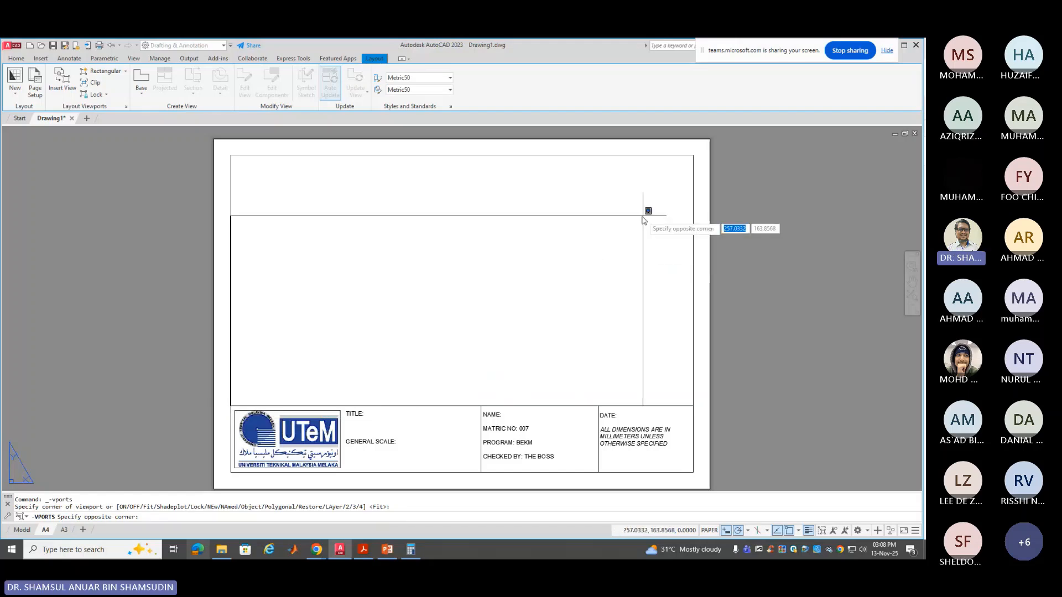
key("Escape")
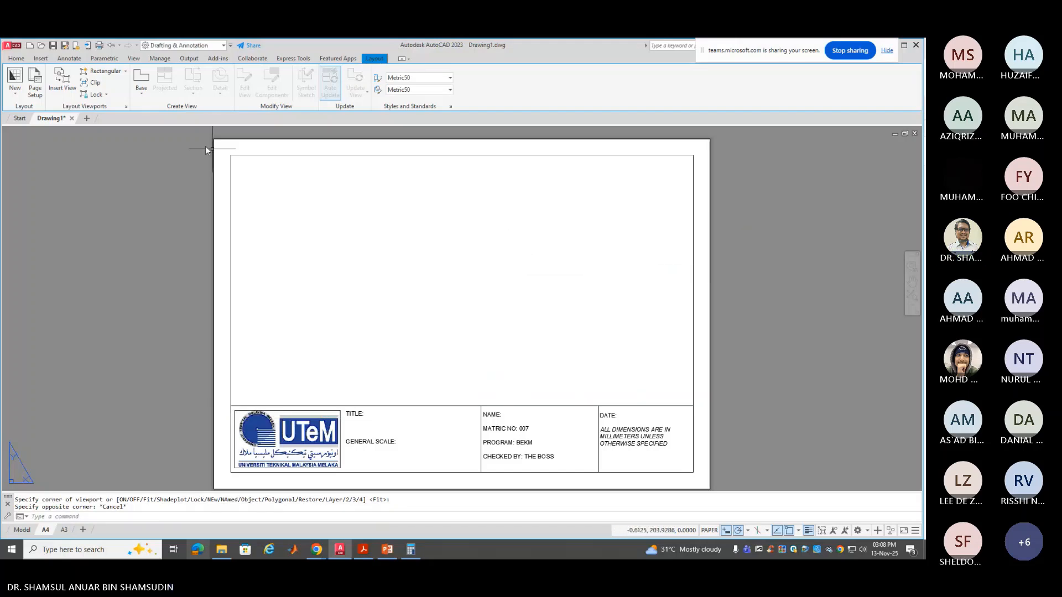
Make BORDER the current layer from the Home tab's layer list
left_click(16, 58)
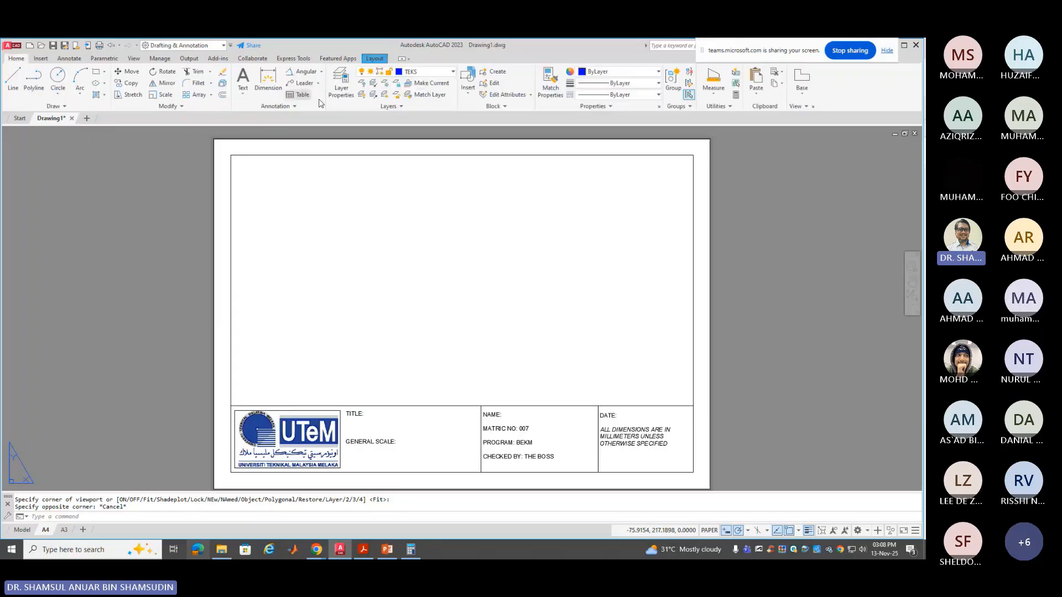
left_click(436, 72)
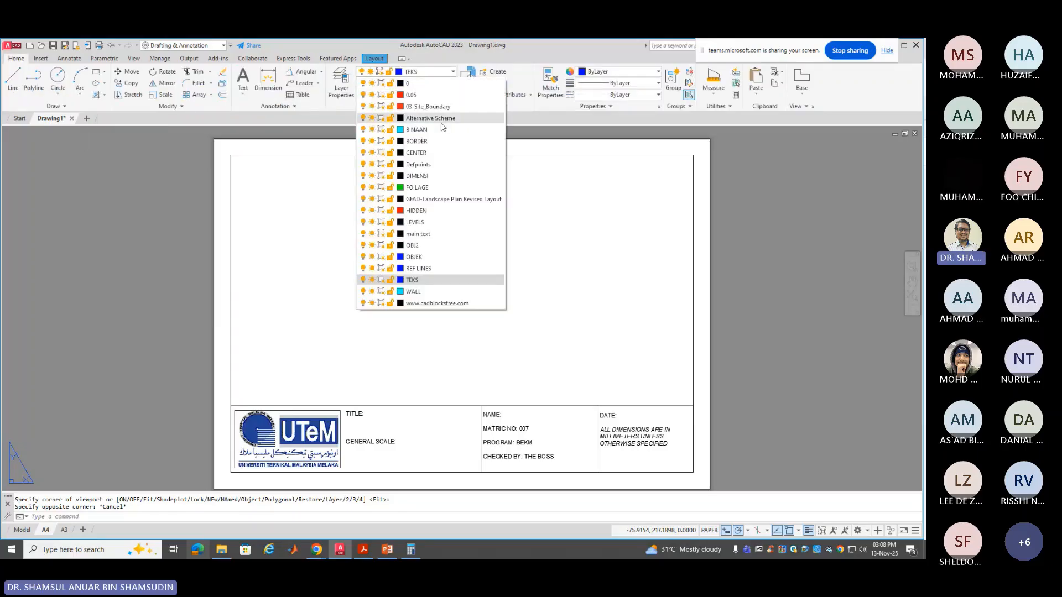
left_click(437, 141)
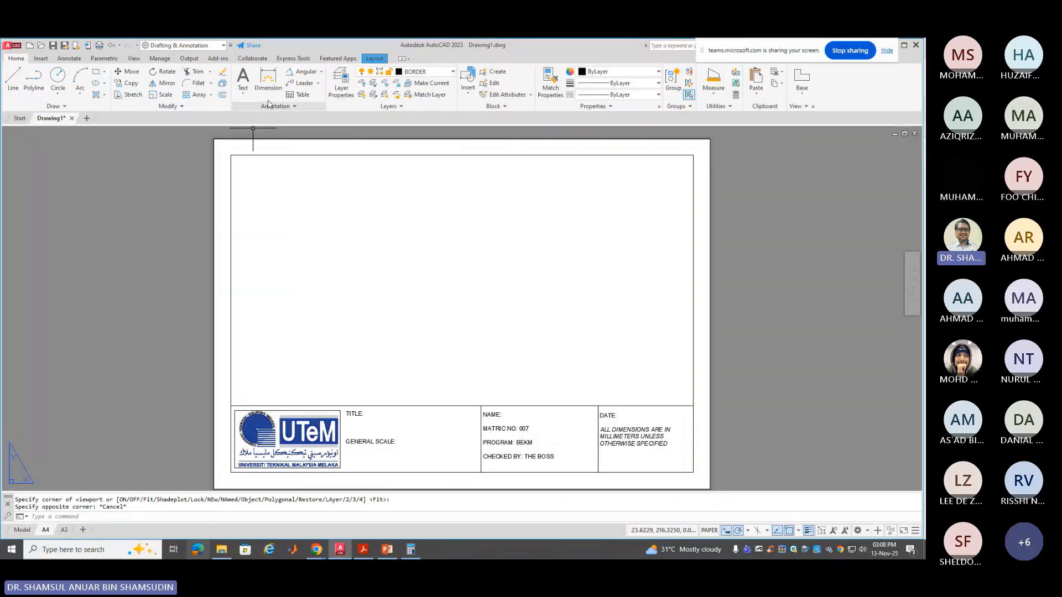
Draw a rectangular viewport from the title block's top-left to the frame's top-right, then activate model space
left_click(374, 59)
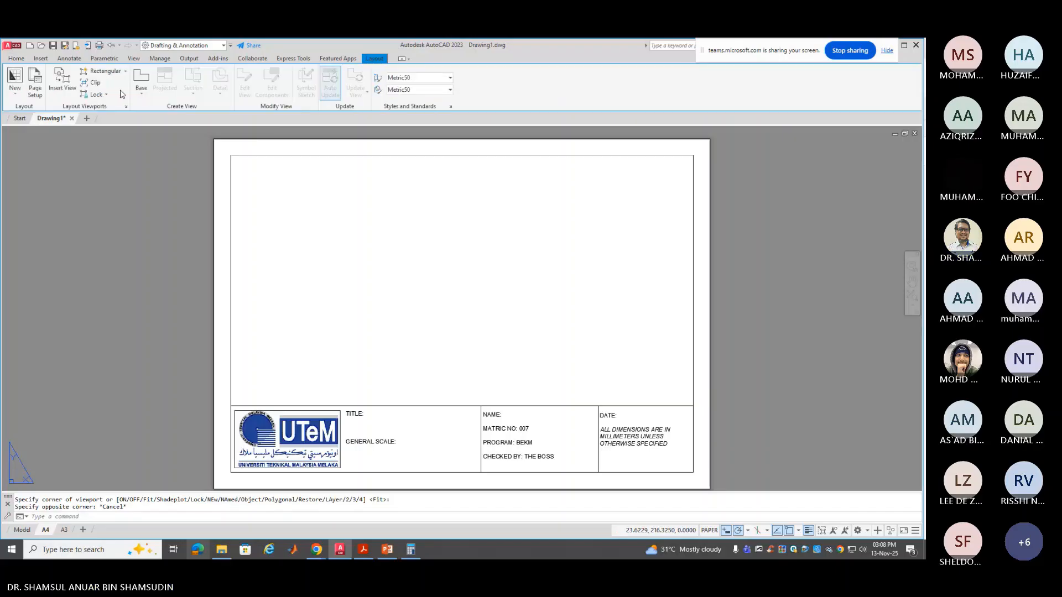
left_click(101, 70)
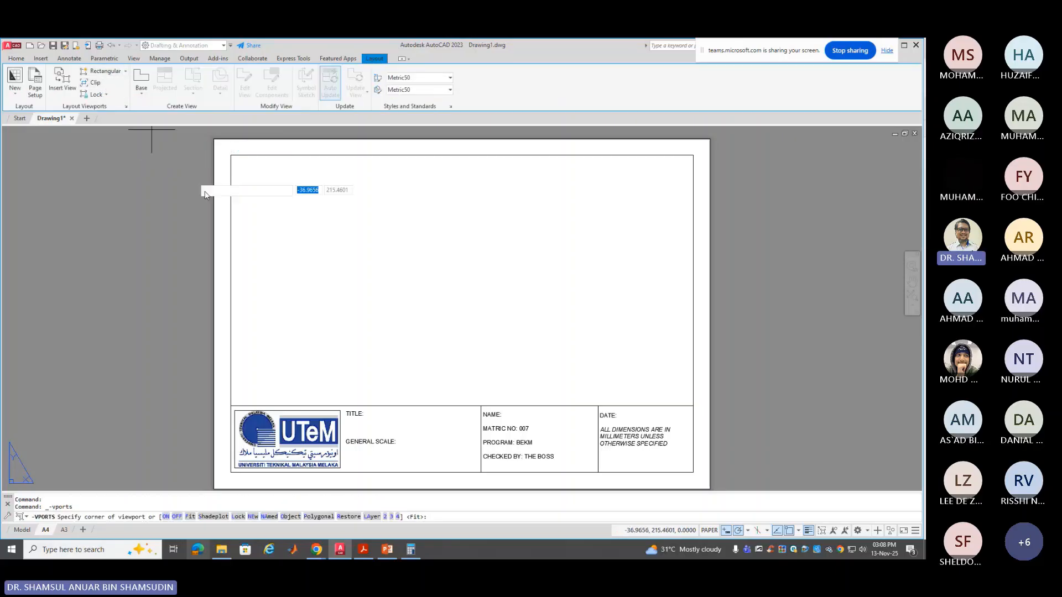
left_click(230, 406)
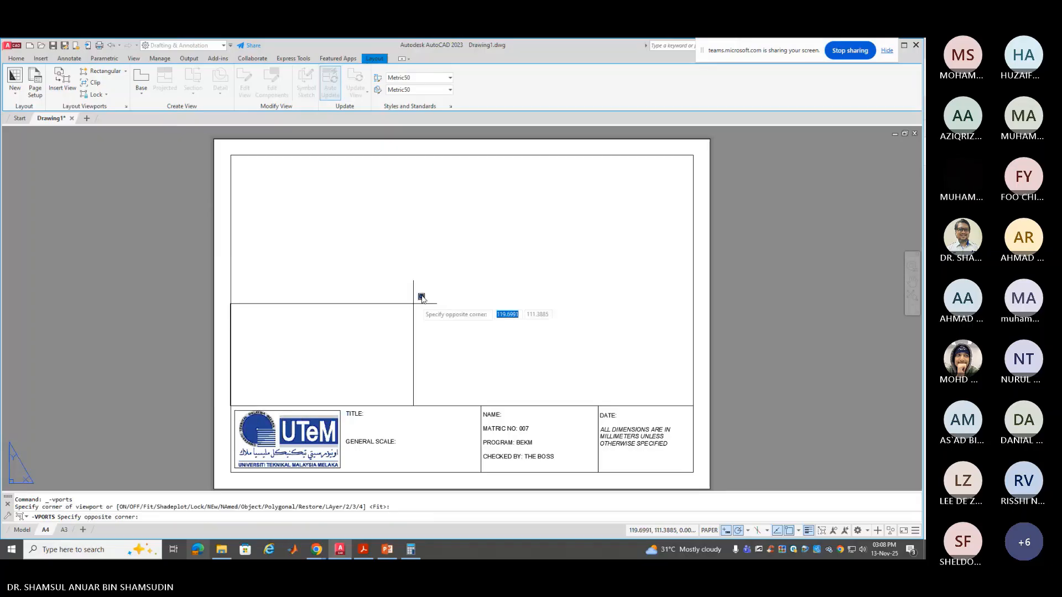
left_click(693, 155)
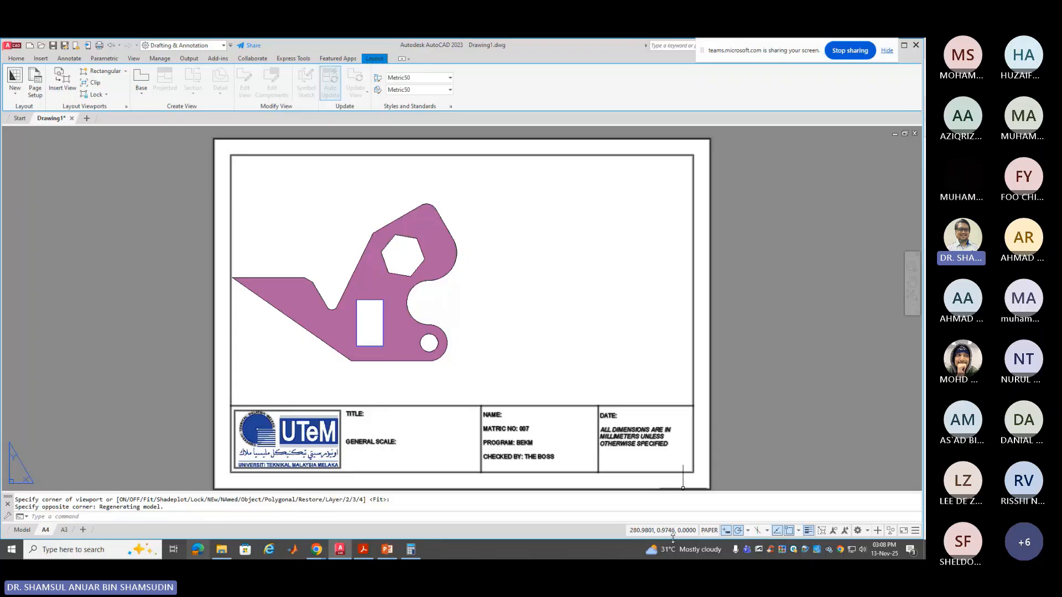
left_click(710, 531)
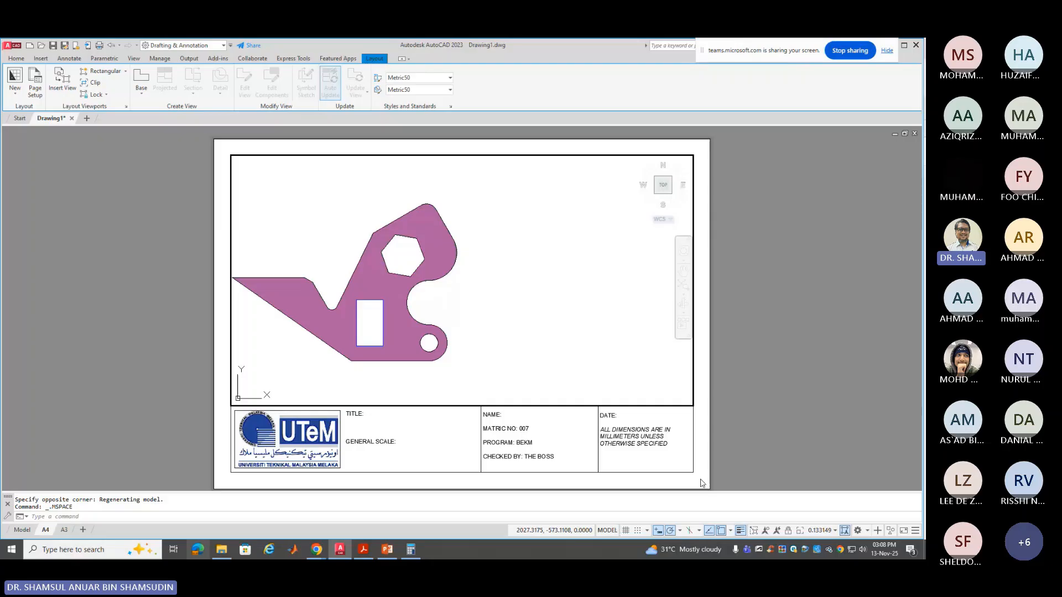
Reactivate the viewport and set its scale to 1:5, after trying 1:1, 1:2 and 1:4
left_click(609, 534)
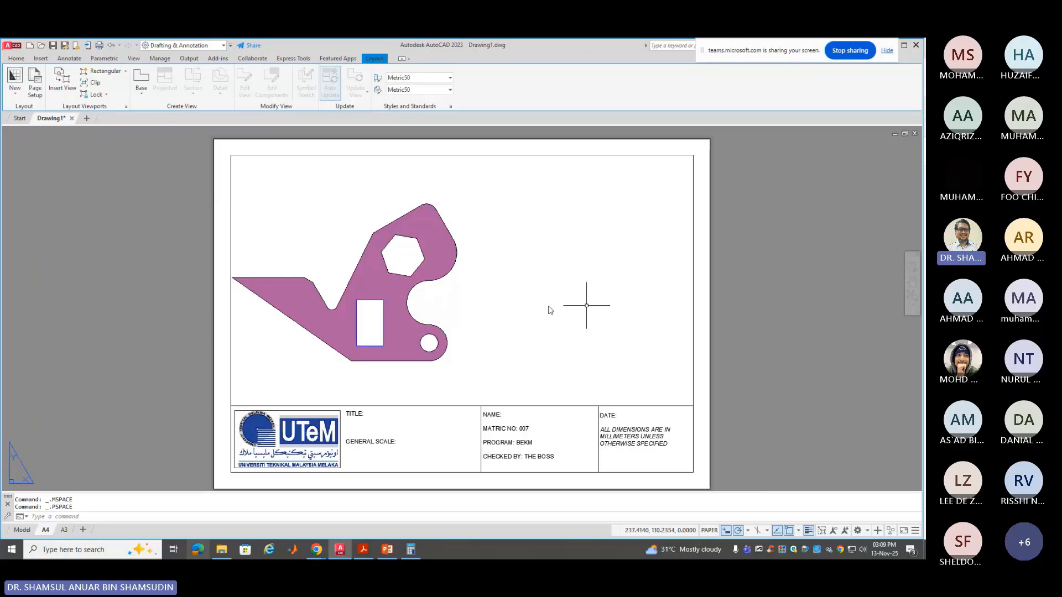
double_click(515, 235)
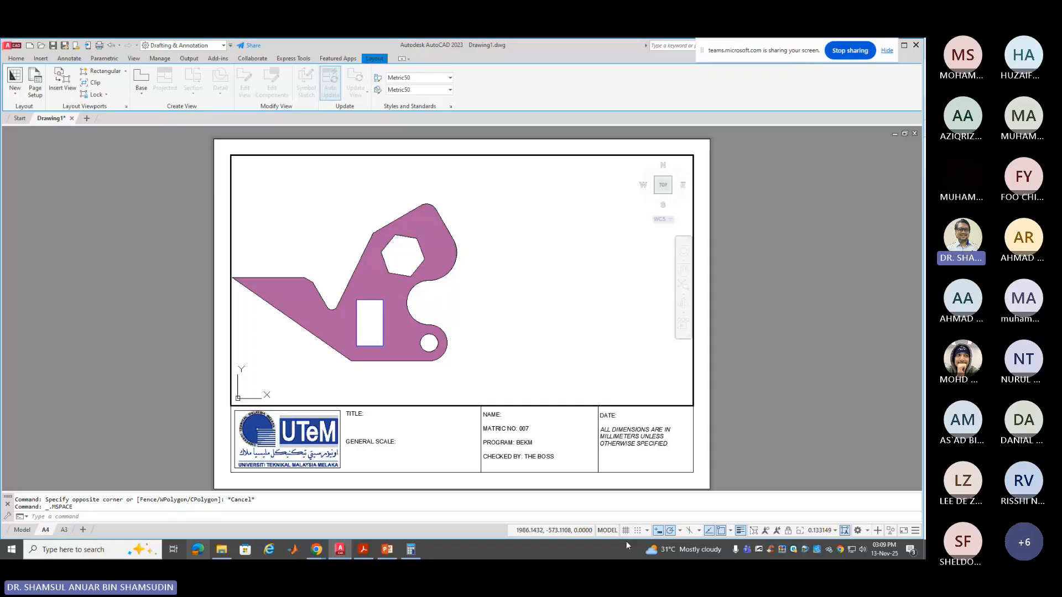
left_click(837, 531)
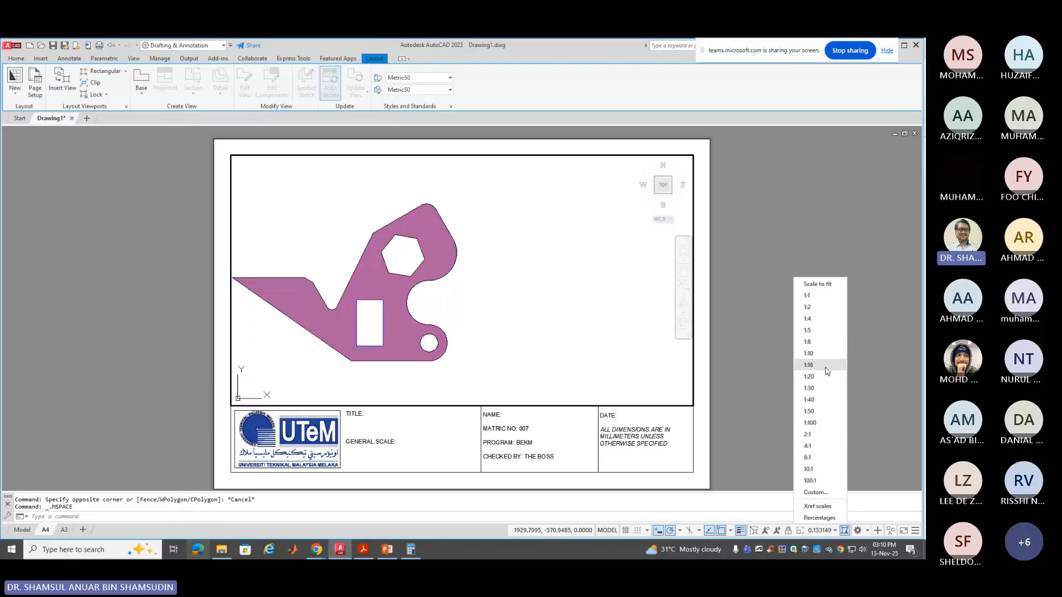
left_click(832, 302)
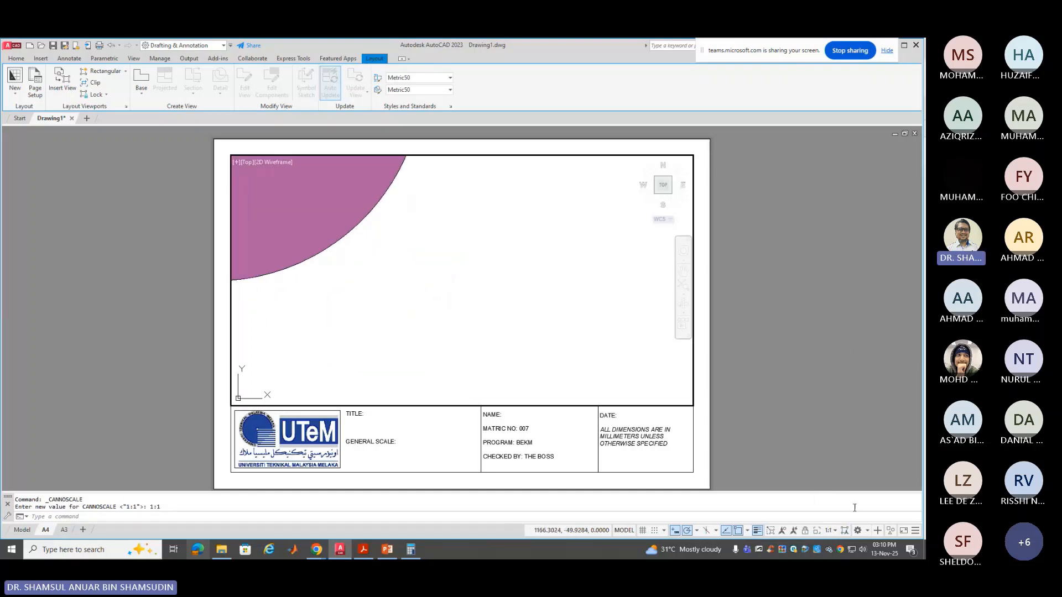
left_click(832, 532)
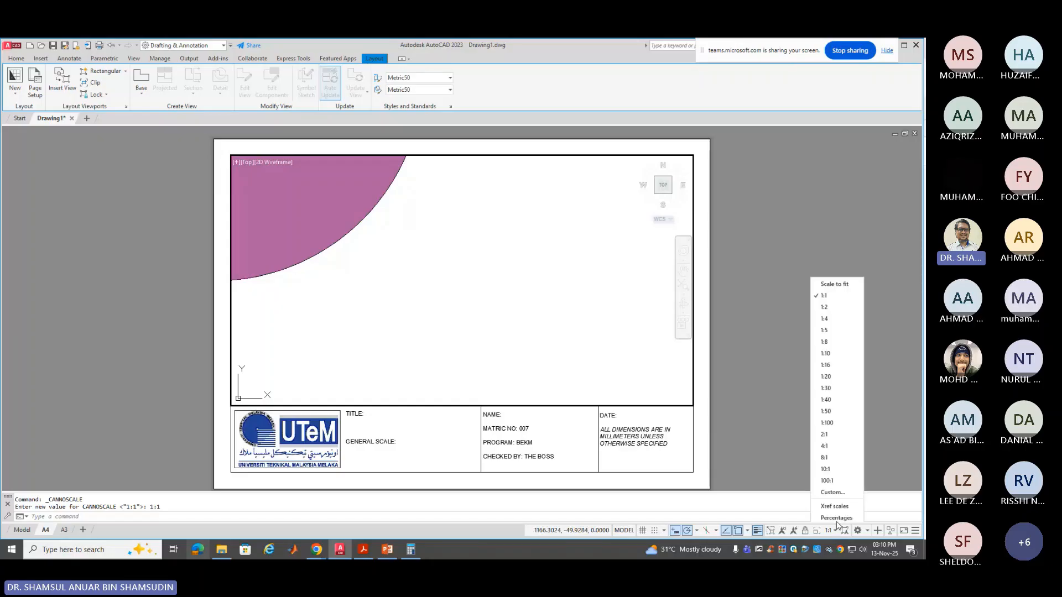
left_click(838, 306)
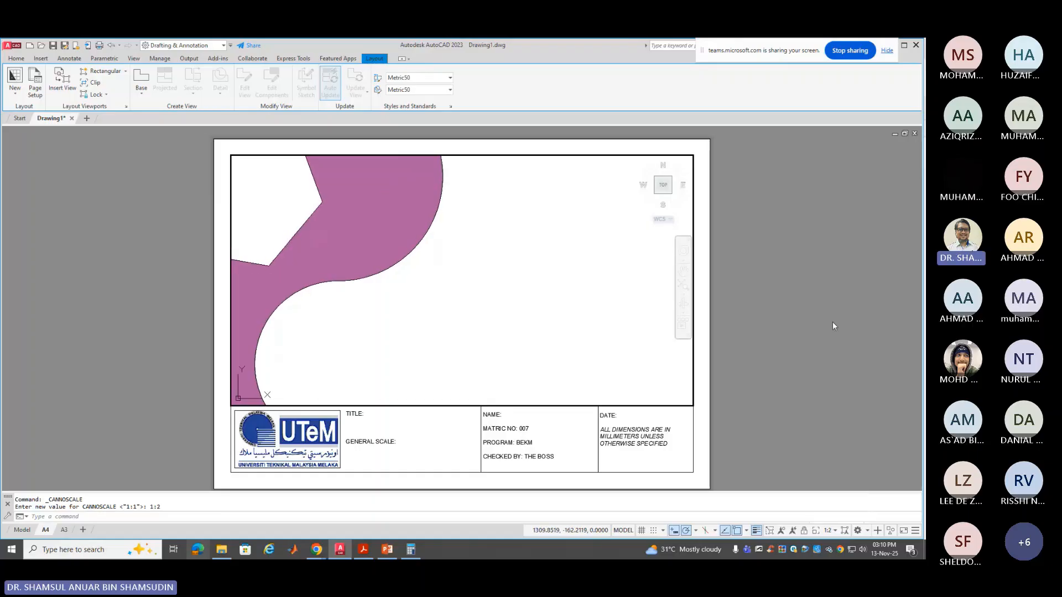
left_click(839, 531)
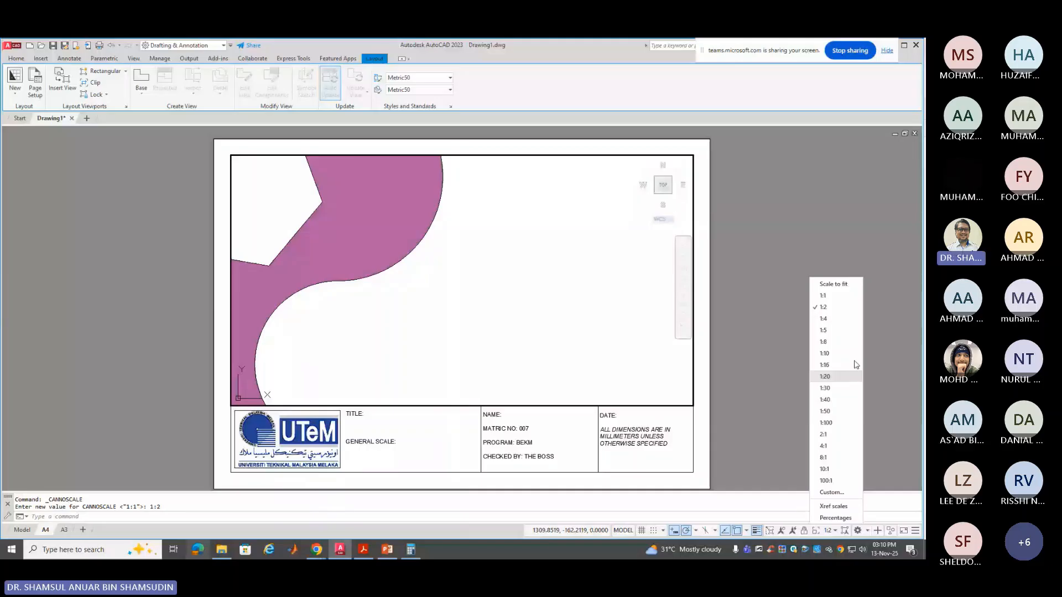
left_click(852, 319)
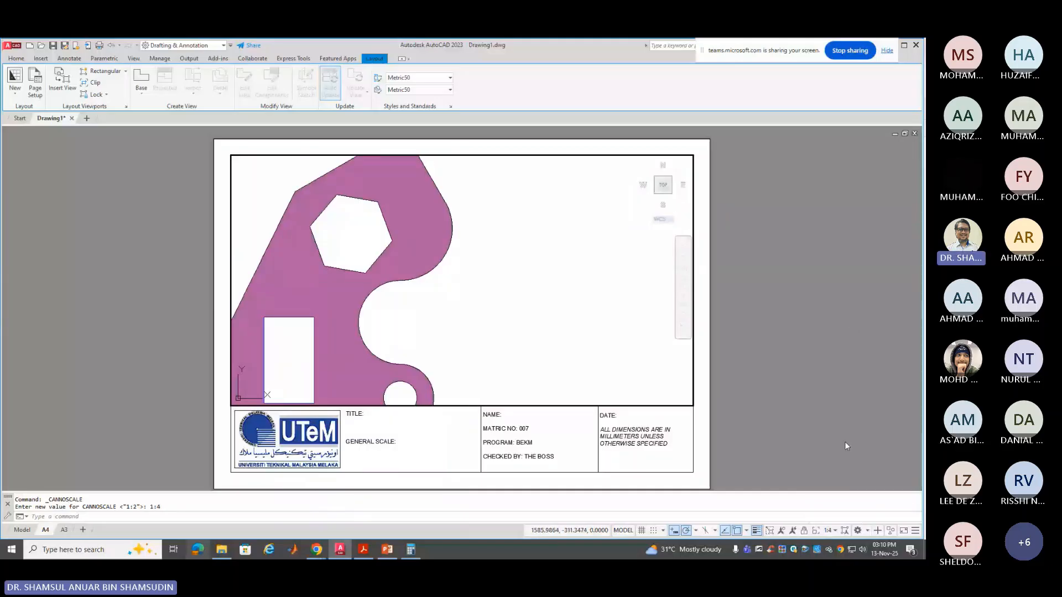
left_click(836, 531)
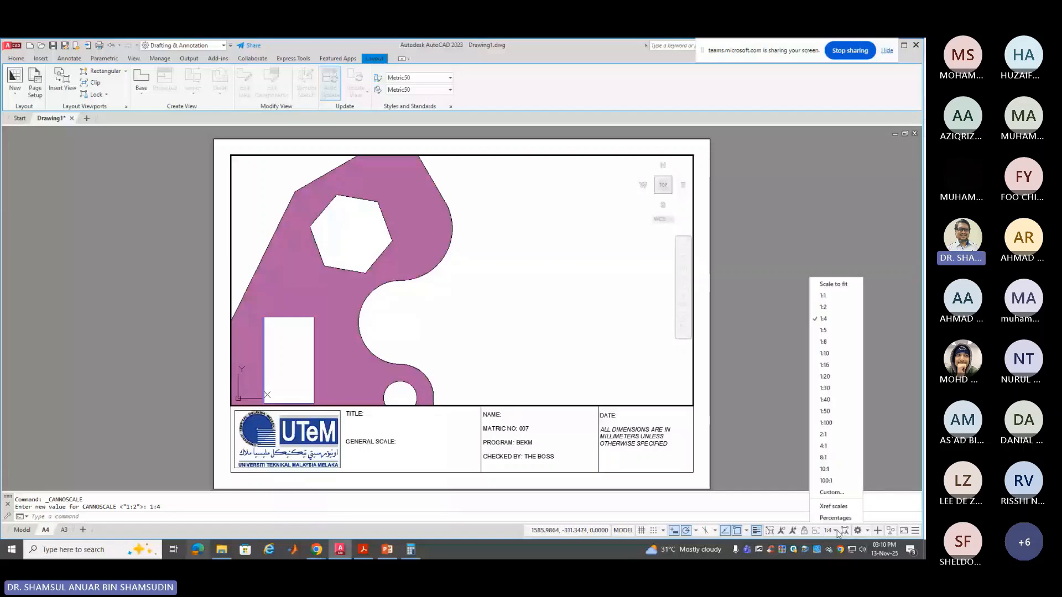
left_click(823, 330)
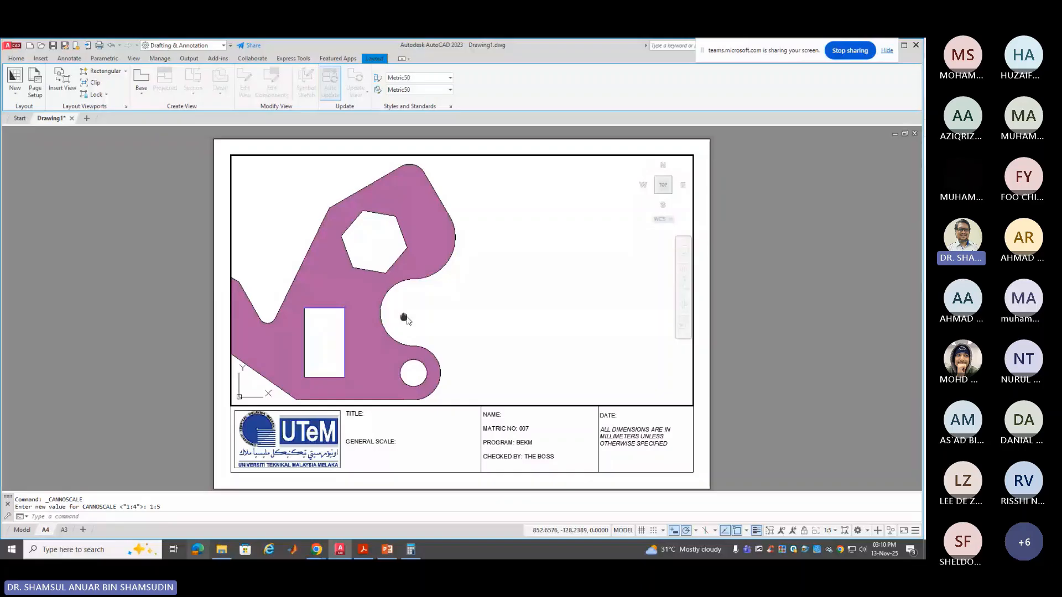
Pan the bracket to centre it in the frame and return to paper space
middle_click_drag(405, 320, 548, 320)
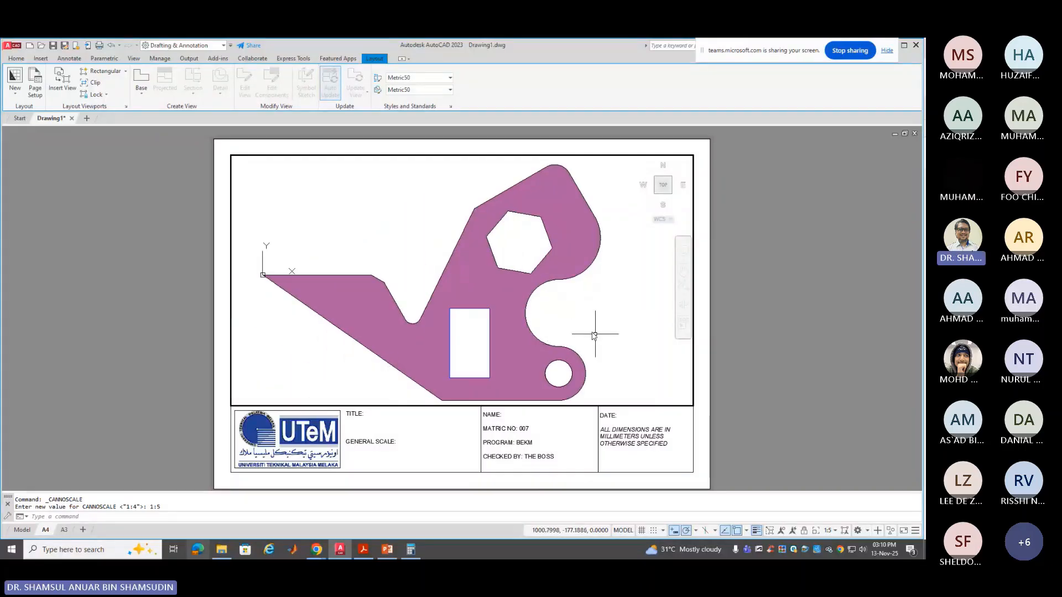
middle_click_drag(570, 310, 572, 304)
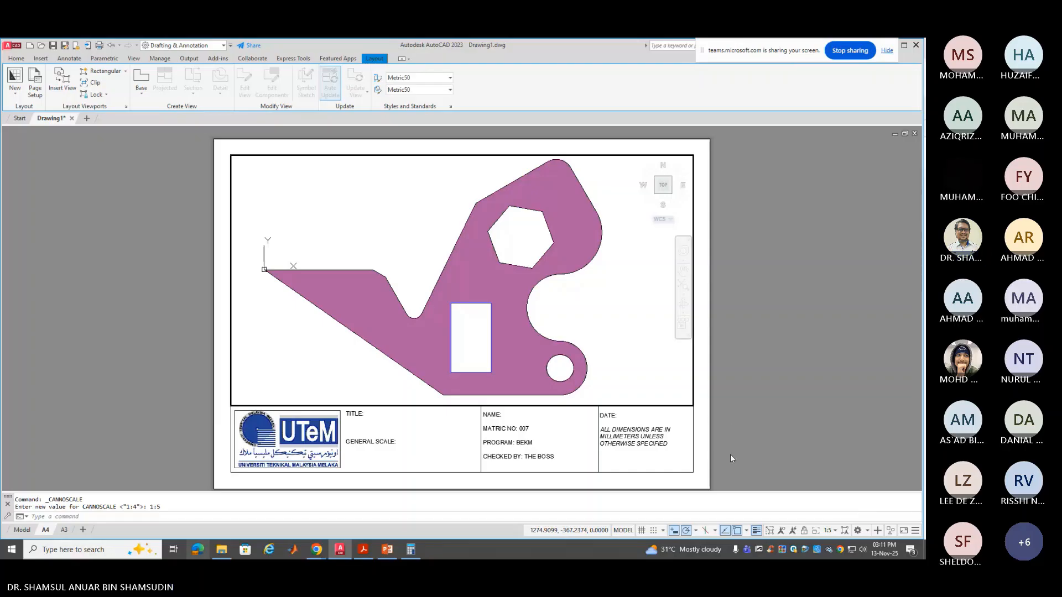
left_click(621, 530)
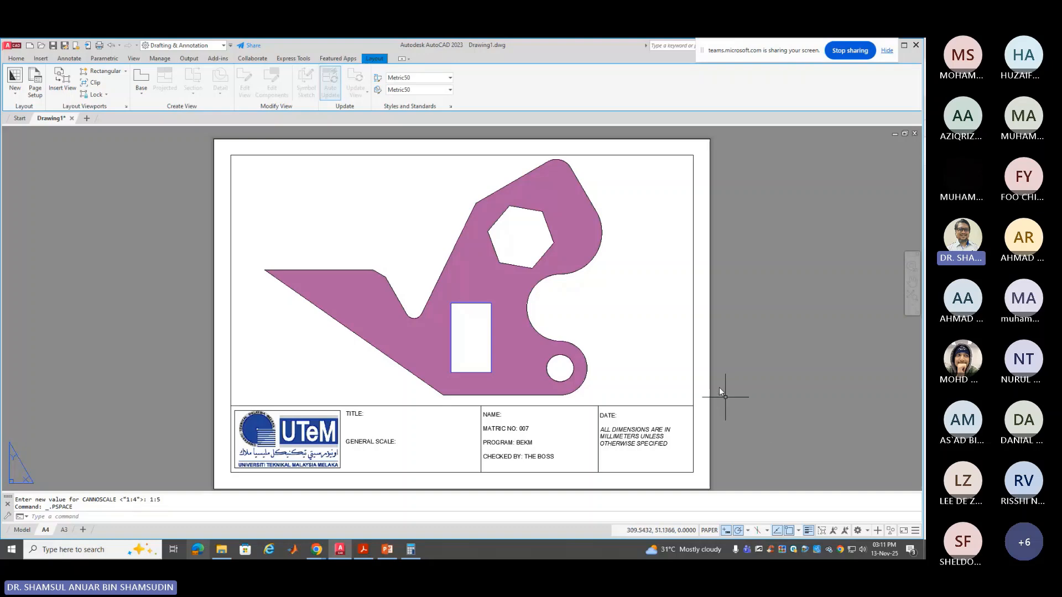
Make TEKS the current layer
left_click(26, 60)
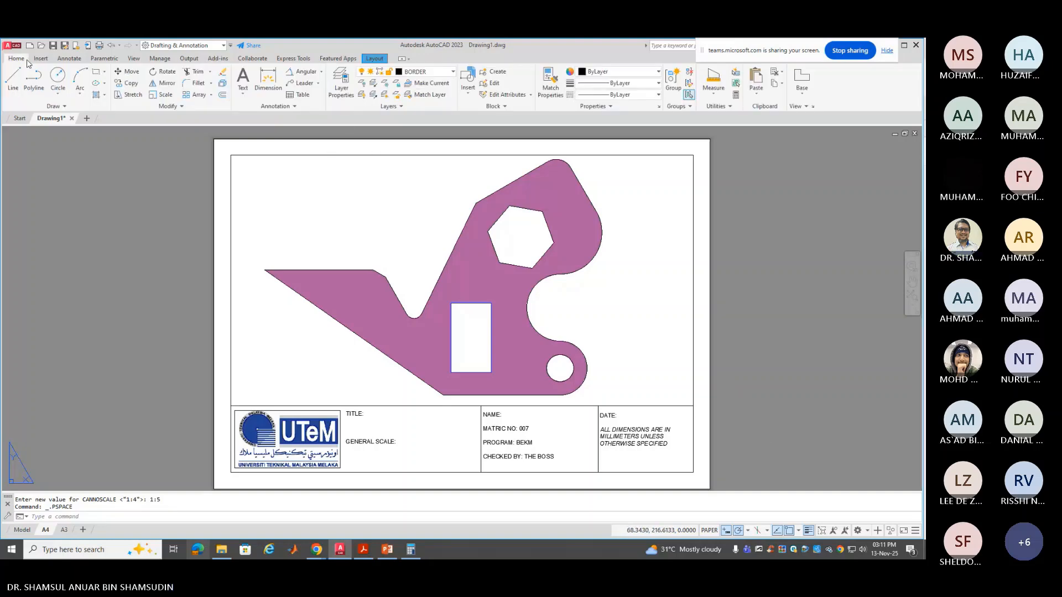
left_click(425, 72)
left_click(420, 303)
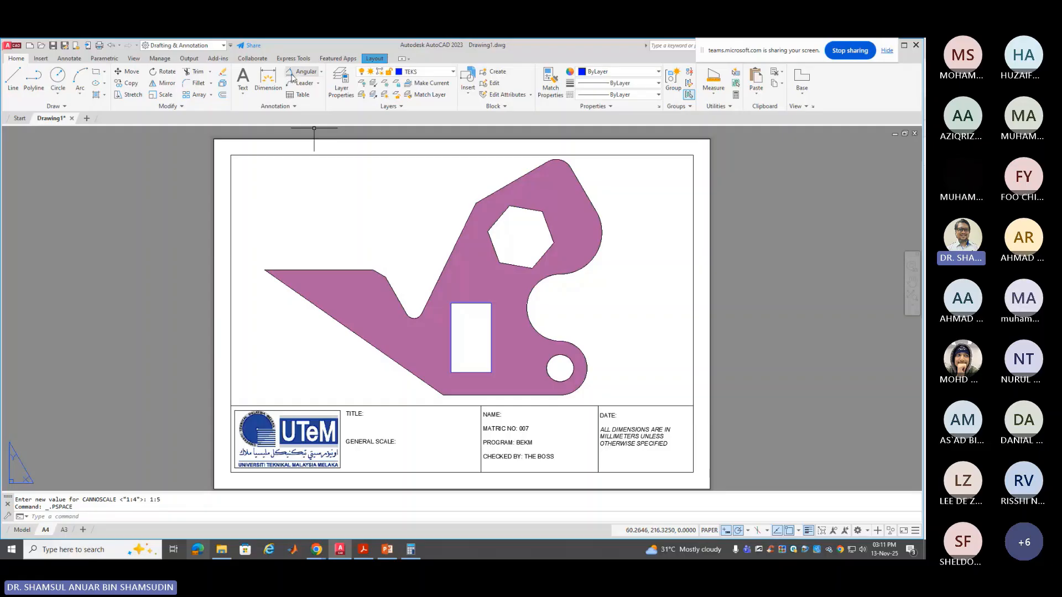
Dimension the bracket's top edge at 325 and an aligned 100 to the hexagon's top vertex
left_click(272, 78)
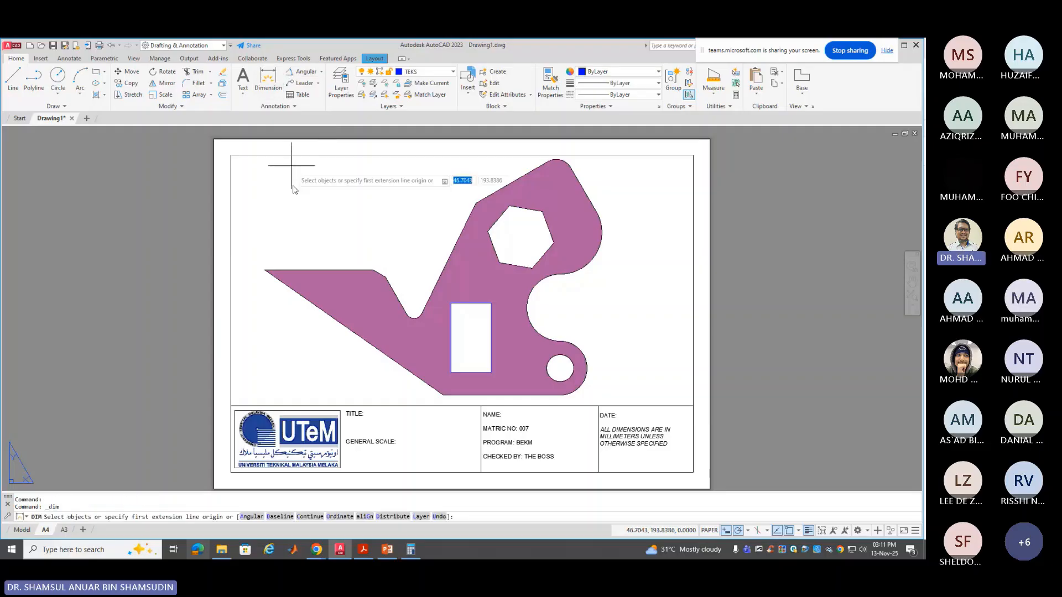
left_click(284, 271)
left_click(278, 249)
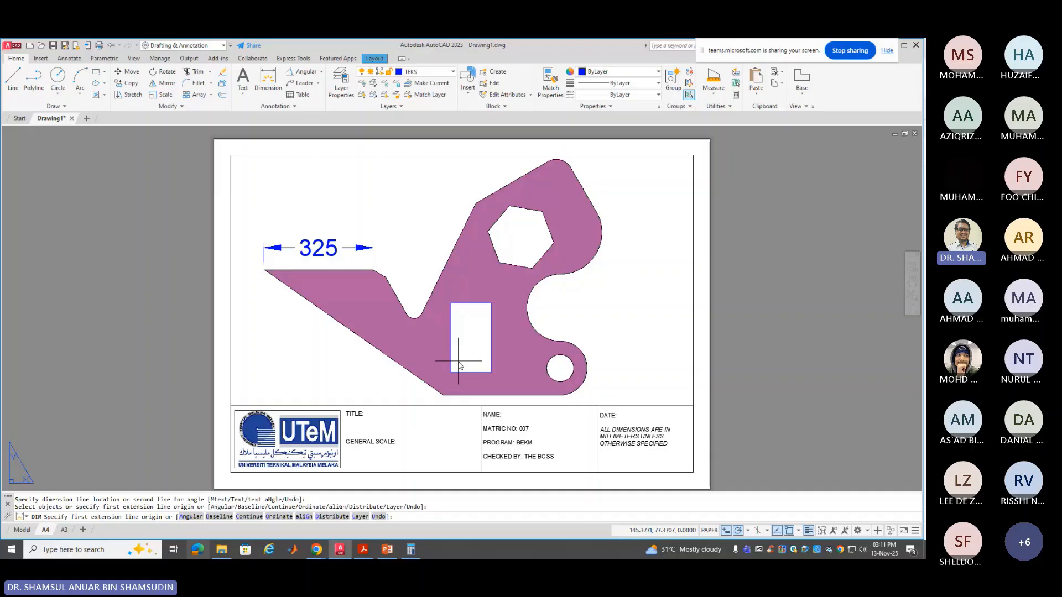
left_click(515, 208)
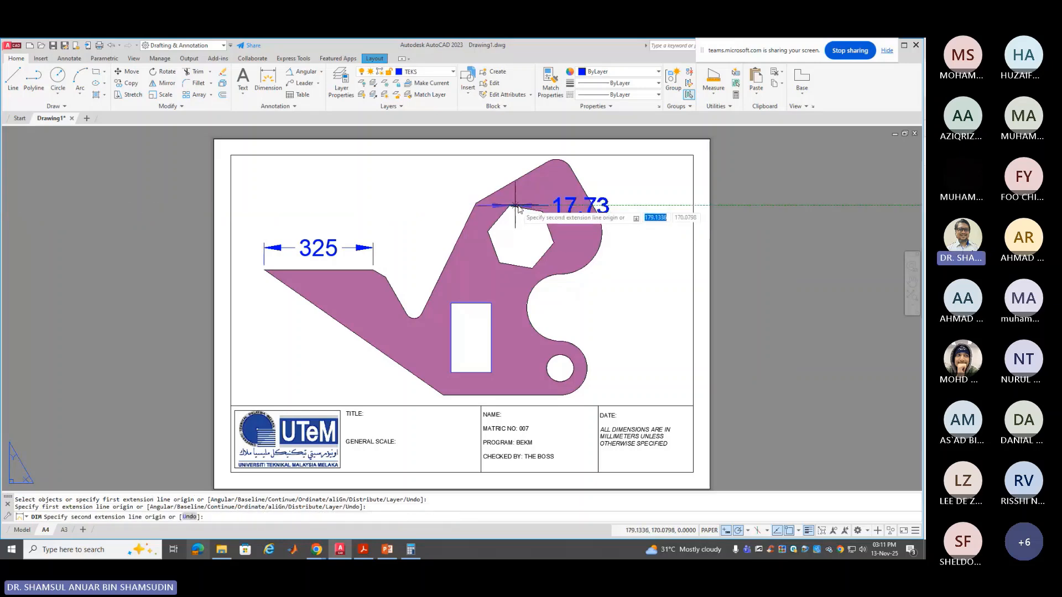
left_click(538, 212)
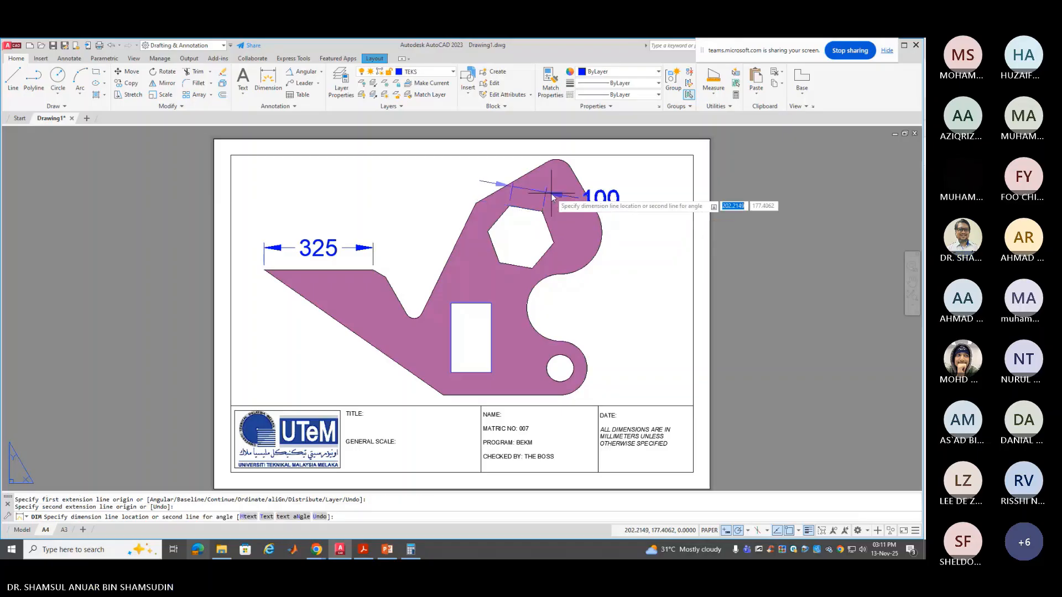
left_click(551, 194)
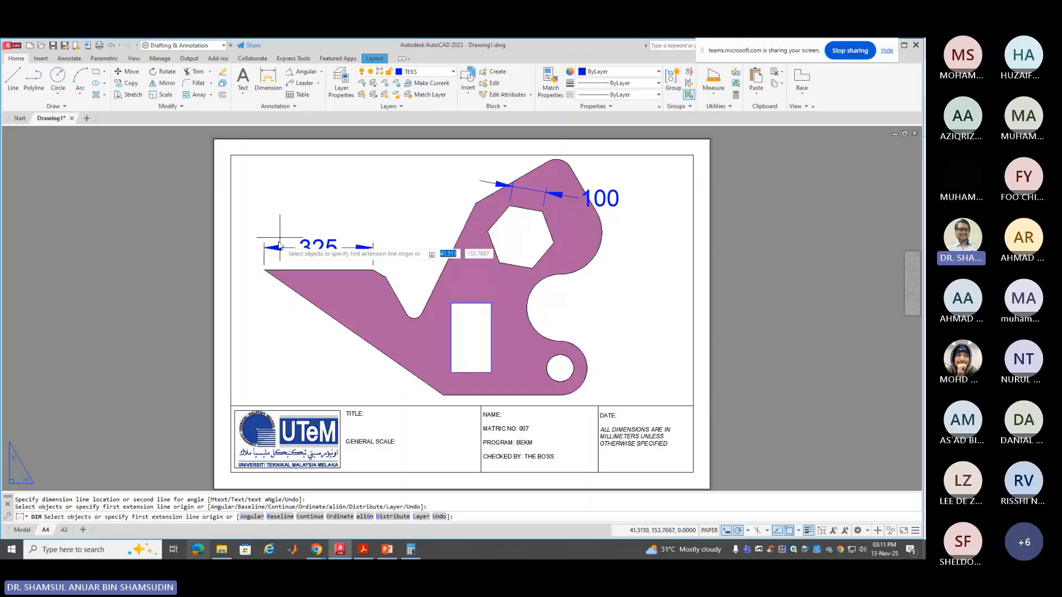
left_click(70, 58)
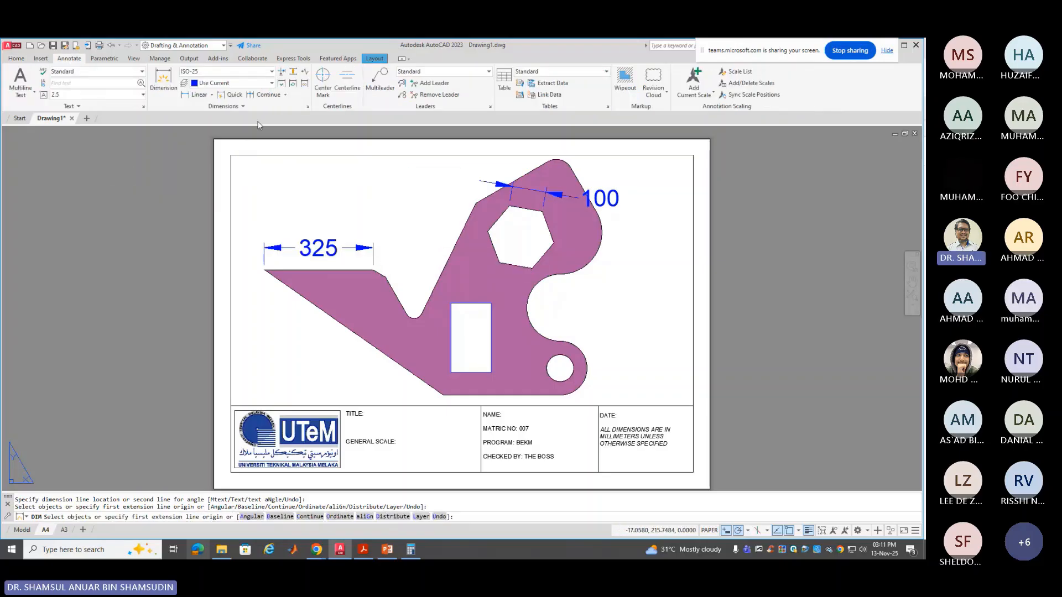
Modify the ISO-25 dimension style, setting text height and arrow size to 3
left_click(309, 109)
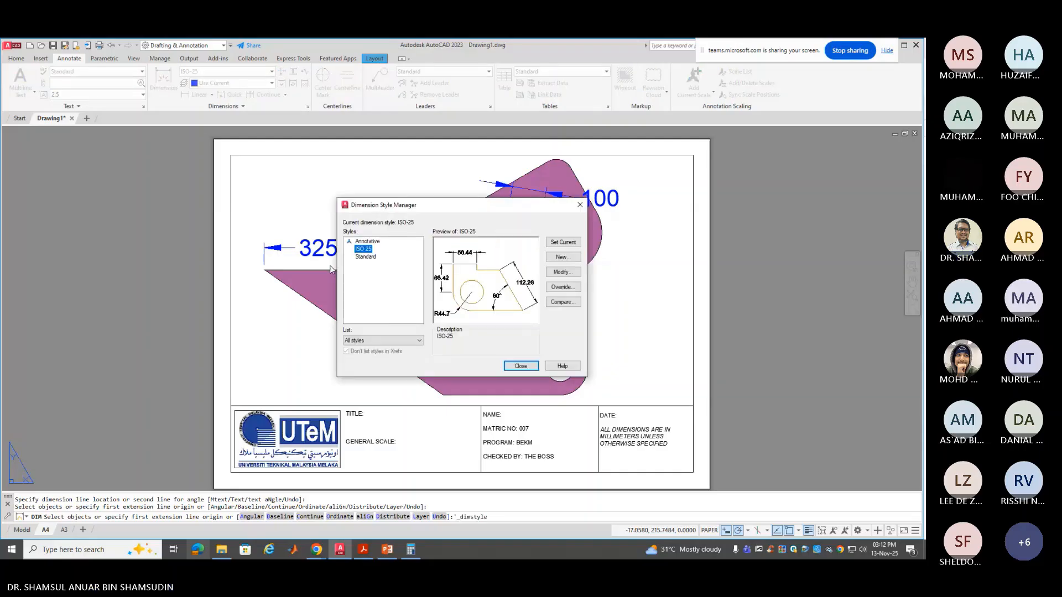
left_click(574, 273)
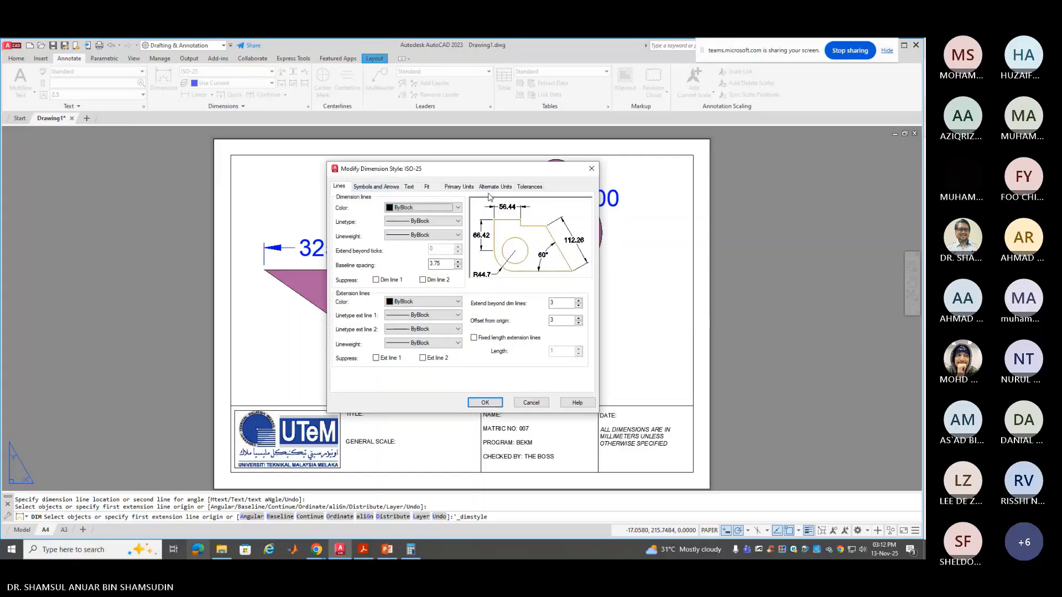
left_click(409, 186)
left_click_drag(449, 256, 397, 263)
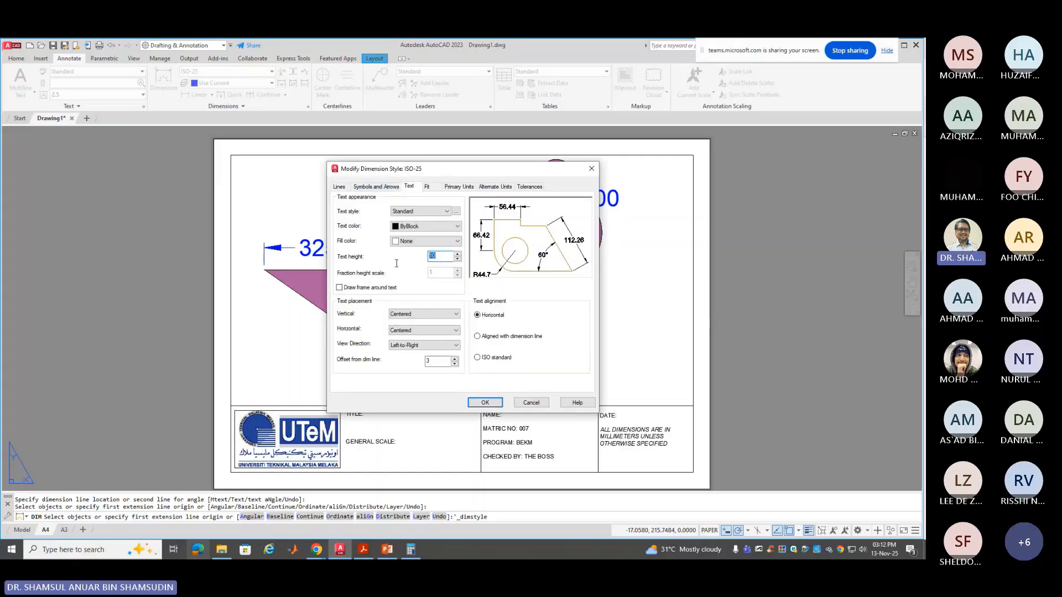
type("3")
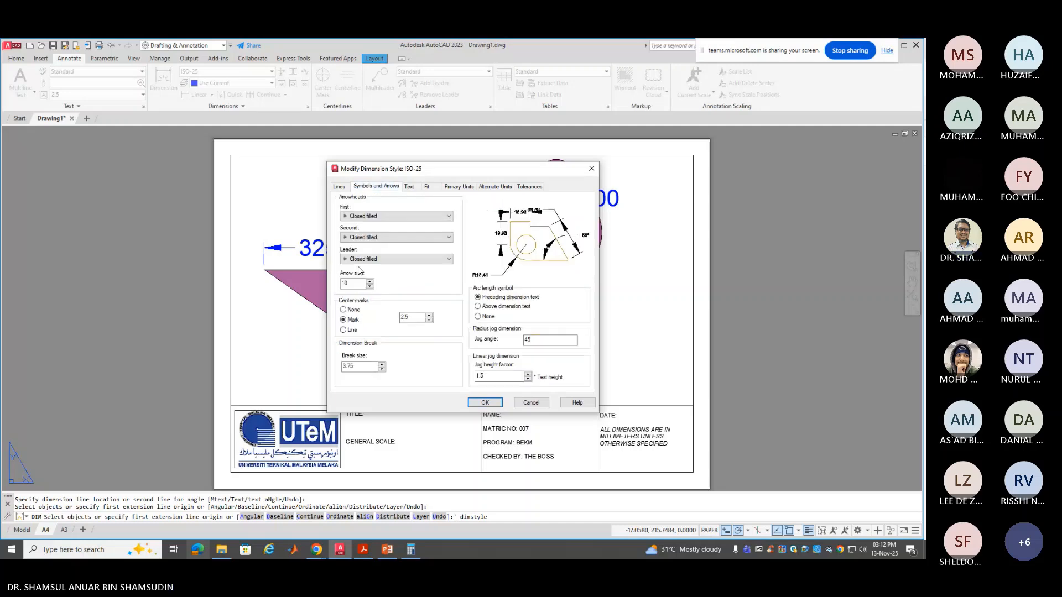
left_click(376, 186)
double_click(358, 282)
type("3")
Reduce the ISO-25 extension-line offset from origin and apply the style changes
left_click(410, 188)
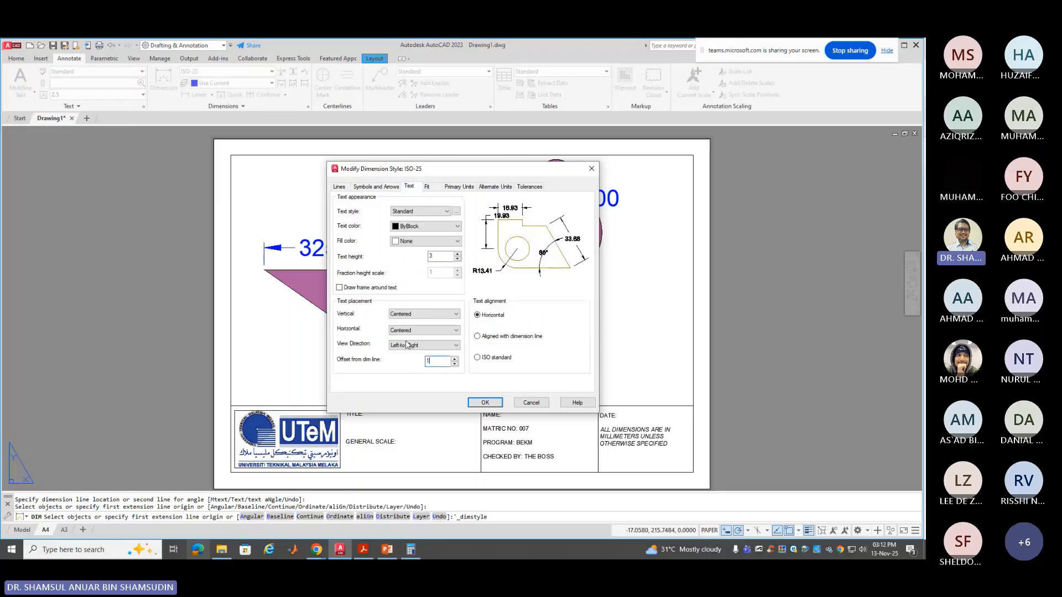
left_click(339, 186)
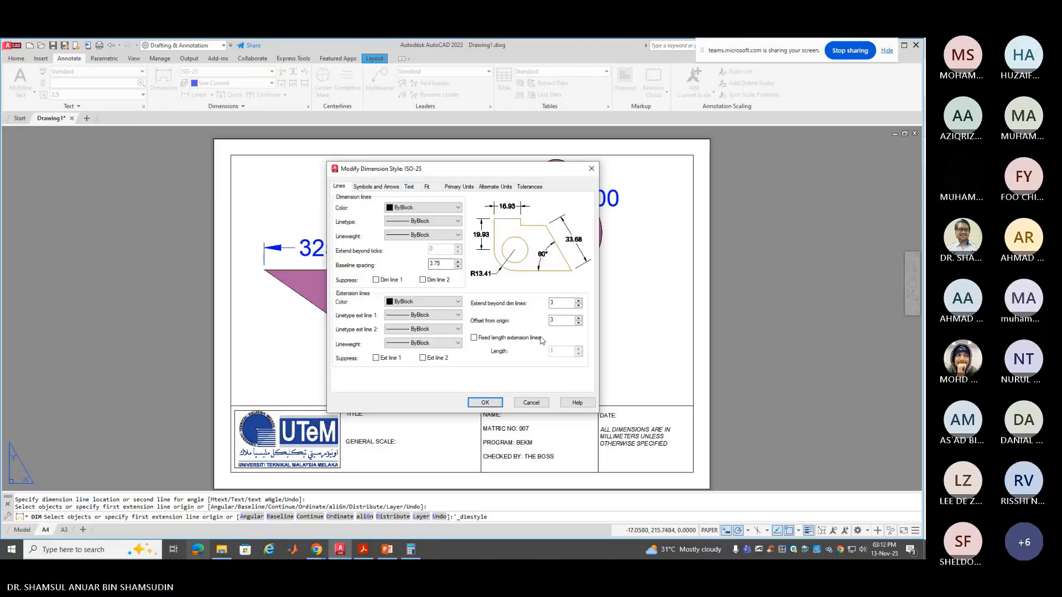
type("1")
left_click_drag(560, 320, 537, 308)
type("1")
left_click(486, 403)
left_click(519, 366)
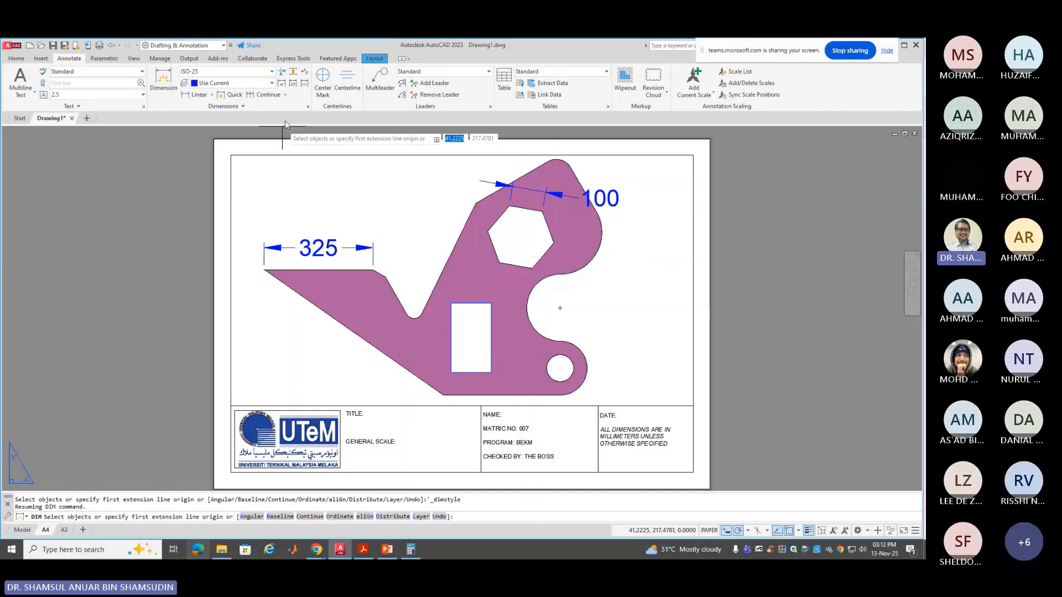
Apply the revised ISO-25 style to the 325 and 100 dimensions so their text and arrows shrink
left_click(292, 83)
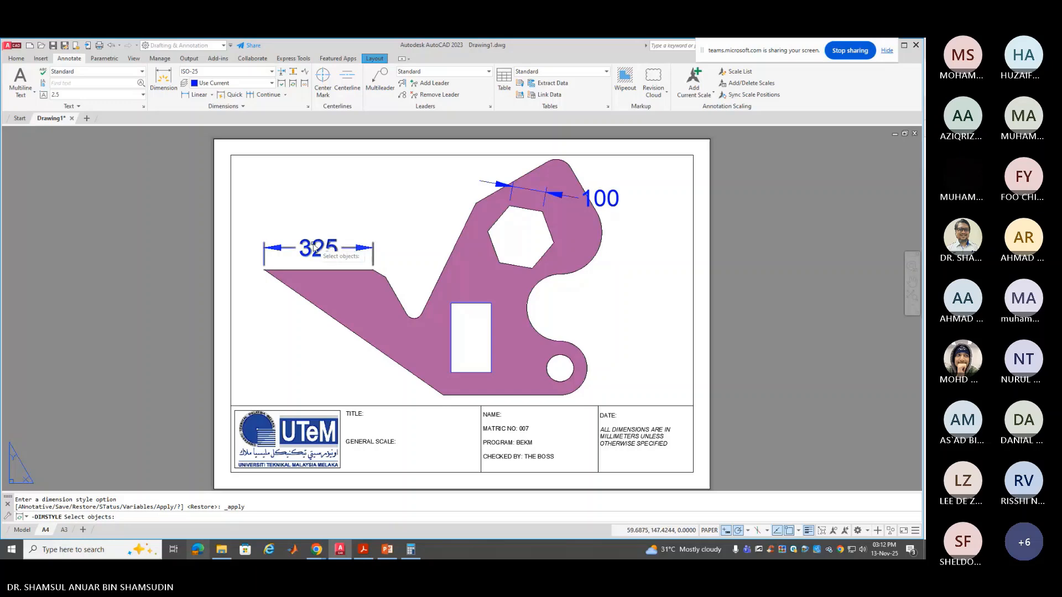
left_click(283, 250)
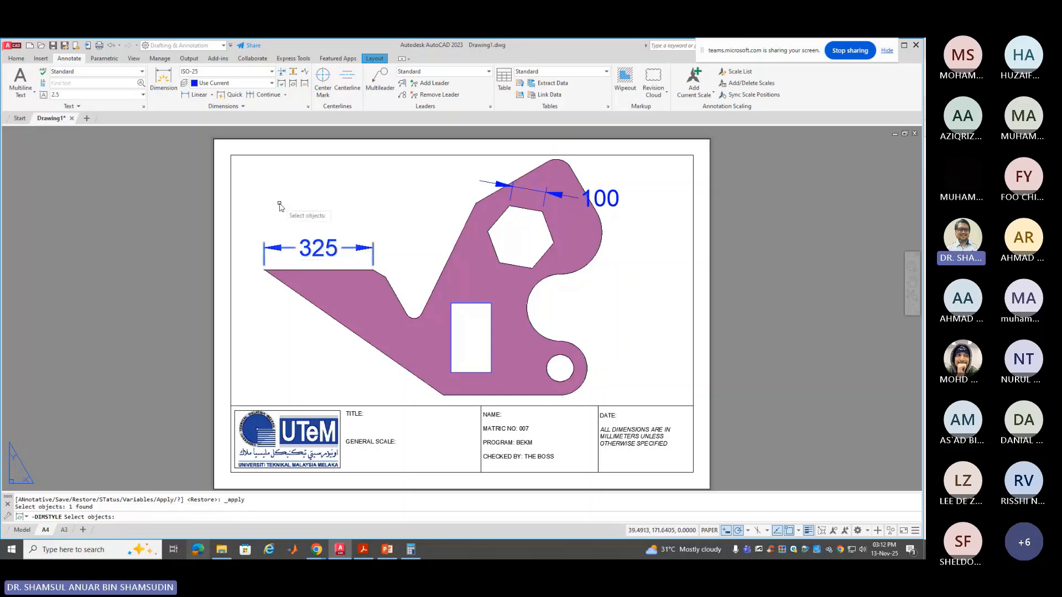
key("Return")
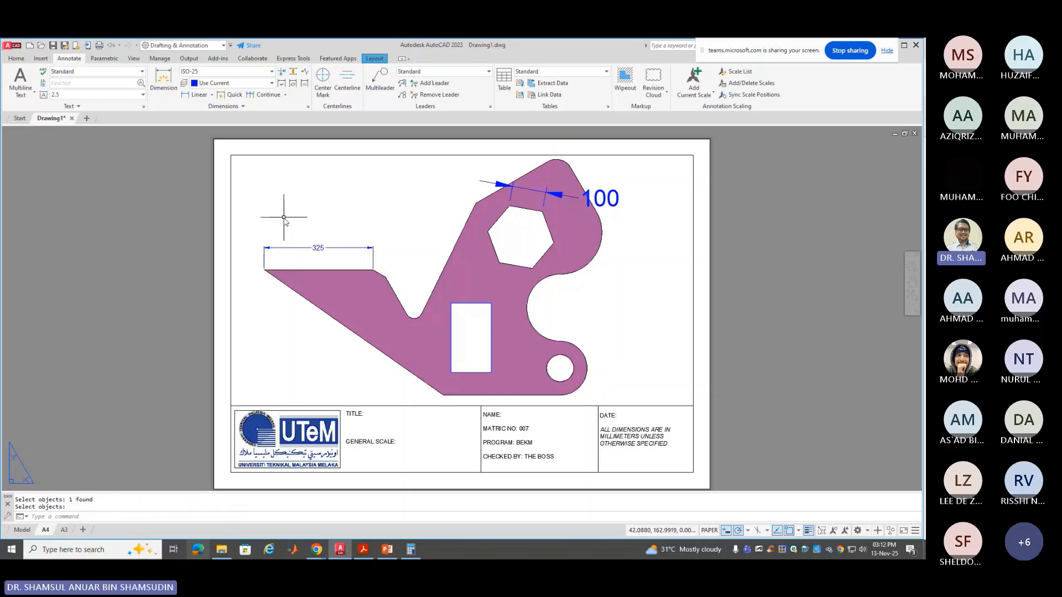
left_click(293, 84)
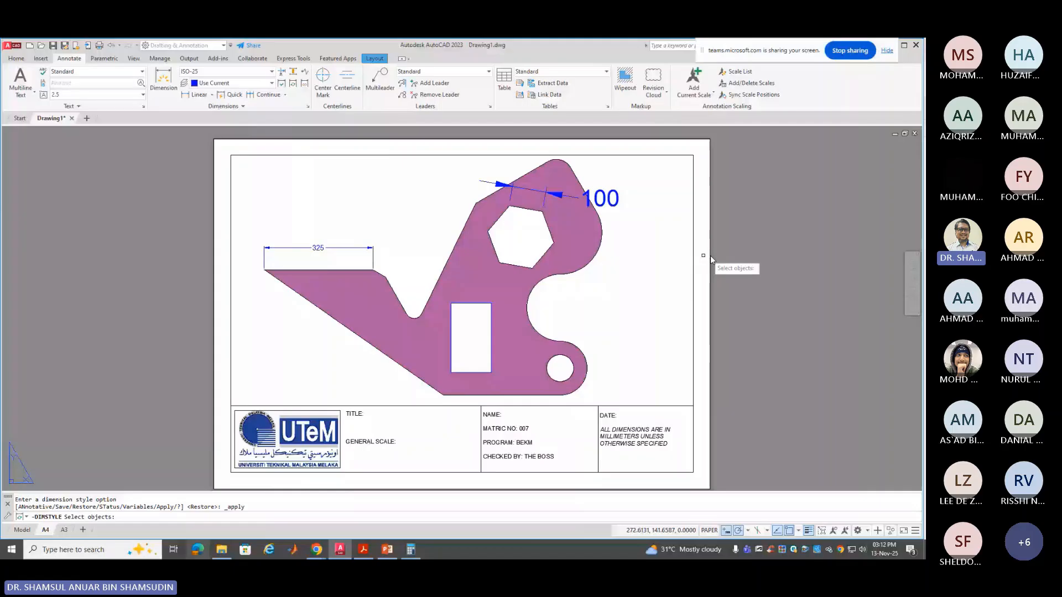
left_click(609, 205)
key("Return")
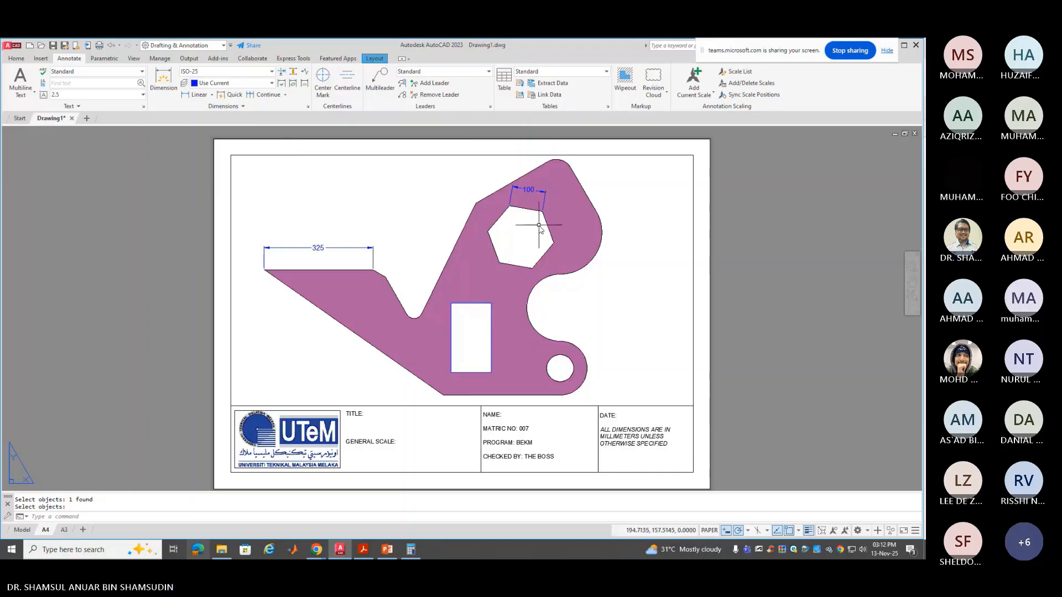
Add an aligned 654 dimension beside the long slanted lower-left edge, discarding a stray 368.02 attempt
left_click(162, 78)
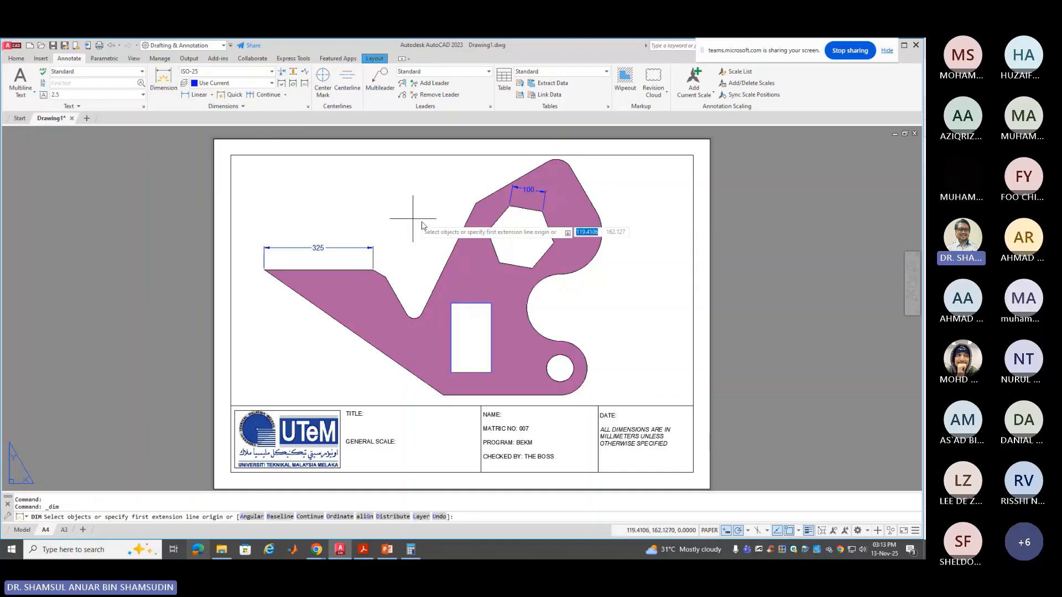
left_click(455, 222)
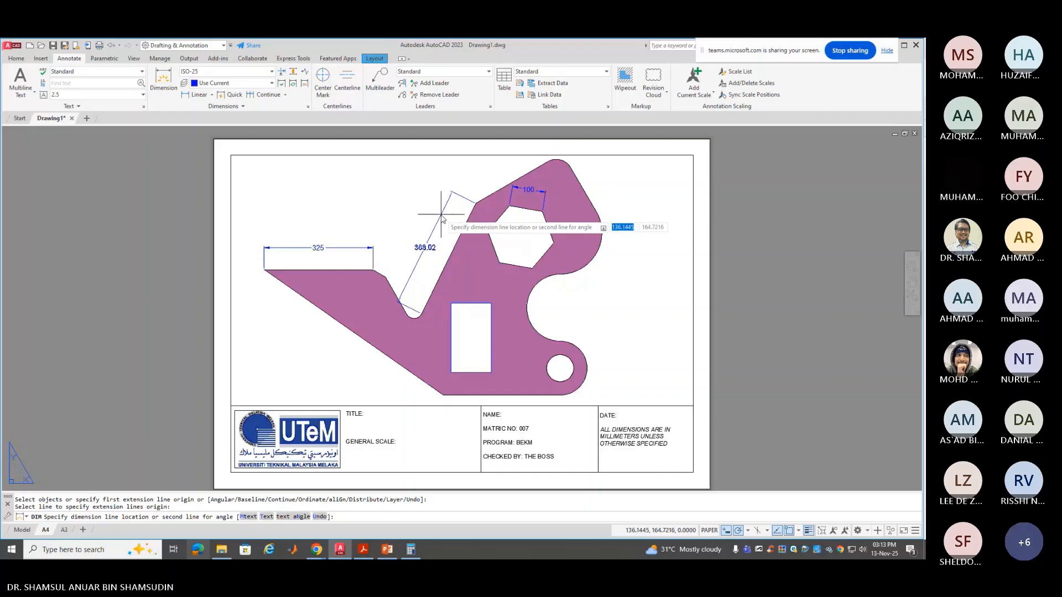
key("Escape")
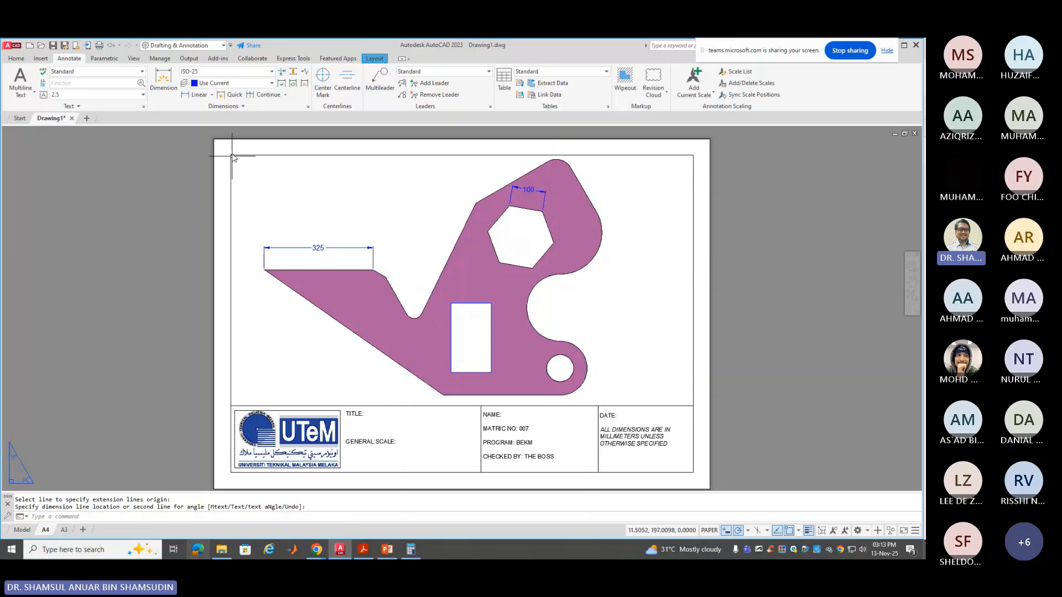
left_click(163, 79)
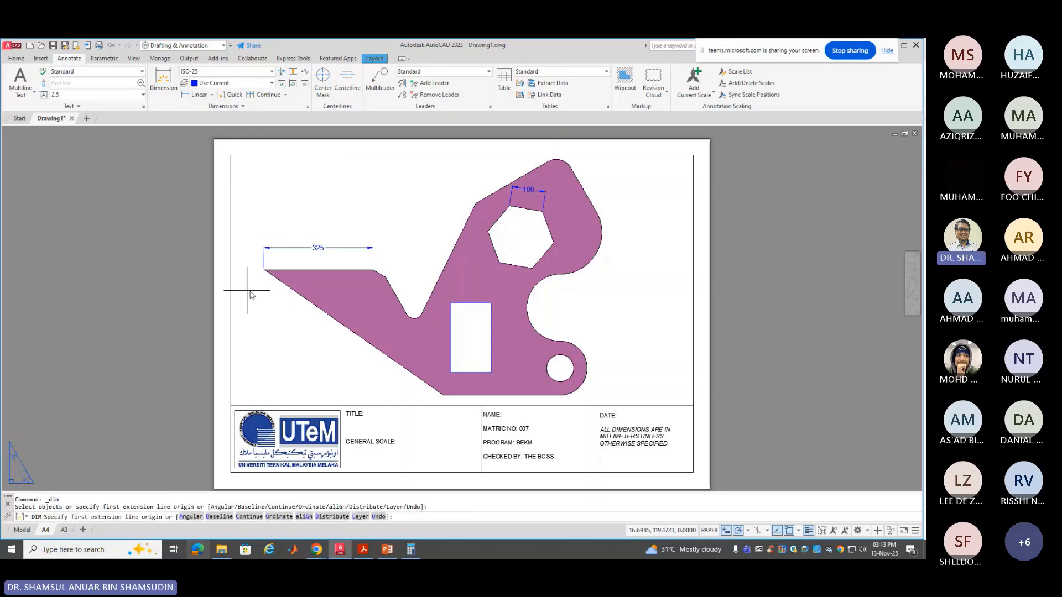
left_click(288, 285)
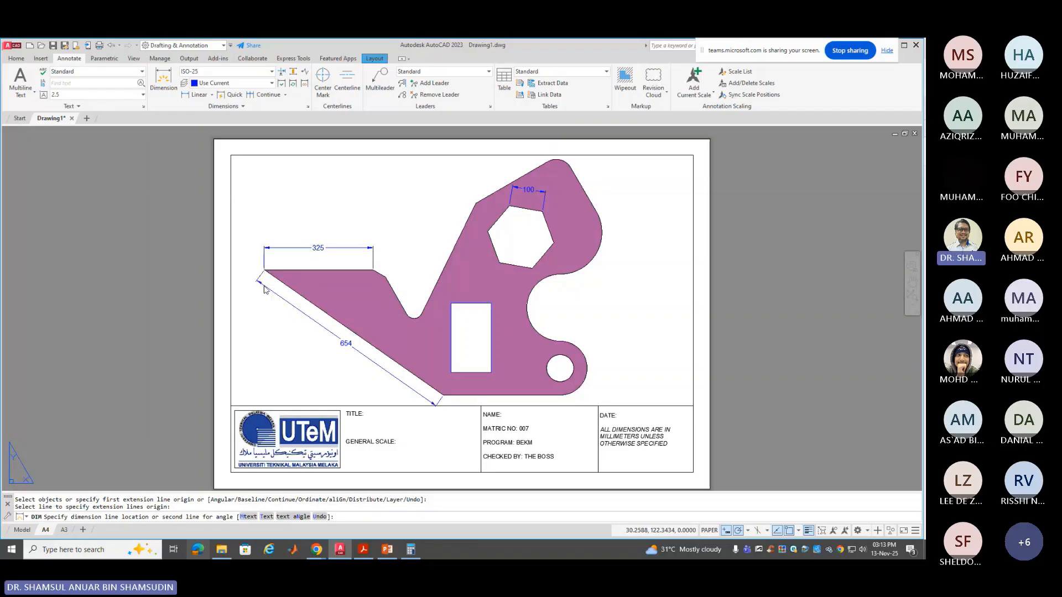
left_click(264, 286)
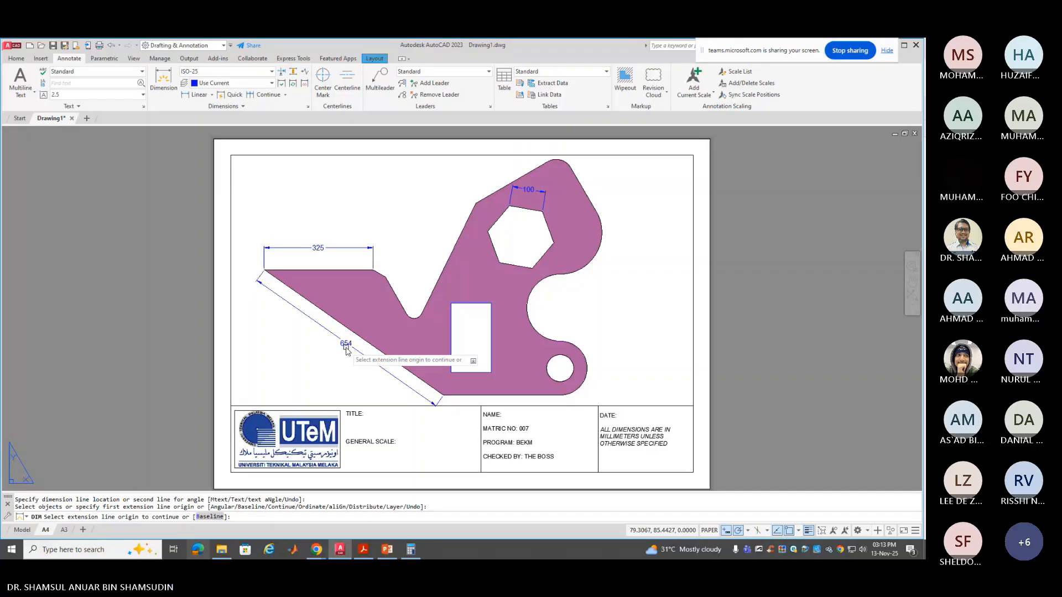
key("Return")
key("Return")
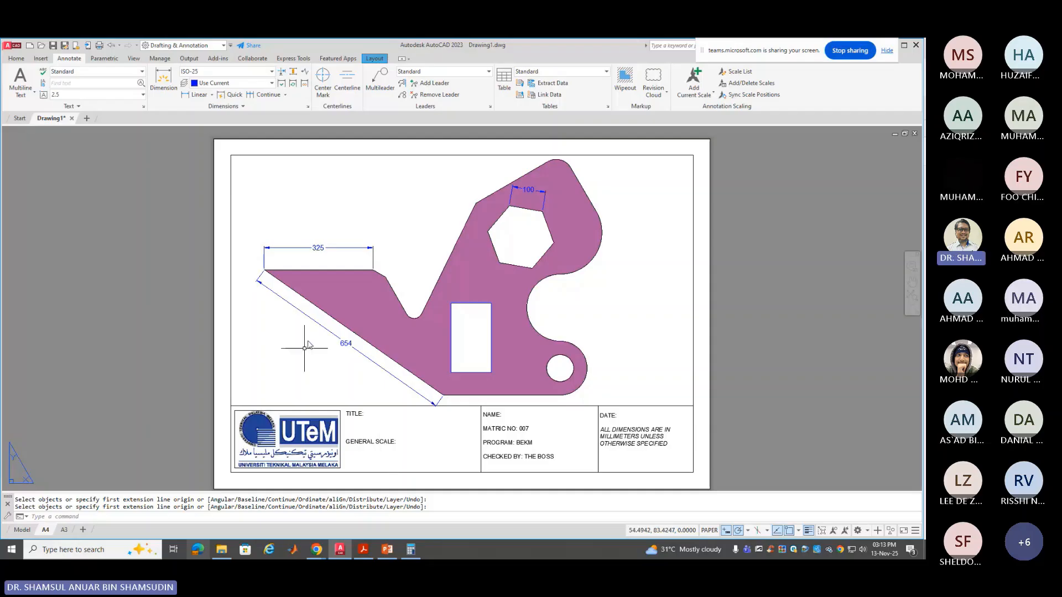
Open the TITLE BLOCK definition in the Block Editor and edit its TITLE and GENERAL SCALE text
double_click(359, 414)
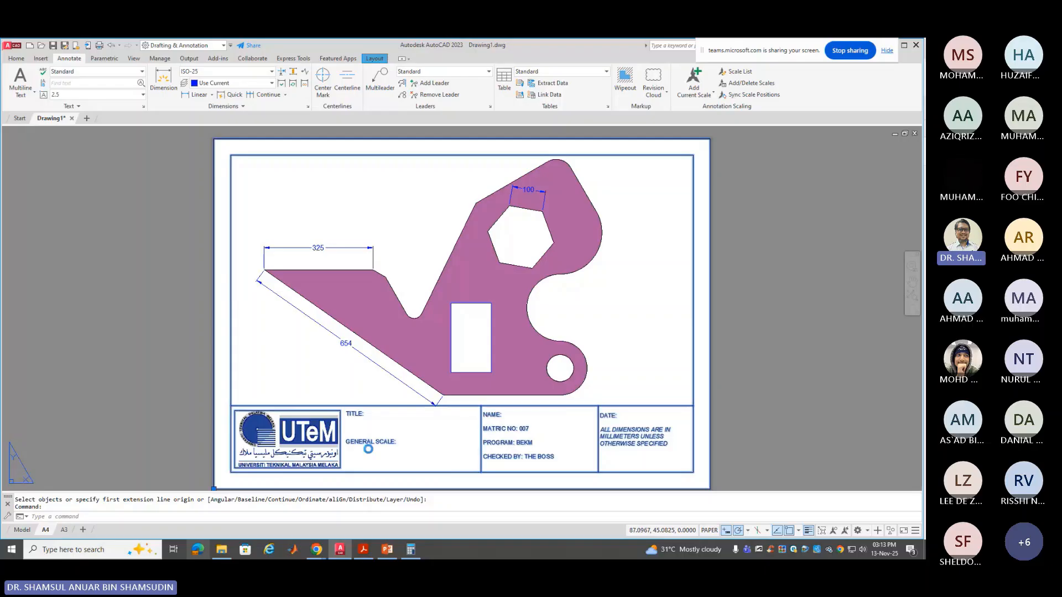
double_click(370, 454)
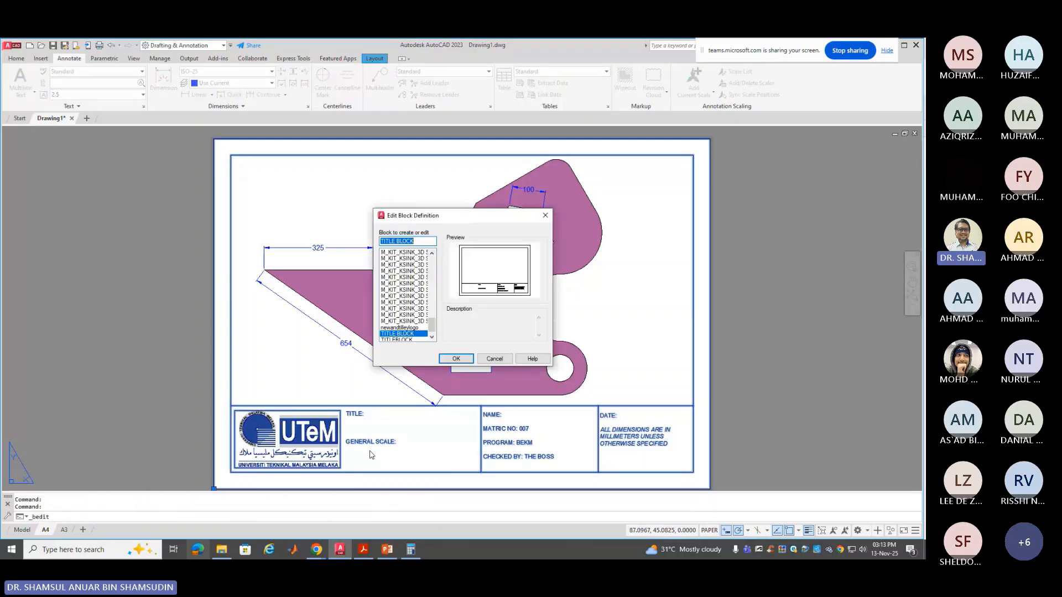
left_click(452, 359)
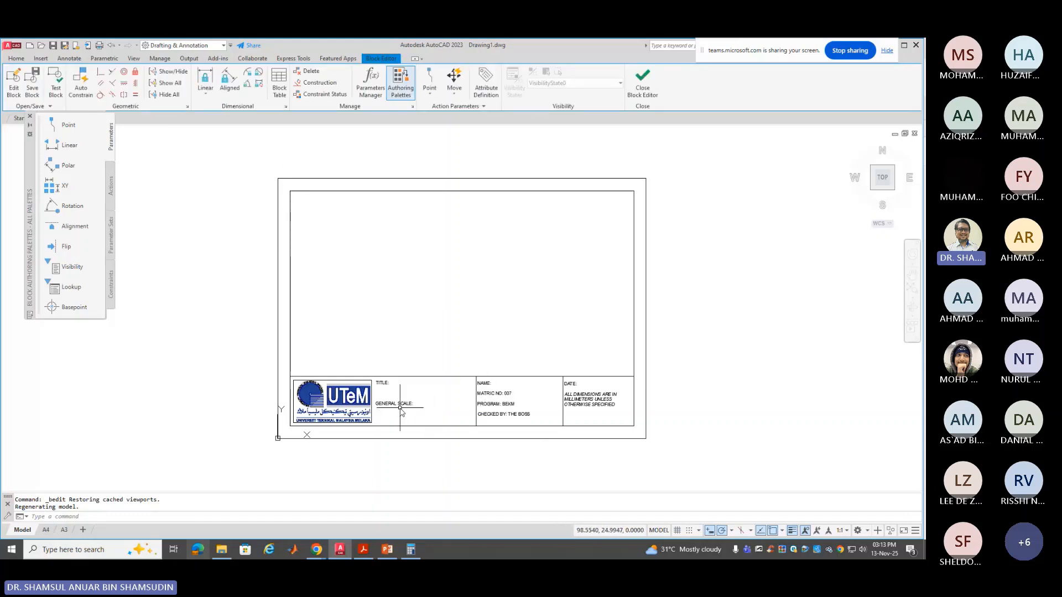
scroll(401, 408, "up", 4)
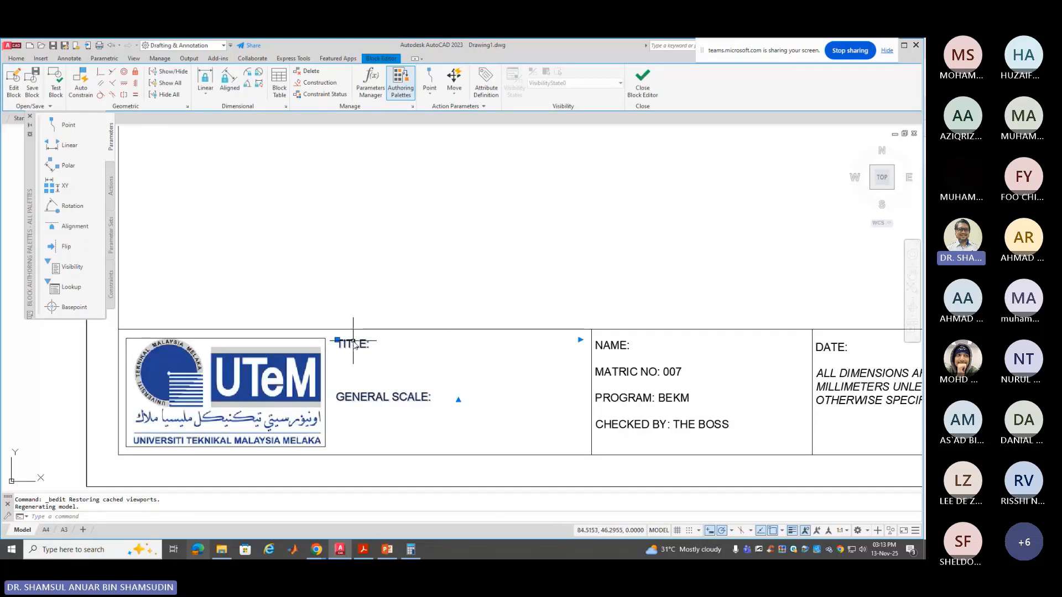
double_click(373, 360)
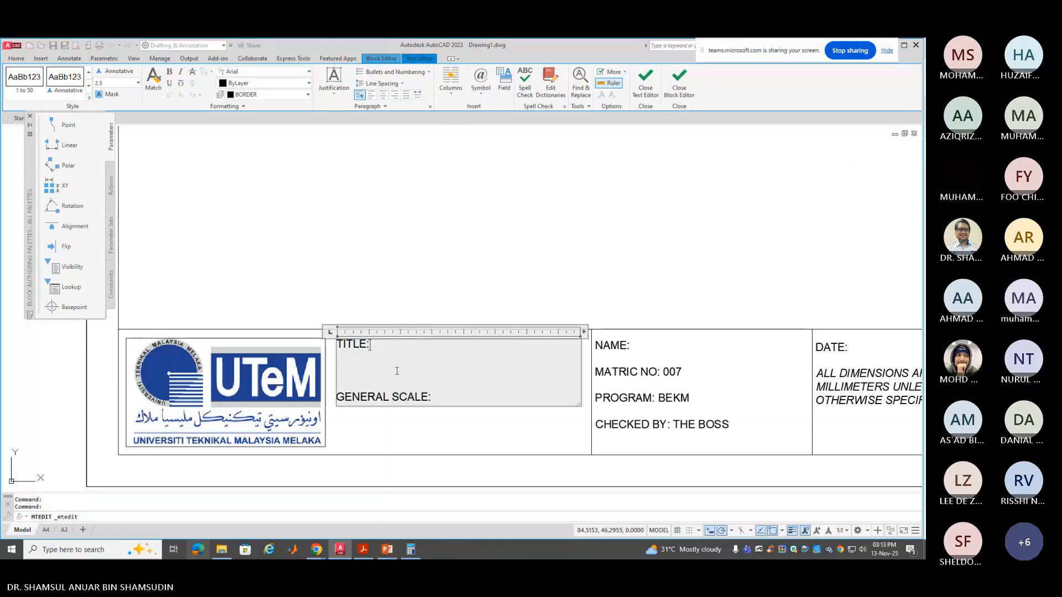
Enter the title 'HW0 - GOOFING' on a new indented line under TITLE
key("Return")
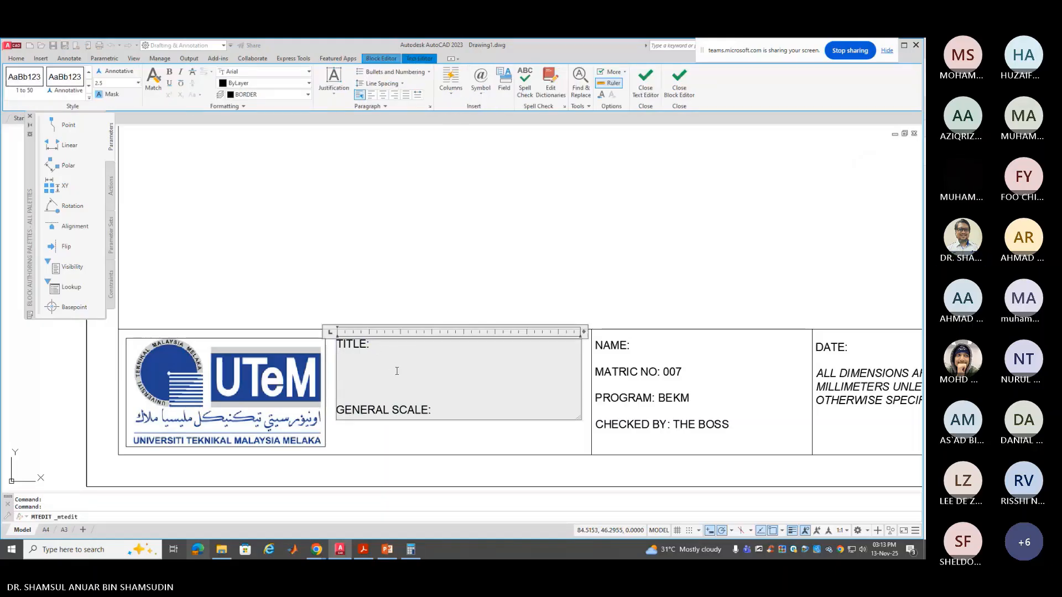
key("Tab")
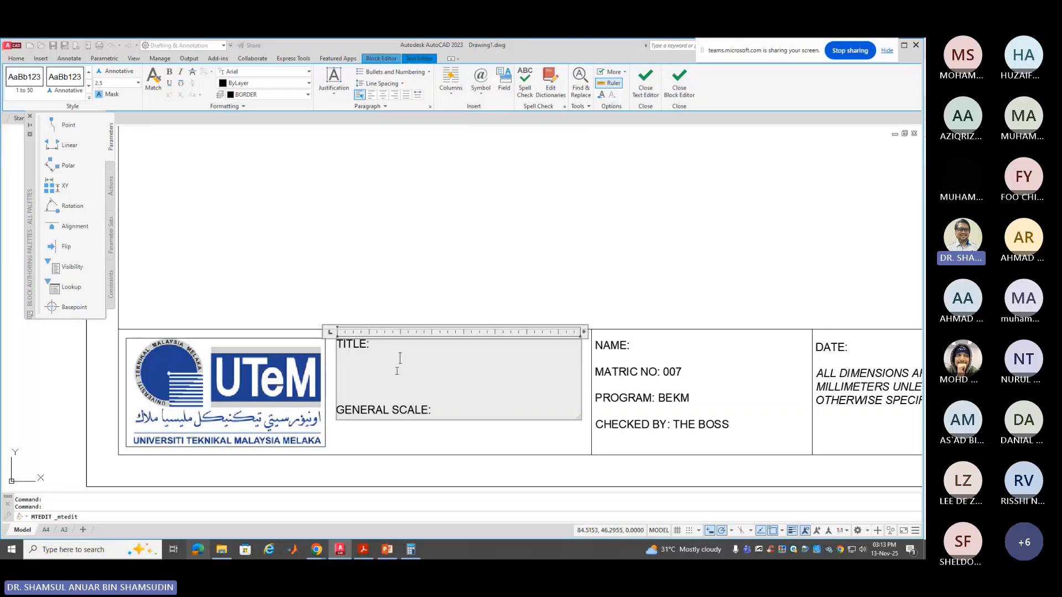
type("HW0 - MU")
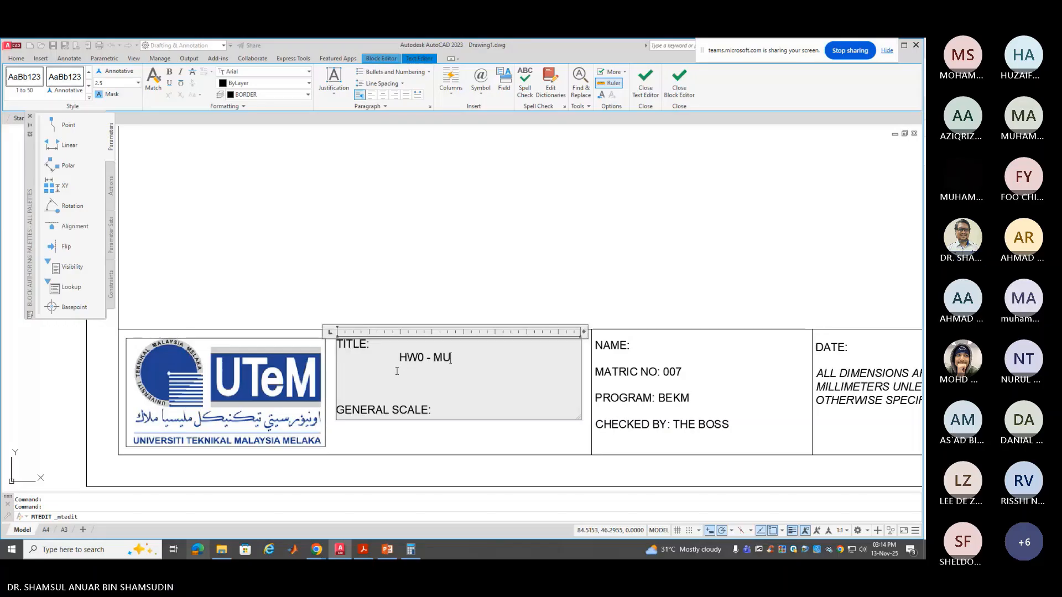
key("BackSpace")
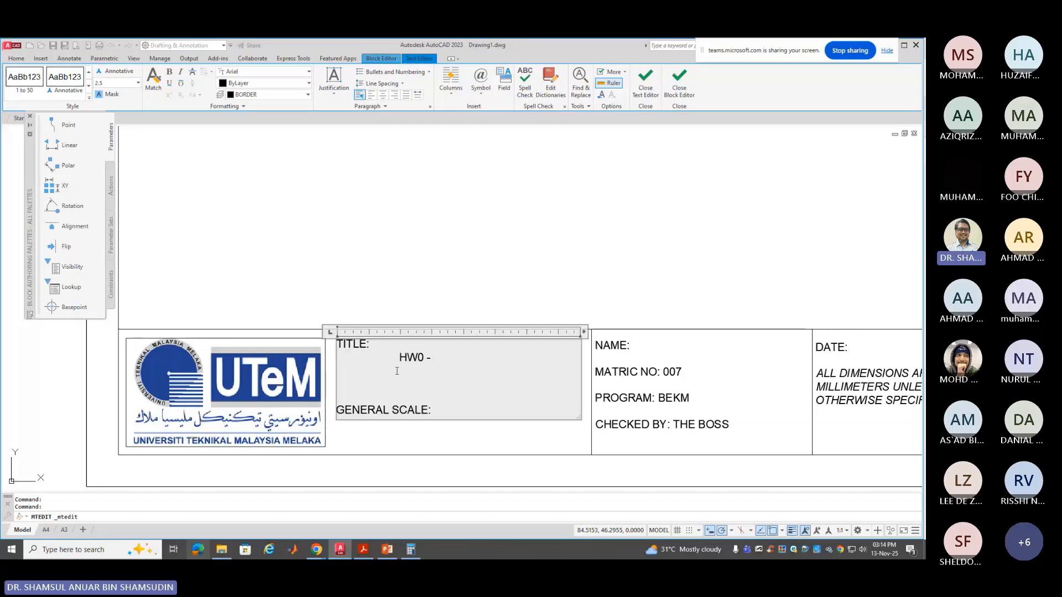
type("GOOFING")
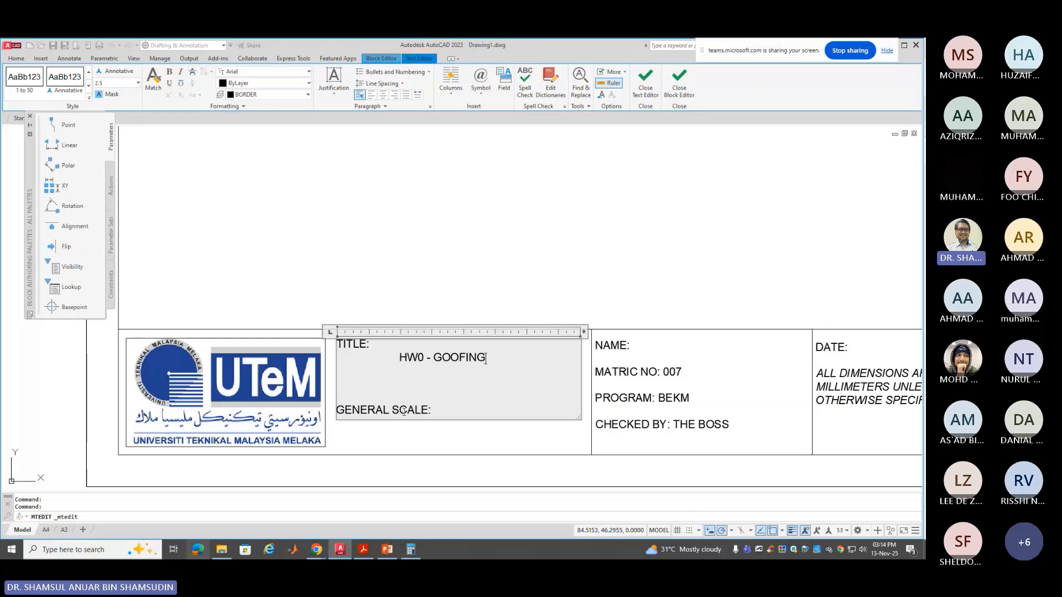
Fill in the GENERAL SCALE entry as 1:5 and finish the text edit
left_click(444, 408)
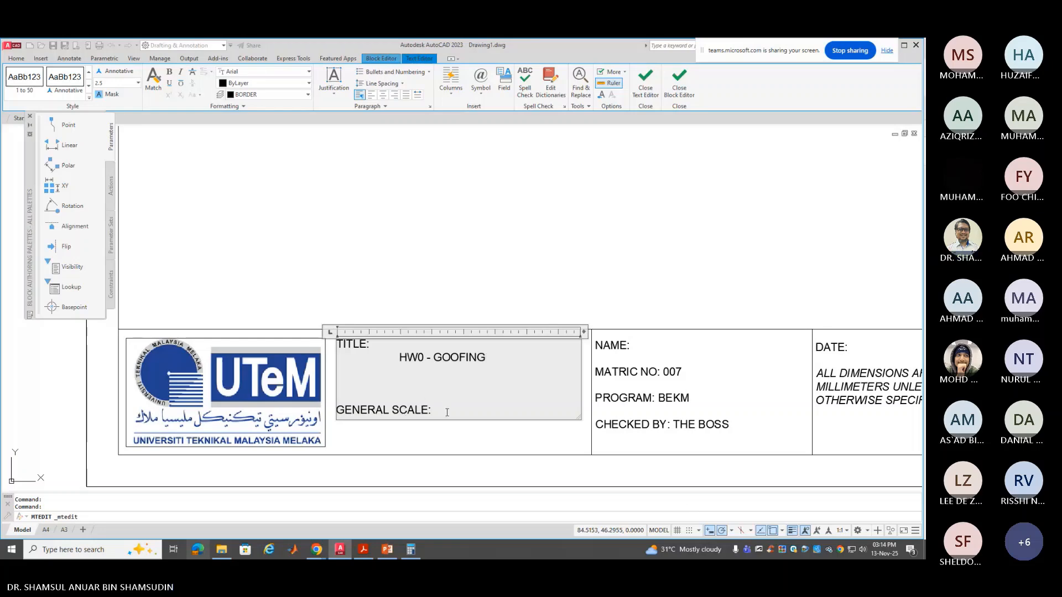
key("Tab")
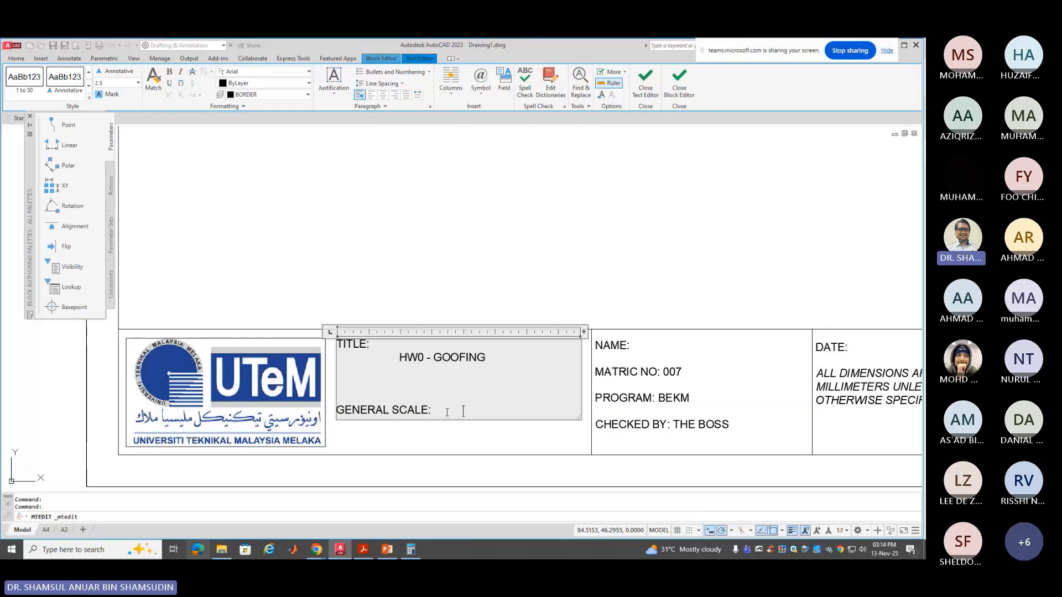
type("1:5")
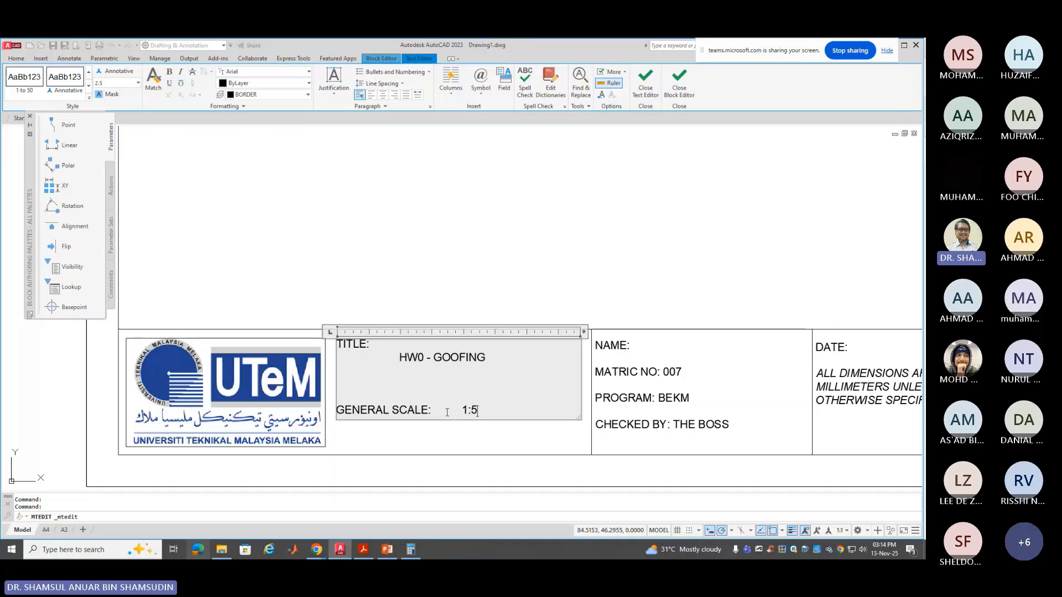
left_click(603, 279)
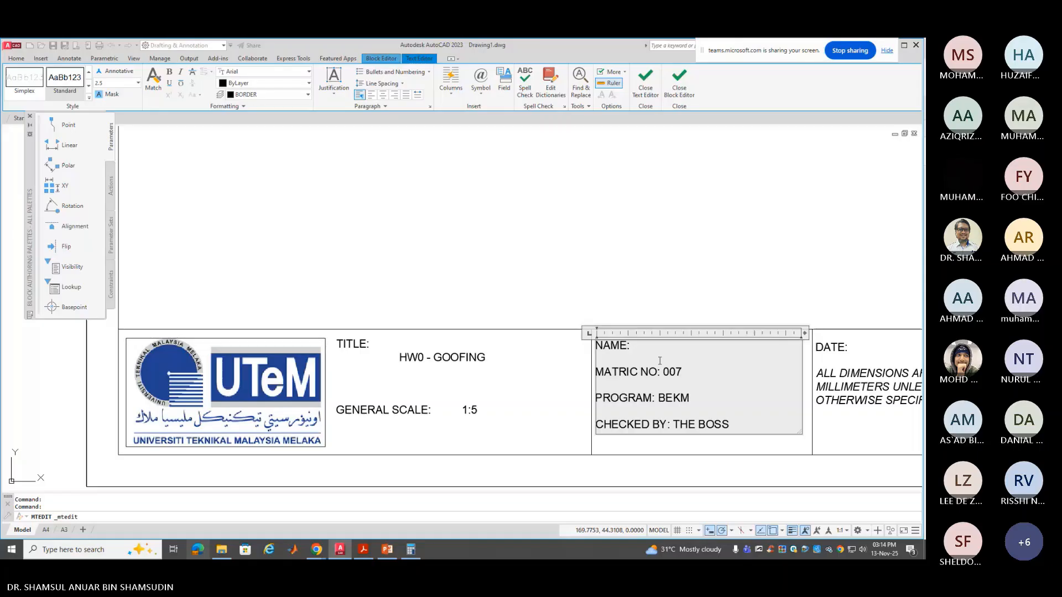
Enter the student's name in the NAME field, commit the text, and zoom to the whole sheet
type("DO")
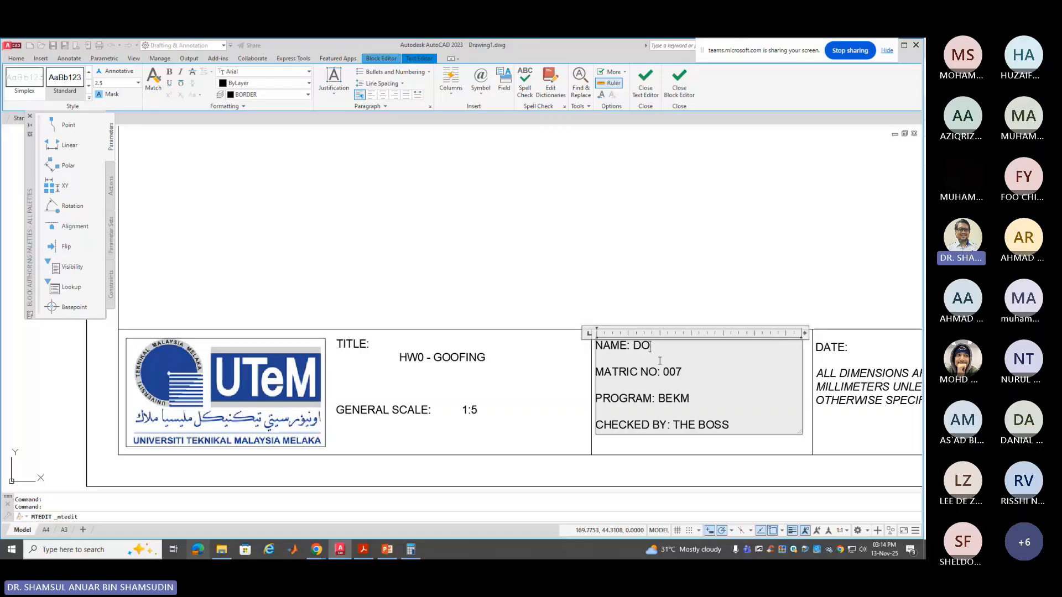
type("NALD TRUMP")
left_click(677, 280)
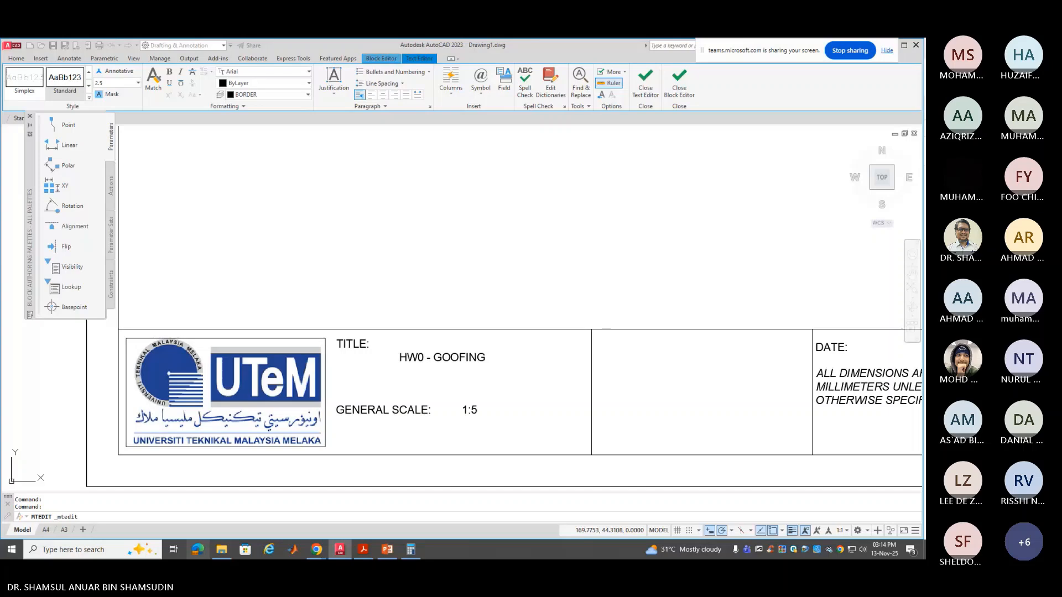
scroll(676, 280, "down", 2)
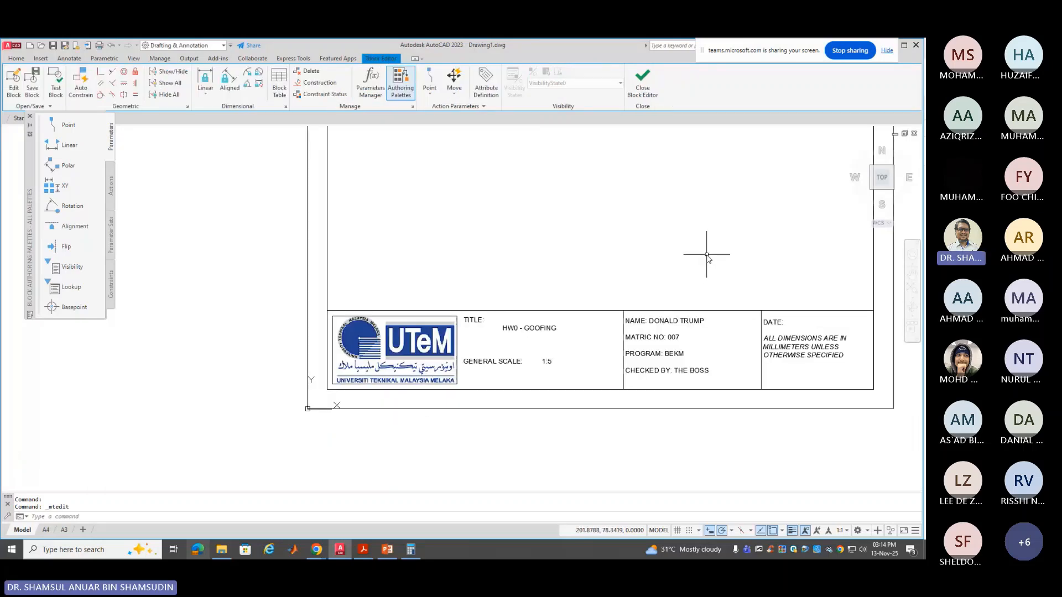
scroll(708, 259, "down", 2)
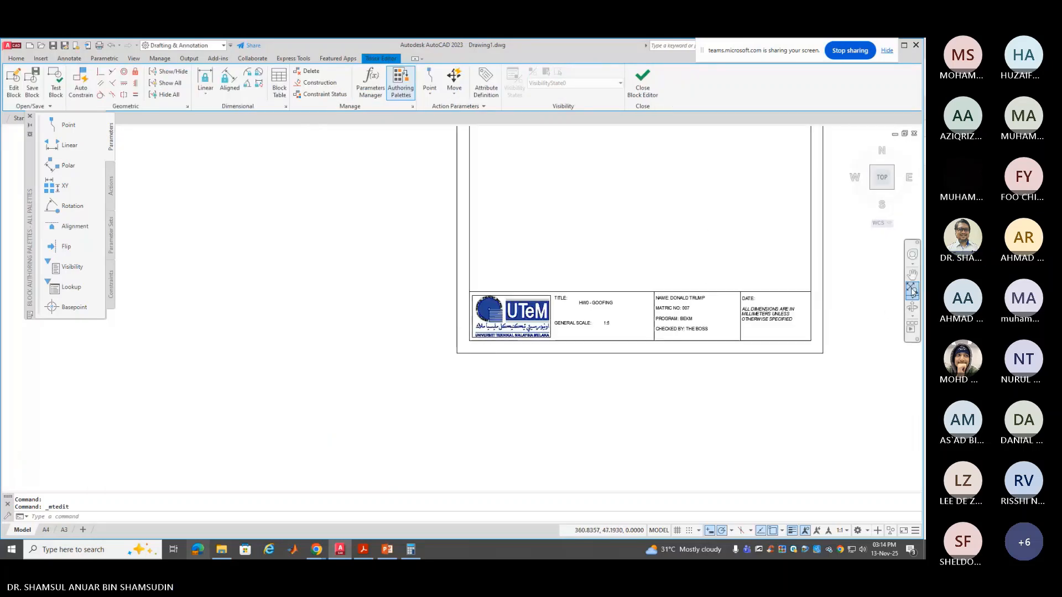
middle_click(835, 308)
middle_click(835, 308)
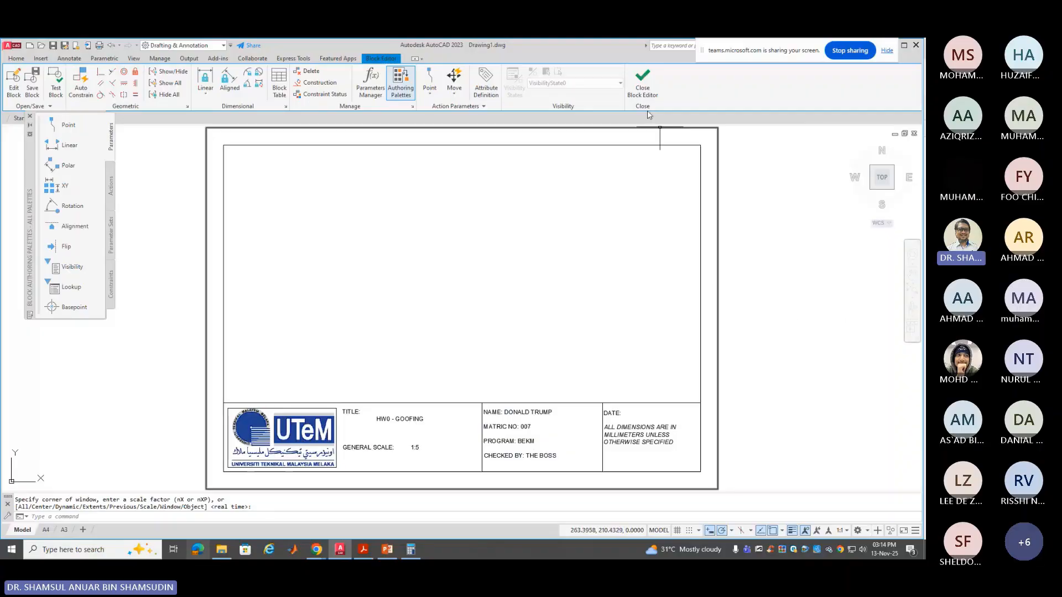
Close the Block Editor, saving the changes to the TITLE BLOCK definition
left_click(642, 82)
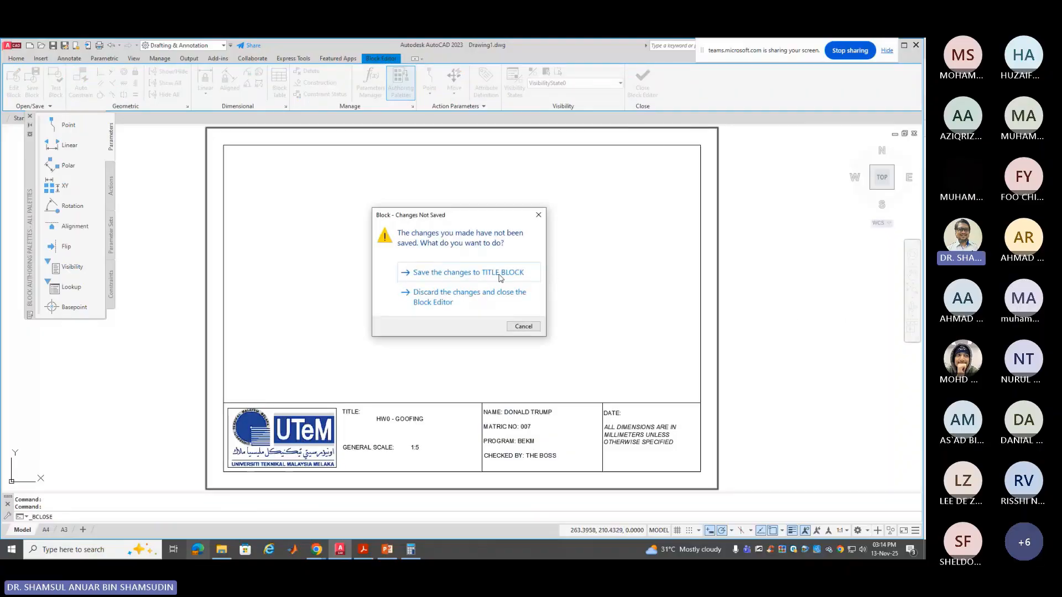
left_click(525, 293)
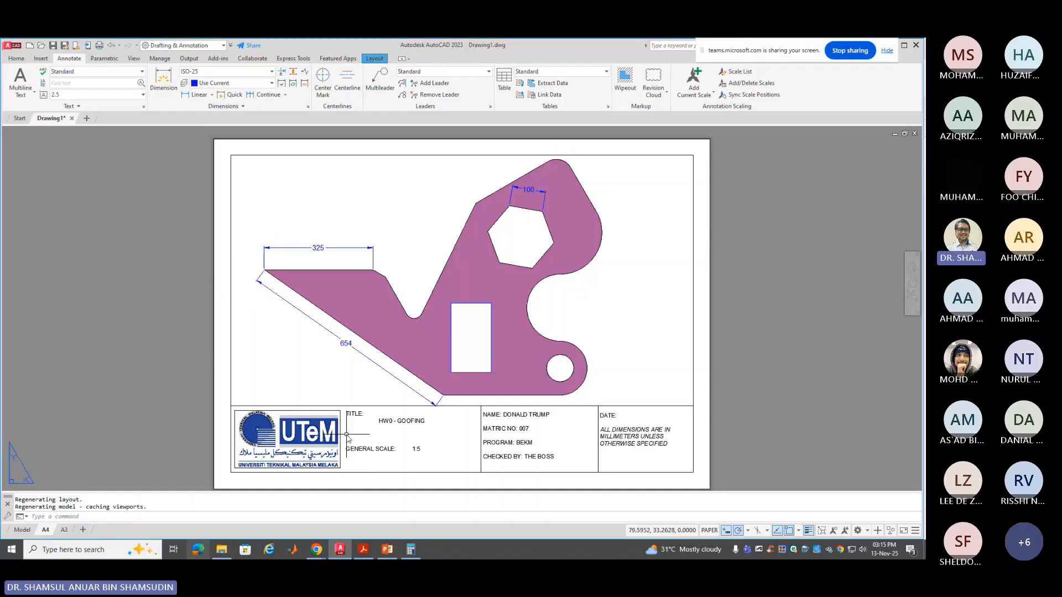
scroll(325, 427, "up", 2)
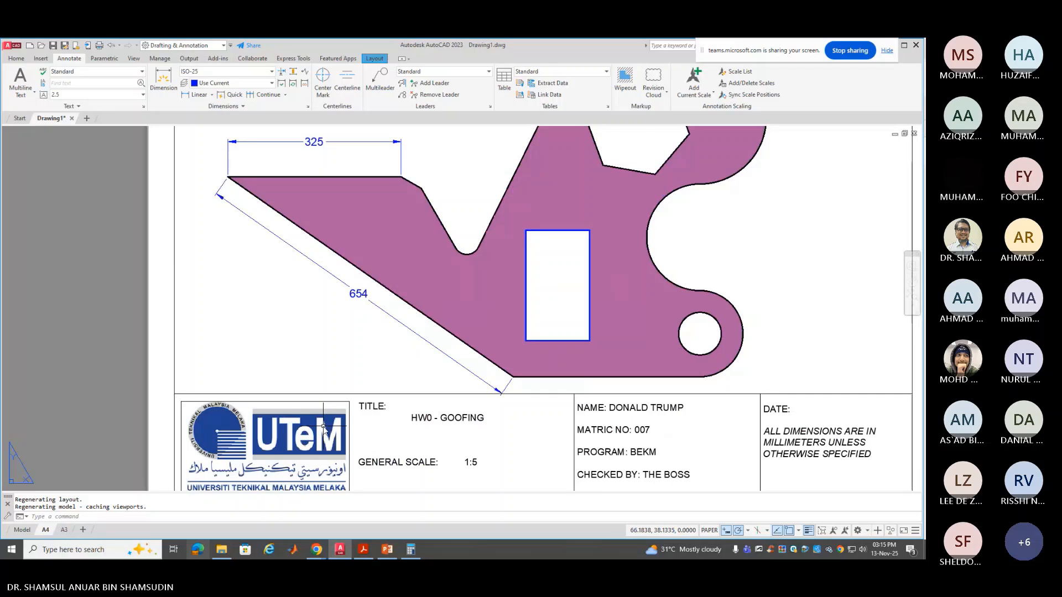
scroll(325, 427, "up", 1)
scroll(325, 437, "down", 3)
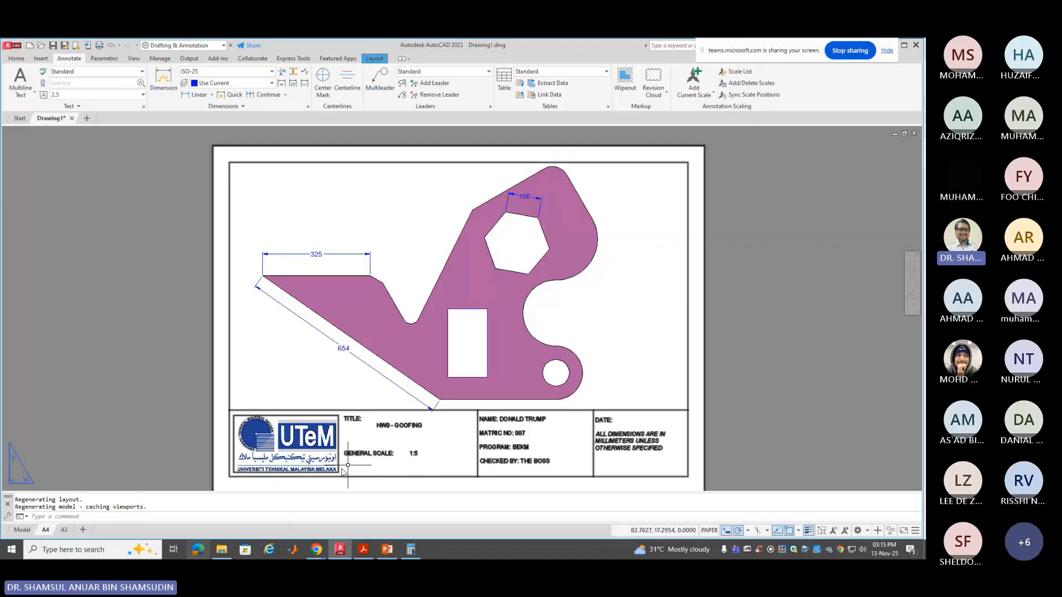
left_click(179, 518)
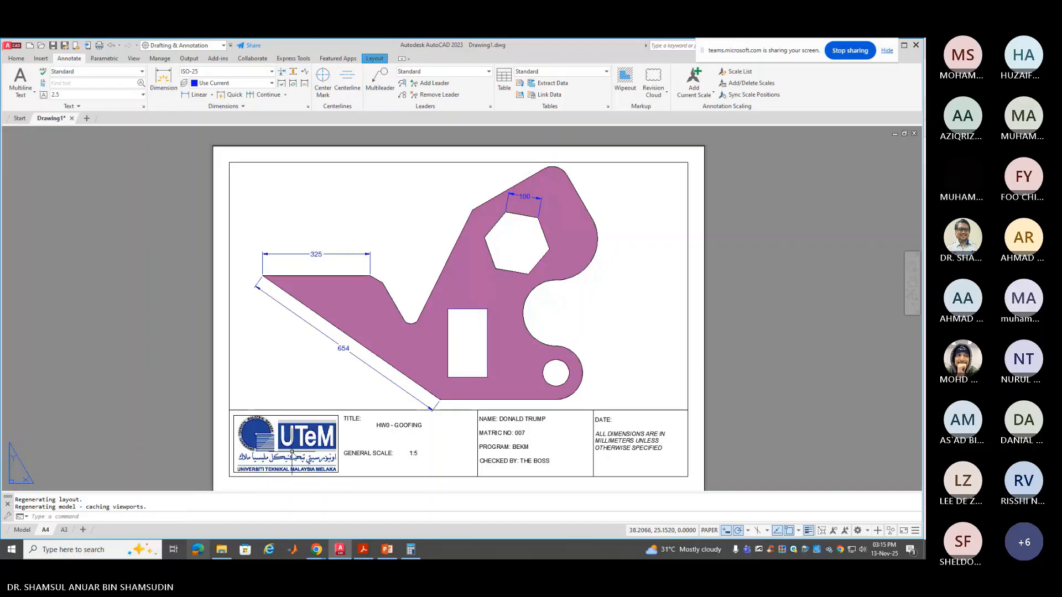
scroll(339, 431, "up", 4)
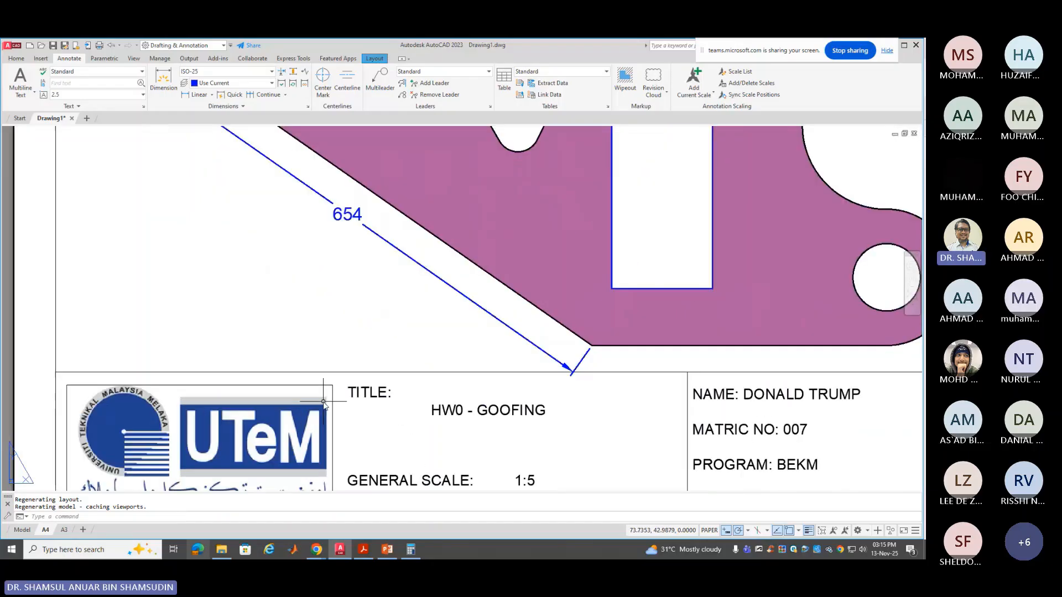
scroll(324, 402, "down", 5)
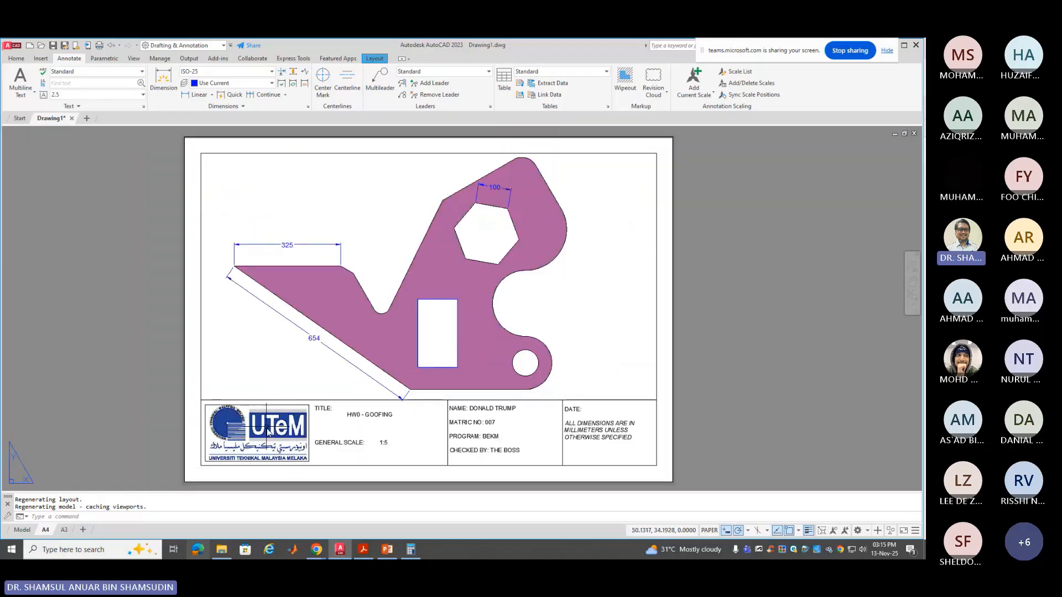
Show the A4 sheet in Plot Preview and zoom to inspect the bracket and title block
left_click(9, 47)
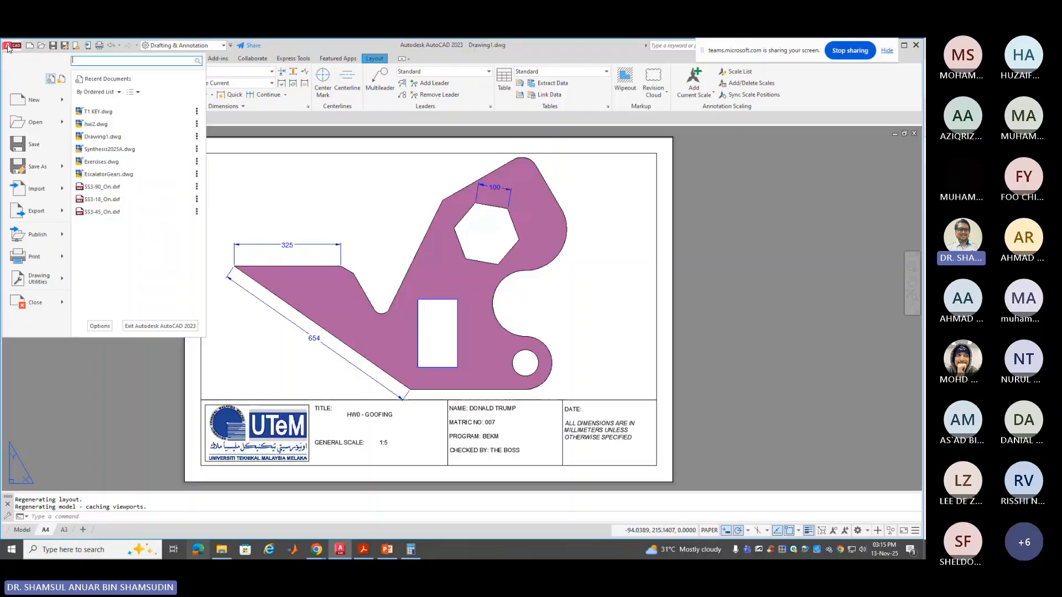
left_click(51, 261)
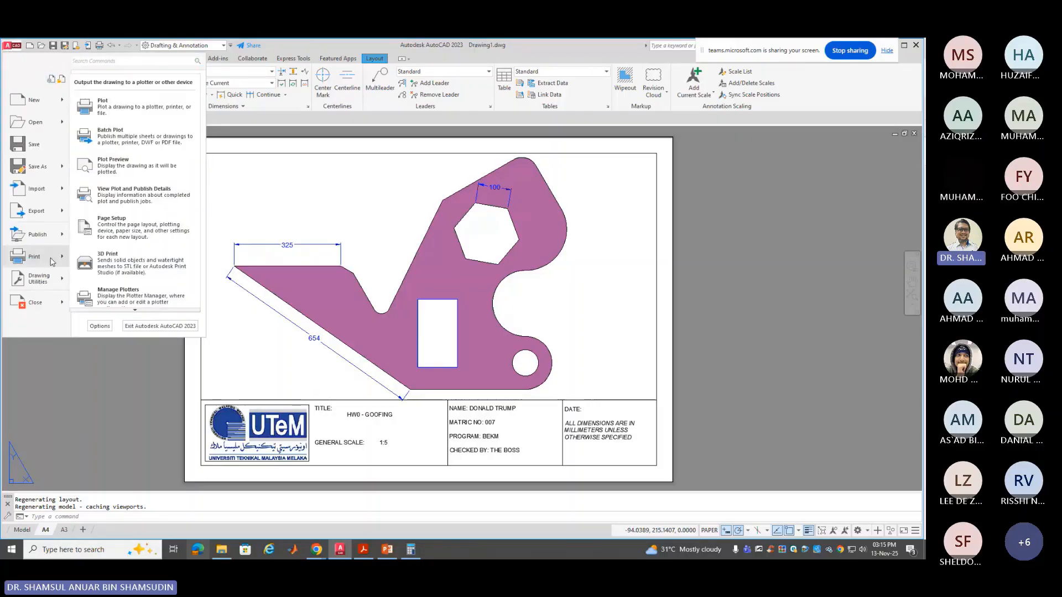
left_click(132, 168)
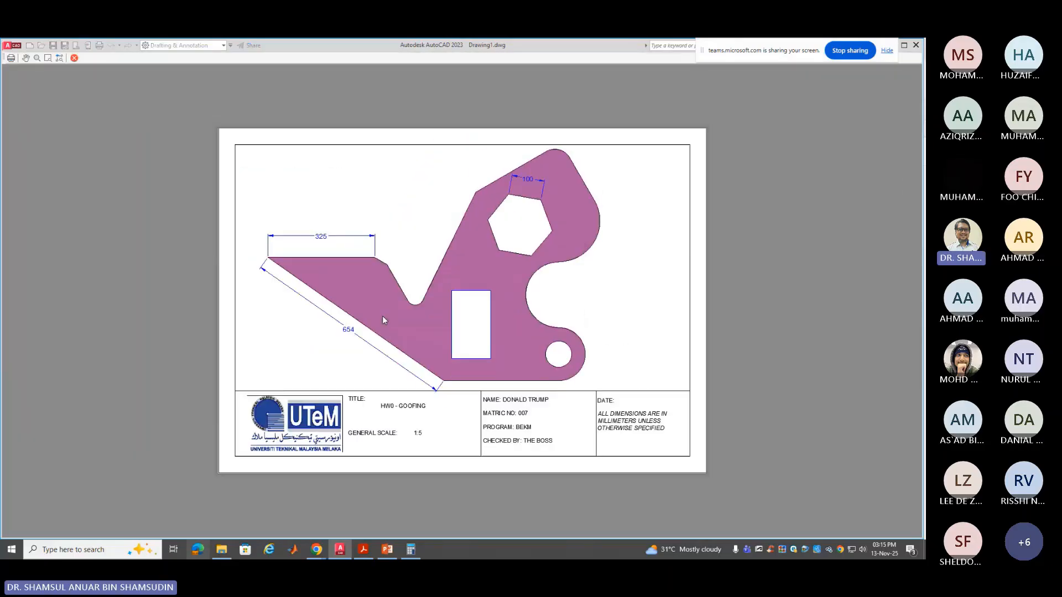
scroll(332, 415, "up", 2)
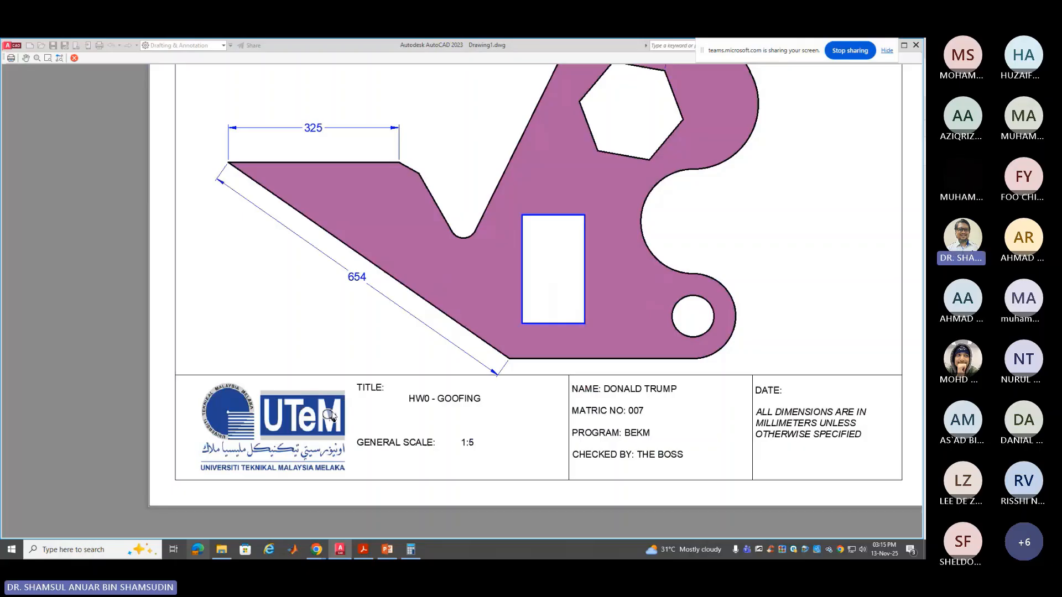
scroll(332, 416, "up", 4)
scroll(327, 407, "down", 5)
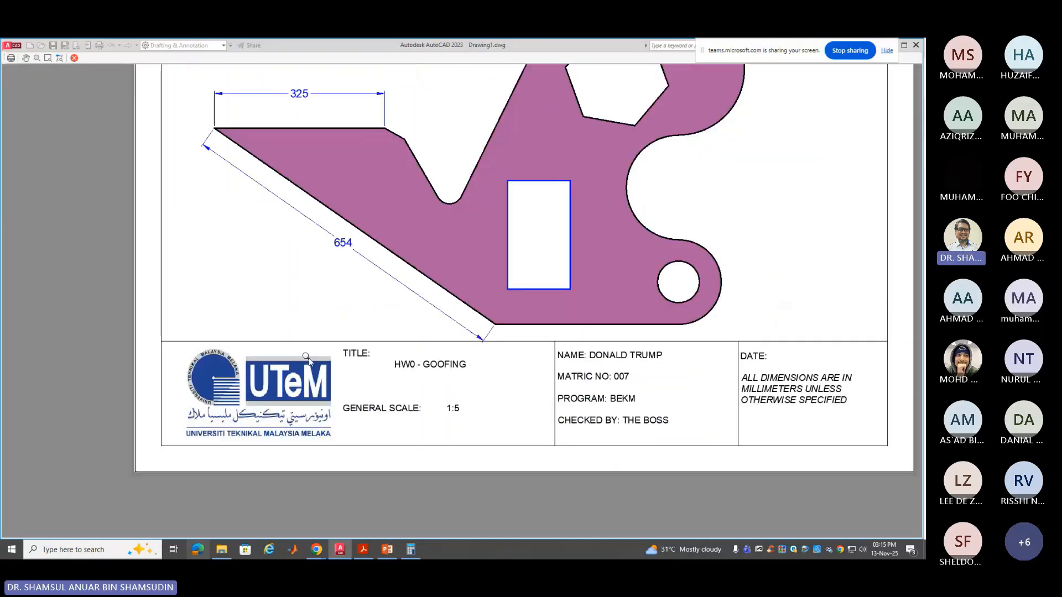
scroll(327, 406, "up", 5)
scroll(202, 383, "down", 2)
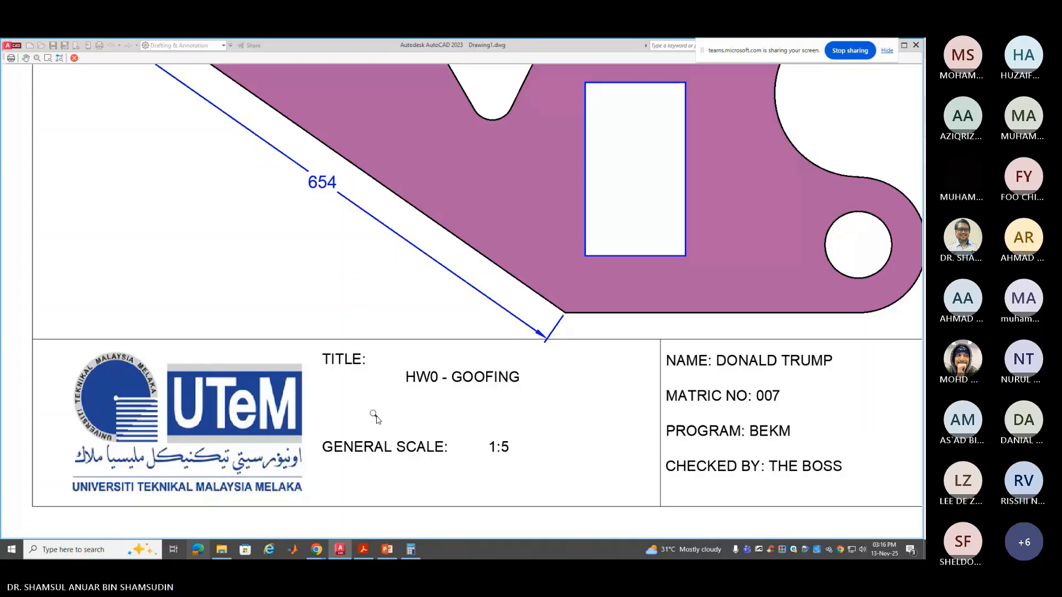
scroll(335, 418, "down", 5)
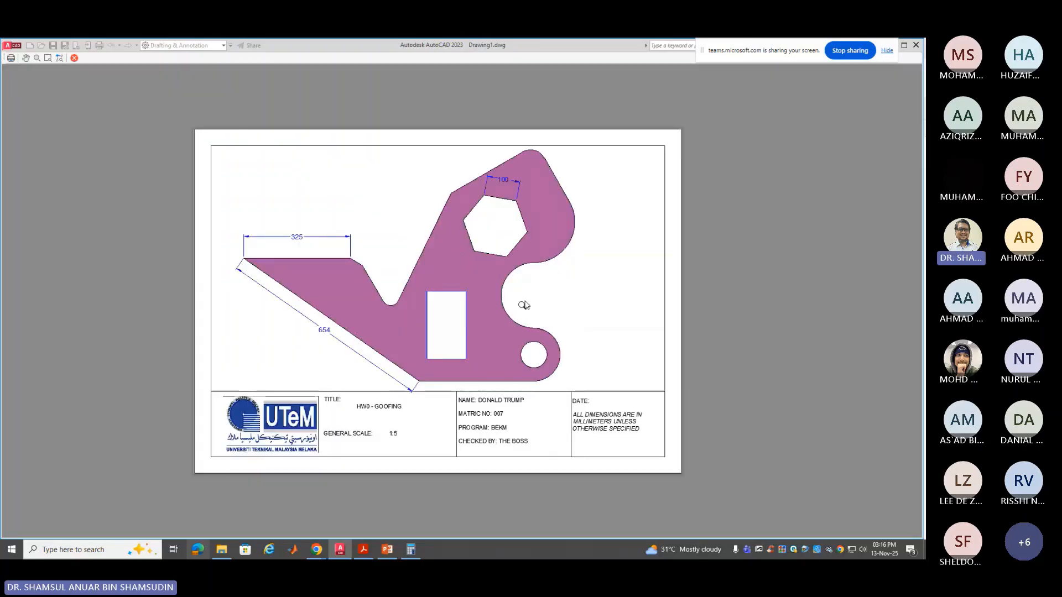
right_click(562, 292)
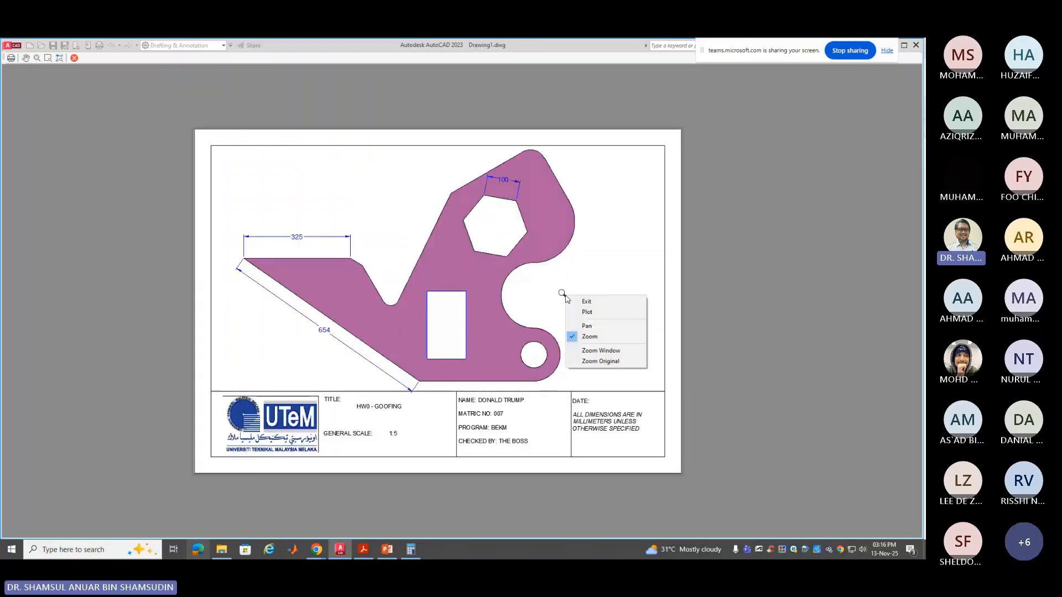
Exit the plot preview and set the IMAGEFRAME system variable to 1
left_click(593, 304)
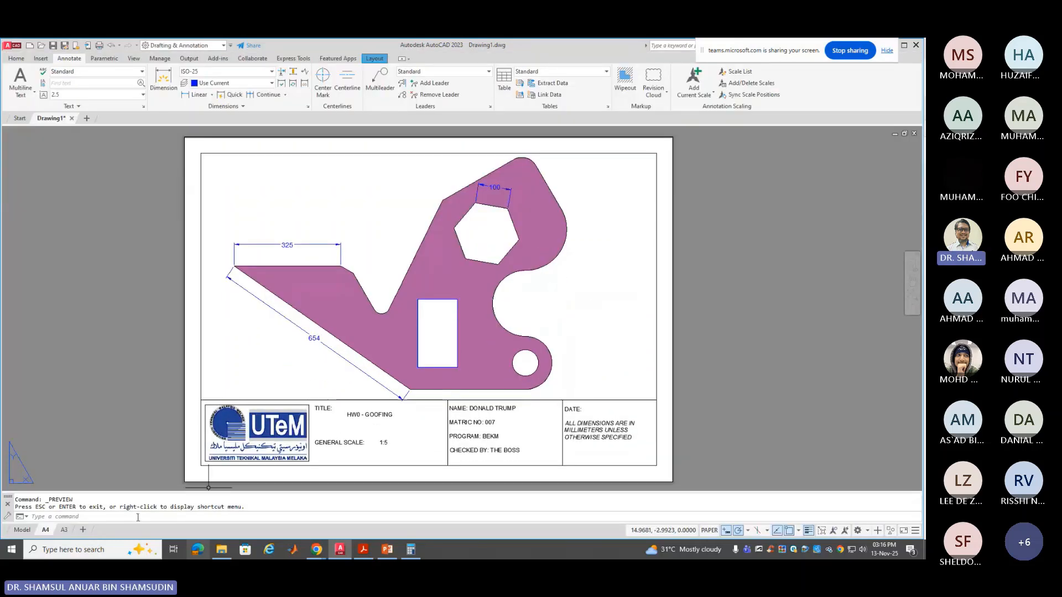
left_click(139, 518)
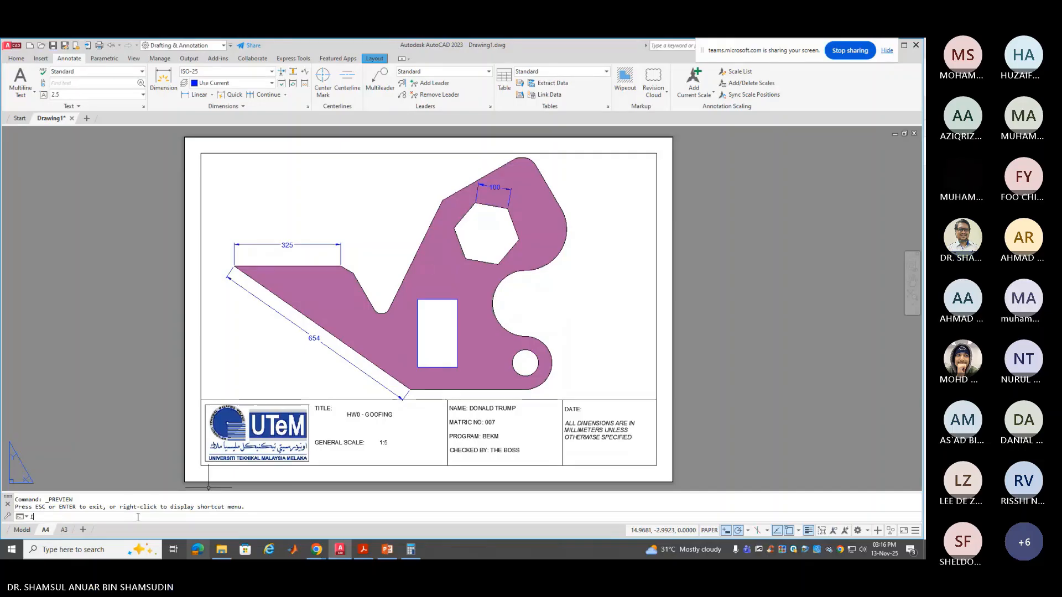
type("IMAGE")
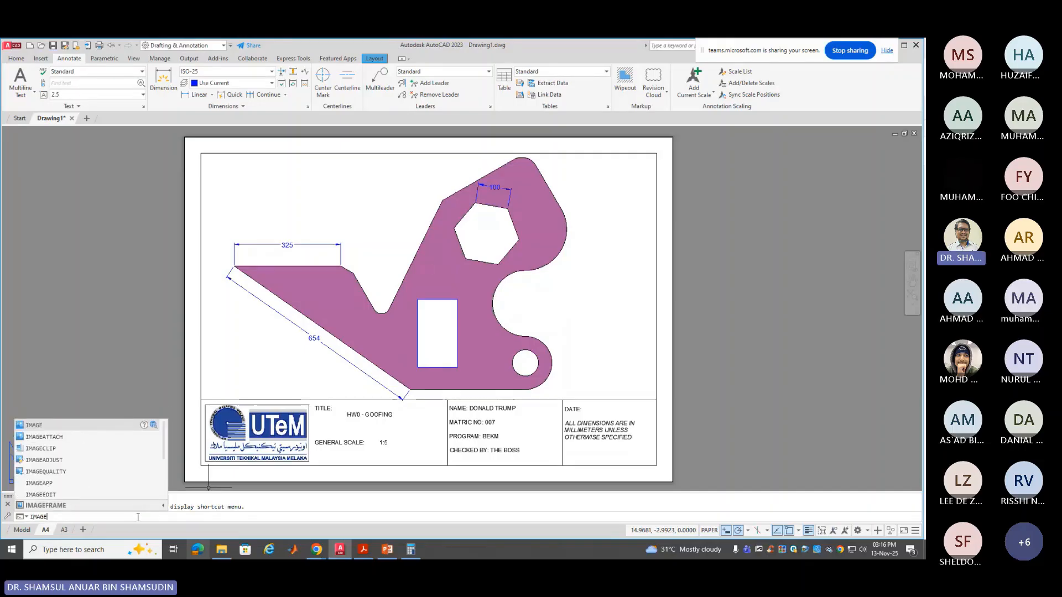
type("FRAME")
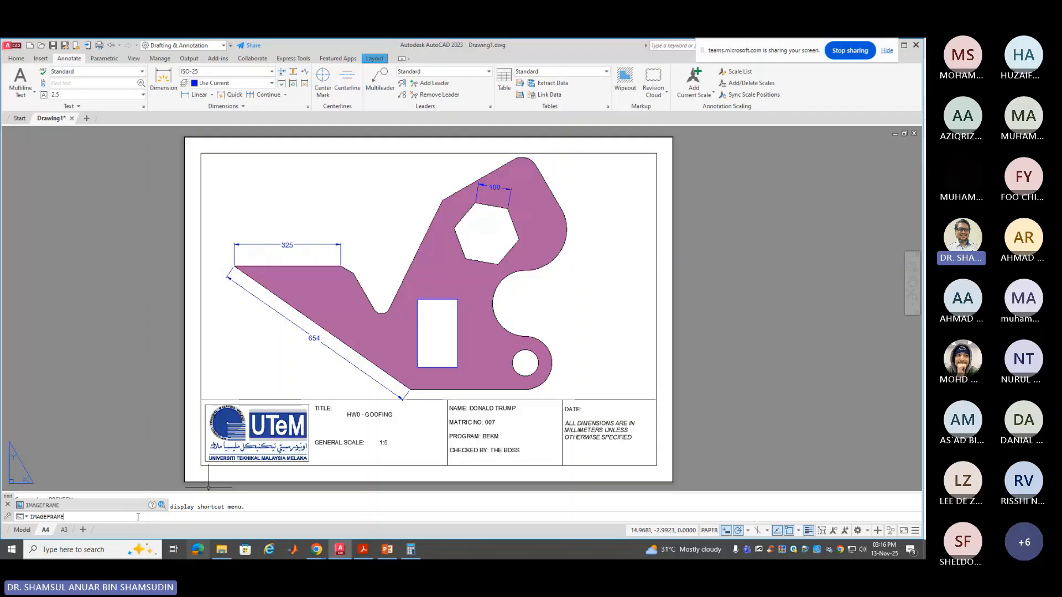
key("Return")
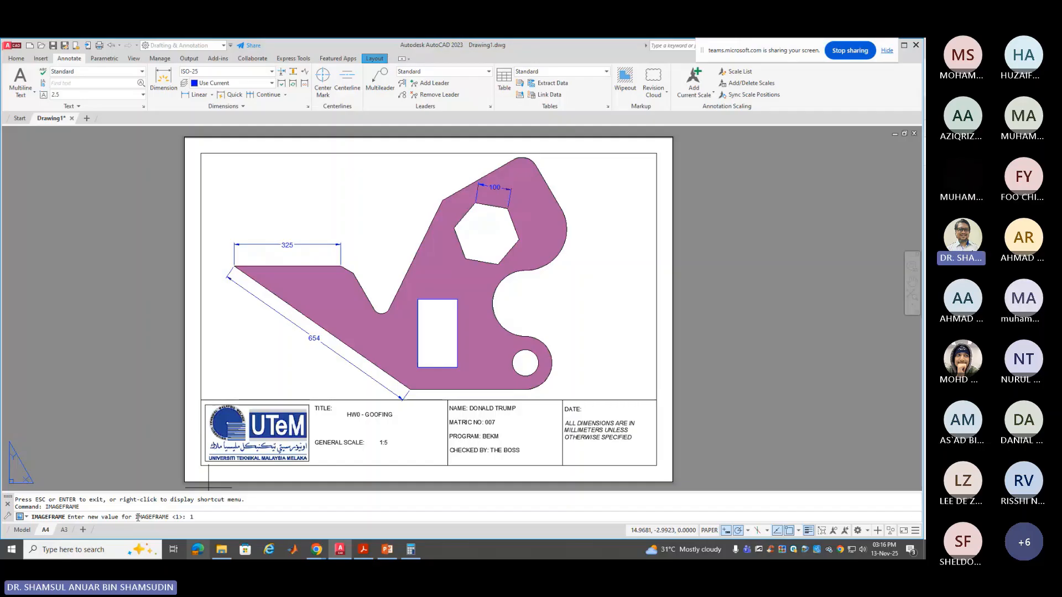
type("1")
key("Return")
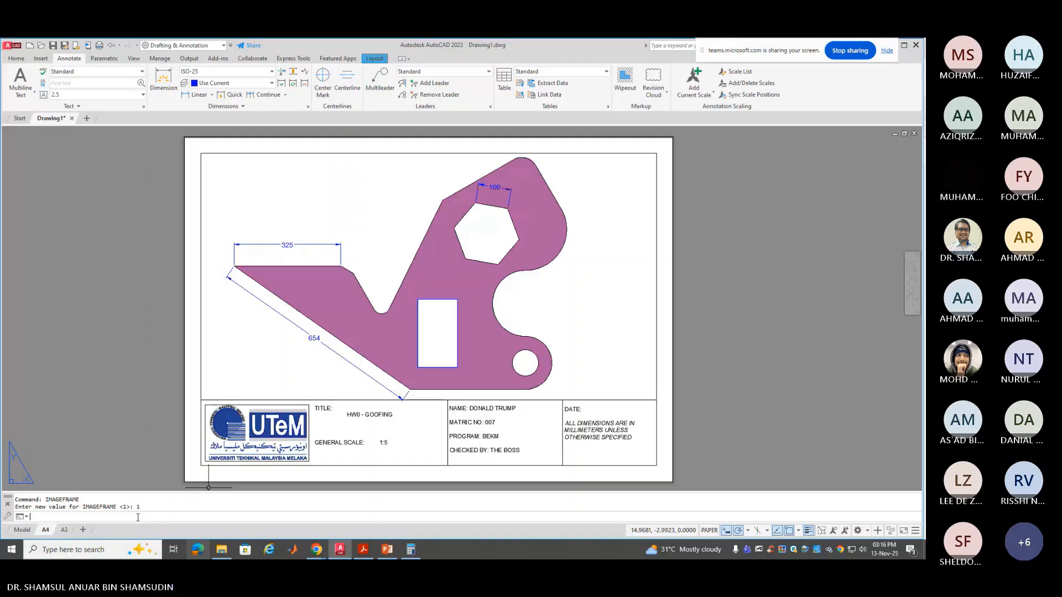
left_click(7, 45)
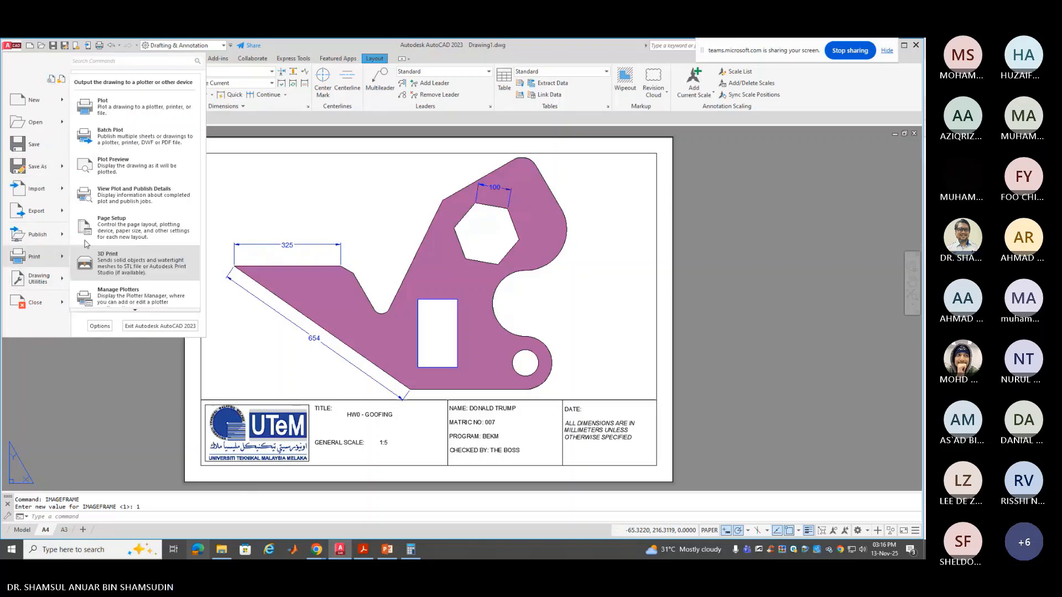
Reopen Plot Preview and zoom in on the purple bracket and UTeM title block
left_click(156, 171)
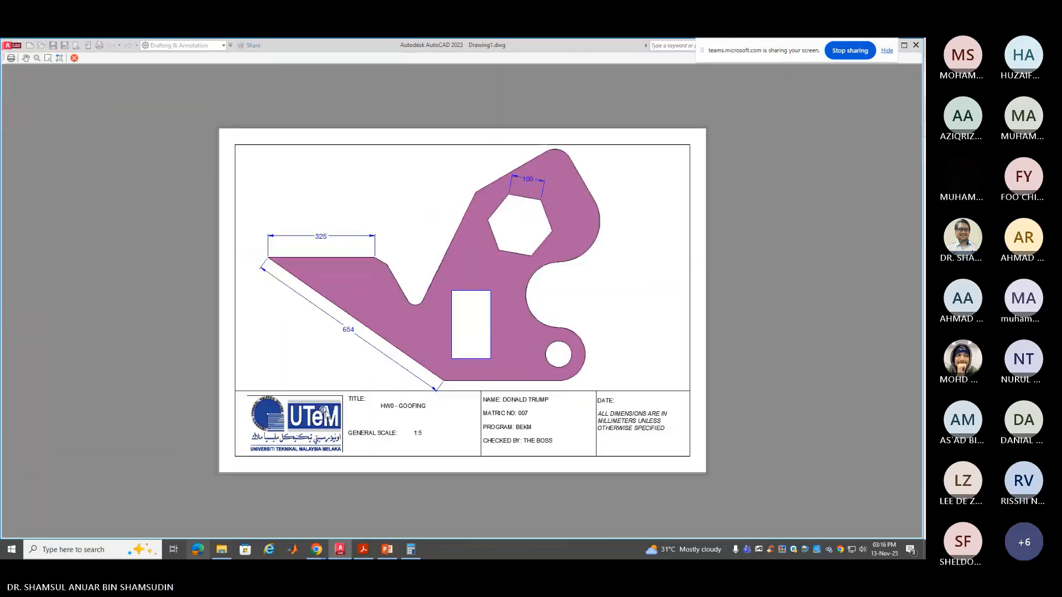
scroll(325, 399, "up", 6)
scroll(325, 398, "down", 6)
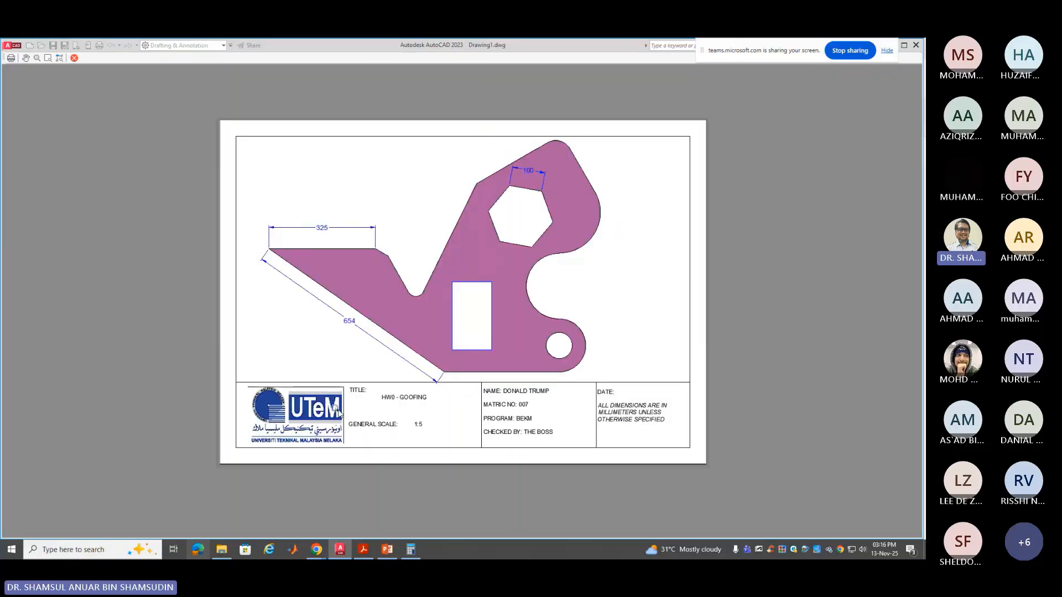
scroll(319, 394, "down", 2)
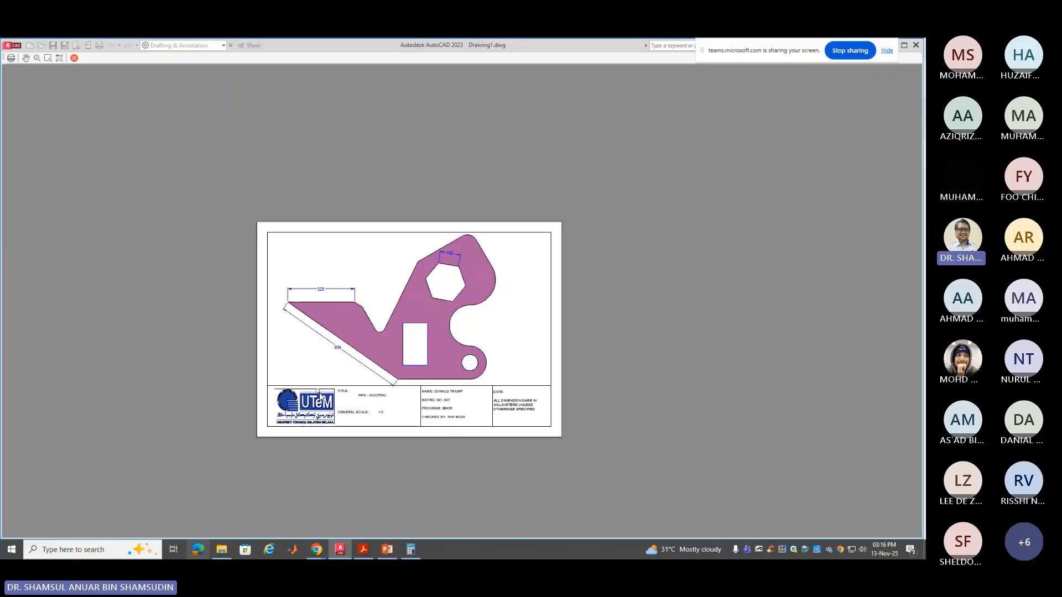
scroll(321, 398, "up", 4)
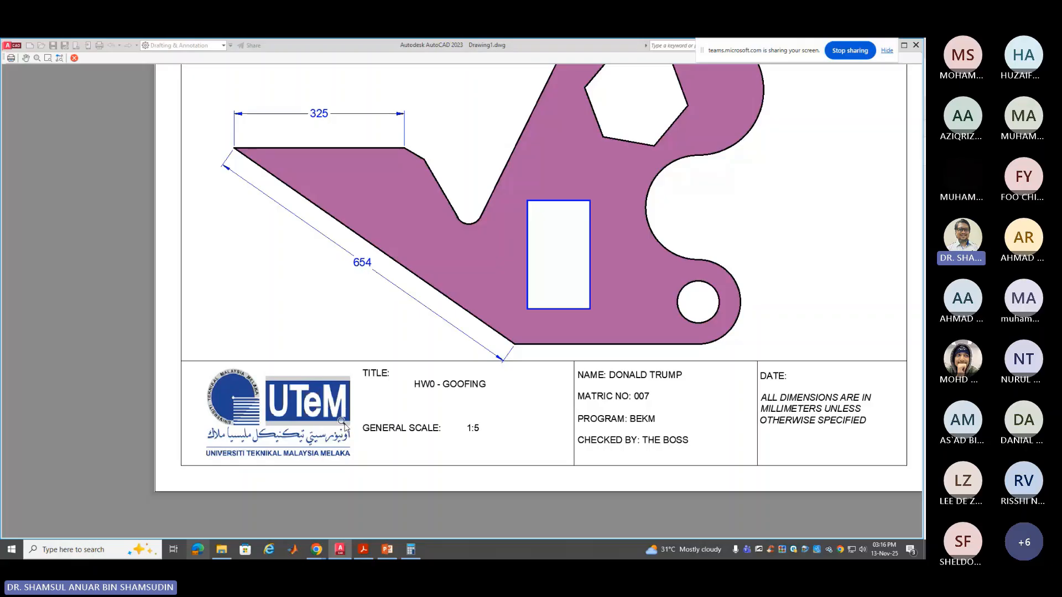
scroll(346, 422, "up", 4)
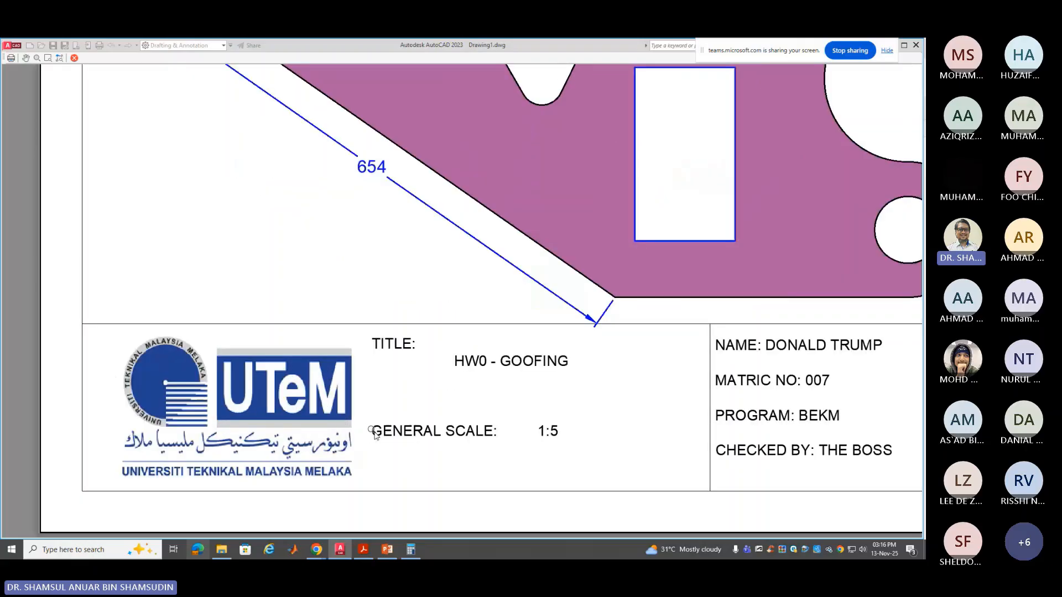
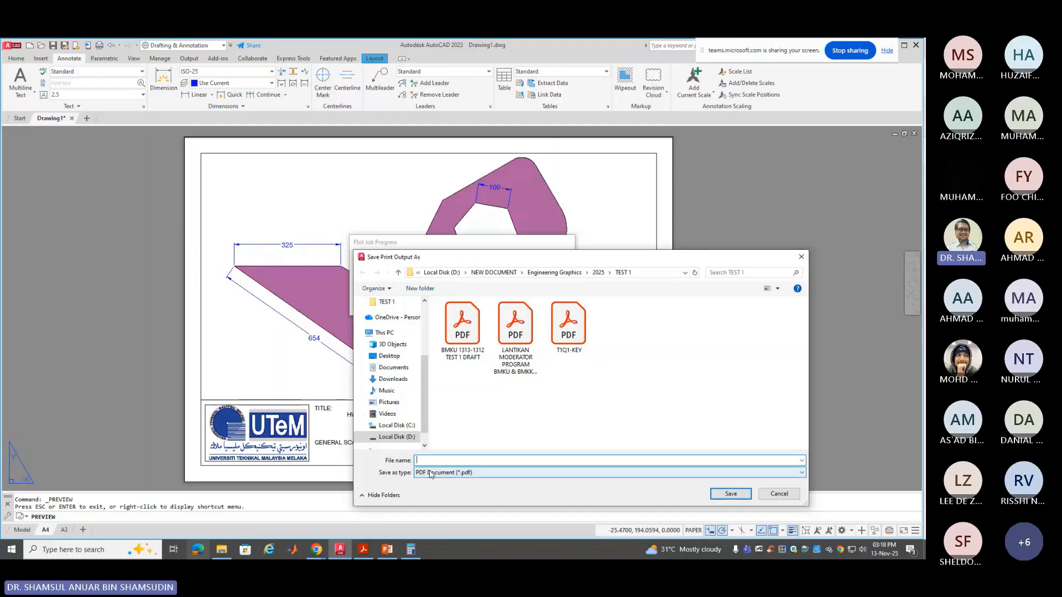
Create a new folder named HW inside the 2025 folder
left_click(554, 272)
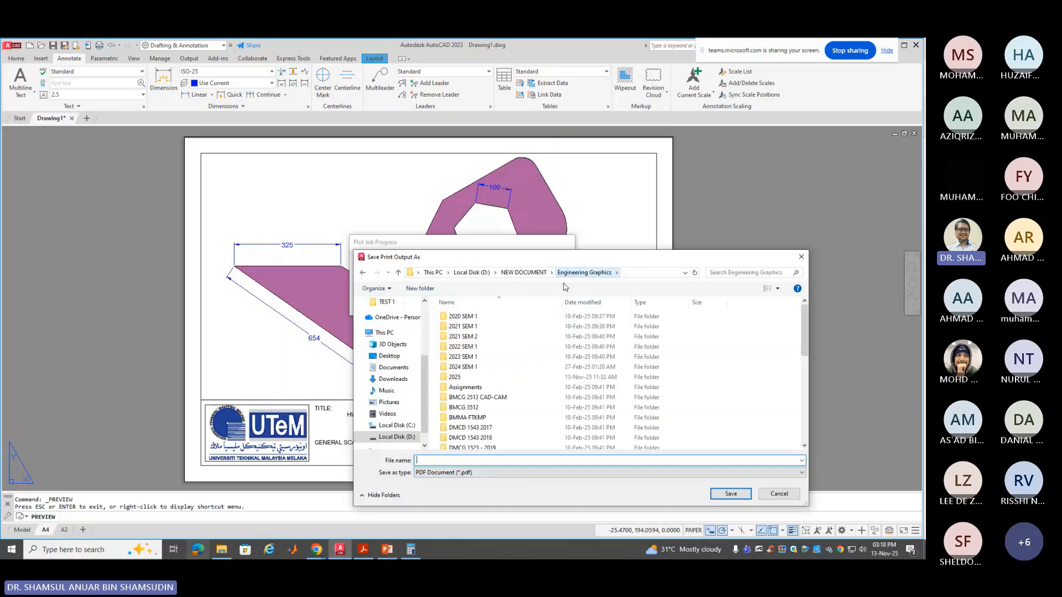
left_click(492, 381)
double_click(492, 381)
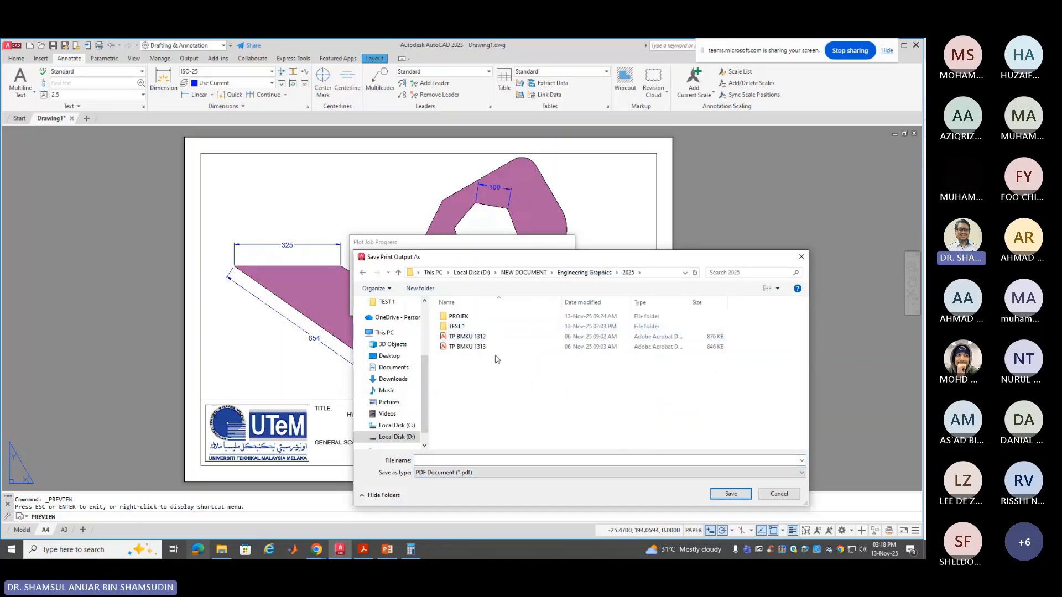
left_click(424, 289)
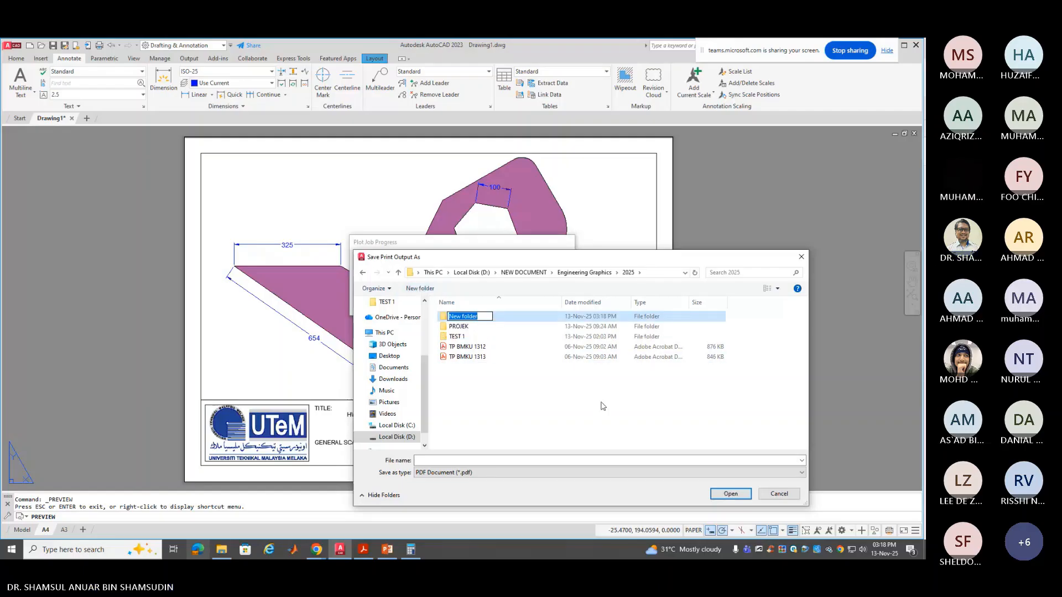
type("hw")
key("BackSpace")
key("BackSpace")
type("HW")
key("Return")
key("Return")
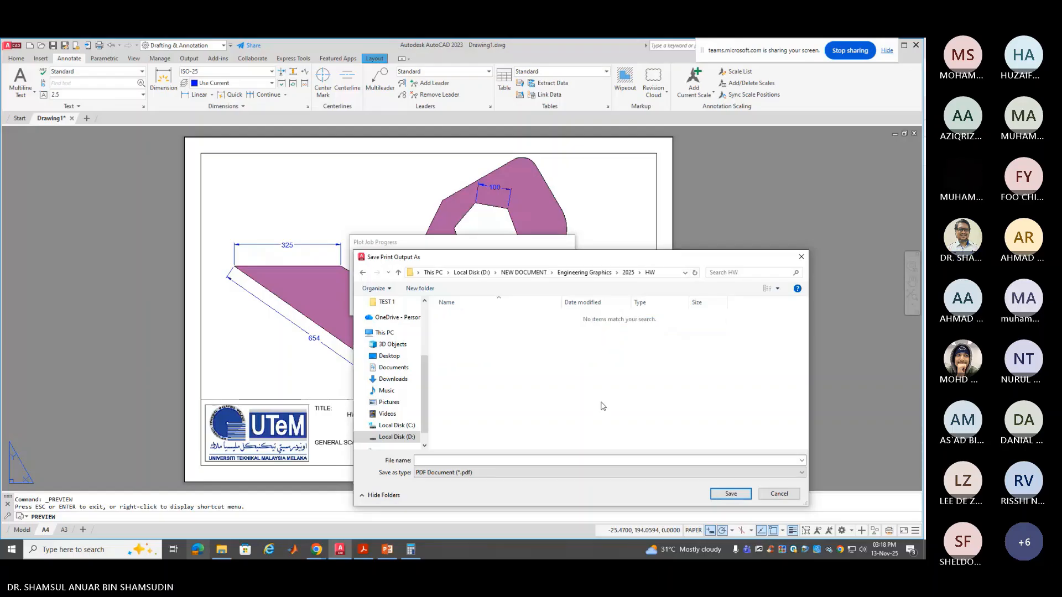
Save the plotted PDF as HW0 in the HW folder
left_click(564, 460)
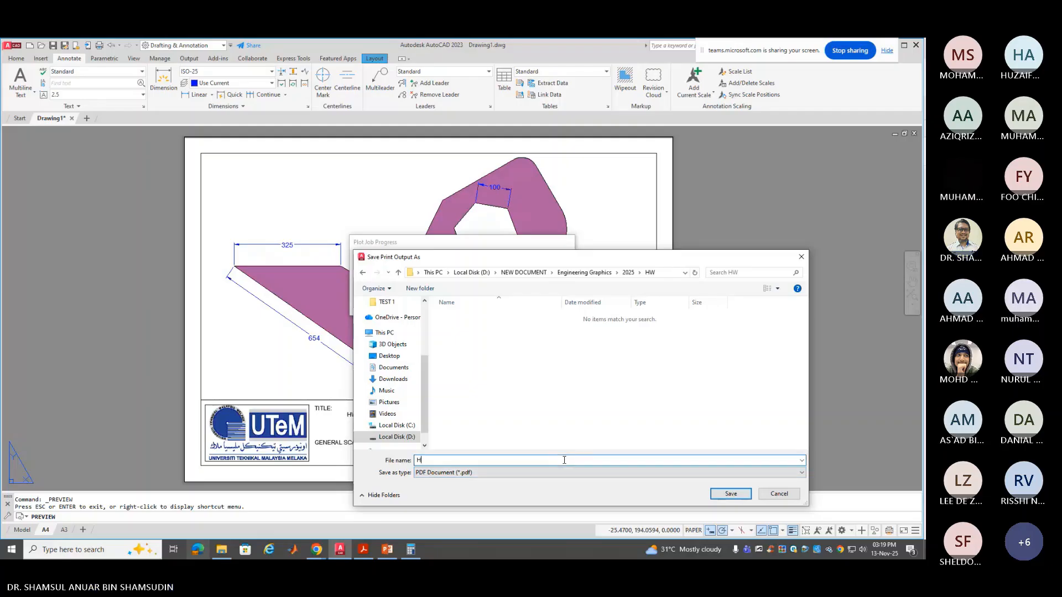
type("HW0")
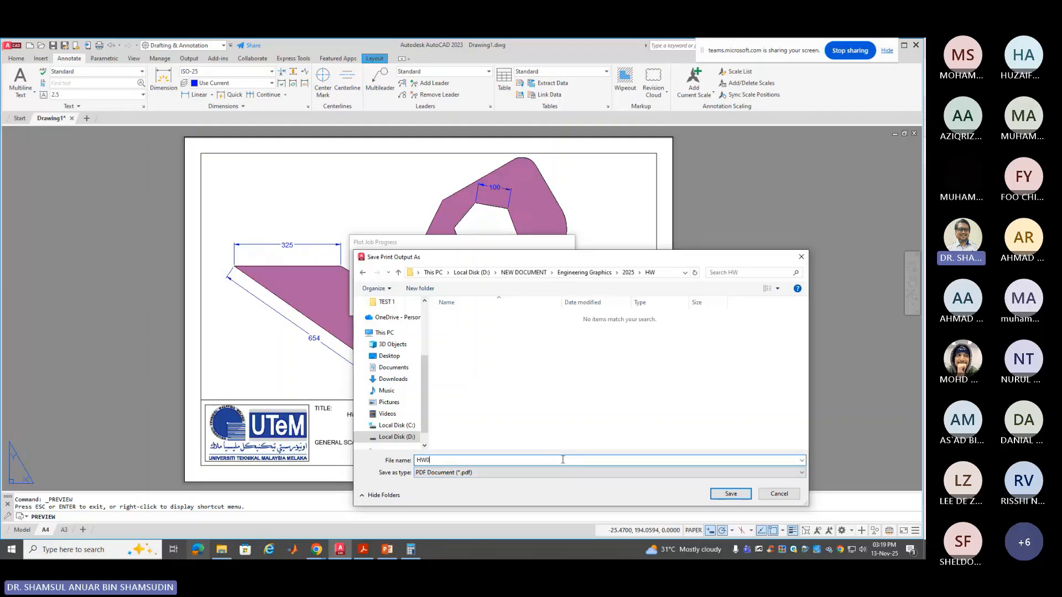
left_click(729, 494)
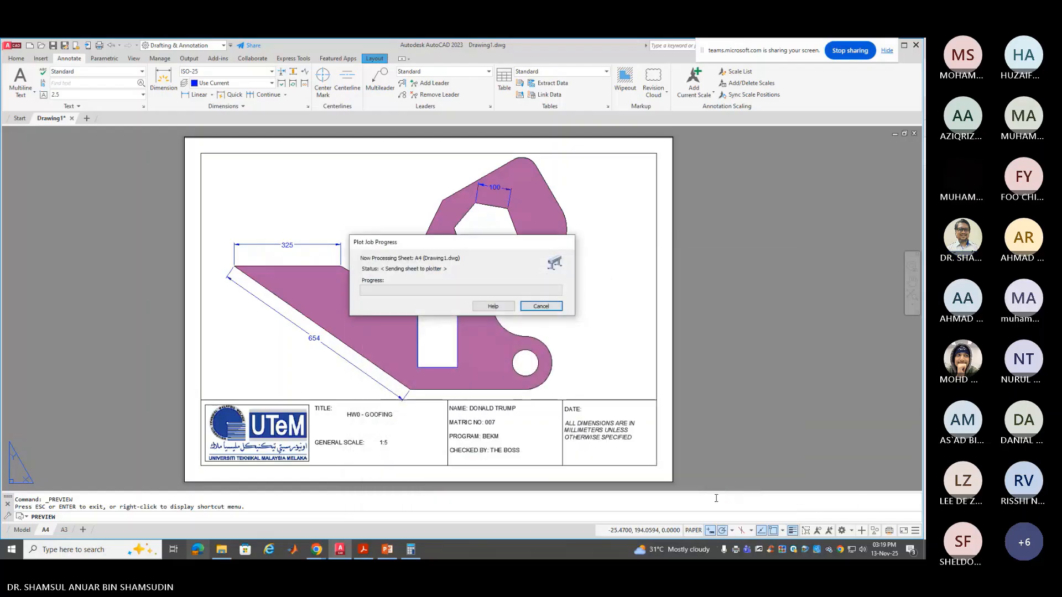
In File Explorer, browse to Engineering Graphics > 2025 > HW and select the HW0 PDF
left_click(221, 549)
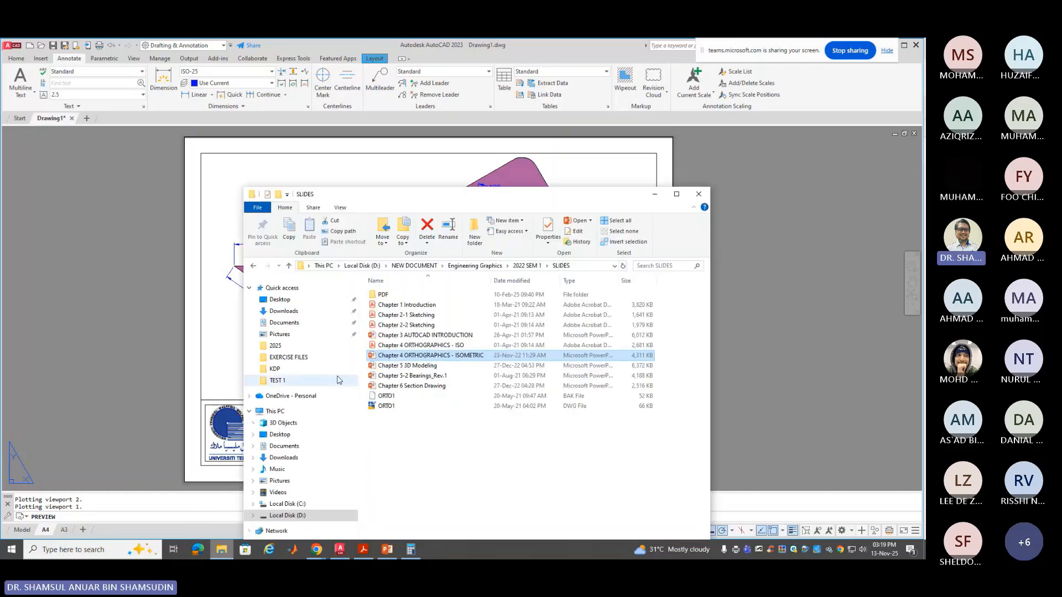
left_click(525, 266)
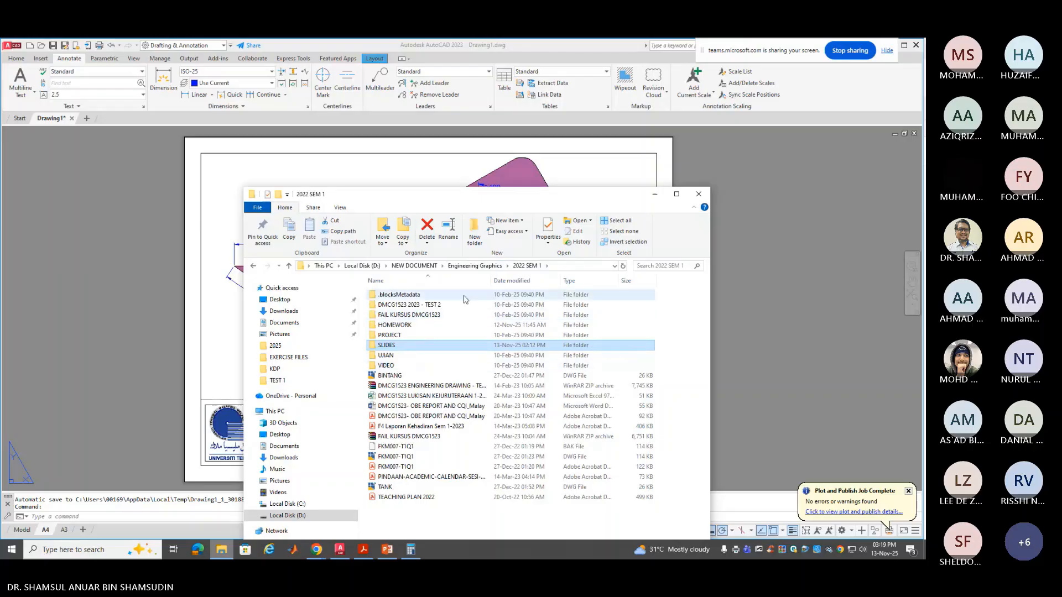
left_click(507, 266)
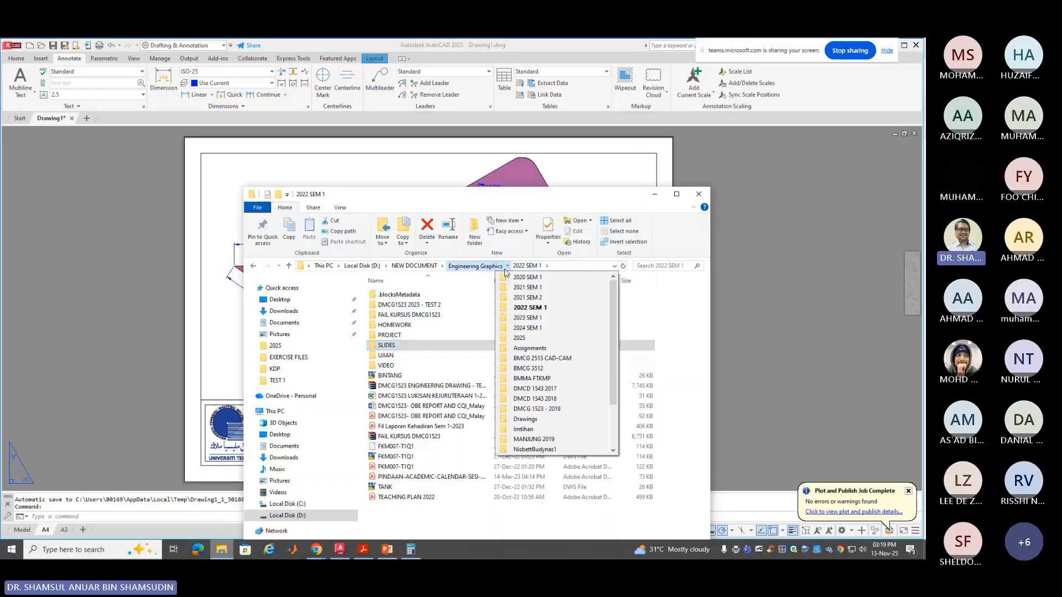
left_click(527, 337)
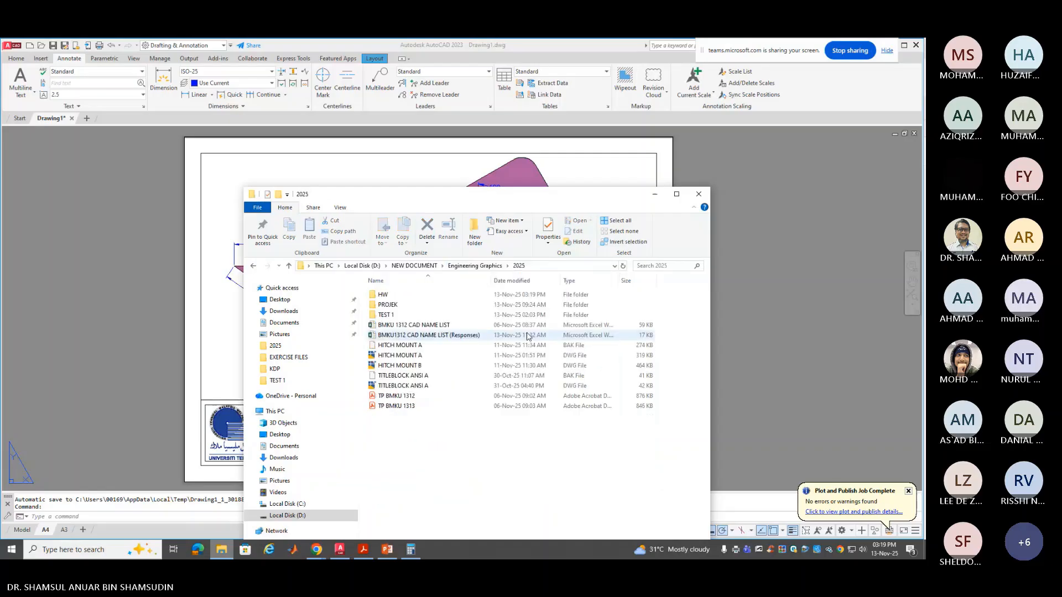
double_click(404, 296)
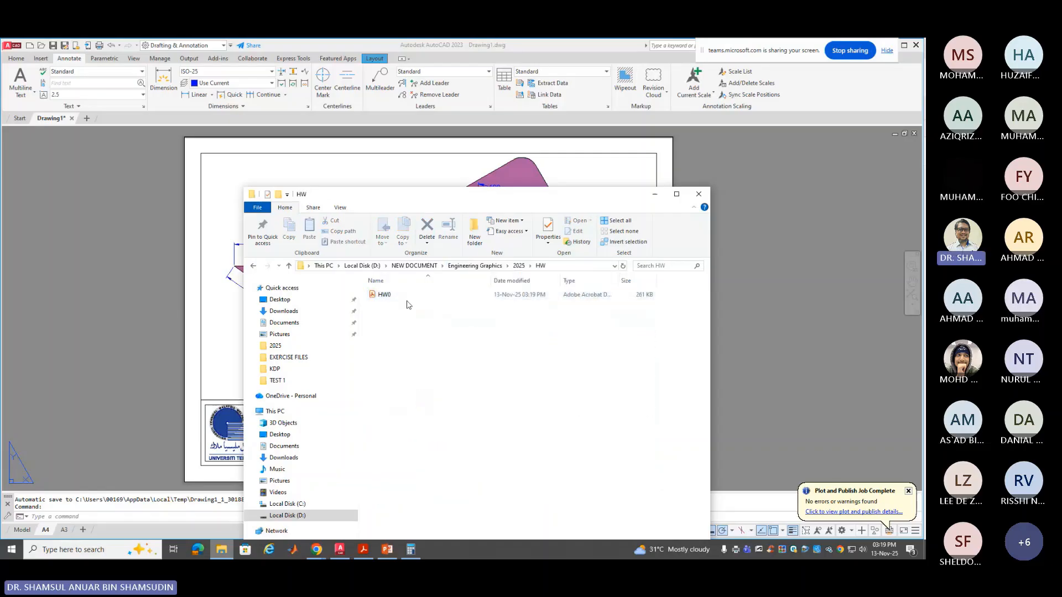
left_click(403, 298)
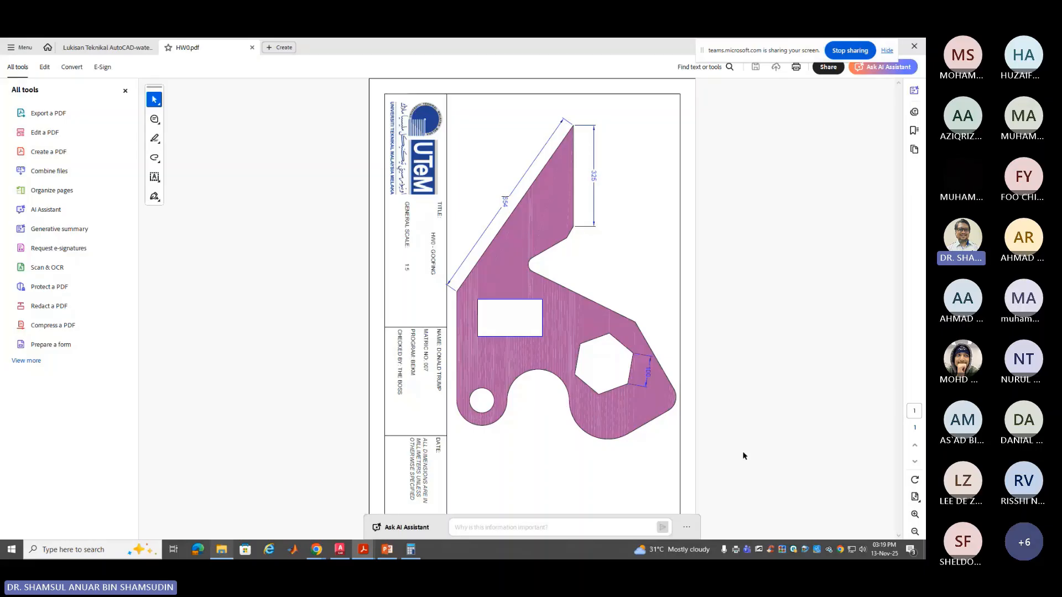
Rotate the HW0 PDF page twice to landscape, review it, then return to AutoCAD
left_click(915, 479)
left_click(915, 480)
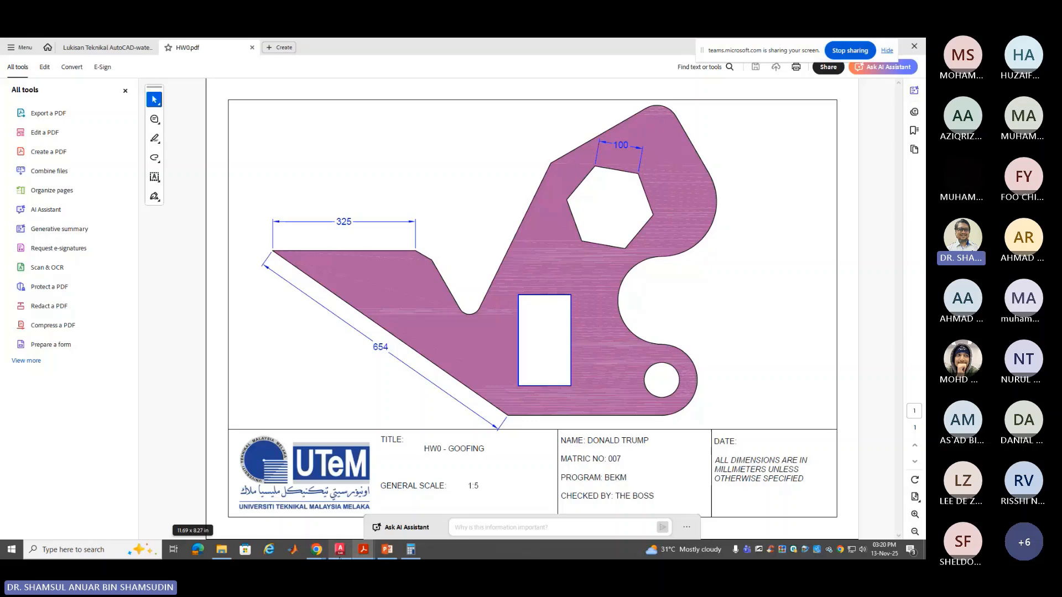
left_click(339, 550)
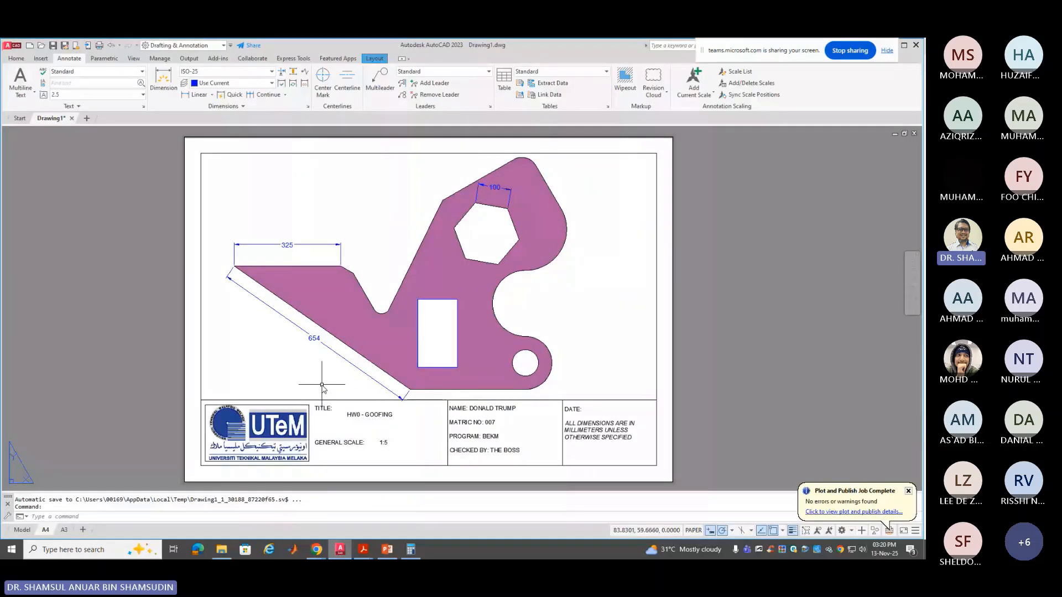
Add Layout1 and erase its default viewport, leaving a blank sheet
left_click(83, 532)
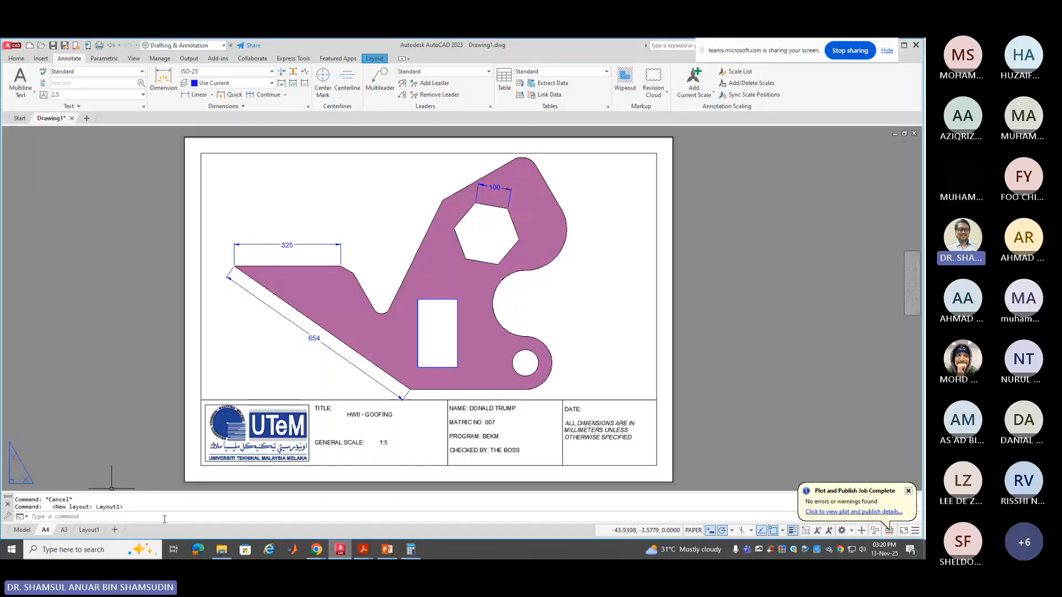
left_click(90, 531)
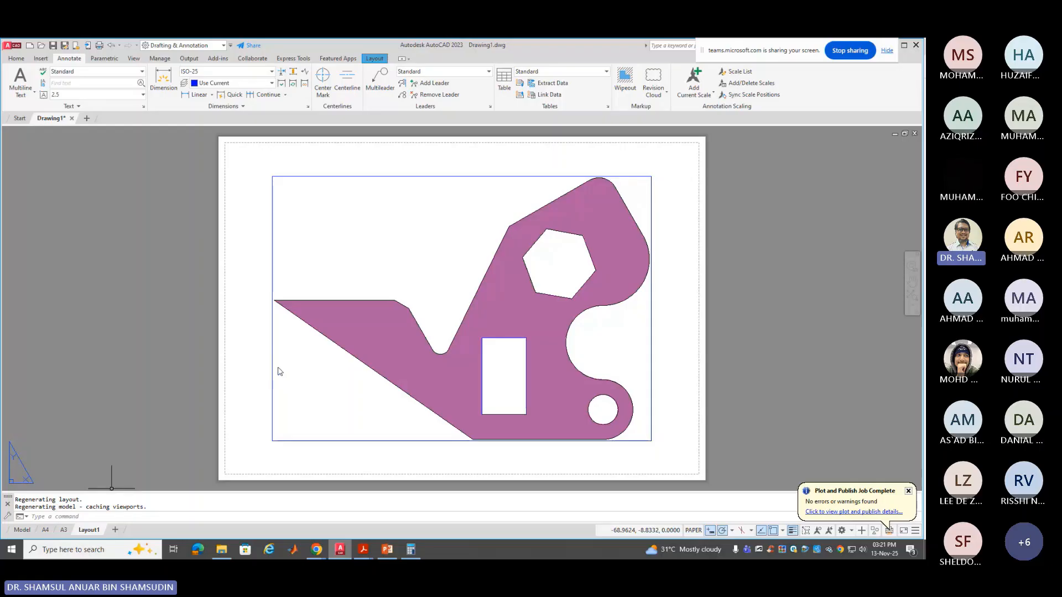
left_click(258, 360)
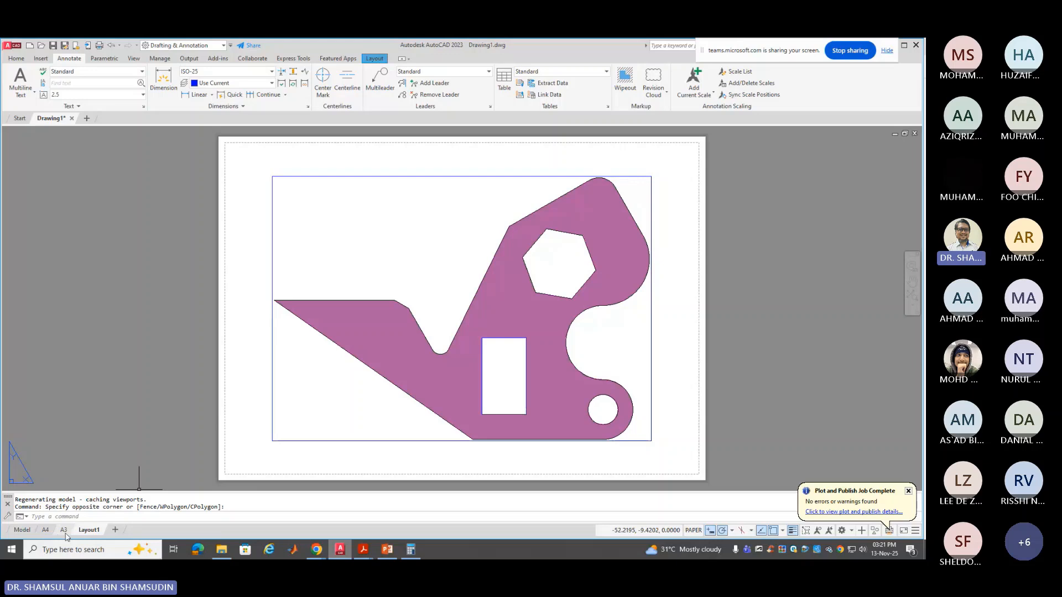
mouse_move(52, 534)
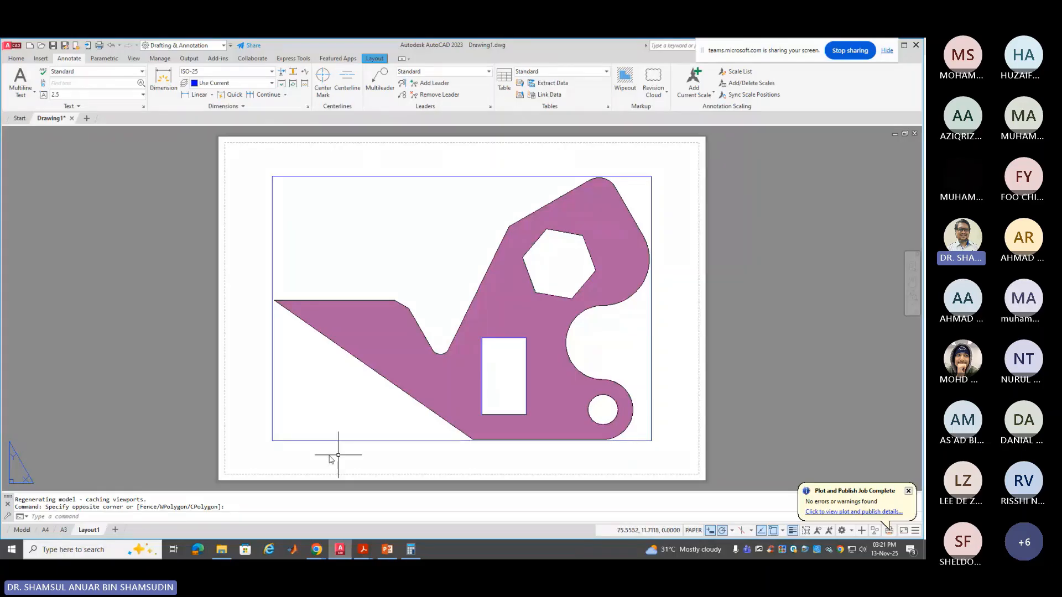
left_click(272, 249)
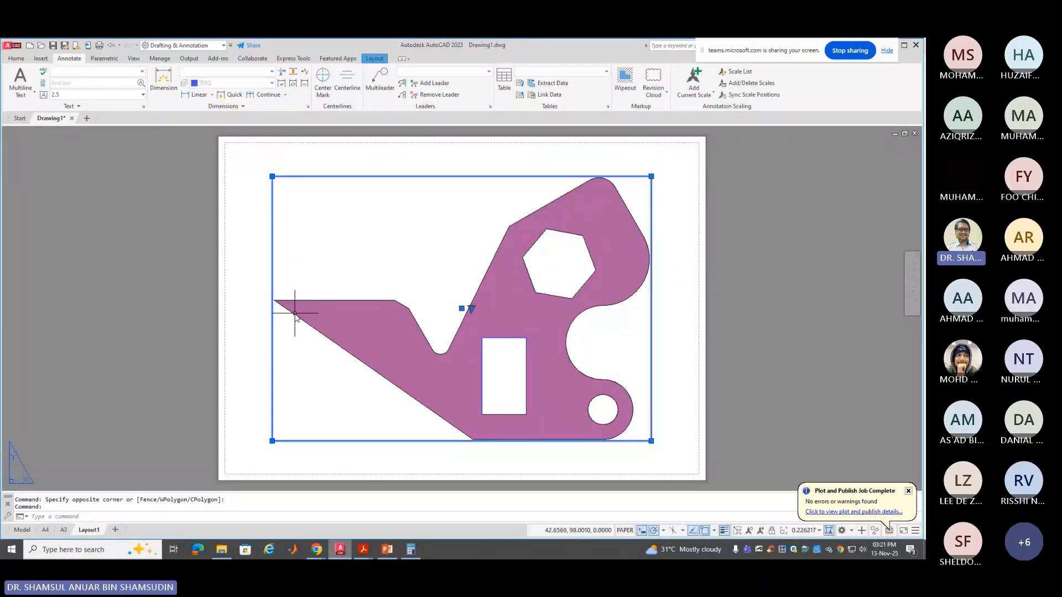
key("Delete")
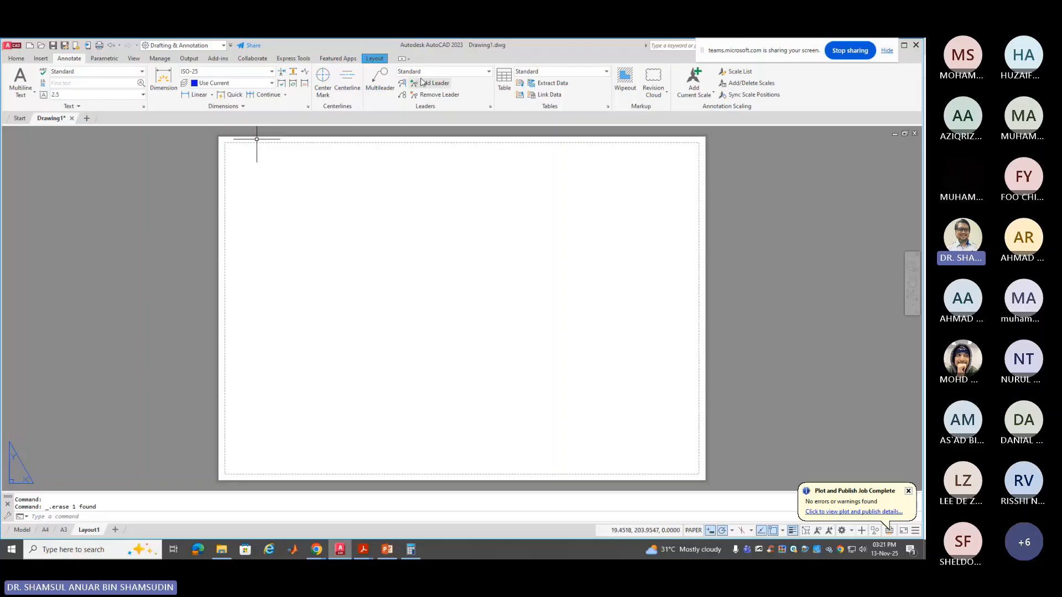
Set Layout1's page setup to Microsoft Print to PDF at 1:1 with scaled lineweights, and preview it
left_click(375, 58)
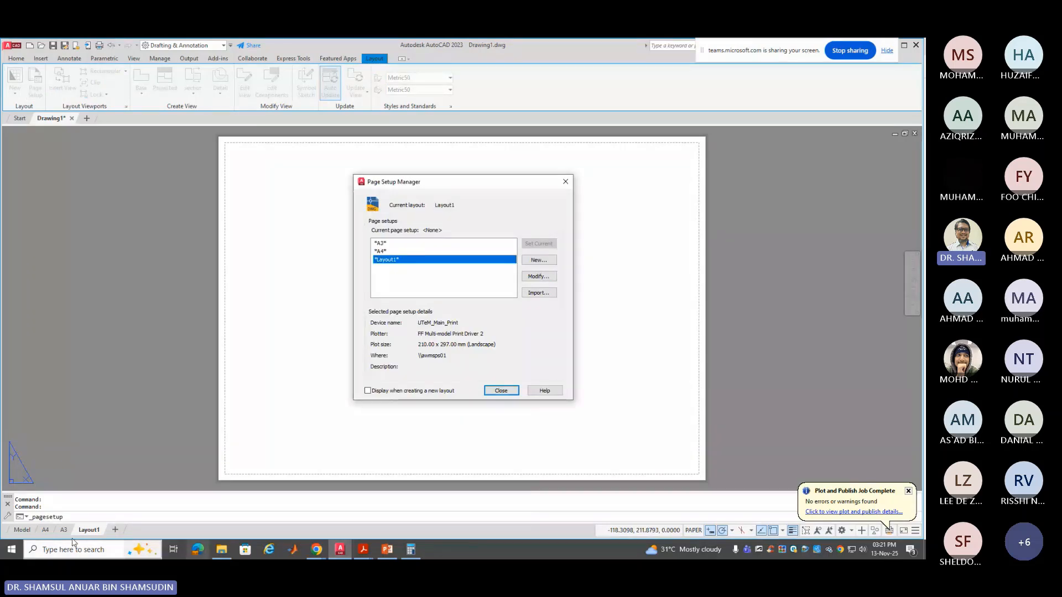
left_click(536, 277)
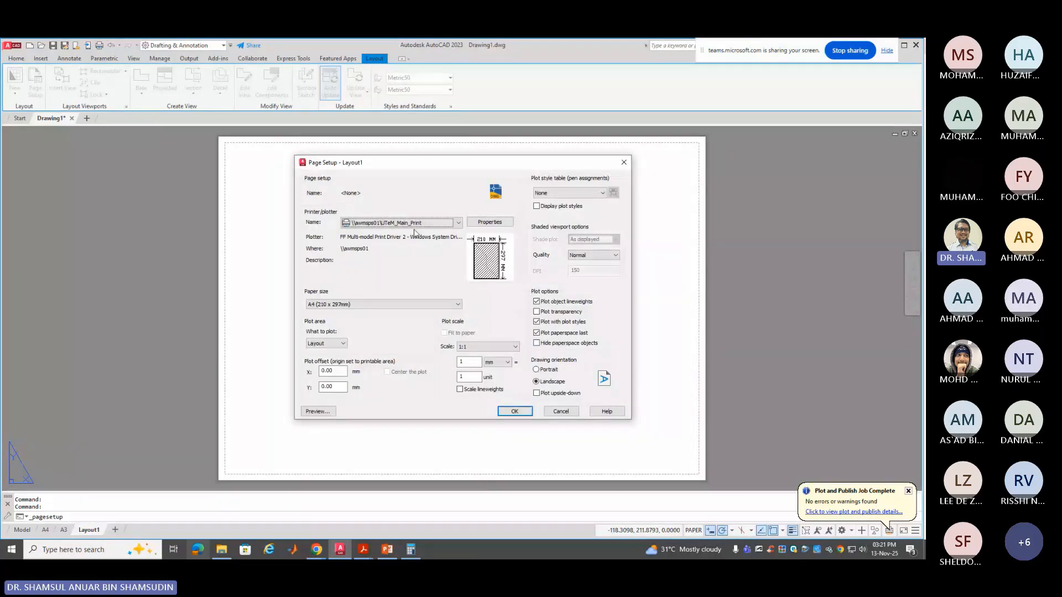
left_click(417, 224)
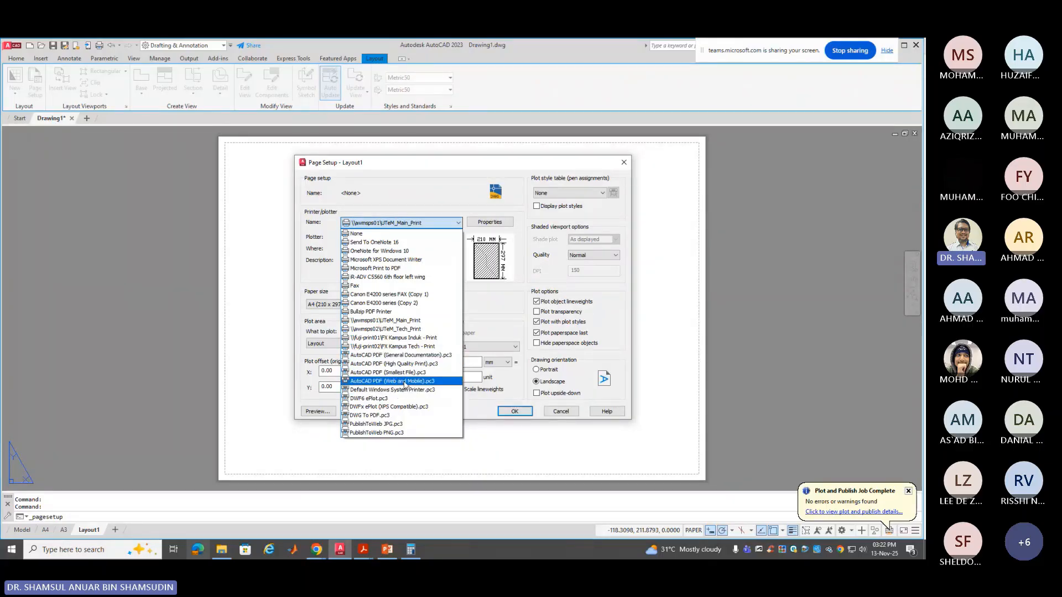
left_click(413, 269)
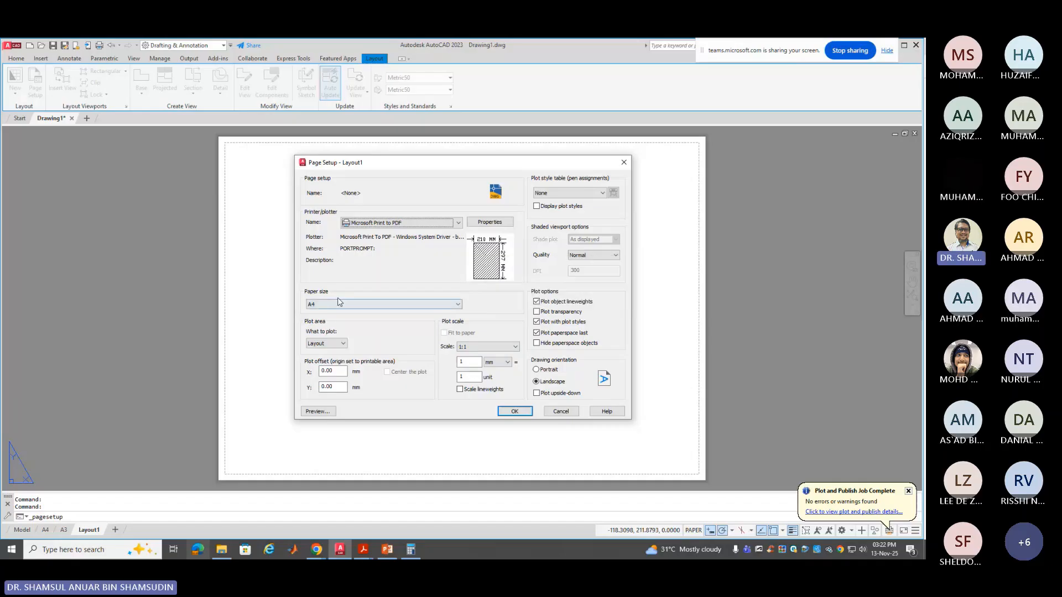
mouse_move(492, 242)
left_click(516, 347)
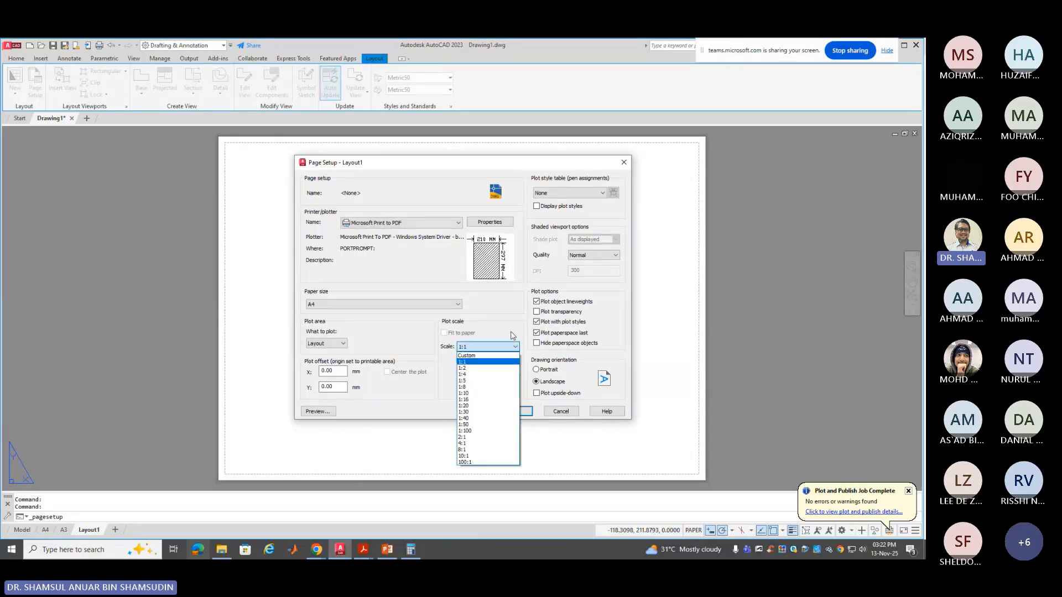
left_click(517, 346)
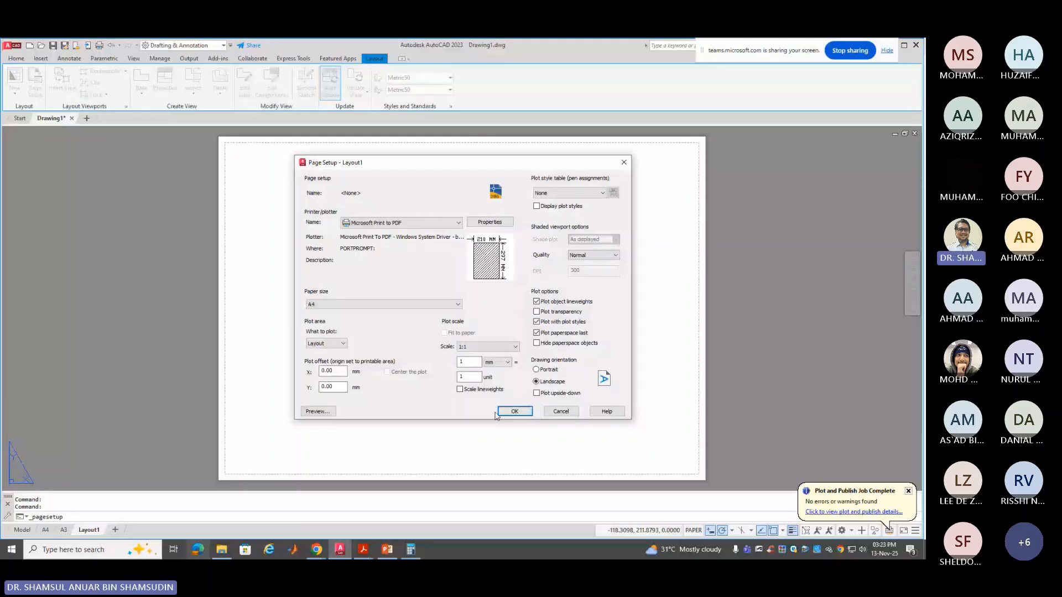
left_click(459, 389)
left_click(316, 412)
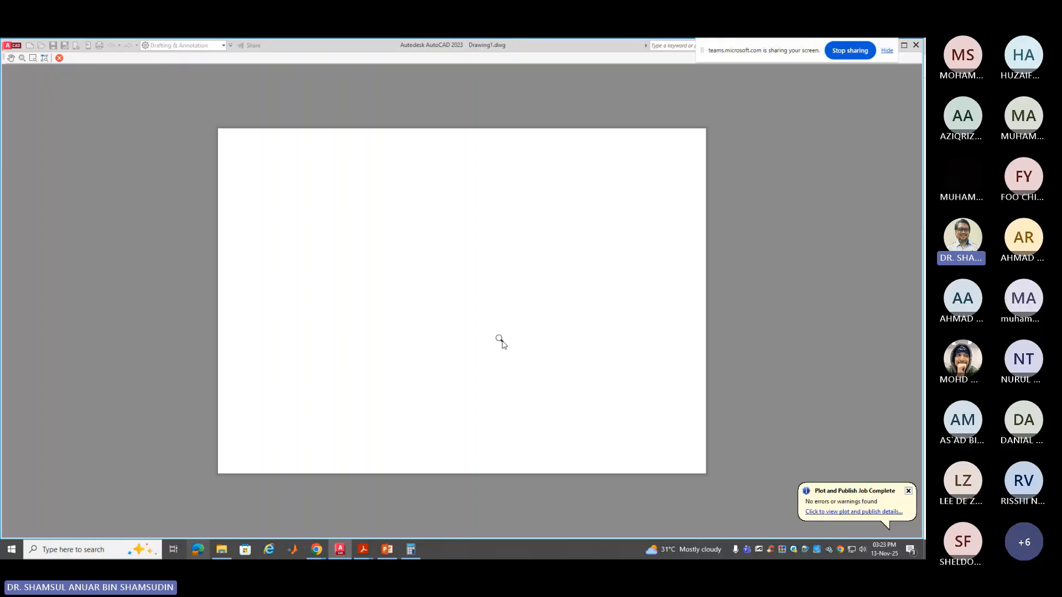
Exit the preview, assign the acad.ctb plot style table, and close the Page Setup Manager
right_click(485, 312)
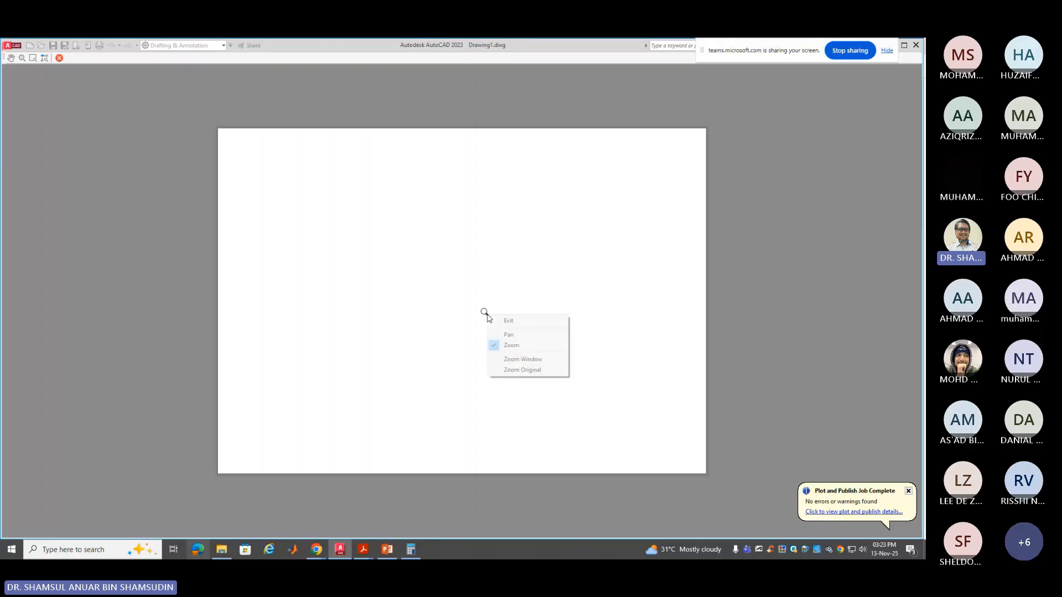
left_click(508, 322)
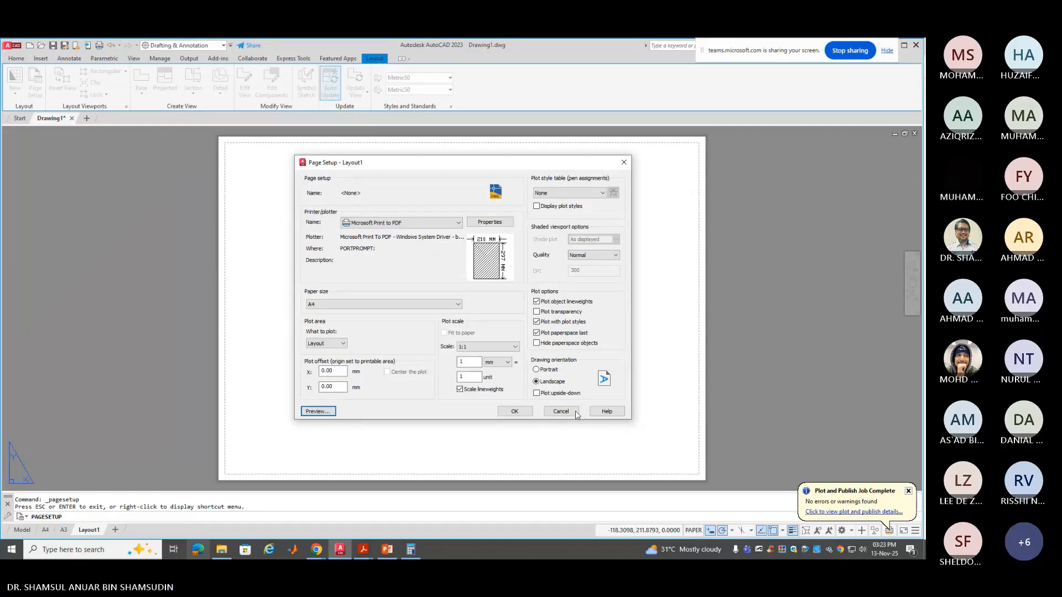
left_click(599, 190)
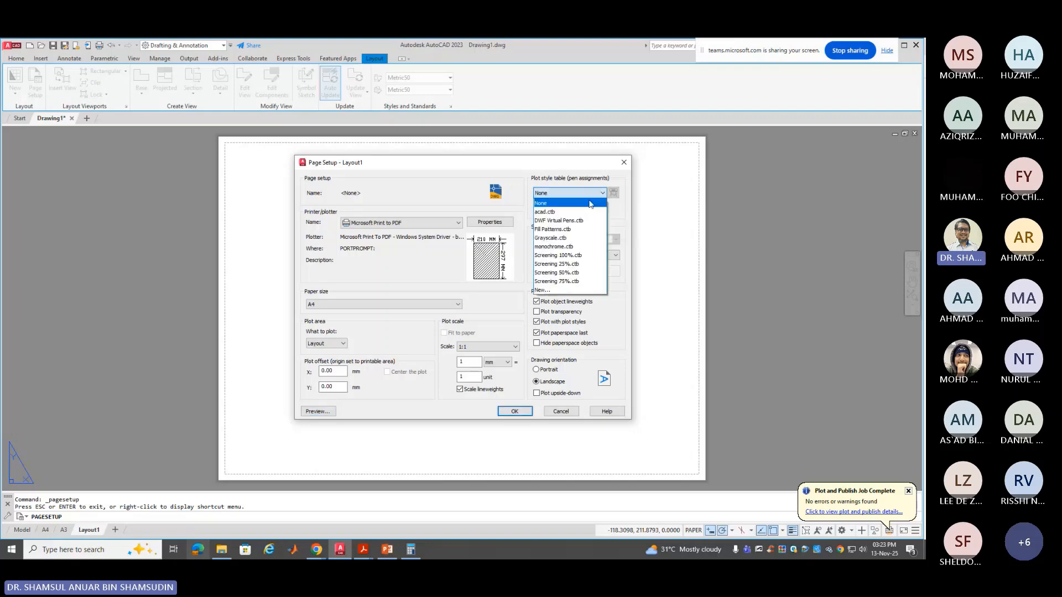
left_click(584, 212)
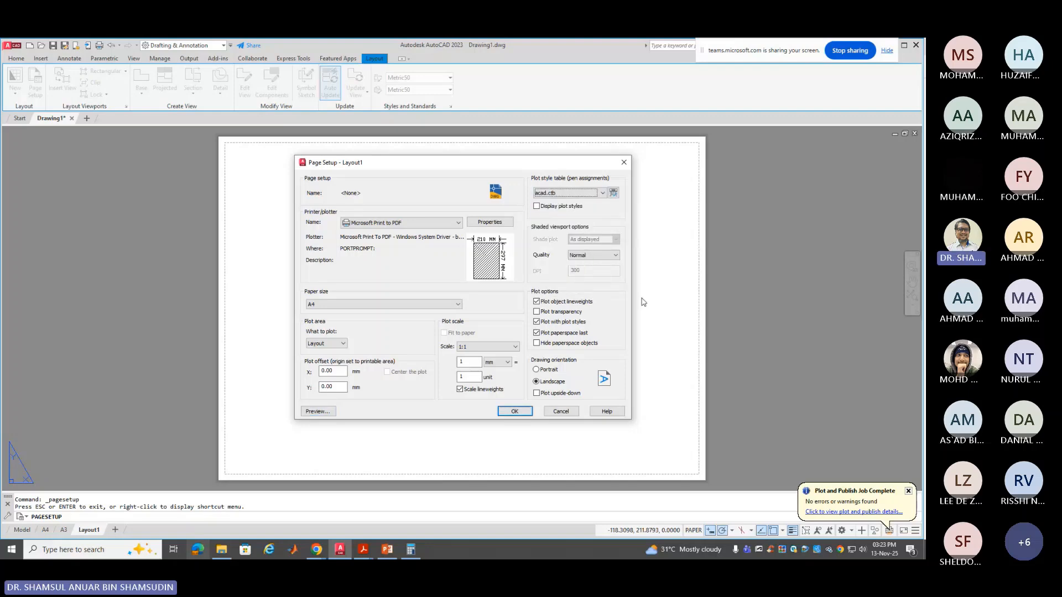
left_click(512, 411)
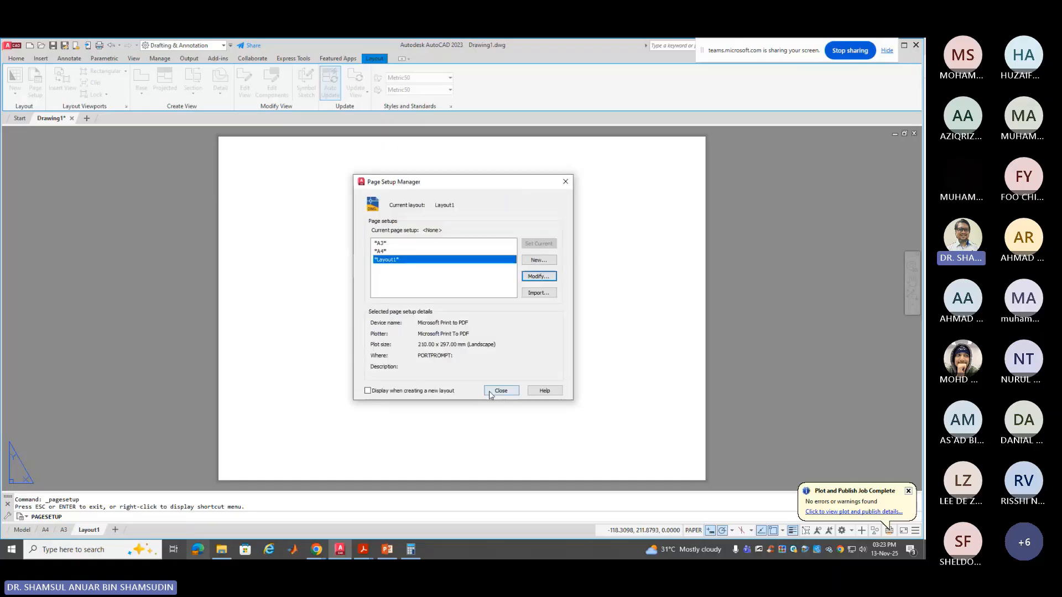
left_click(500, 391)
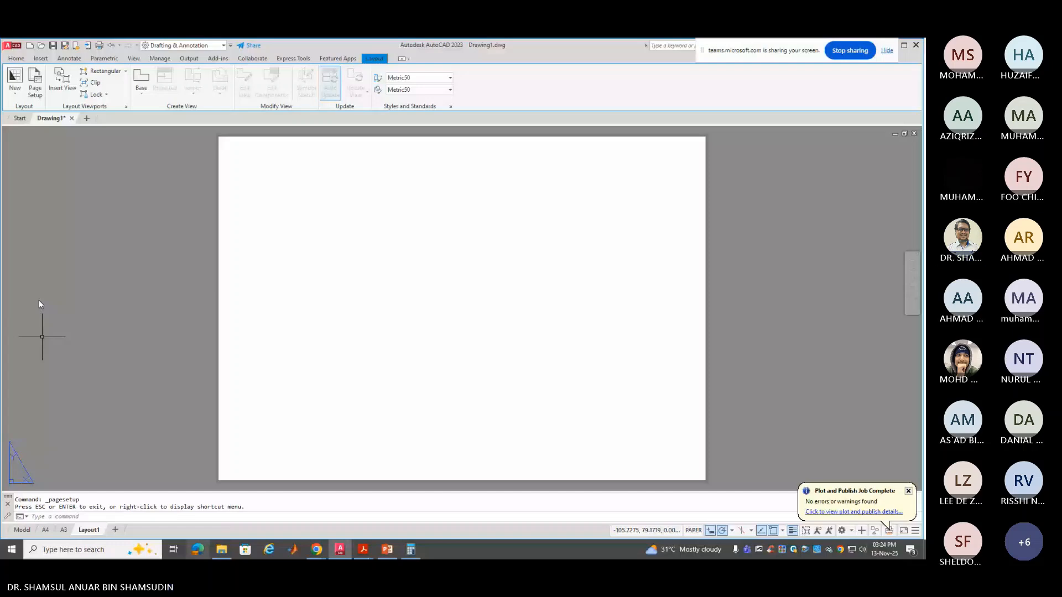
left_click(40, 58)
Open Blocks from Libraries and browse for a block library location
left_click(12, 77)
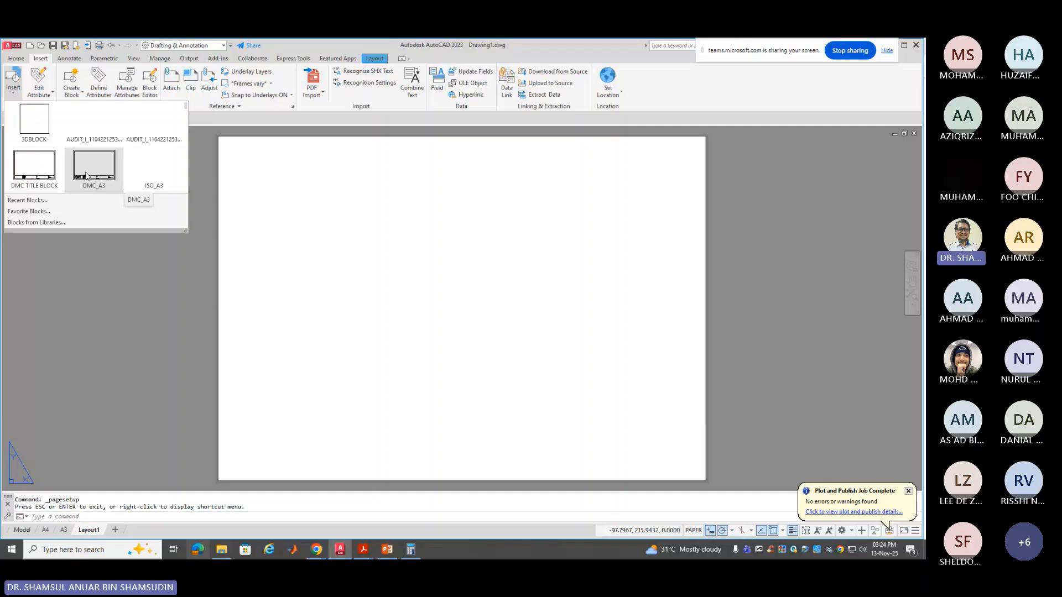
left_click(34, 222)
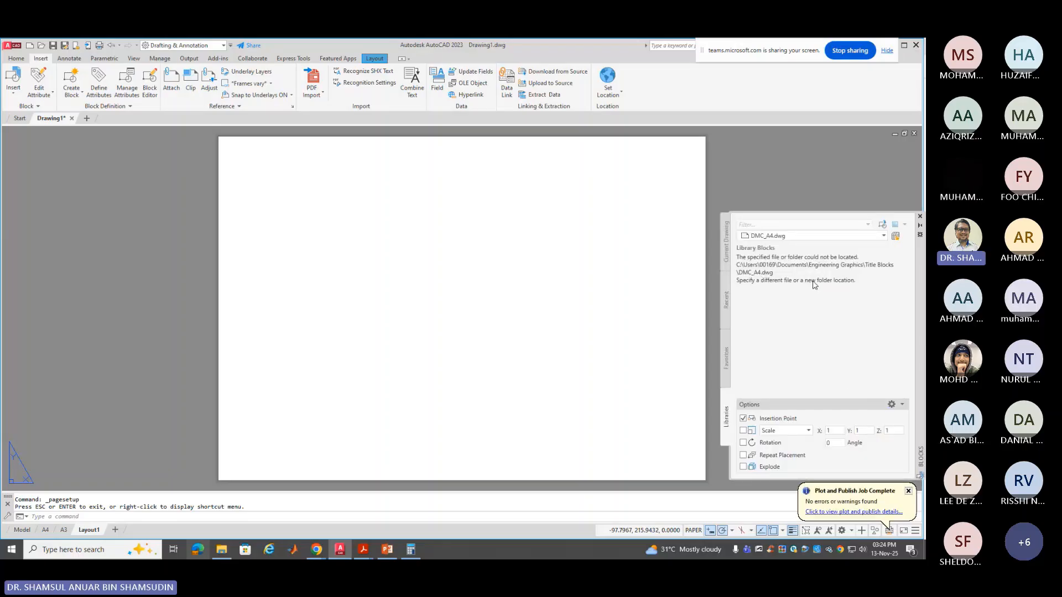
left_click(895, 236)
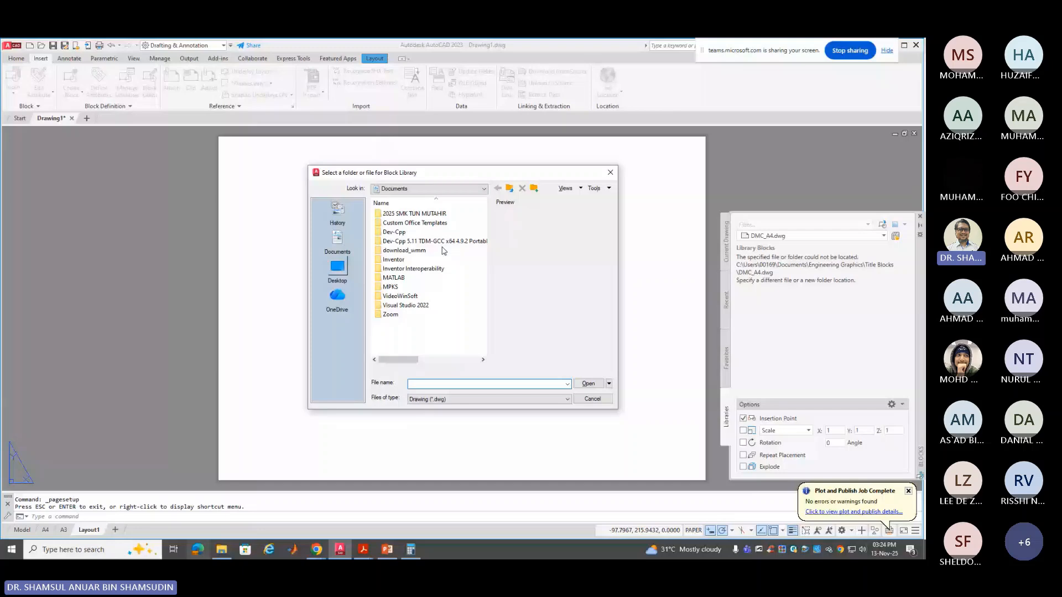
left_click(455, 189)
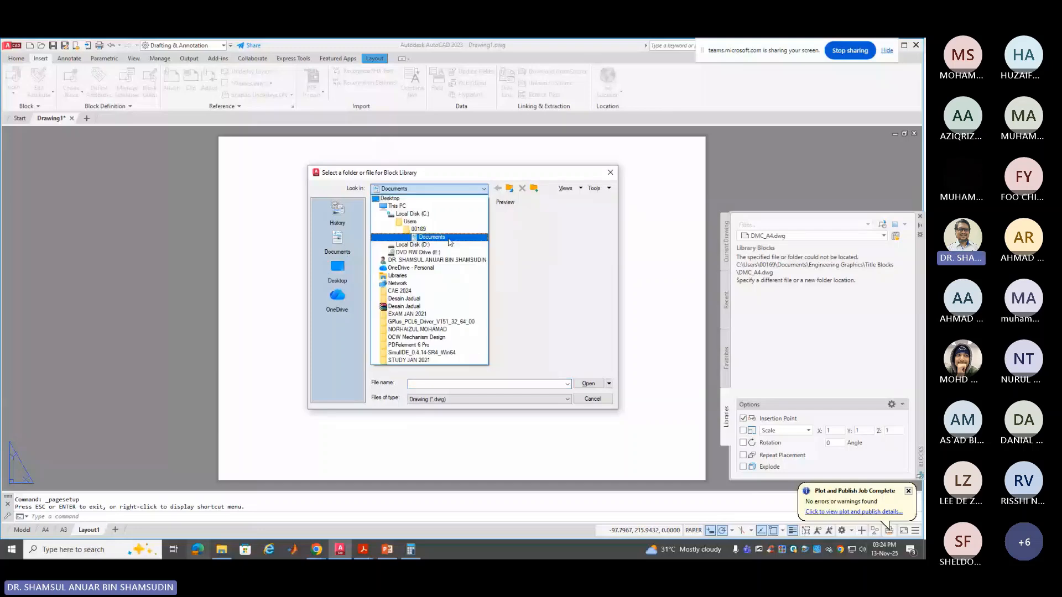
Navigate to the D: drive's Engineering Graphics > 2025 folder
left_click(449, 245)
left_click(433, 259)
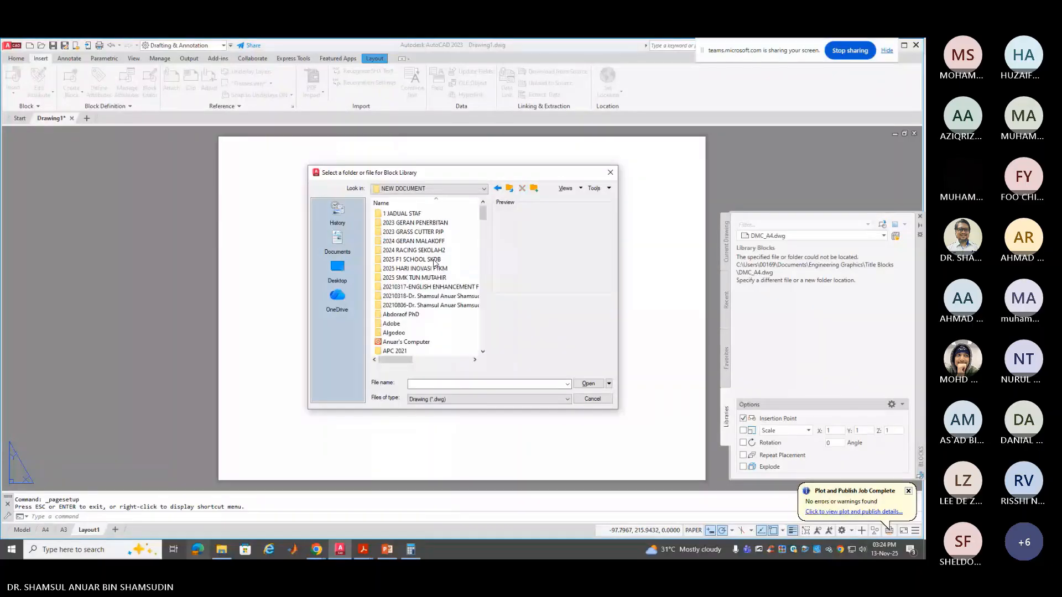
scroll(434, 263, "down", 5)
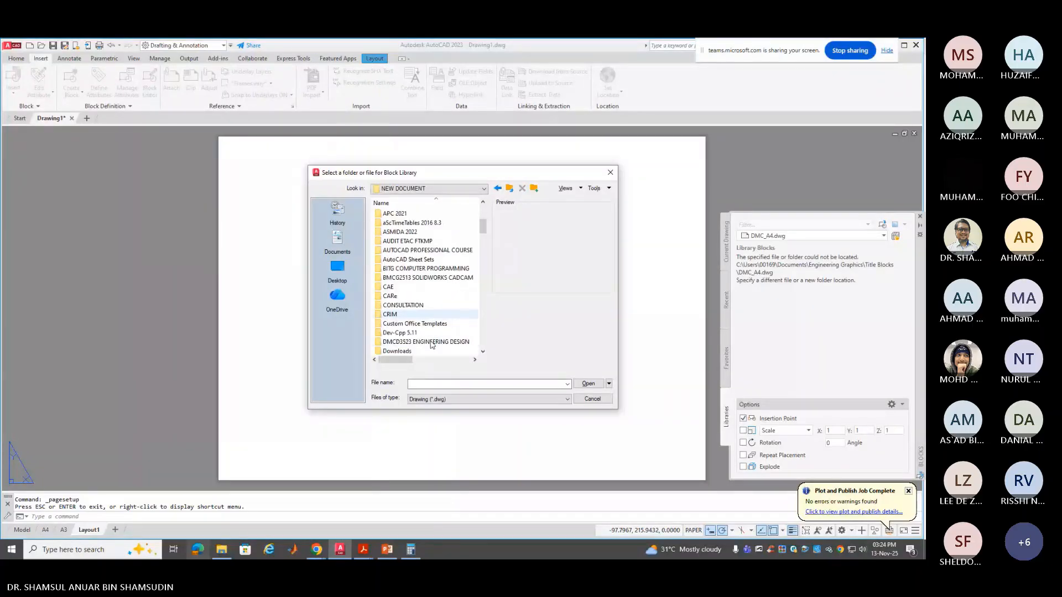
scroll(432, 335, "down", 2)
left_click(430, 324)
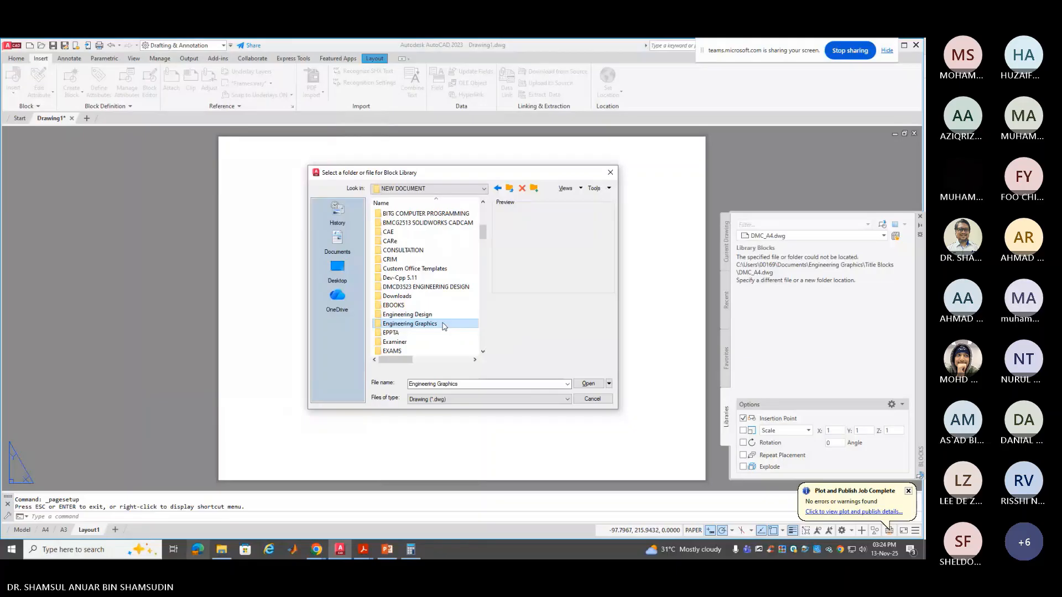
double_click(443, 325)
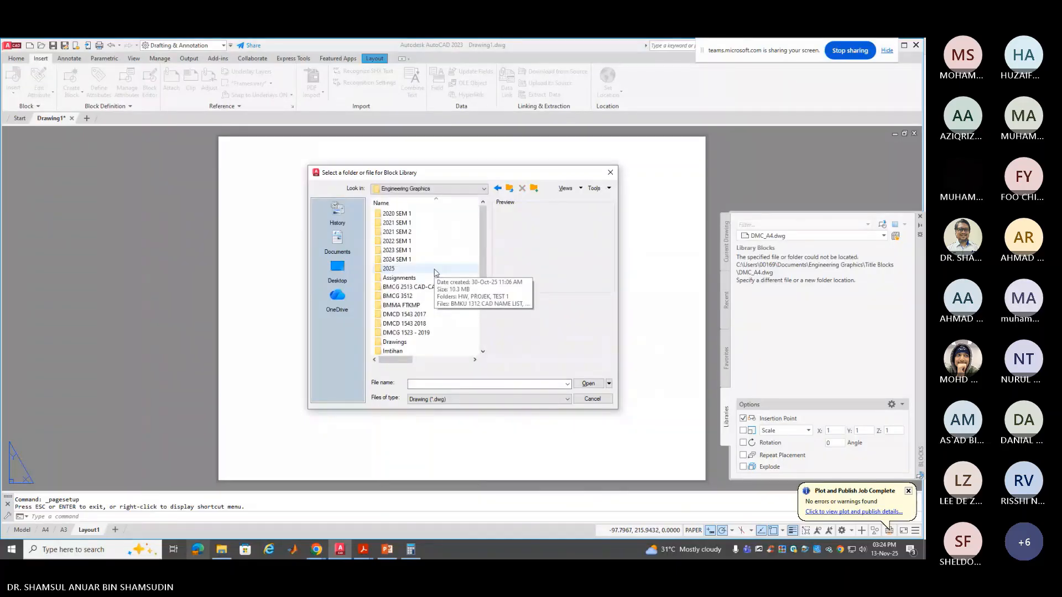
left_click(435, 269)
double_click(434, 269)
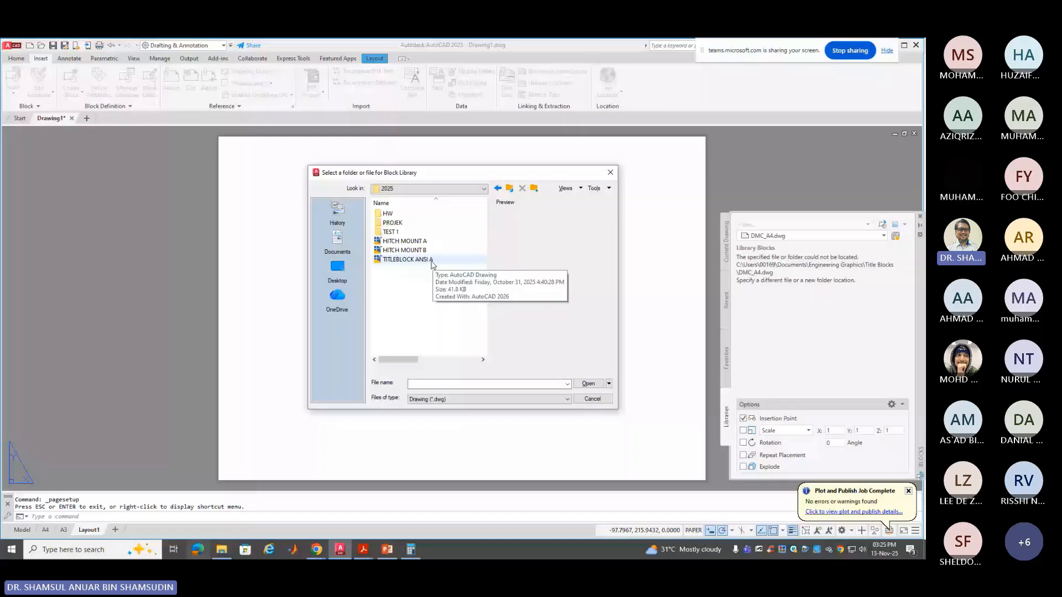
Search the 2024 SEM 1, 2023 SEM 1 and 2022 SEM 1 folders for the title block drawing
key("BackSpace")
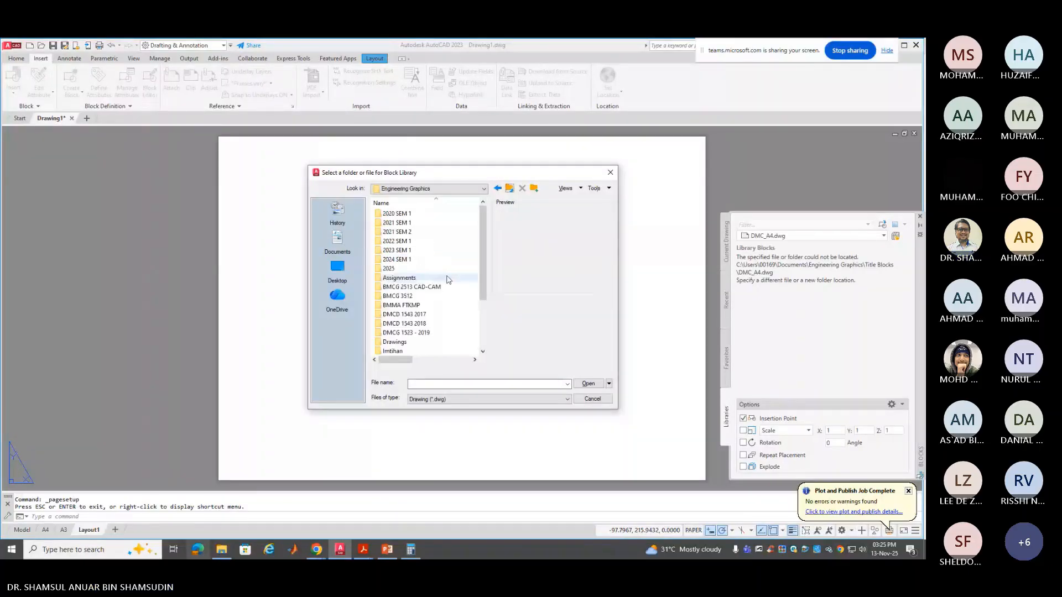
double_click(427, 260)
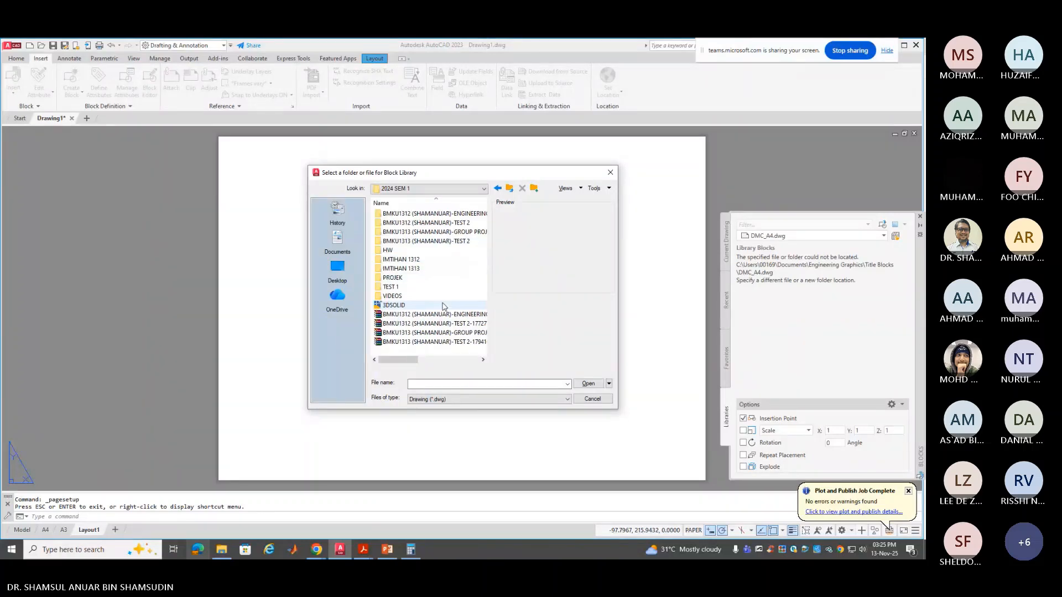
left_click(509, 189)
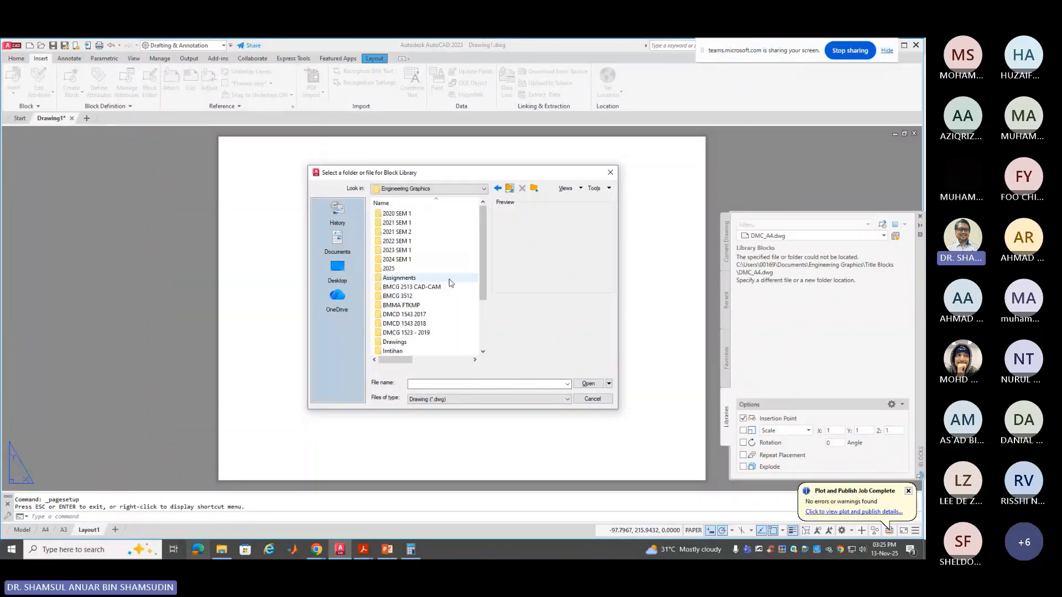
double_click(418, 250)
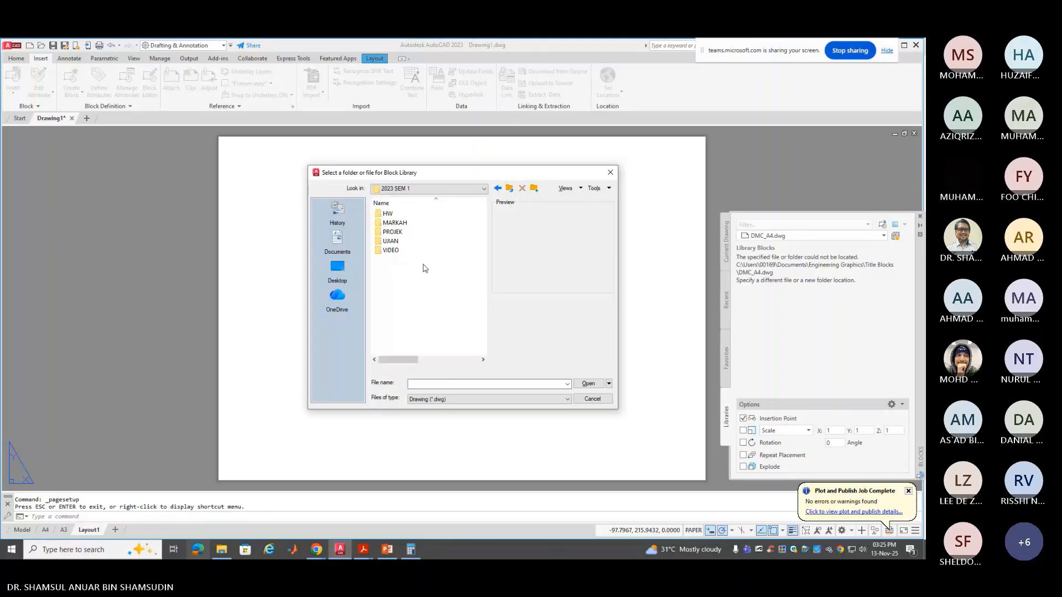
left_click(510, 189)
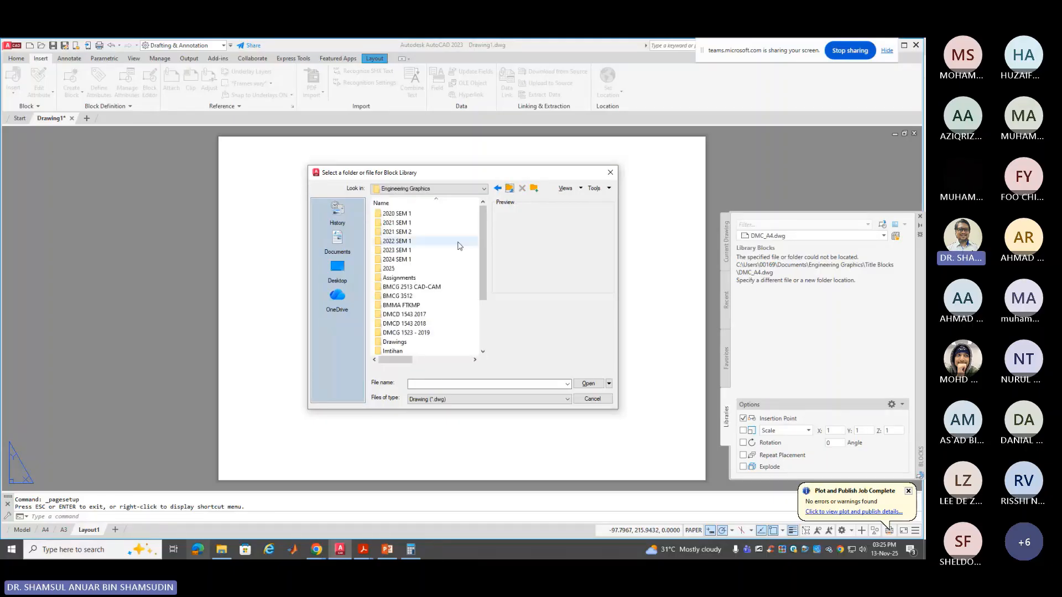
double_click(424, 241)
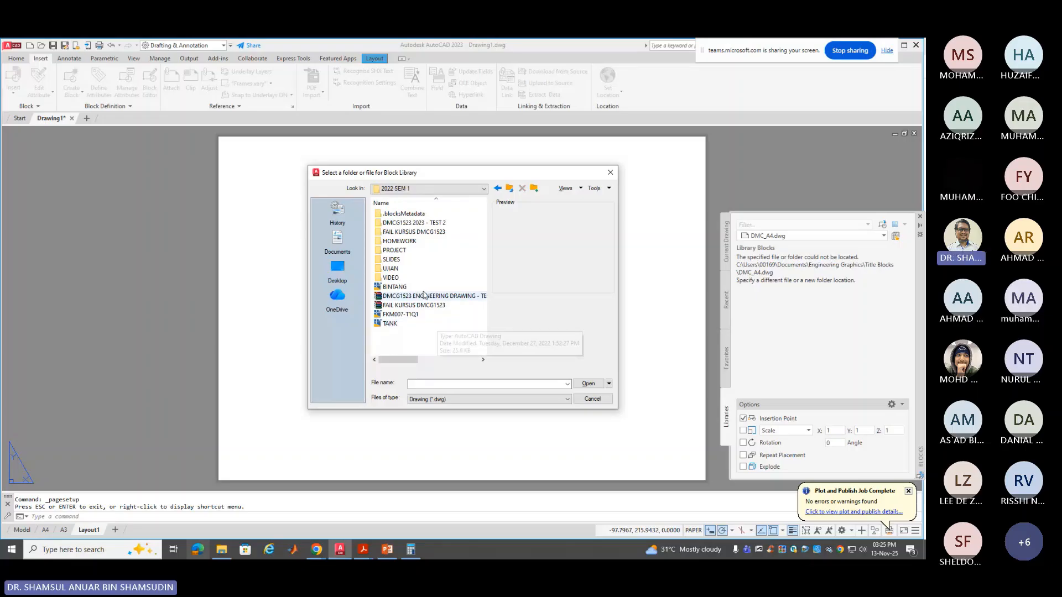
double_click(406, 242)
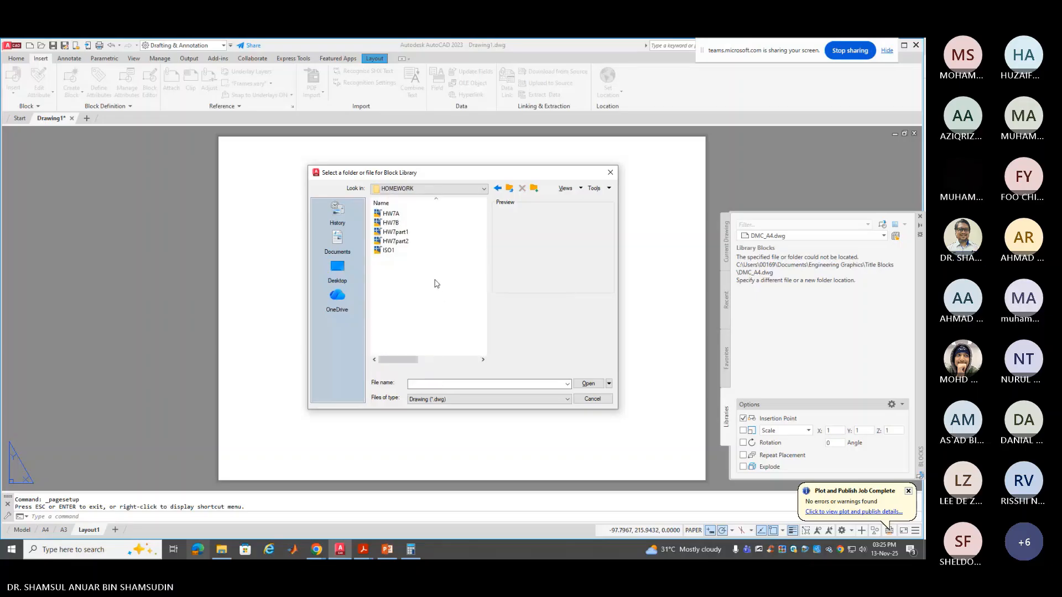
left_click(511, 189)
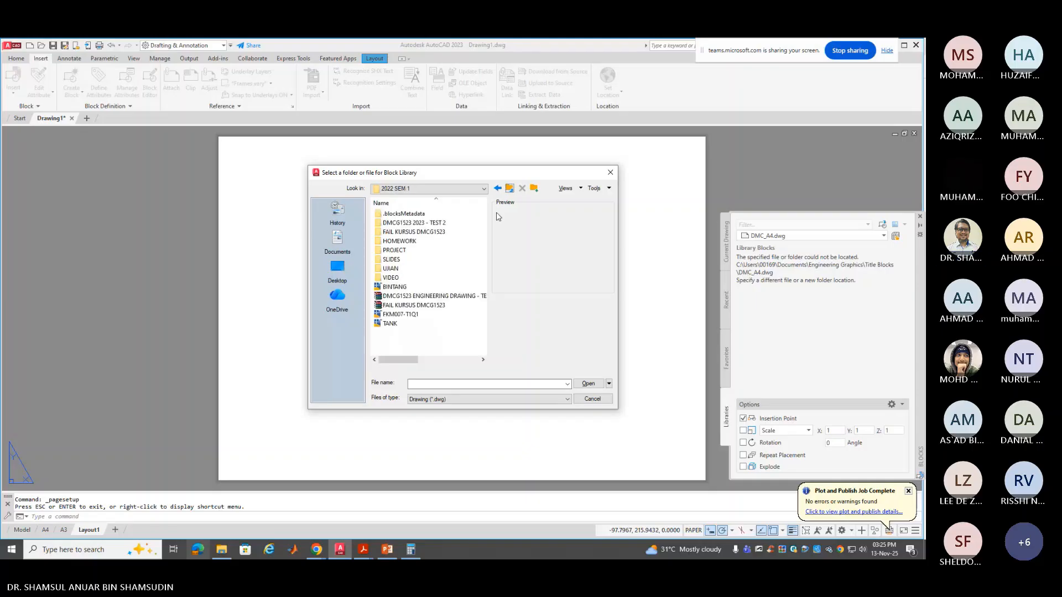
left_click(509, 189)
double_click(442, 250)
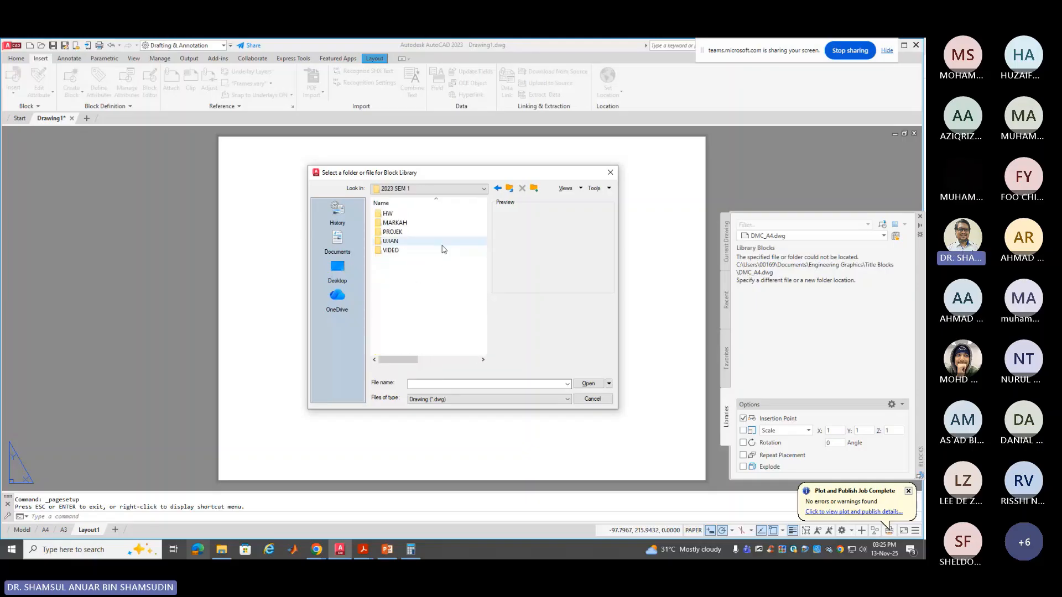
double_click(440, 214)
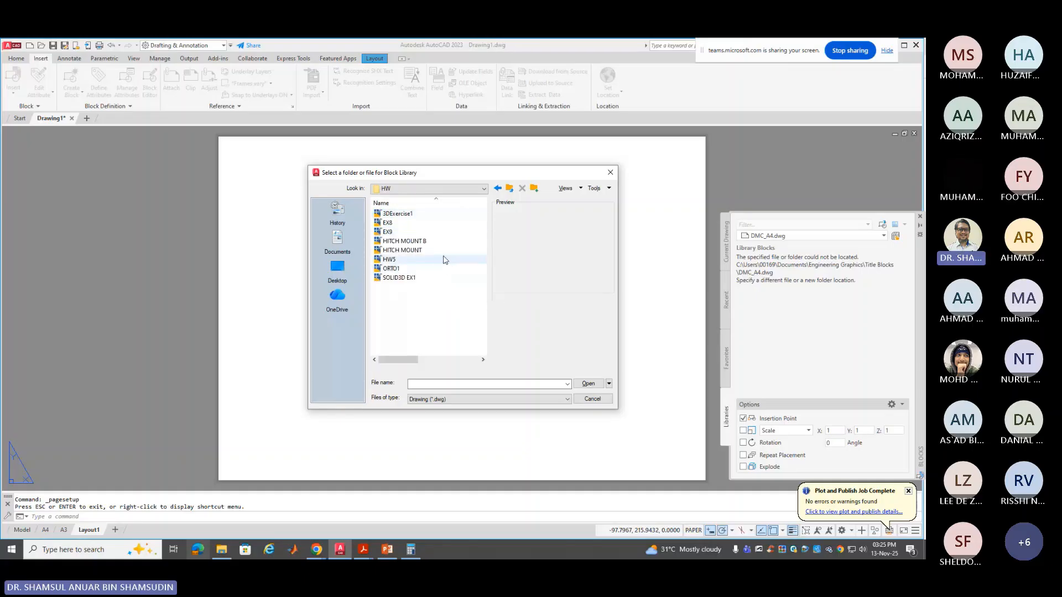
left_click(509, 188)
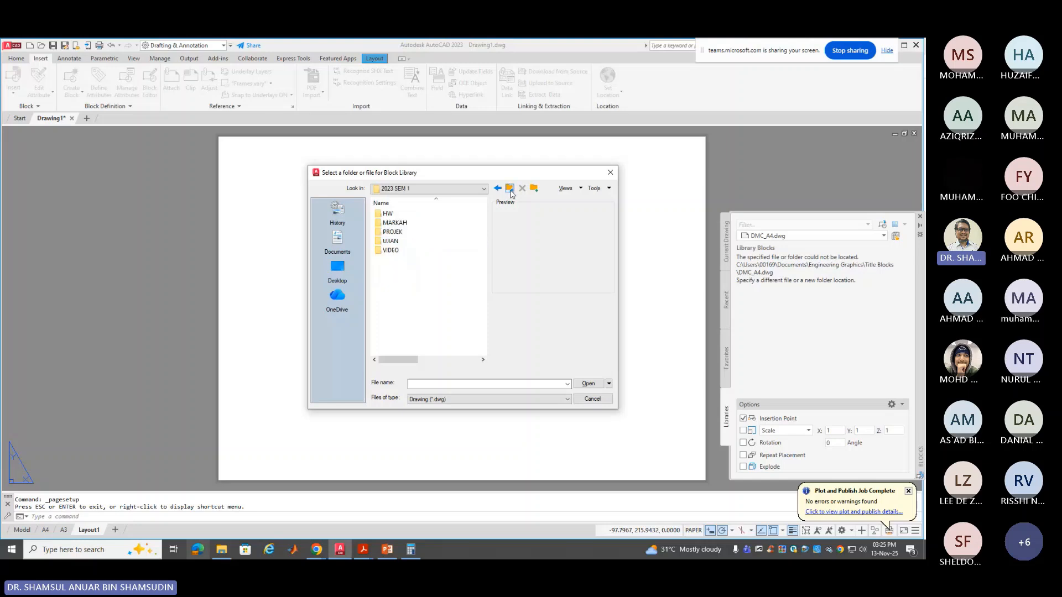
left_click(510, 189)
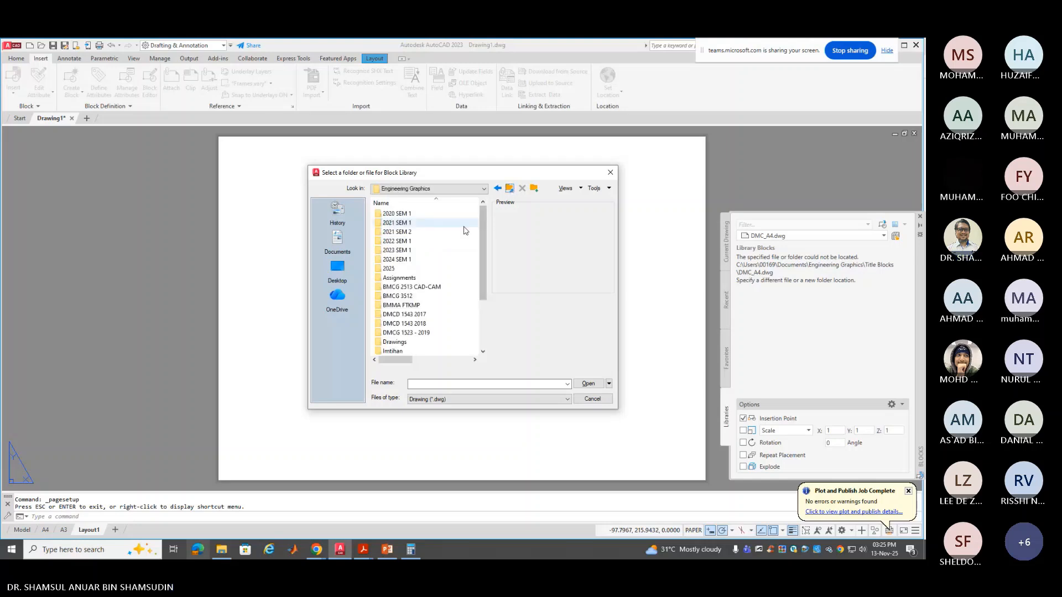
Load TITLE BLOCK.dwg from 2021 SEM 2 > HOMEWORK & PROJECT as the block library
double_click(424, 232)
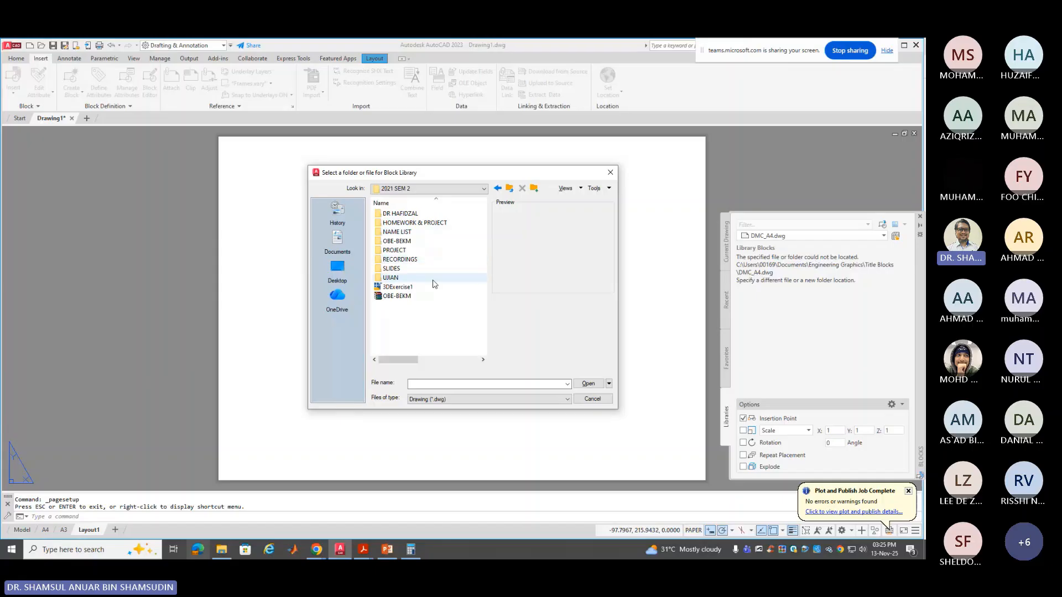
double_click(426, 222)
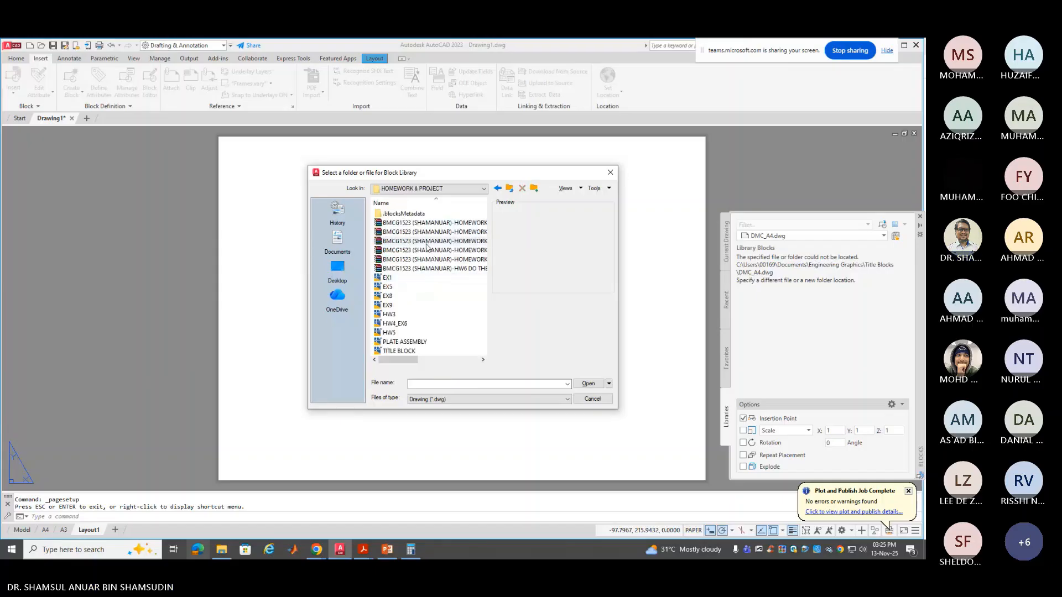
left_click(431, 352)
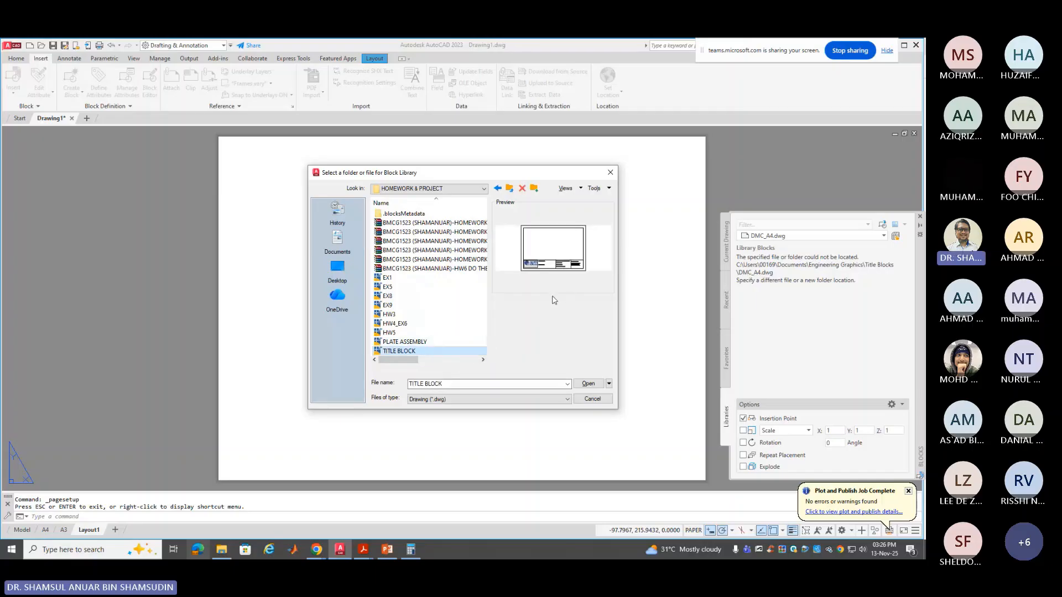
left_click(589, 384)
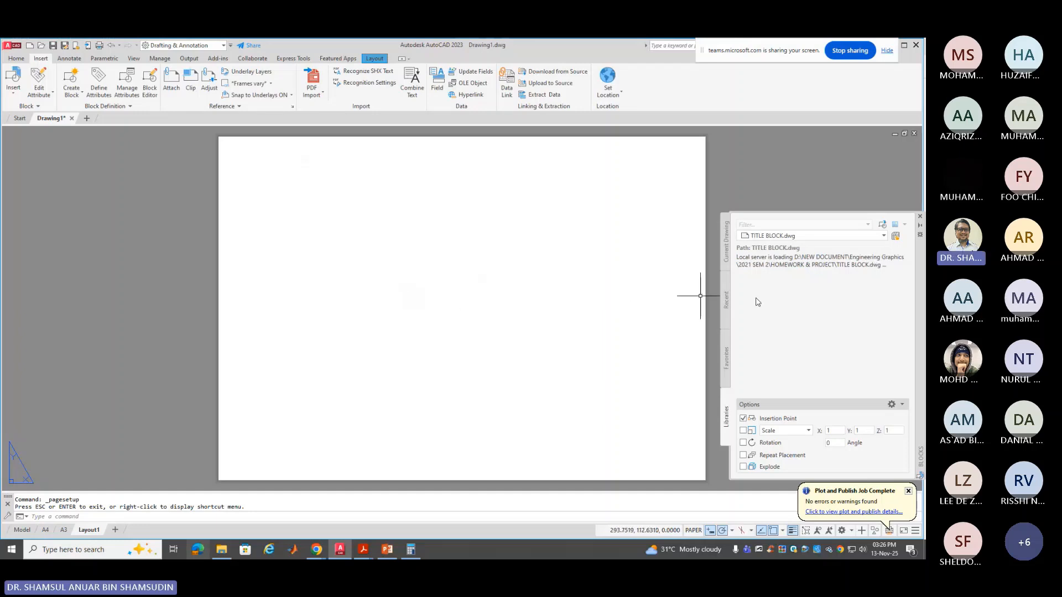
Insert the TITLE BLOCK block from the Recent list at insertion point 0,0
left_click(727, 249)
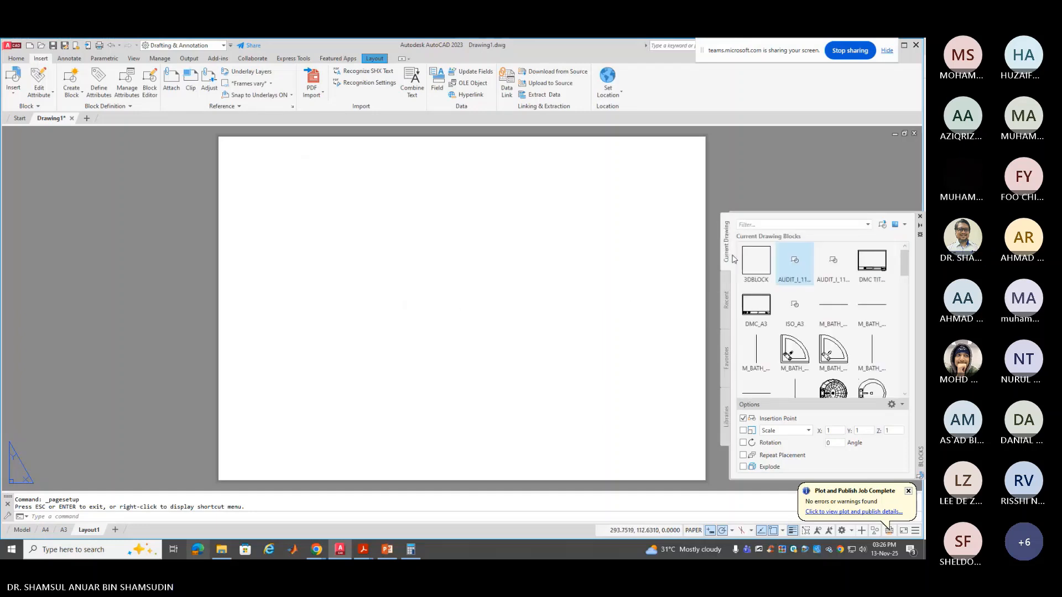
left_click(725, 312)
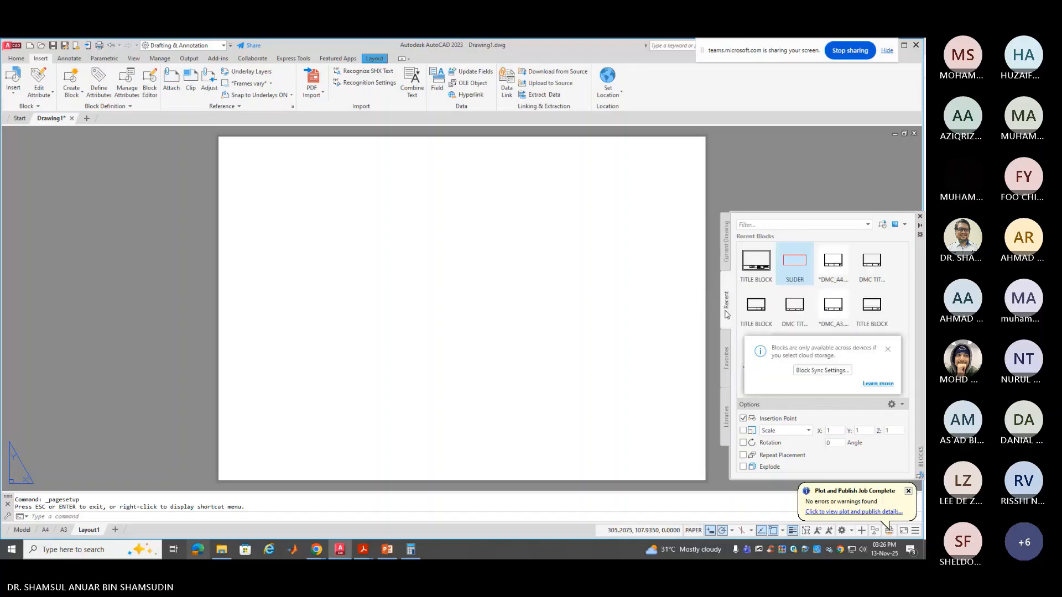
left_click(745, 266)
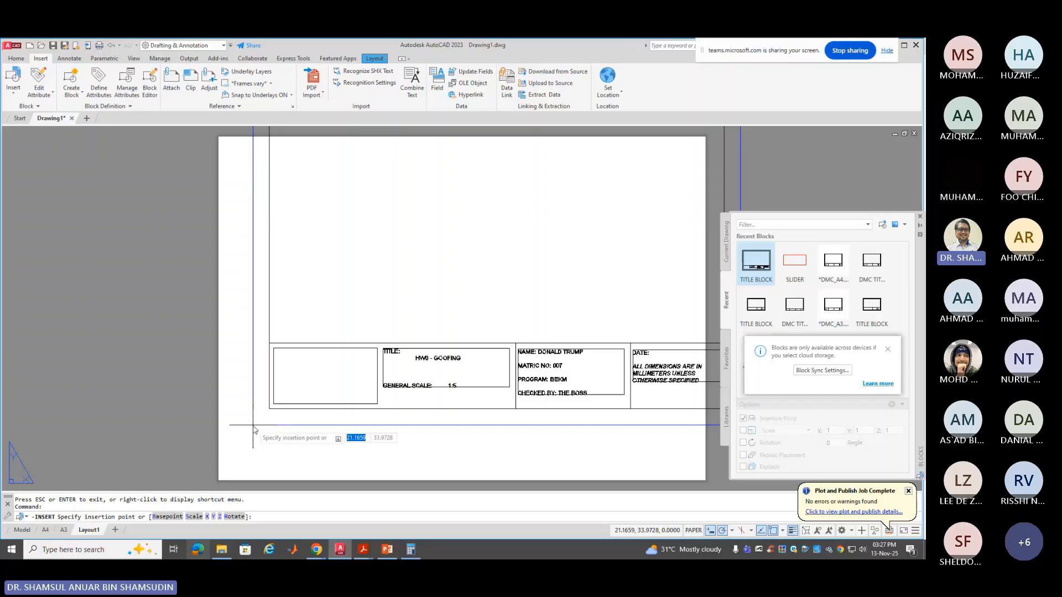
type("0")
key("Tab")
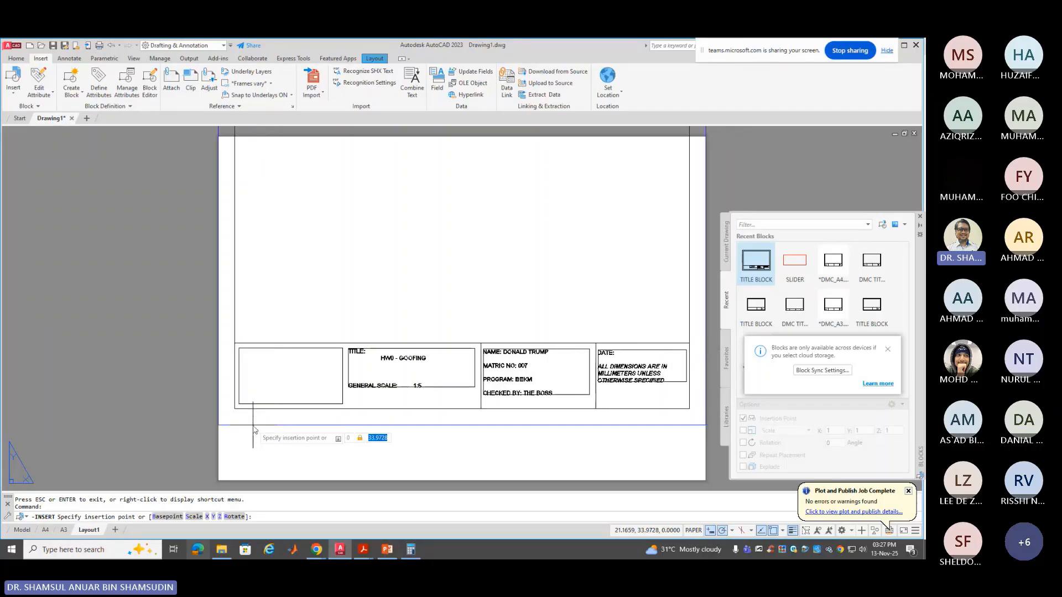
type("0")
key("Return")
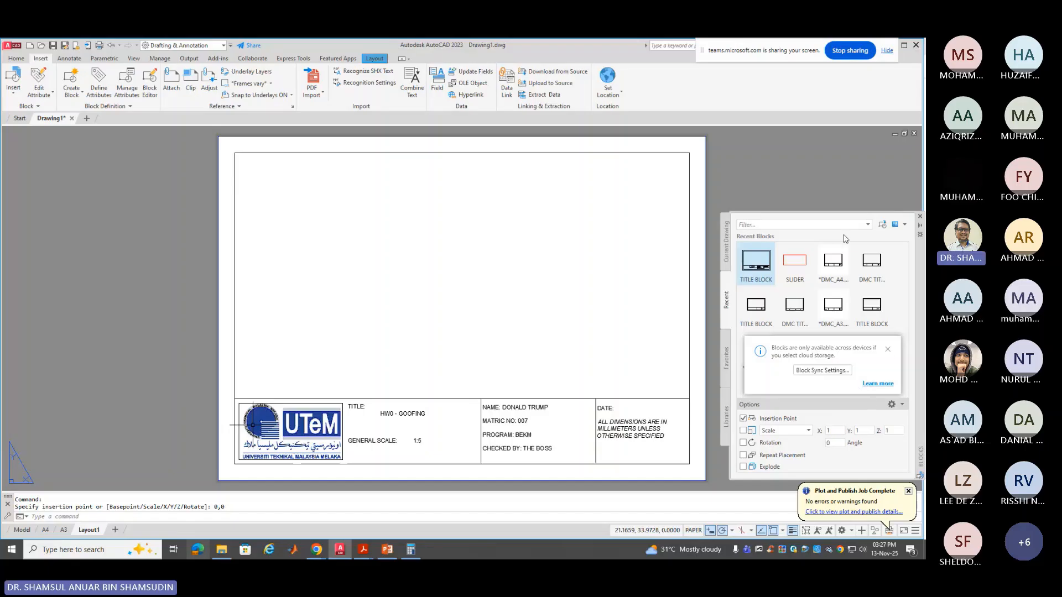
left_click(837, 185)
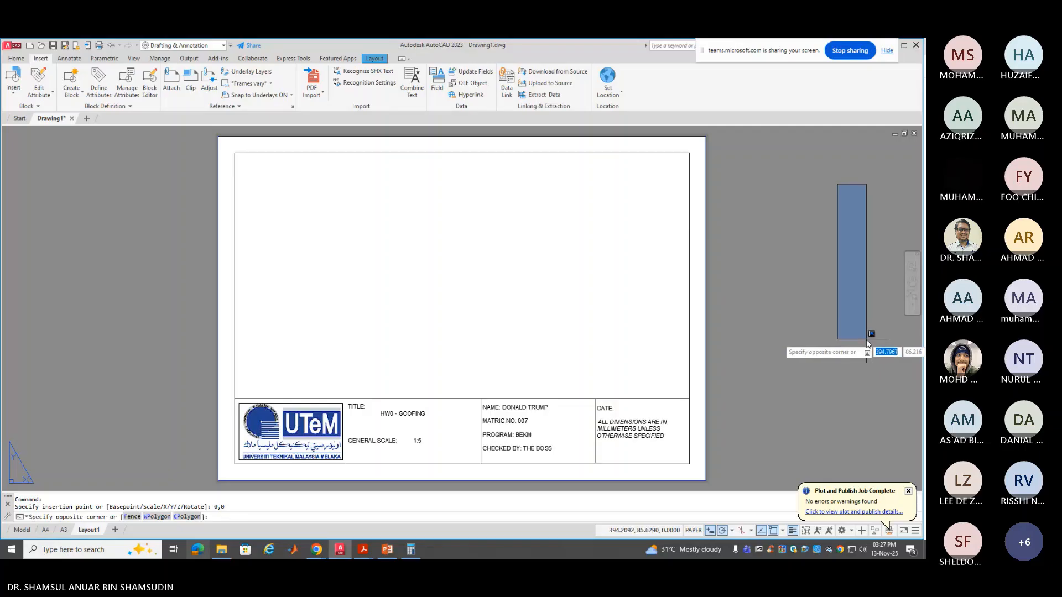
left_click(867, 350)
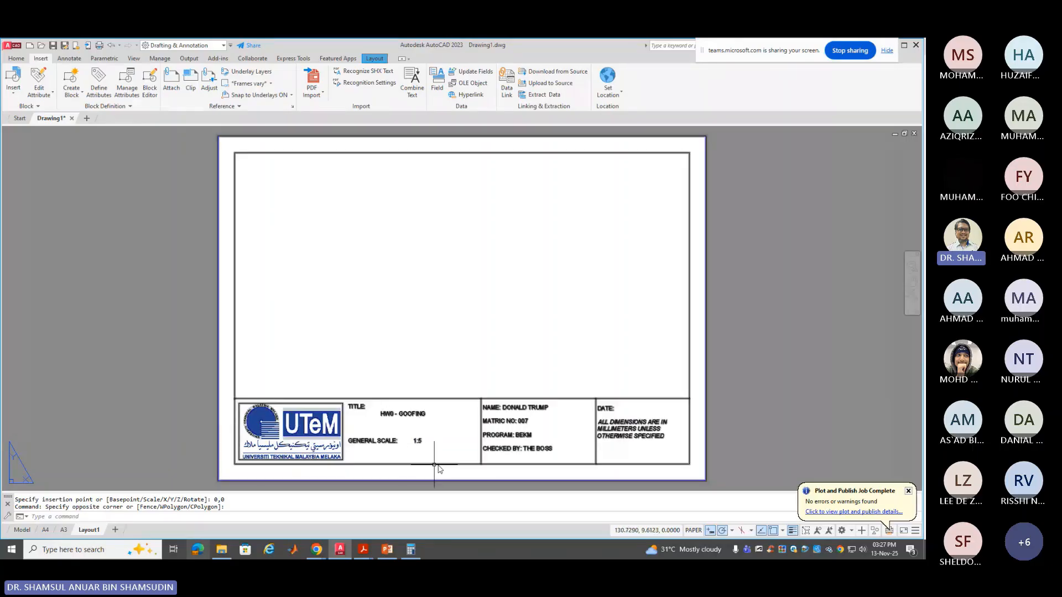
In the Block Editor, replace the student name after NAME: and save the title block
double_click(538, 409)
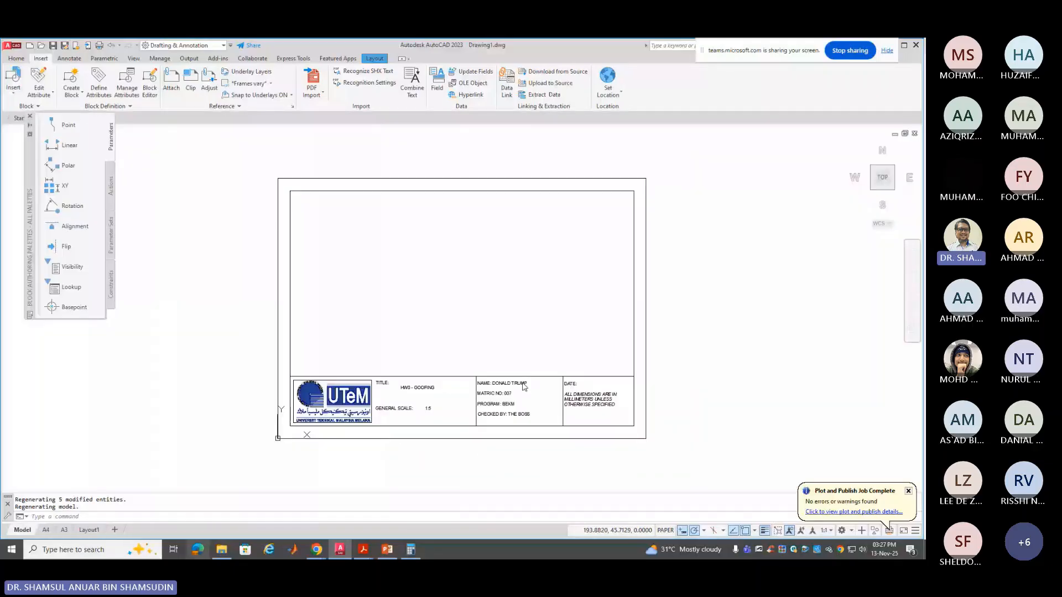
scroll(525, 396, "up", 4)
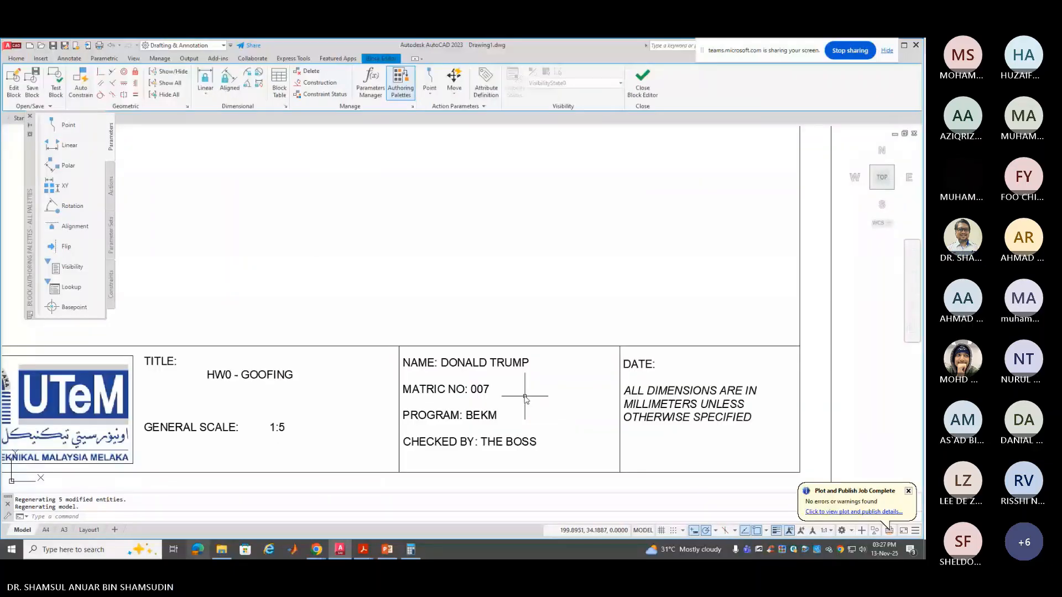
double_click(525, 397)
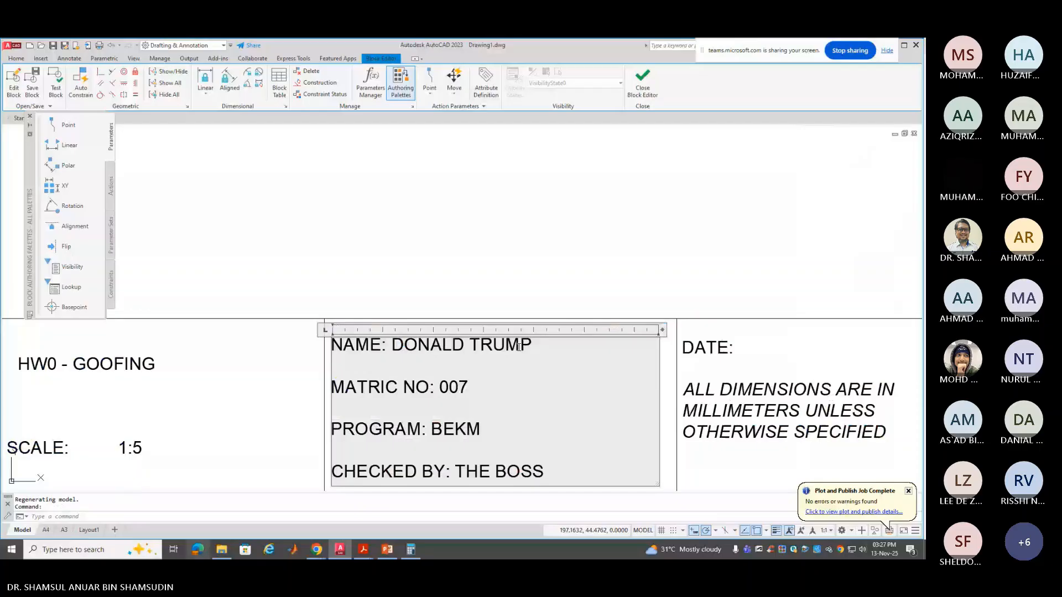
left_click_drag(534, 346, 390, 347)
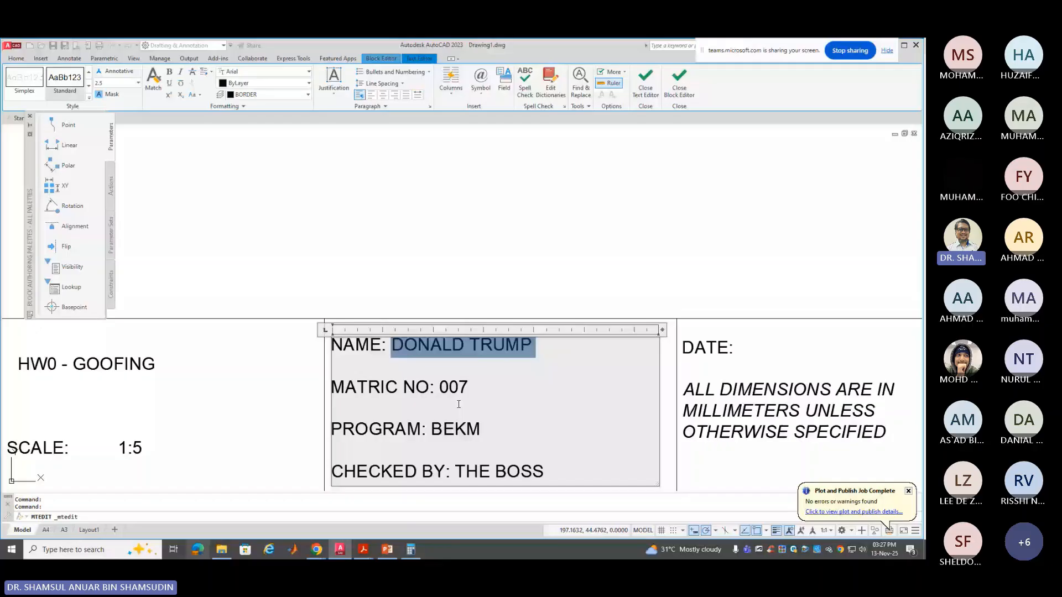
type("JO")
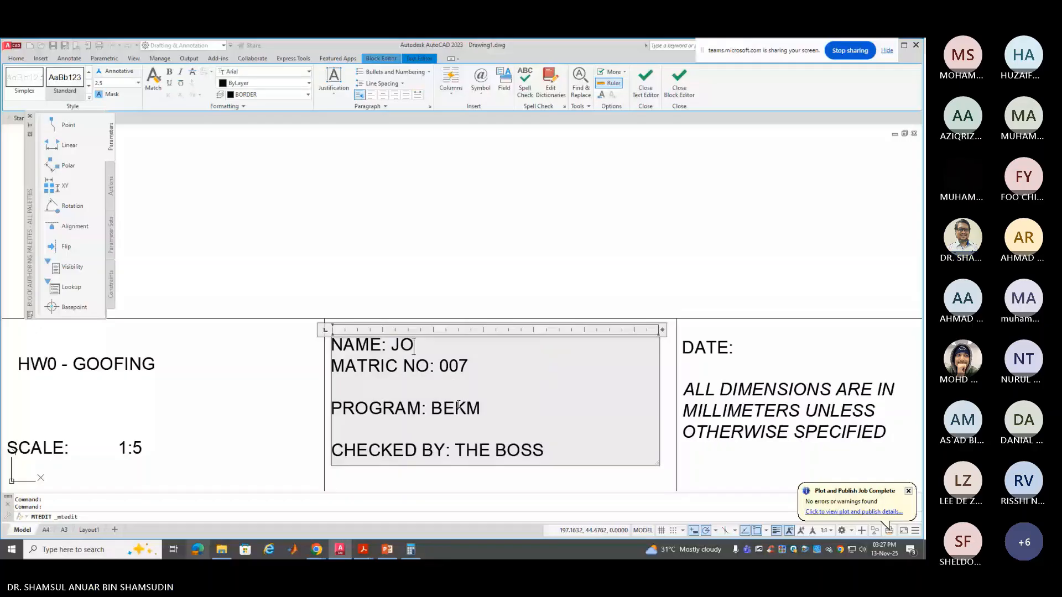
type("E BIDEN")
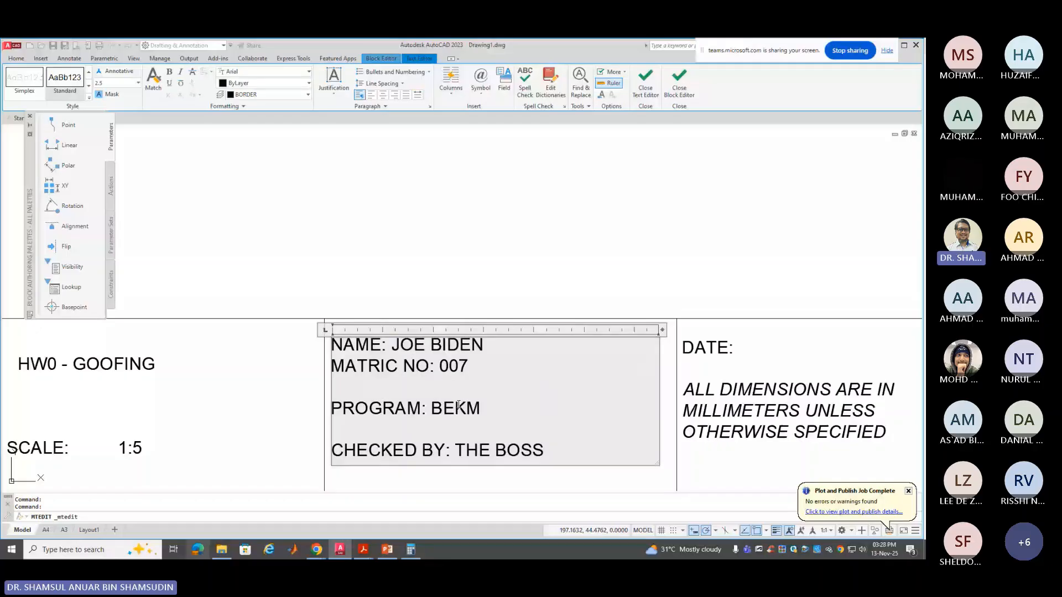
key("Return")
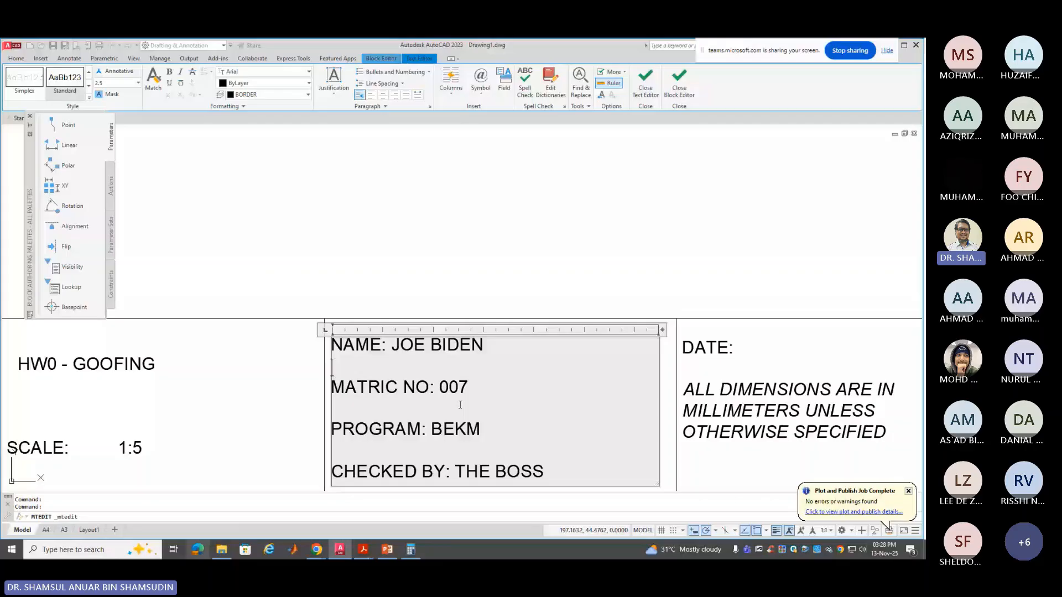
key("Escape")
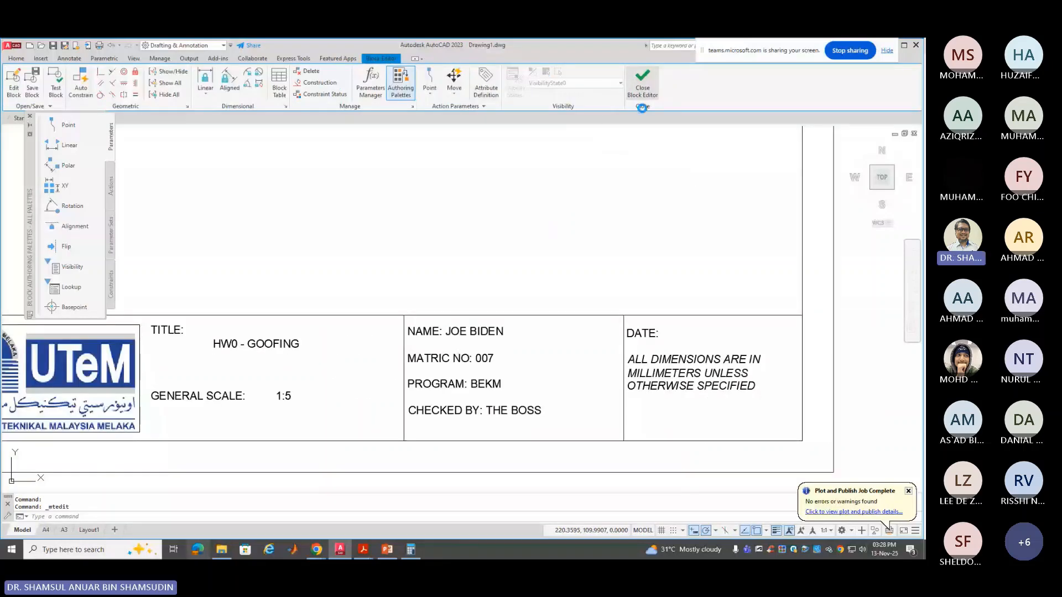
left_click(641, 105)
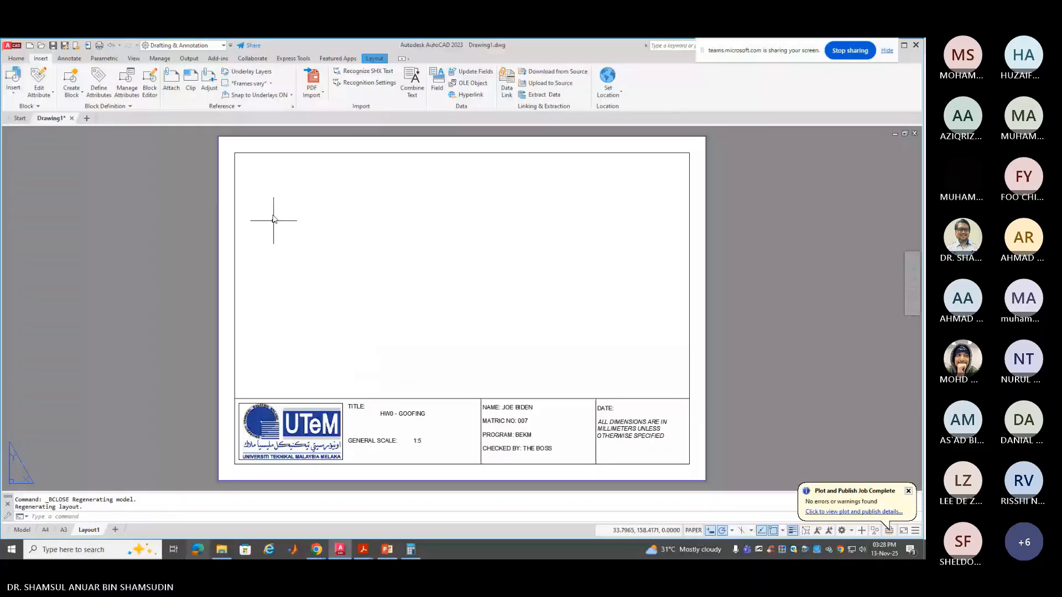
Create a rectangular viewport inside the border above the title block on Layout1
left_click(374, 58)
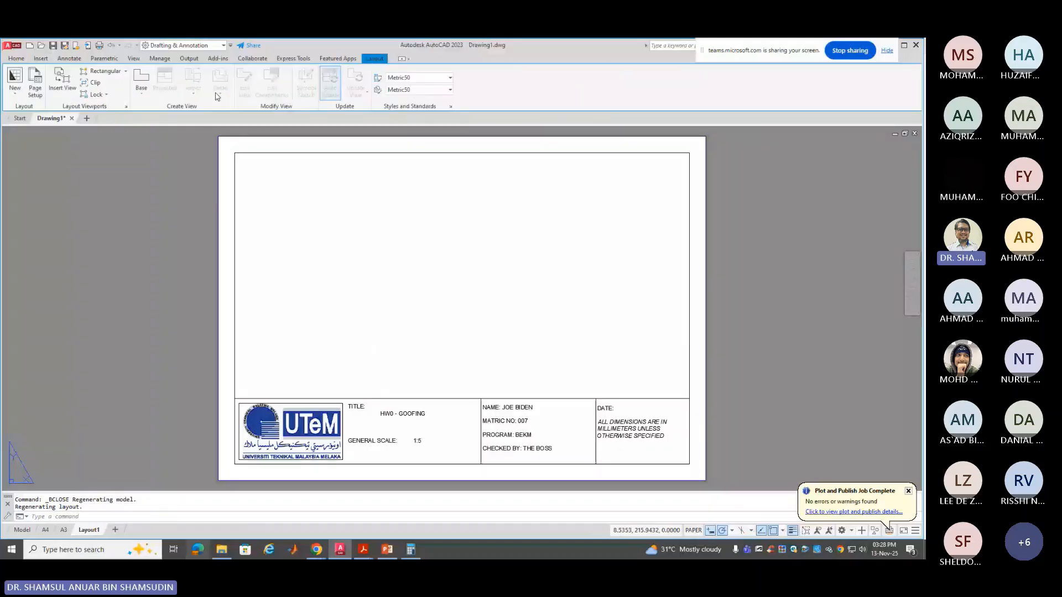
left_click(105, 76)
left_click(235, 153)
left_click(689, 399)
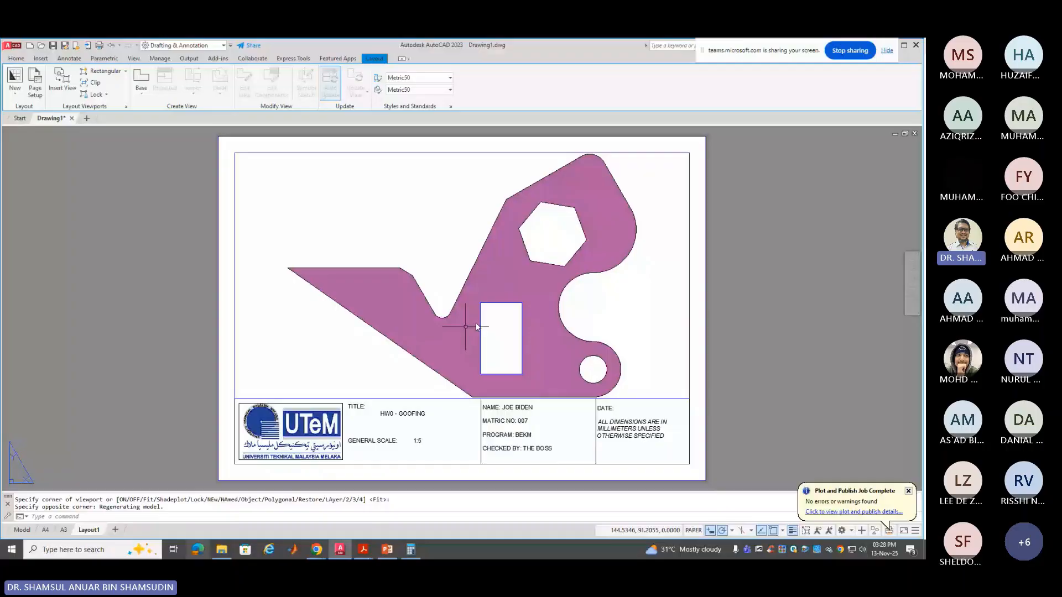
Activate the viewport's model space and set its scale to 1:5
left_click(628, 301)
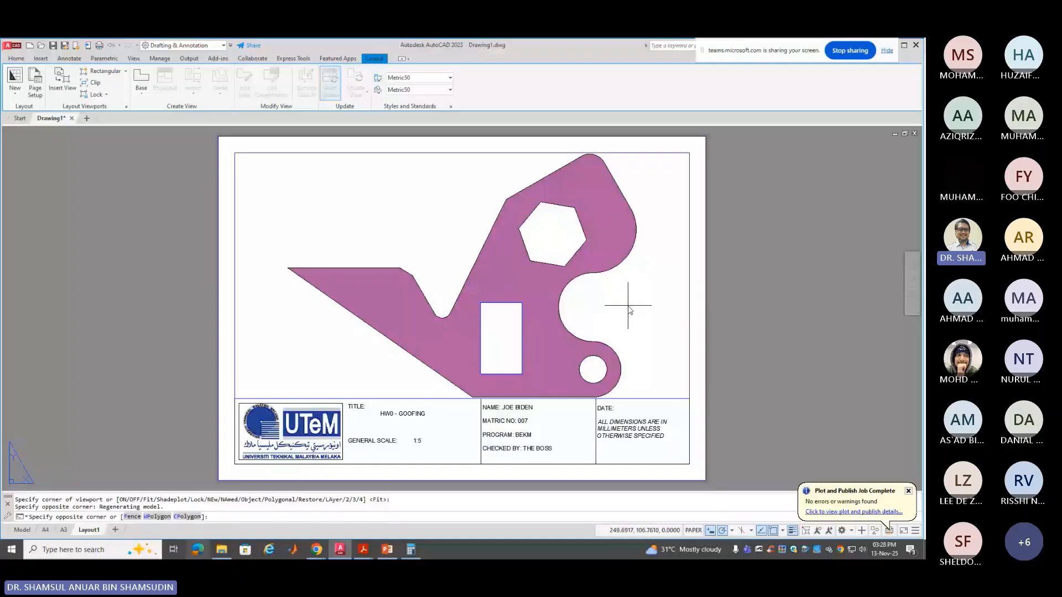
left_click(693, 530)
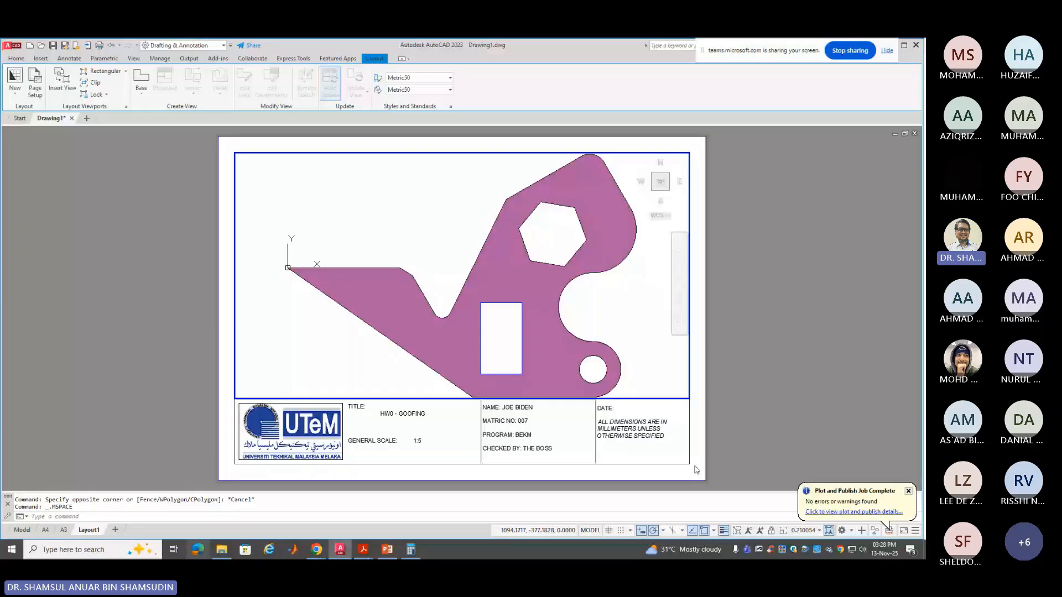
left_click(805, 531)
left_click(758, 363)
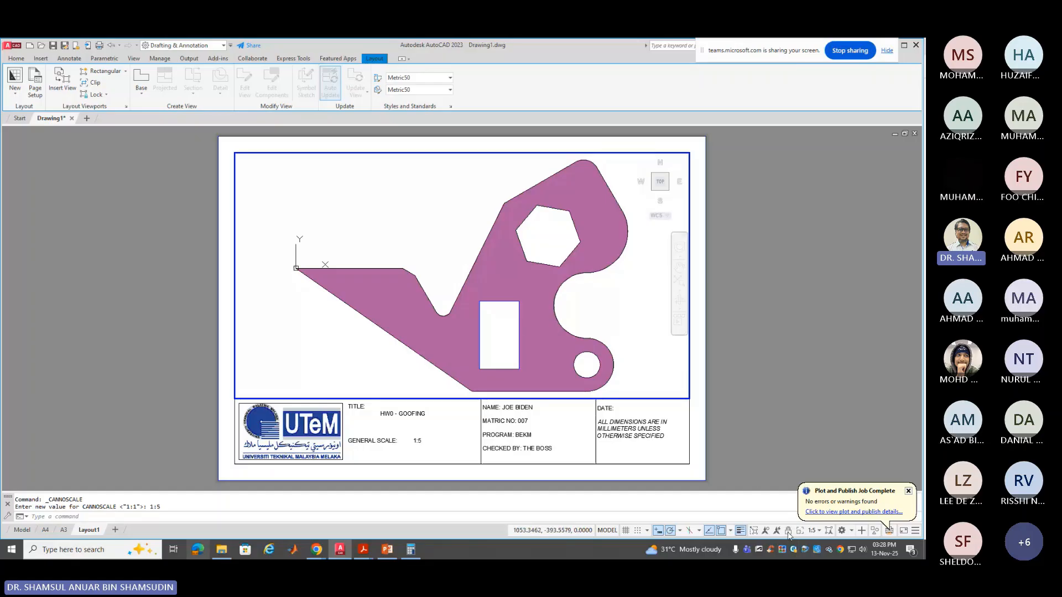
Set the viewport scale to 1:8, then open the Custom... scale list editor
left_click(815, 531)
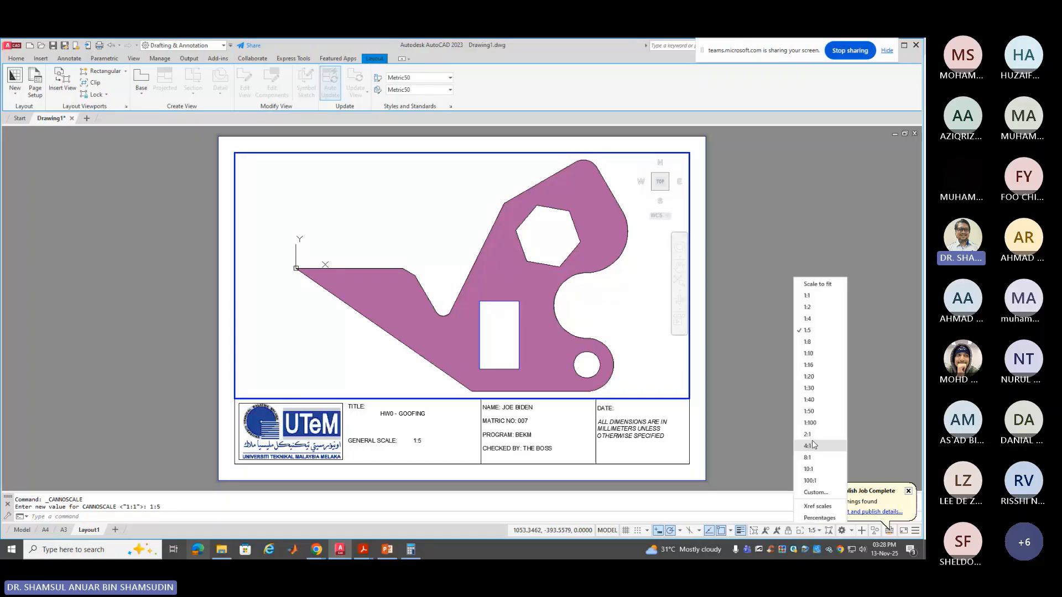
left_click(807, 342)
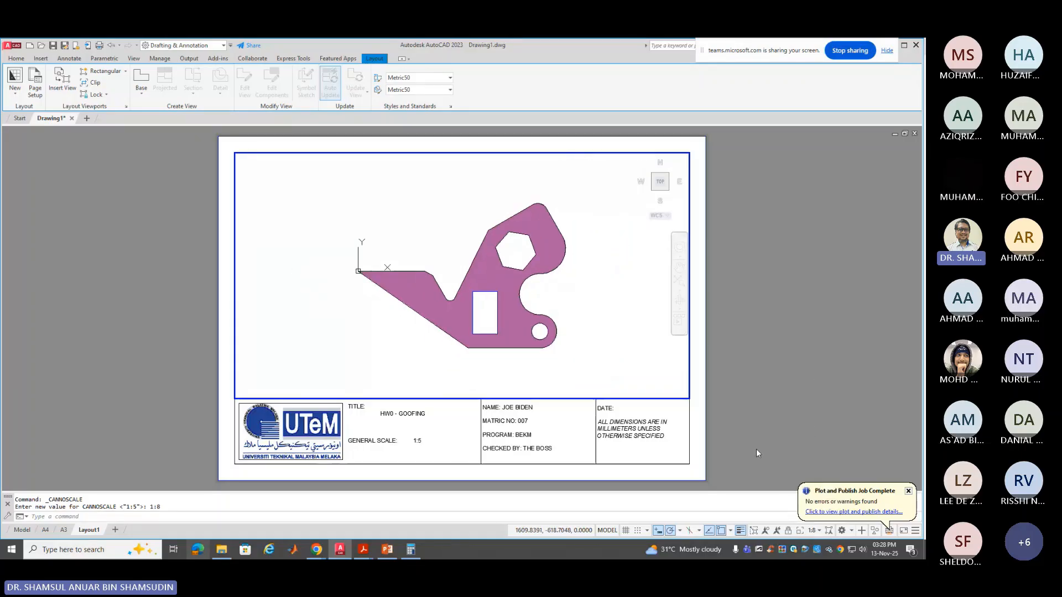
left_click(818, 530)
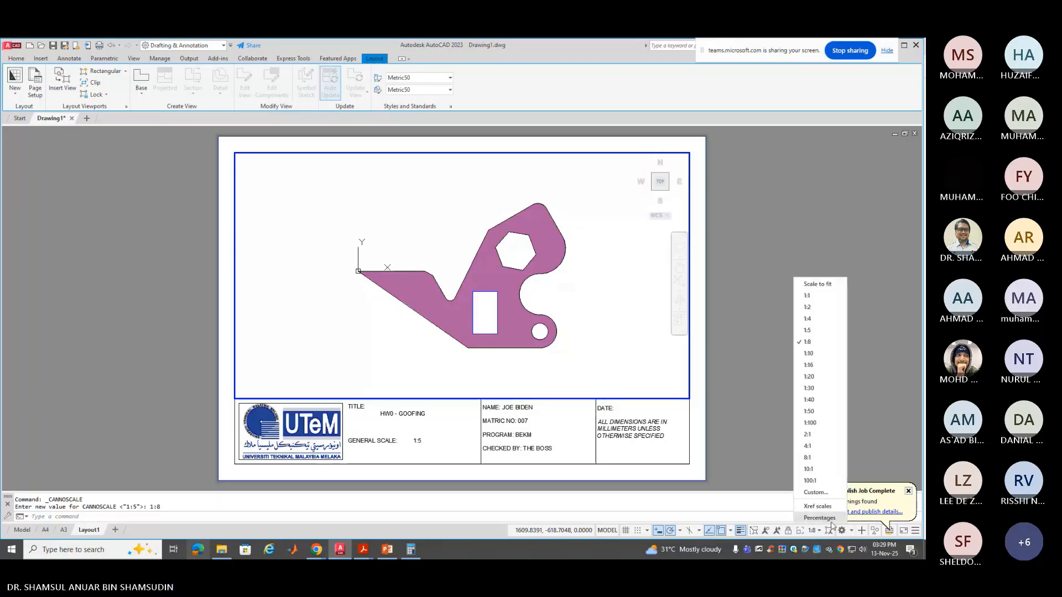
left_click(833, 493)
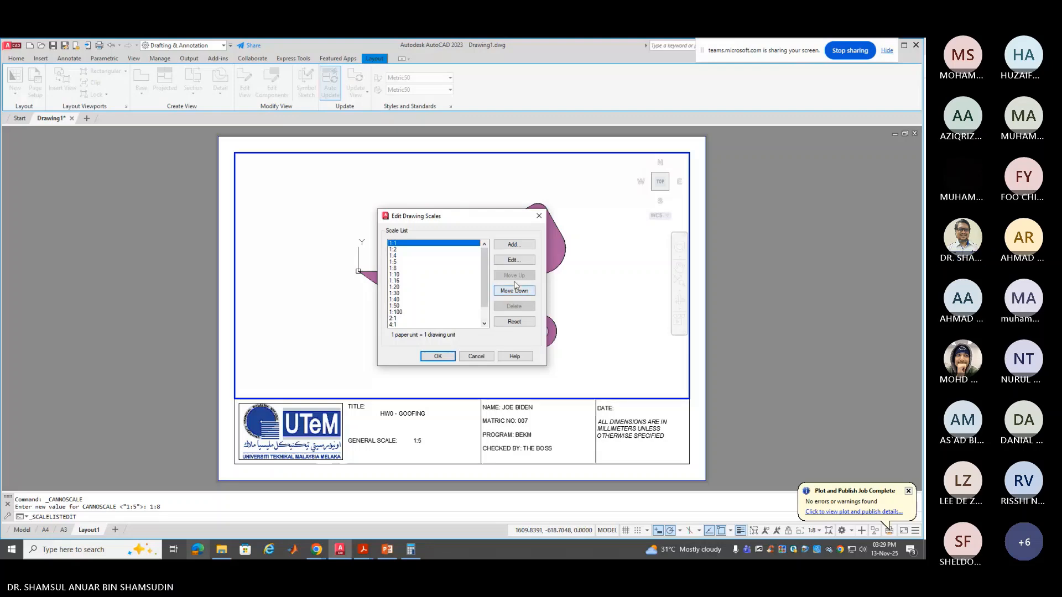
Add a new custom 1:6 scale with drawing units 6
left_click(522, 245)
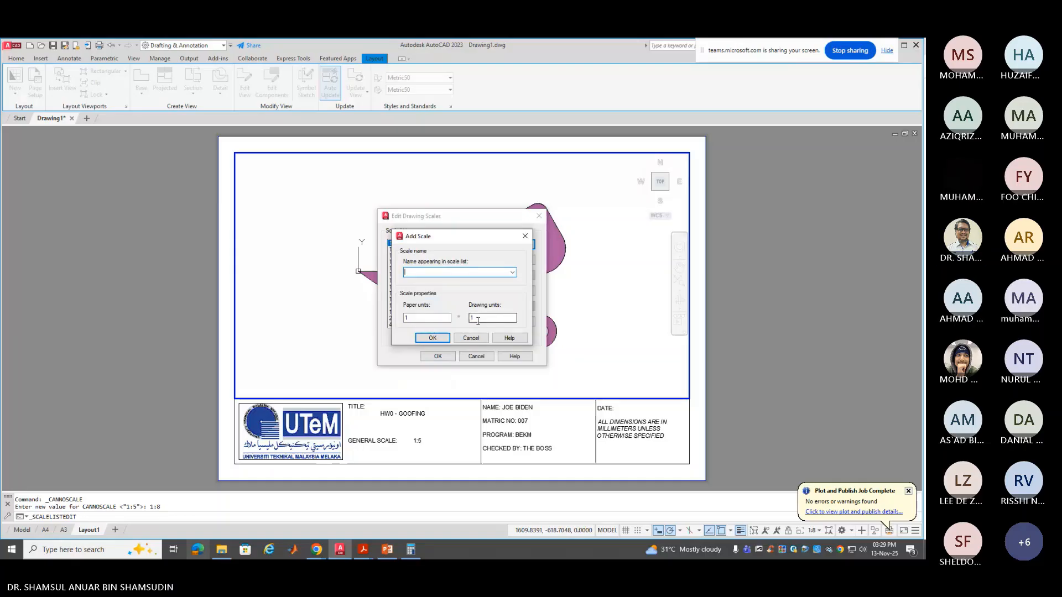
type("1:6")
double_click(478, 318)
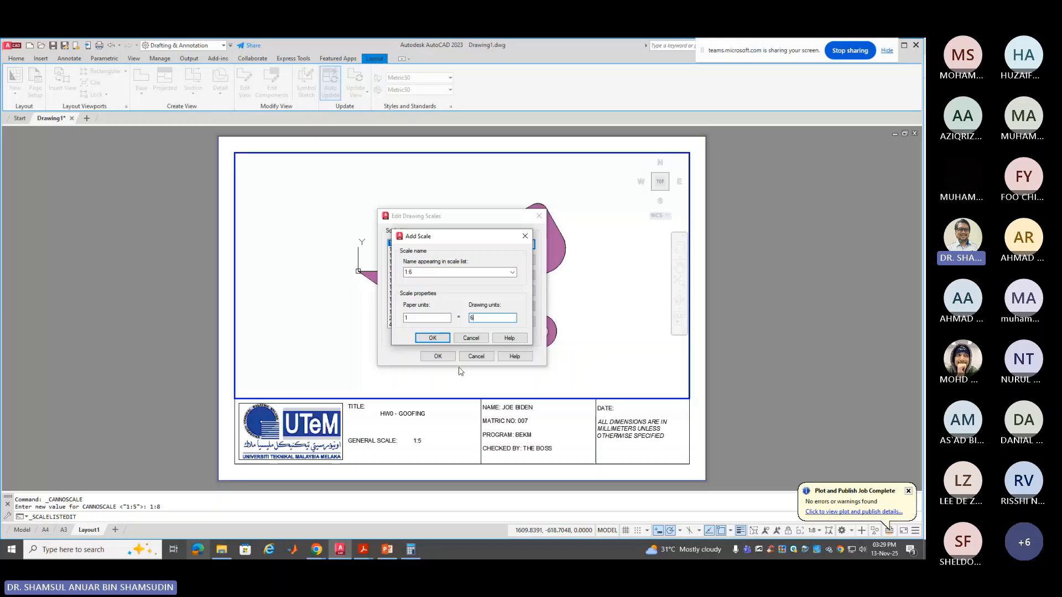
left_click(443, 339)
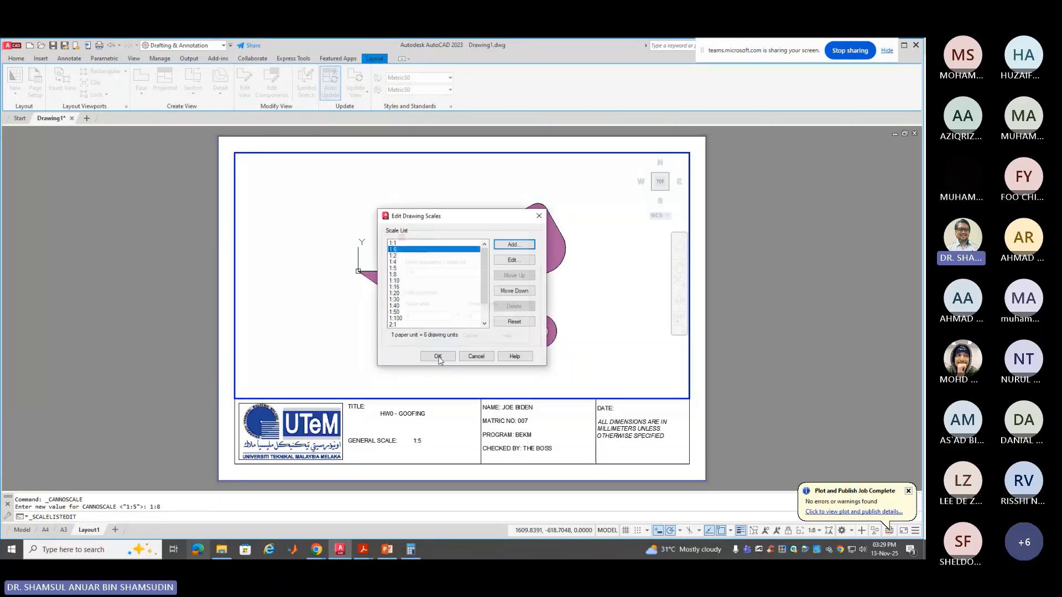
Reorder the 1:6 scale to sit between 1:5 and 1:8, then apply the list changes
left_click(528, 293)
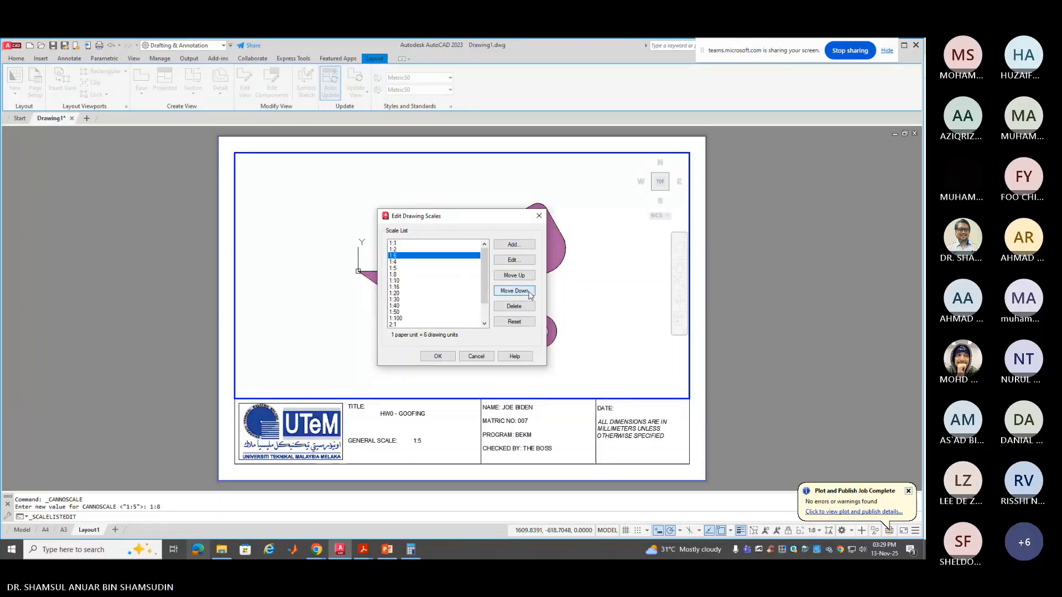
left_click(528, 294)
left_click(529, 294)
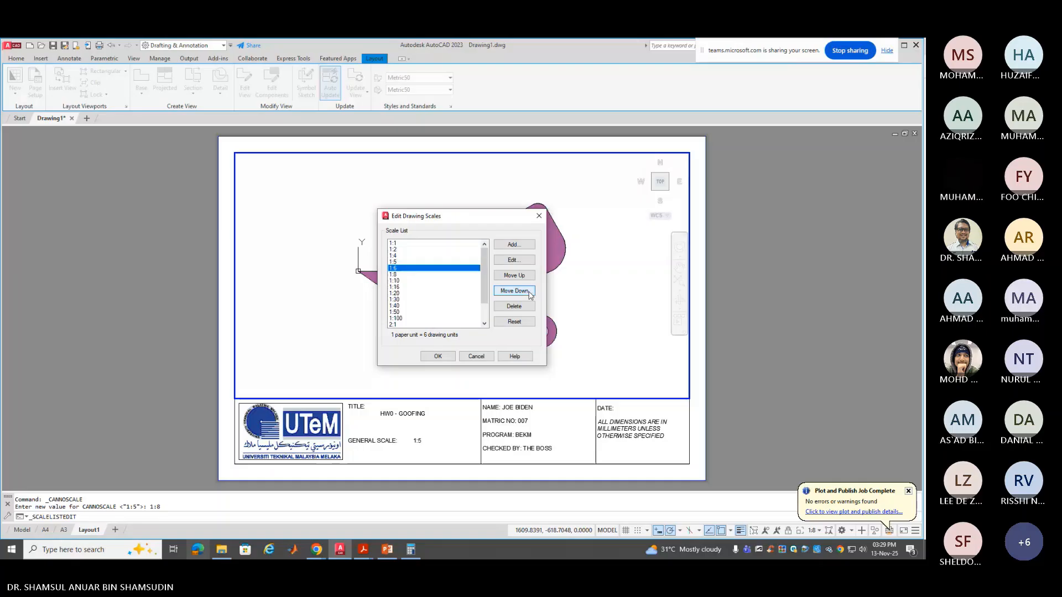
left_click(528, 294)
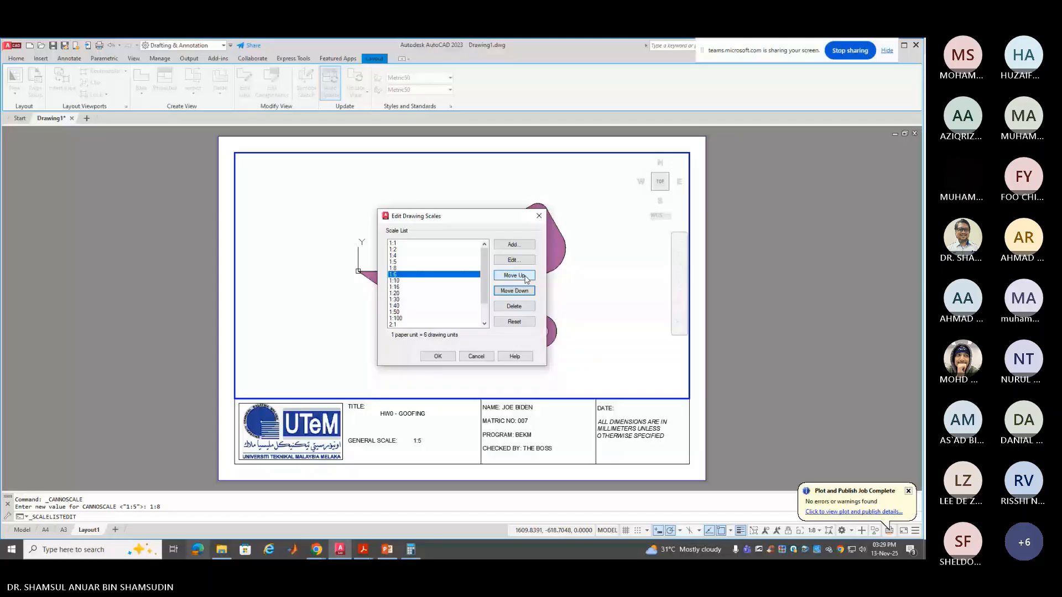
left_click(526, 276)
left_click(446, 357)
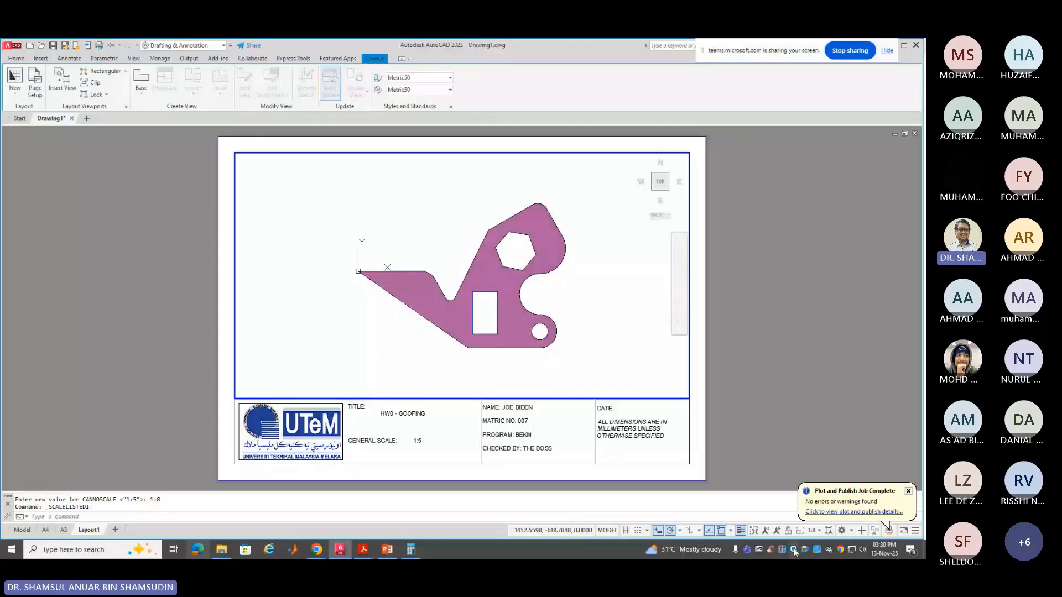
Set the Layout1 viewport to the new 1:6 scale and return to paper space
left_click(820, 532)
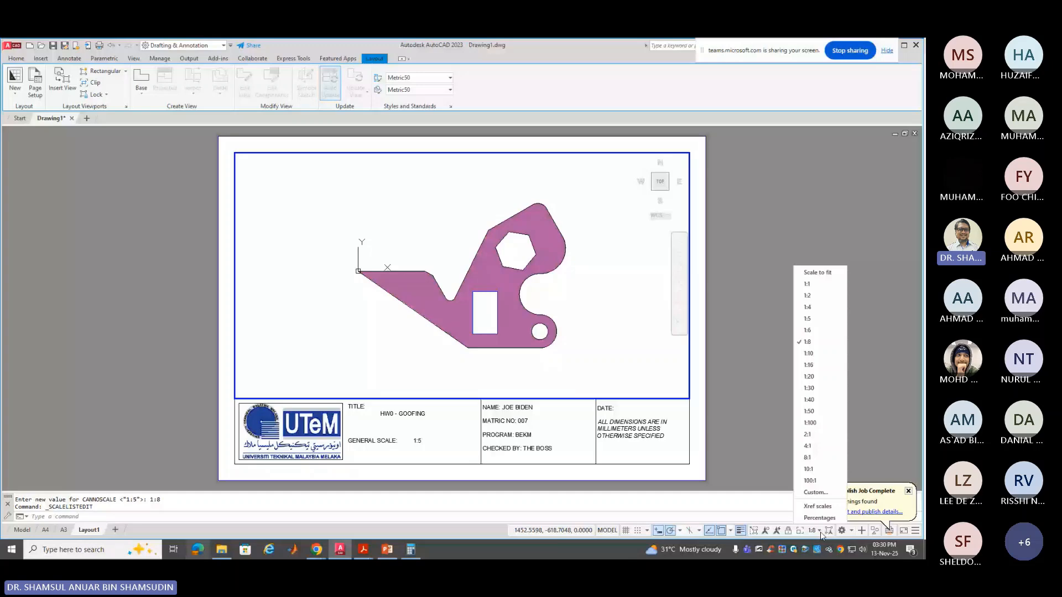
left_click(807, 330)
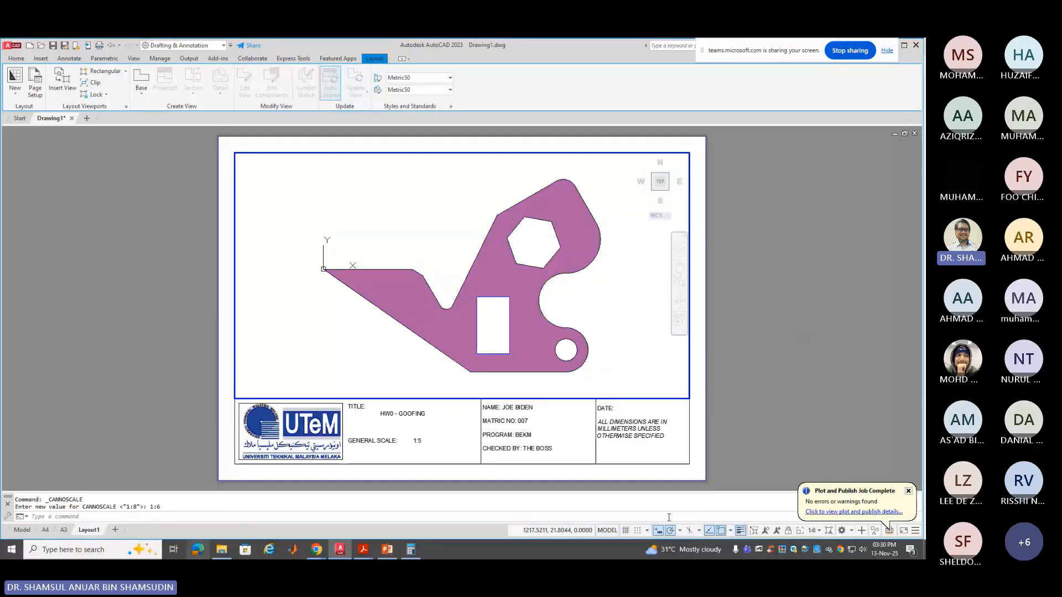
left_click(607, 530)
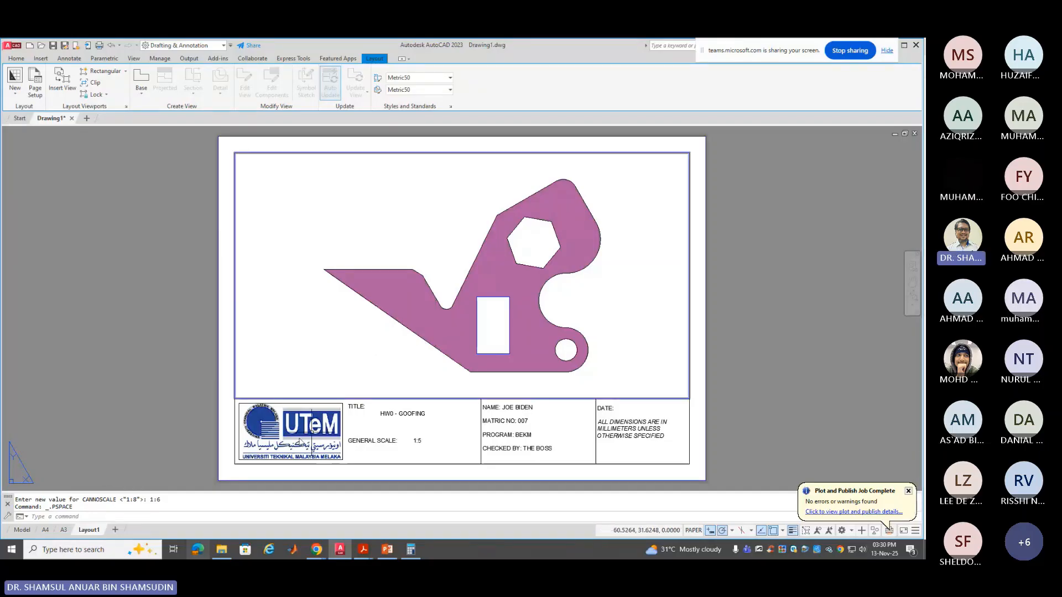
Switch to the A4 layout, check the Model tab, then activate the A4 viewport
left_click(46, 529)
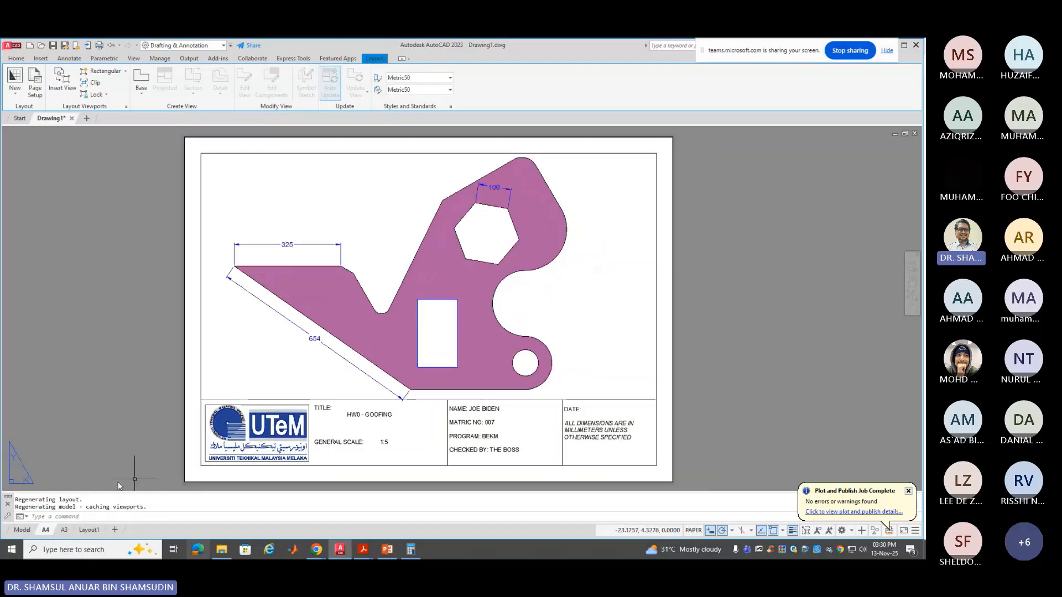
left_click(22, 530)
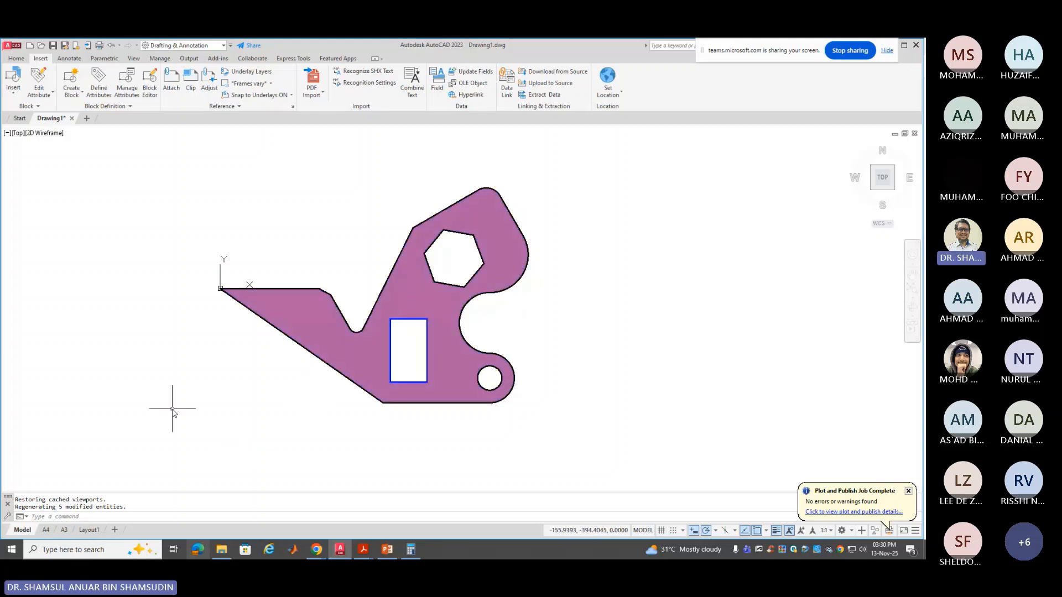
left_click(46, 529)
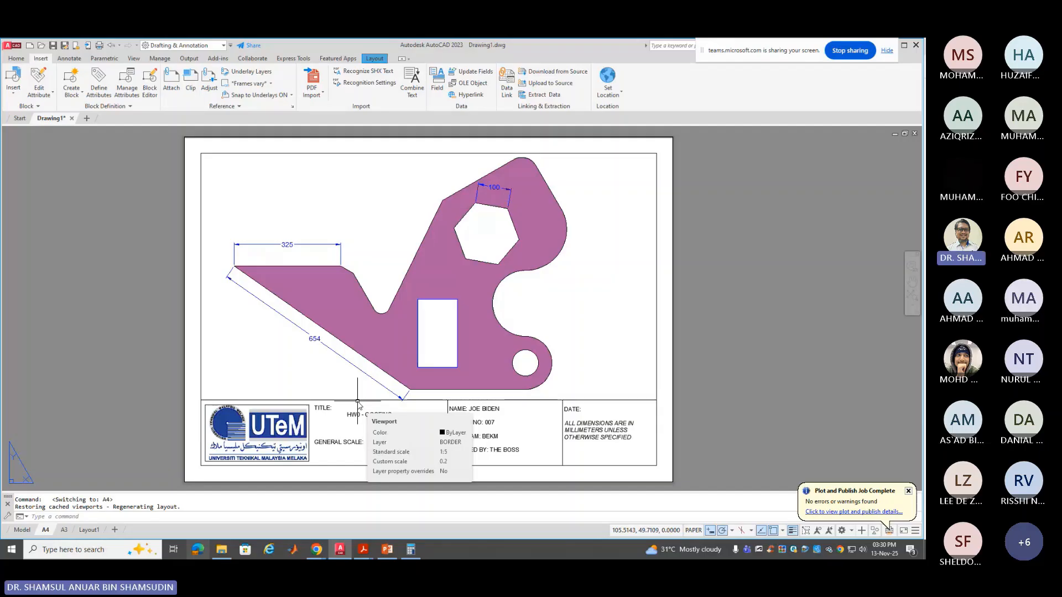
double_click(572, 287)
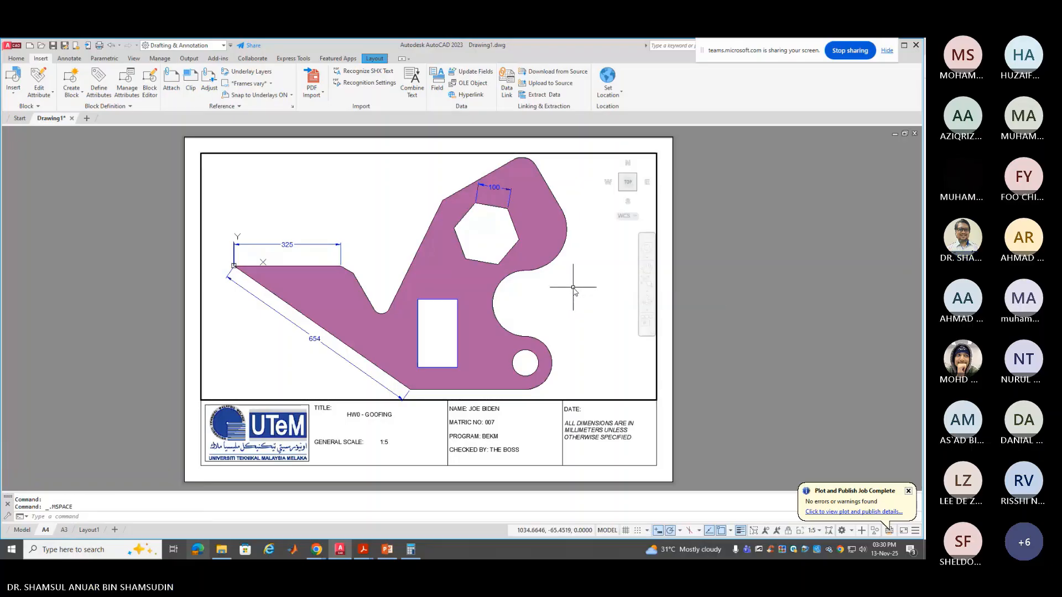
Set the A4 viewport scale to 1:6 and return to paper space
left_click(817, 531)
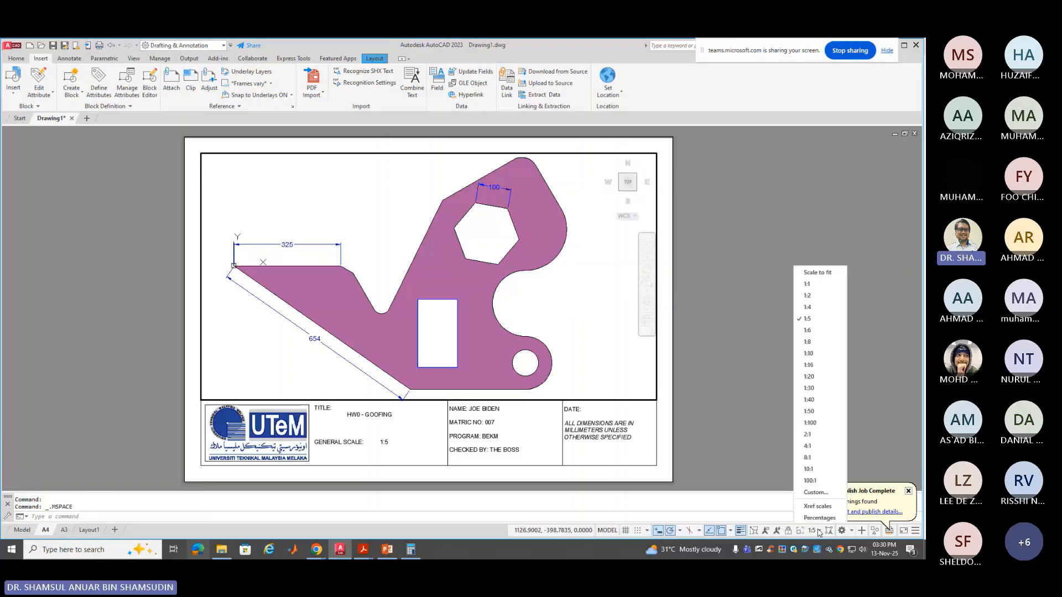
left_click(838, 330)
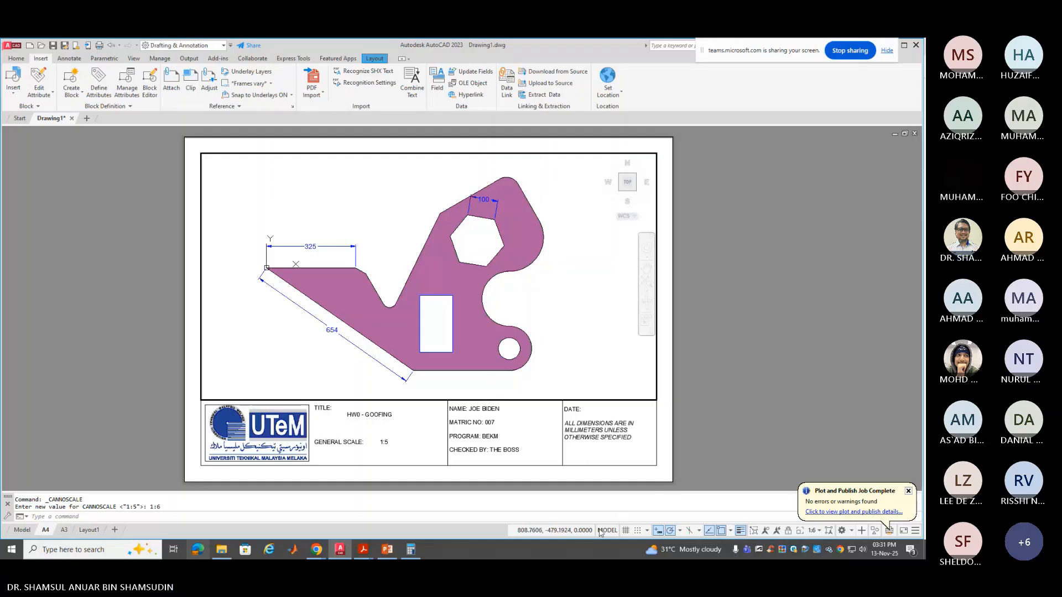
double_click(694, 476)
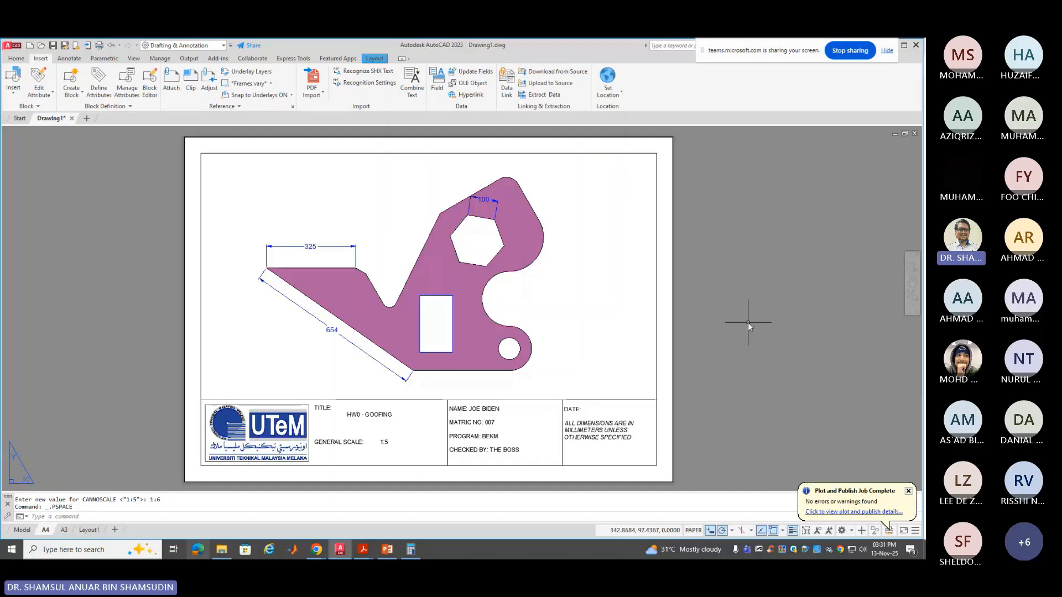
Move the 100 dimension above the bracket's top edge, lengthening its extension lines
left_click(493, 200)
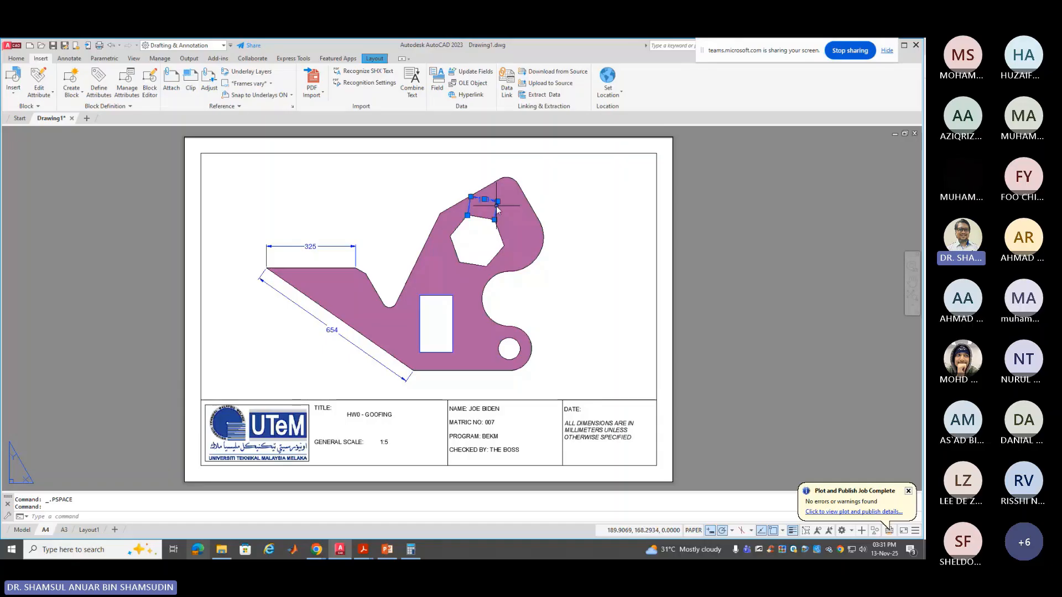
left_click(484, 200)
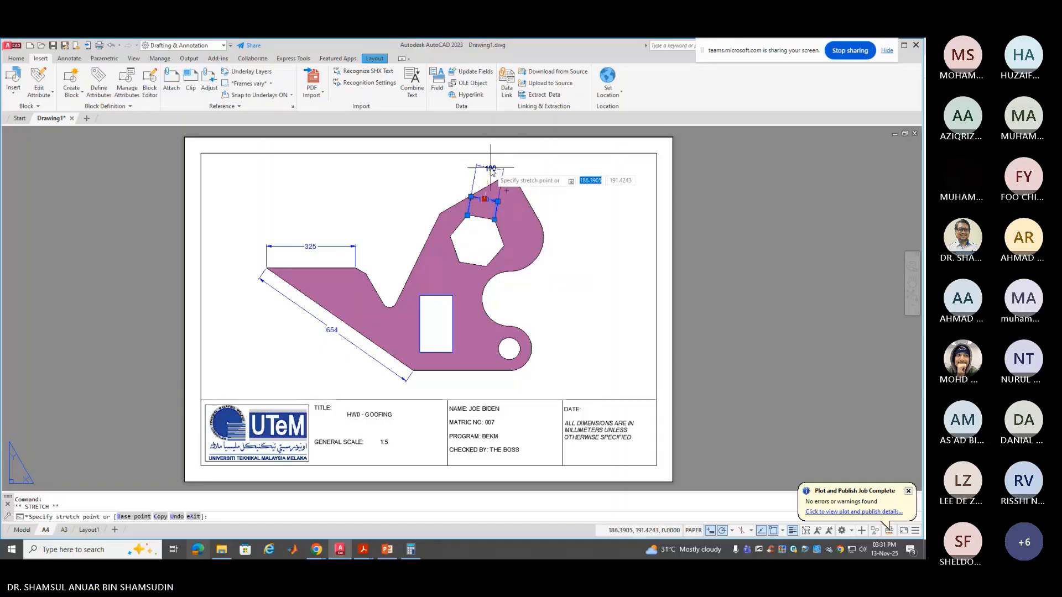
key("Escape")
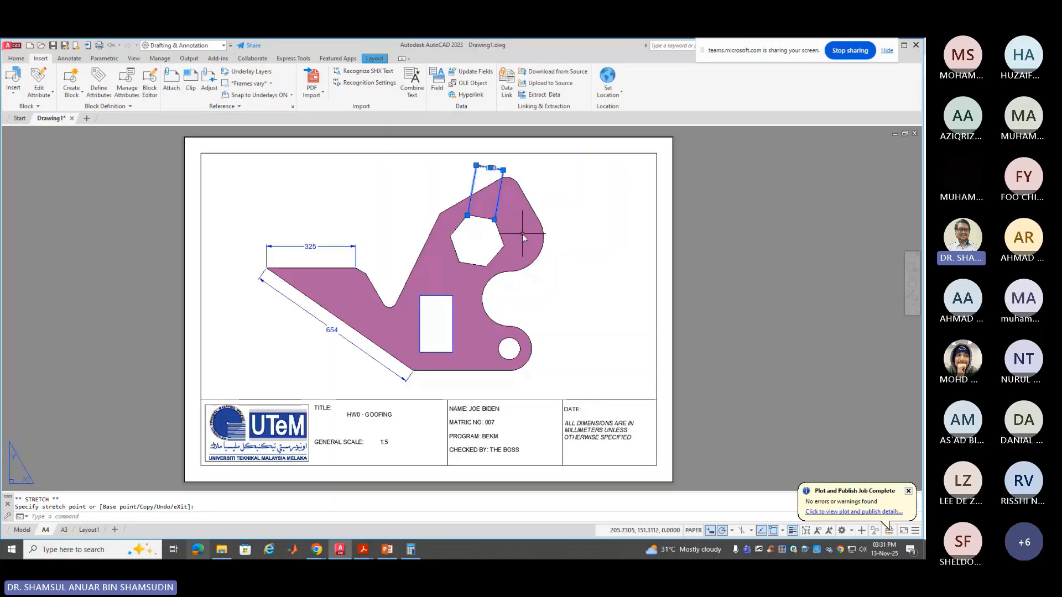
key("Escape")
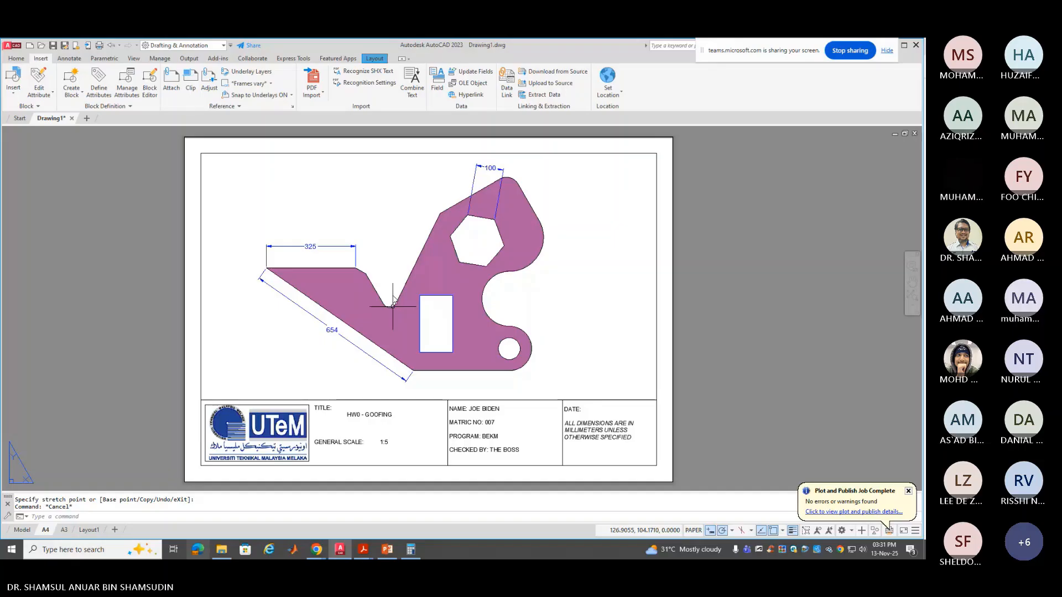
left_click(69, 59)
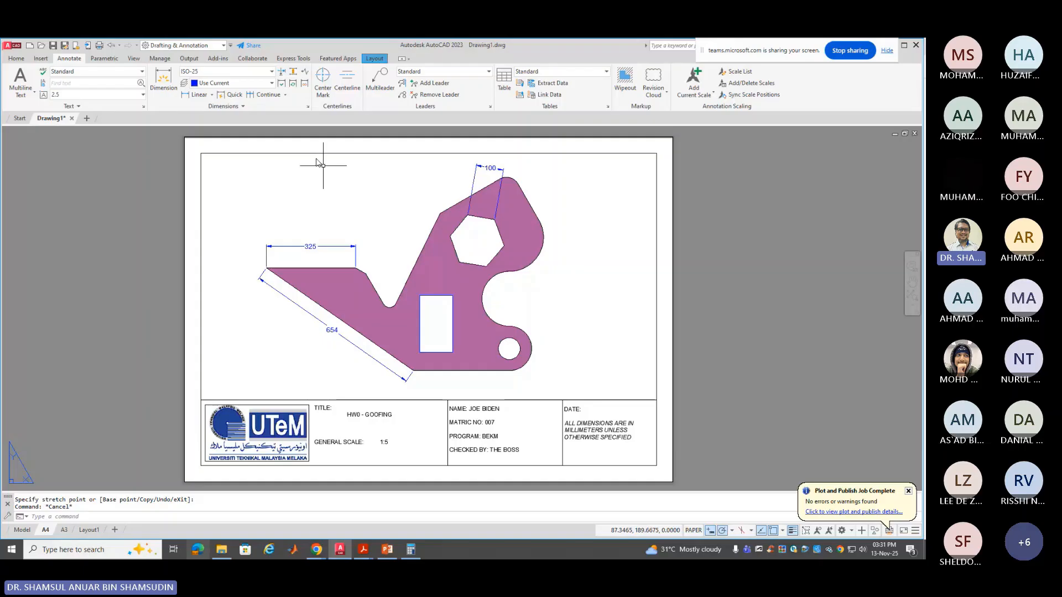
Add an Ø80 diameter dimension to the small hole
left_click(212, 95)
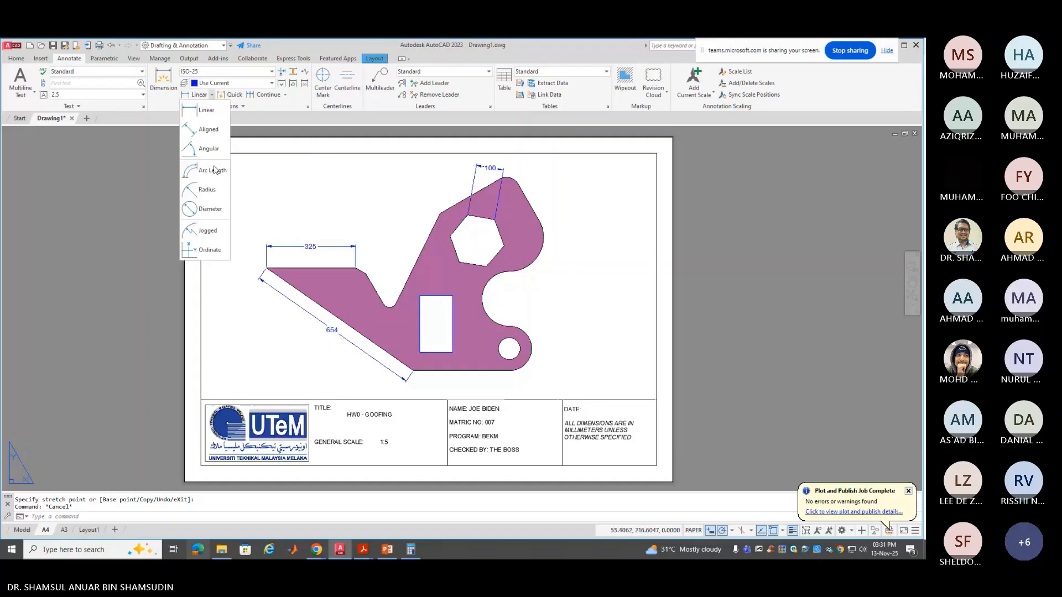
left_click(219, 208)
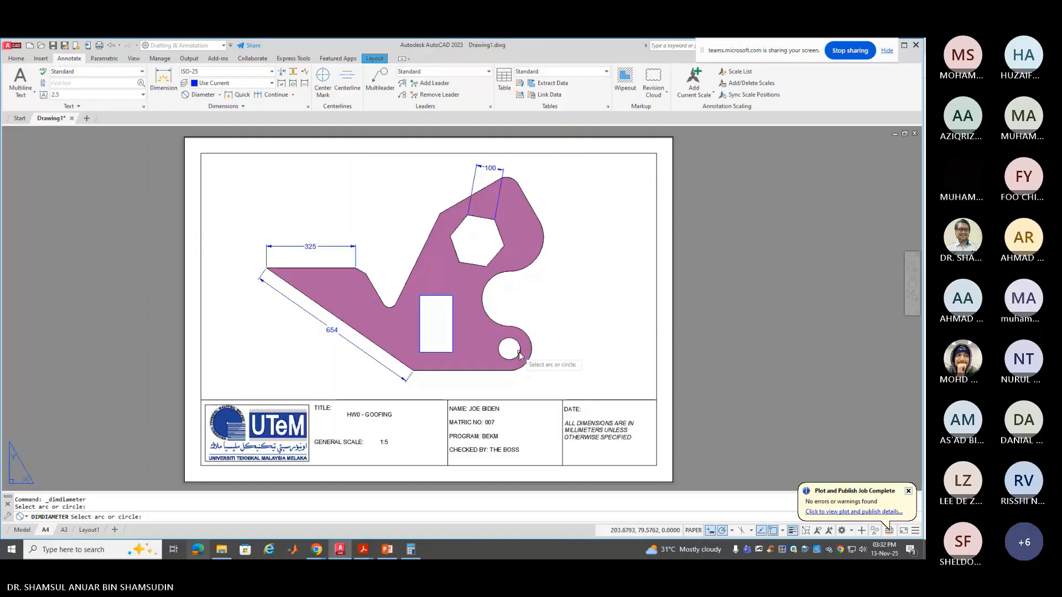
left_click(518, 353)
left_click(537, 379)
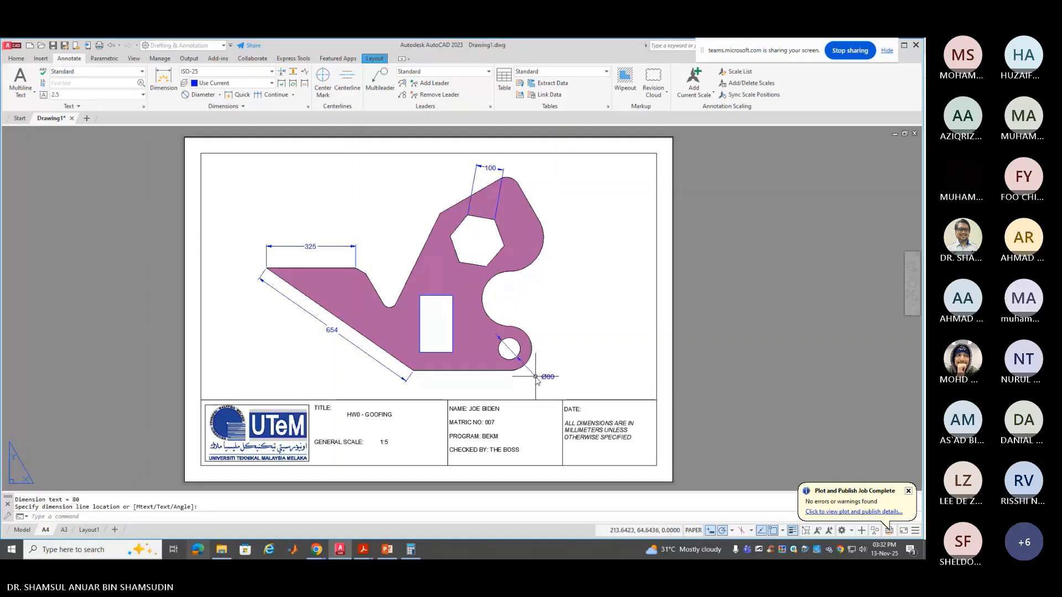
Add radius dimensions R80.88 on the outer arc and R100 on the concave arc
left_click(220, 95)
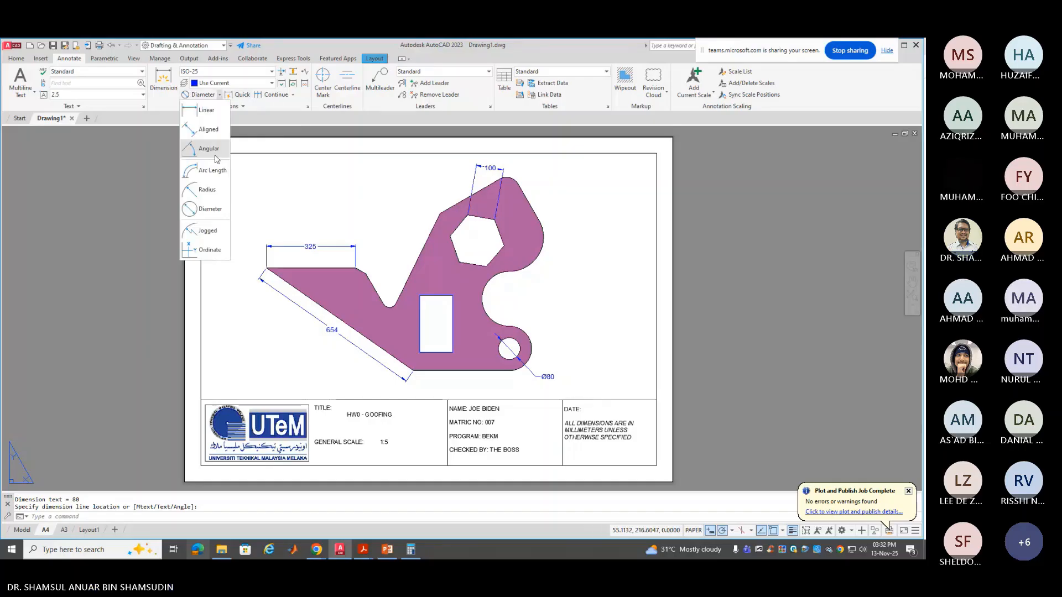
left_click(215, 186)
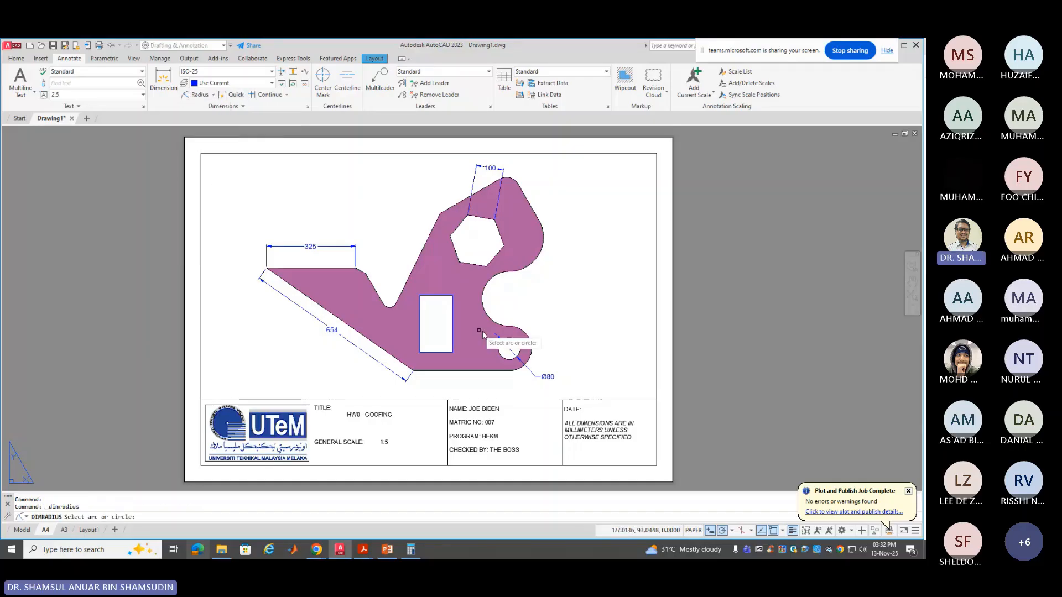
left_click(521, 331)
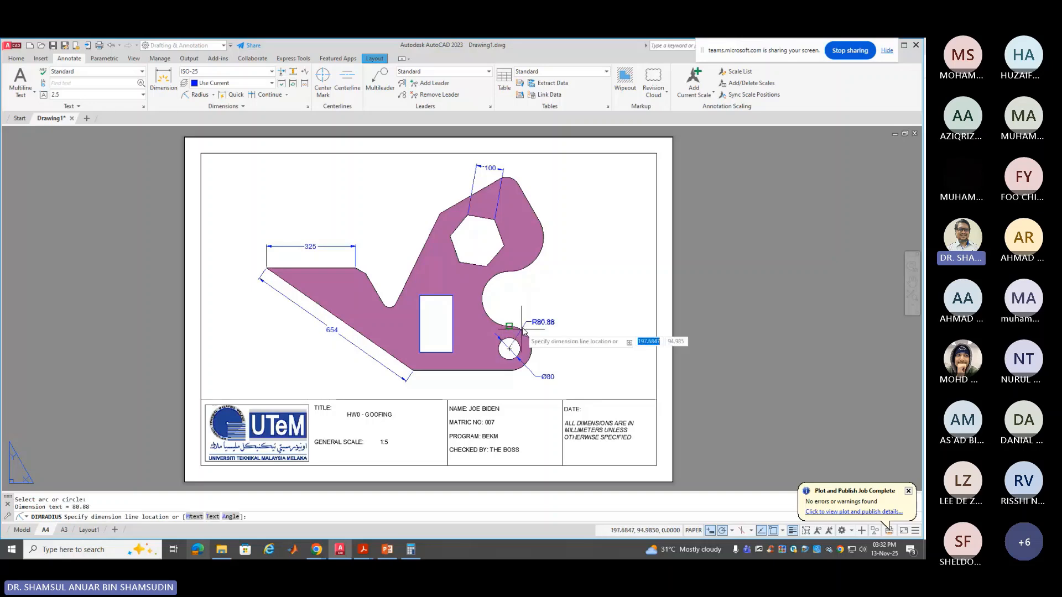
left_click(541, 327)
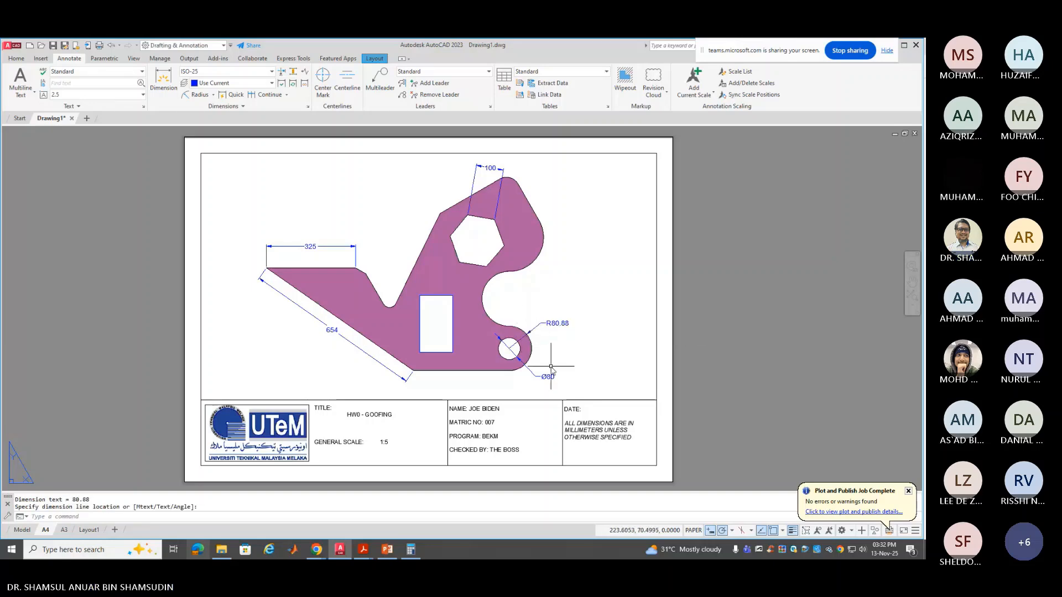
key("Return")
left_click(484, 297)
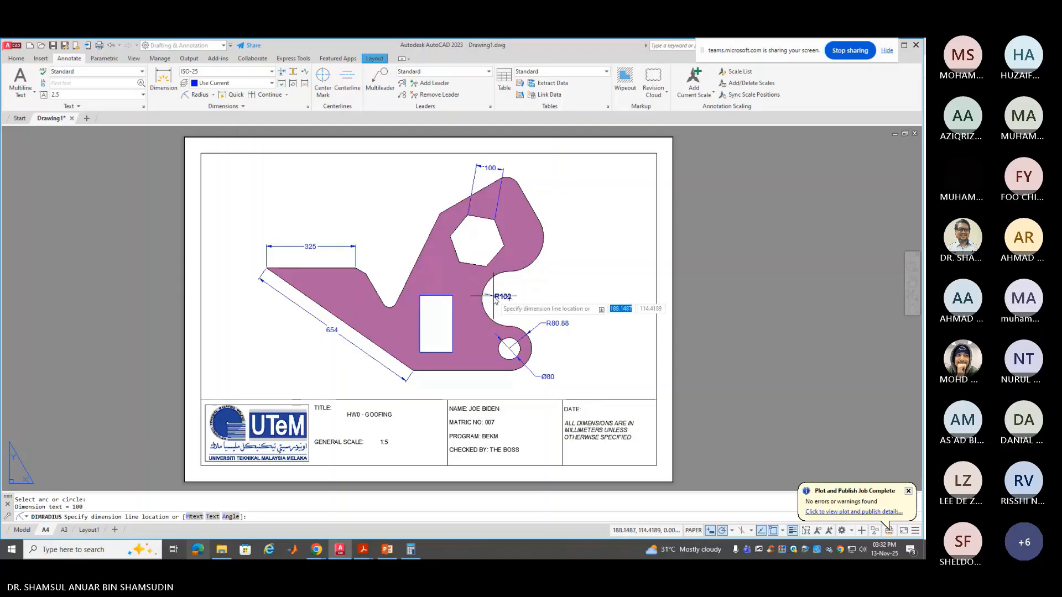
left_click(502, 307)
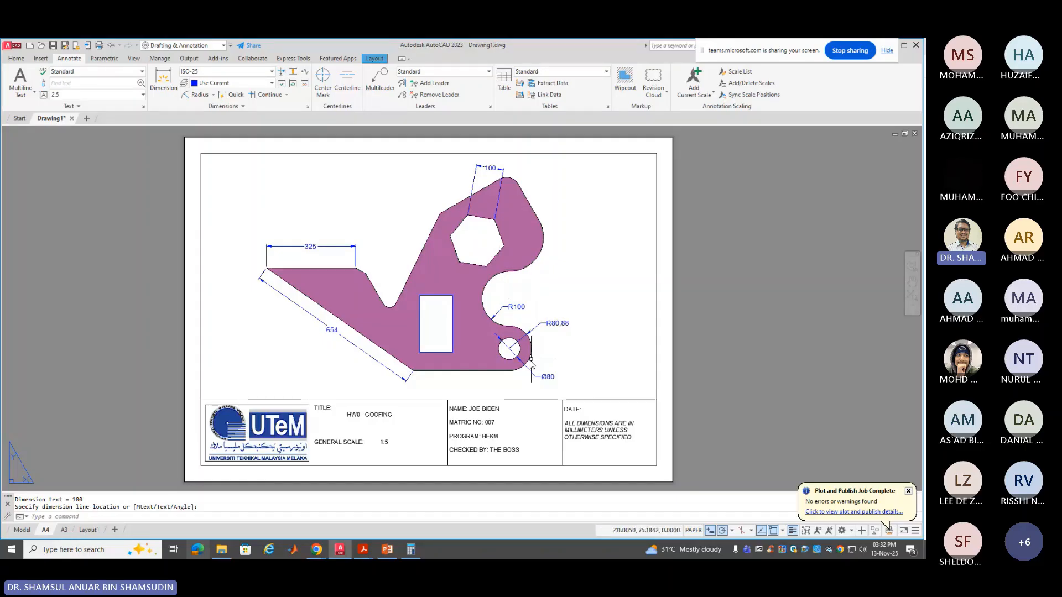
Place an R125 radius dimension on the large upper-right arc
left_click(192, 98)
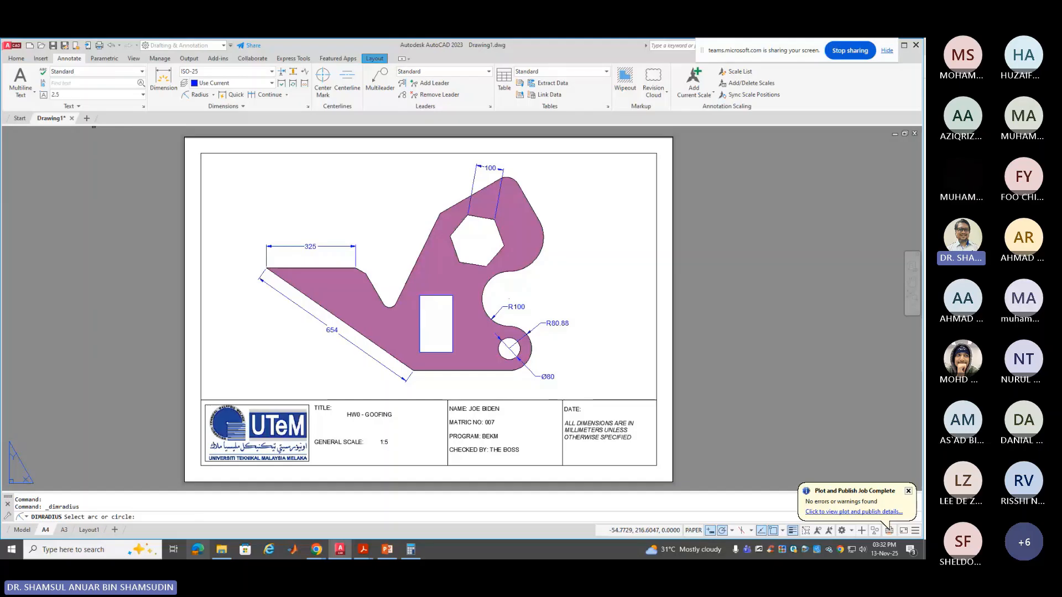
left_click(542, 248)
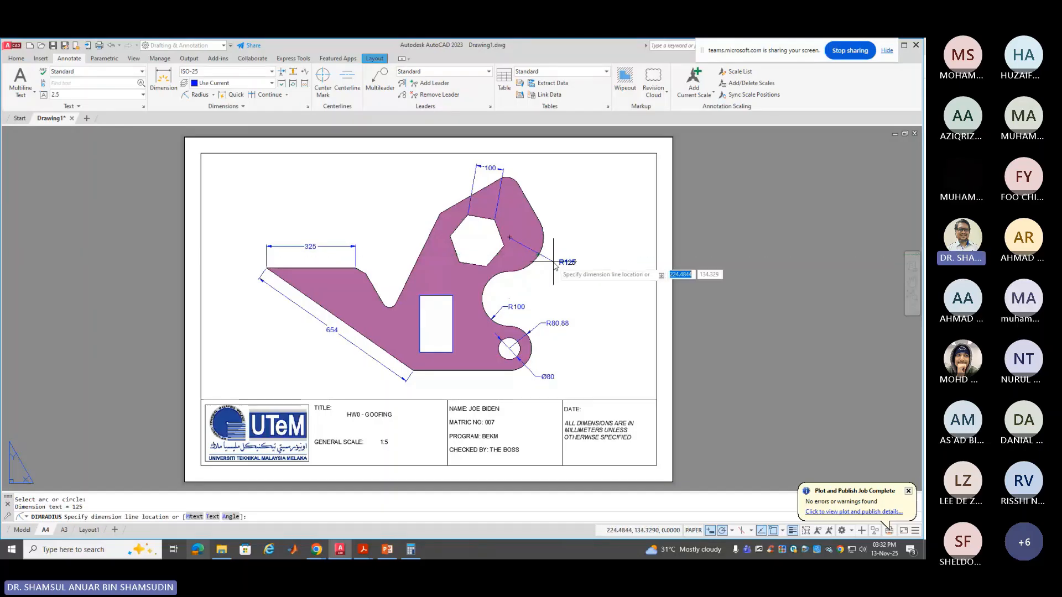
left_click(554, 264)
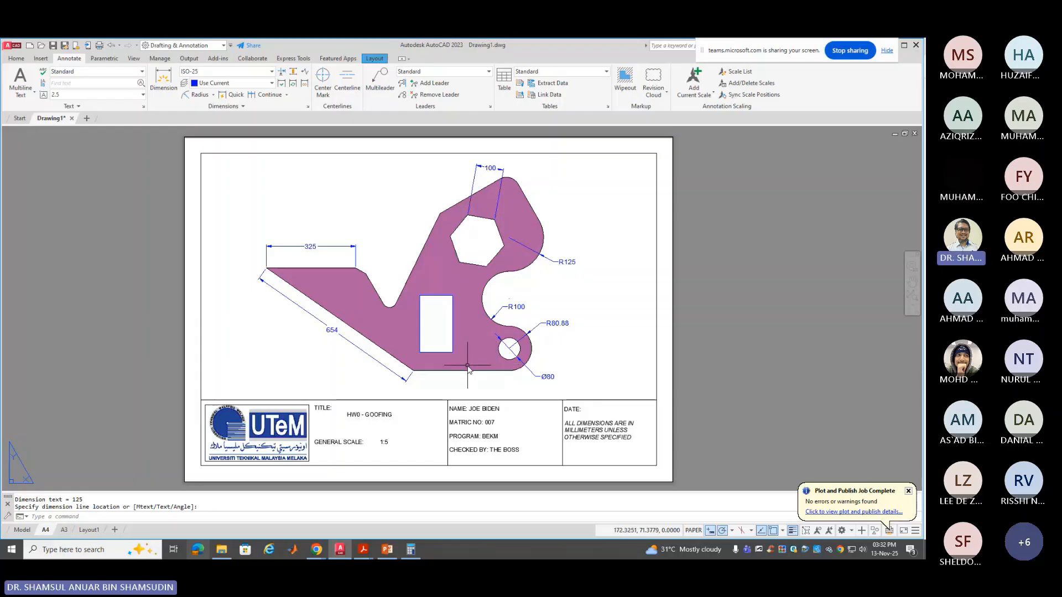
Start a radius dimension on the small circle, then cancel it
left_click(196, 94)
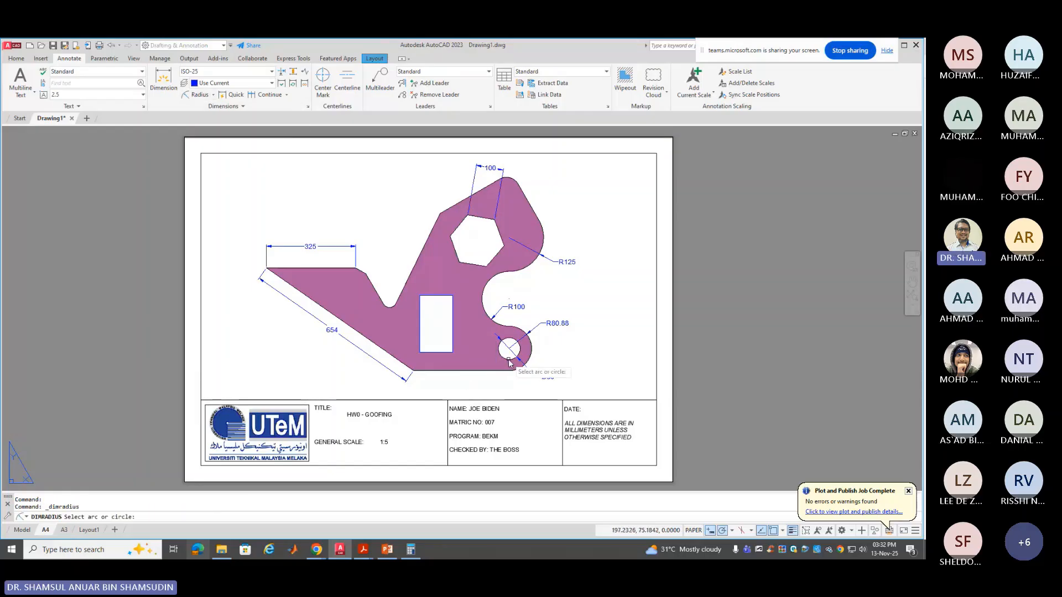
left_click(519, 347)
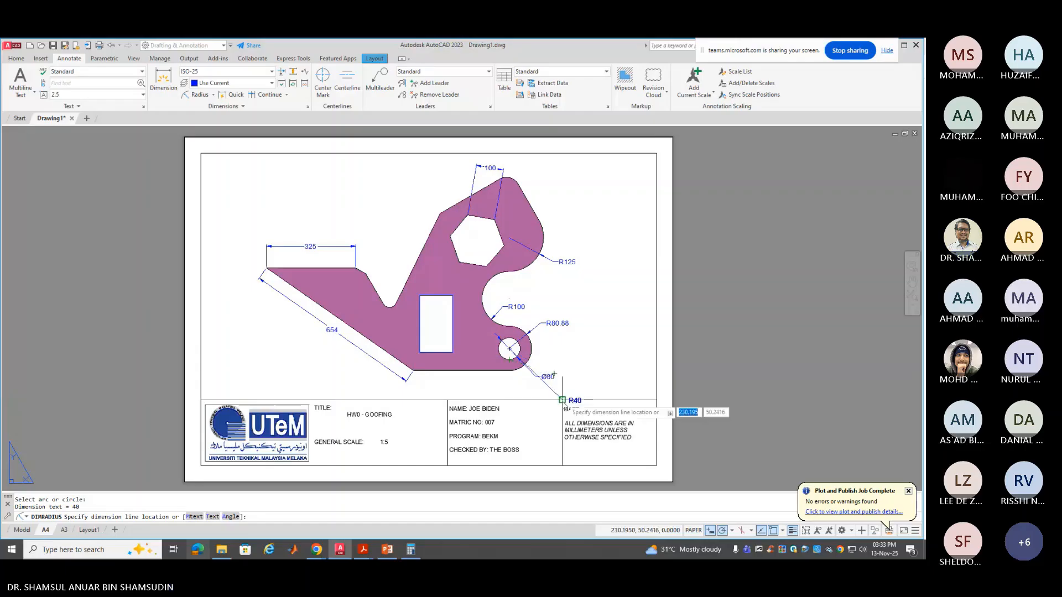
key("Escape")
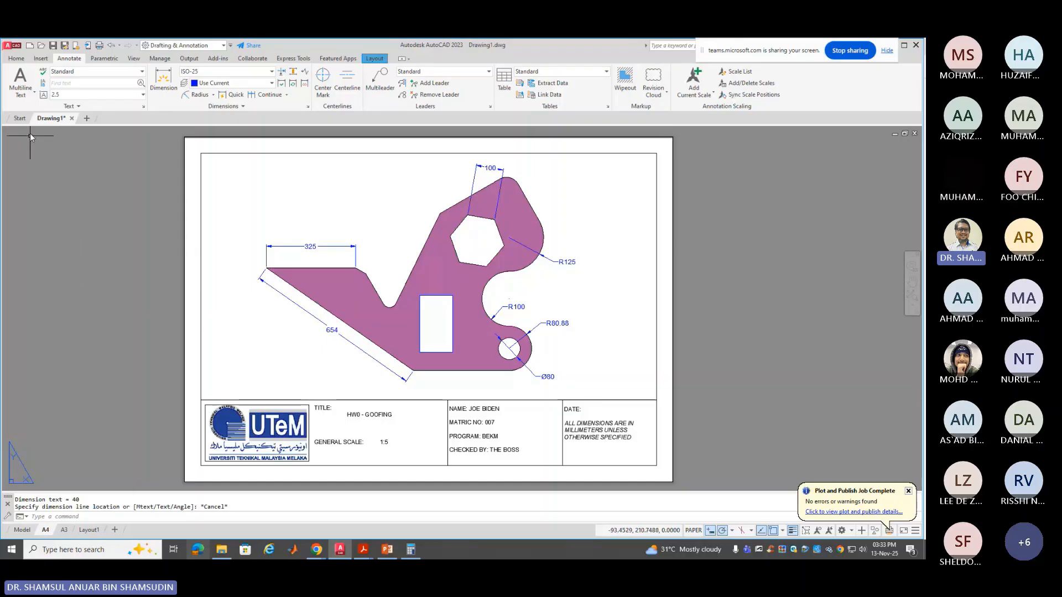
Save the drawing as HW0.dwg in the 2025\HW folder
left_click(53, 46)
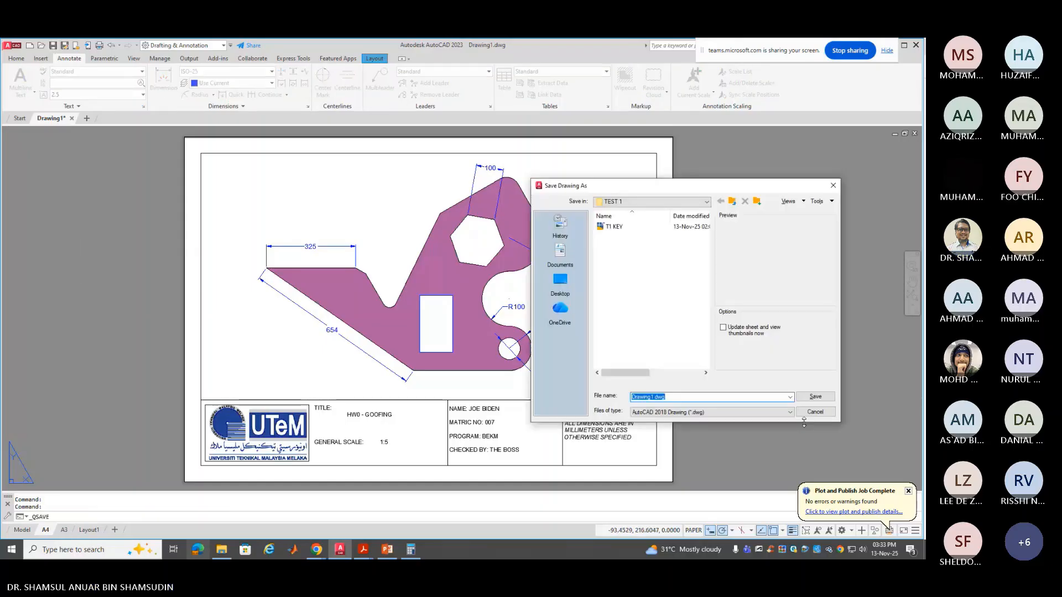
left_click(733, 202)
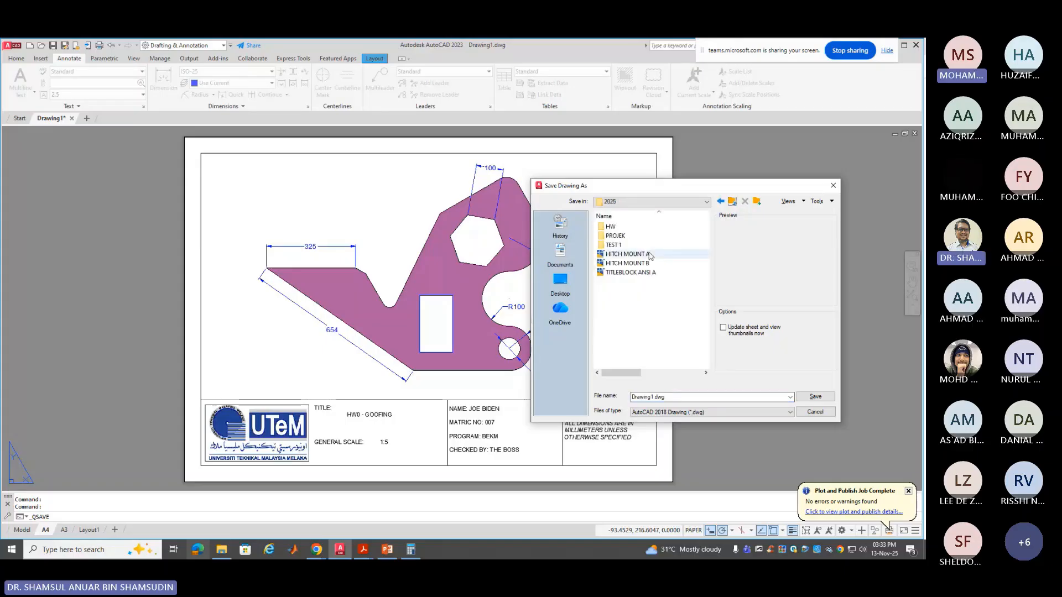
double_click(610, 227)
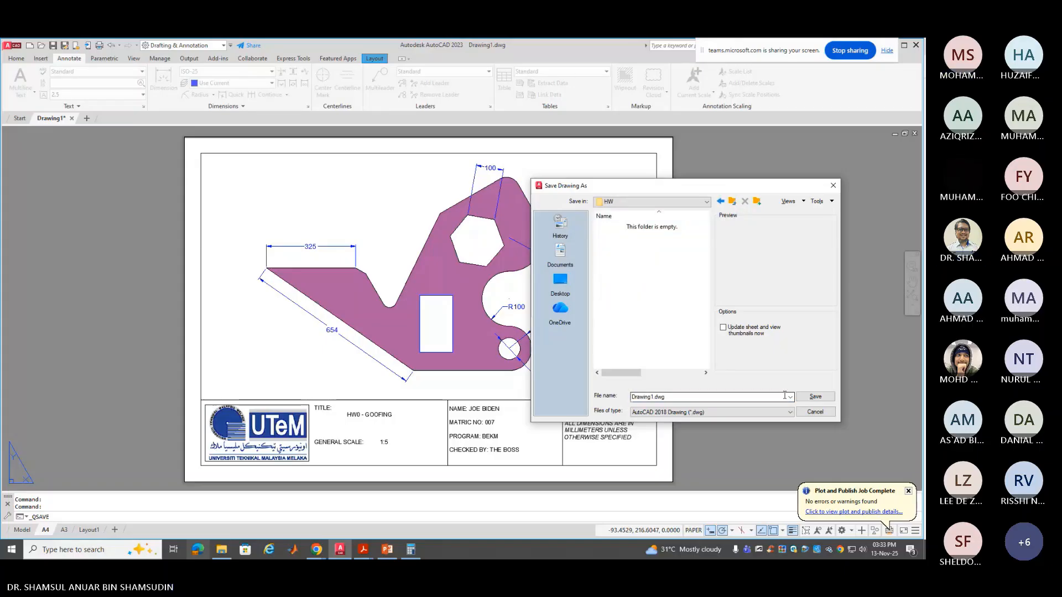
left_click(735, 396)
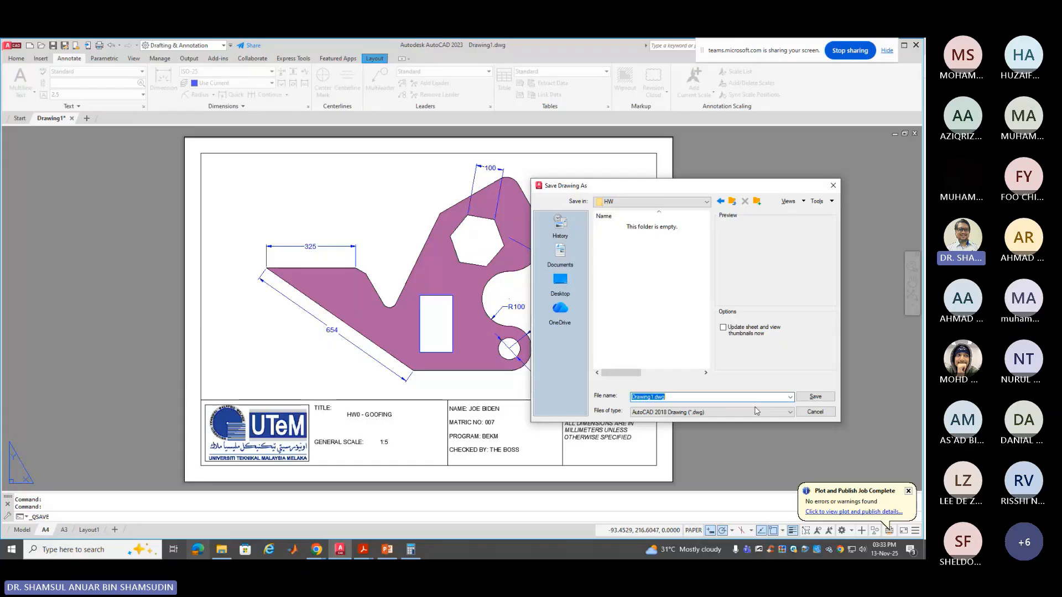
type("HW")
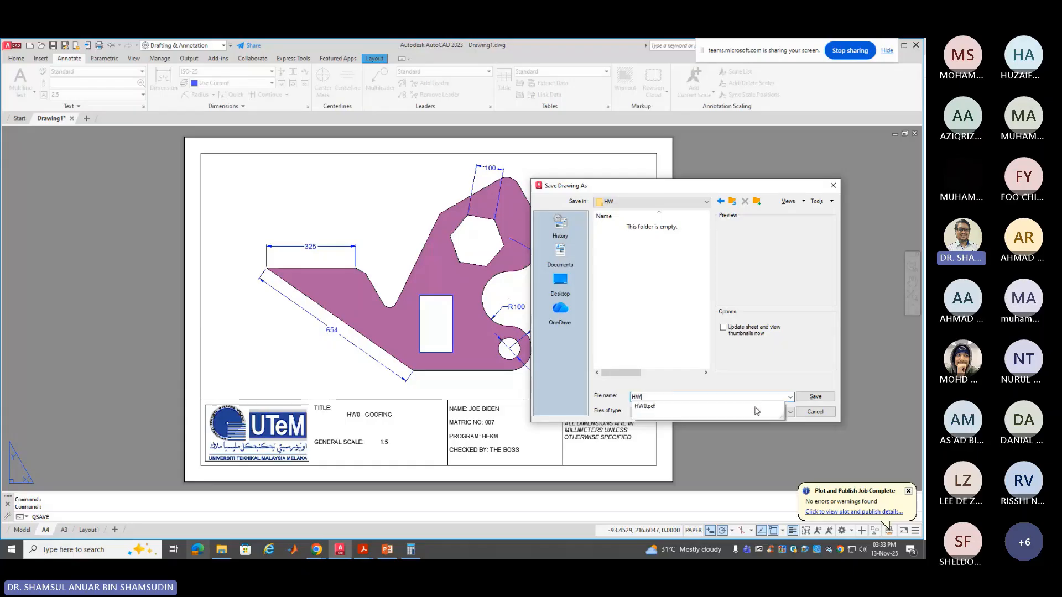
type("0")
key("Return")
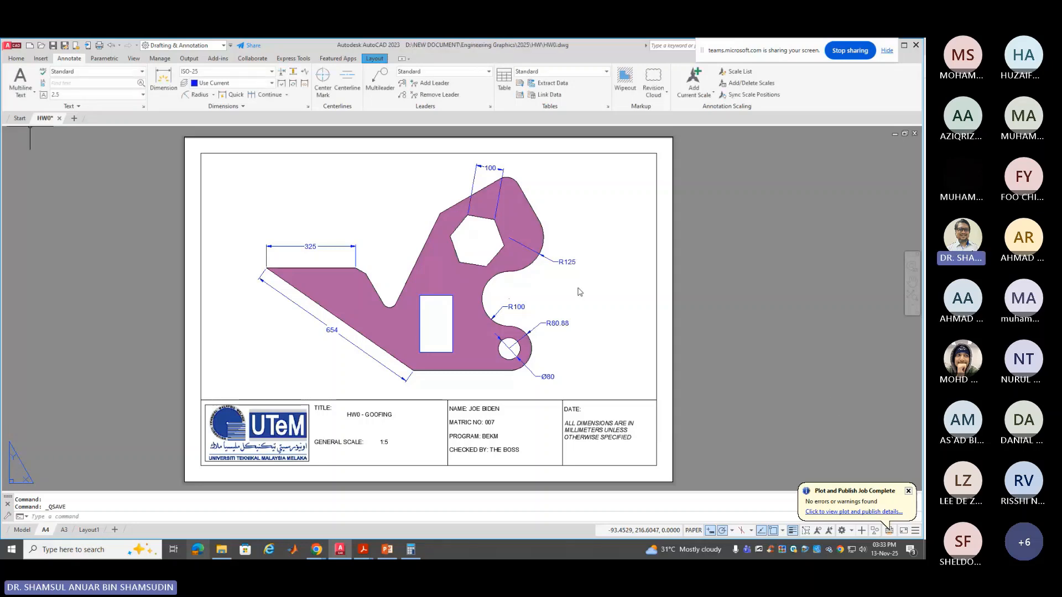
Start blank Drawing2 in model space, then bring up the Chapter 4 Orthographics-Isometric slides with editing enabled
left_click(72, 119)
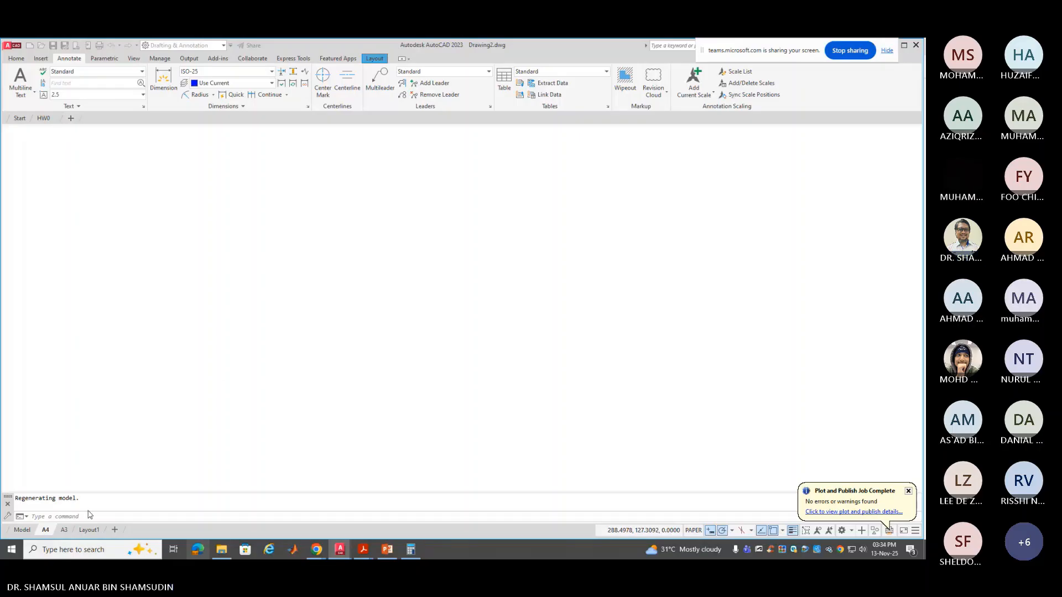
left_click(26, 530)
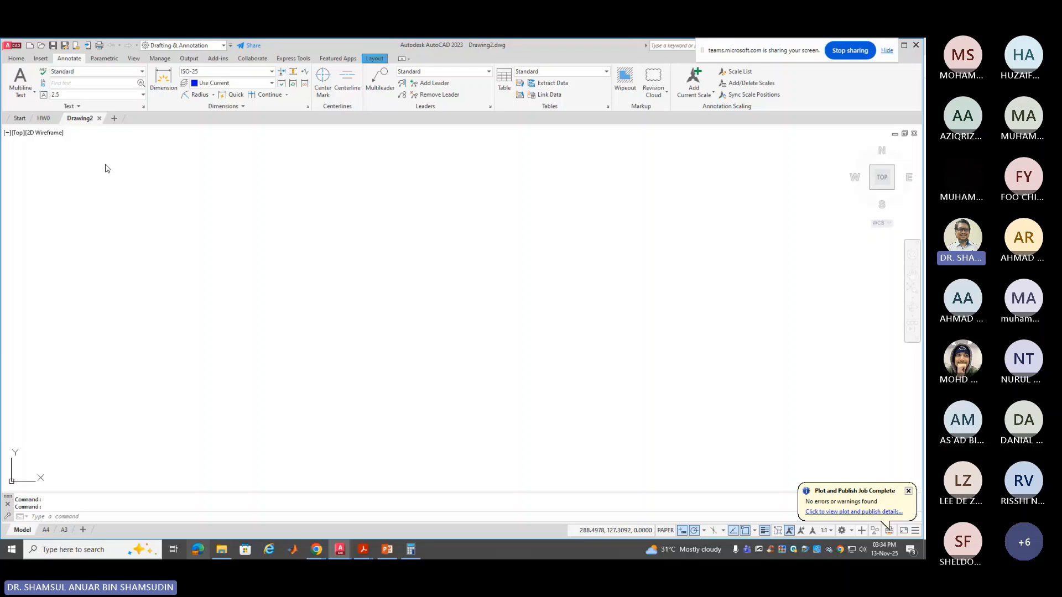
left_click(386, 550)
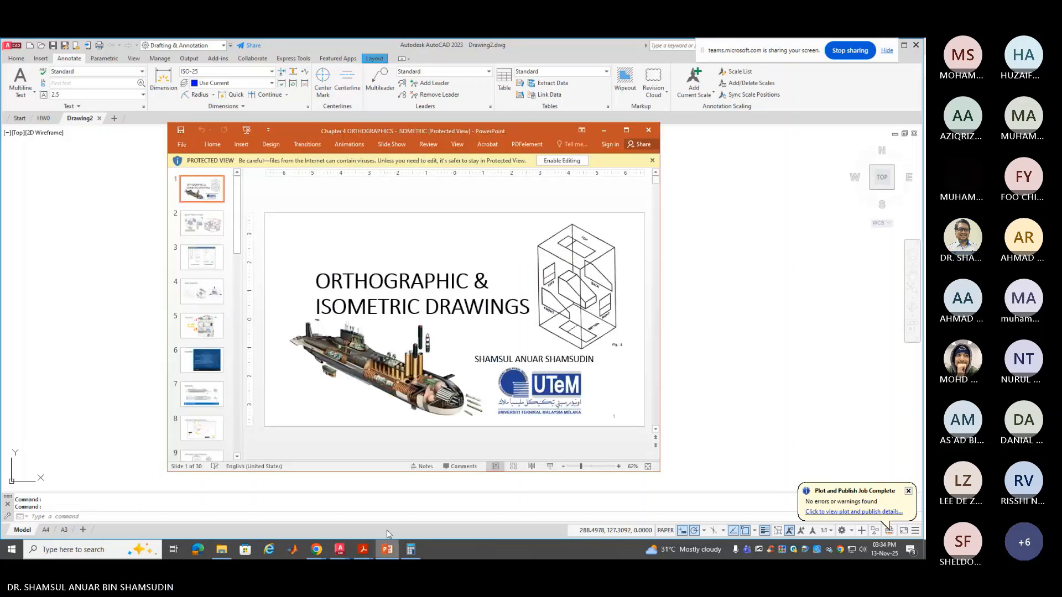
left_click(577, 162)
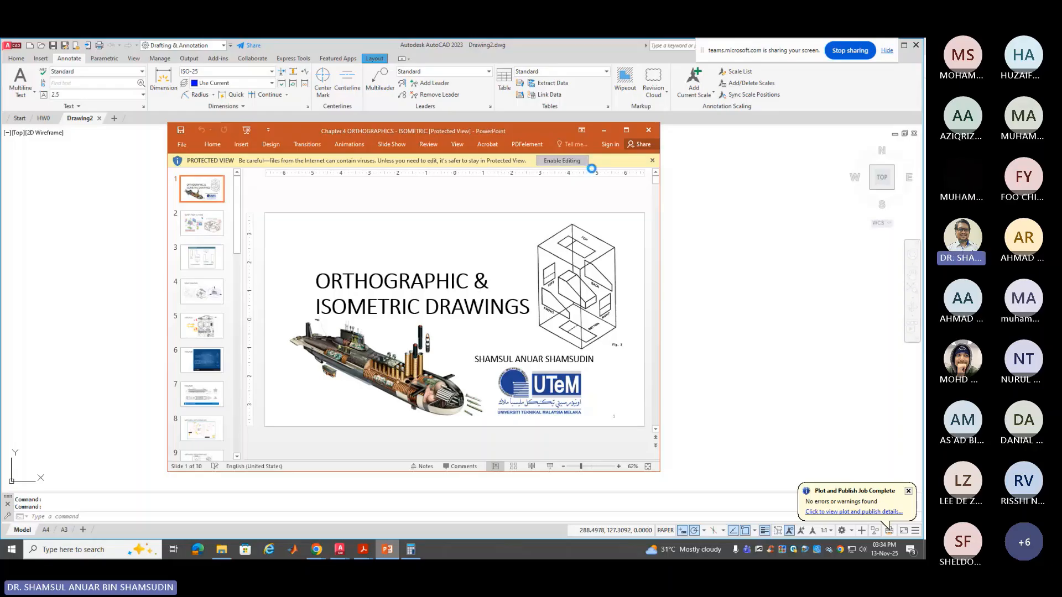
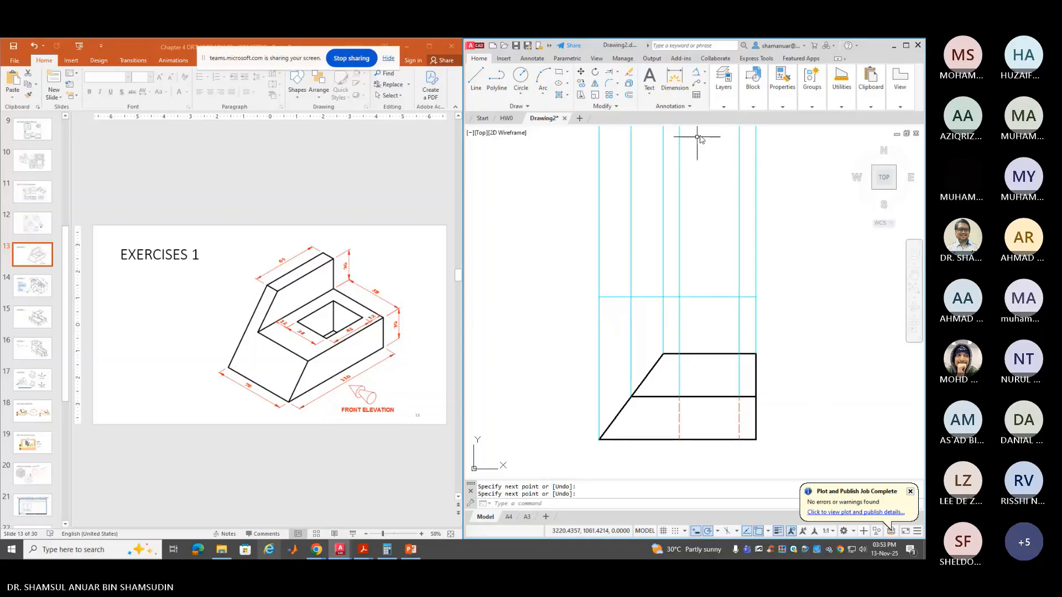
Check the layer controls and start an OFFSET of the projection line
left_click(724, 107)
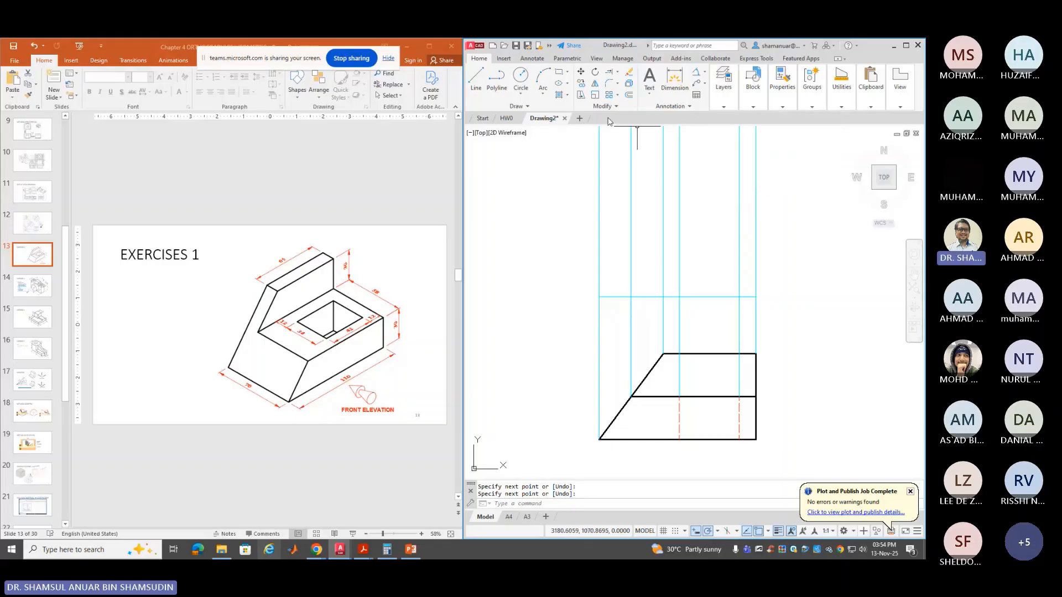
left_click(630, 96)
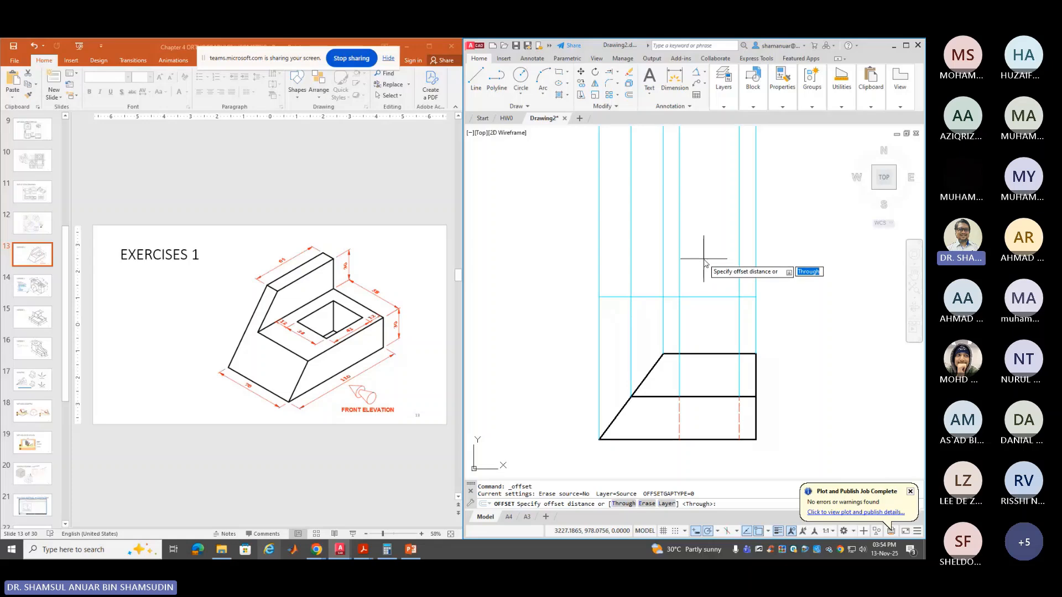
Offset the horizontal projection line 40 units up and put the copy on layer OBJEK
type("40")
key("Return")
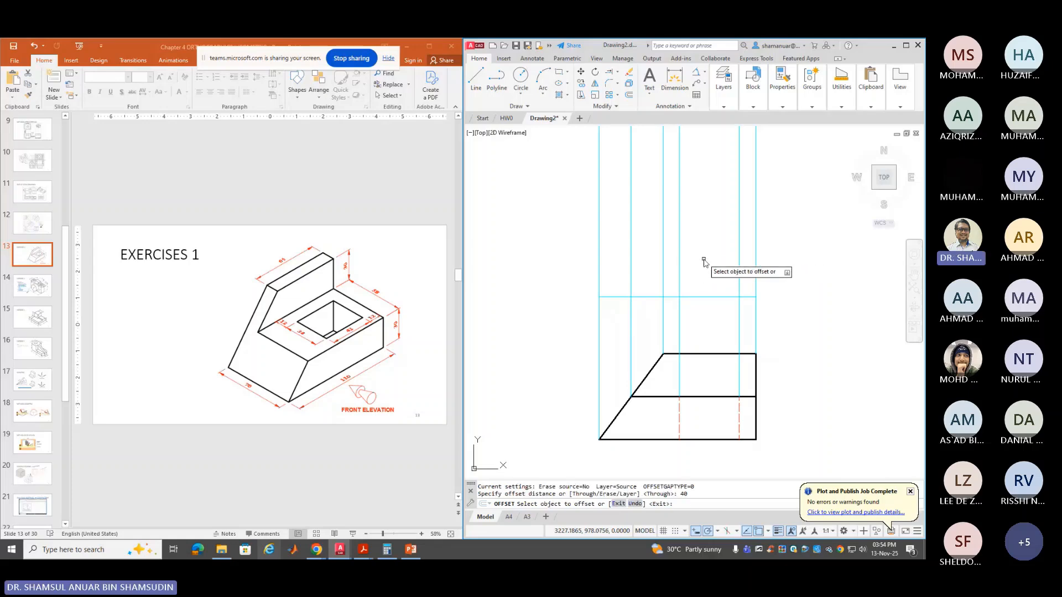
left_click(712, 296)
left_click(707, 274)
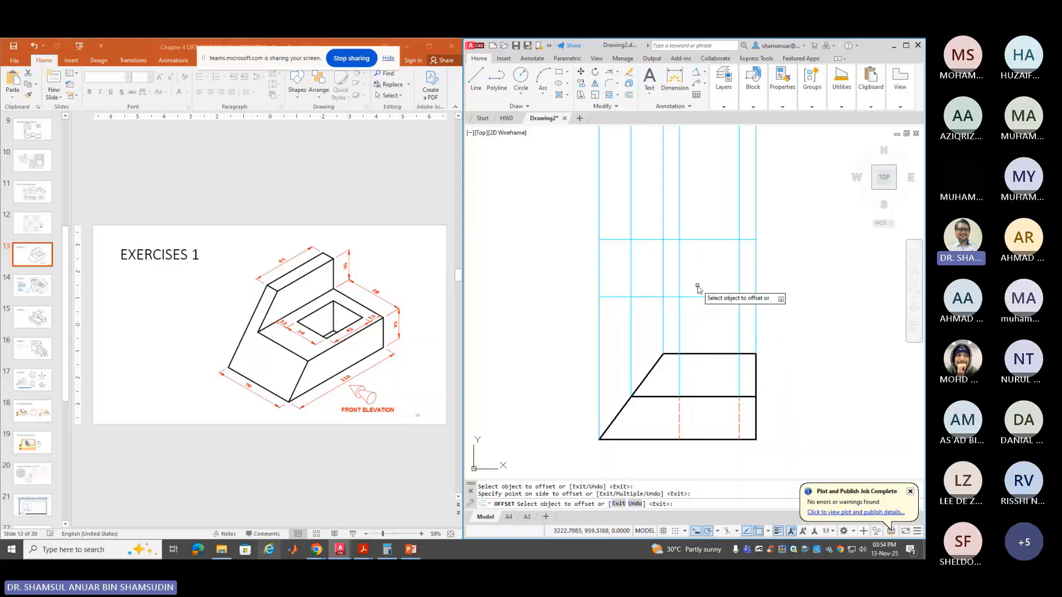
key("Return")
left_click(702, 232)
left_click(695, 256)
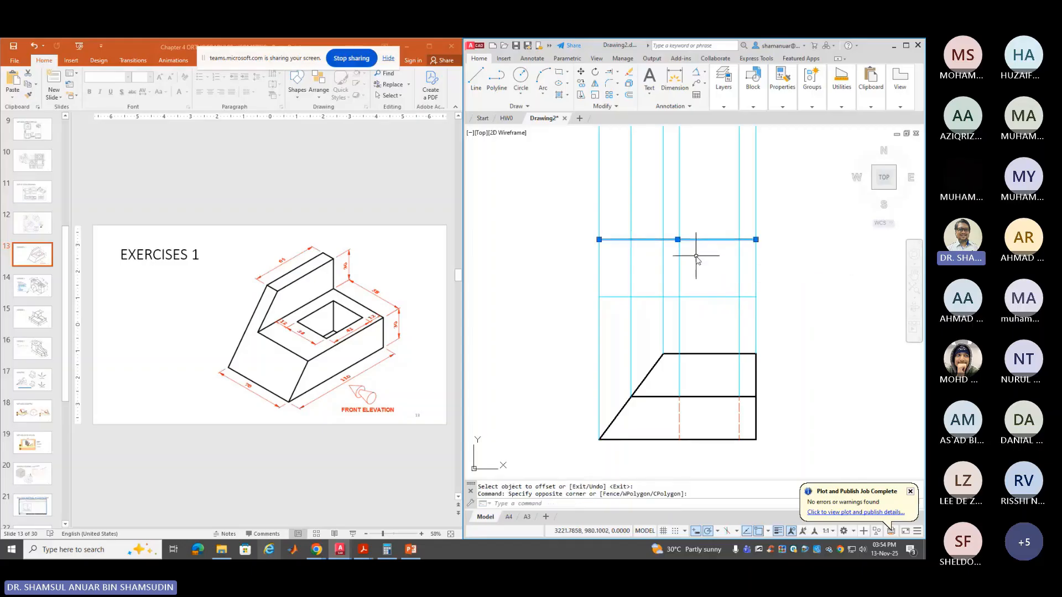
left_click(725, 107)
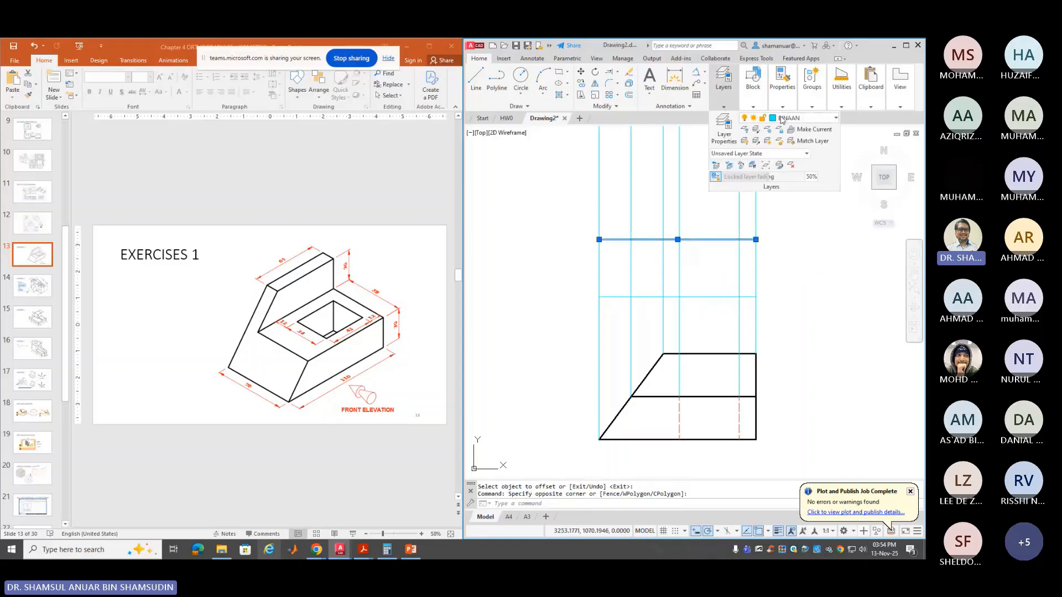
left_click(781, 119)
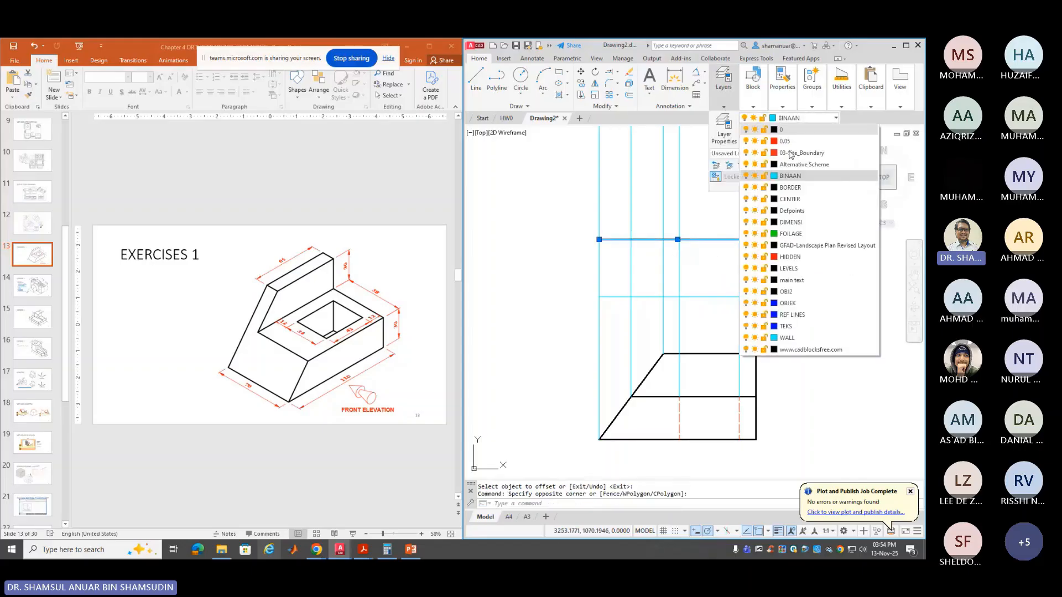
left_click(812, 300)
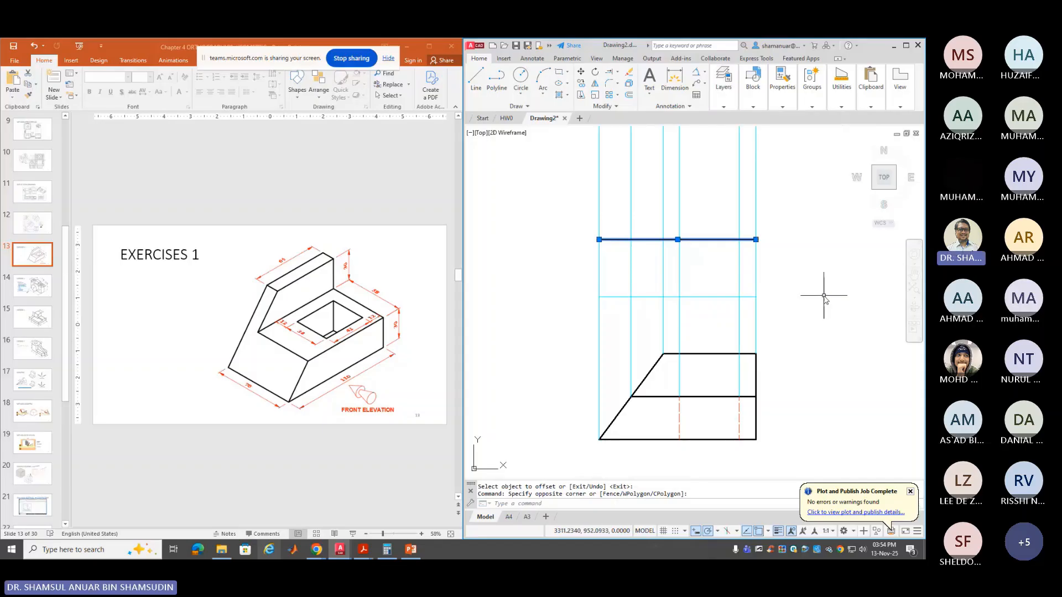
key("Escape")
key("Escape")
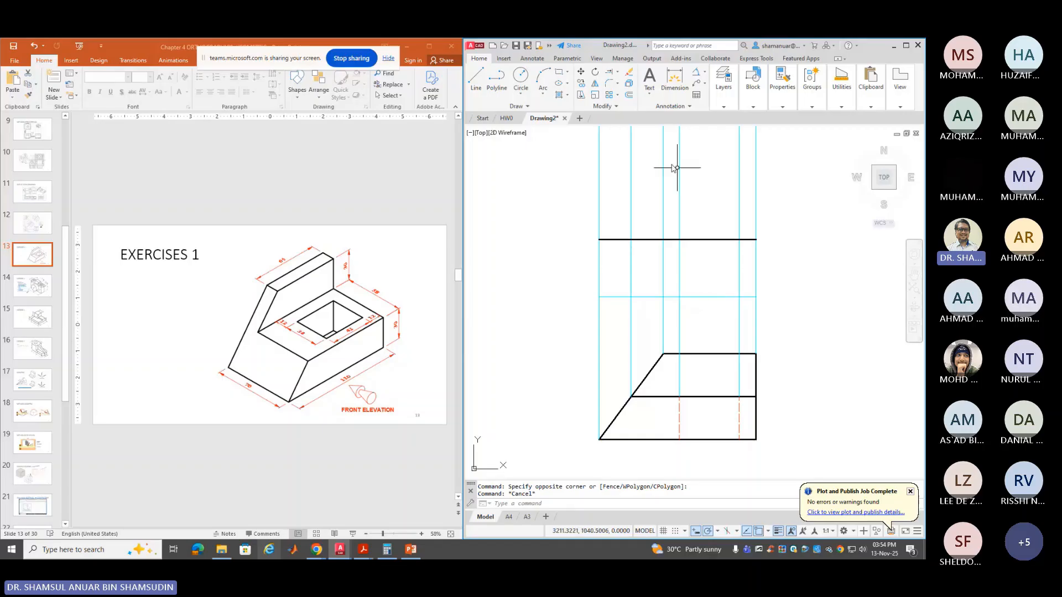
Copy the new black horizontal line 70 units above it
left_click(597, 97)
left_click(720, 240)
key("Return")
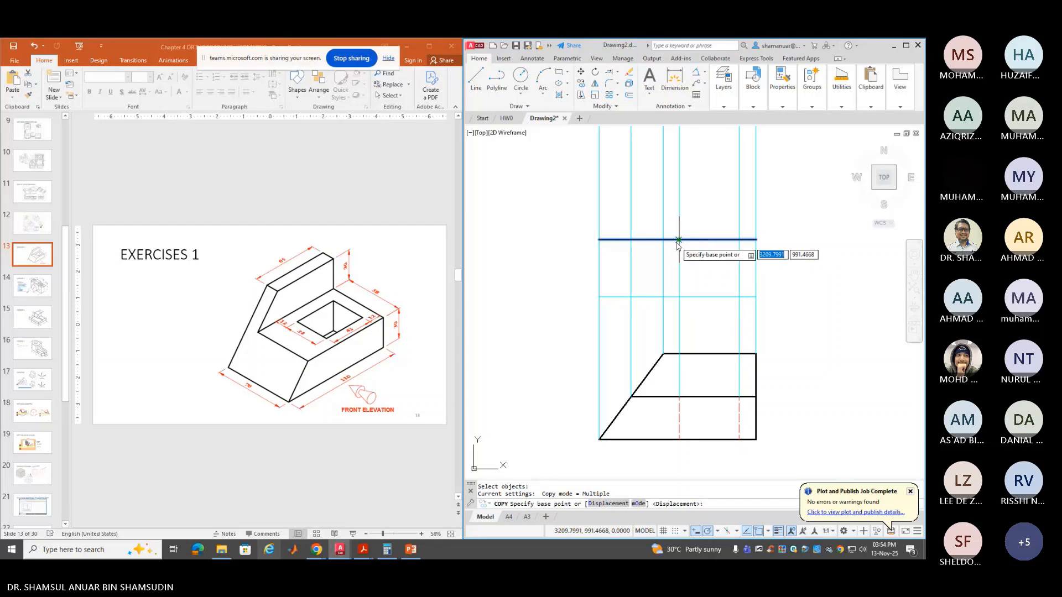
left_click(706, 239)
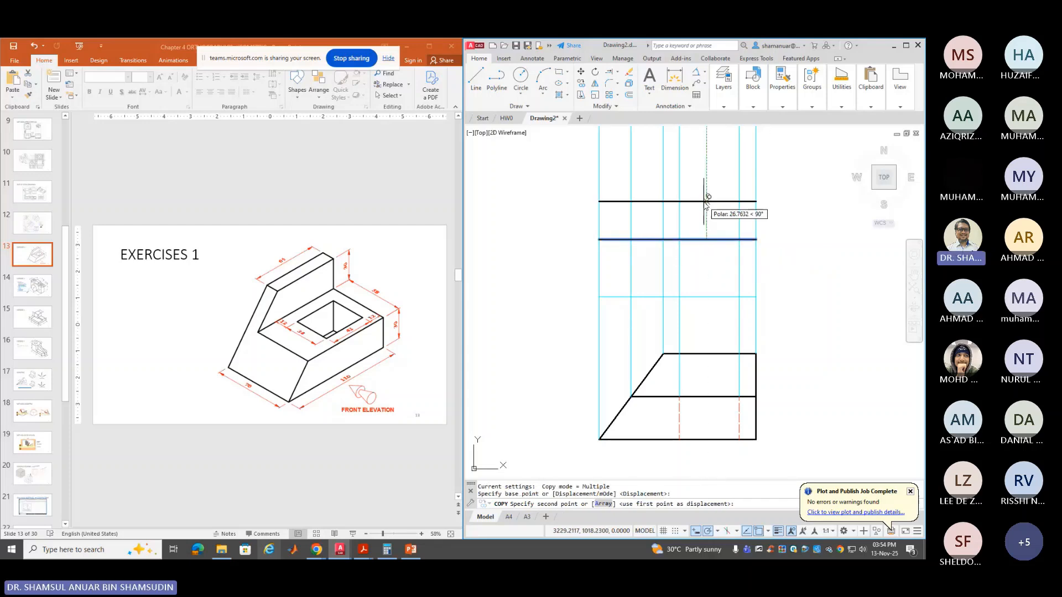
type("70")
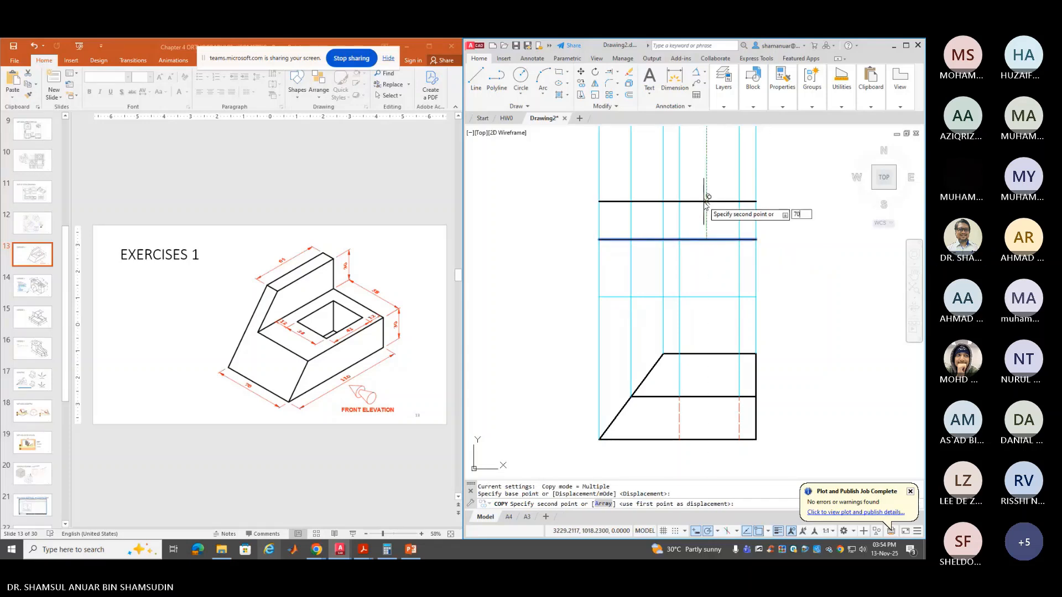
key("Return")
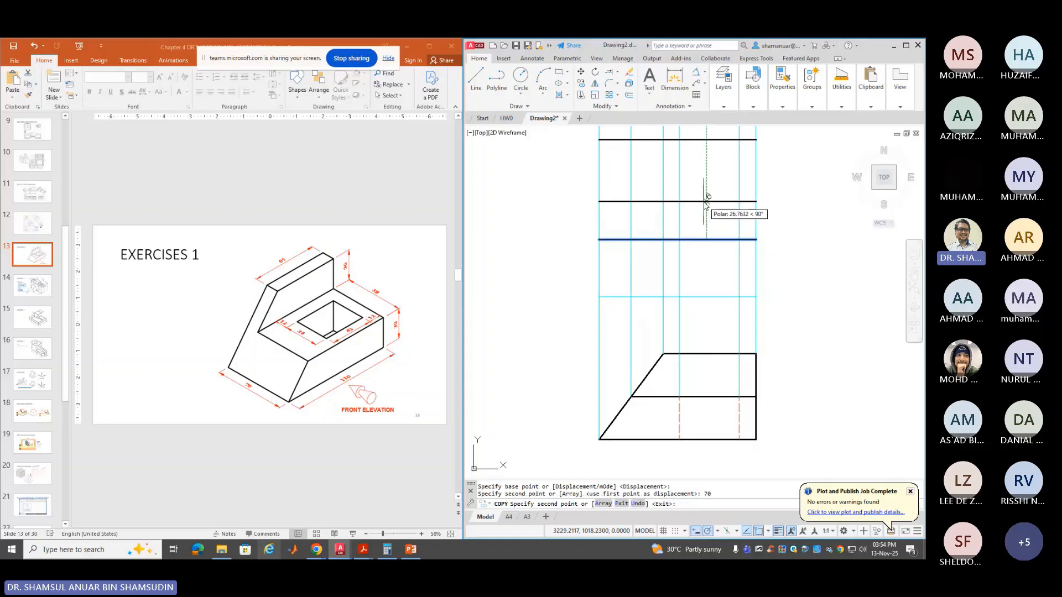
key("Return")
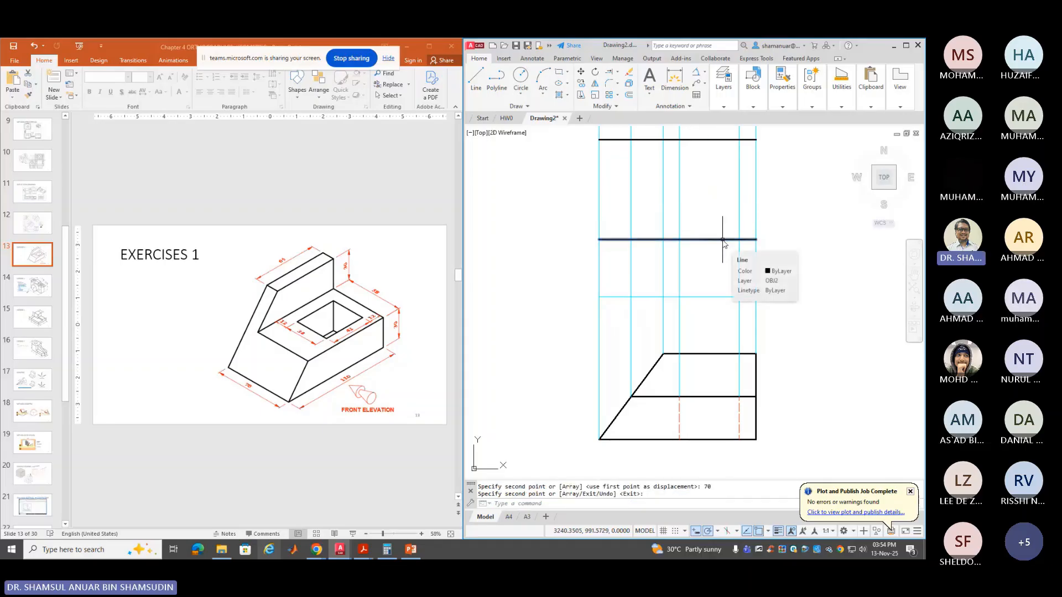
Draw the top view's left and right vertical edges to close the rectangle
left_click(475, 77)
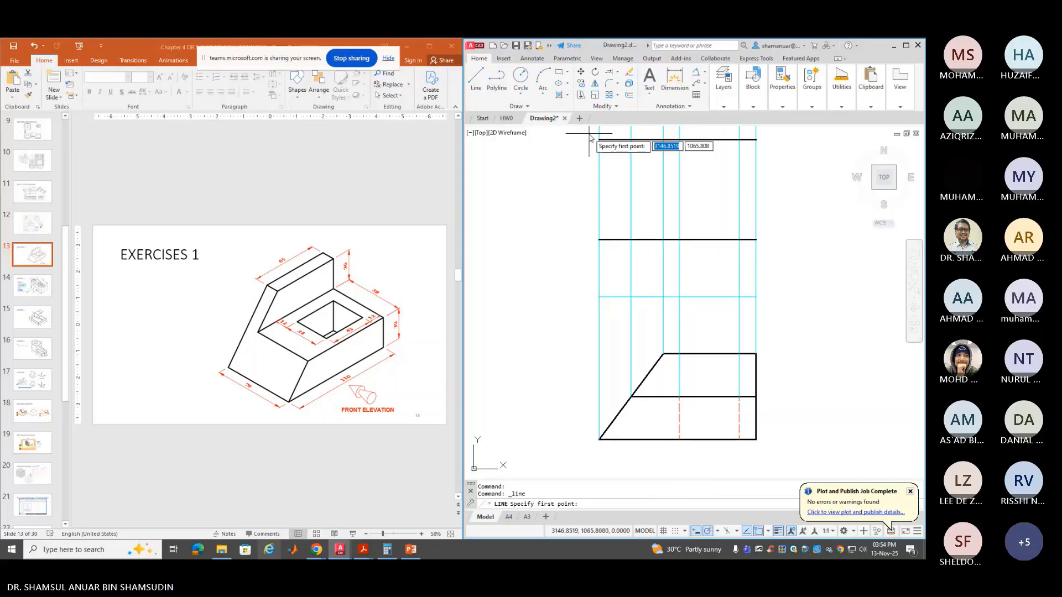
left_click(599, 240)
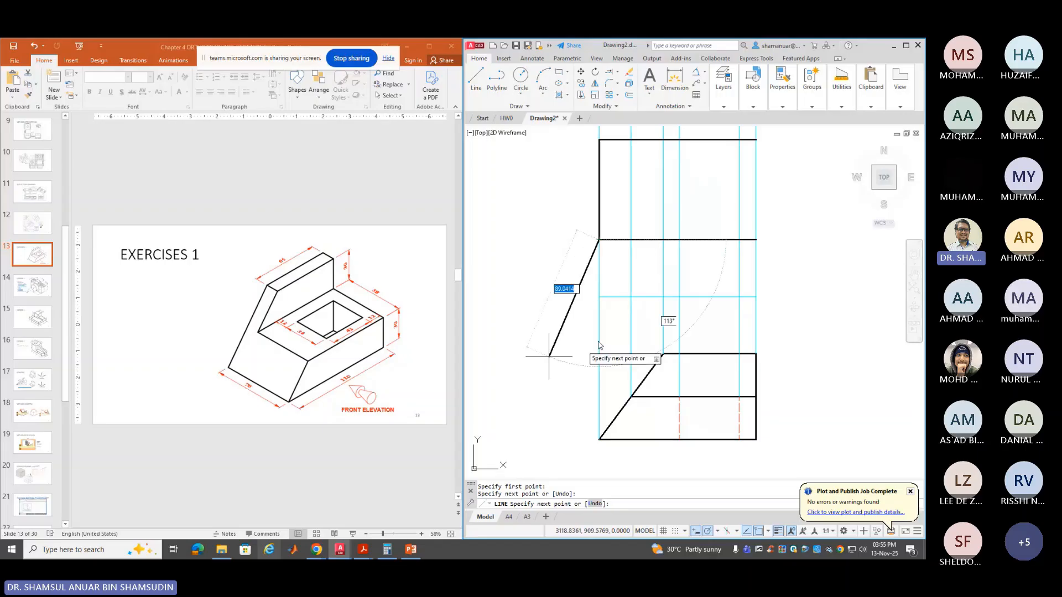
key("Return")
key("Return")
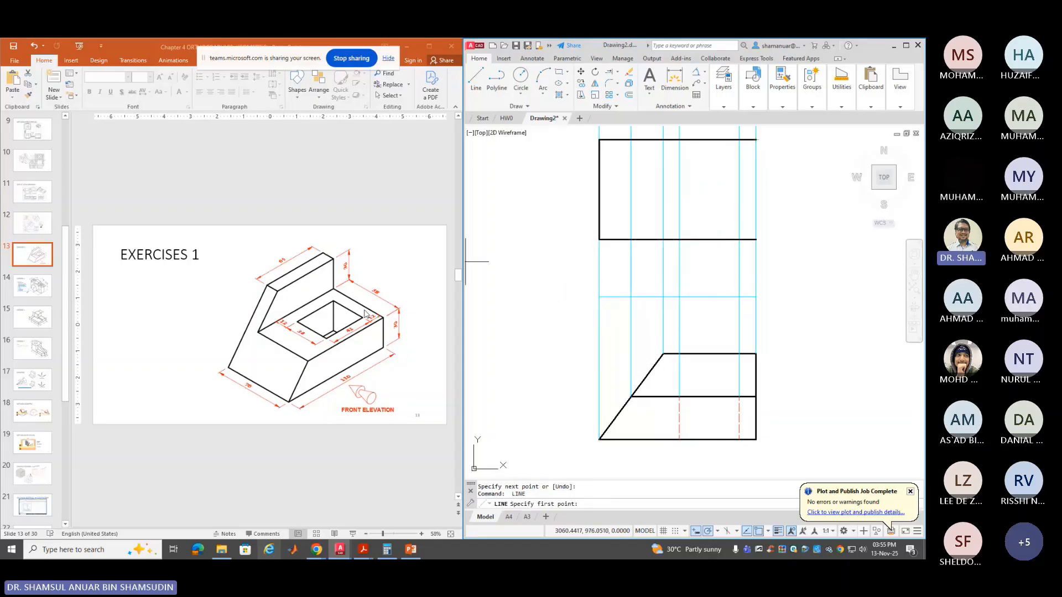
left_click(756, 139)
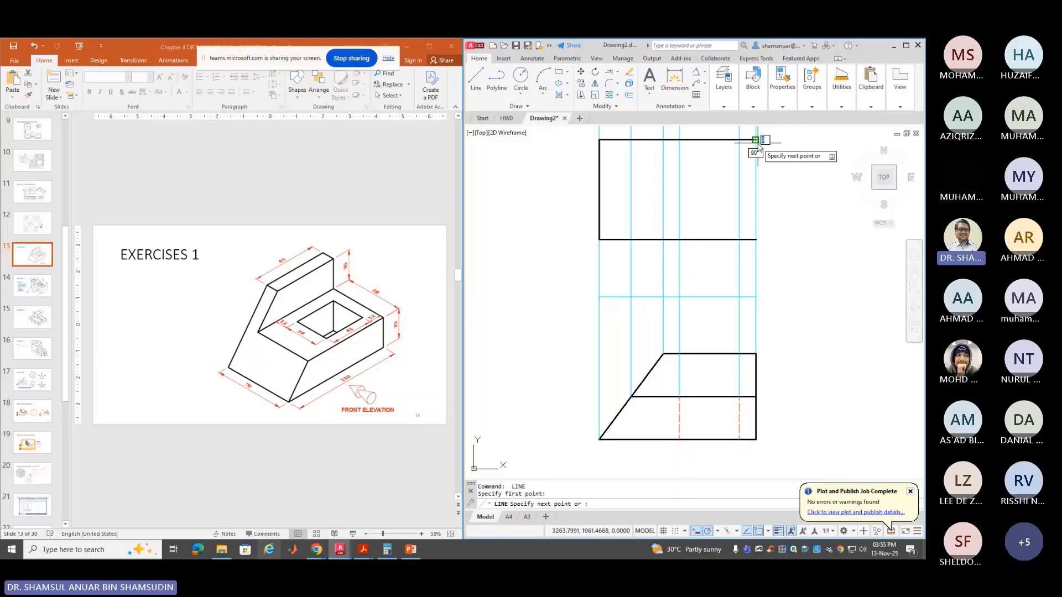
left_click(756, 240)
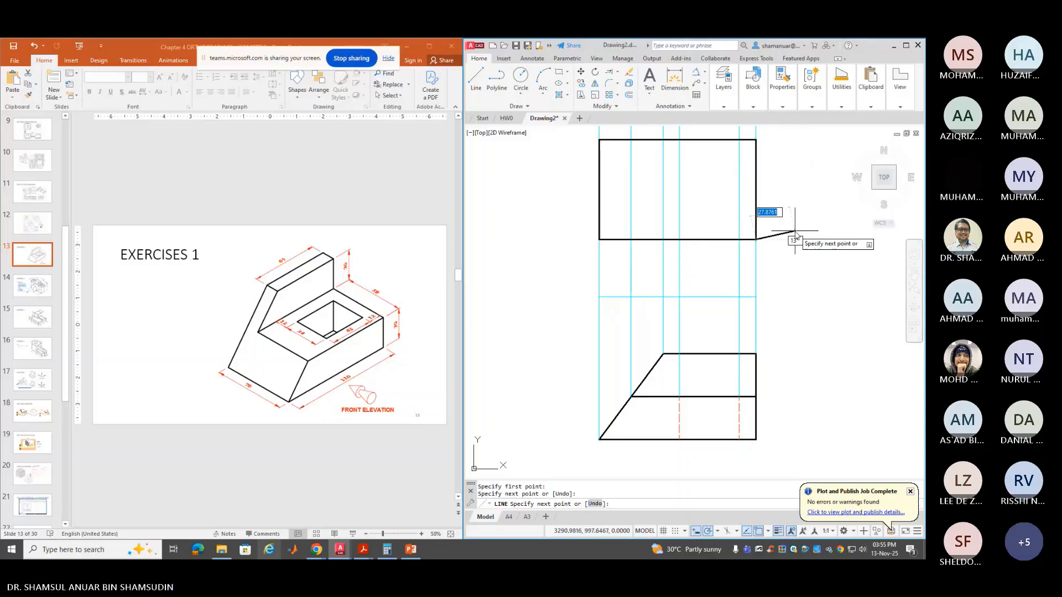
key("Return")
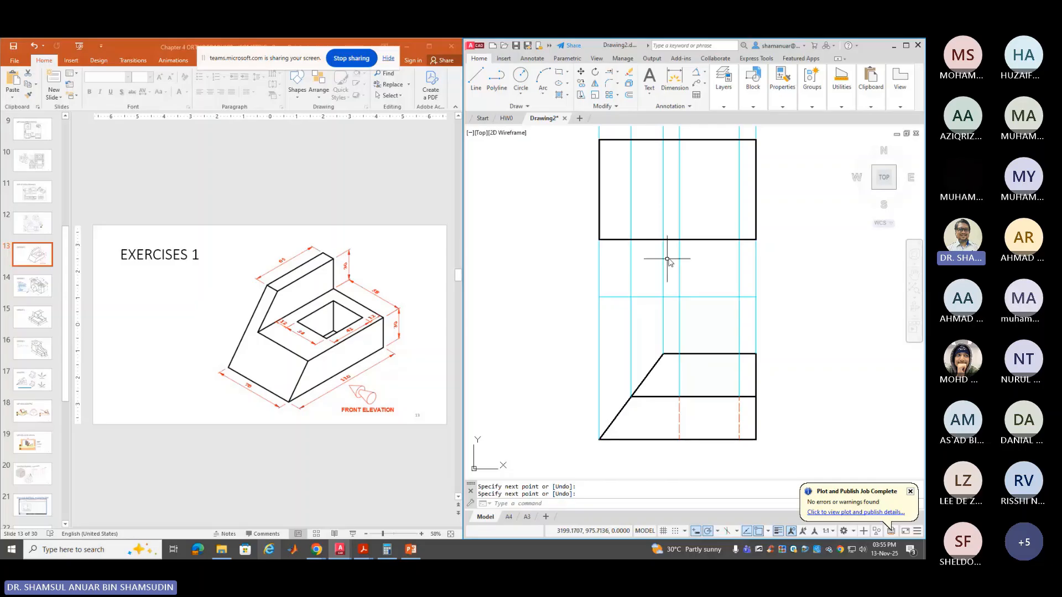
Copy the top view's bottom edge 58 units higher
left_click(581, 83)
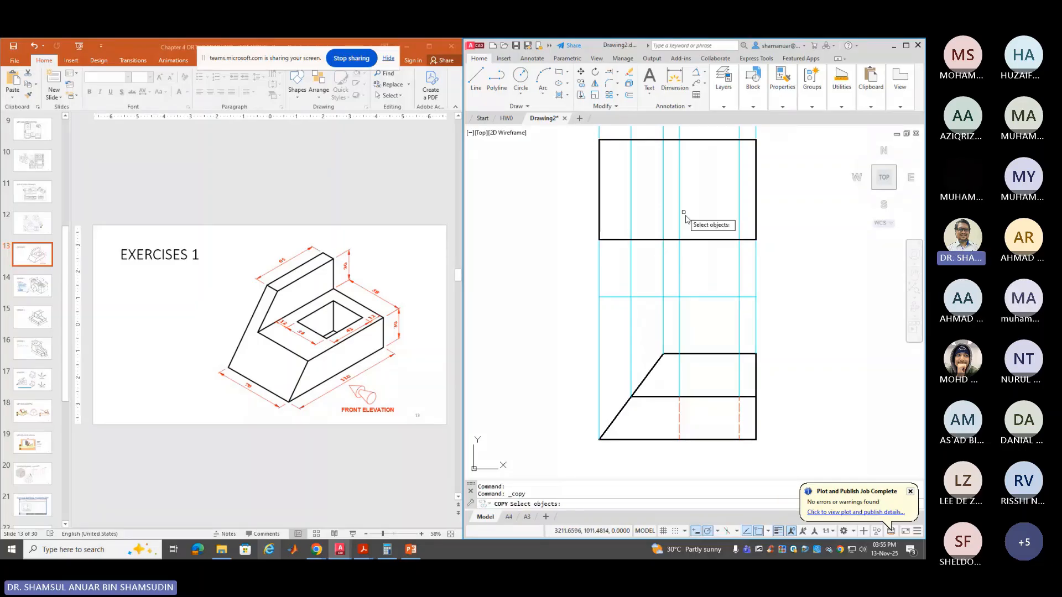
left_click(694, 239)
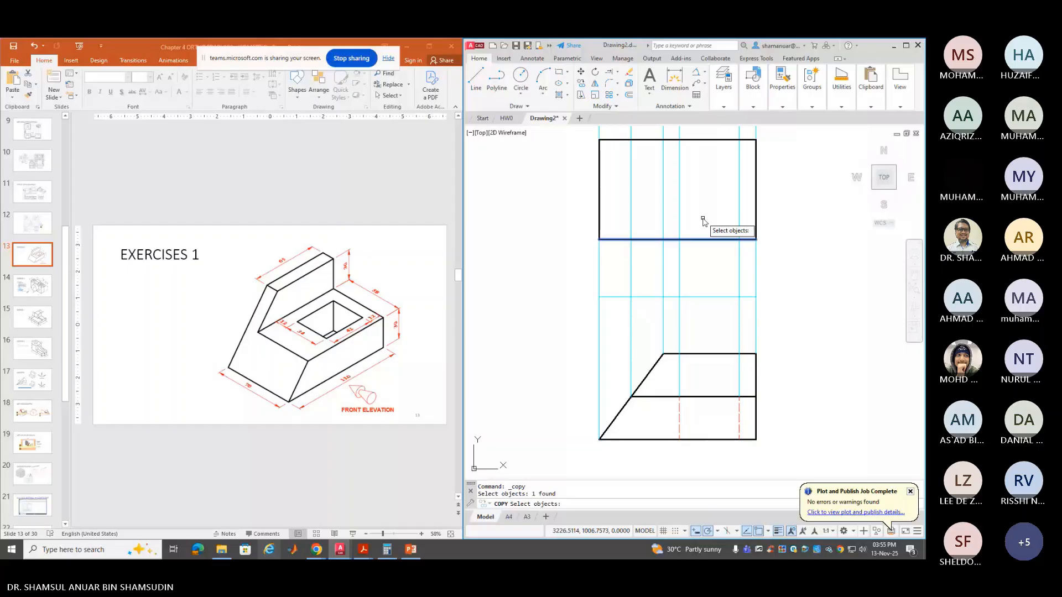
key("Return")
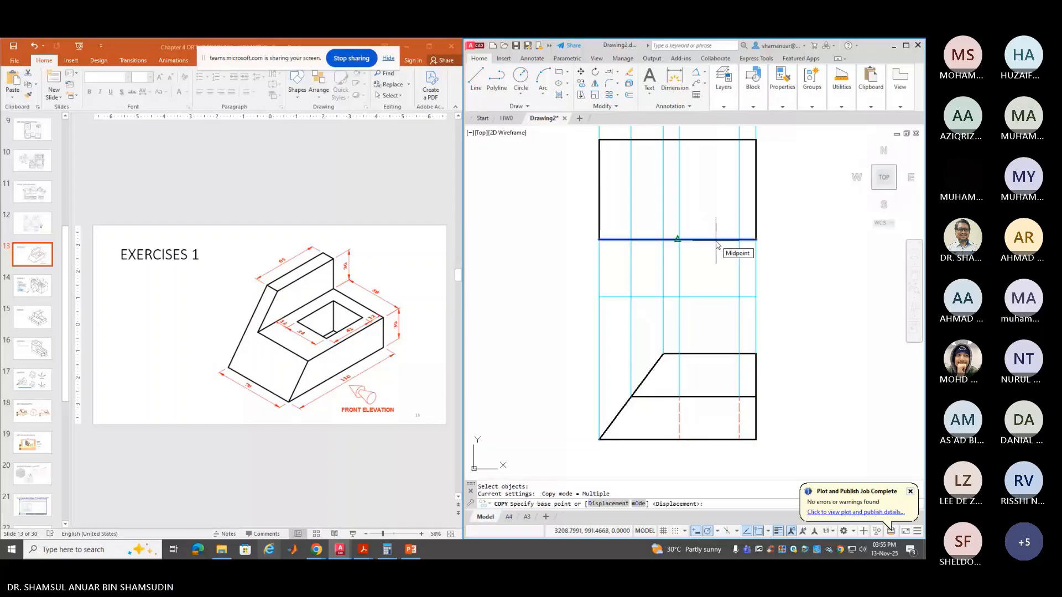
left_click(677, 239)
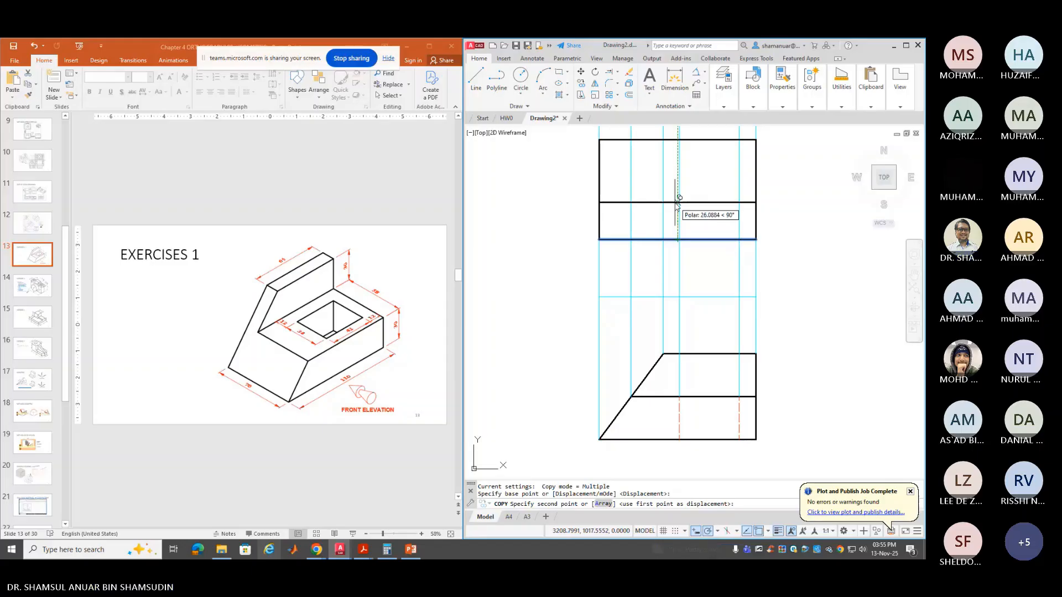
type("58")
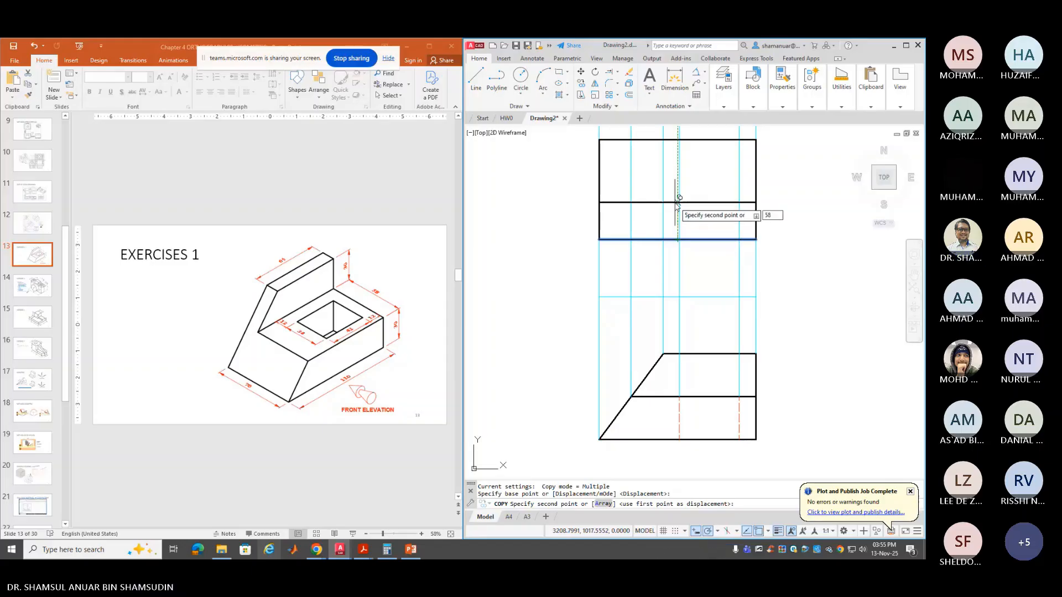
key("Return")
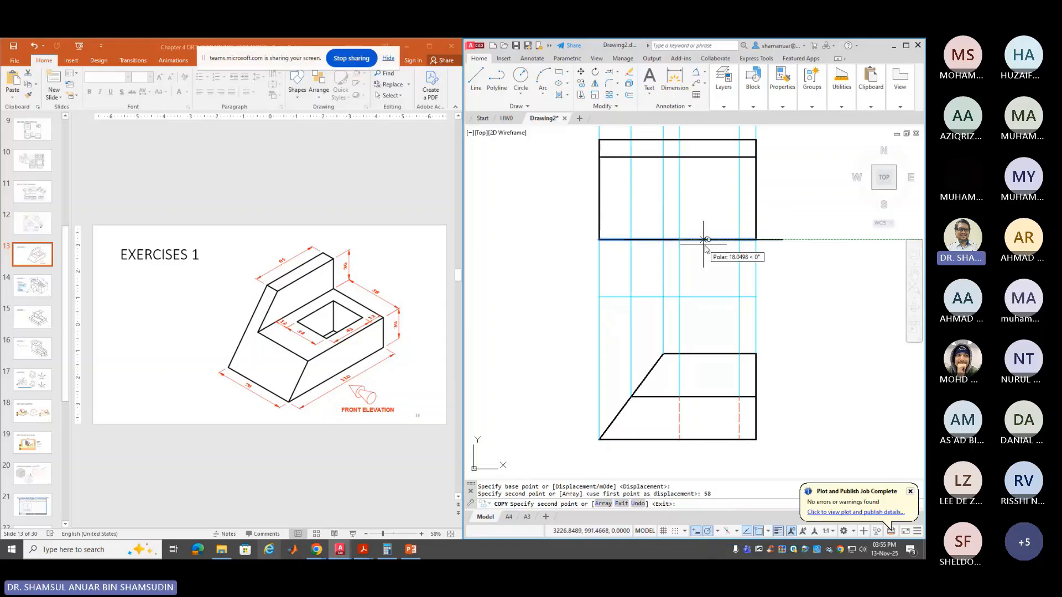
key("Return")
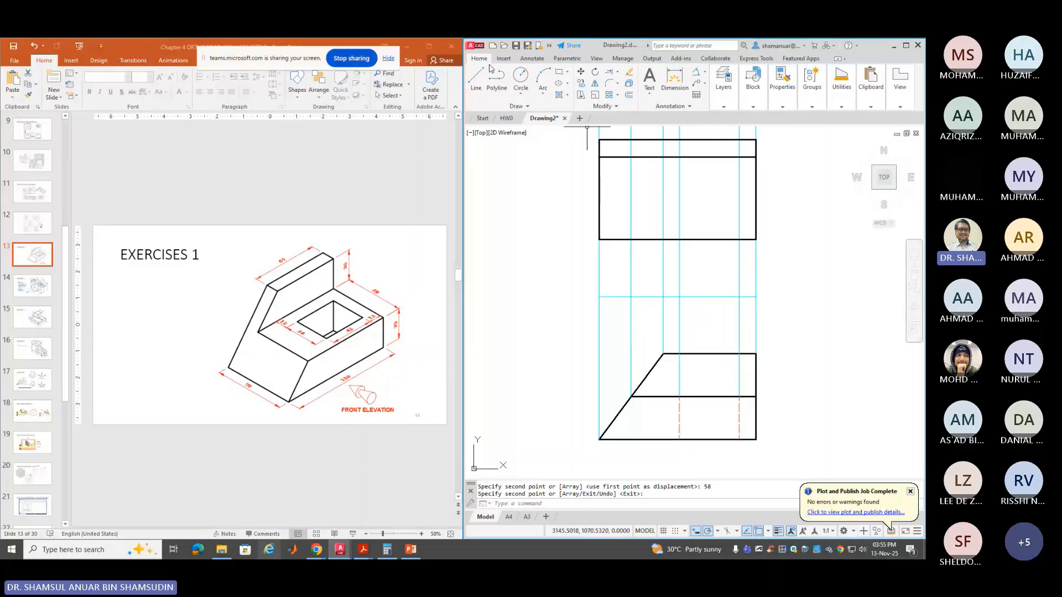
Draw a vertical edge from the bottom to the top outline and trim the horizontal line's left end
left_click(475, 77)
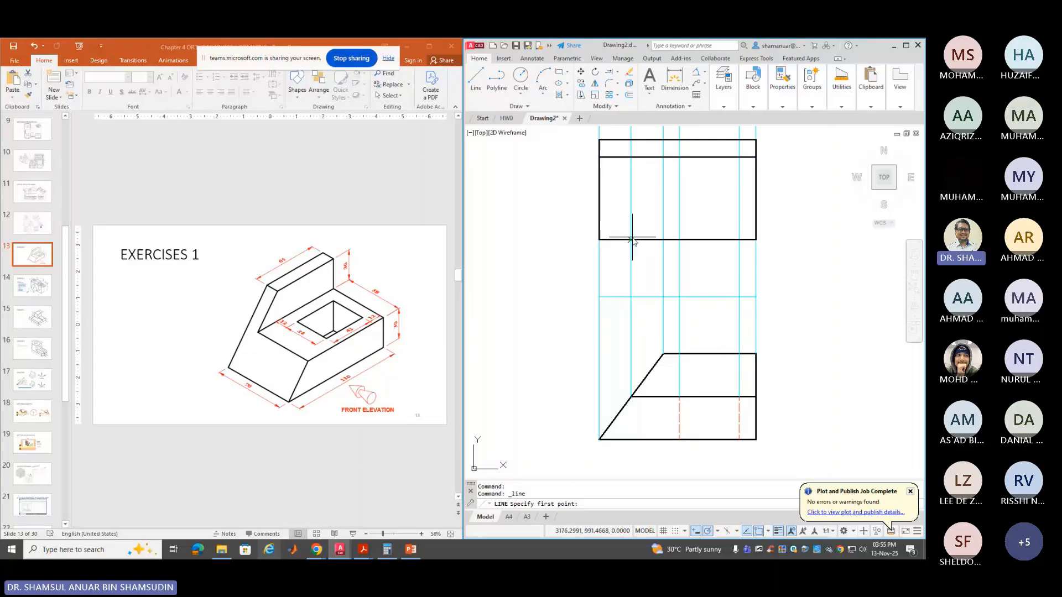
left_click(631, 240)
left_click(630, 158)
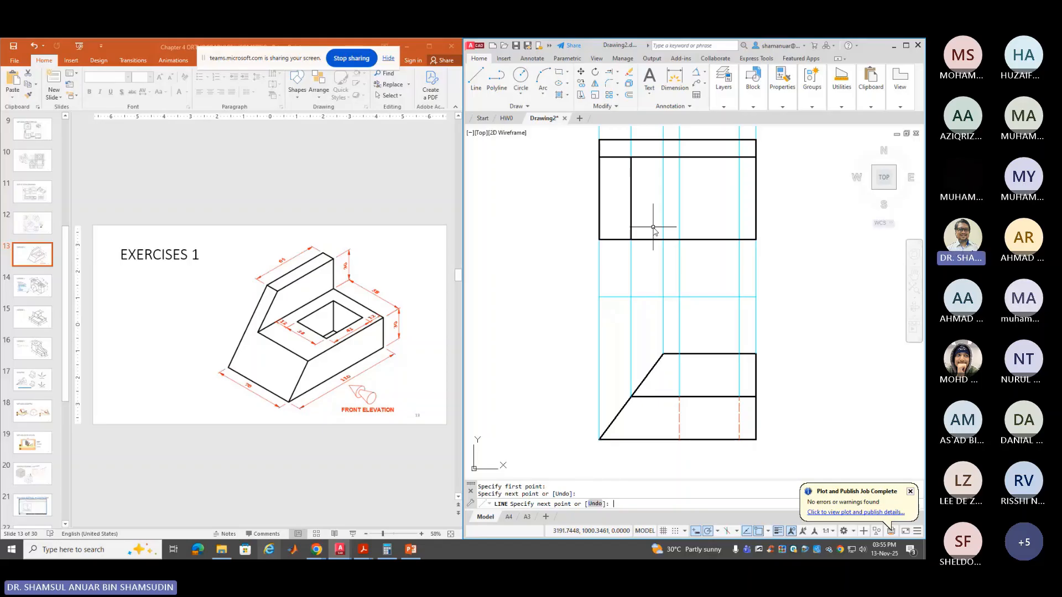
left_click(626, 84)
left_click(617, 72)
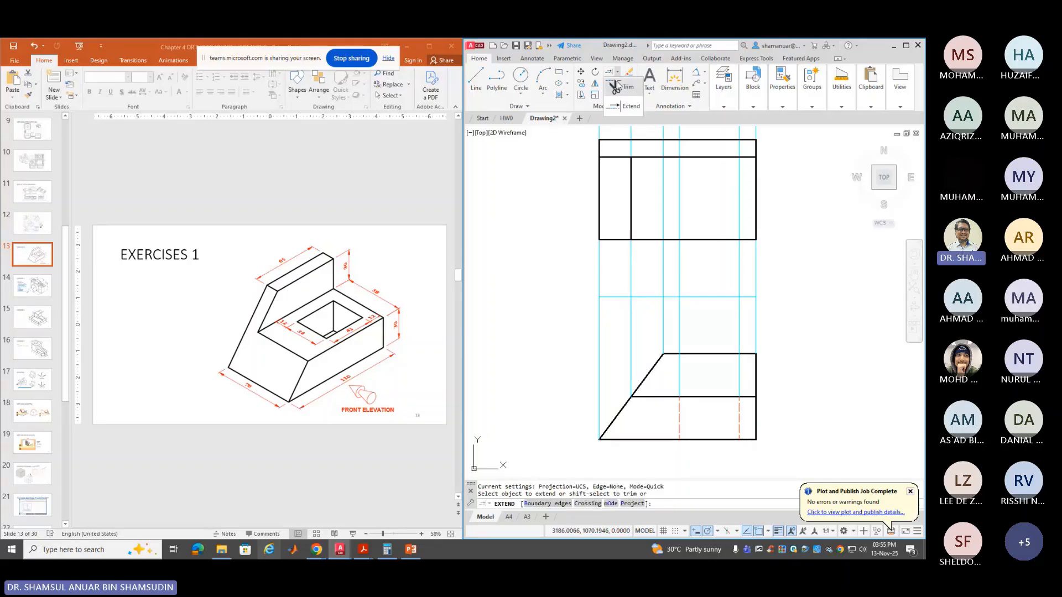
left_click(617, 87)
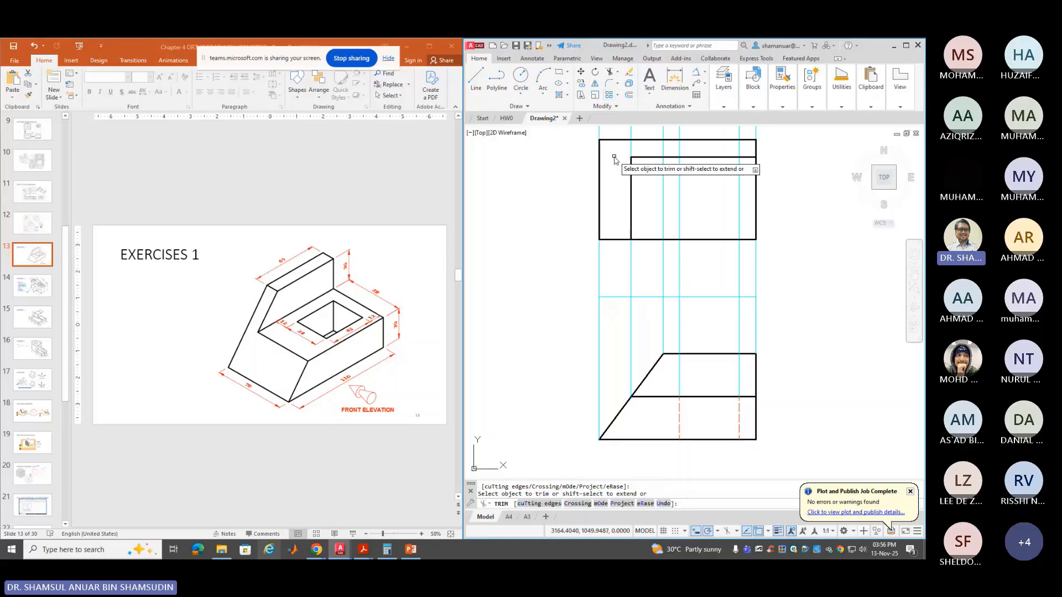
left_click(614, 157)
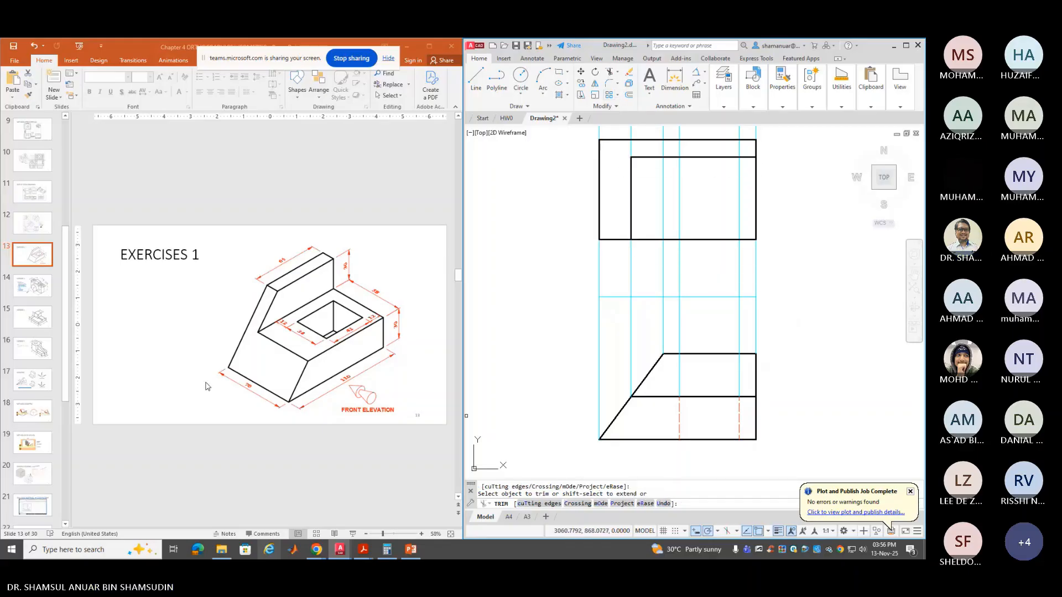
key("Return")
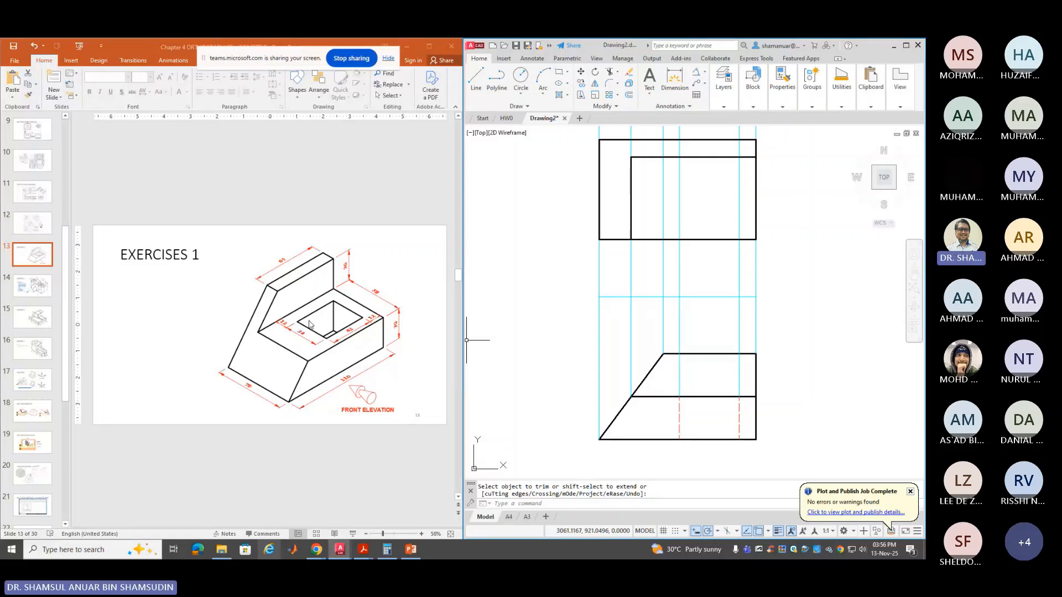
Draw the square hole starting 12 units along the tracking line, with 34-unit edges
left_click(476, 79)
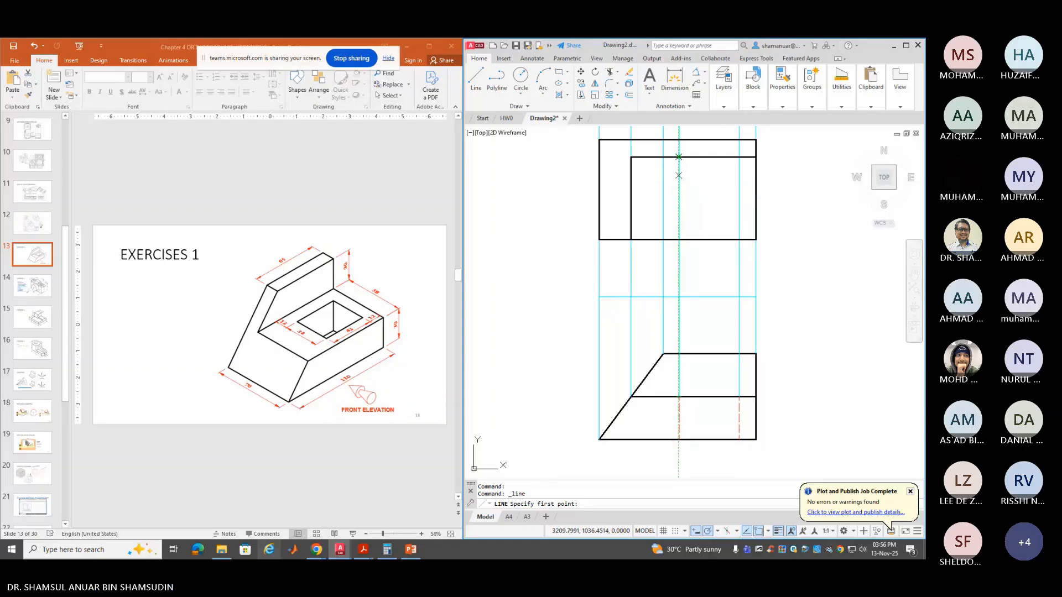
type("12")
key("Return")
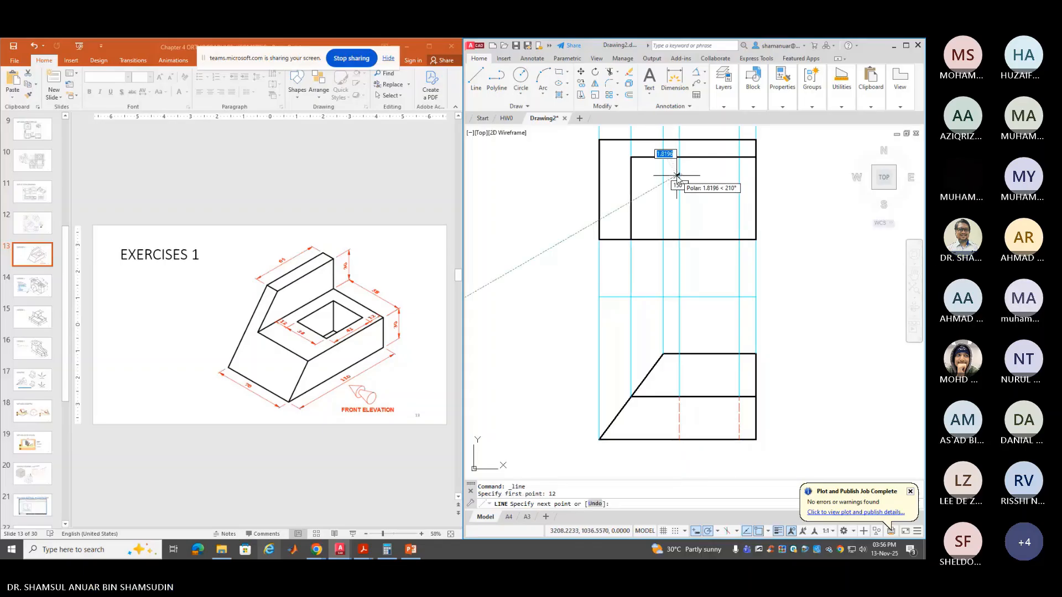
left_click(739, 174)
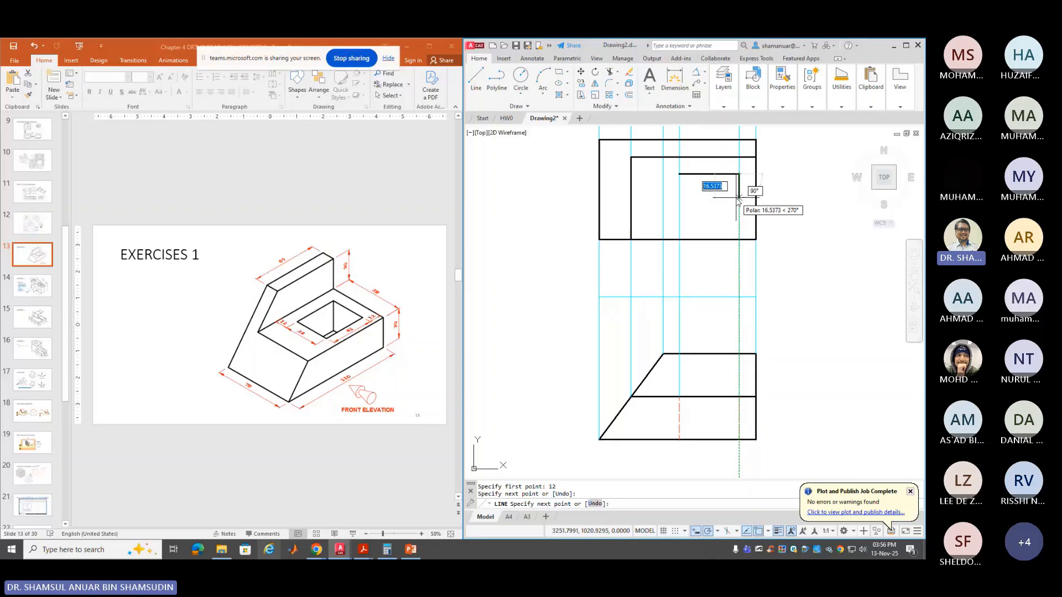
type("34")
key("Return")
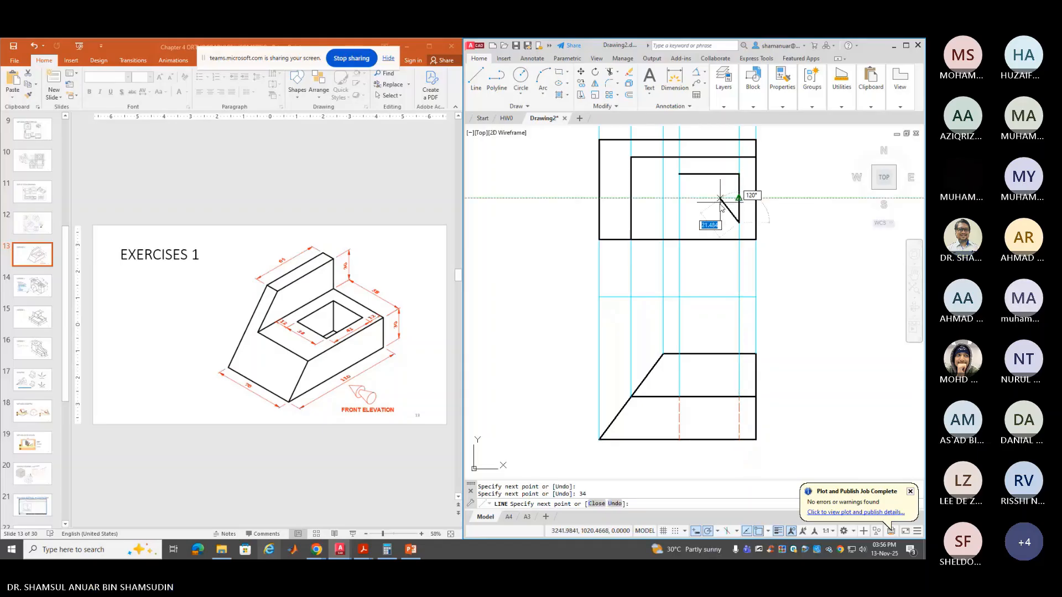
left_click(679, 224)
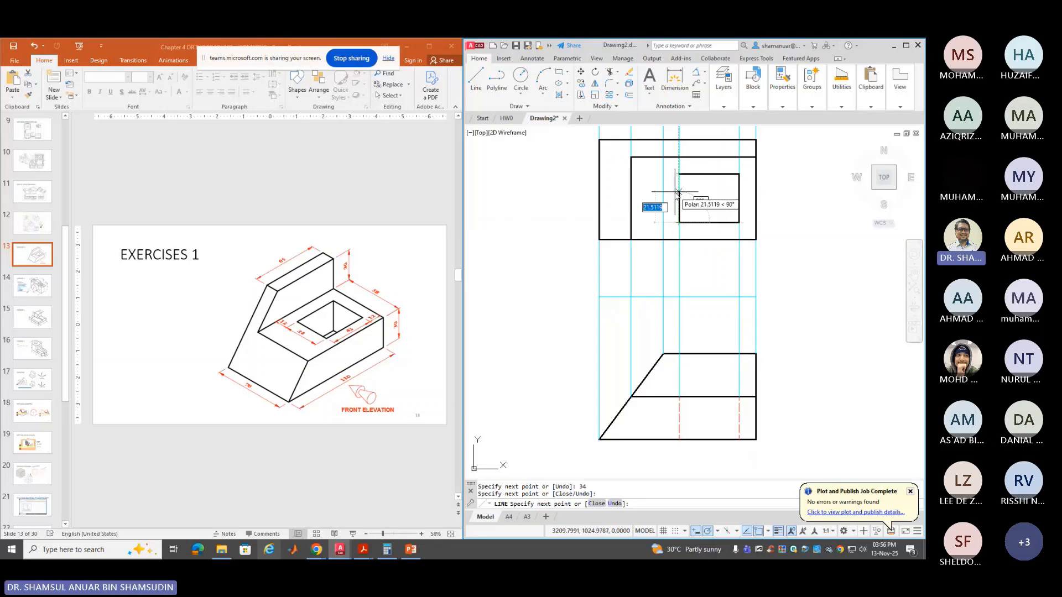
type("34")
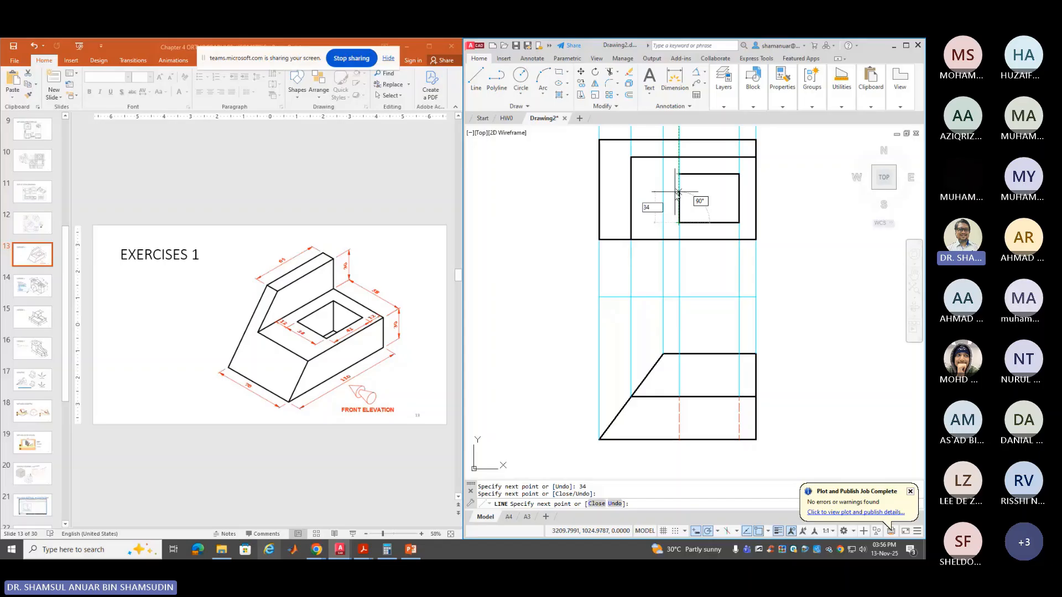
key("Return")
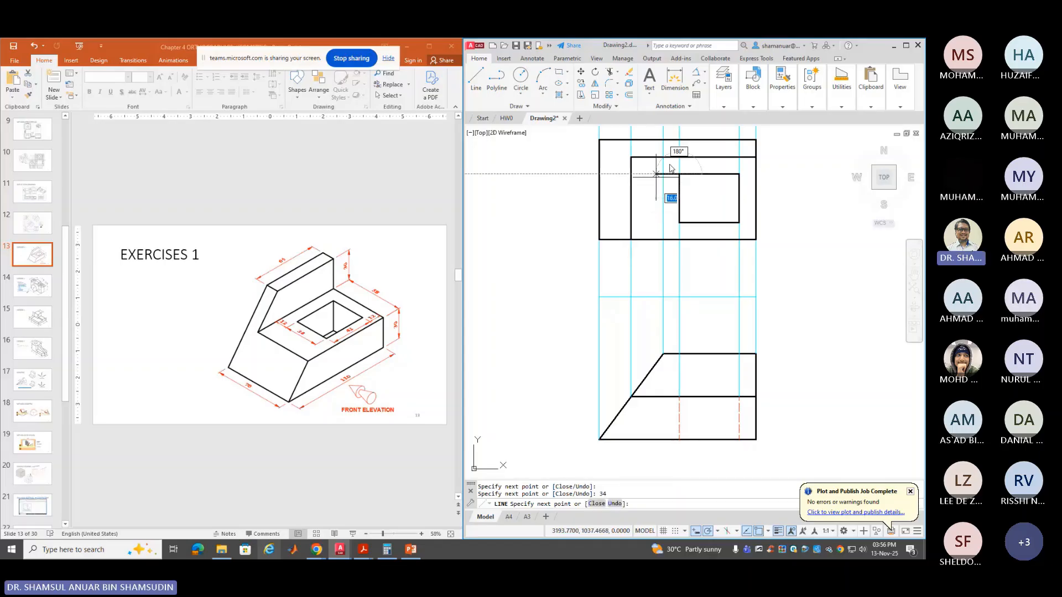
key("Return")
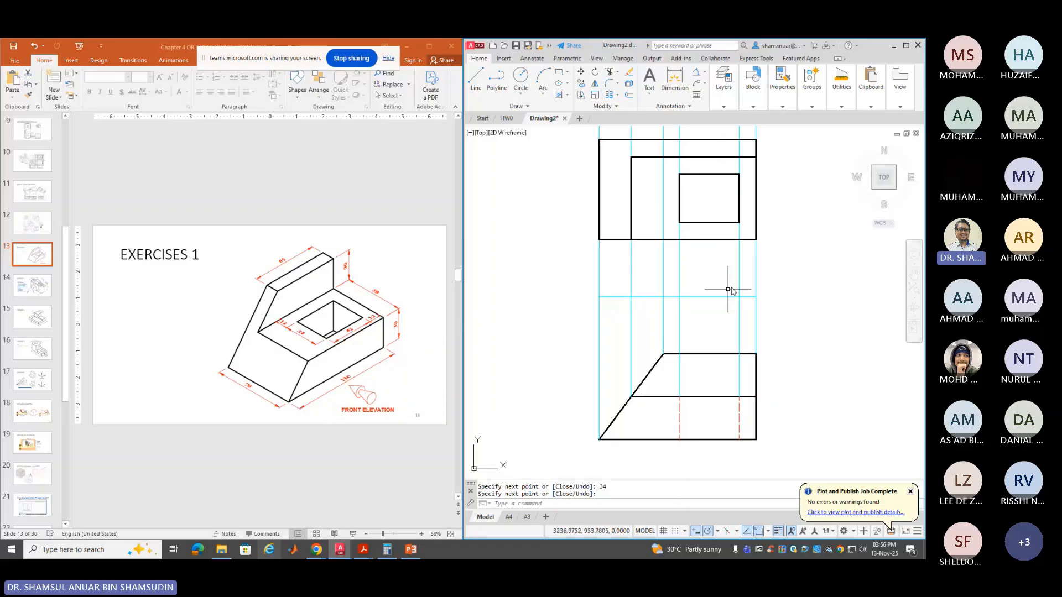
Recenter the views to the left and make BINAAN the current layer
scroll(766, 271, "down", 1)
middle_click_drag(766, 271, 618, 284)
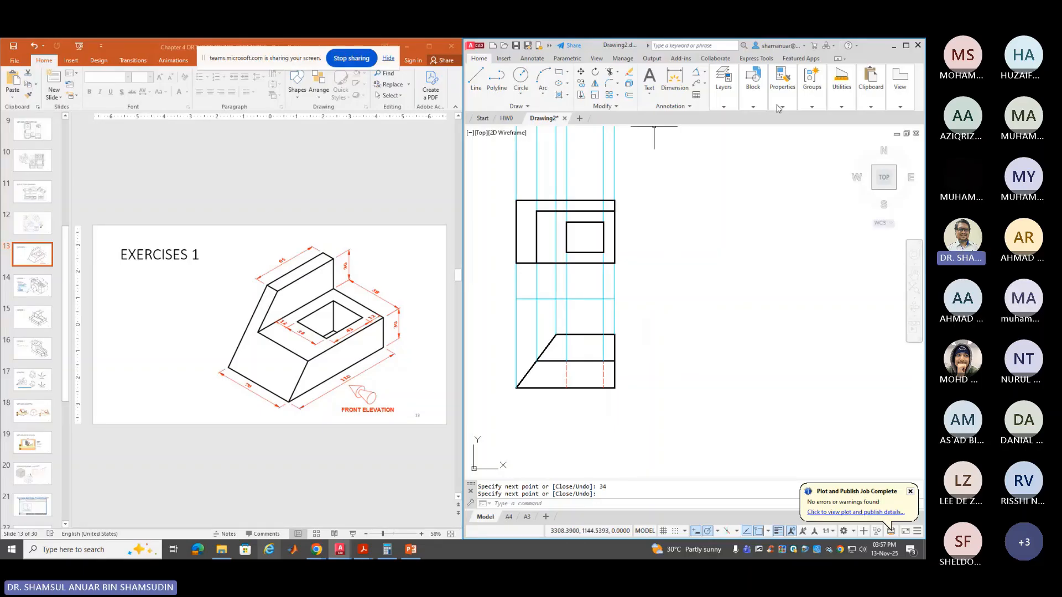
left_click(724, 107)
left_click(802, 118)
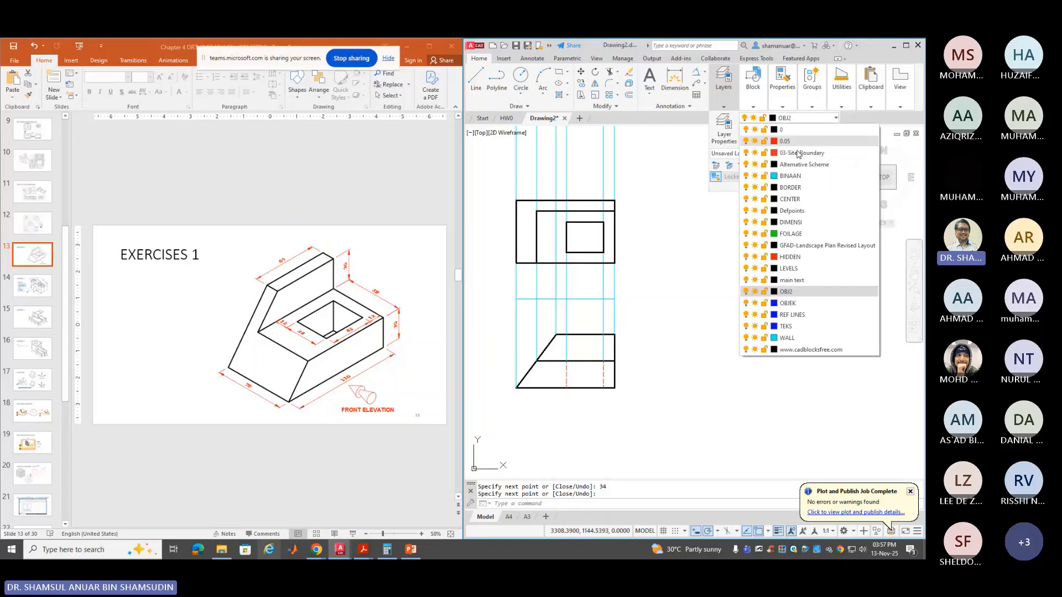
left_click(808, 175)
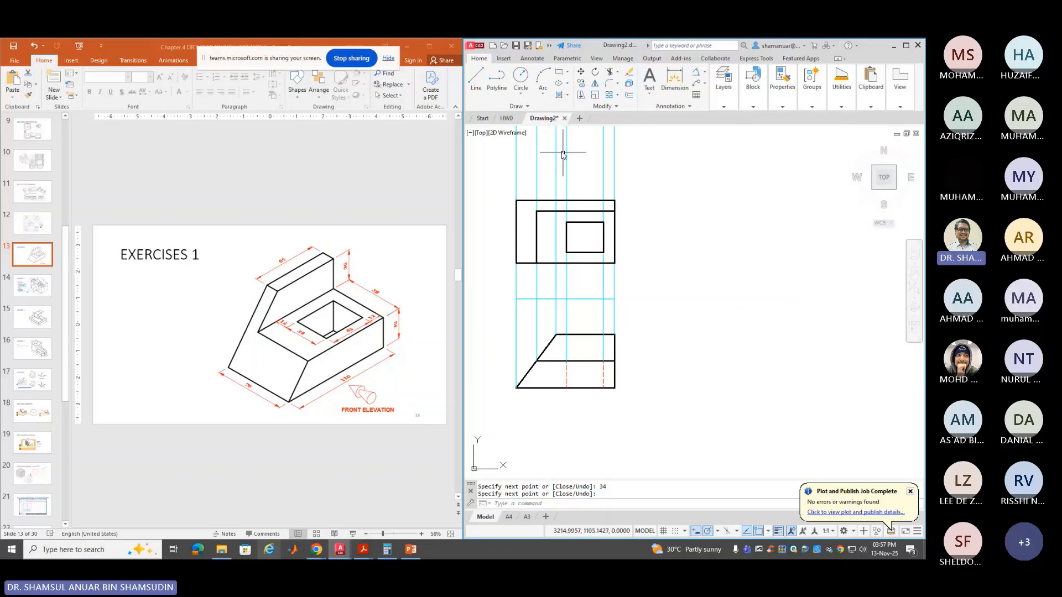
left_click(476, 77)
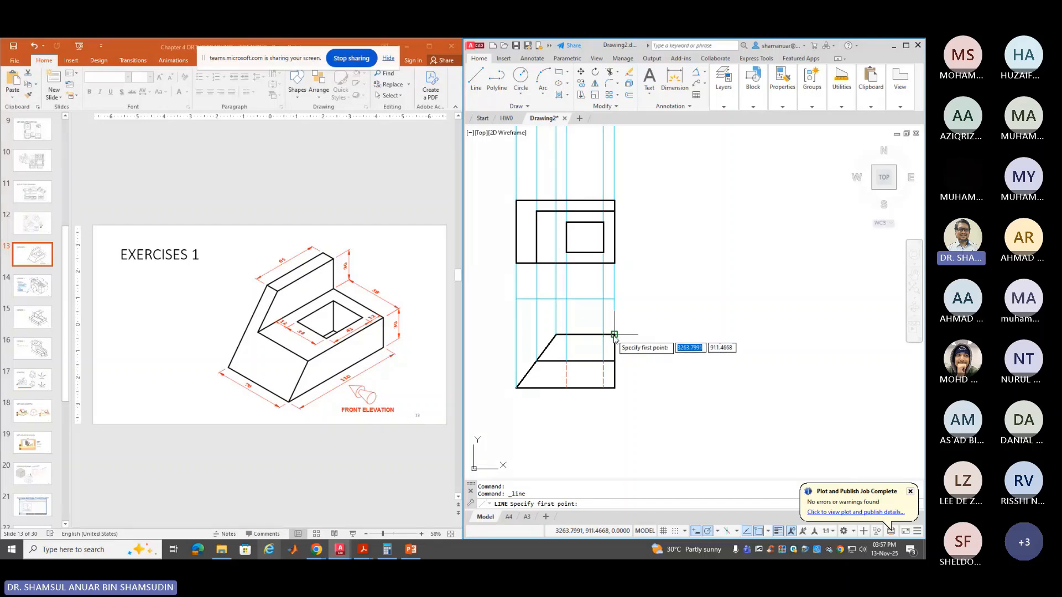
Draw a 45° miter line up-right from the front view's top-right corner using 45° polar tracking
left_click(614, 335)
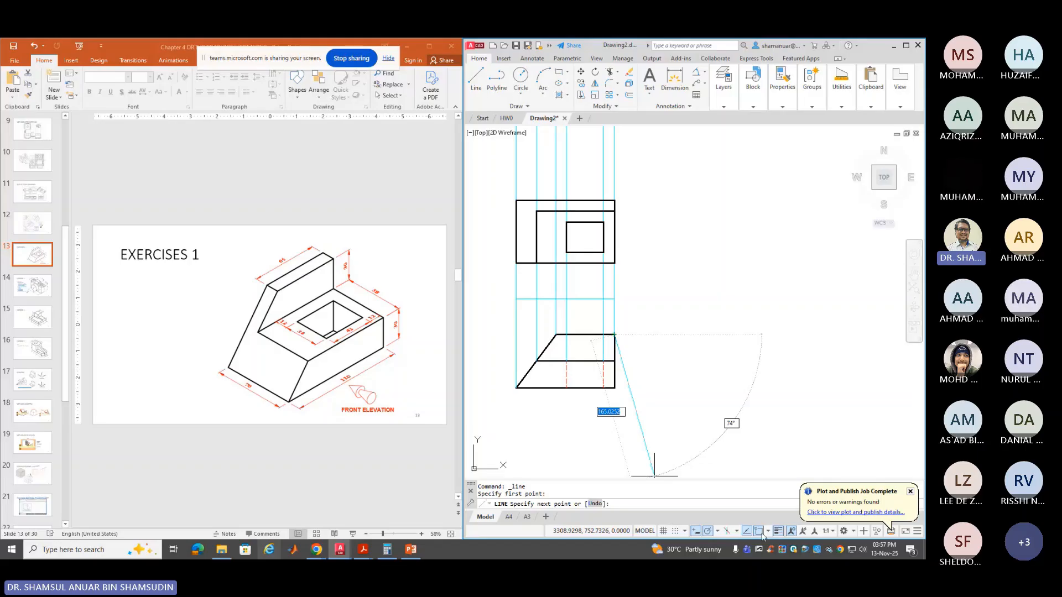
left_click(718, 532)
left_click(722, 434)
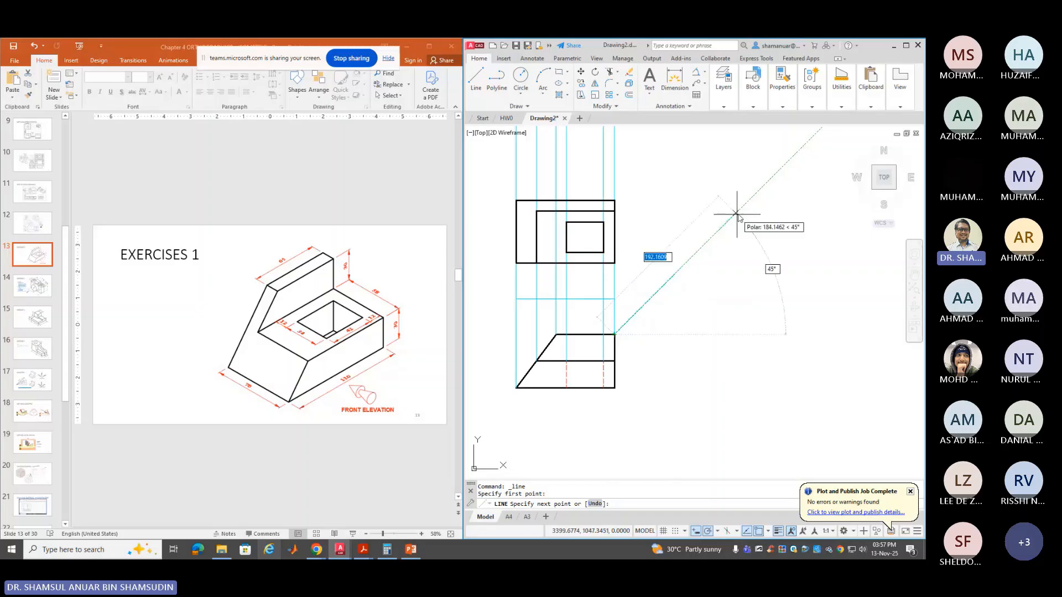
left_click(772, 176)
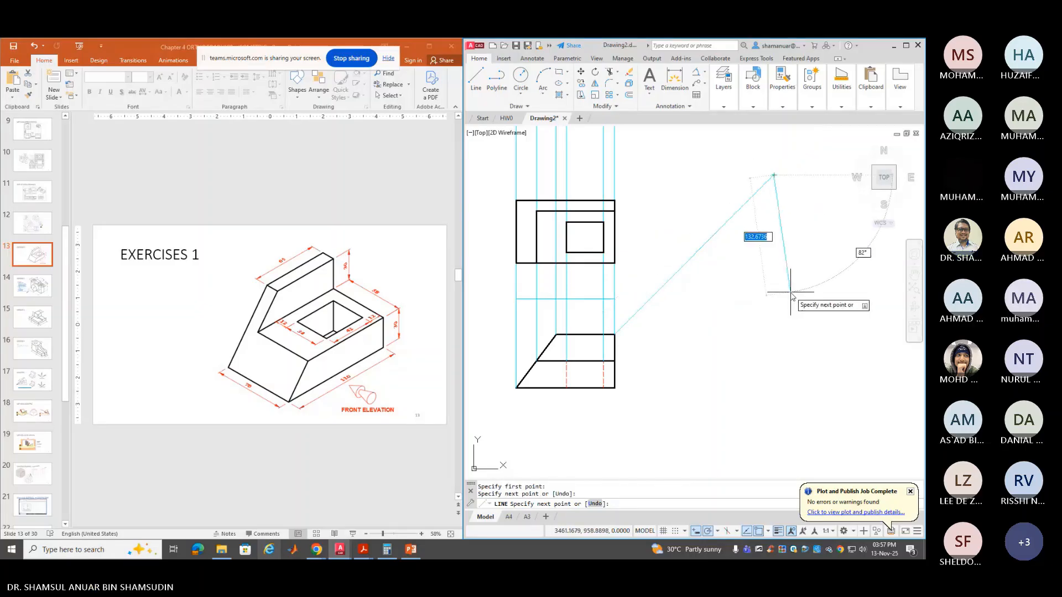
key("Return")
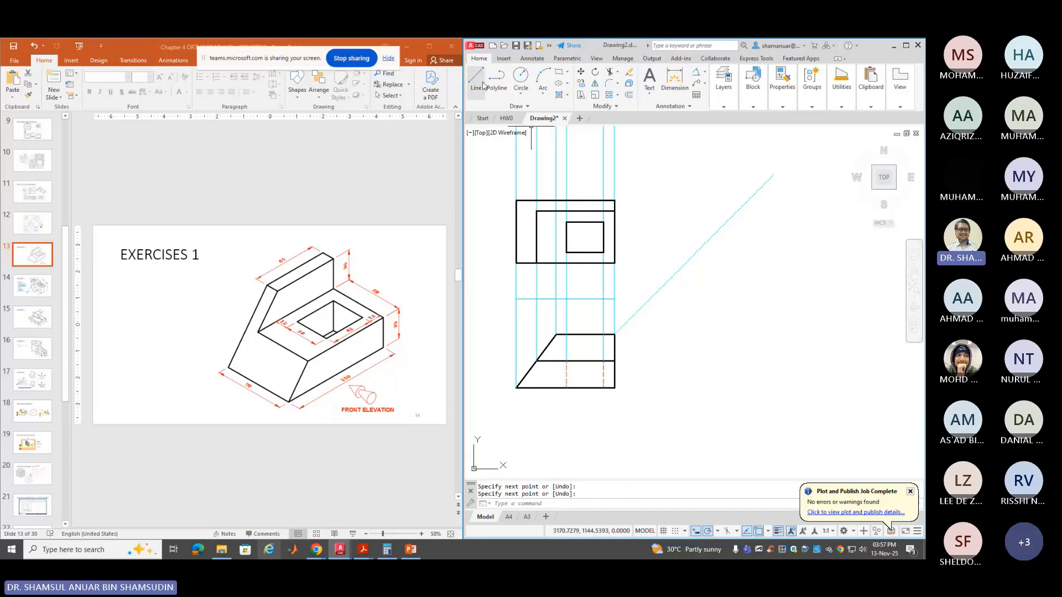
left_click(518, 106)
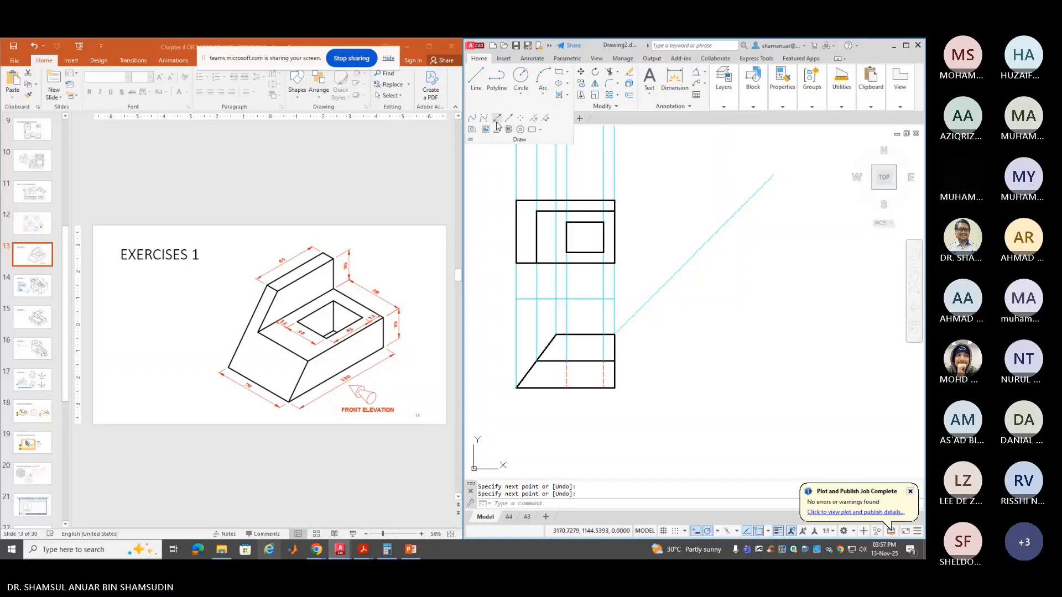
Cast three horizontal rays rightward from the front view's top, middle and bottom corners
left_click(509, 119)
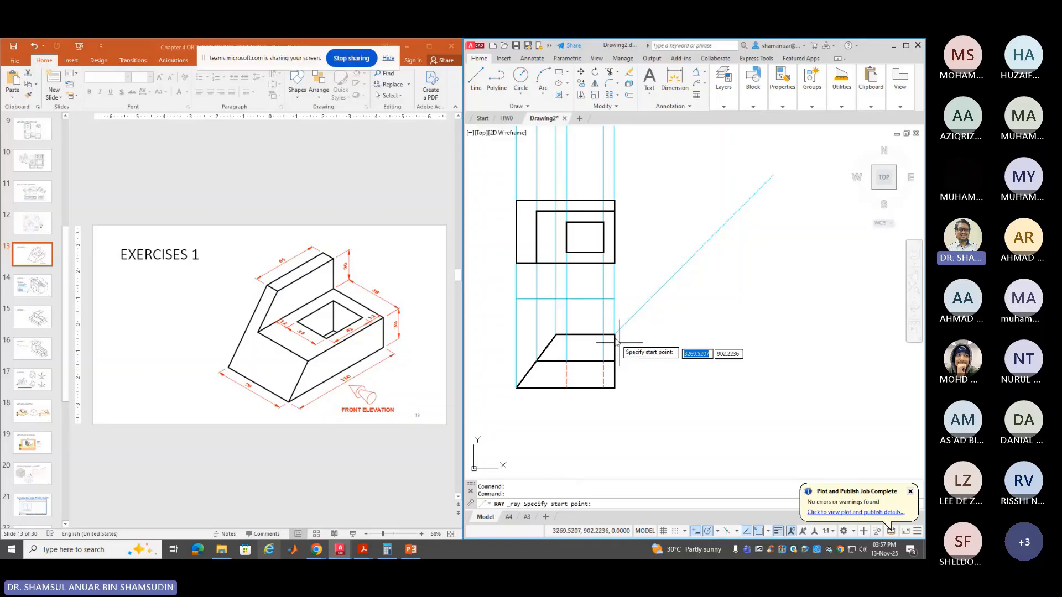
left_click(615, 336)
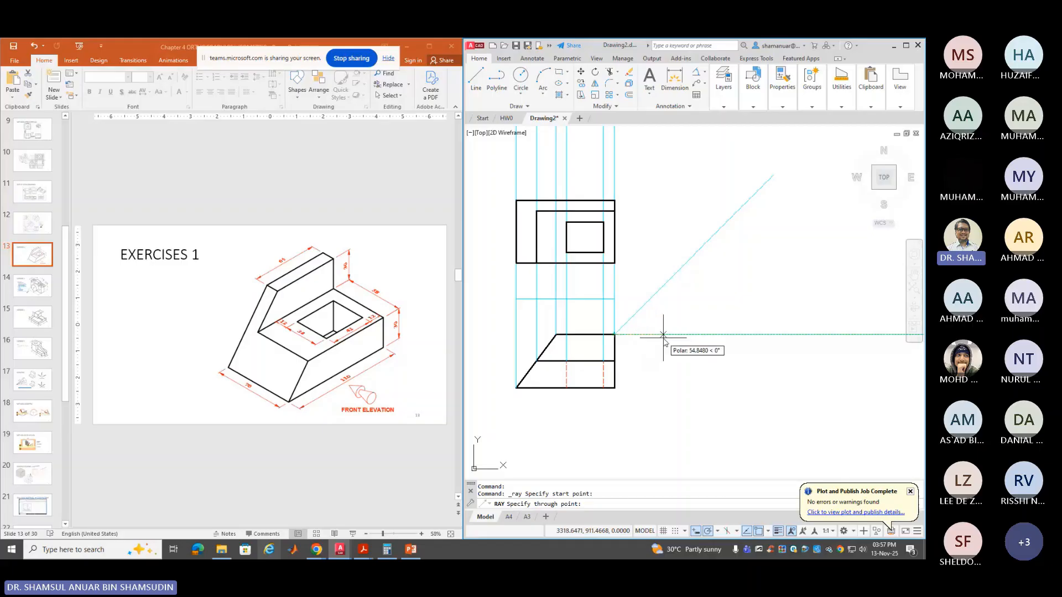
left_click(730, 335)
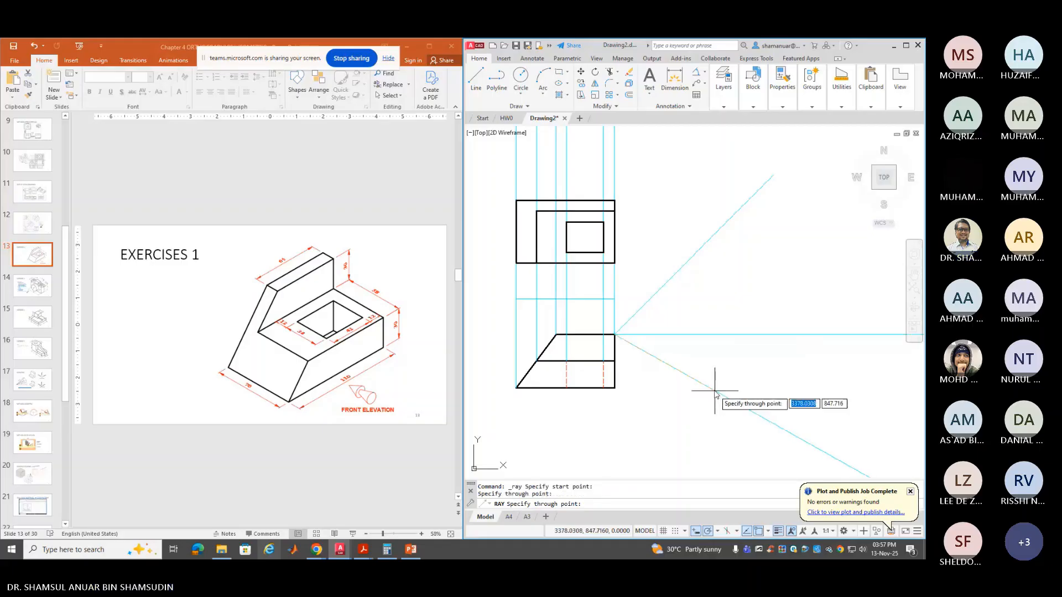
key("Return")
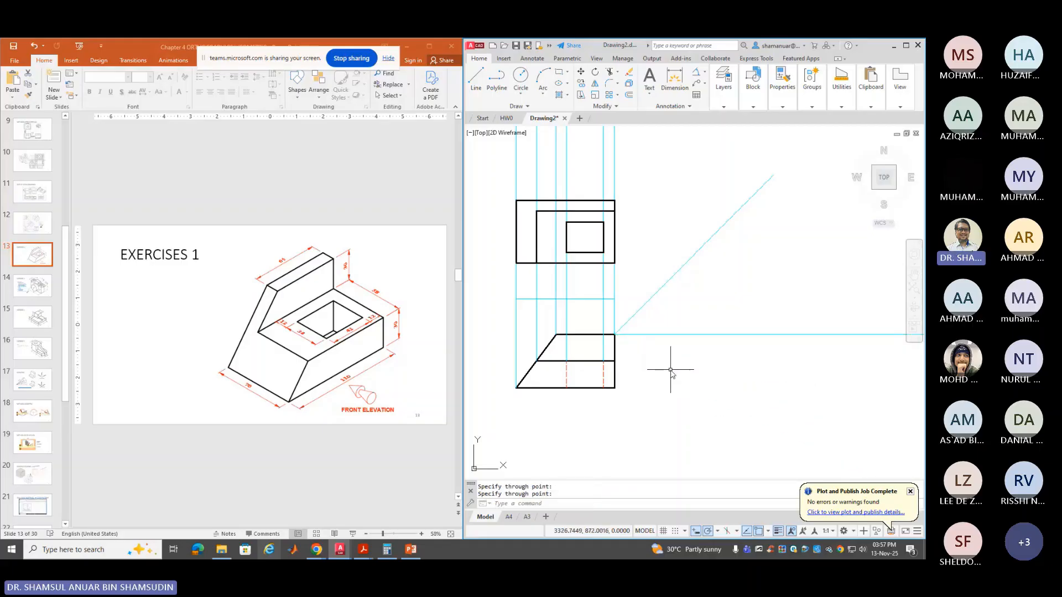
key("Return")
left_click(614, 361)
left_click(628, 361)
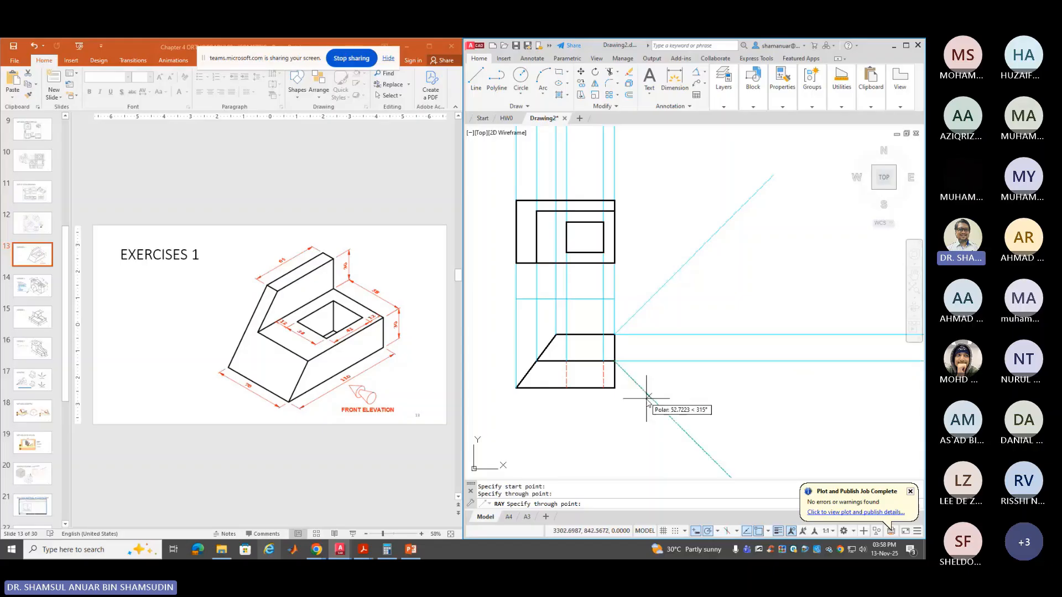
key("Return")
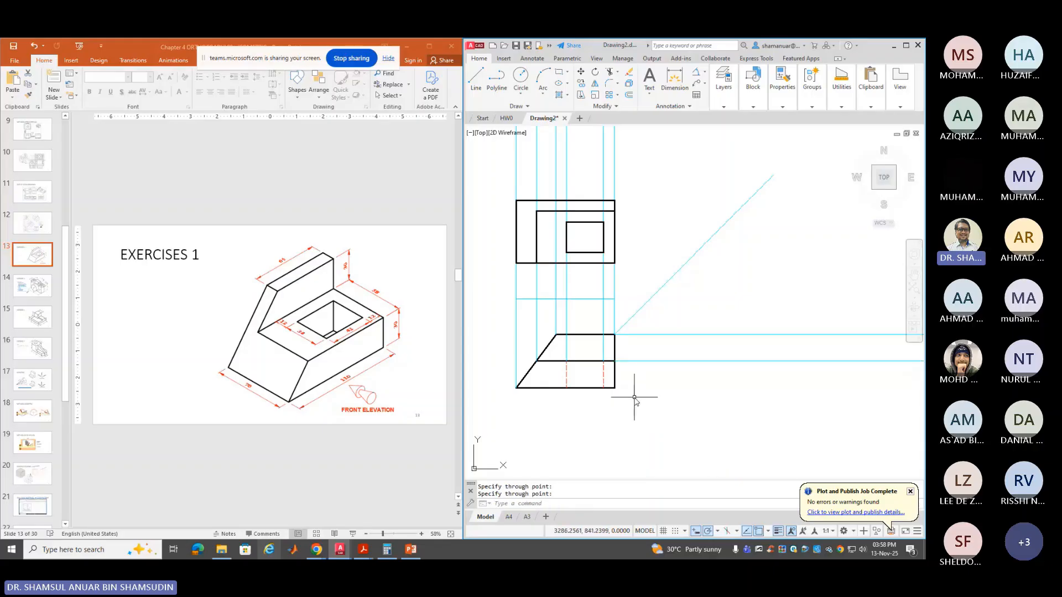
key("Return")
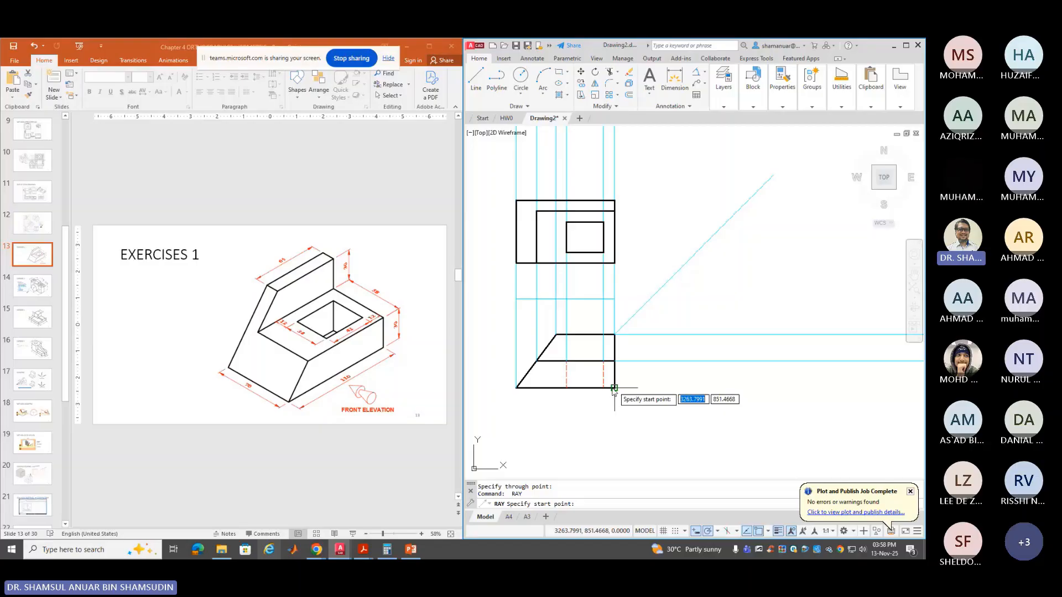
left_click(614, 388)
left_click(656, 434)
key("Return")
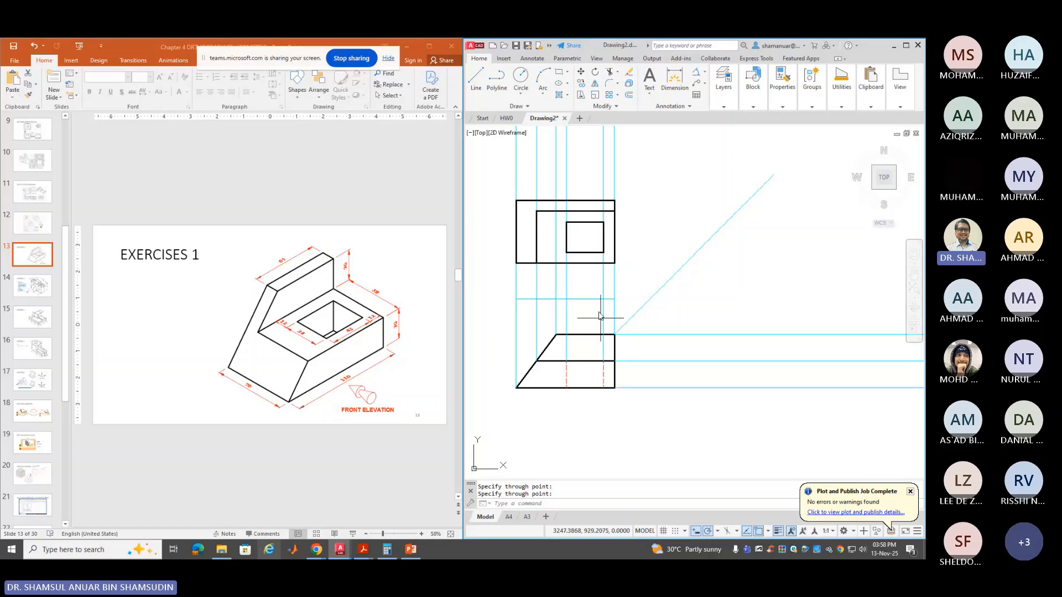
Draw a vertical line starting 40 units right of the corner, down across the rays
left_click(481, 78)
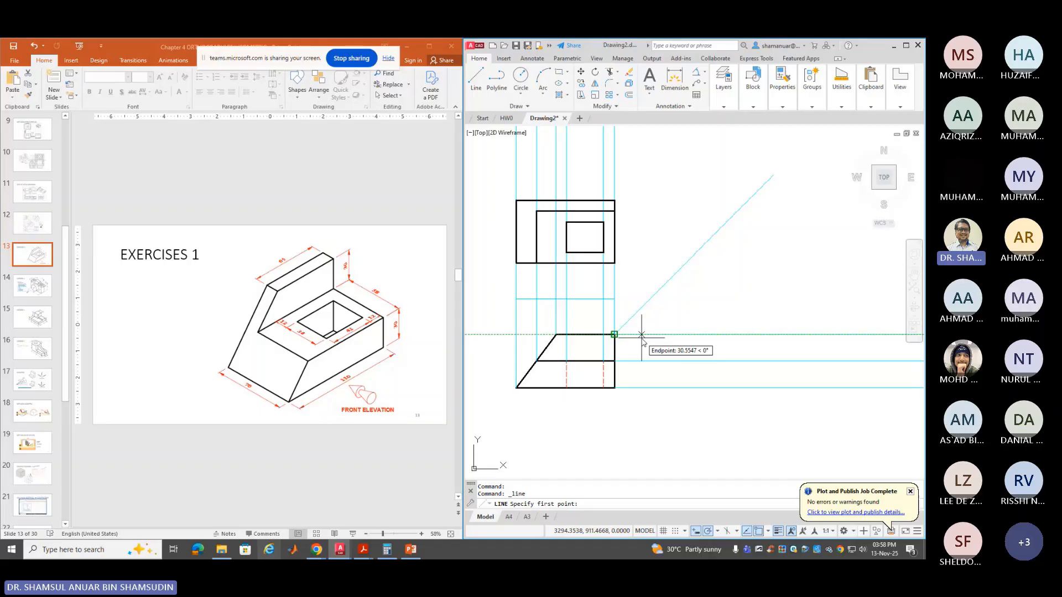
type("40")
key("Return")
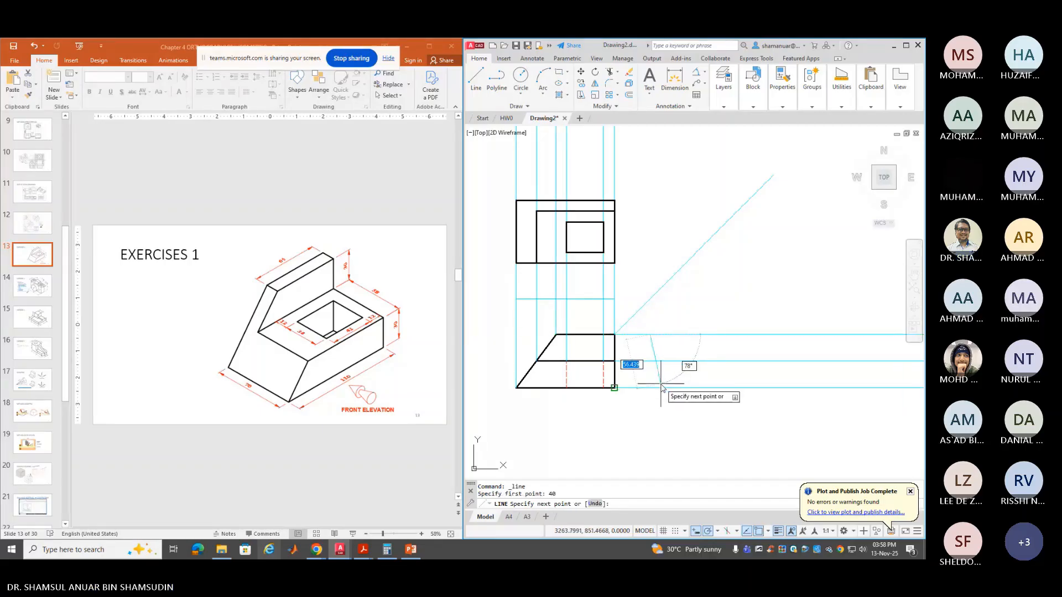
left_click(651, 387)
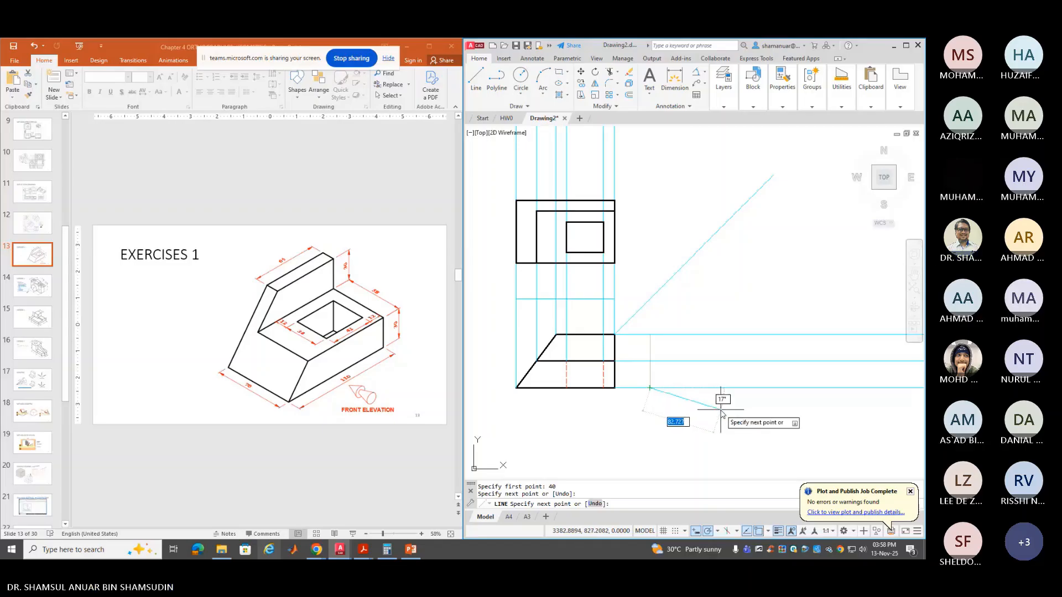
key("Return")
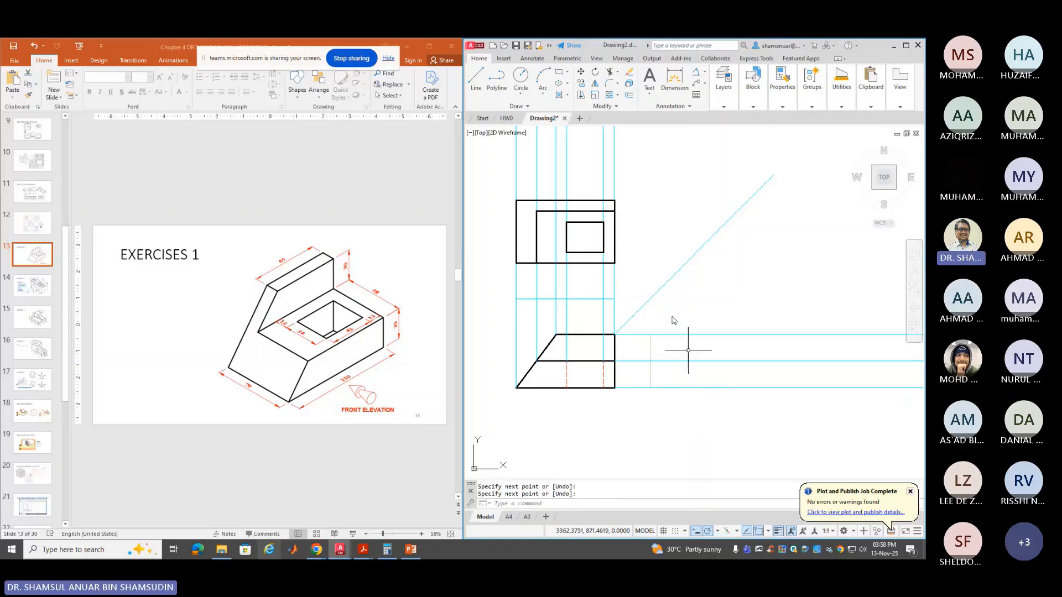
Offset that vertical line 40 units to the right and select the copy
left_click(629, 95)
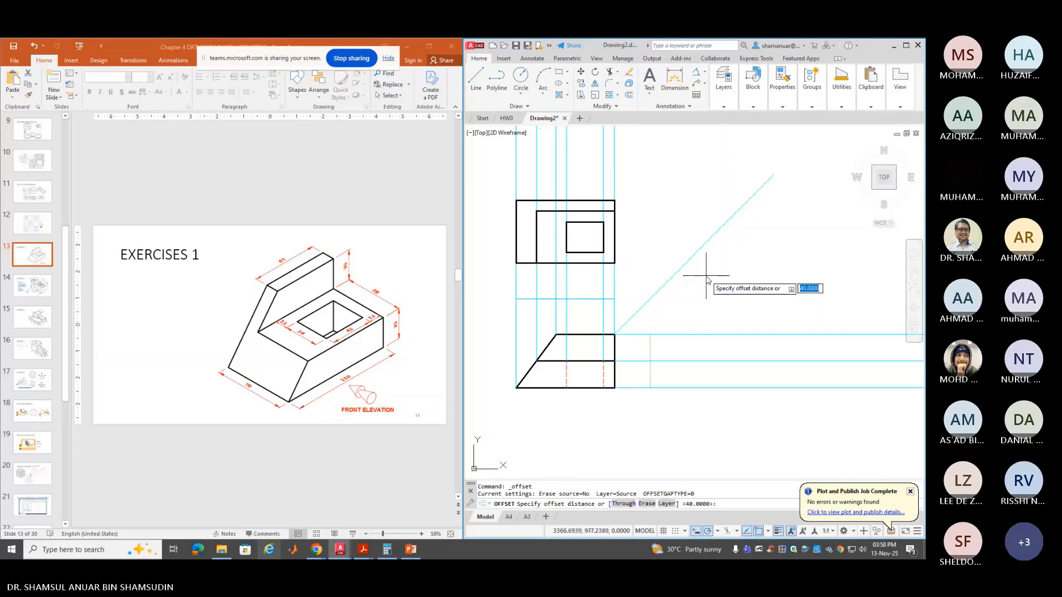
key("Return")
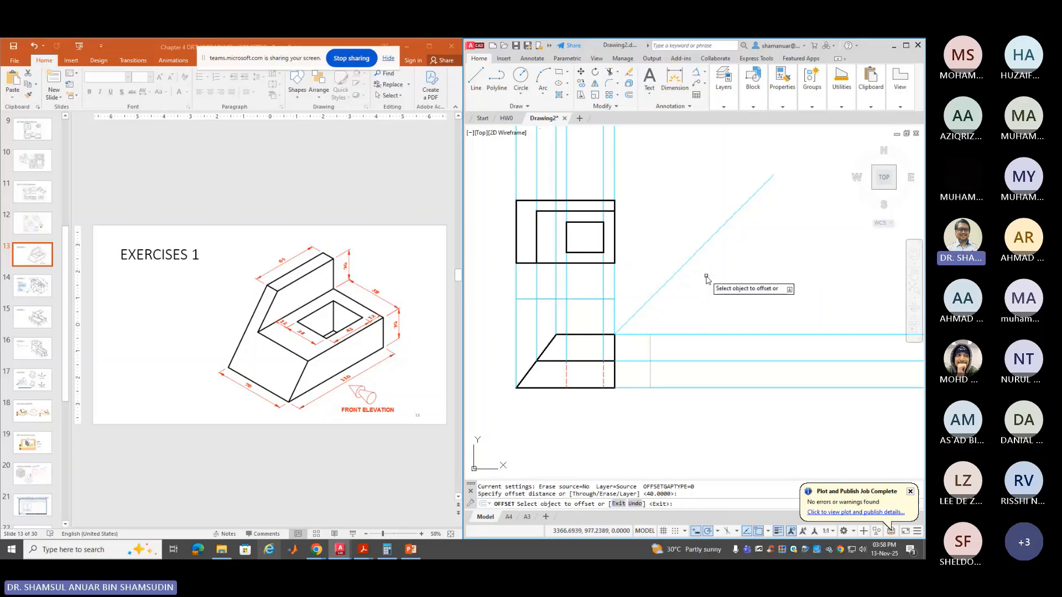
left_click(650, 352)
left_click(668, 353)
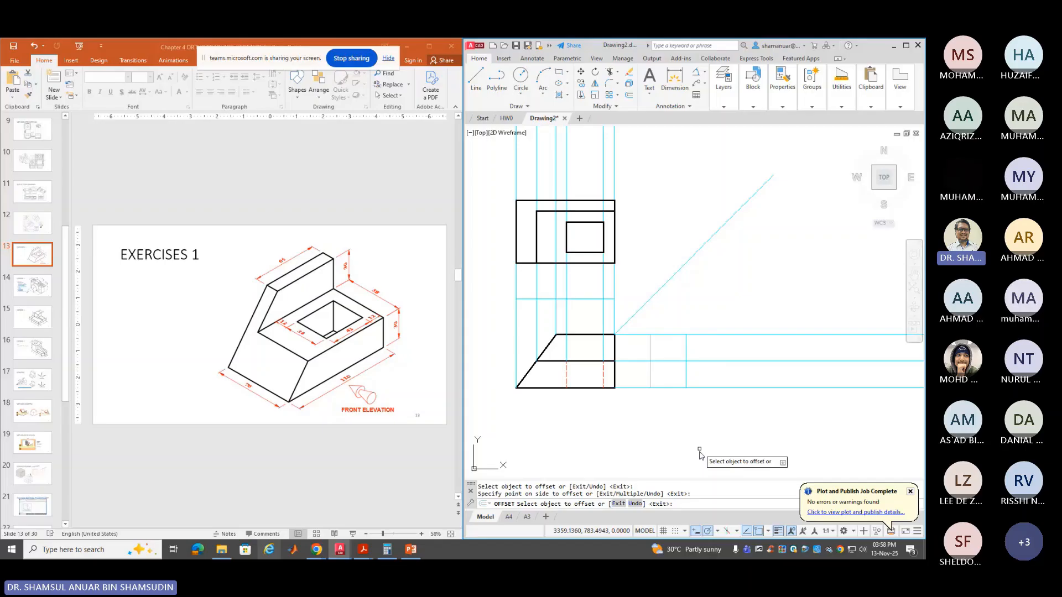
key("Return")
left_click(686, 347)
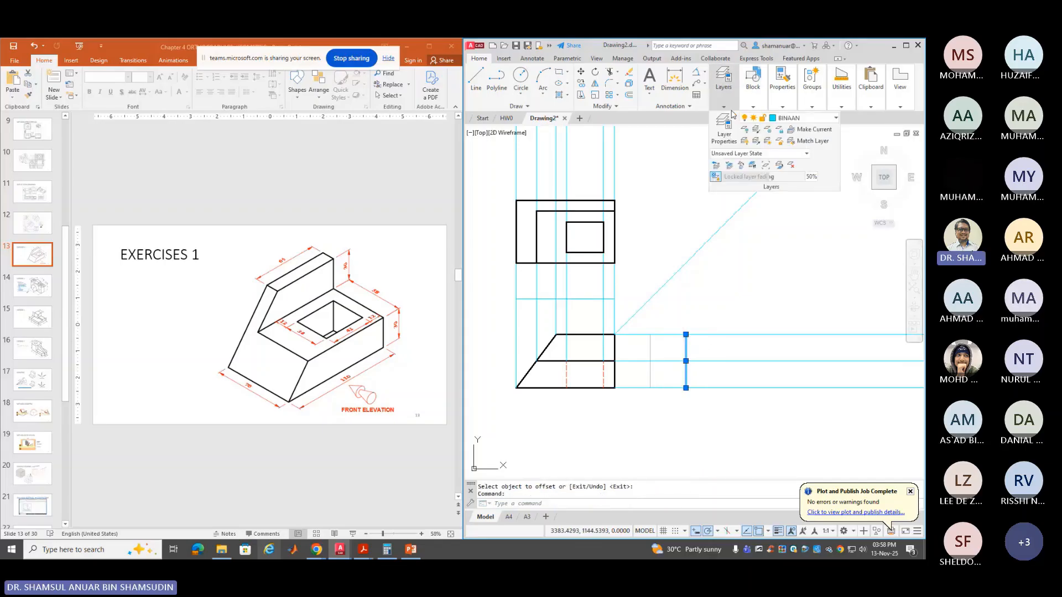
Move the right-hand vertical line onto layer OBJ2 and pan the view right
mouse_move(784, 101)
mouse_move(738, 108)
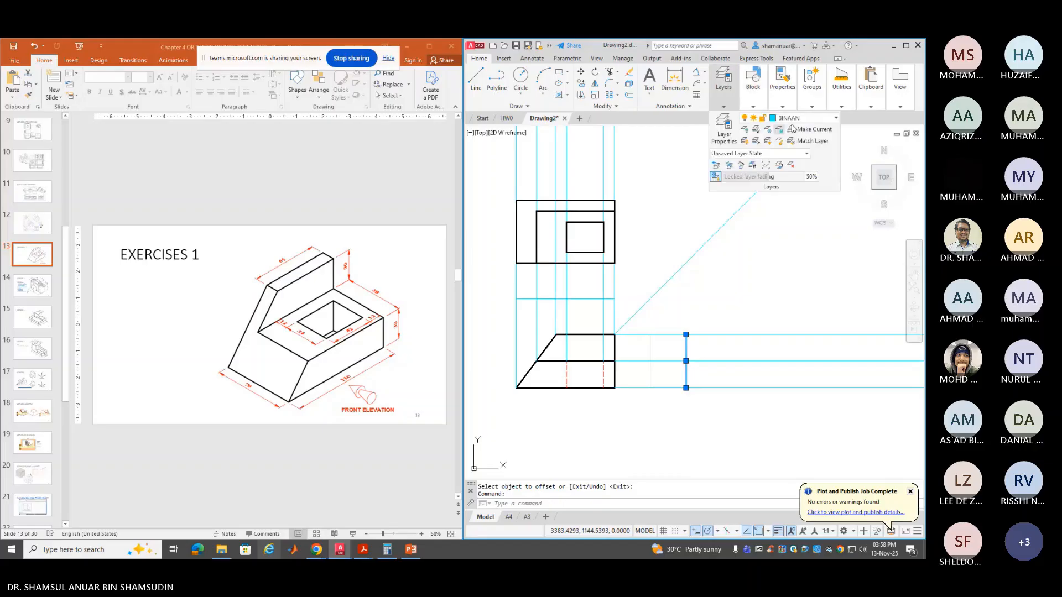
left_click(804, 118)
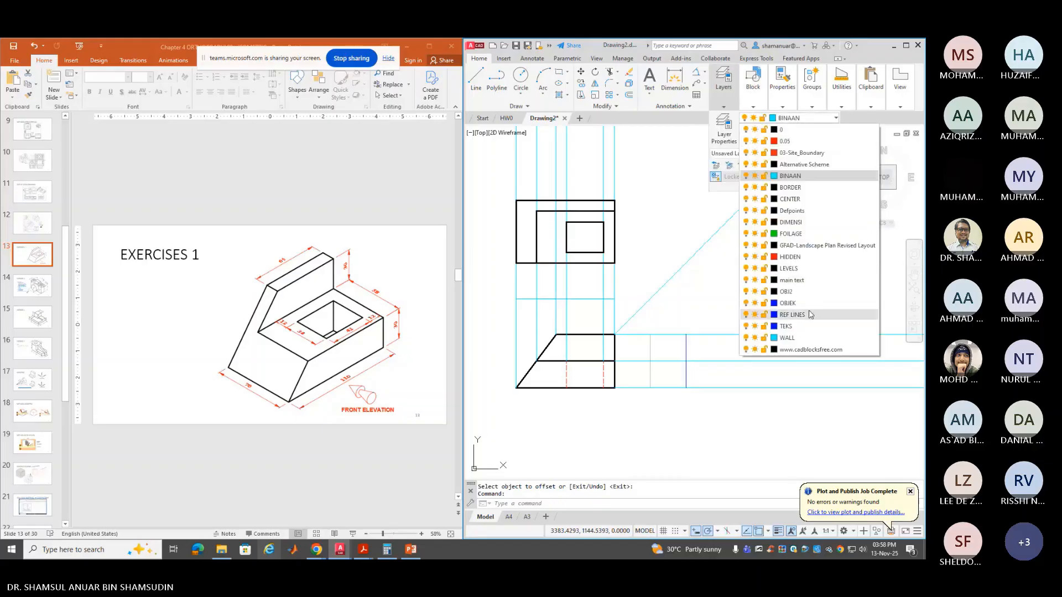
left_click(799, 292)
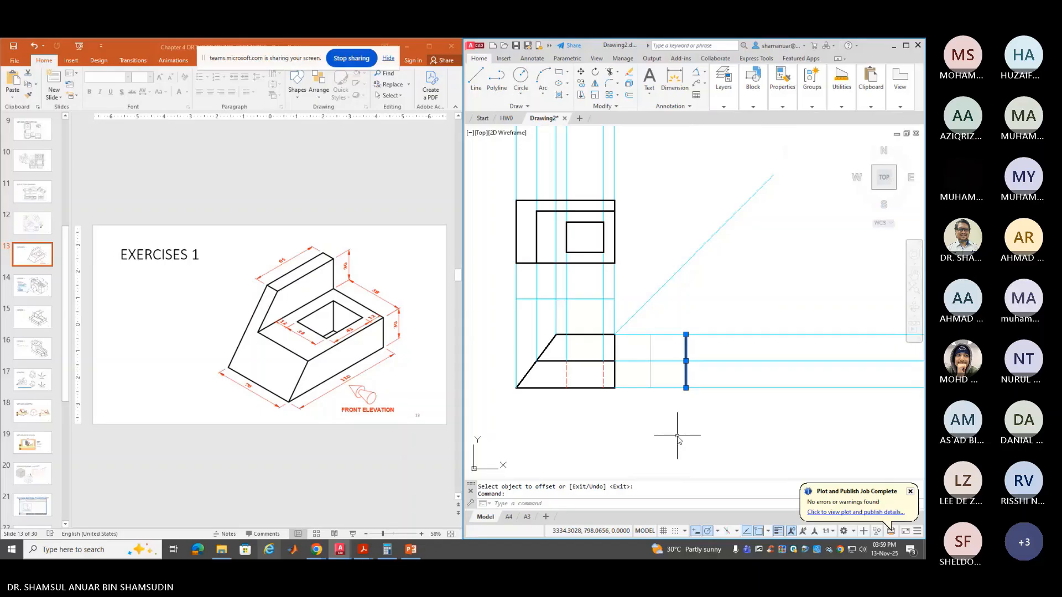
middle_click_drag(678, 436, 778, 430)
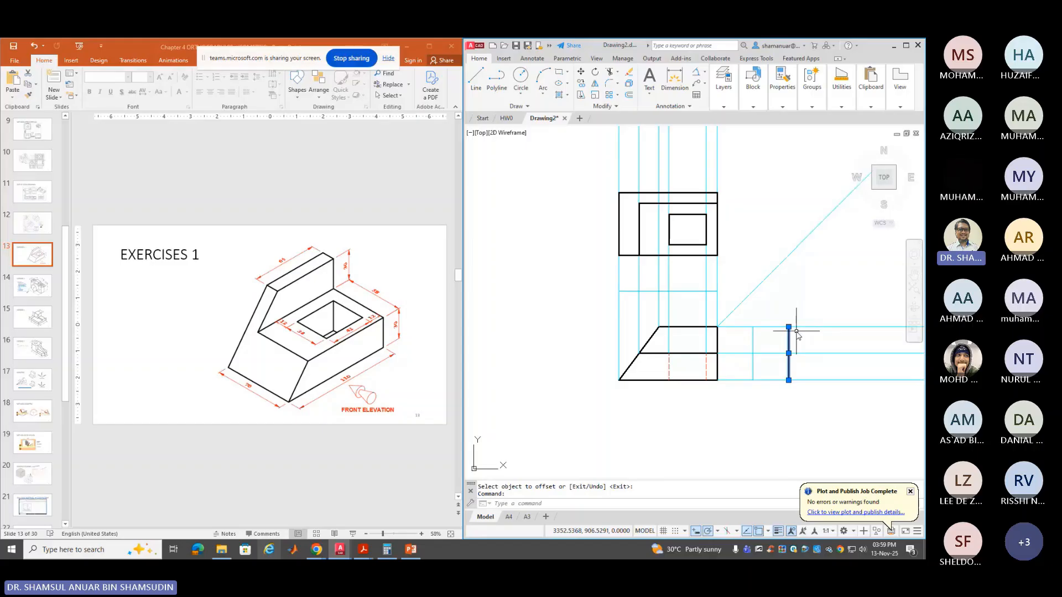
Delete the side-view lines, rays and the 45° diagonal construction line
key("Escape")
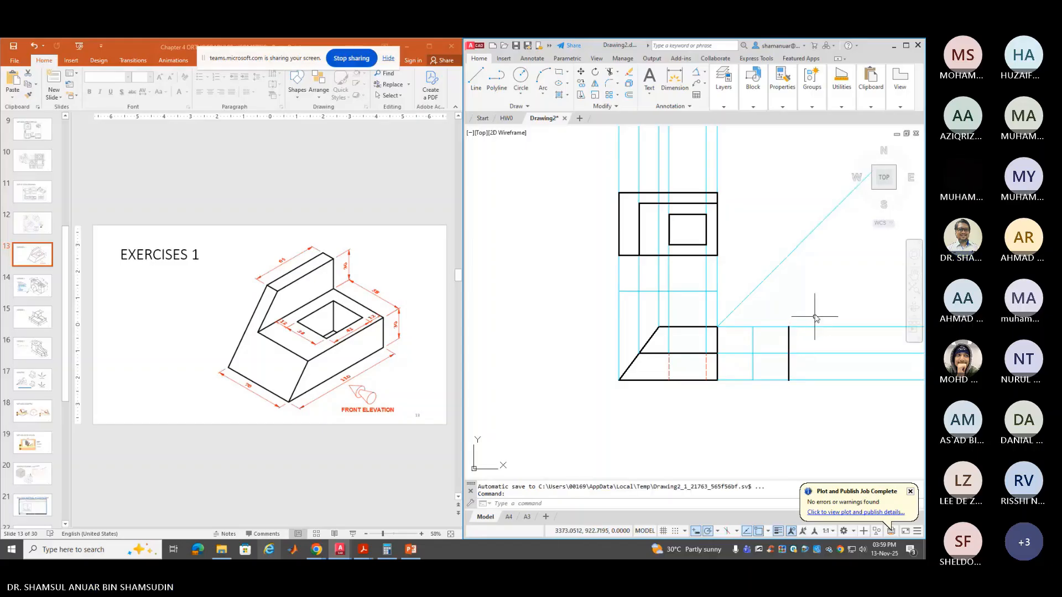
left_click(815, 313)
left_click(739, 387)
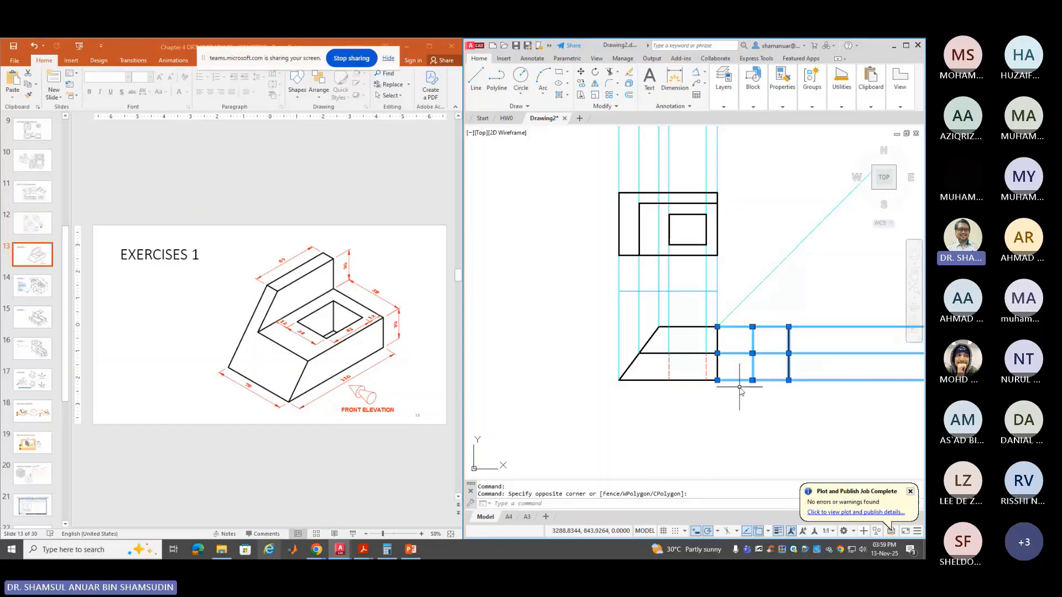
key("Delete")
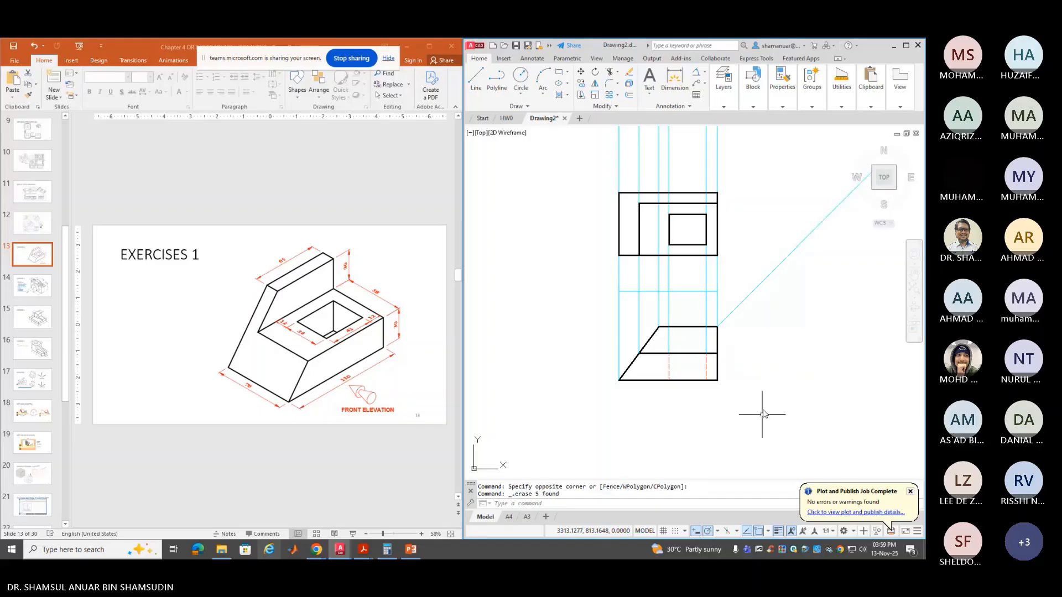
left_click(789, 243)
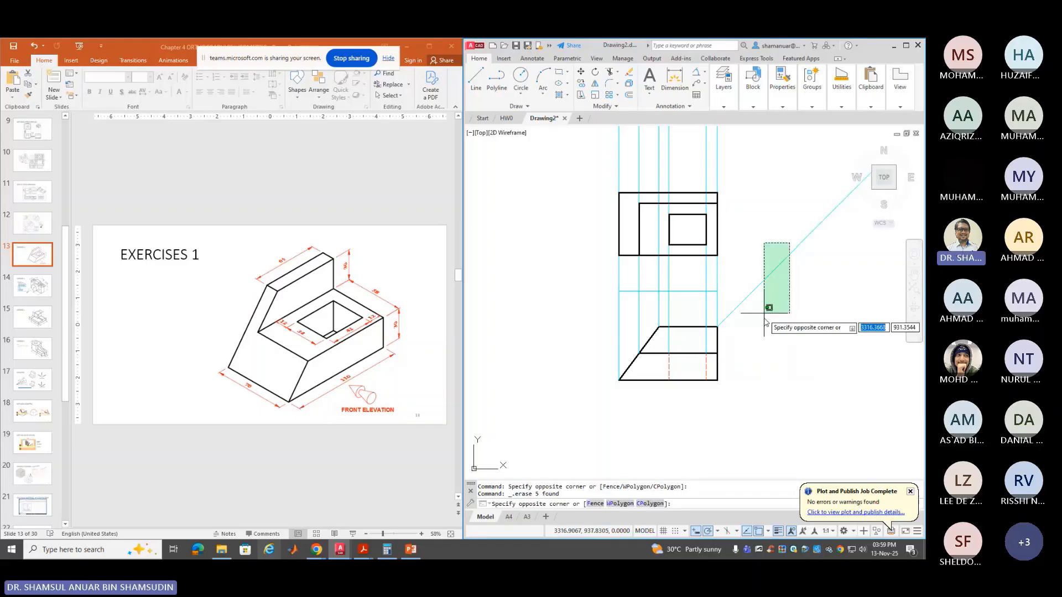
left_click(764, 313)
key("Delete")
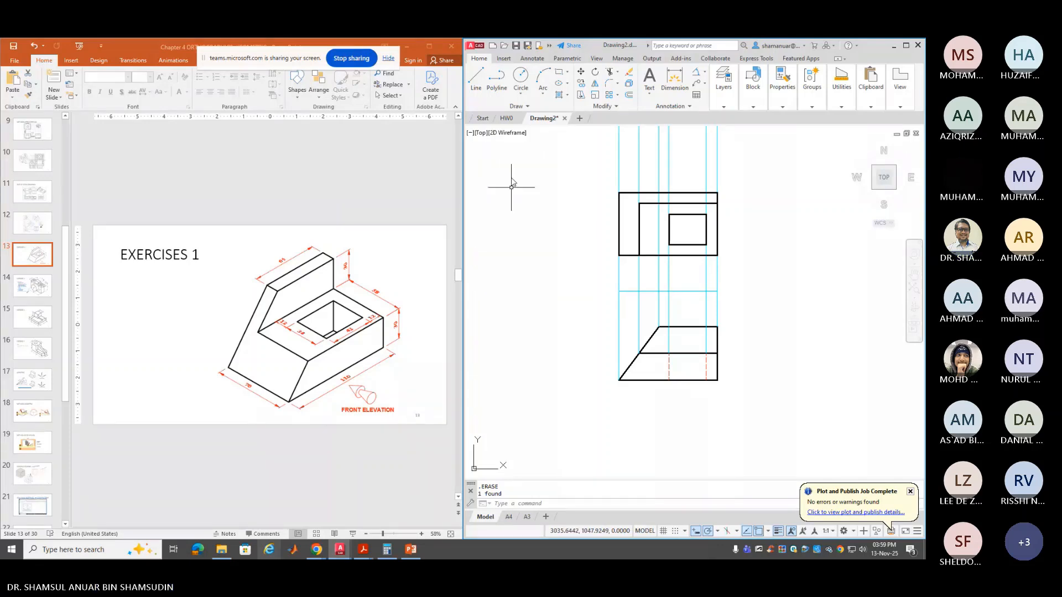
left_click(722, 104)
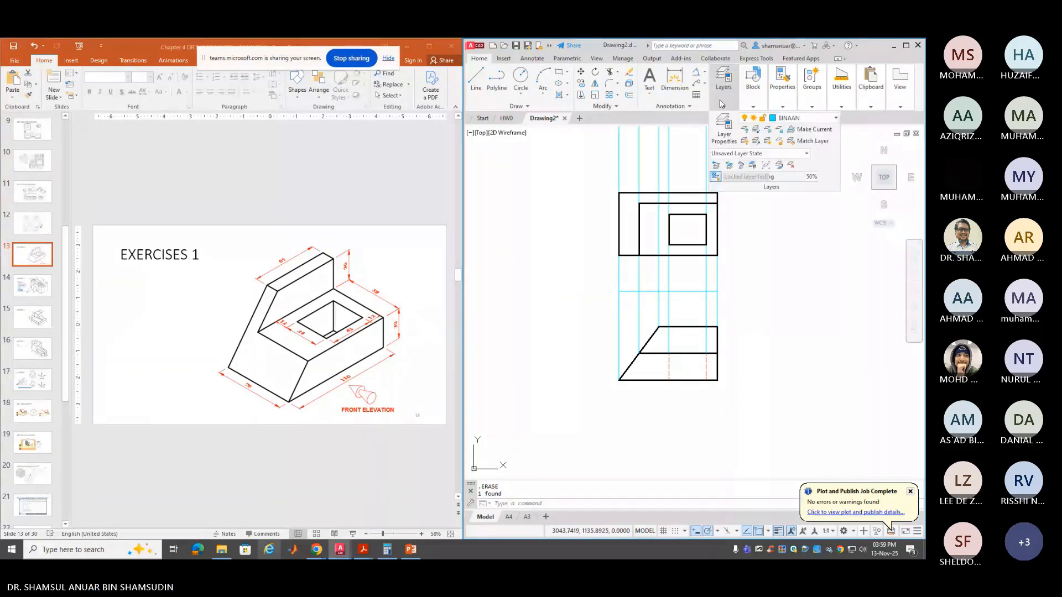
Cast a horizontal ray left from the slanted line's top corner
left_click(519, 106)
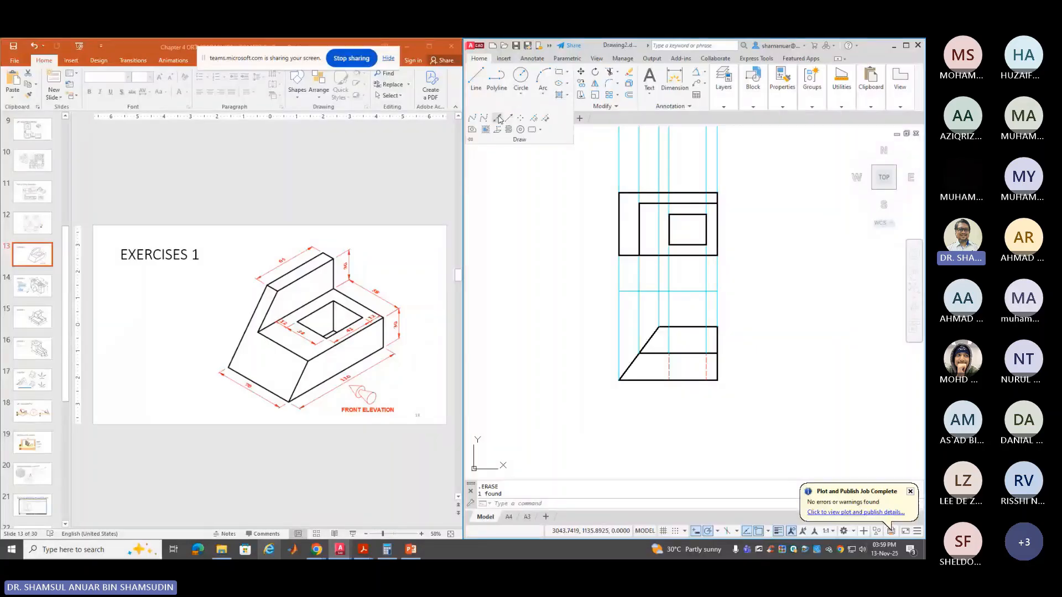
left_click(509, 119)
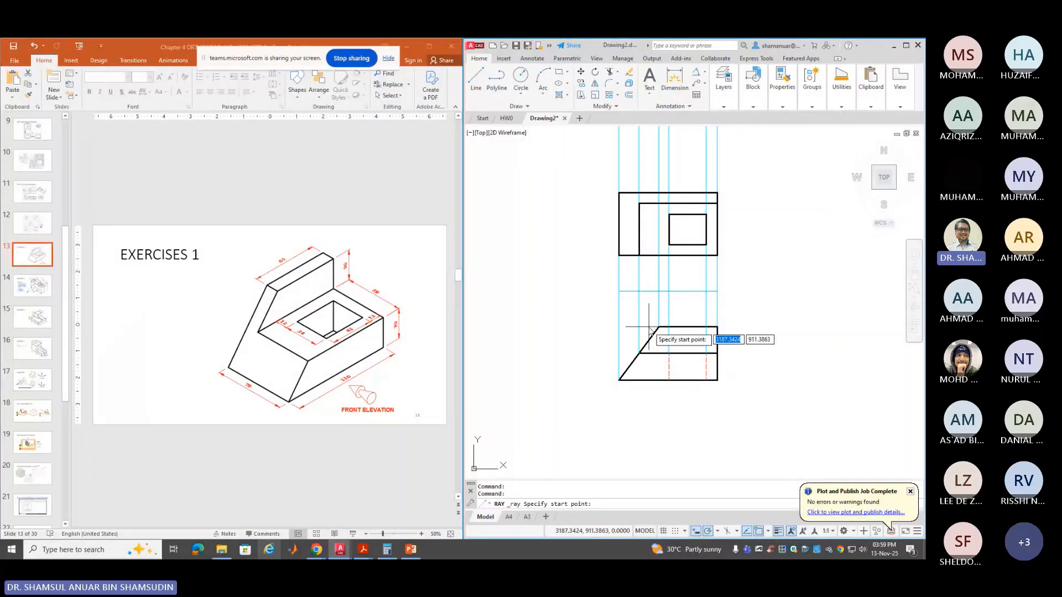
left_click(658, 327)
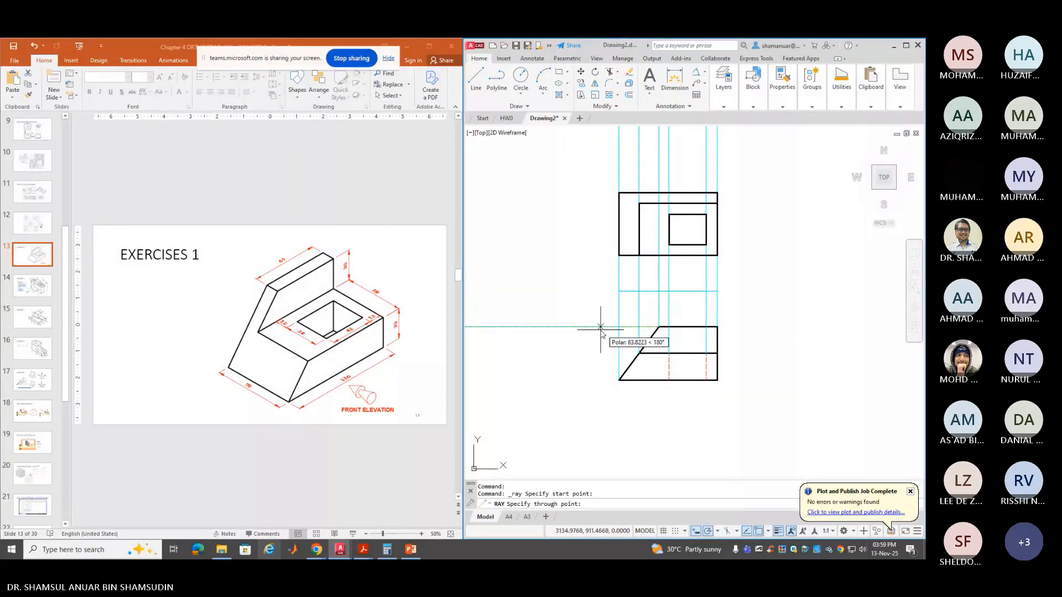
left_click(600, 328)
key("Return")
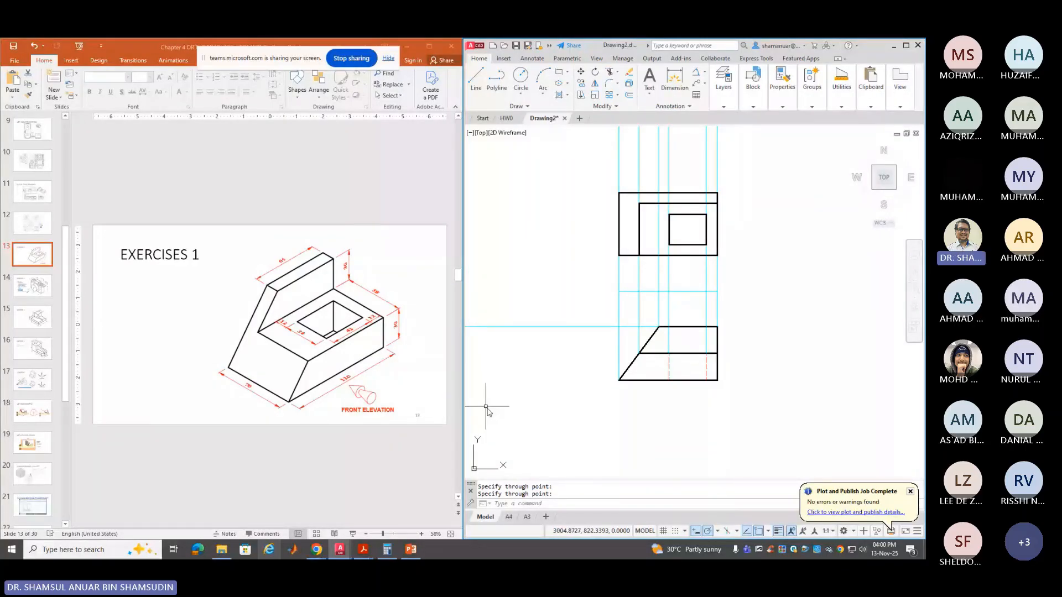
Cast horizontal rays left from the front view's middle corner and lower-left corner
left_click(529, 106)
left_click(508, 117)
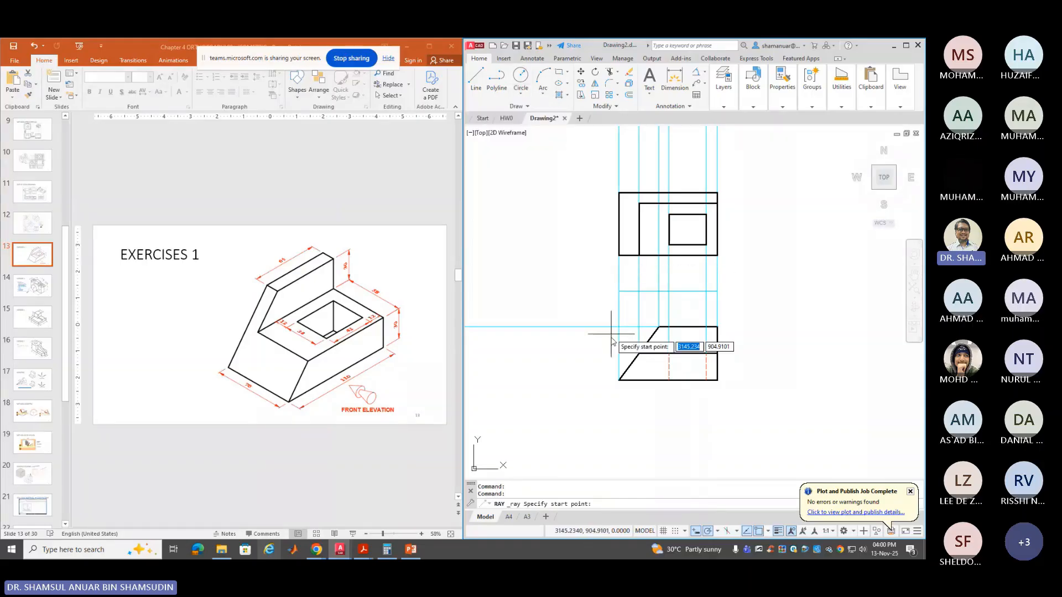
left_click(637, 353)
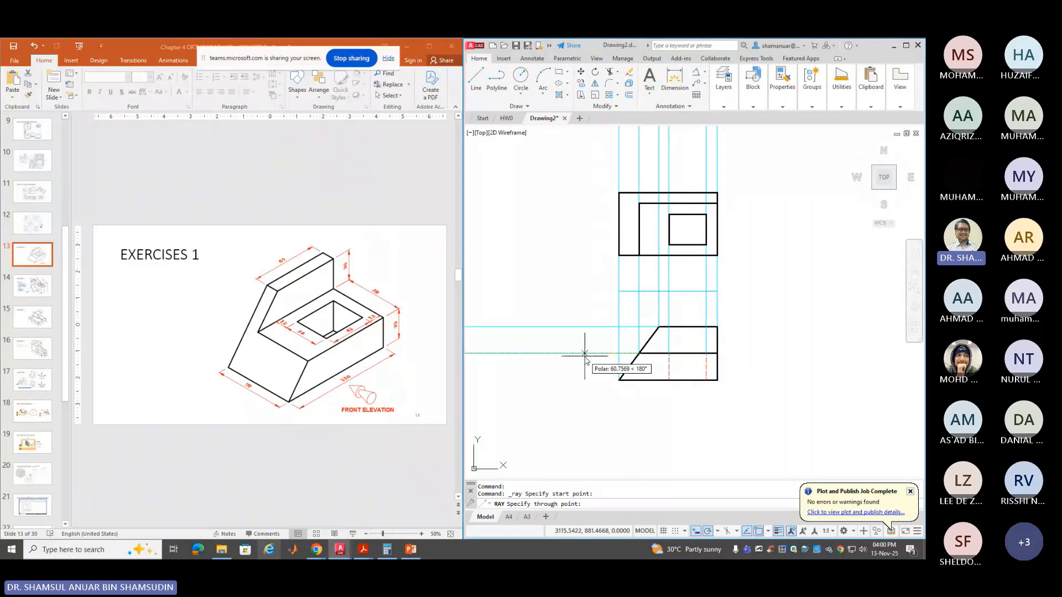
left_click(584, 354)
key("Return")
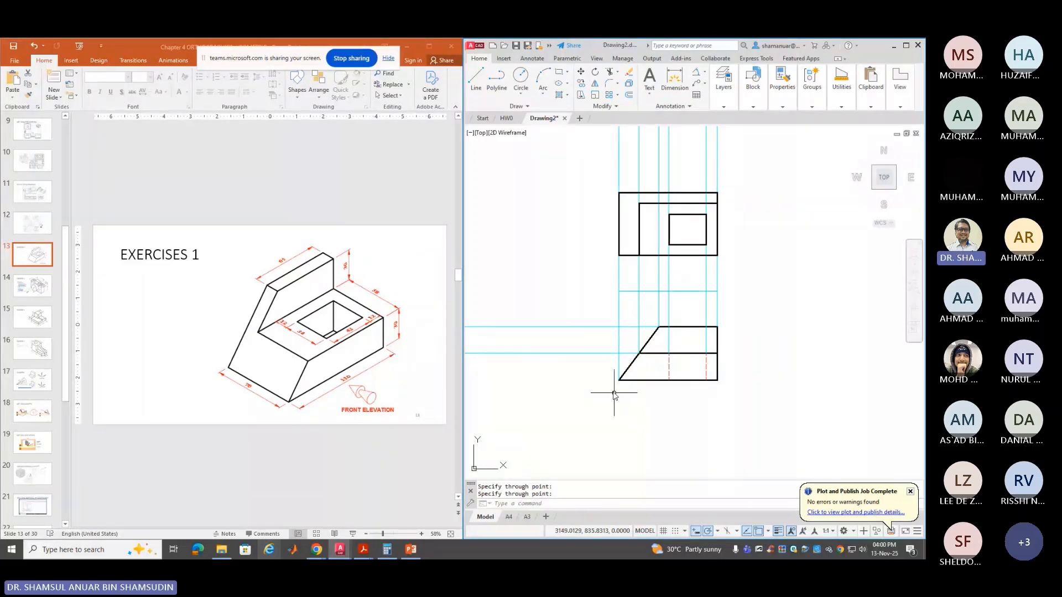
key("Return")
left_click(619, 380)
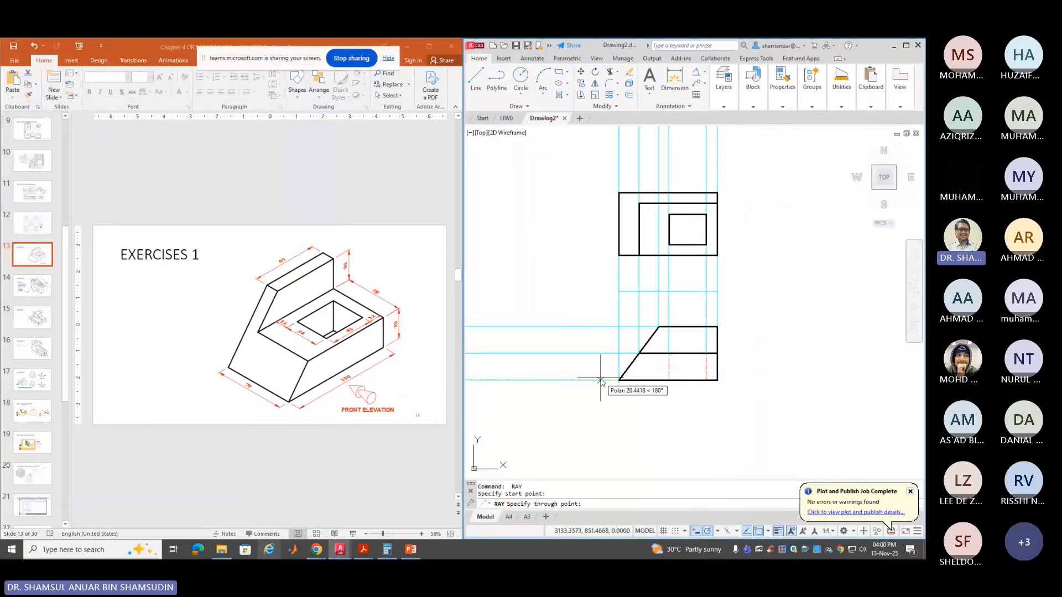
left_click(601, 380)
key("Return")
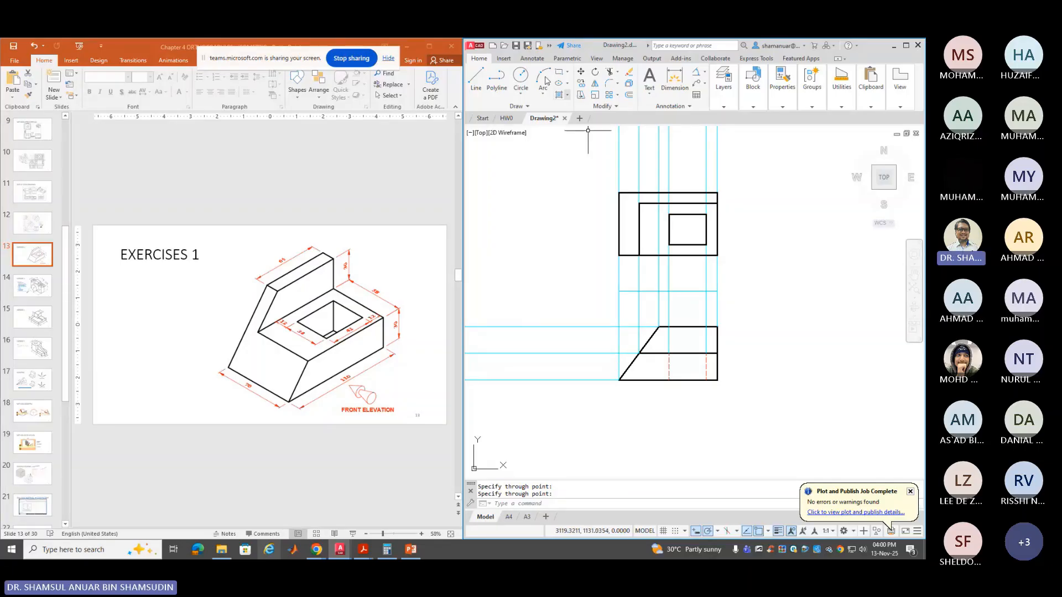
left_click(498, 108)
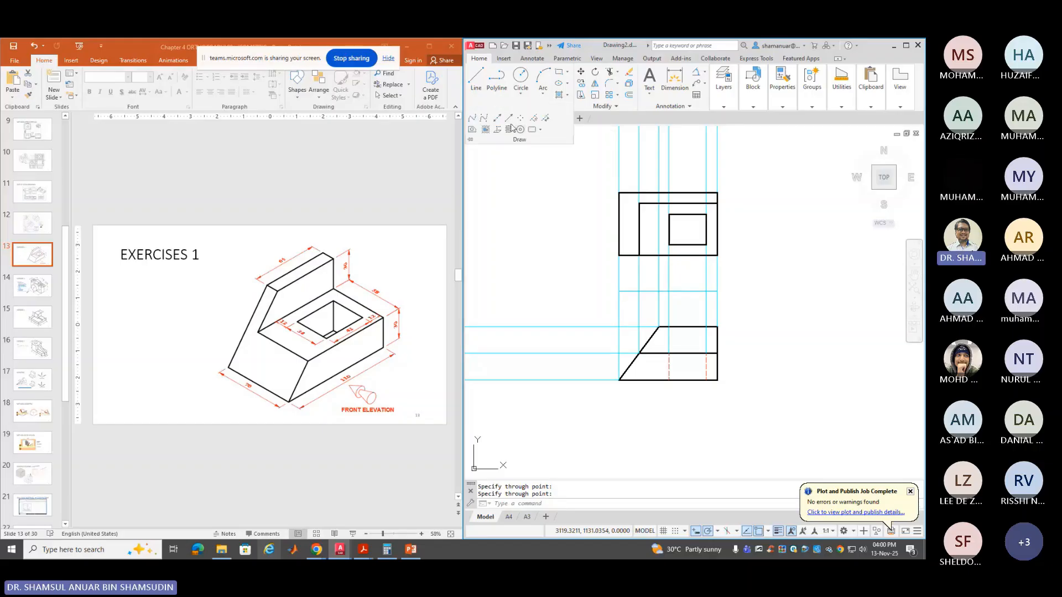
Draw a 135° mitre ray up-left from the projection-line intersection
left_click(509, 117)
left_click(618, 326)
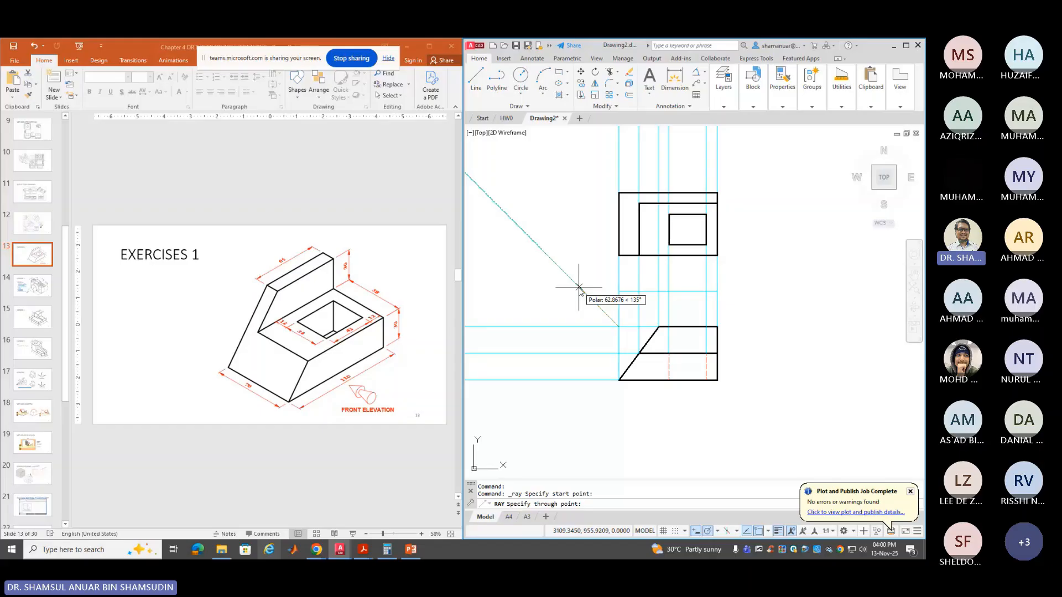
left_click(579, 287)
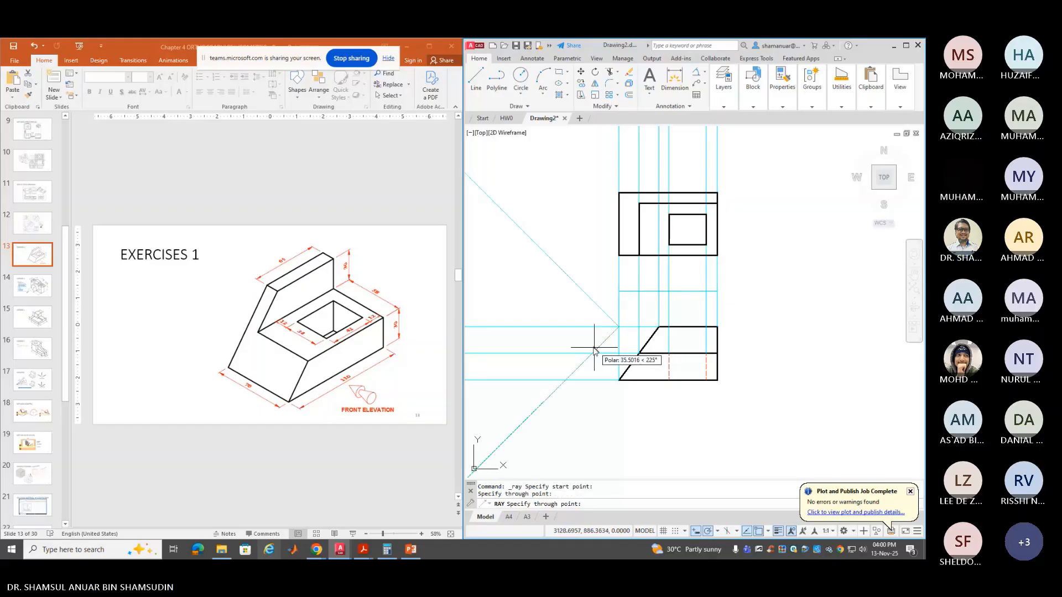
key("Return")
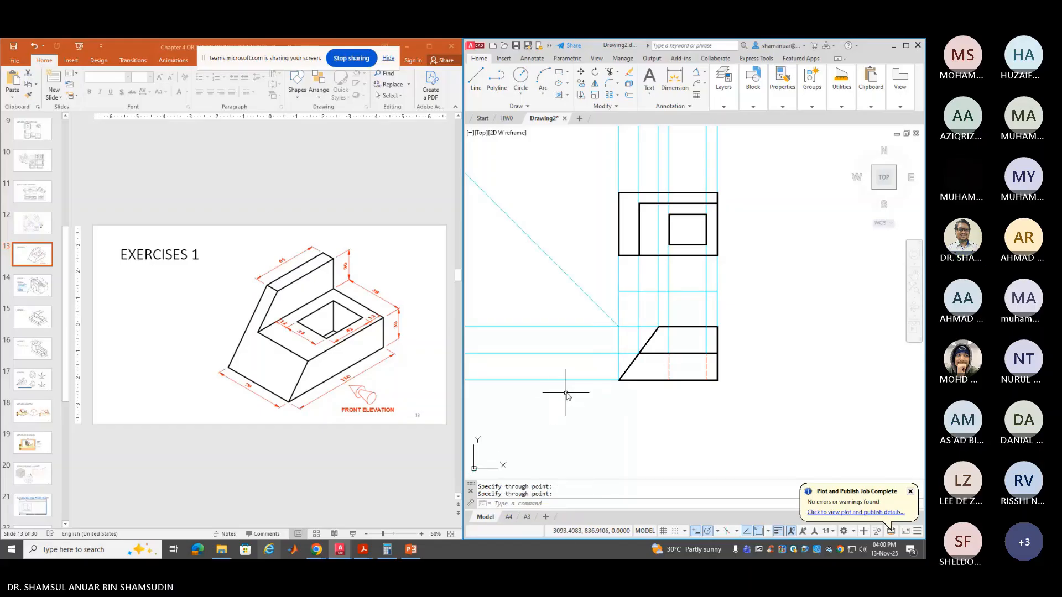
left_click(475, 78)
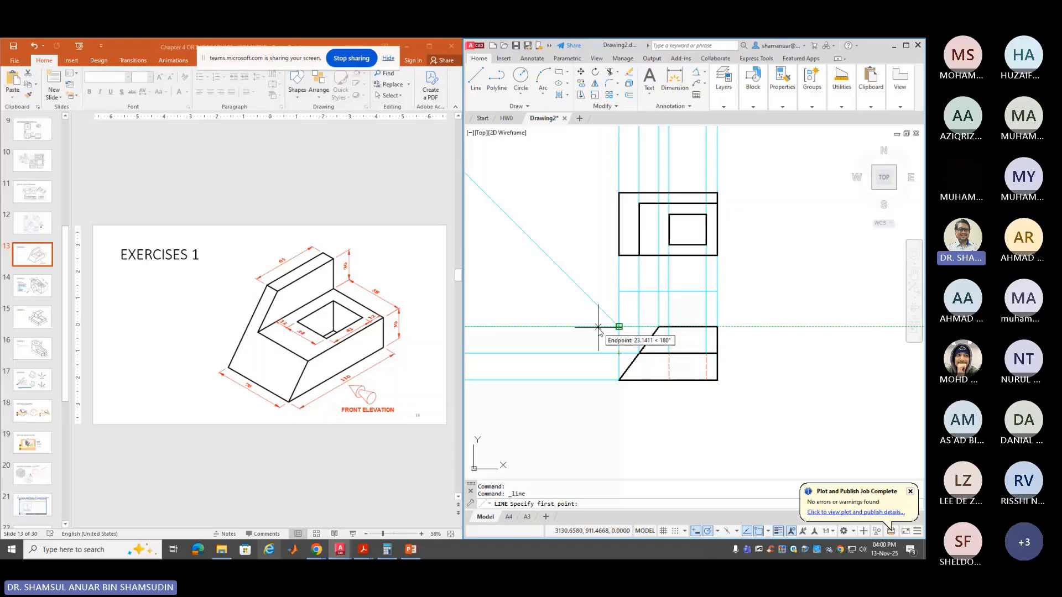
Draw a vertical line starting 40 units left of the front view, down to the lower ray
type("40")
key("Return")
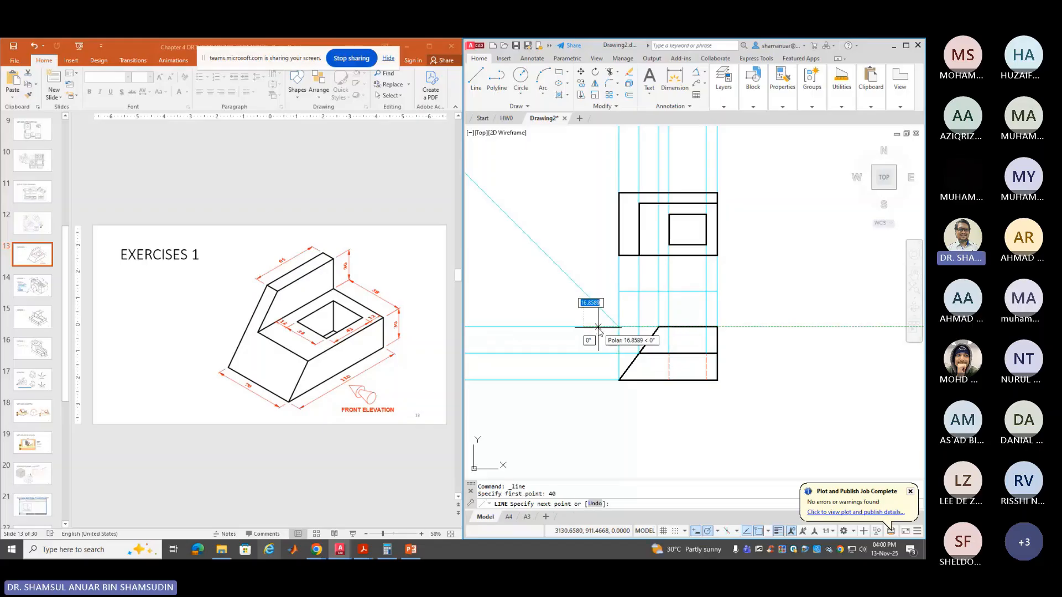
left_click(586, 380)
key("Return")
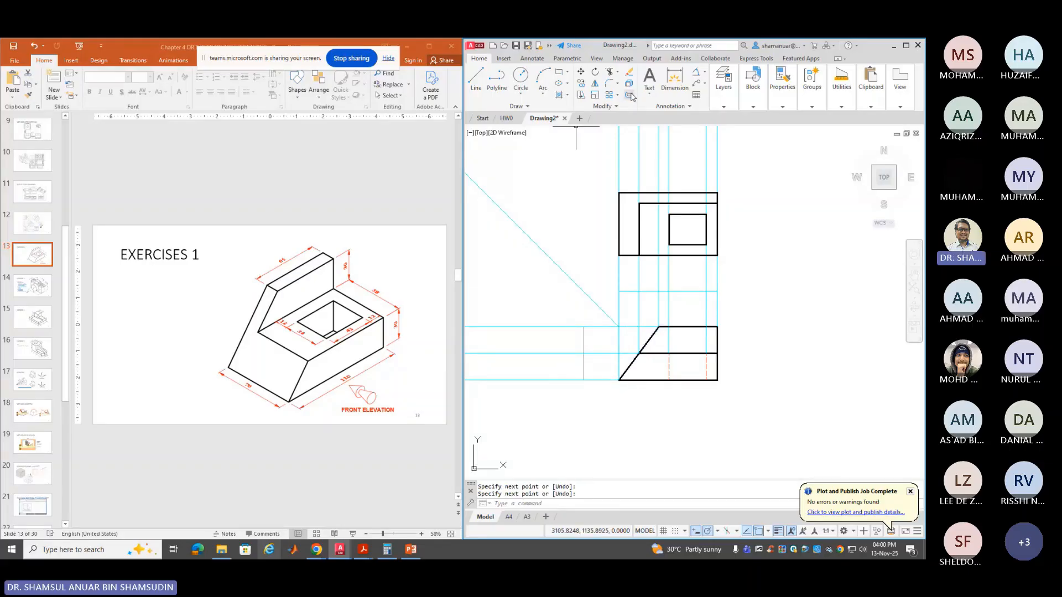
Switch to layer OBJ2 and draw the vertical edge 40 units left, down to the lower ray
left_click(475, 77)
left_click(722, 102)
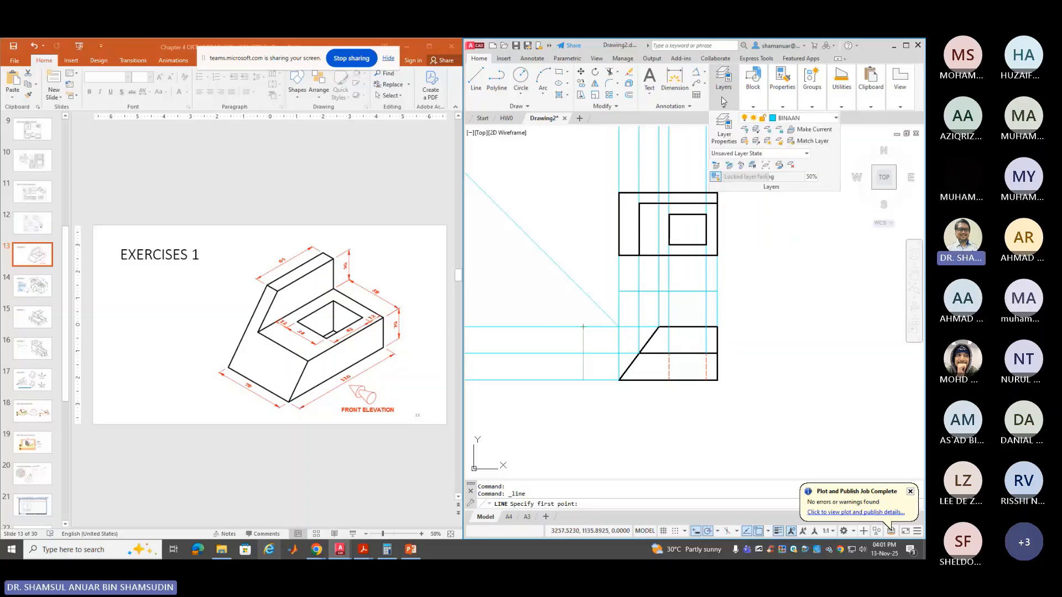
mouse_move(746, 116)
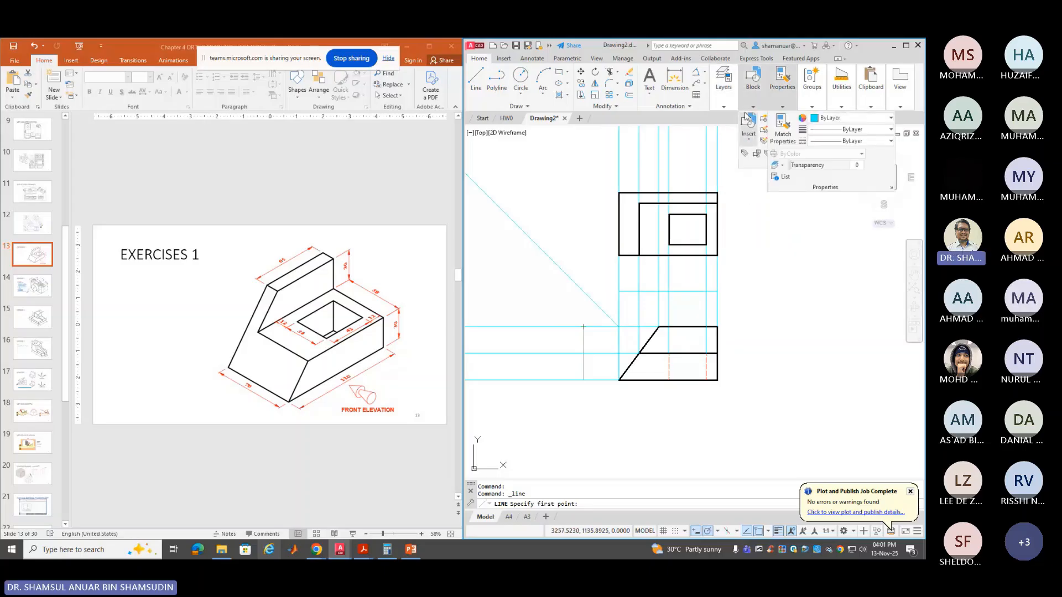
mouse_move(723, 88)
left_click(805, 117)
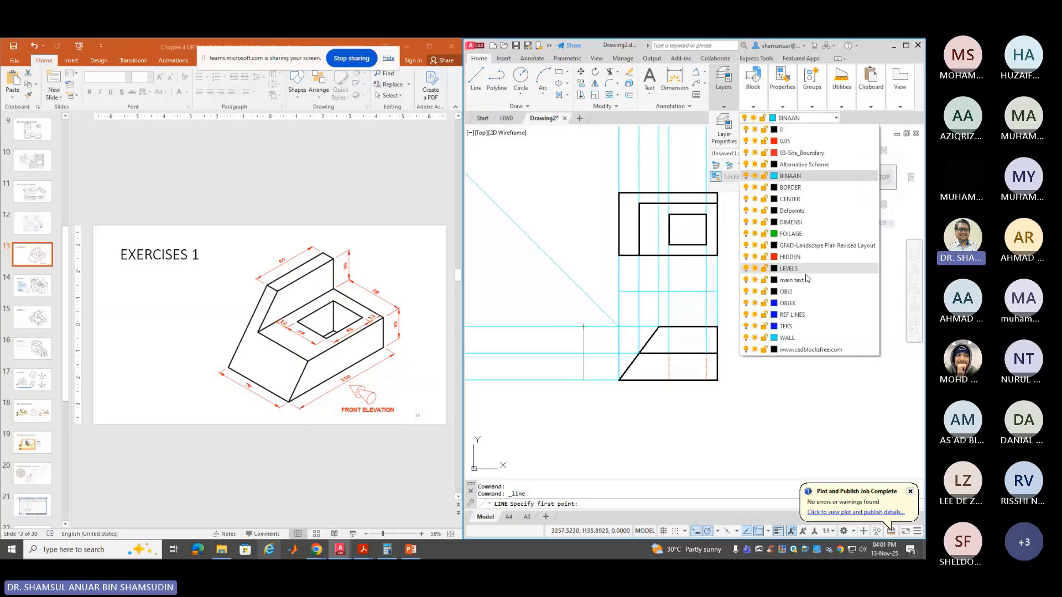
left_click(787, 291)
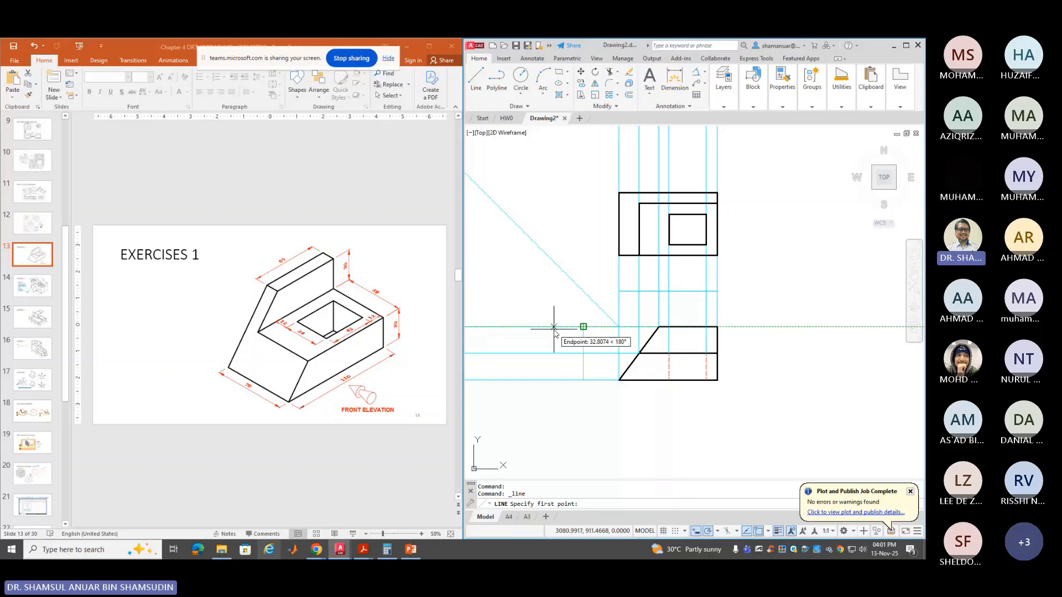
type("40")
key("Return")
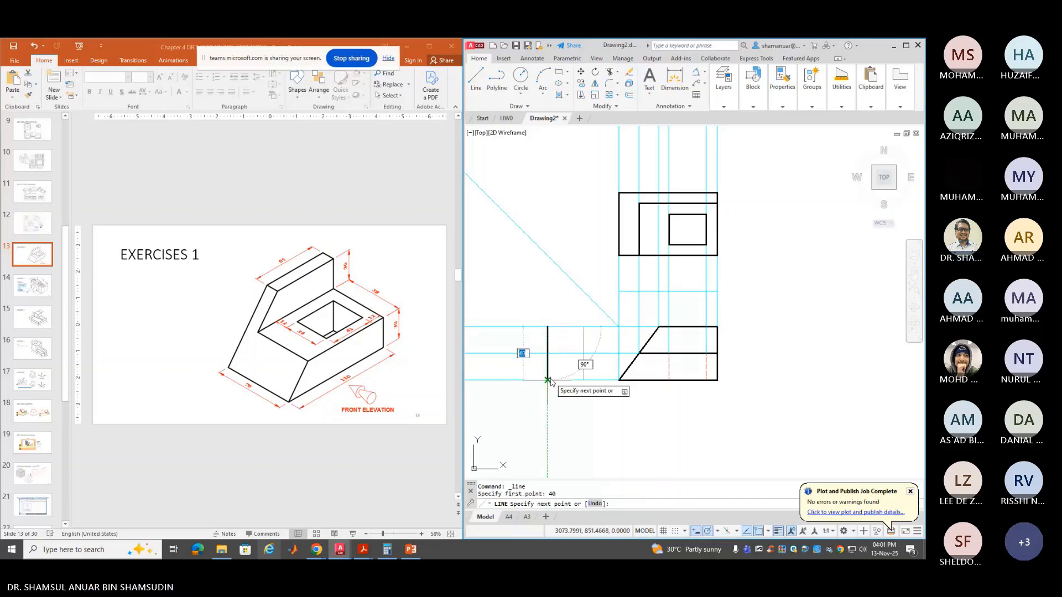
left_click(548, 380)
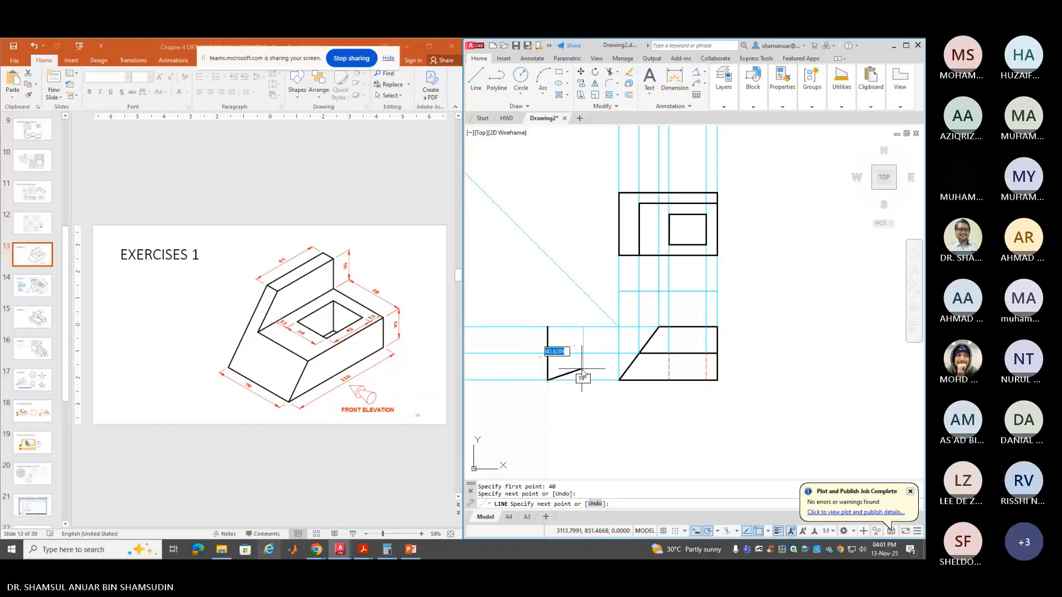
key("Return")
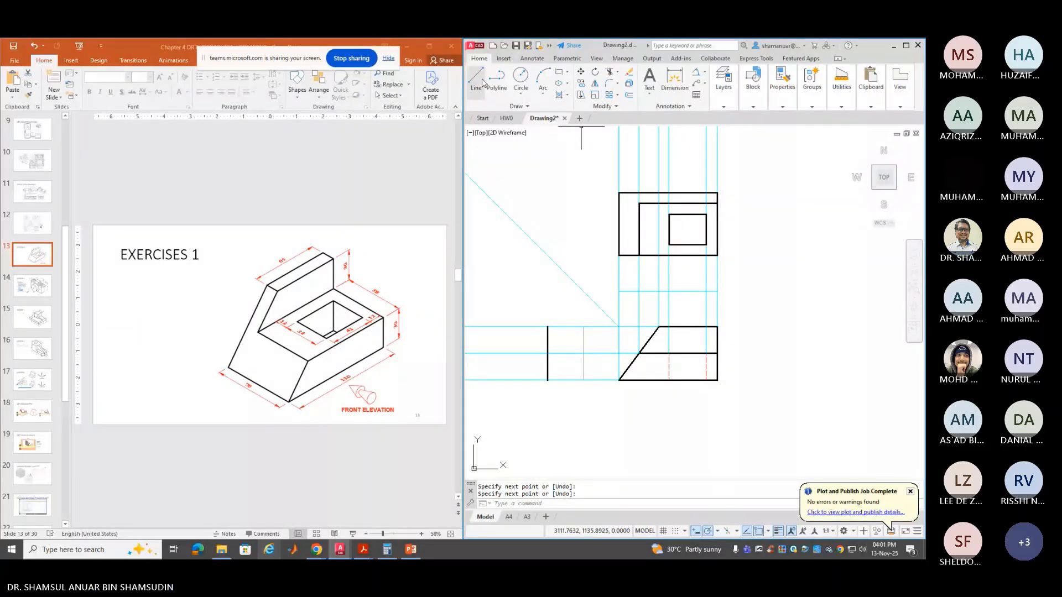
left_click(724, 106)
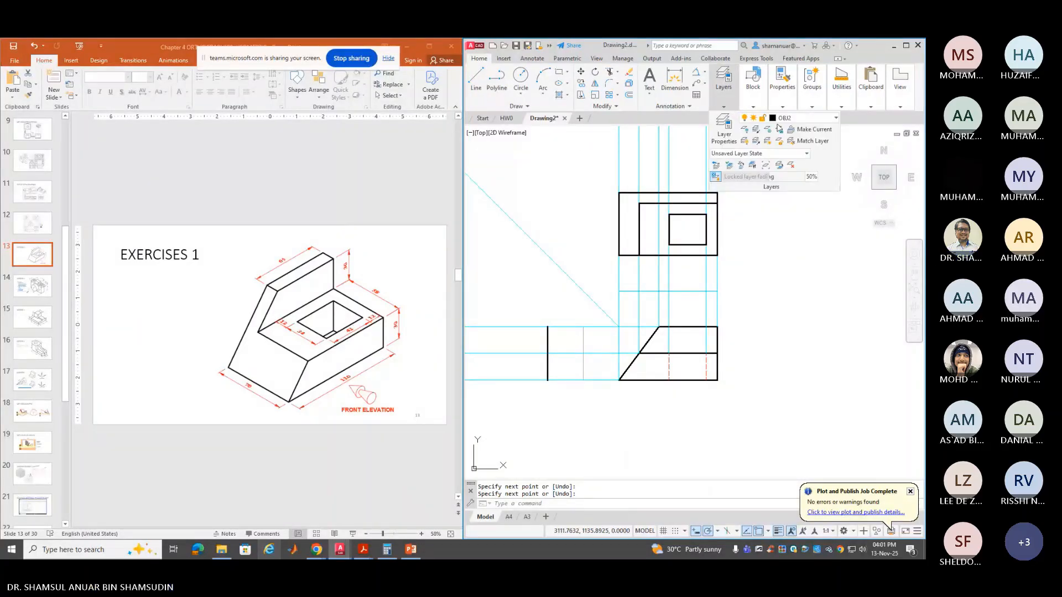
On layer BINAAN, project the top view's top-left corner left and down to the lower ray
left_click(804, 118)
left_click(796, 152)
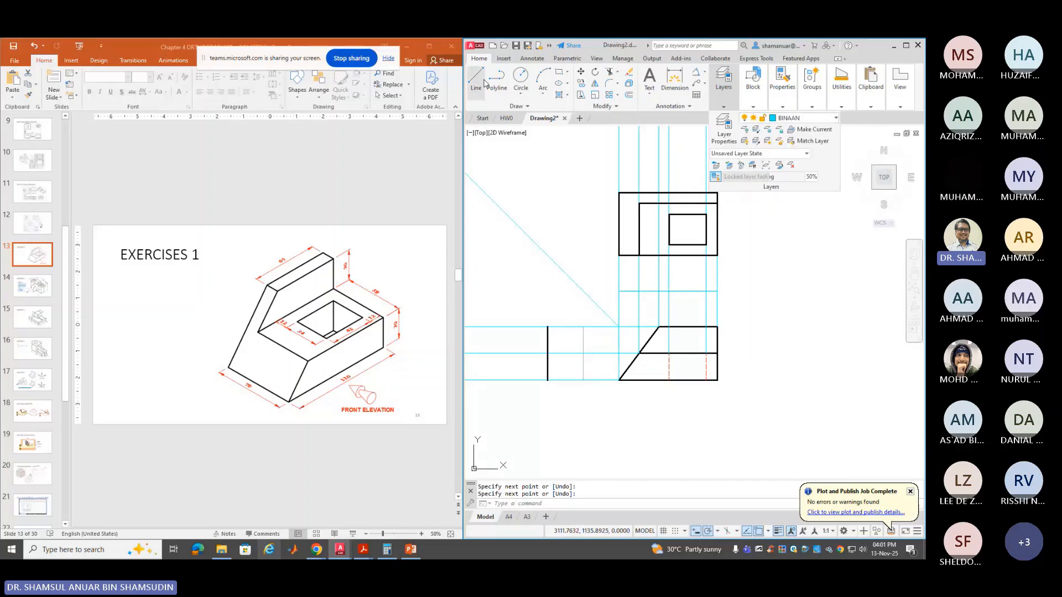
left_click(484, 83)
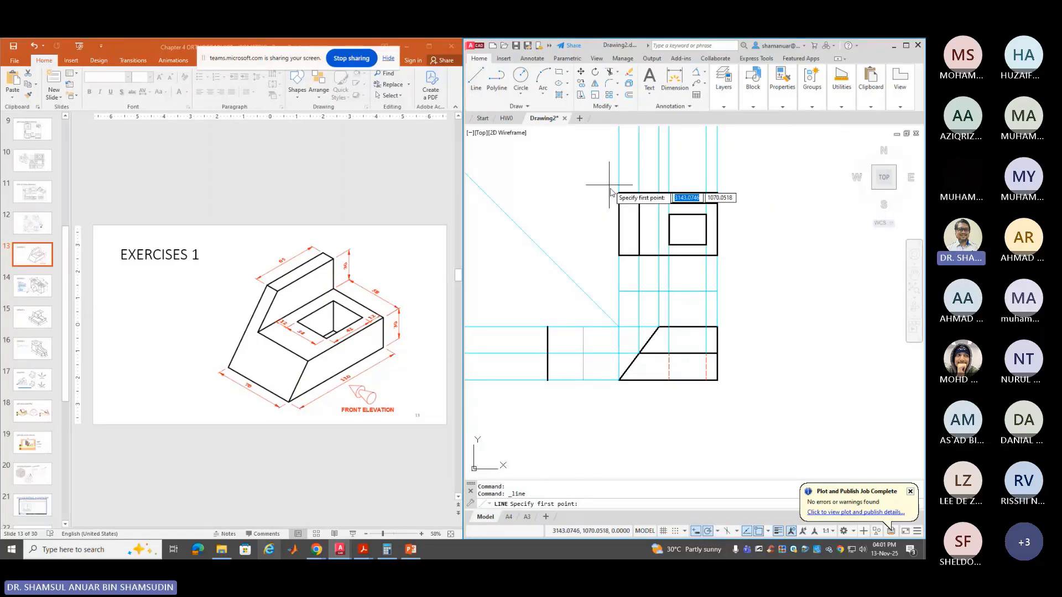
left_click(618, 193)
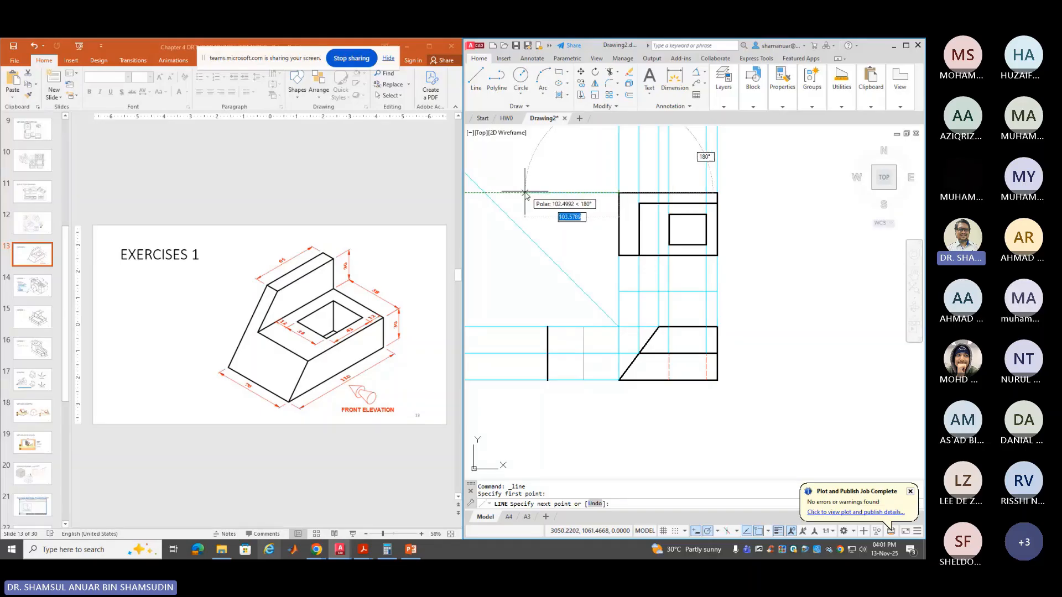
left_click(484, 193)
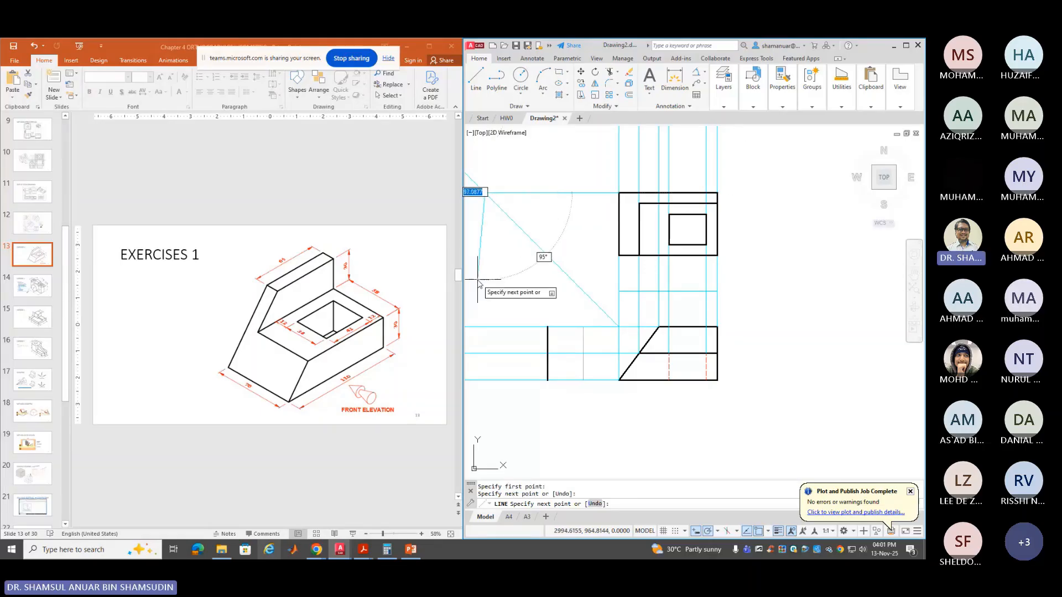
left_click(485, 380)
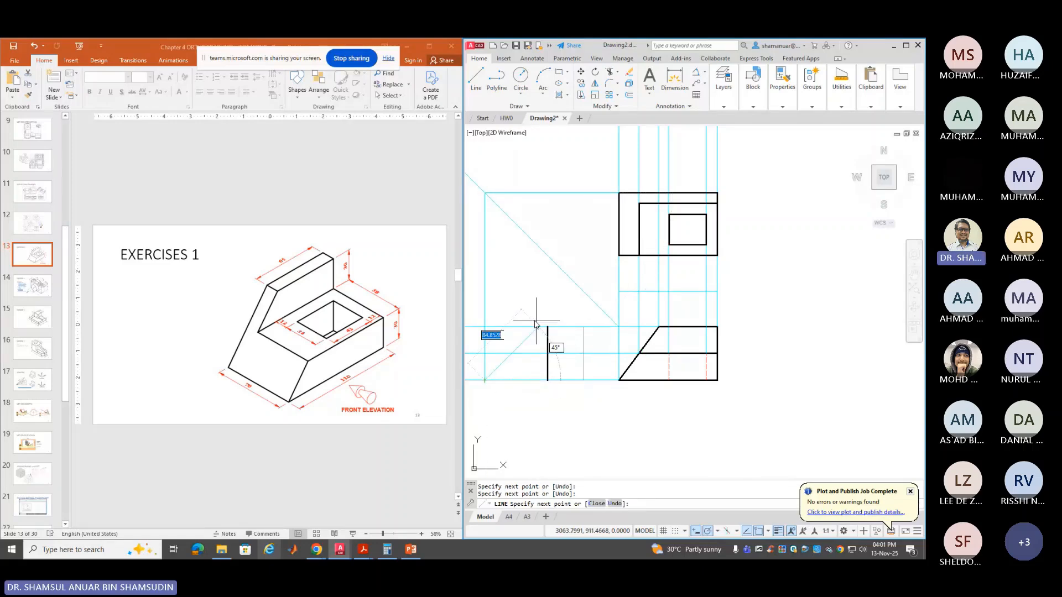
key("Return")
key("Return")
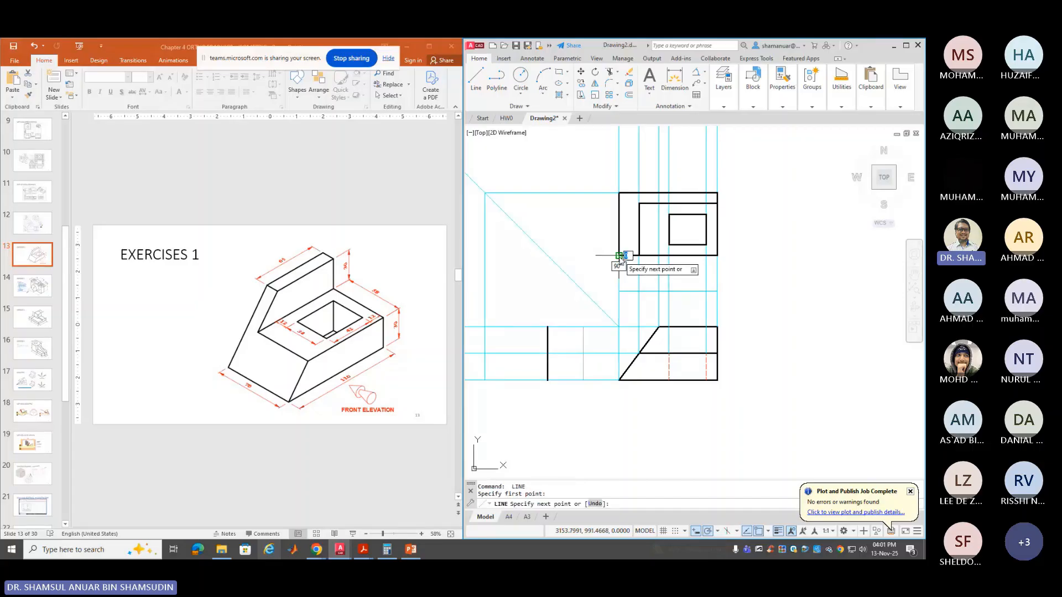
Project the top view's lower-left corner left to the mitre line and down as a vertical edge
left_click(619, 256)
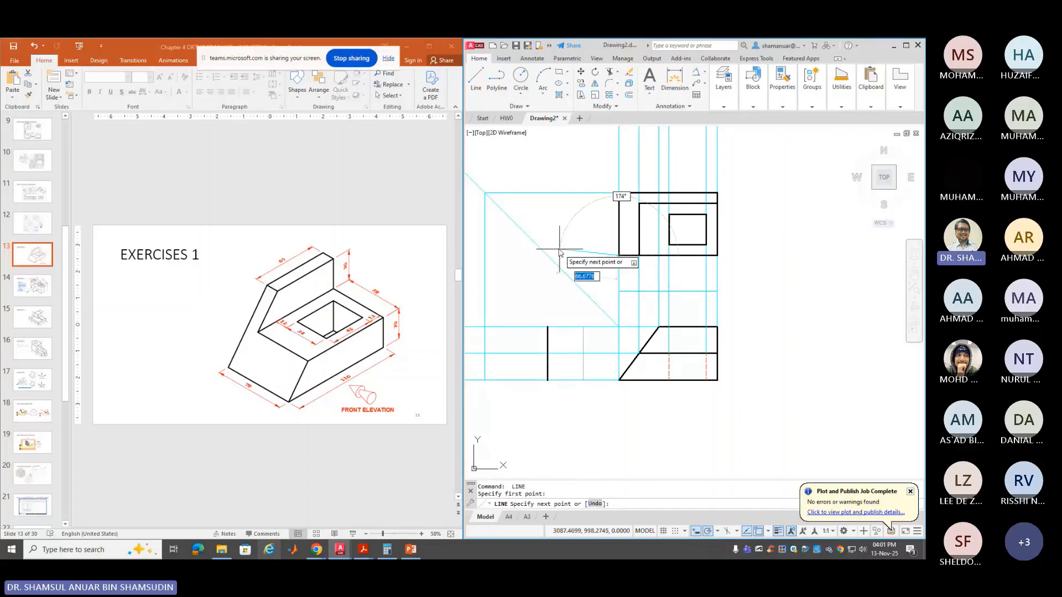
left_click(547, 256)
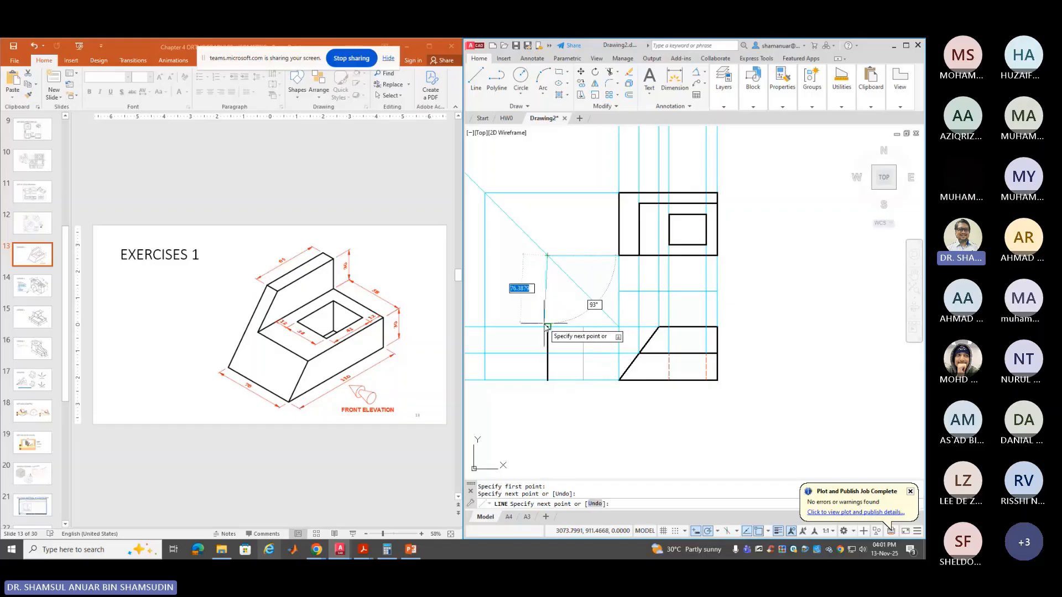
left_click(547, 328)
key("Escape")
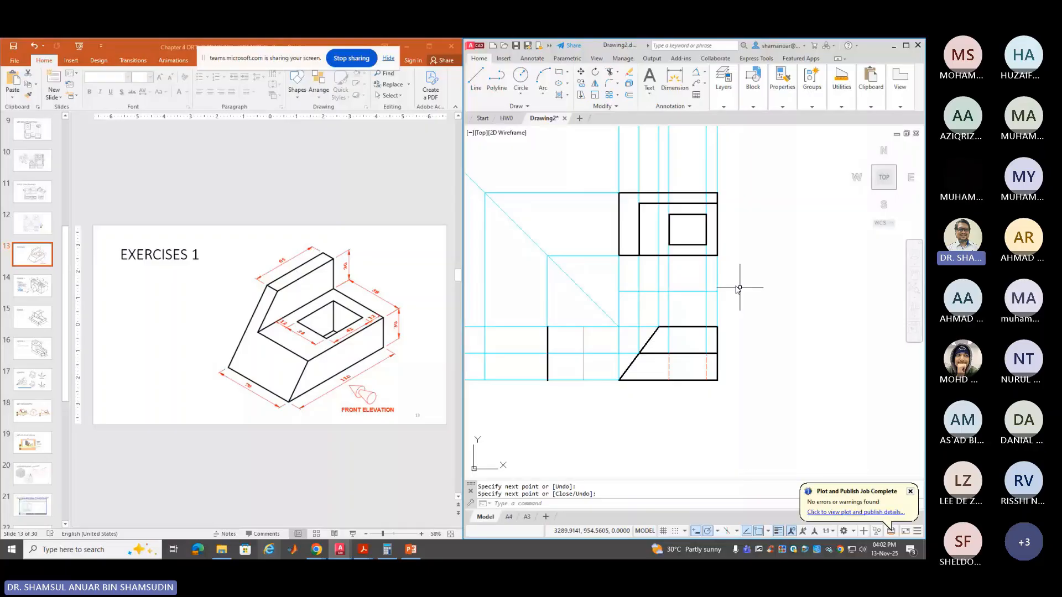
key("Return")
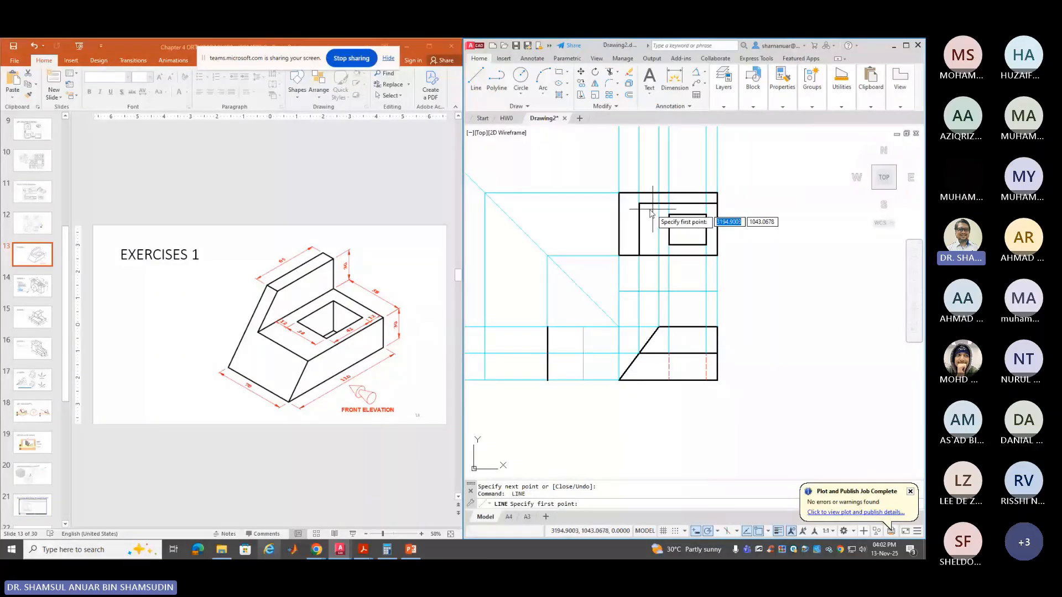
Project the inner rectangle's corner around the mitre line down into the side view
left_click(640, 204)
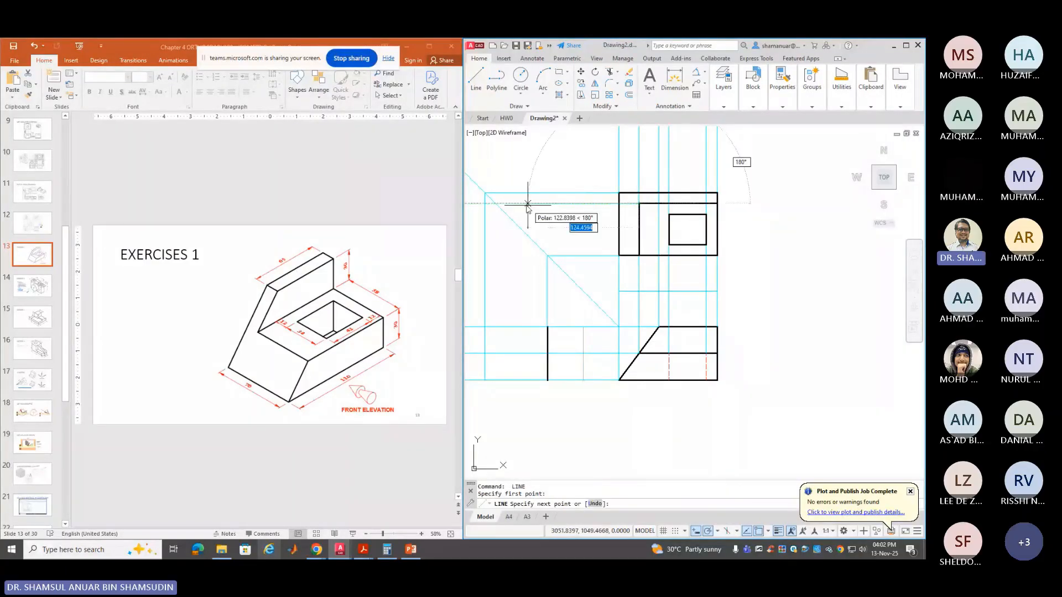
left_click(496, 203)
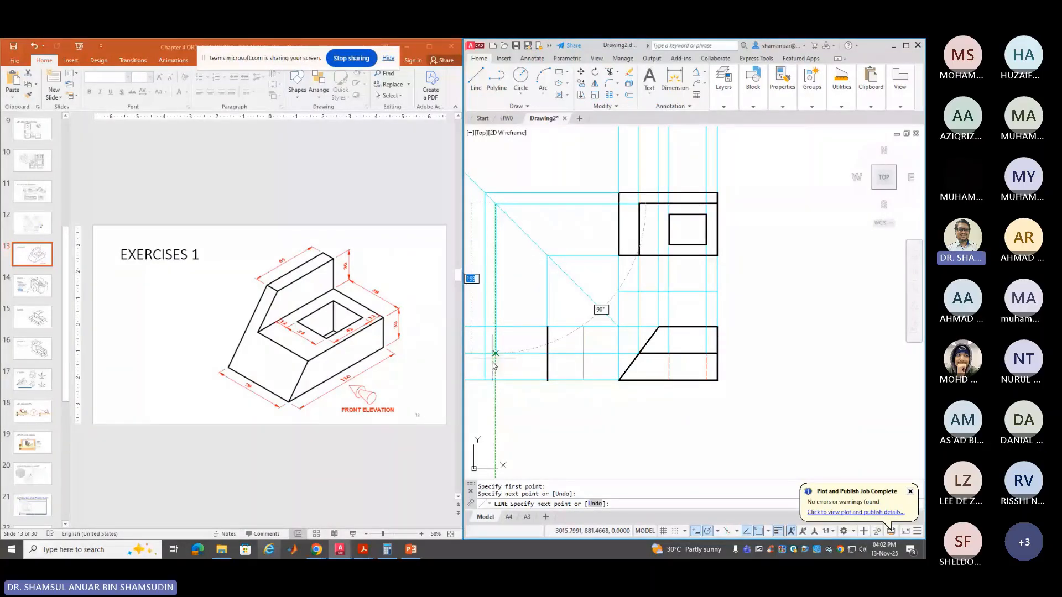
left_click(495, 380)
key("Return")
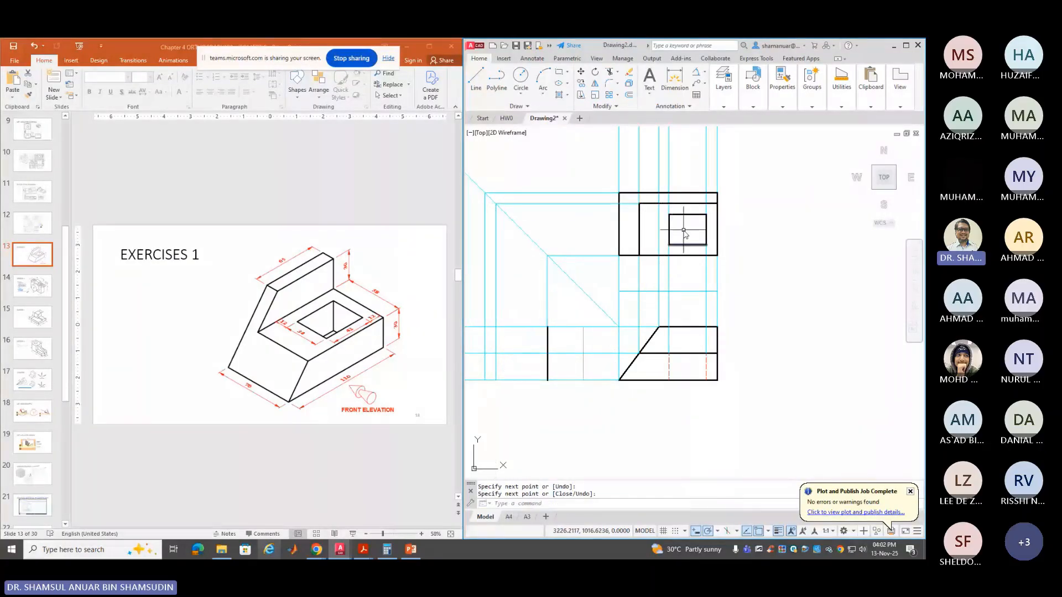
key("Return")
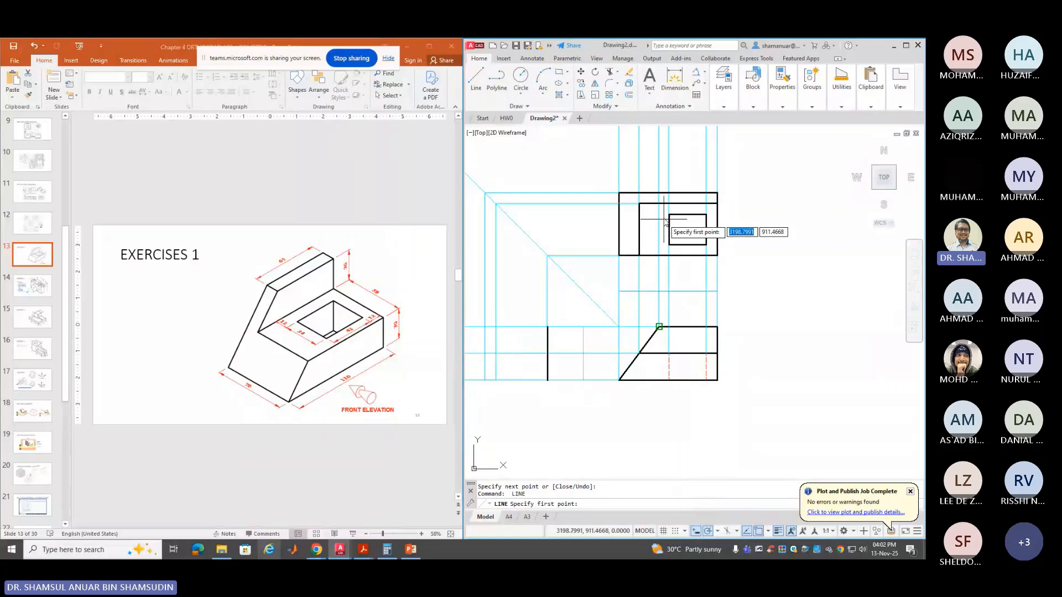
Project the small square's top edge and lower-left corner around the mitre line into the side view
left_click(669, 214)
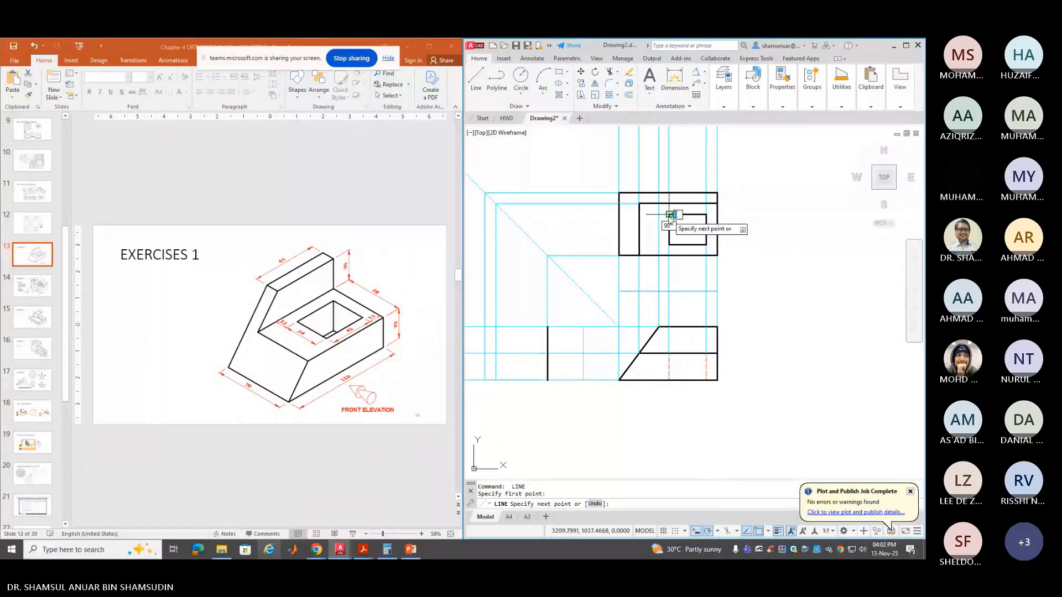
left_click(506, 215)
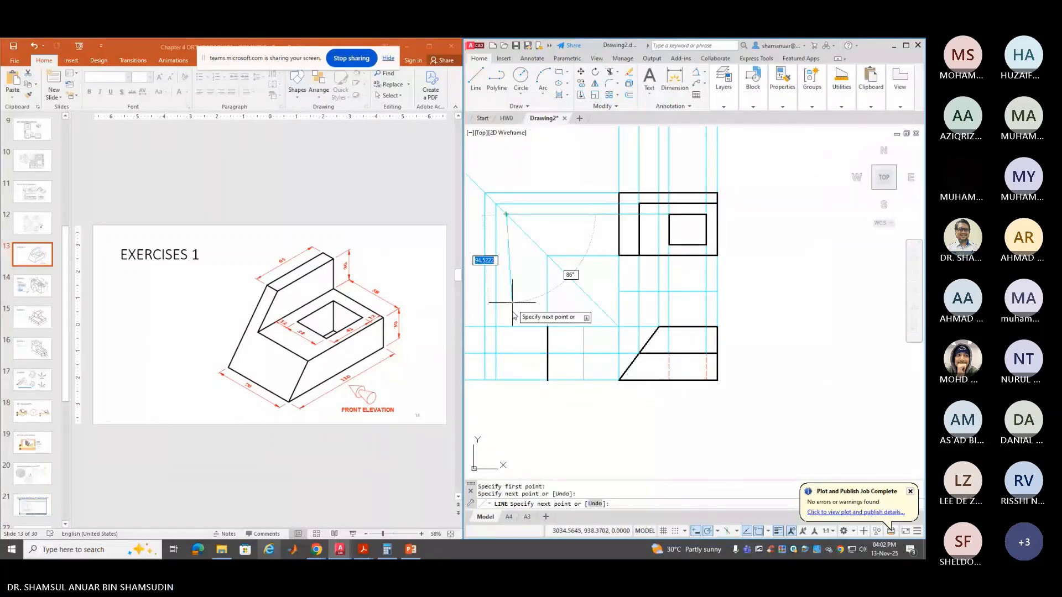
left_click(504, 379)
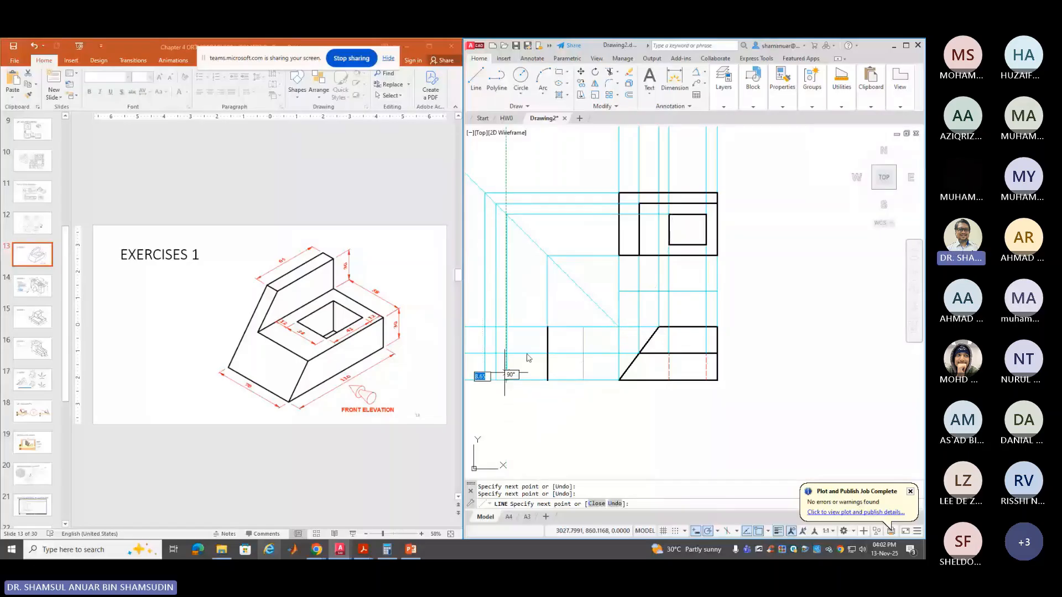
key("Return")
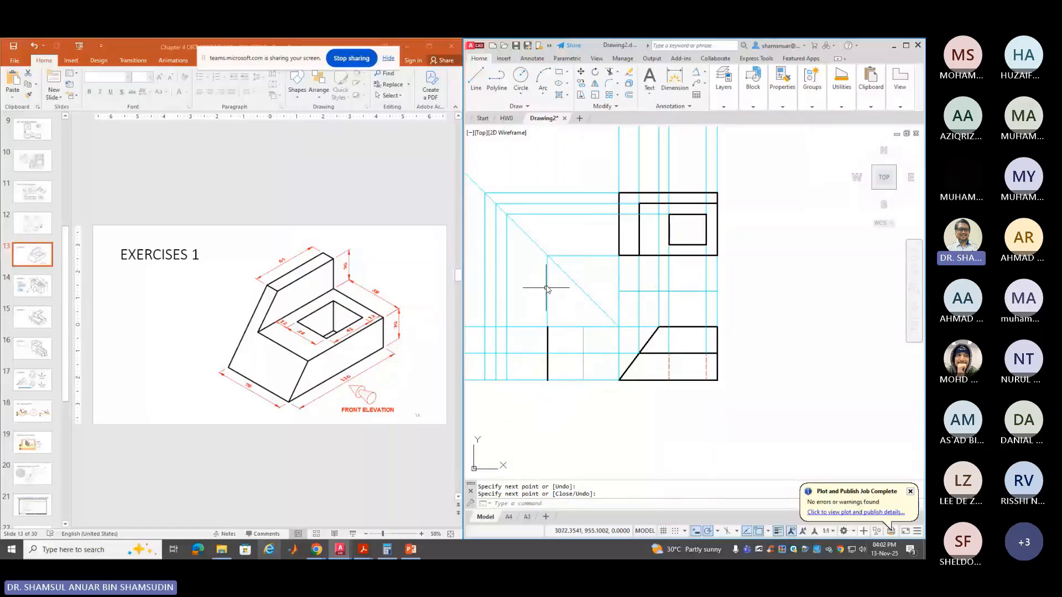
key("Return")
left_click(668, 245)
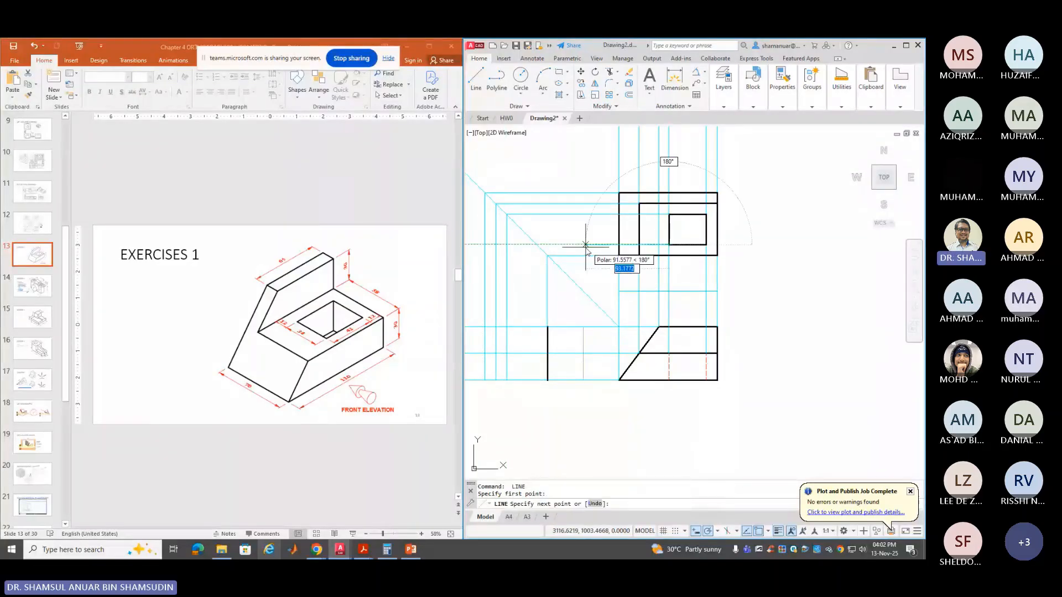
left_click(536, 244)
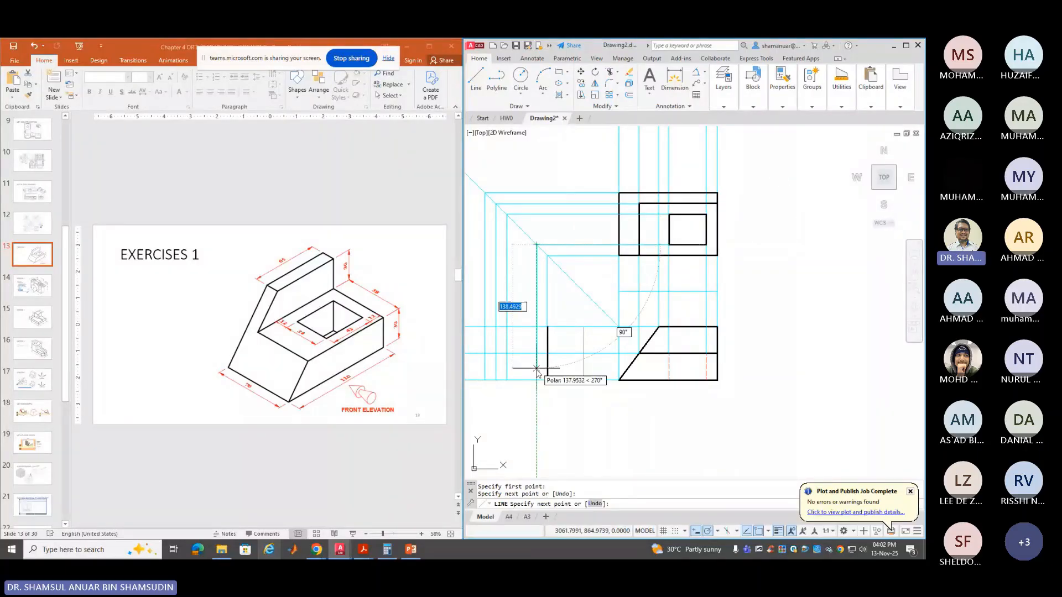
left_click(538, 379)
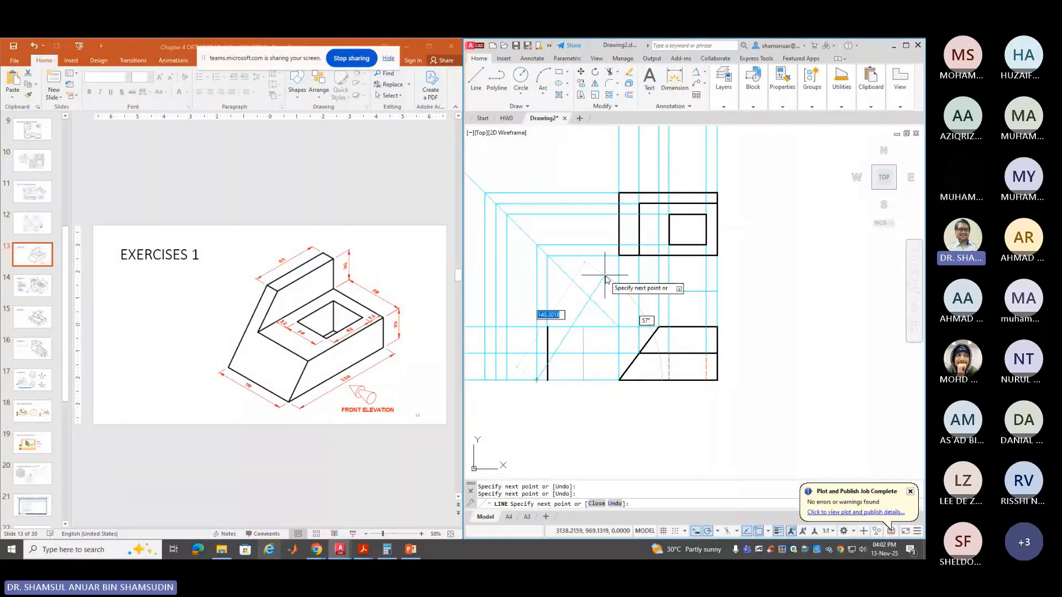
key("Return")
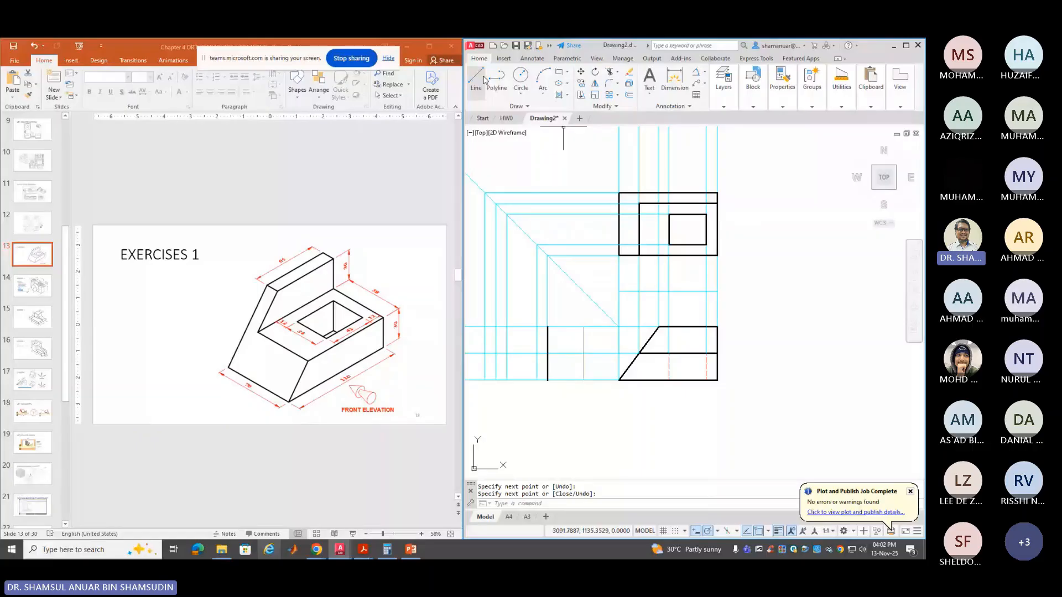
left_click(726, 108)
On layer OBJ2, trace the side view's step, raised back, left edge and base outline
left_click(796, 118)
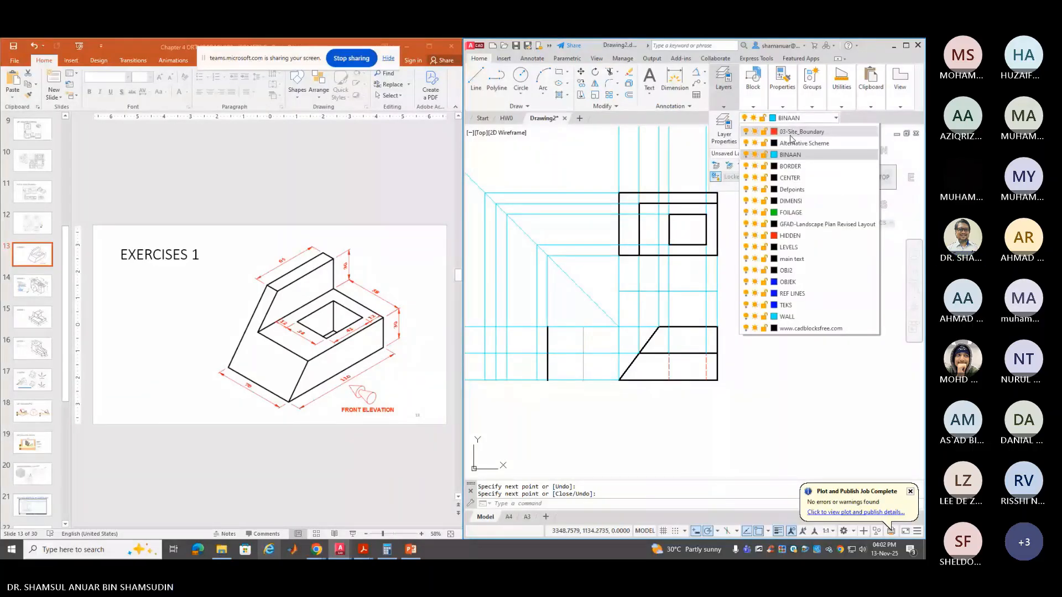
left_click(785, 269)
left_click(475, 77)
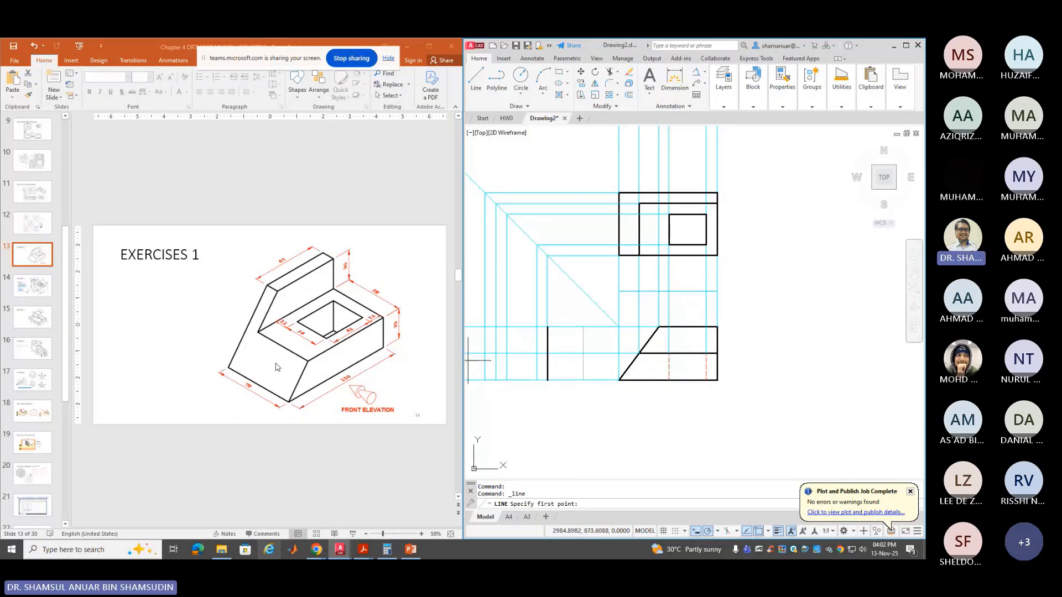
left_click(547, 354)
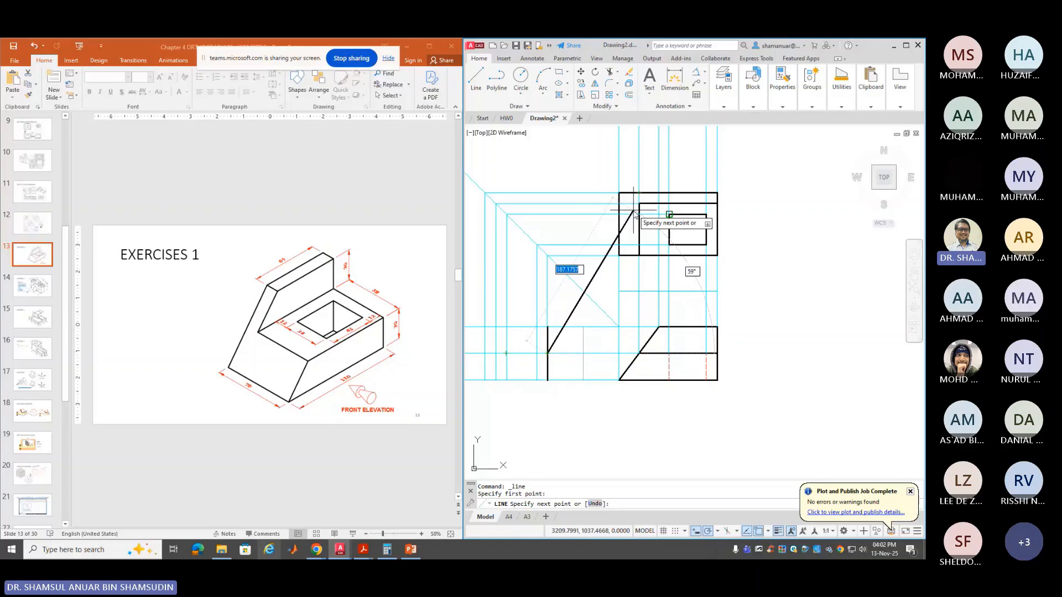
left_click(496, 353)
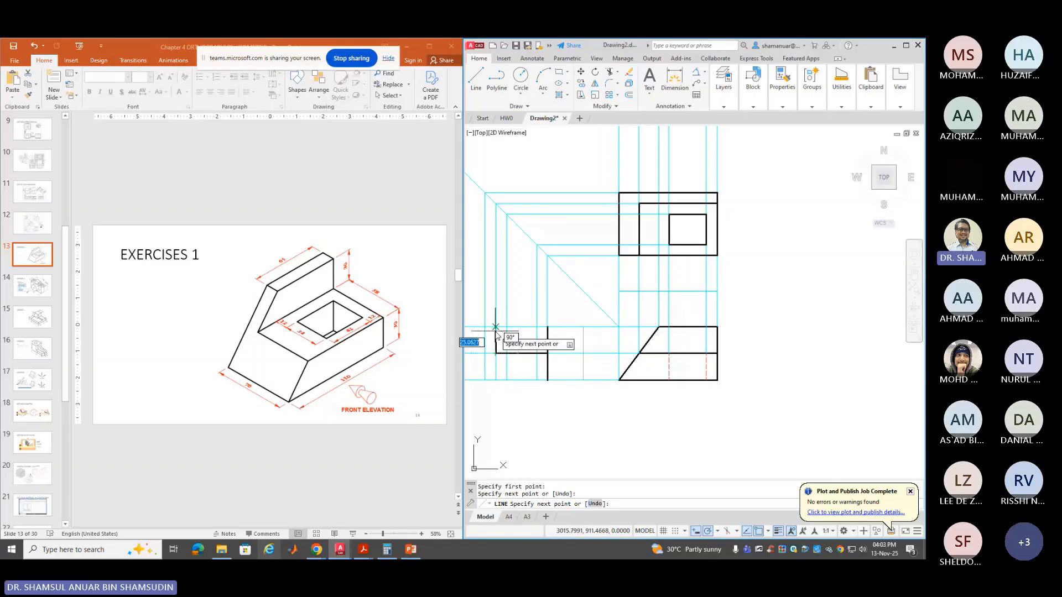
left_click(496, 327)
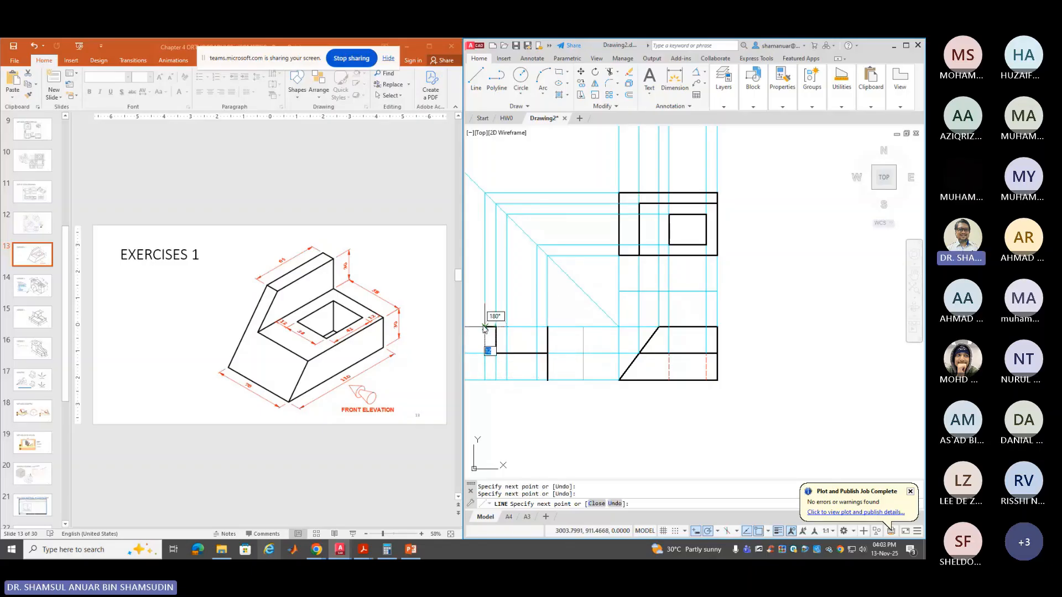
left_click(485, 327)
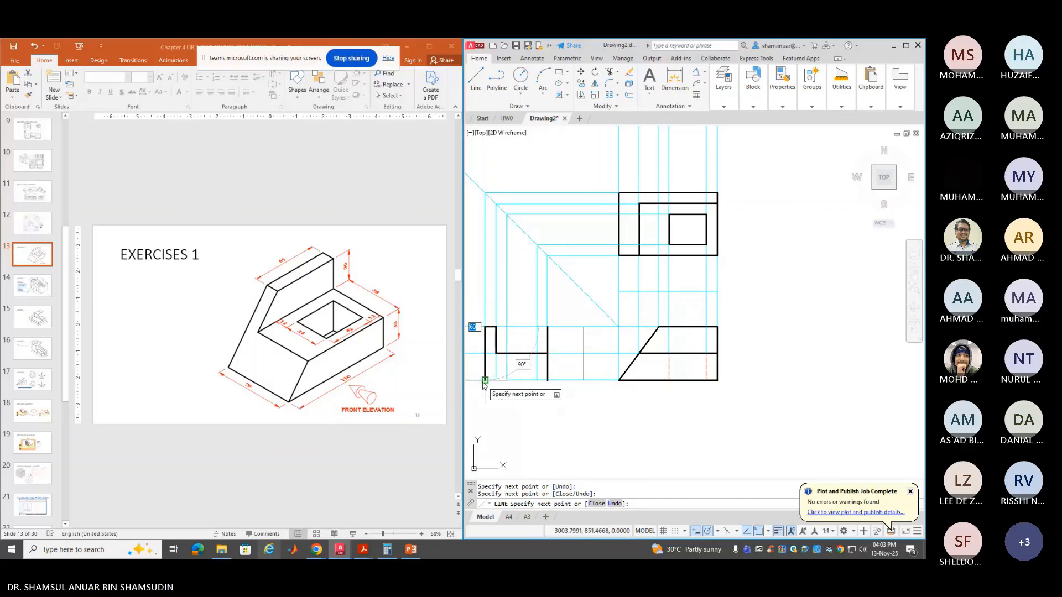
left_click(485, 380)
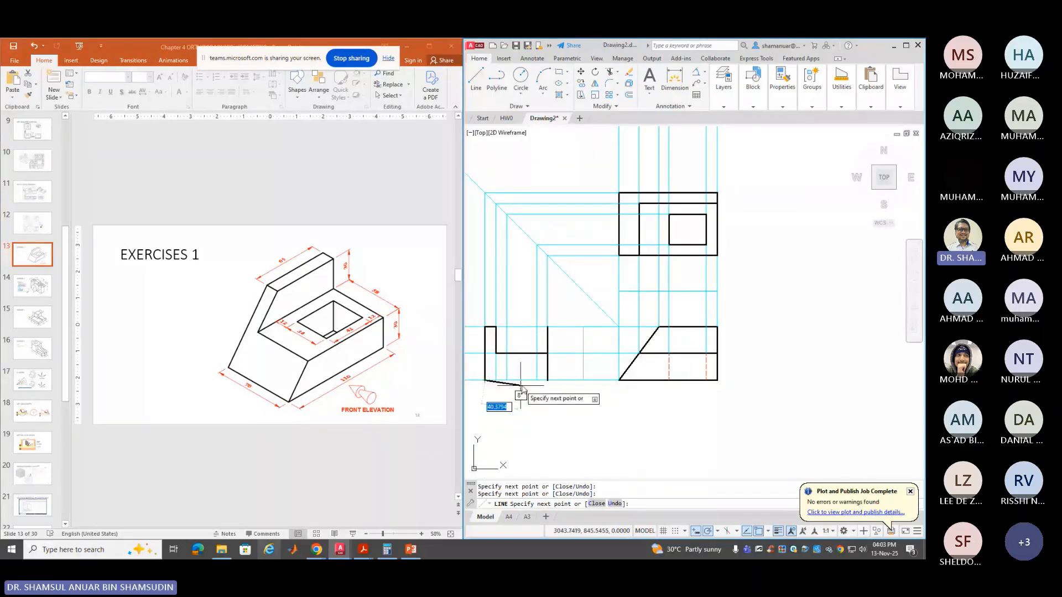
left_click(548, 381)
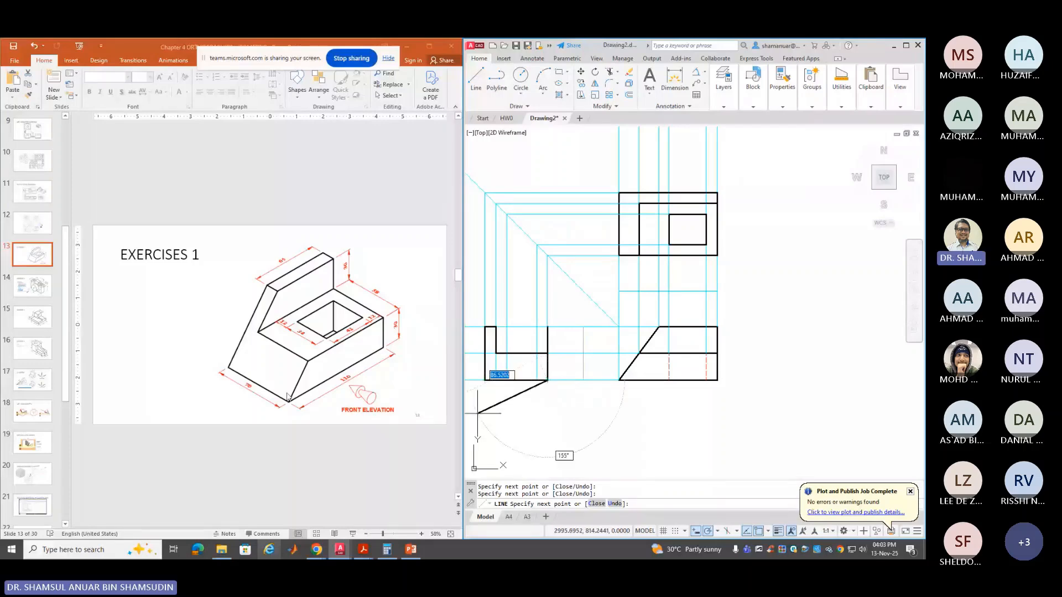
key("Escape")
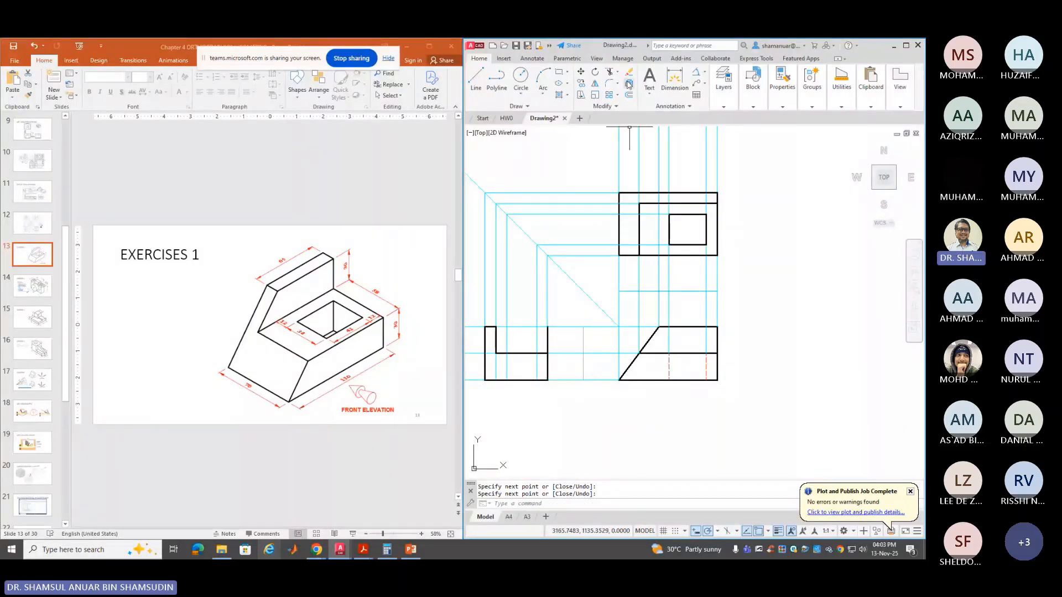
Trim away the extra vertical edge segment in the side view
left_click(611, 73)
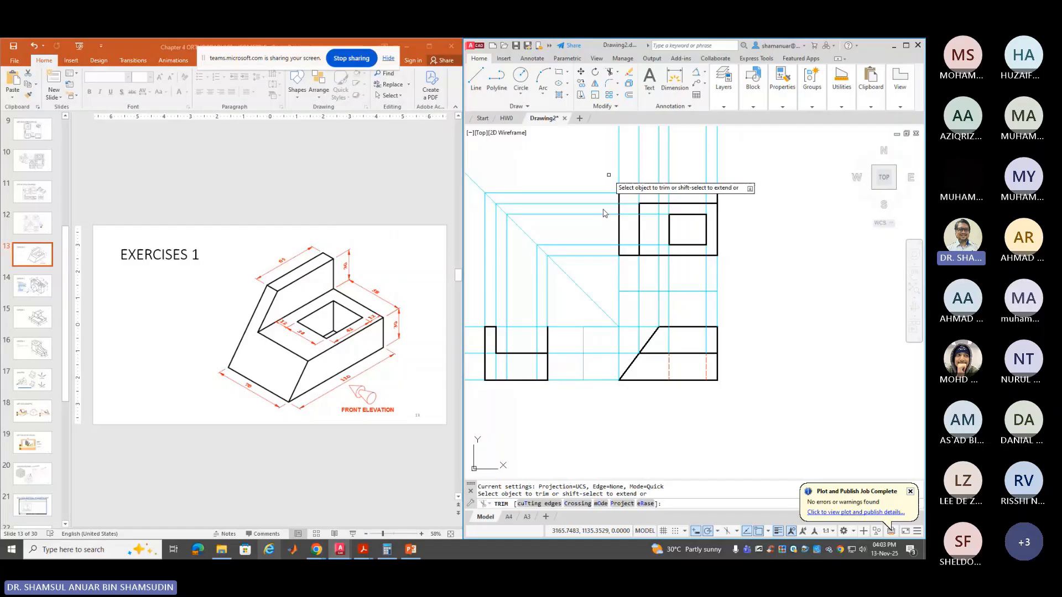
left_click(546, 337)
key("Return")
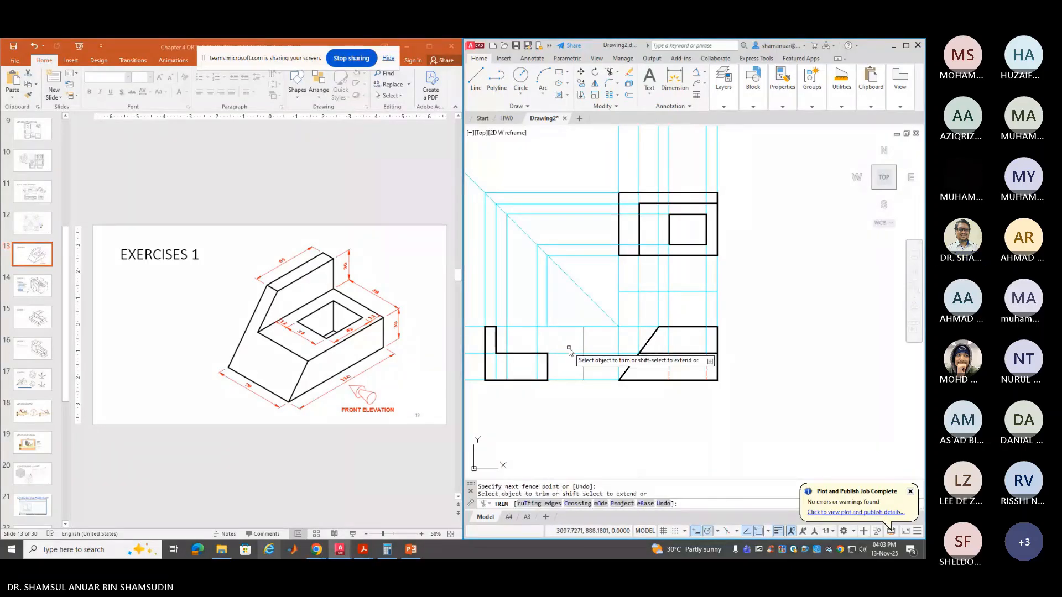
key("Return")
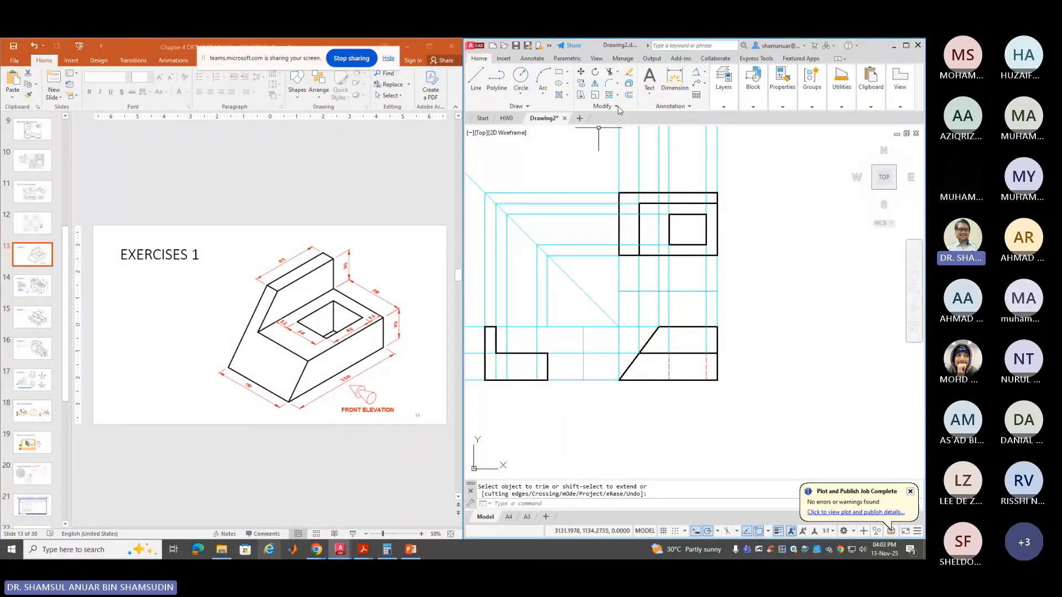
Set HIDDEN as the current layer
left_click(724, 83)
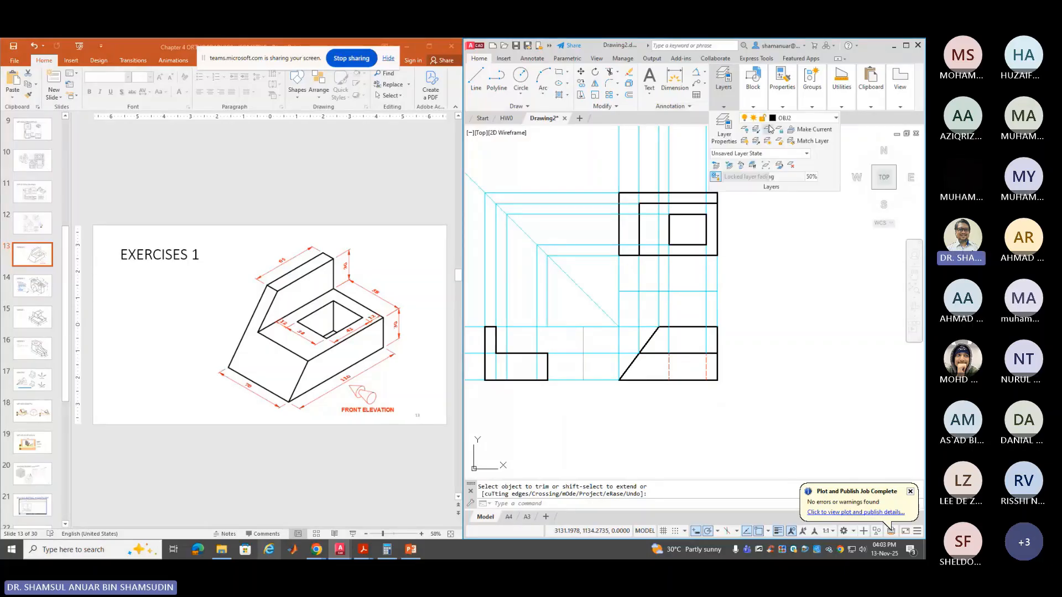
left_click(785, 118)
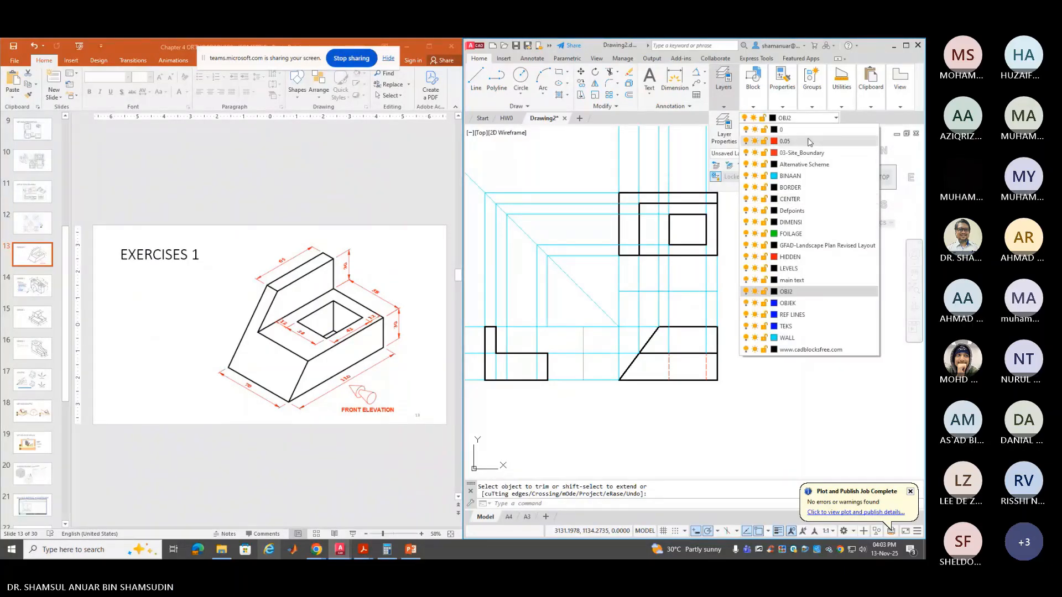
left_click(802, 152)
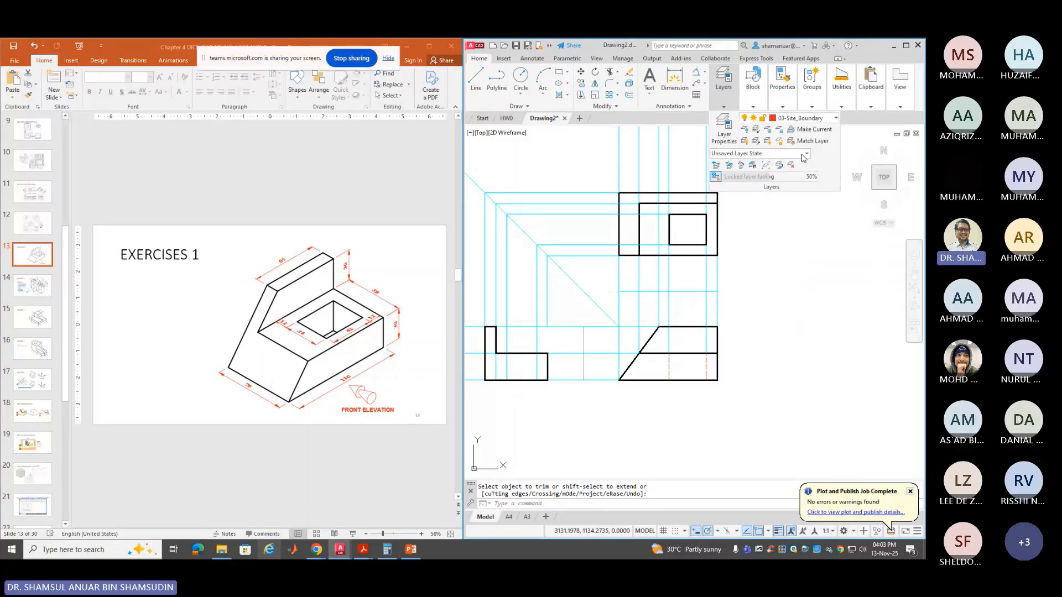
left_click(804, 117)
left_click(796, 257)
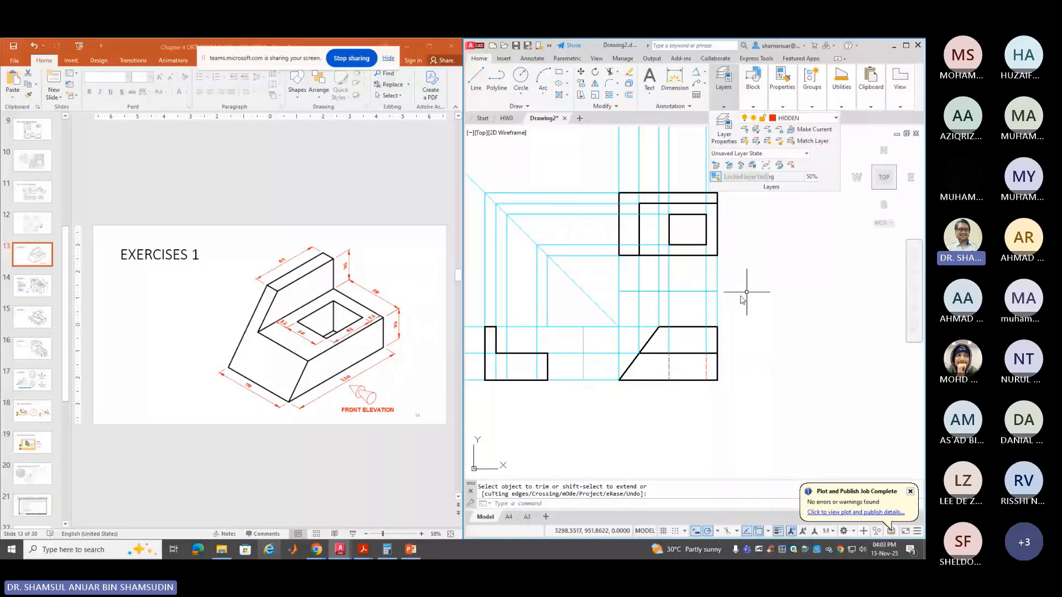
Draw a 30-unit vertical hidden line down from the snapped endpoint in the side view
left_click(485, 79)
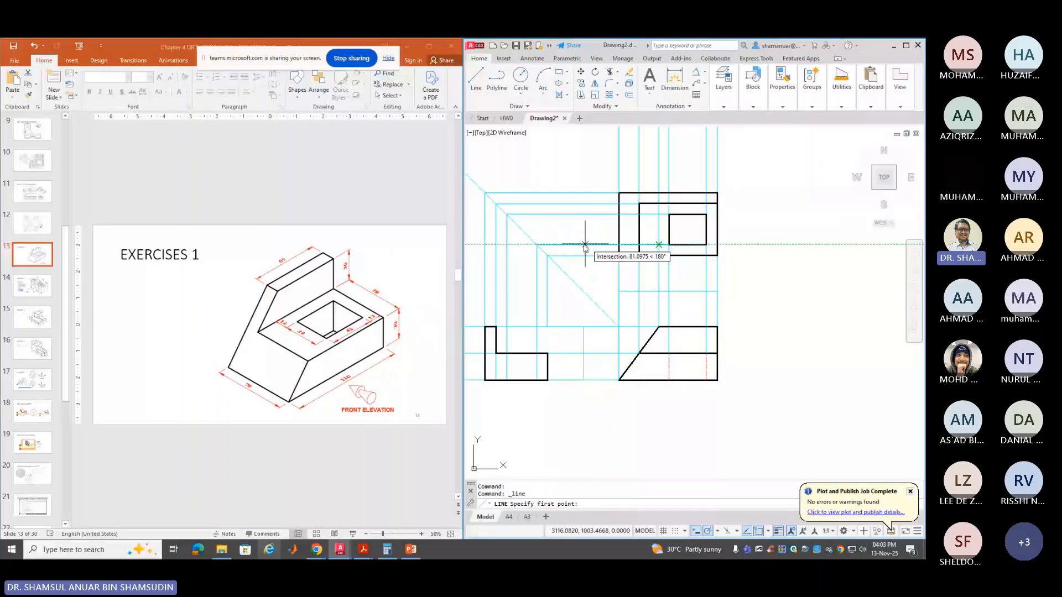
left_click(537, 380)
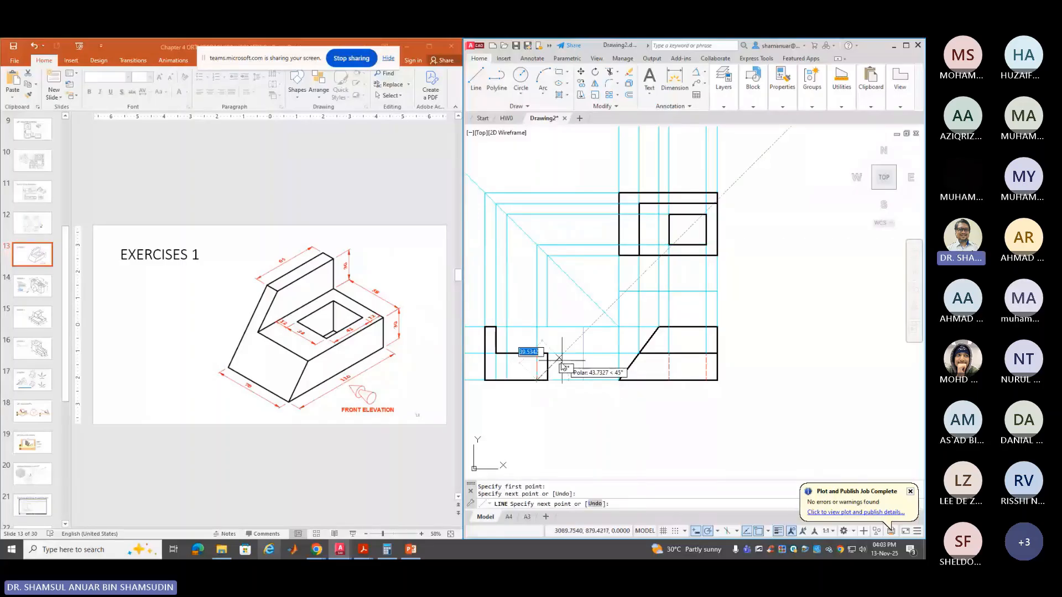
key("Return")
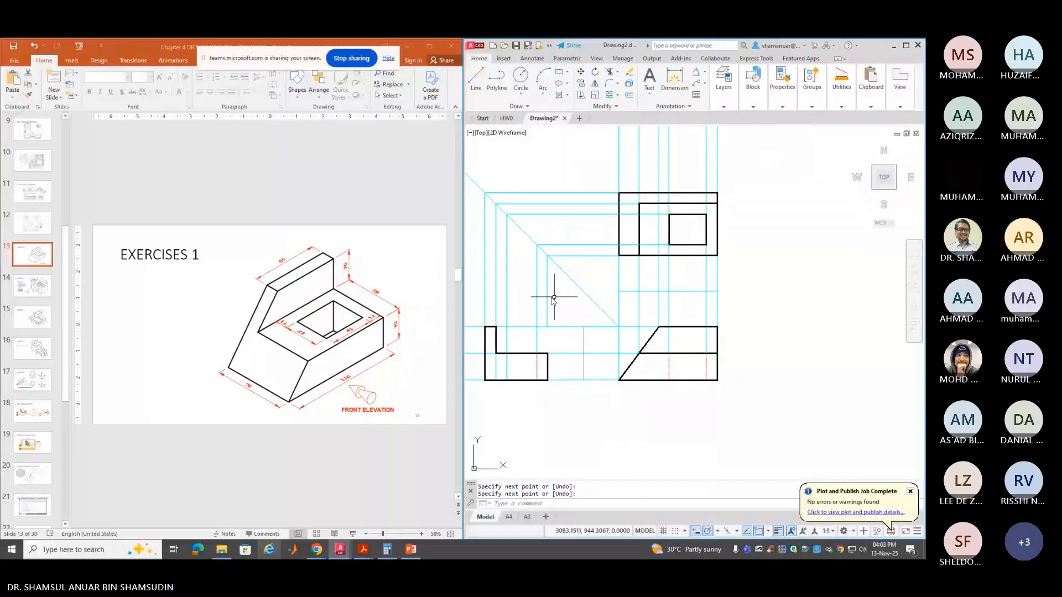
key("Return")
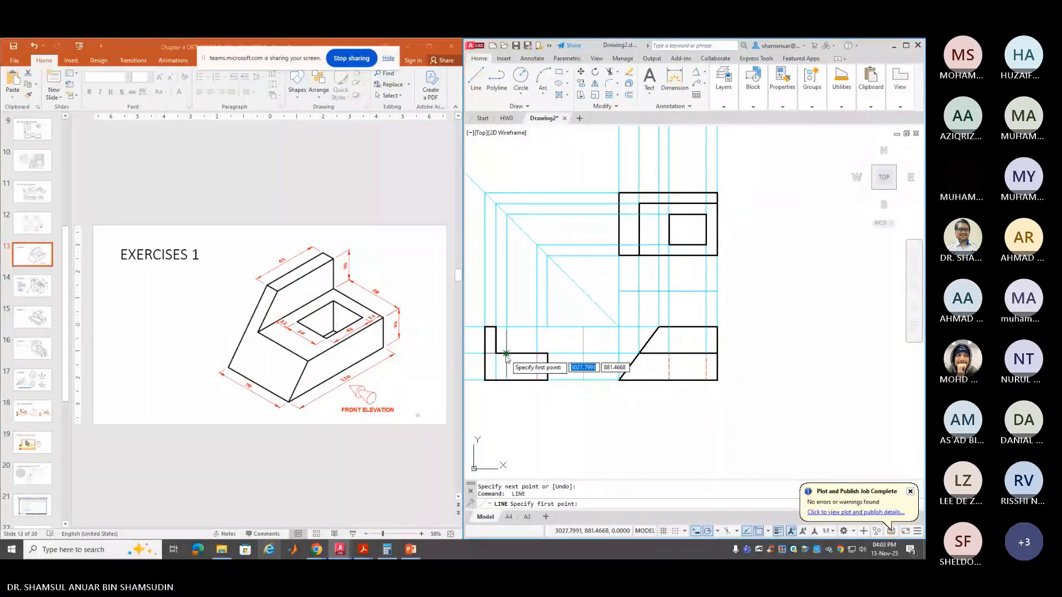
left_click(506, 355)
left_click(507, 381)
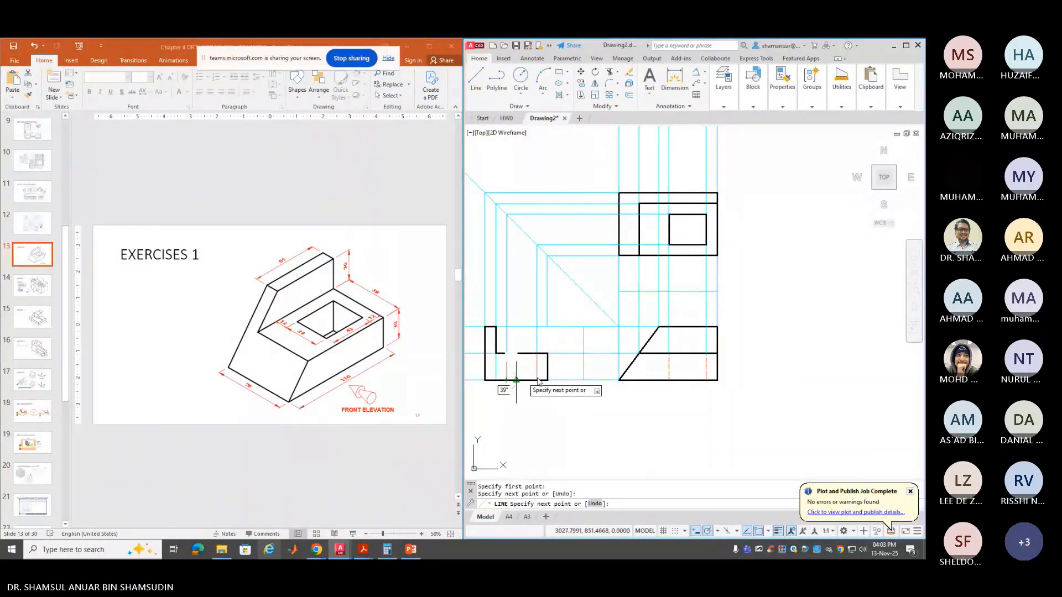
key("Return")
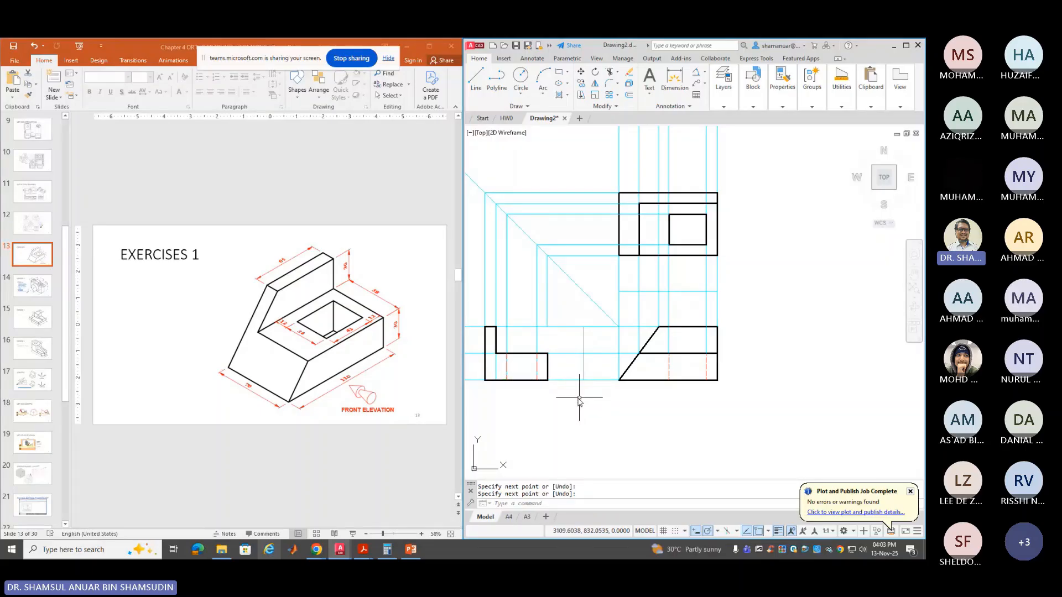
left_click(723, 102)
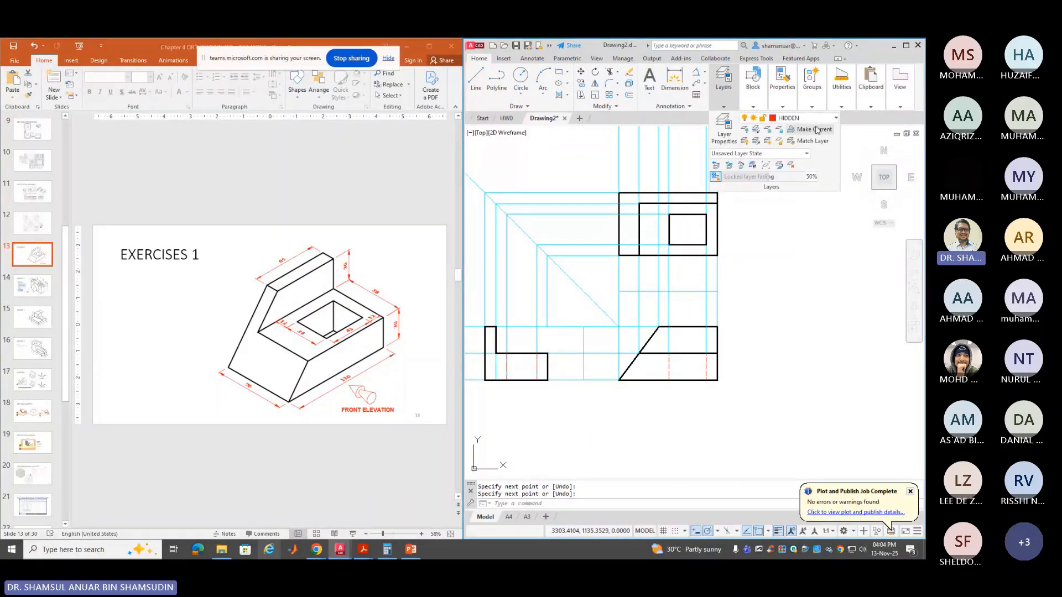
Lock layer BINAAN and test-select a projection line to confirm it is locked
left_click(835, 118)
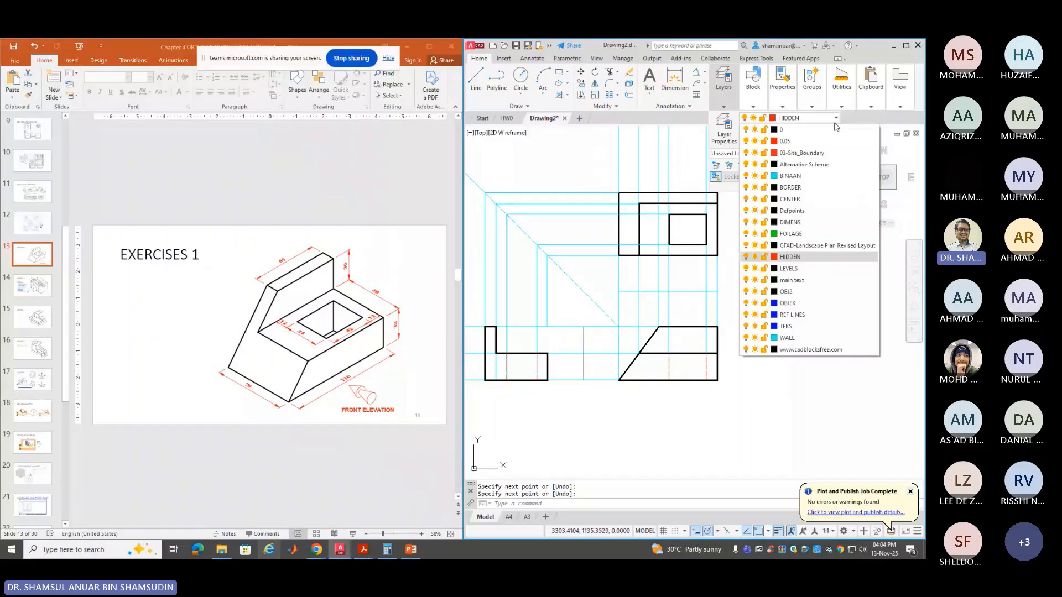
left_click(763, 175)
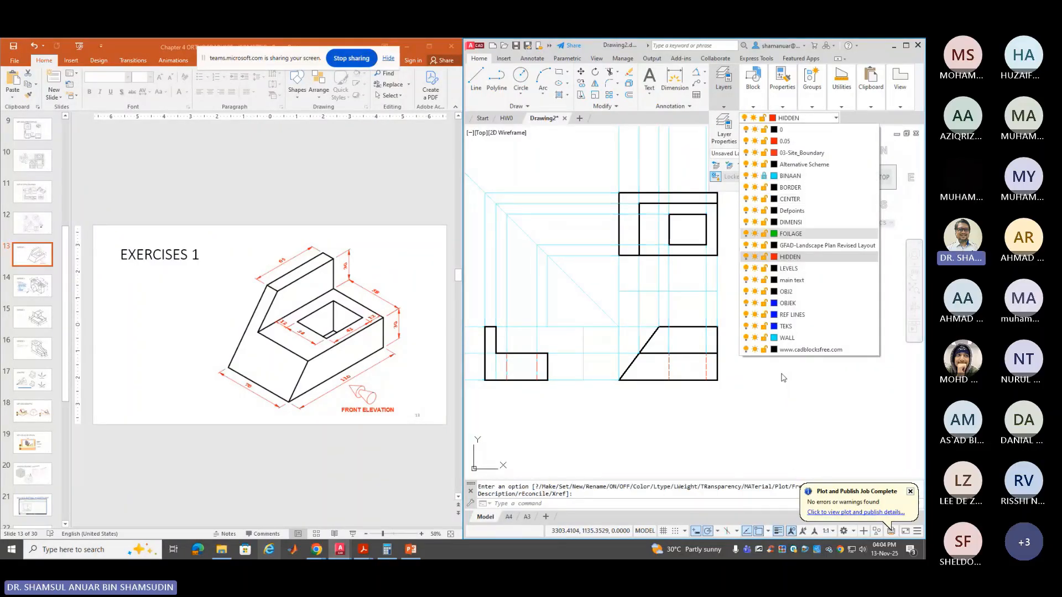
left_click(580, 458)
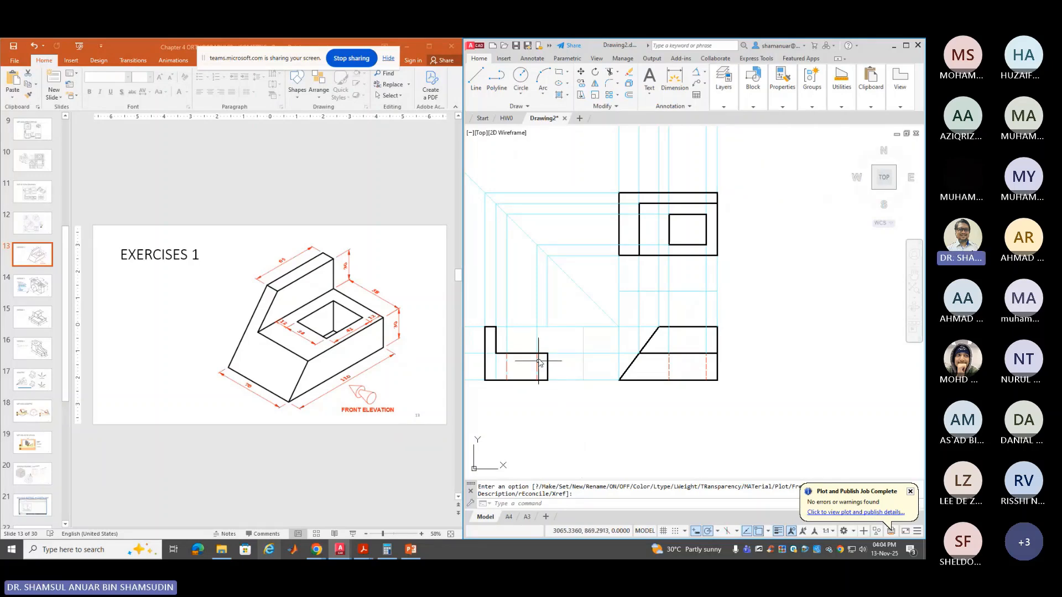
left_click(538, 324)
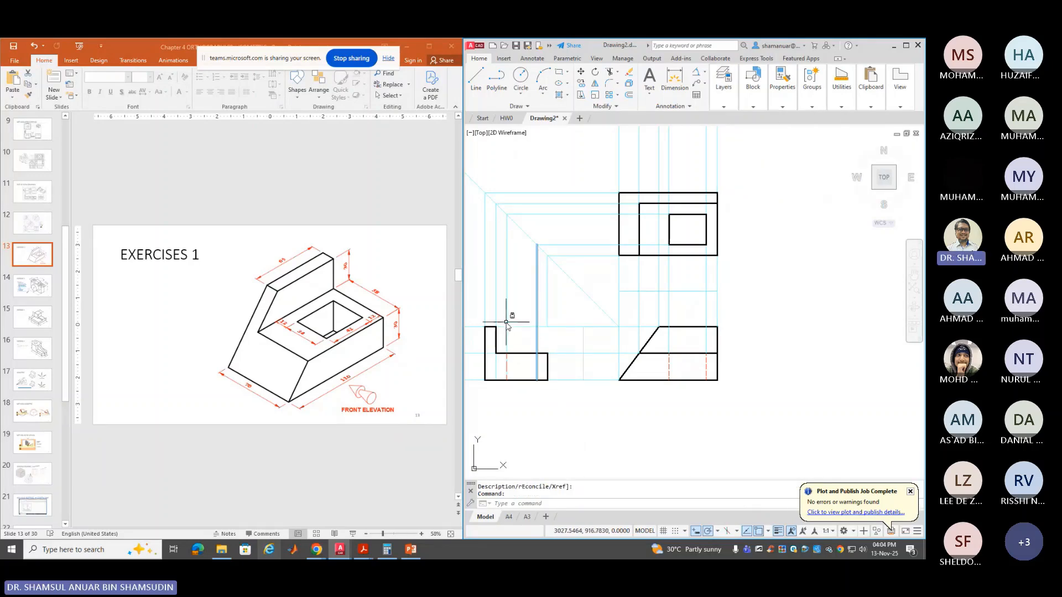
key("Escape")
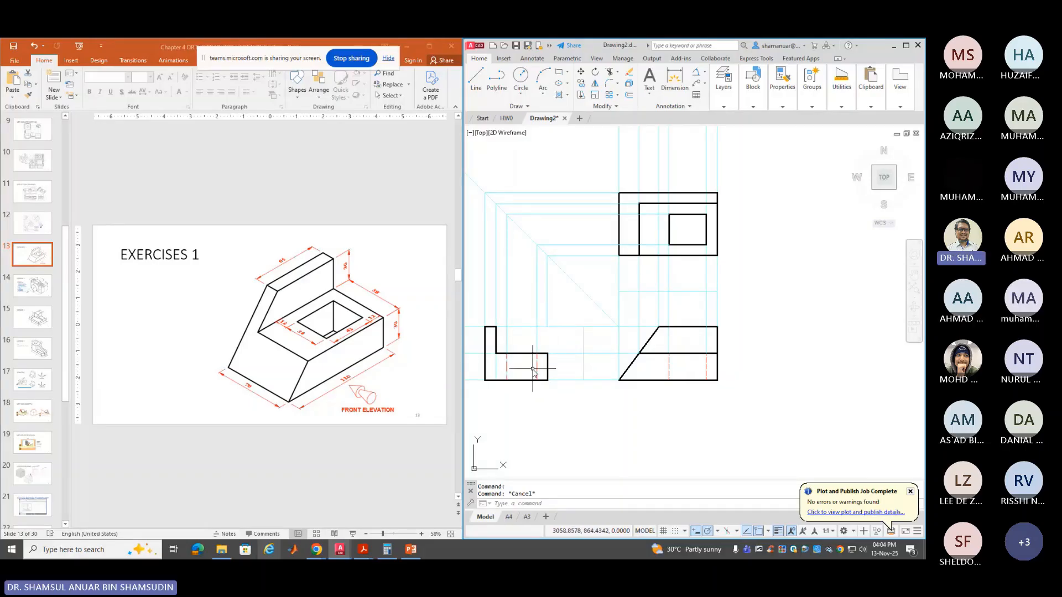
Give both hidden lines a linetype scale of 0.5 in Properties
scroll(533, 369, "up", 2)
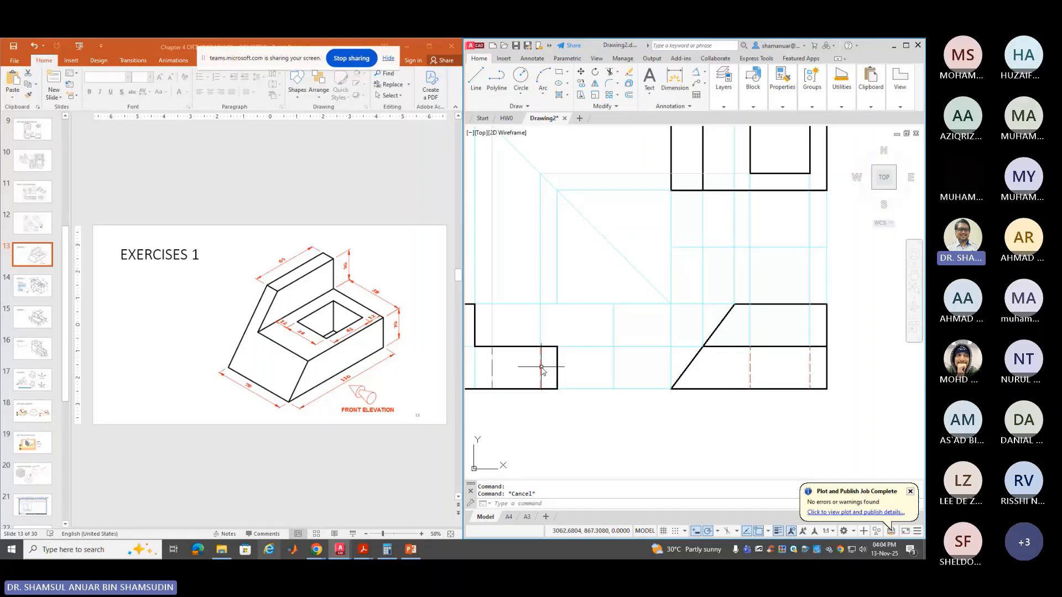
left_click(540, 366)
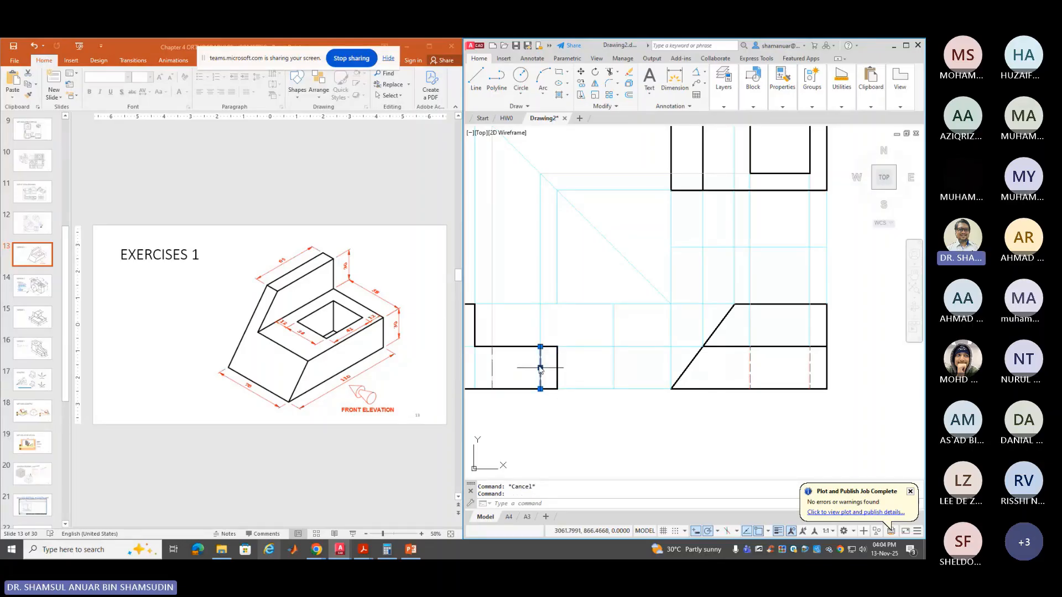
left_click(493, 366)
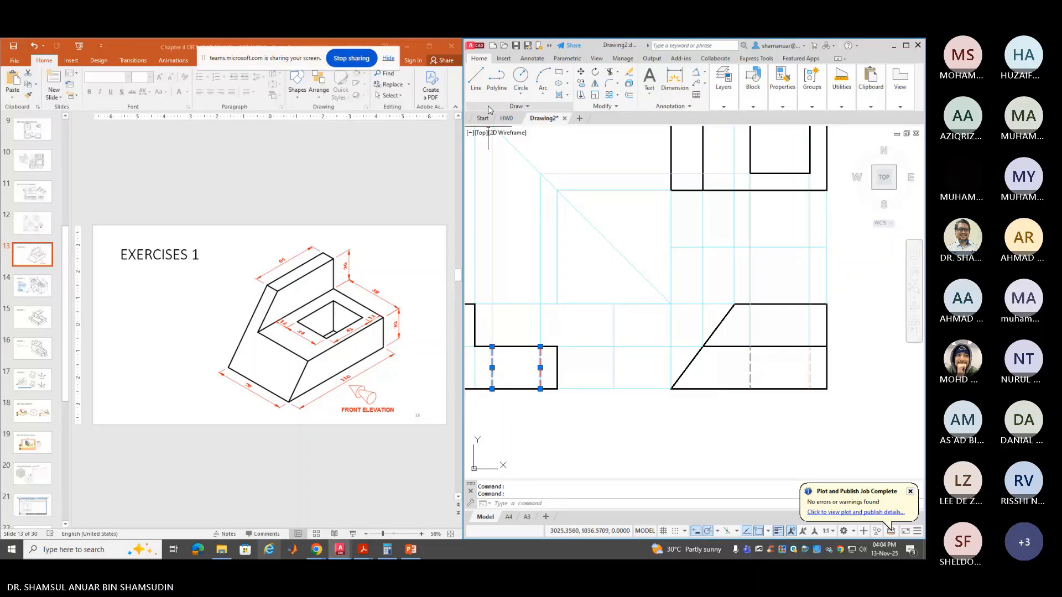
right_click(541, 363)
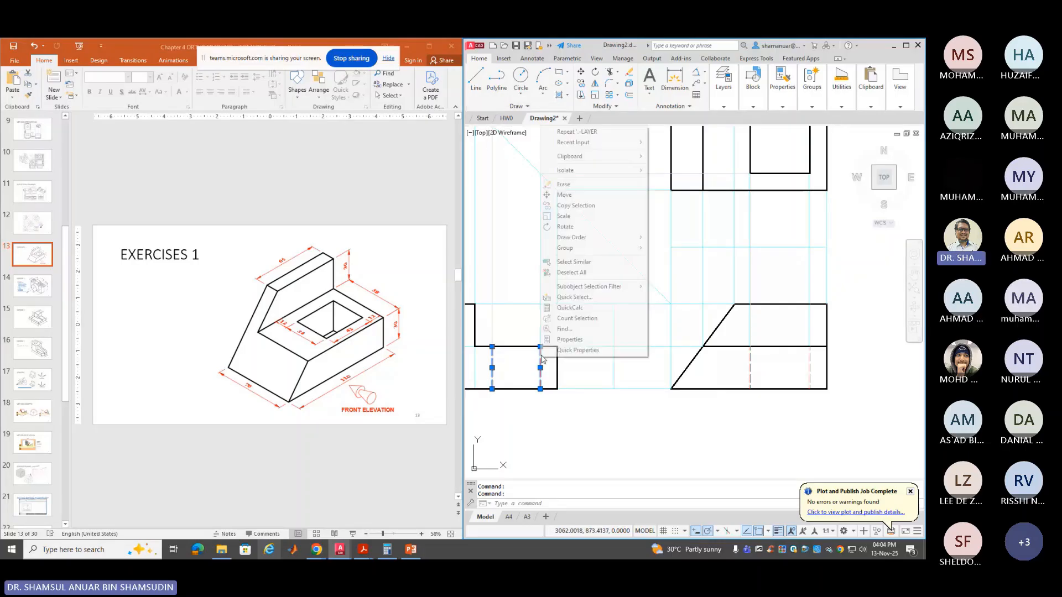
left_click(569, 339)
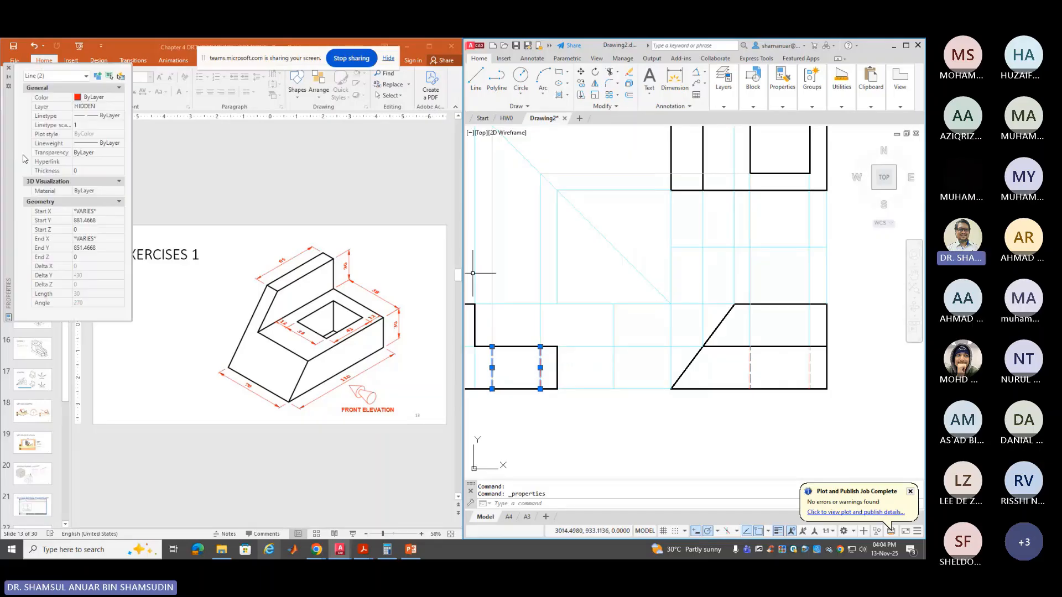
left_click(78, 126)
type("0.5")
key("Return")
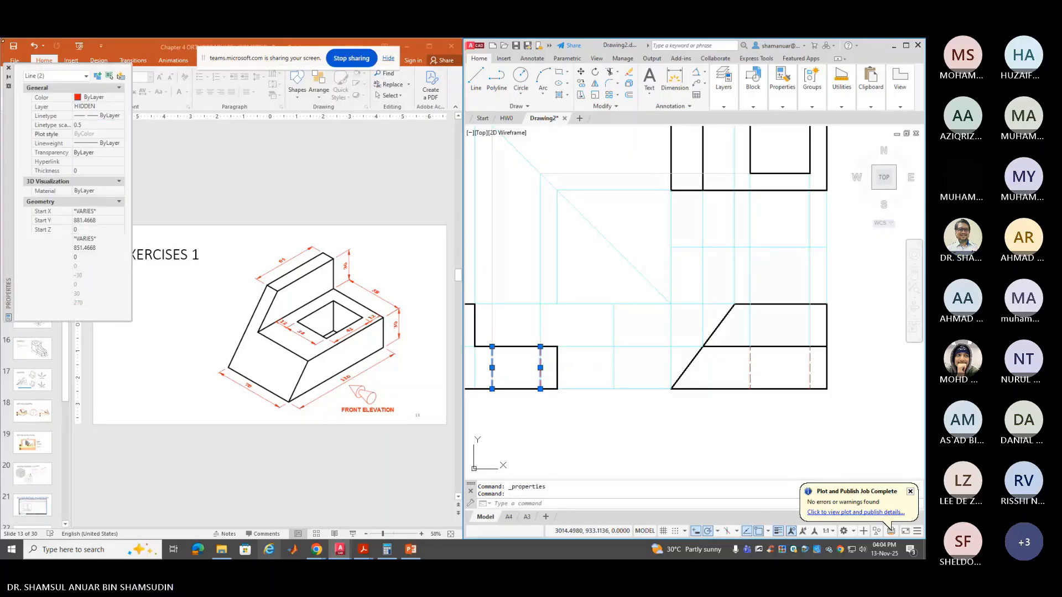
left_click(9, 68)
key("Escape")
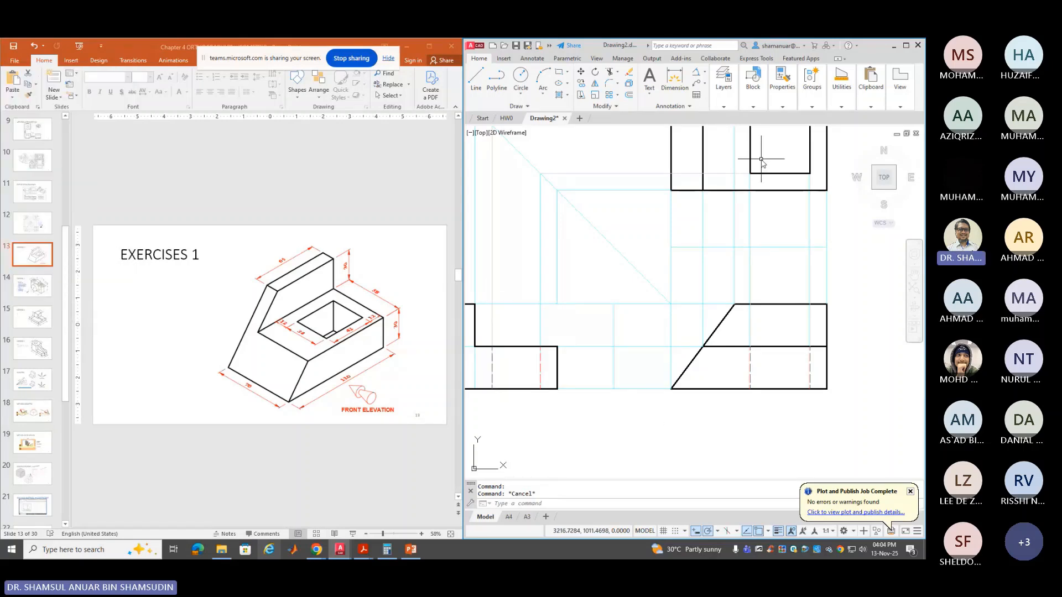
Freeze layer BINAAN to hide the construction lines
left_click(723, 83)
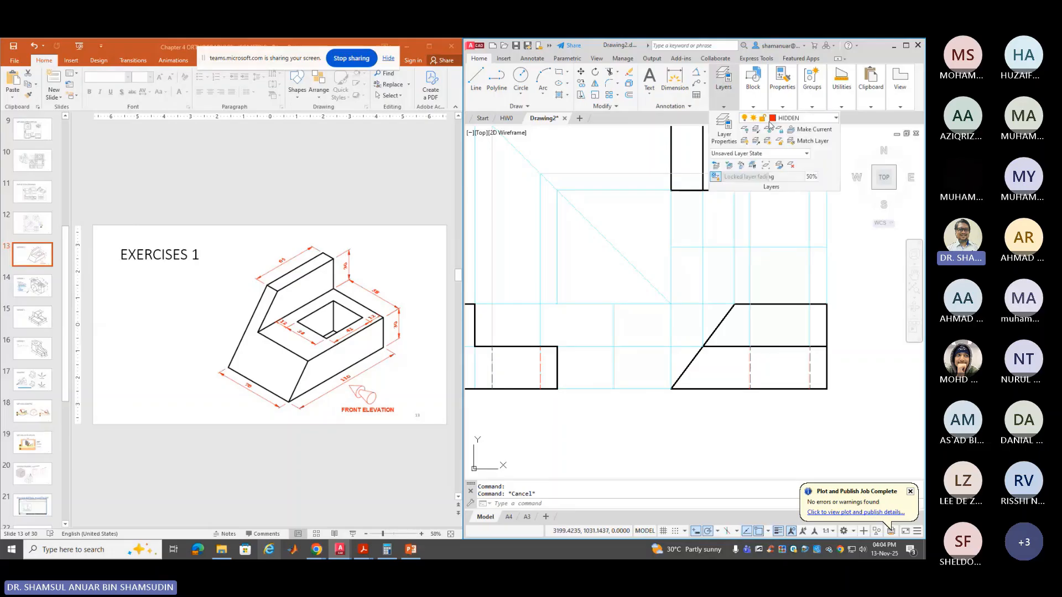
left_click(771, 119)
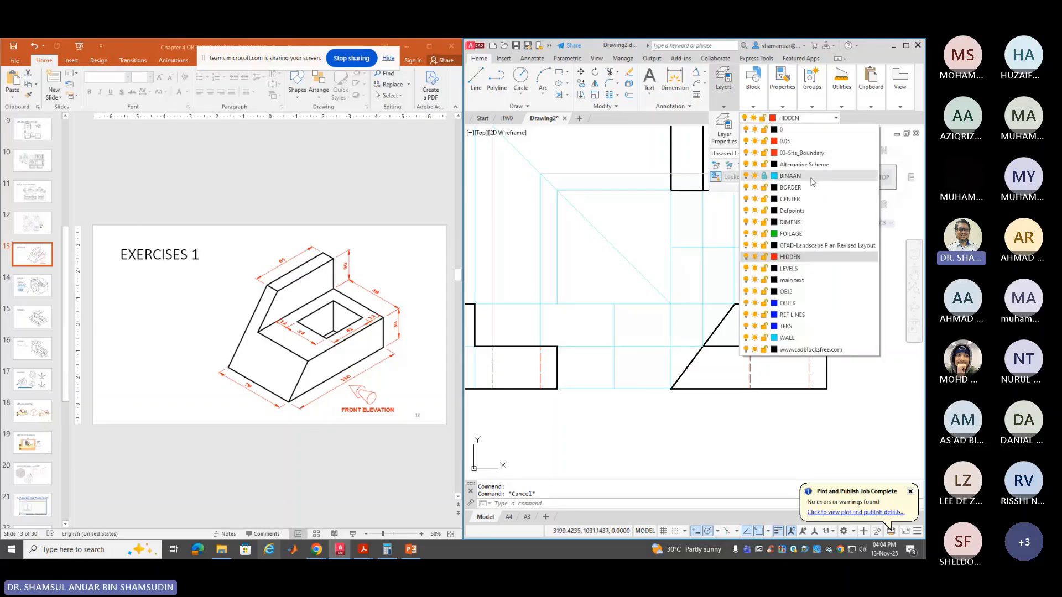
left_click(754, 176)
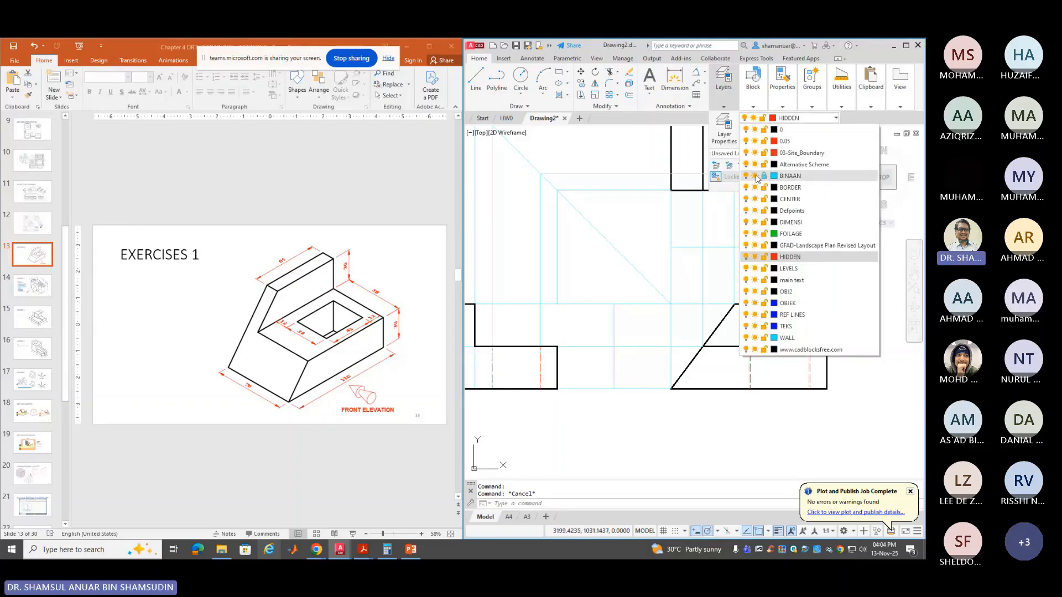
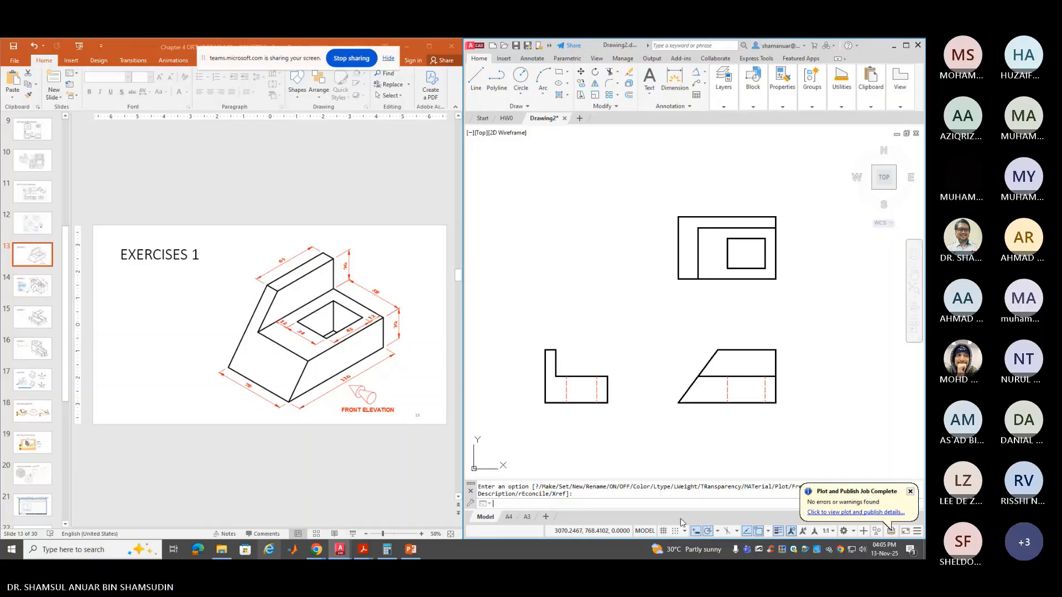
Open Grid Settings from the grid toggle to show snap and grid spacing of 10
left_click(680, 519)
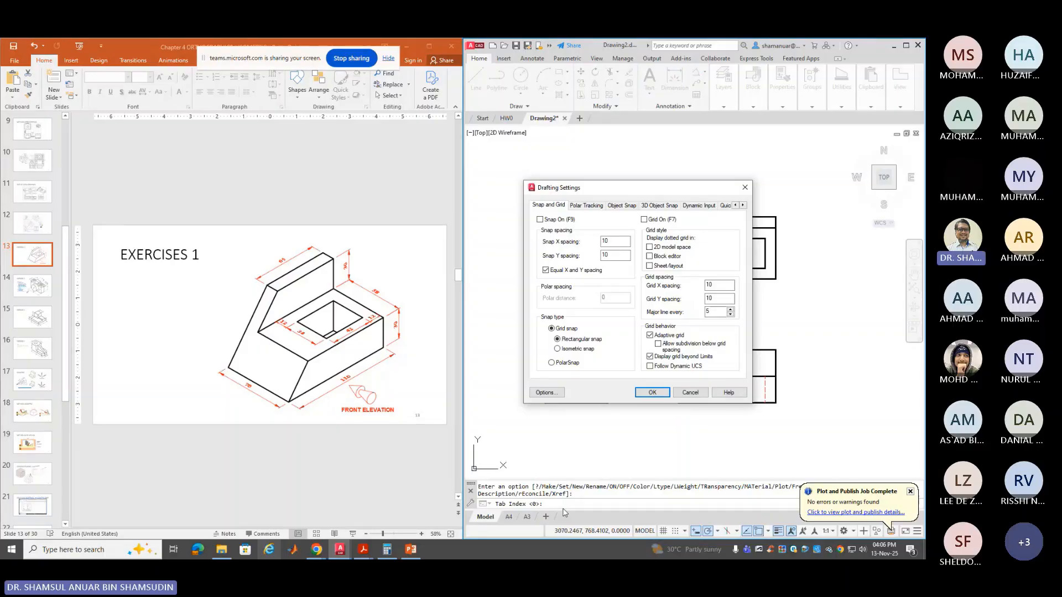
Reopen Drafting Settings with DSETTINGS and switch the snap type to Isometric snap
left_click(690, 394)
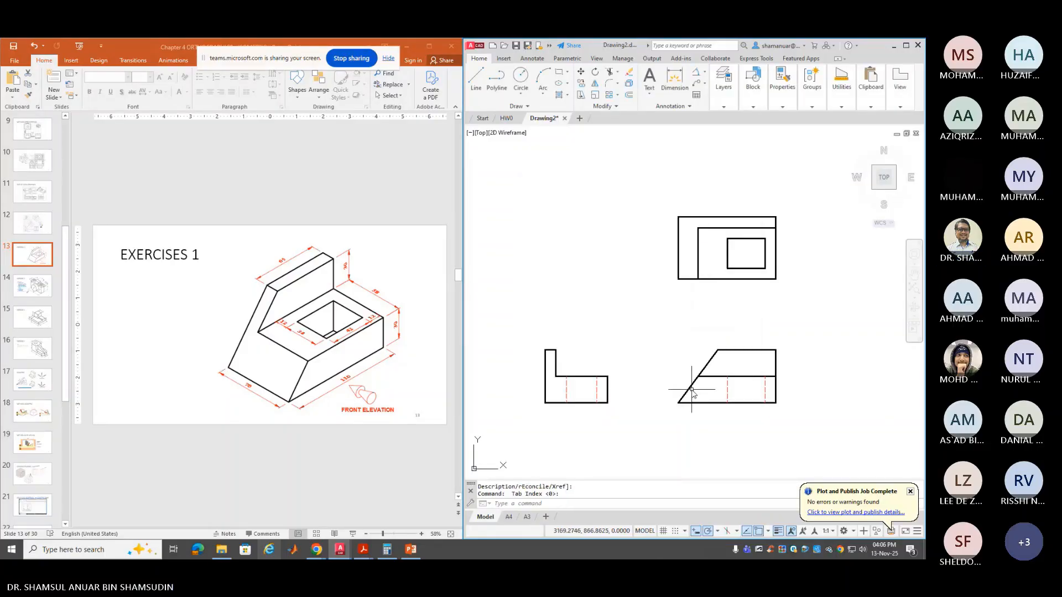
type("DSETTINGS")
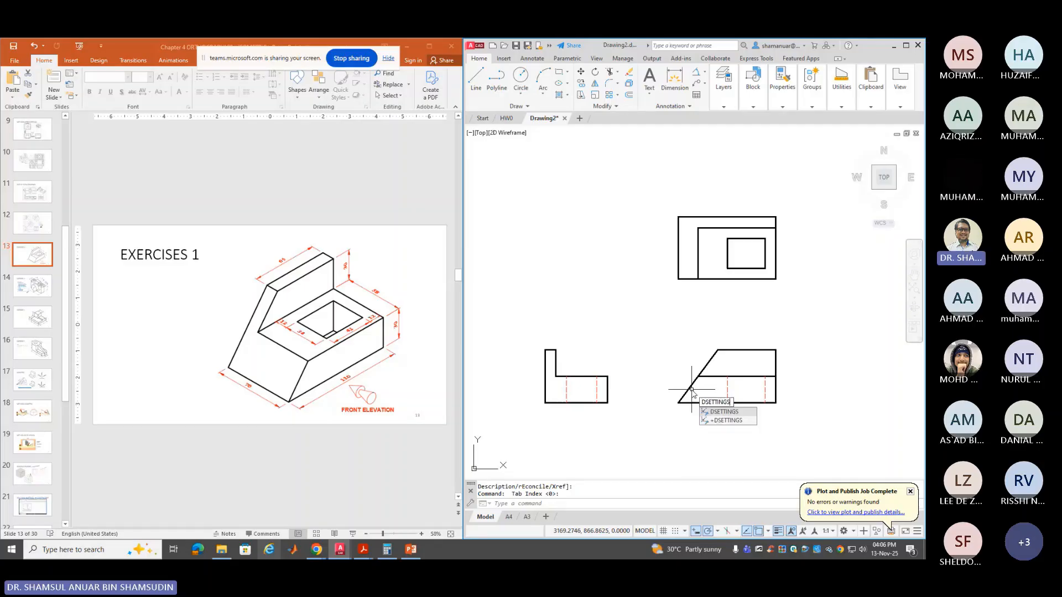
key("Return")
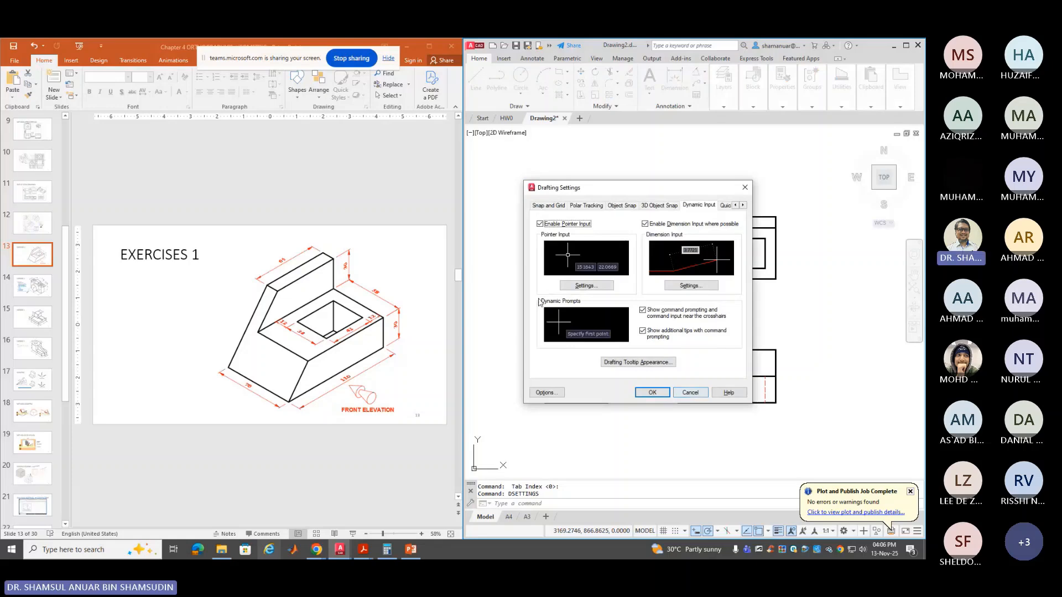
left_click(540, 208)
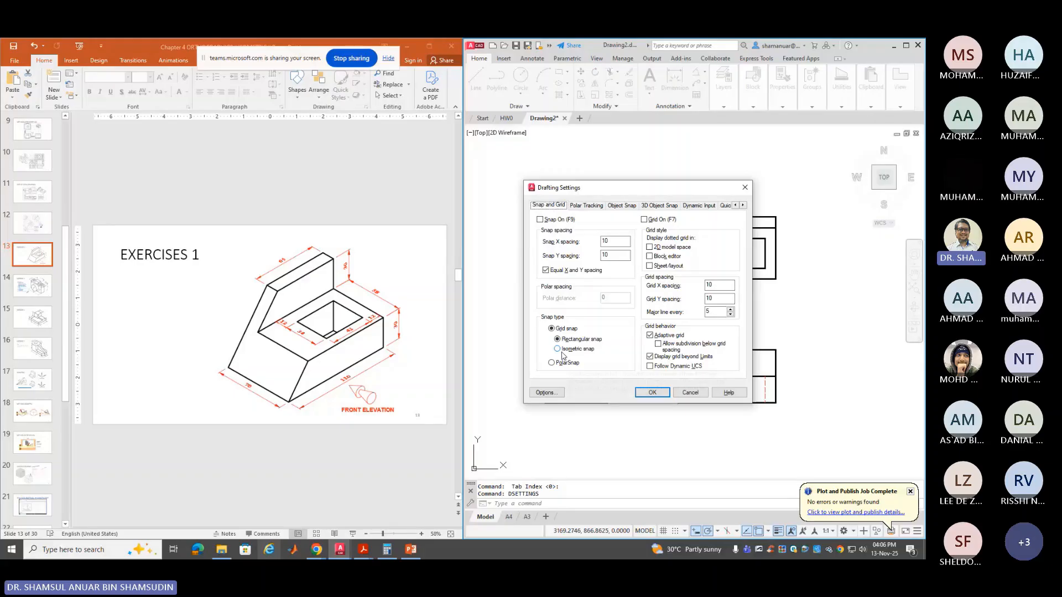
left_click(653, 393)
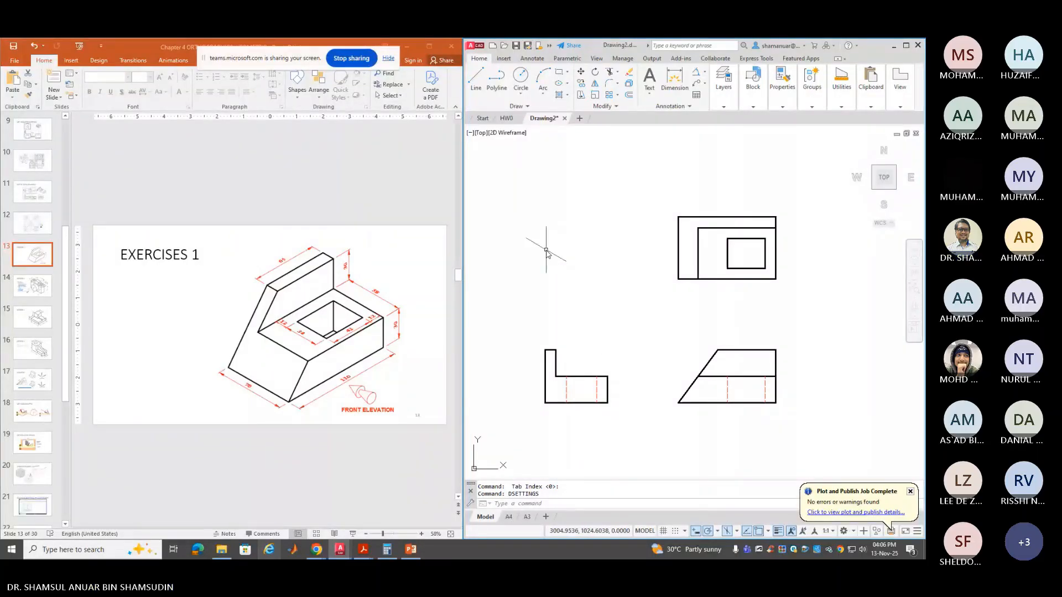
Cycle the isoplanes through Top and Right, then set the working plane to Isoplane Left
key("F5")
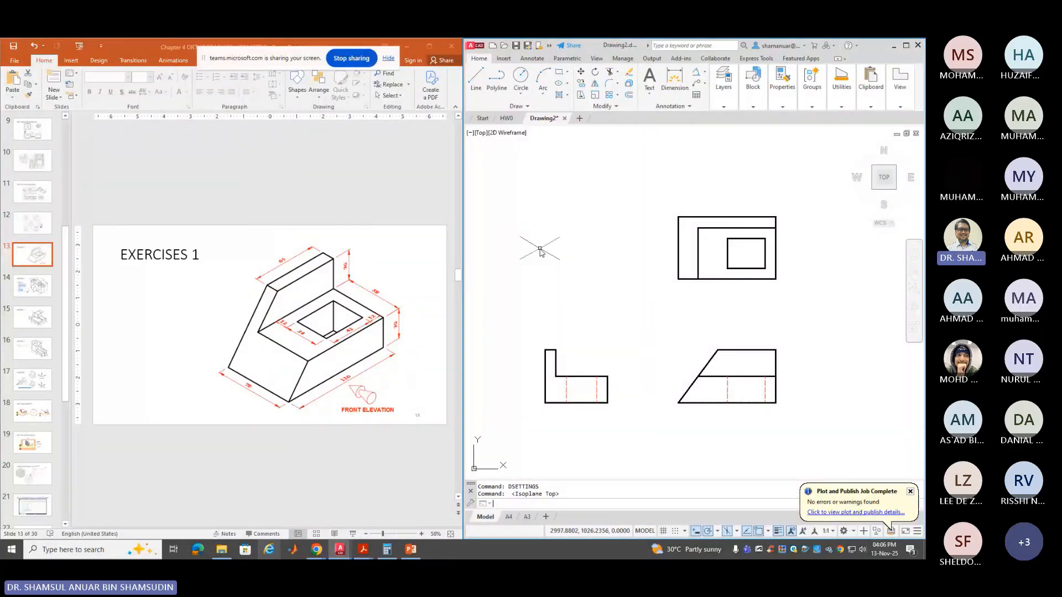
key("F5")
key("F5")
key("F5")
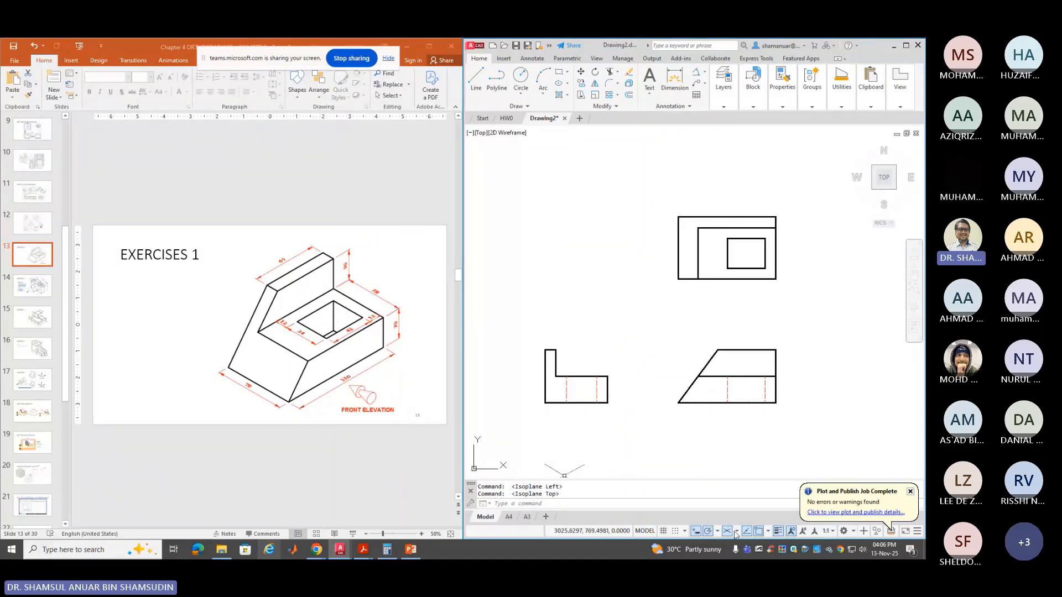
left_click(737, 532)
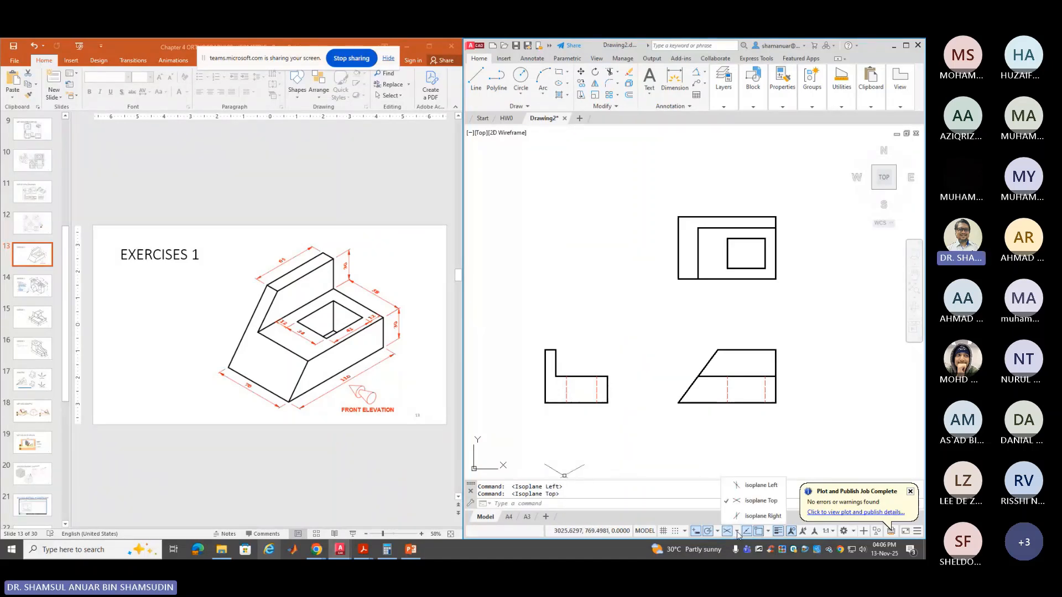
left_click(758, 487)
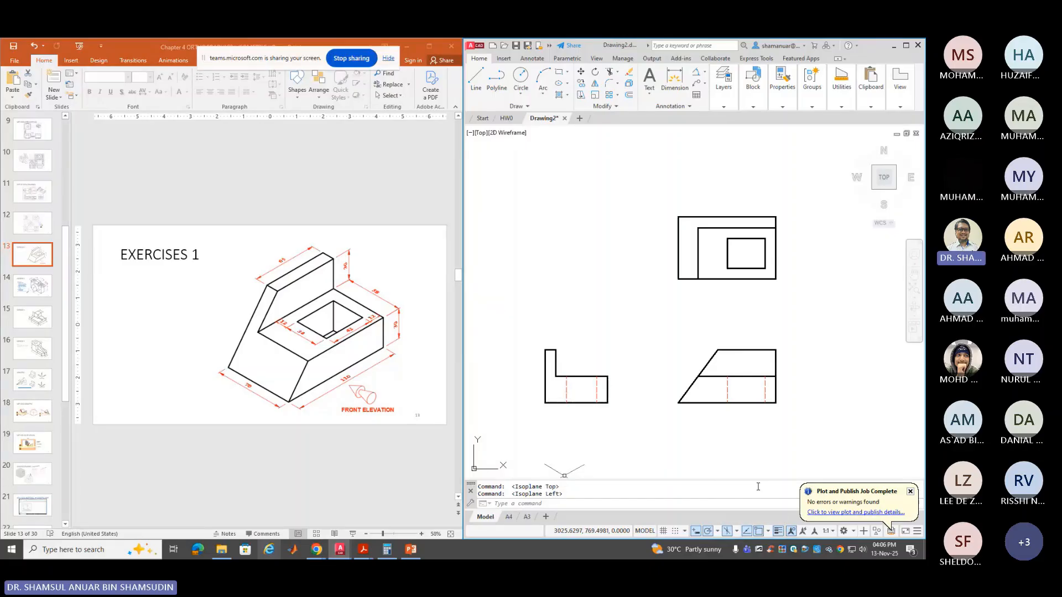
key("F5")
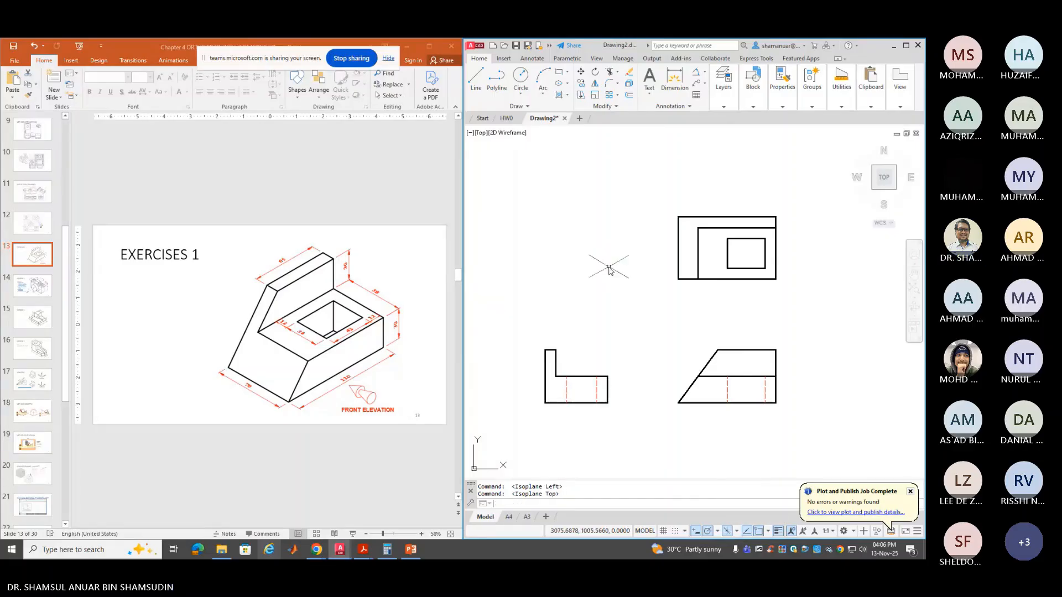
key("F5")
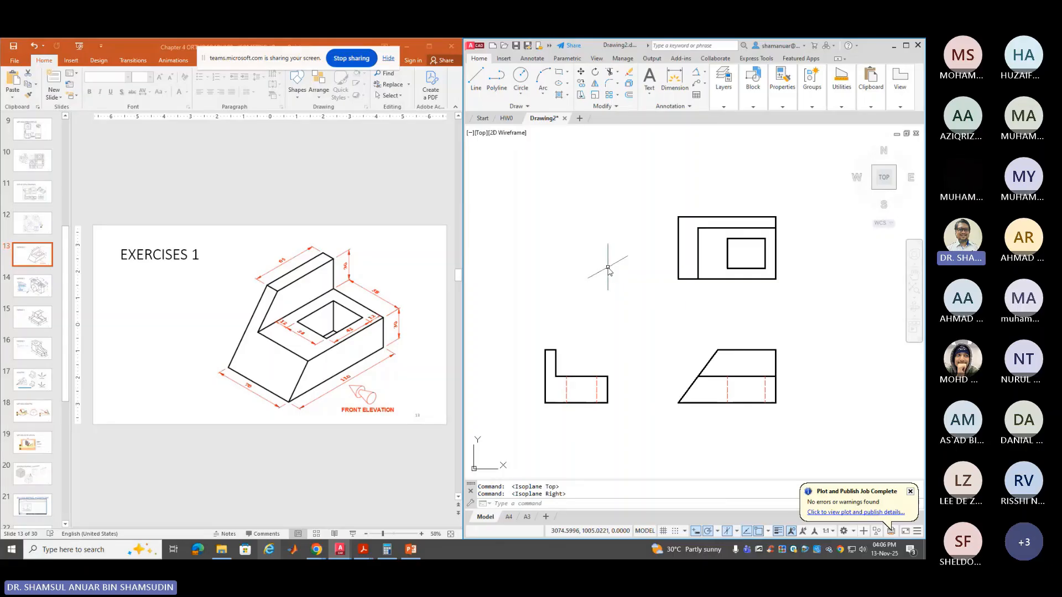
key("F5")
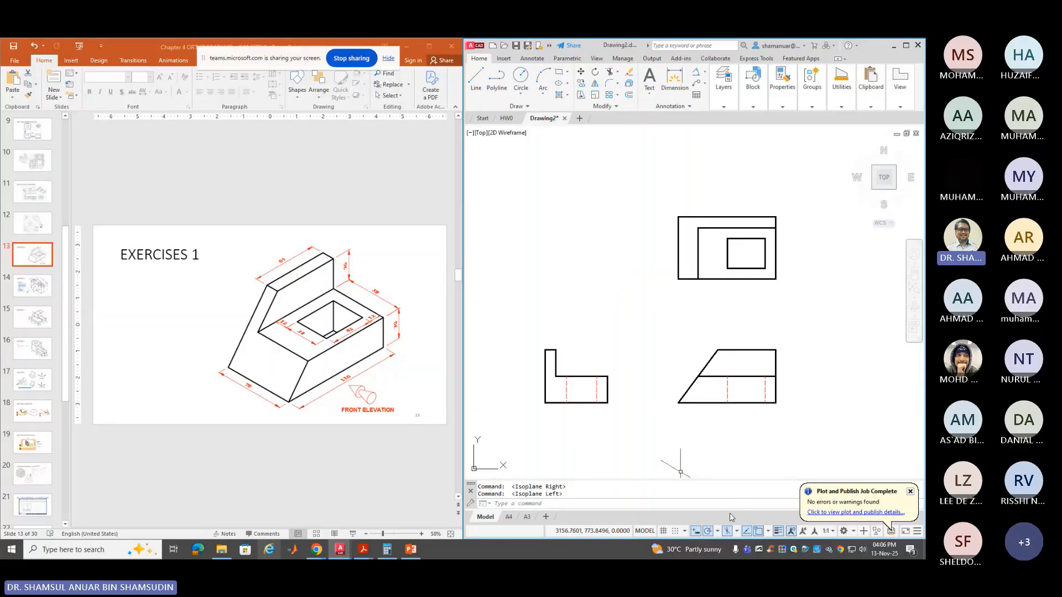
key("F5")
key("F5")
key("F5")
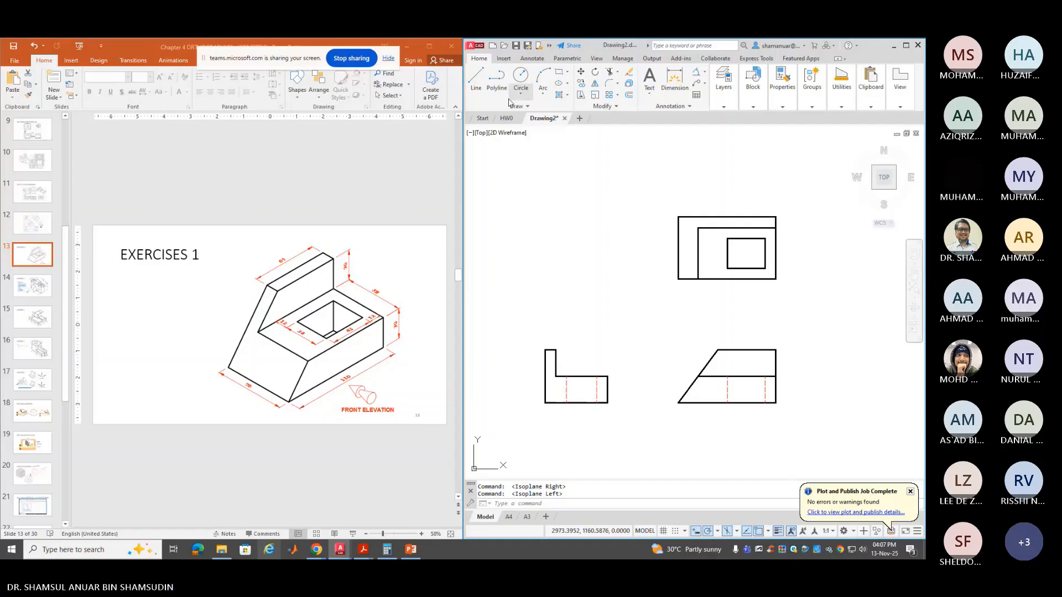
Make OBJEK the current layer from the Layers drop-down and start the Line tool
left_click(846, 109)
left_click(758, 109)
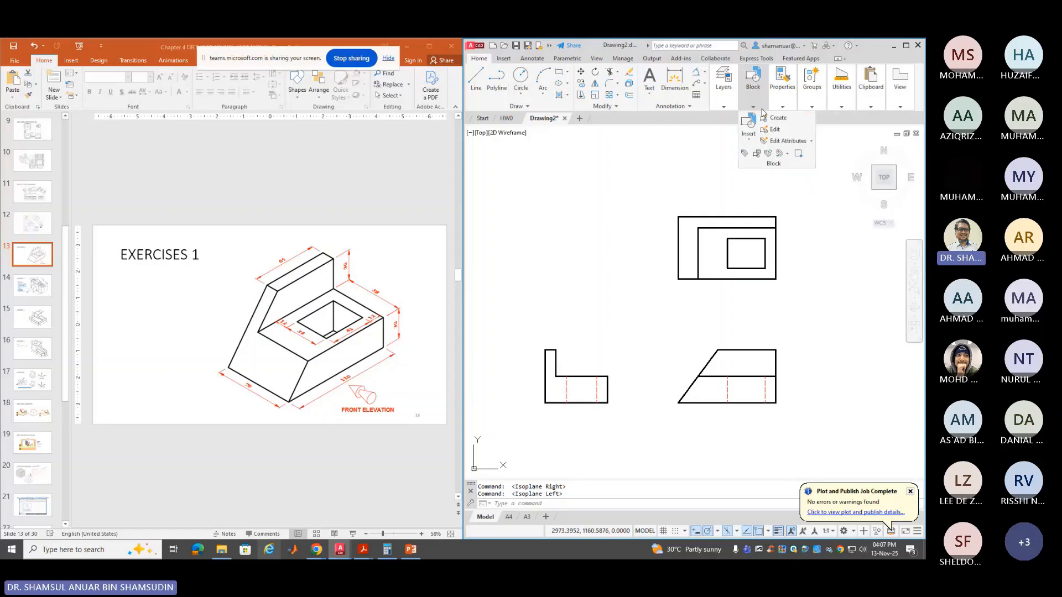
left_click(724, 107)
left_click(780, 118)
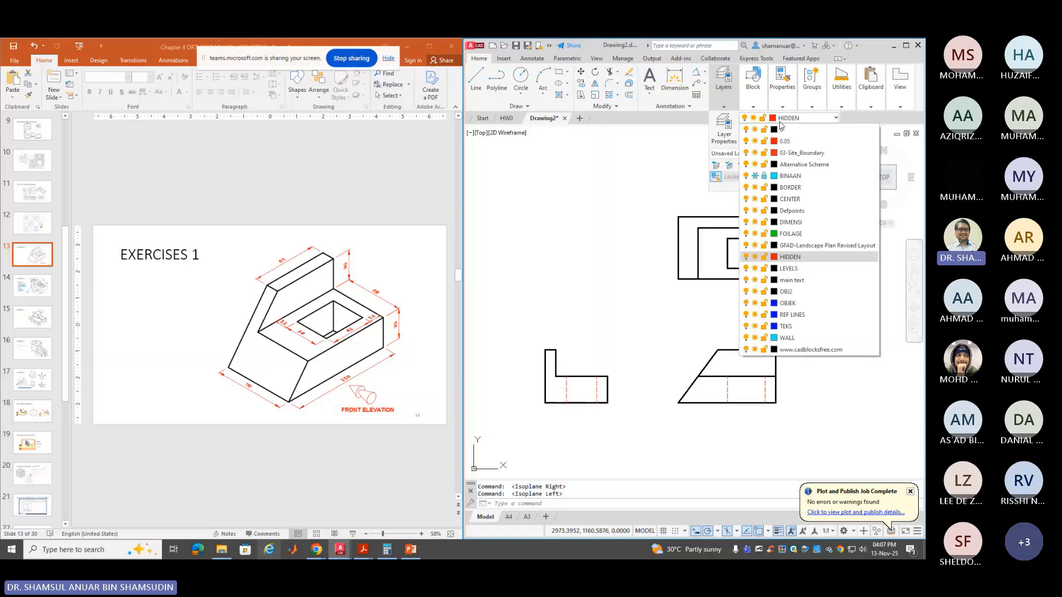
left_click(809, 295)
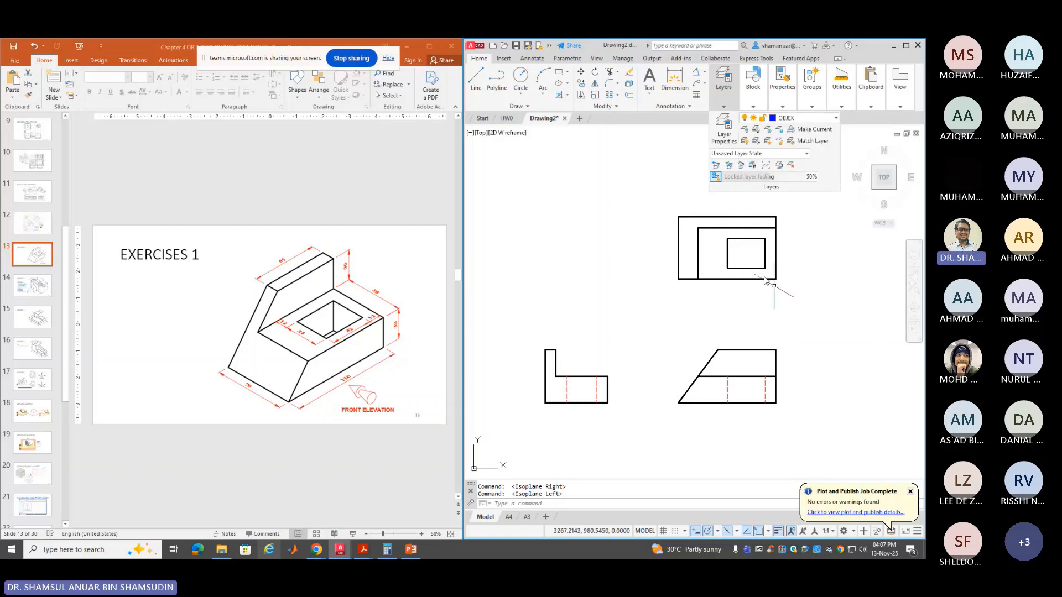
left_click(475, 81)
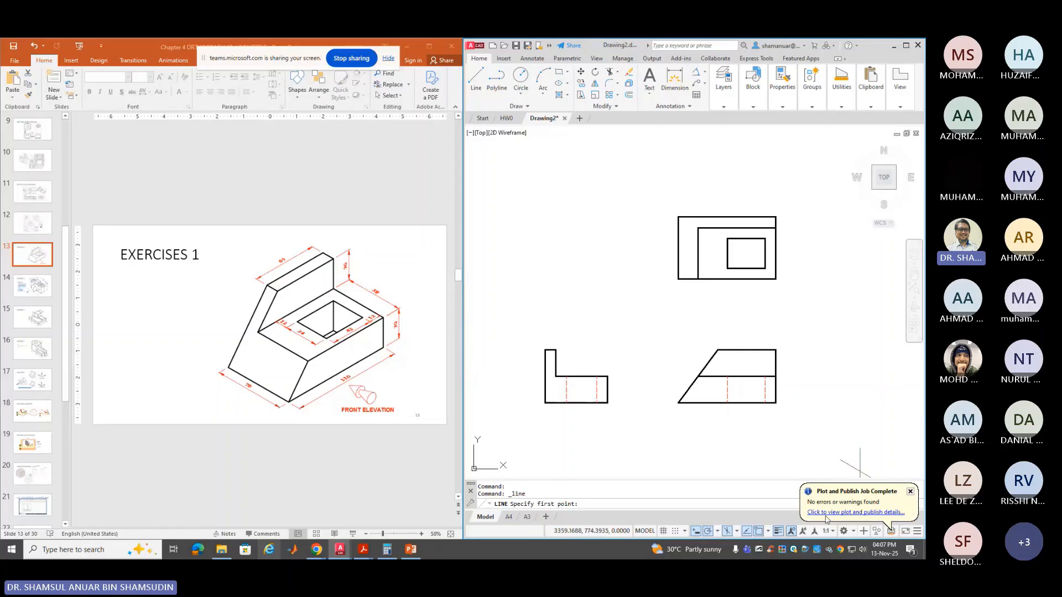
Set a polar tracking angle, pick a start point, and draw the 70-unit edge at 330°
left_click(718, 531)
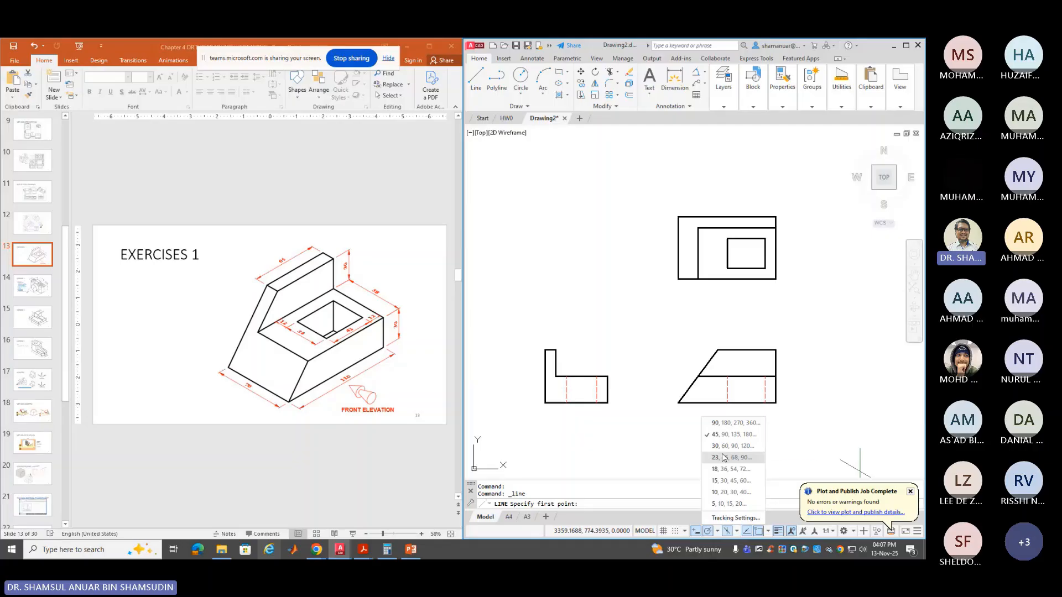
left_click(722, 457)
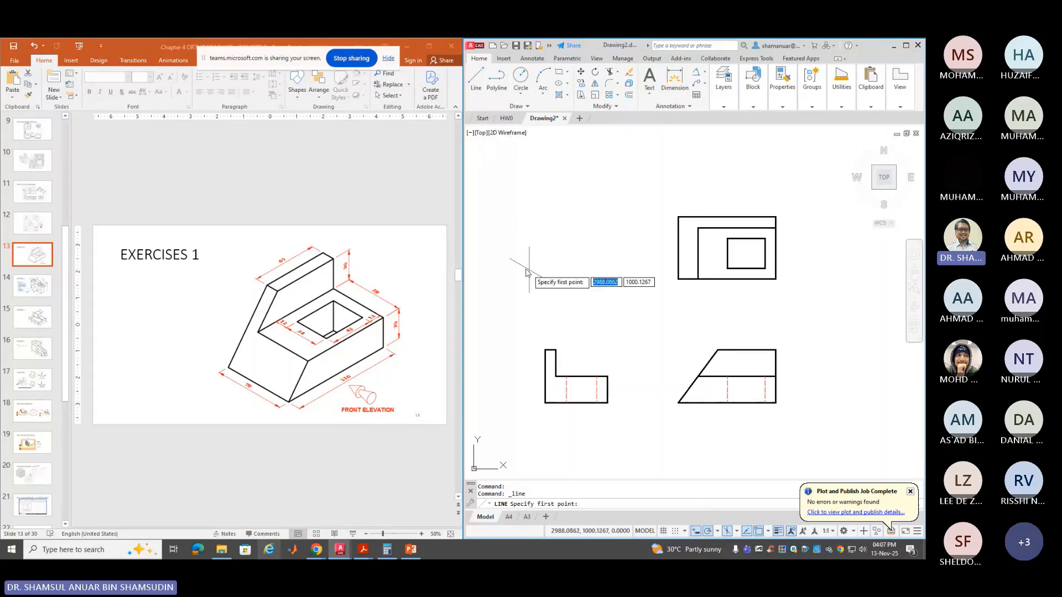
left_click(506, 261)
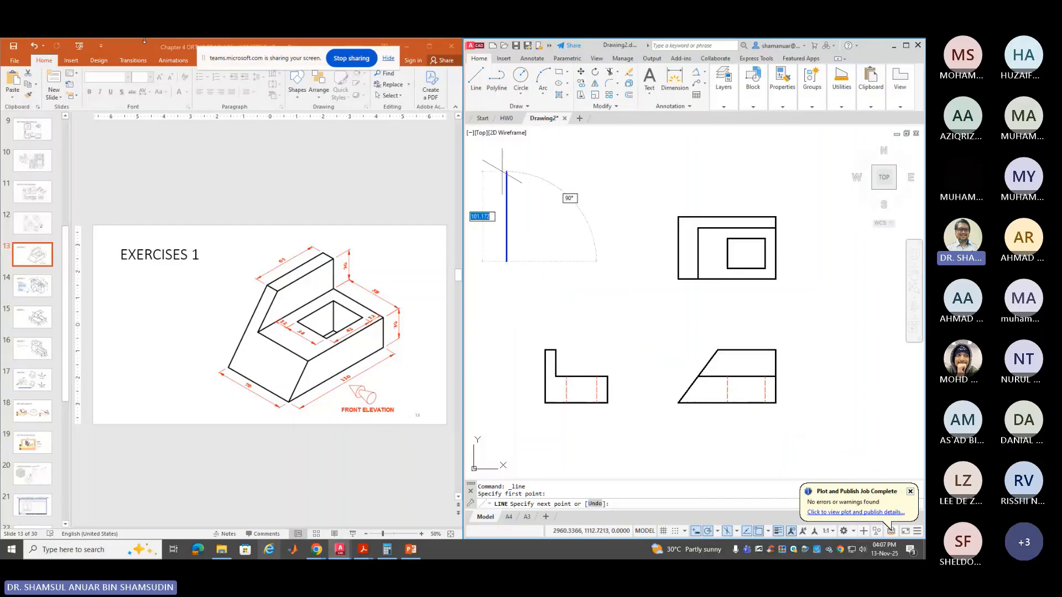
type("7")
key("Escape")
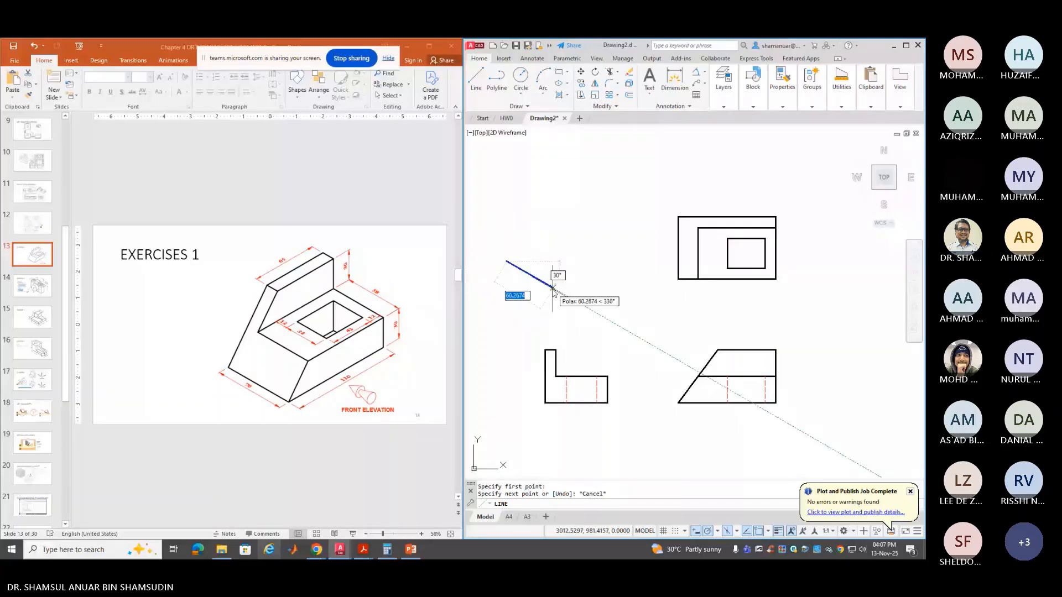
type("0")
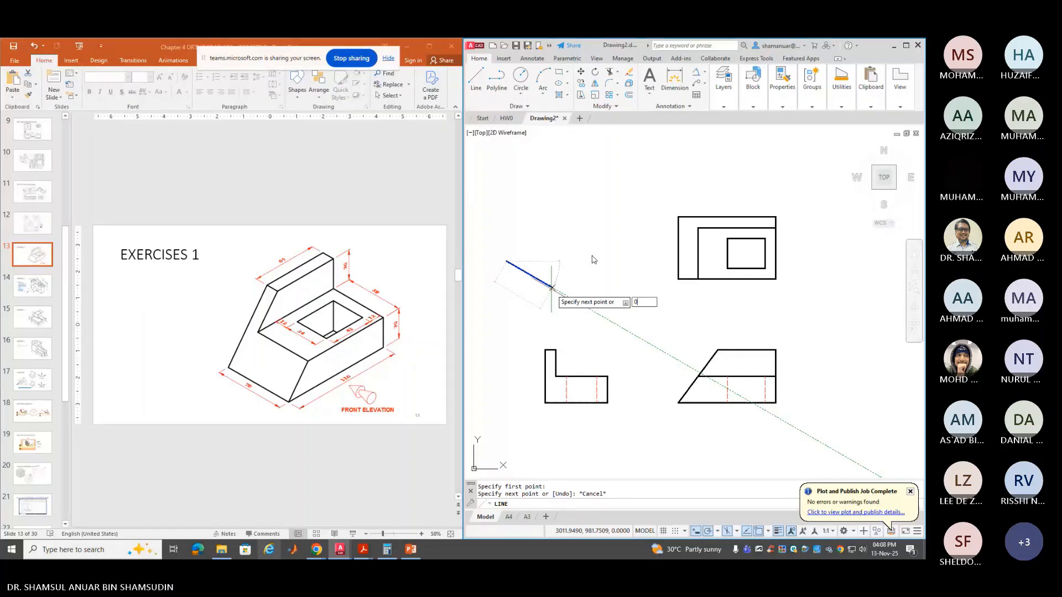
key("BackSpace")
type("70")
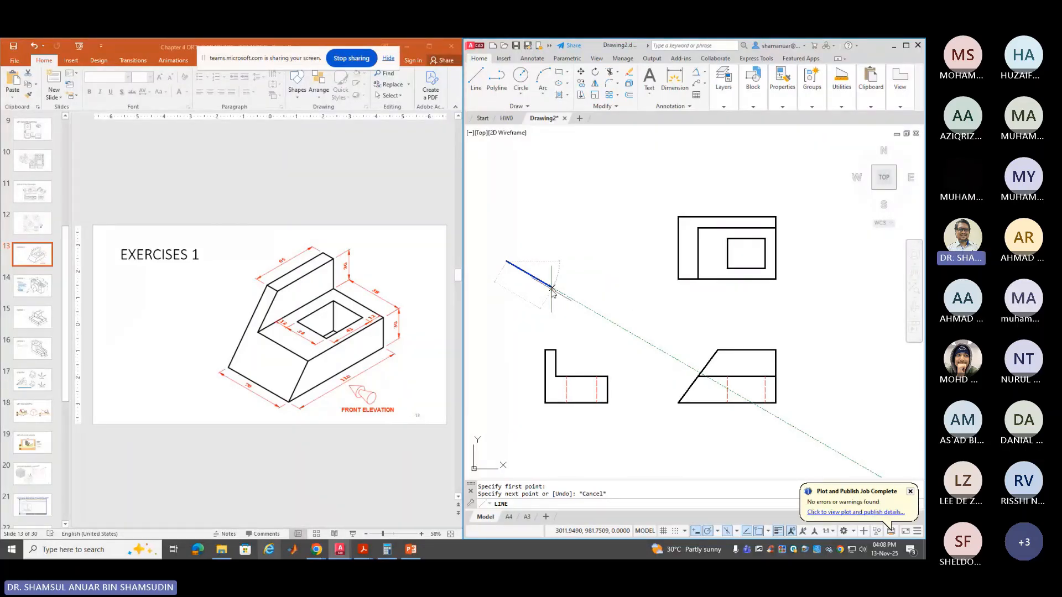
key("Return")
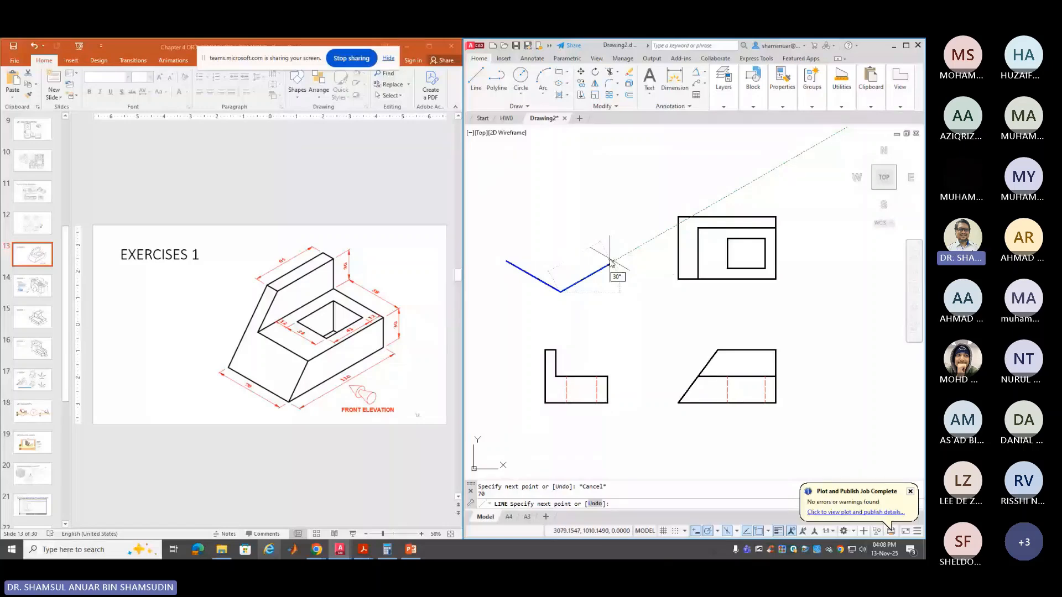
Continue the outline with a 110 edge, 30 vertical, 58 at 150°, and another 30 vertical
type("110")
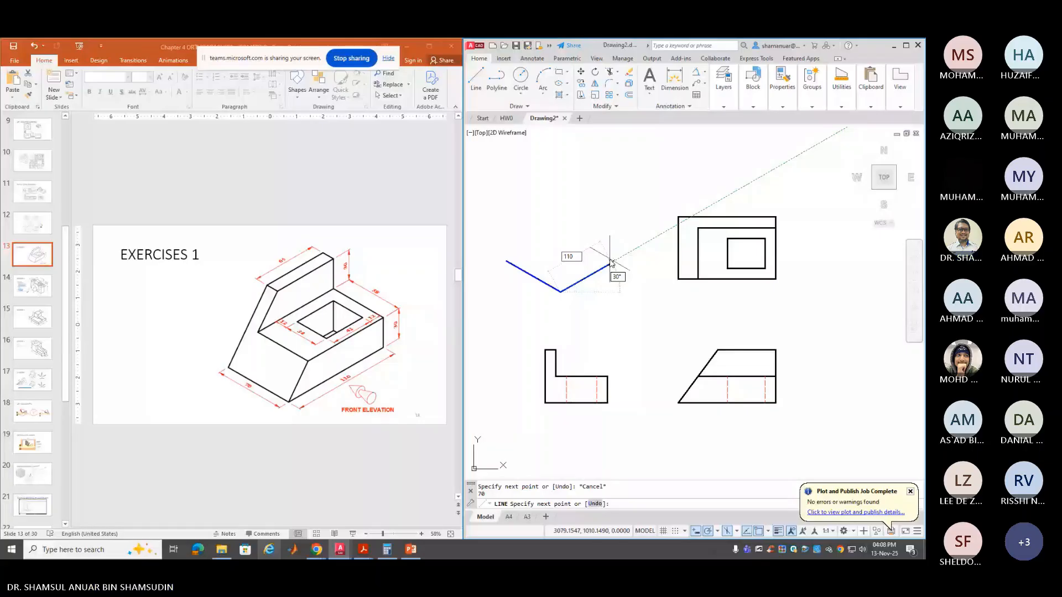
key("Return")
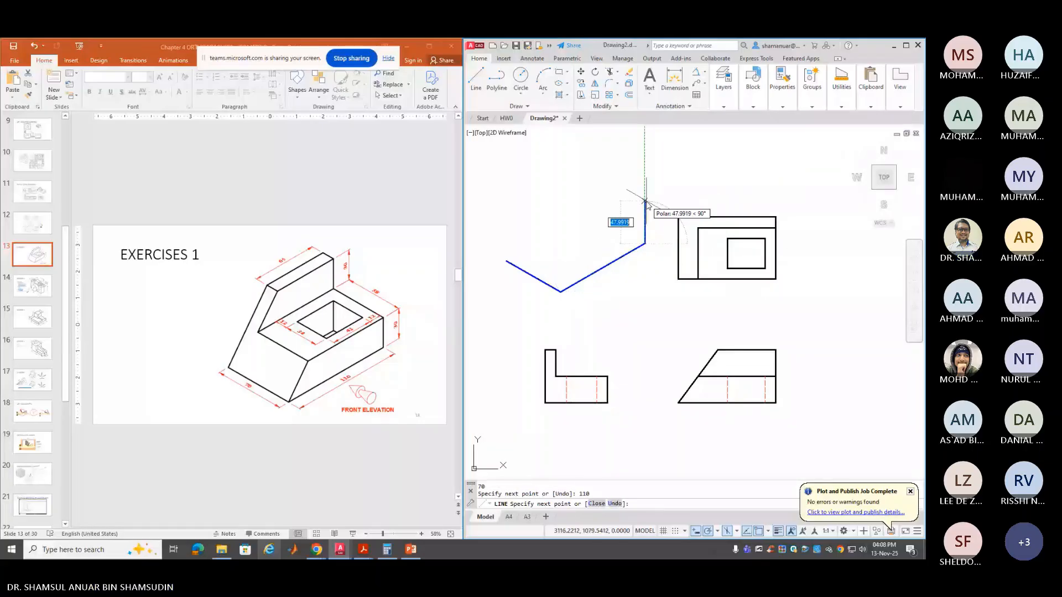
type("30")
key("Return")
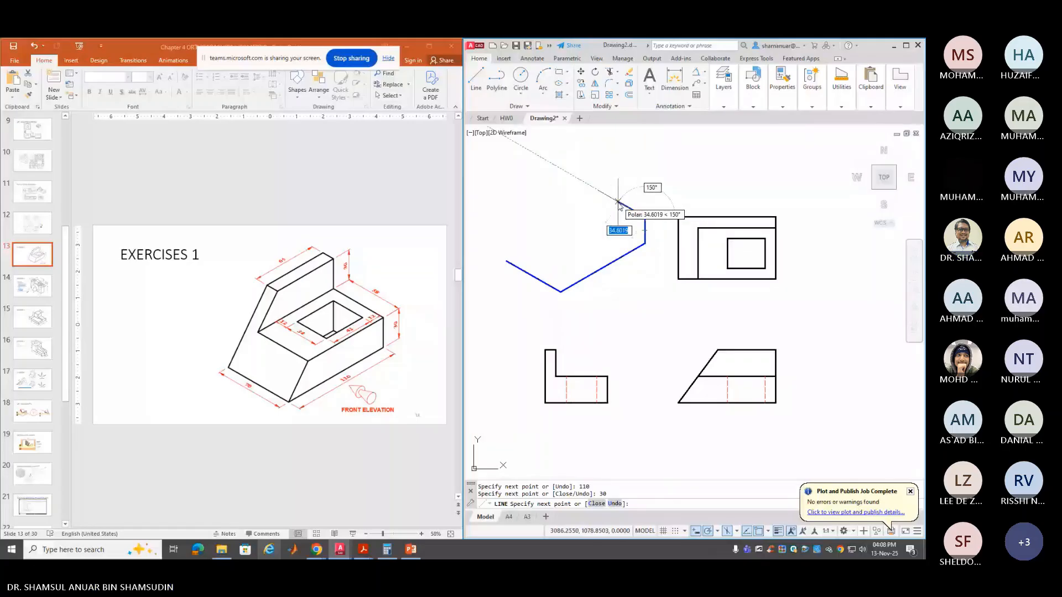
type("58")
key("Return")
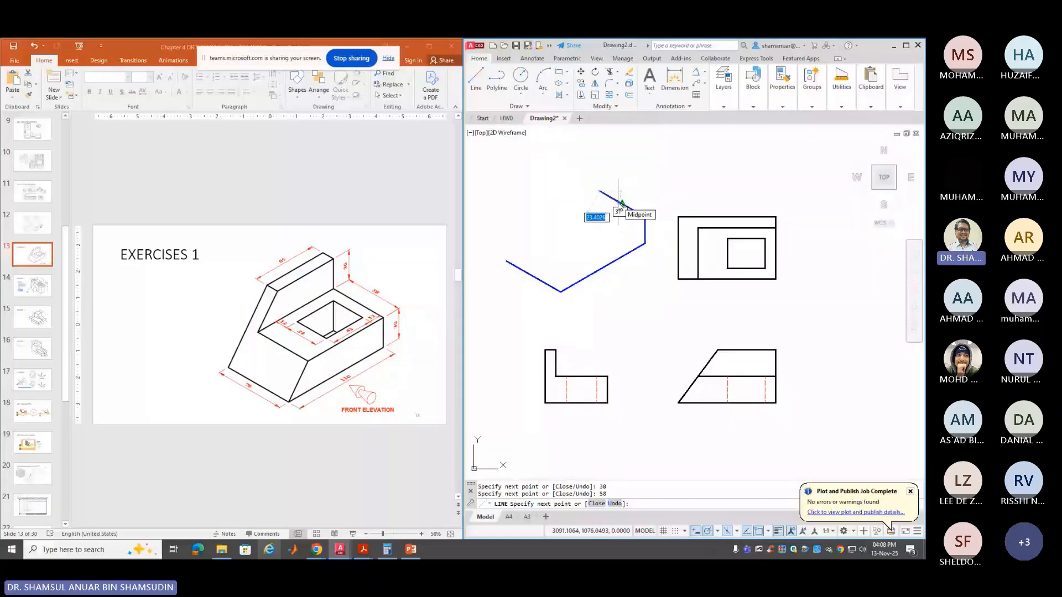
type("3")
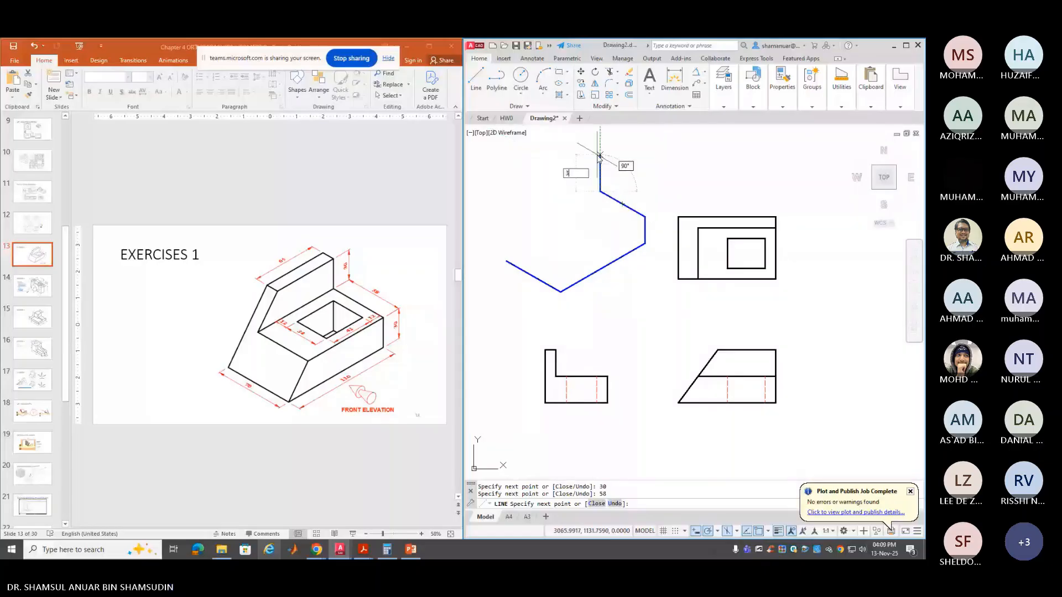
type("0")
key("Return")
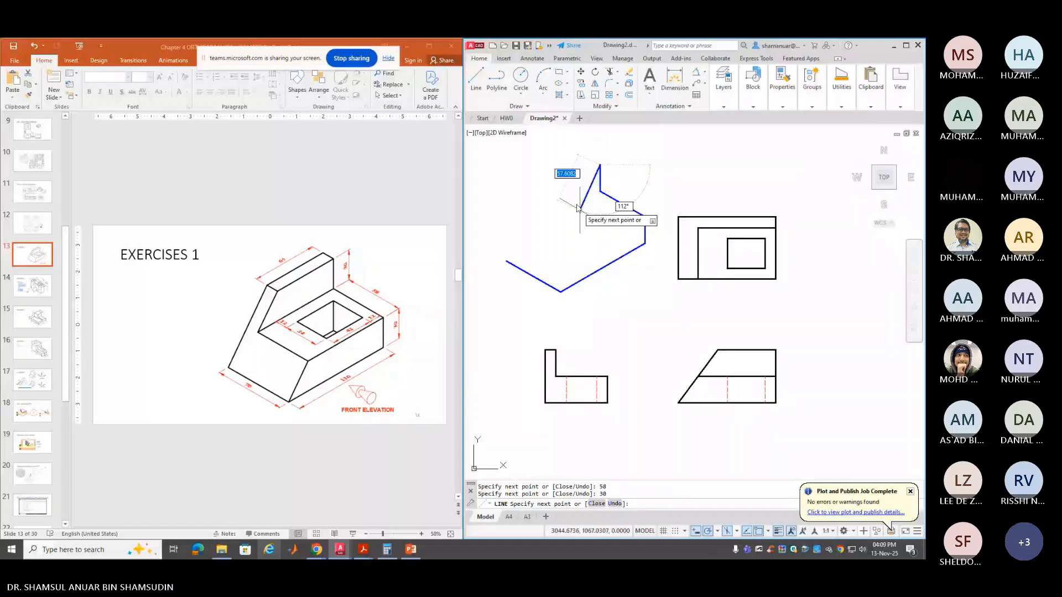
Draw the back slab edges of 65, 12 and 65, join the corner, and add the left closing edge
type("65")
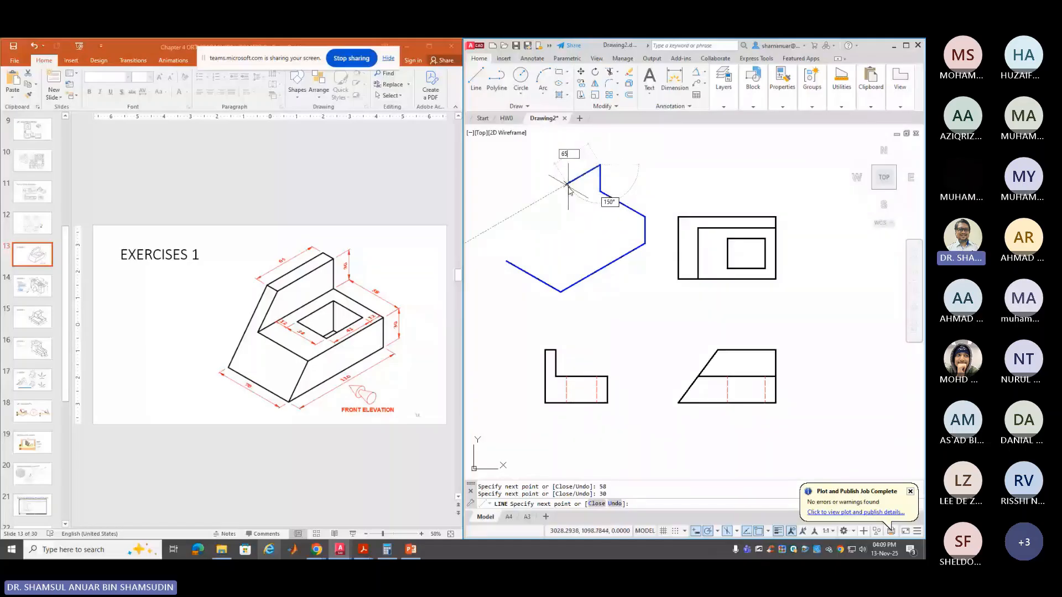
key("Return")
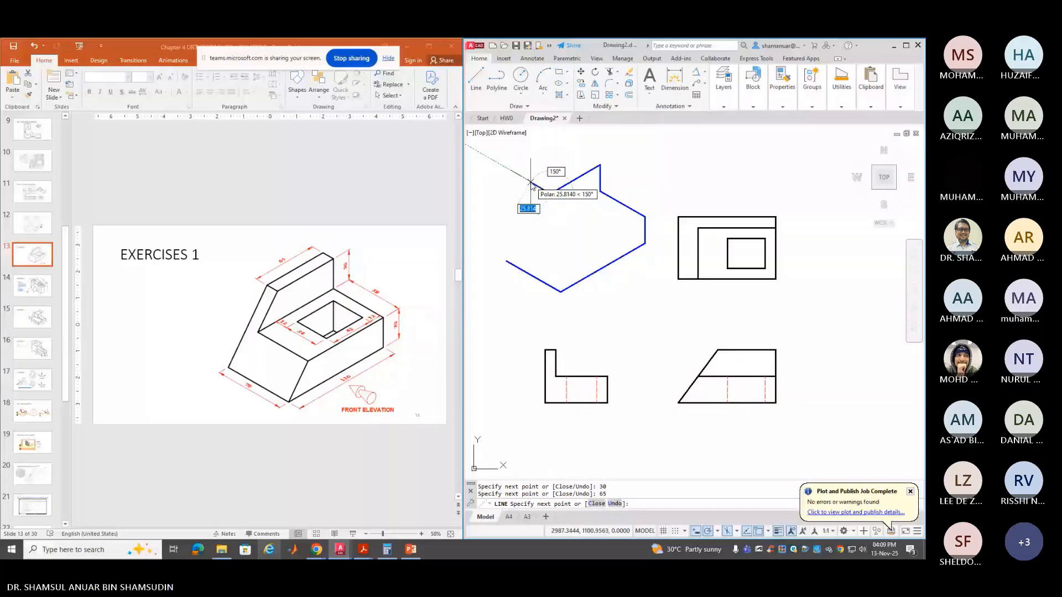
type("12")
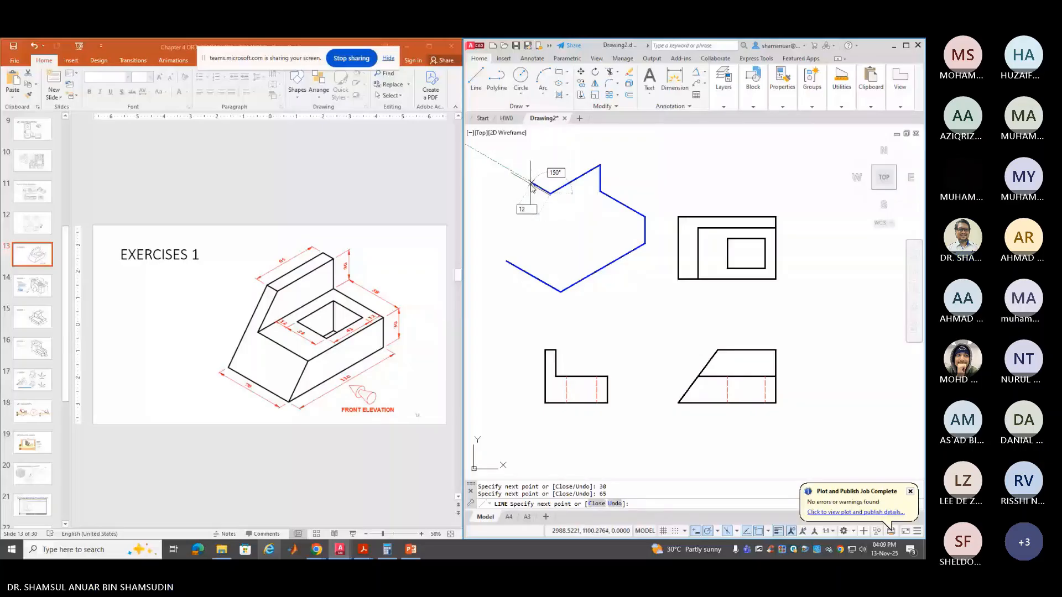
key("Return")
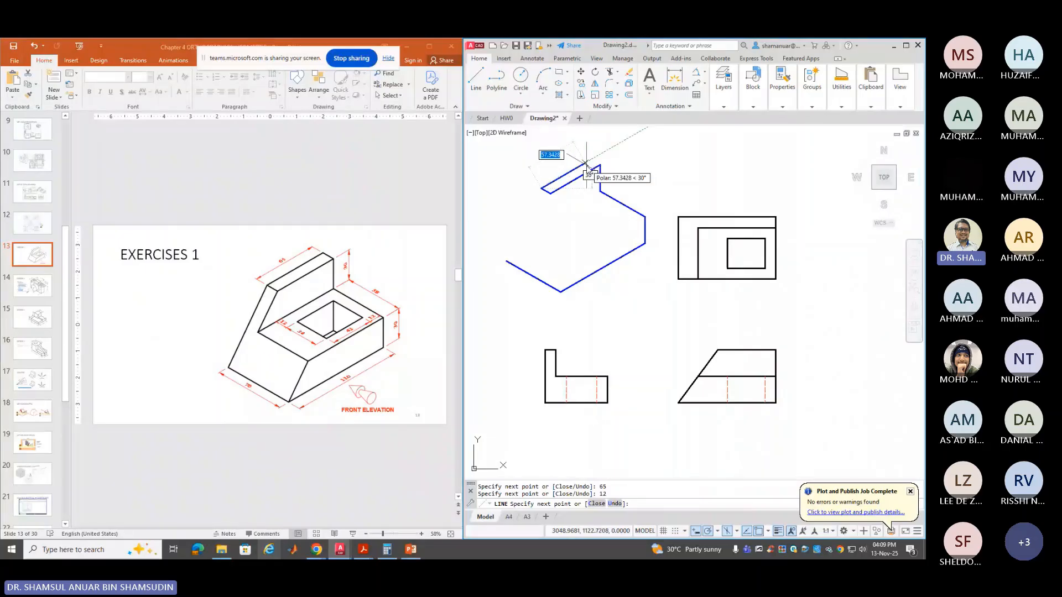
type("65")
key("Return")
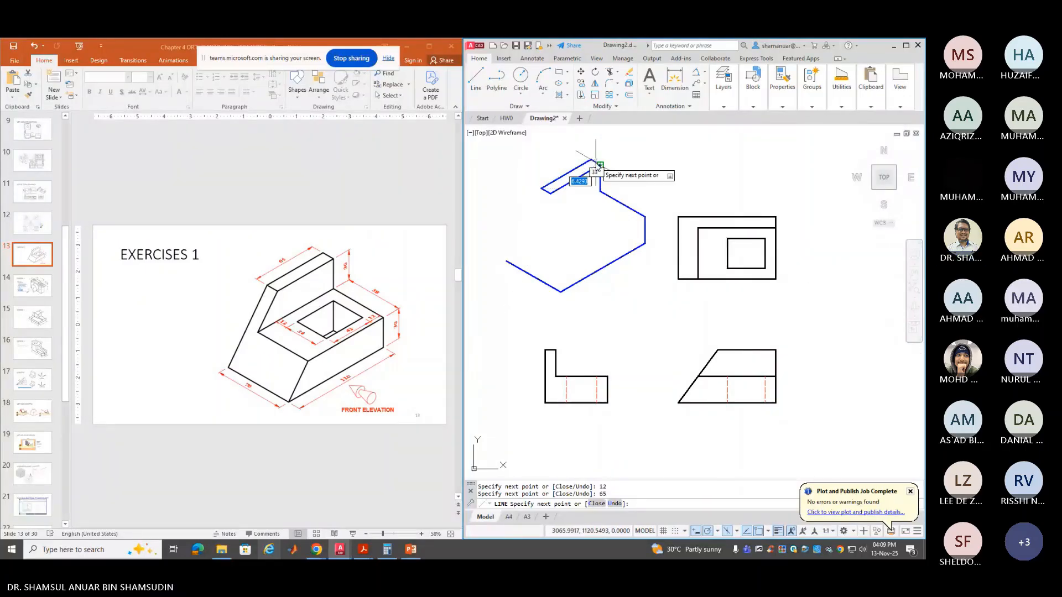
left_click(598, 165)
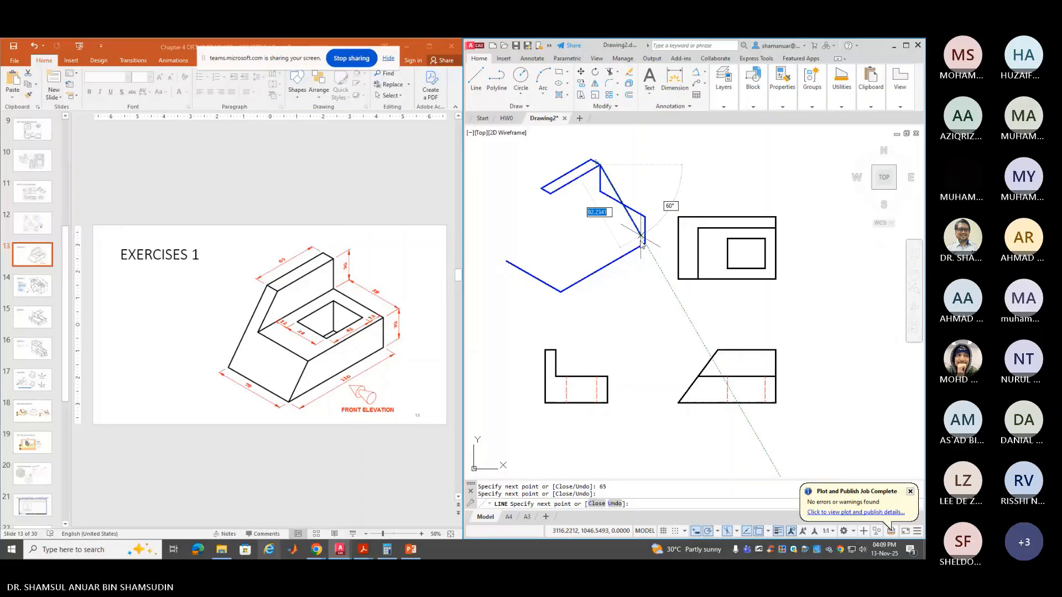
key("Return")
key("Return")
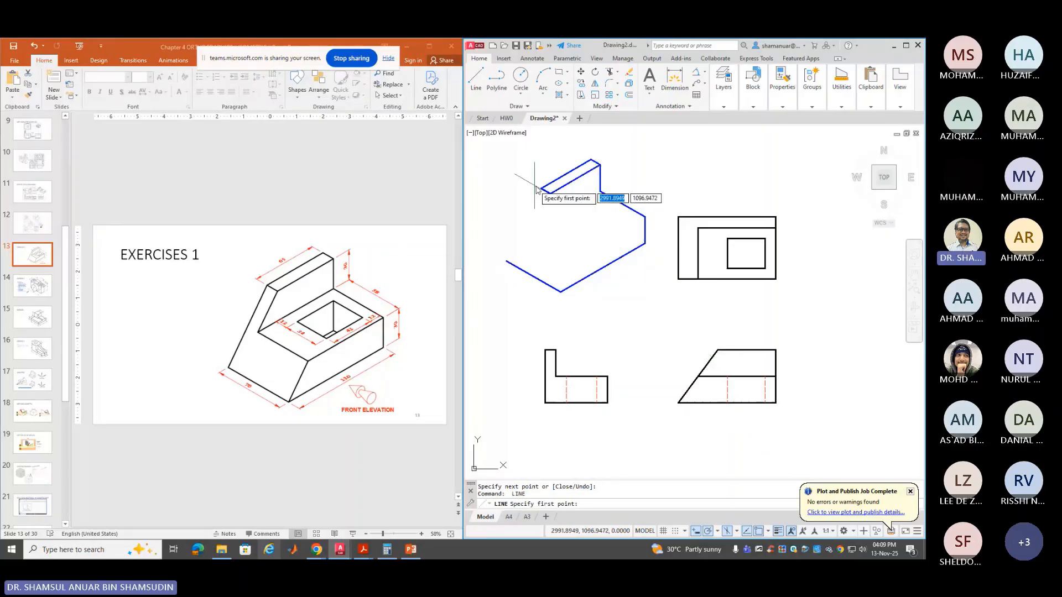
left_click(541, 189)
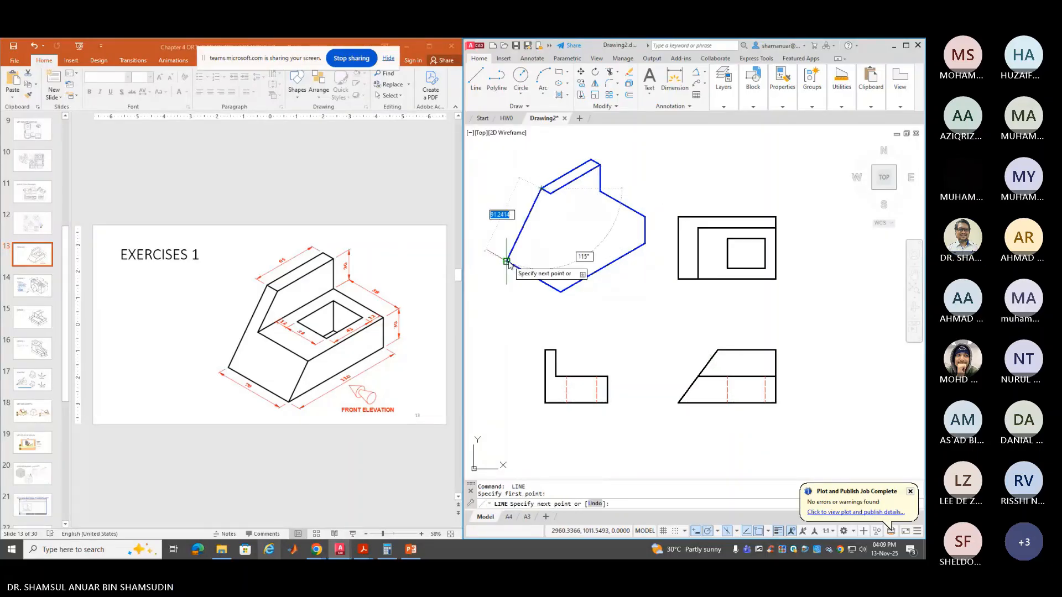
key("Return")
key("Return")
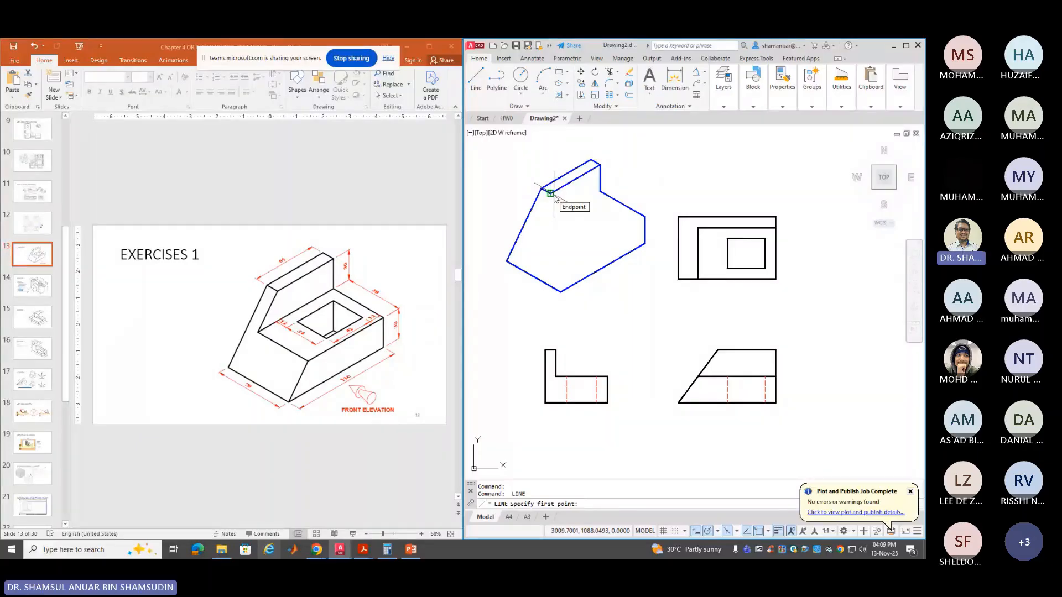
key("Escape")
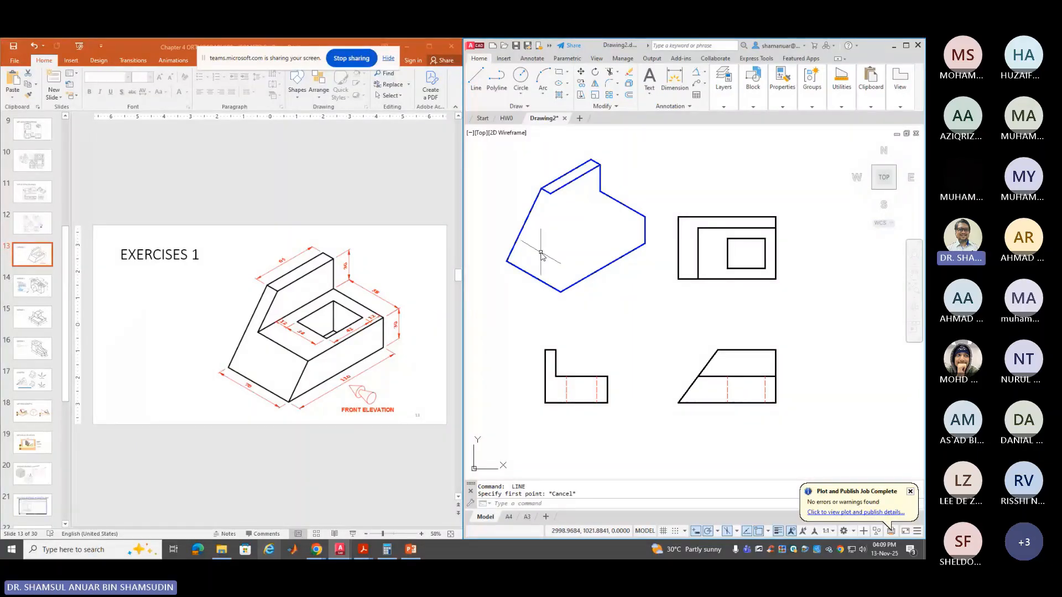
Copy the left slanted edge twice, once beside the original and once to the bottom corner
left_click(580, 83)
left_click(555, 194)
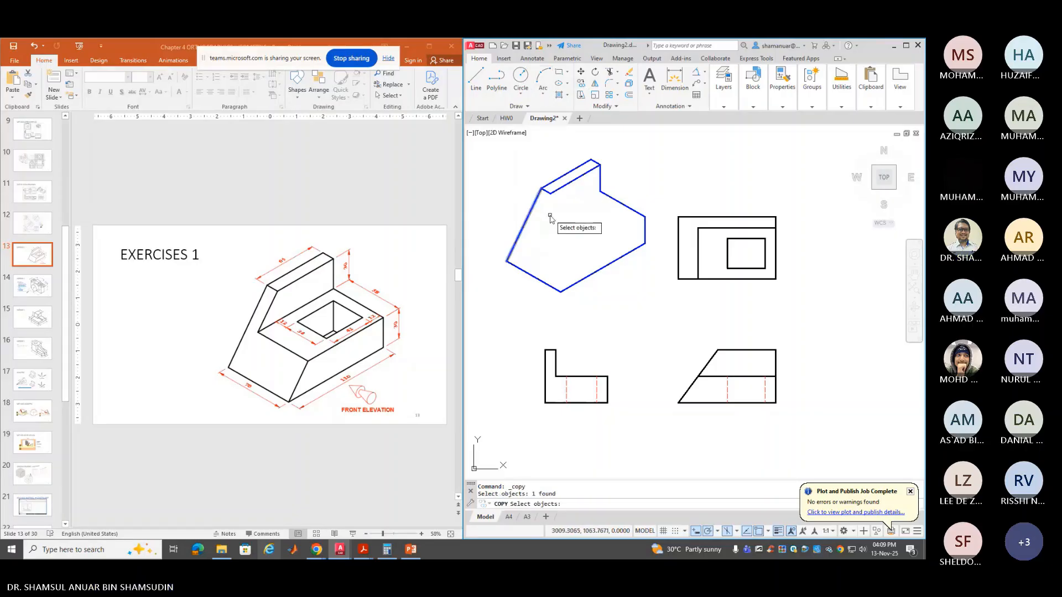
key("Return")
left_click(540, 189)
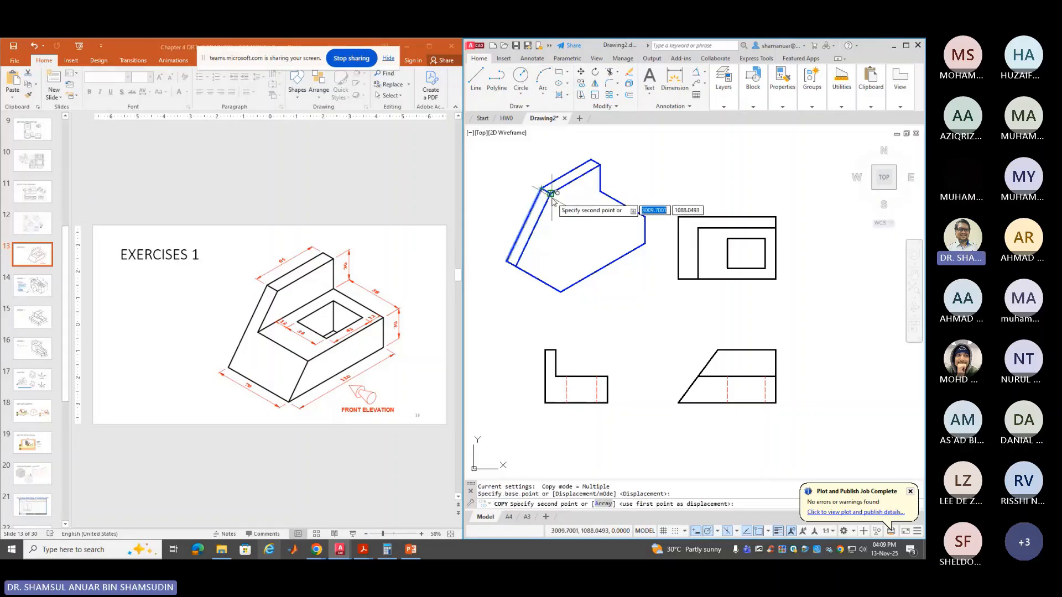
left_click(551, 195)
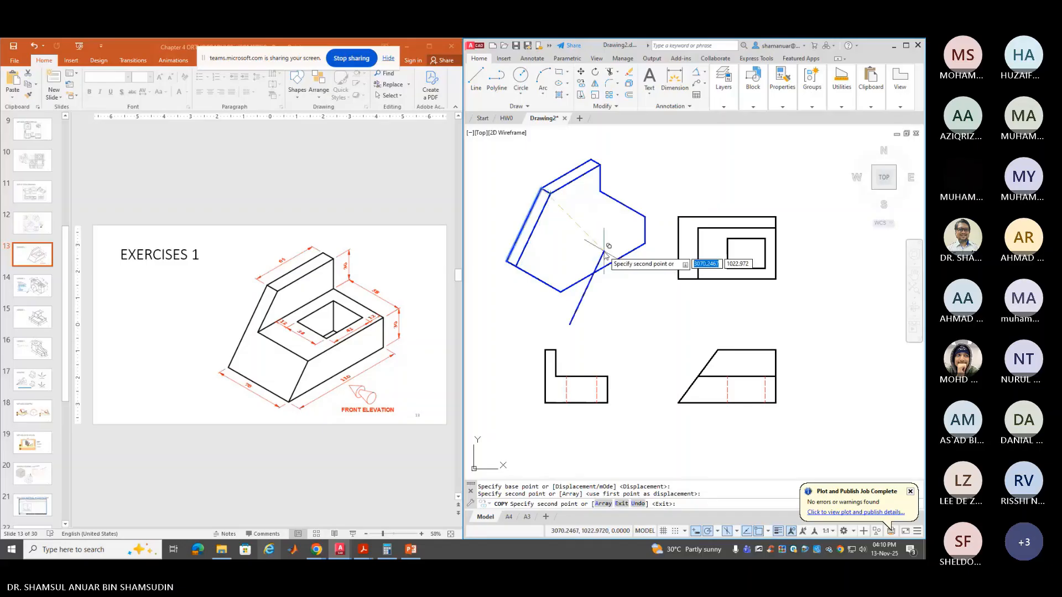
key("Return")
key("Return")
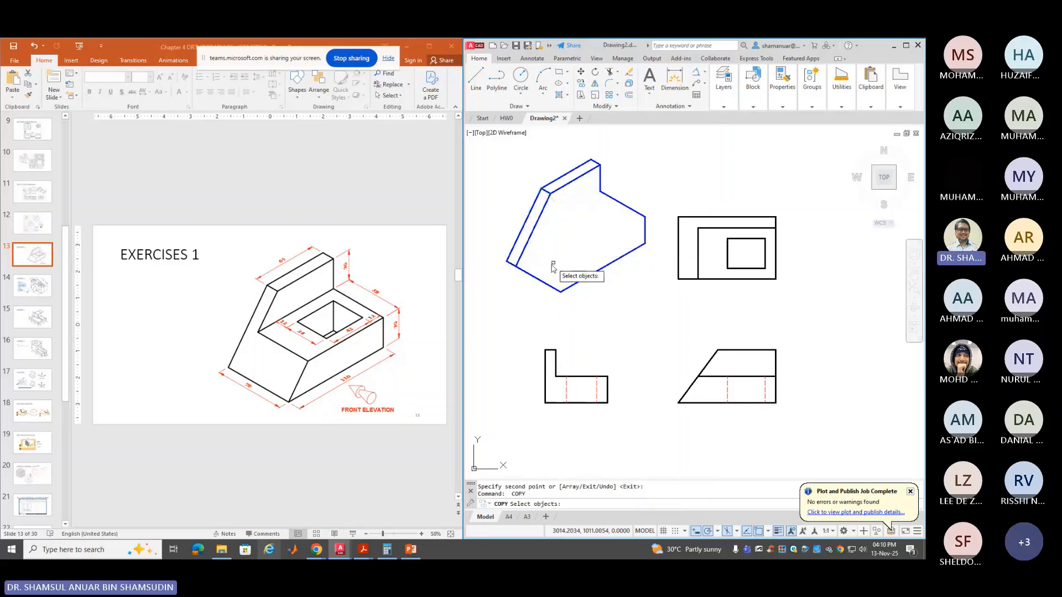
left_click(519, 262)
key("Return")
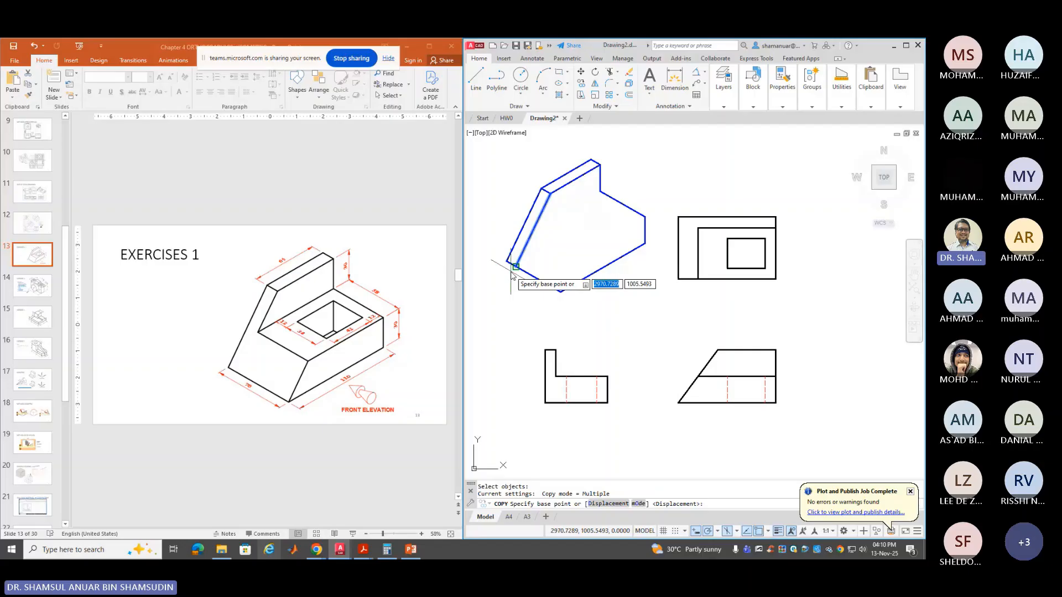
left_click(513, 269)
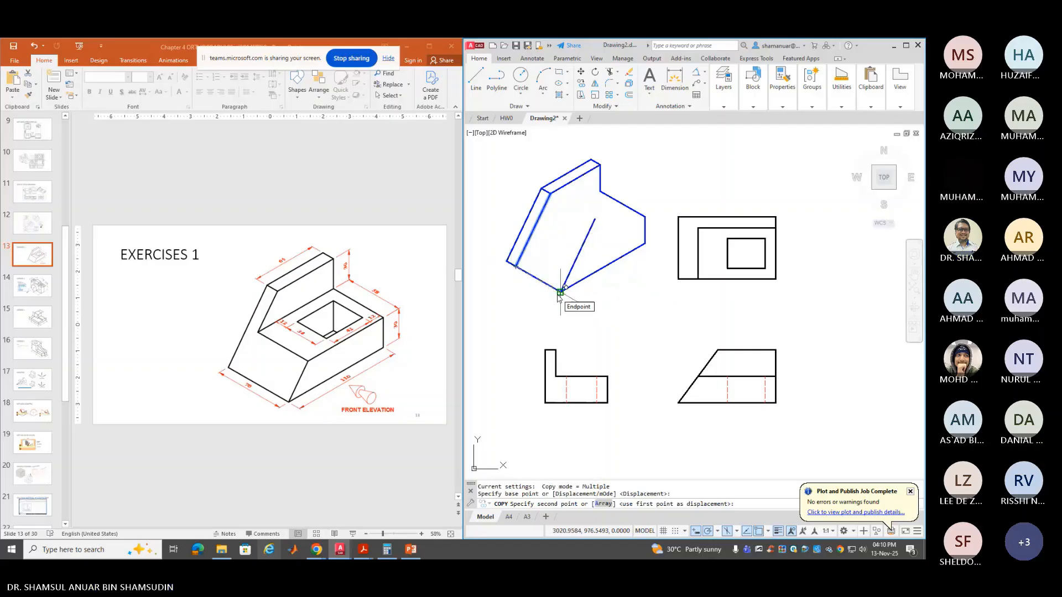
left_click(560, 292)
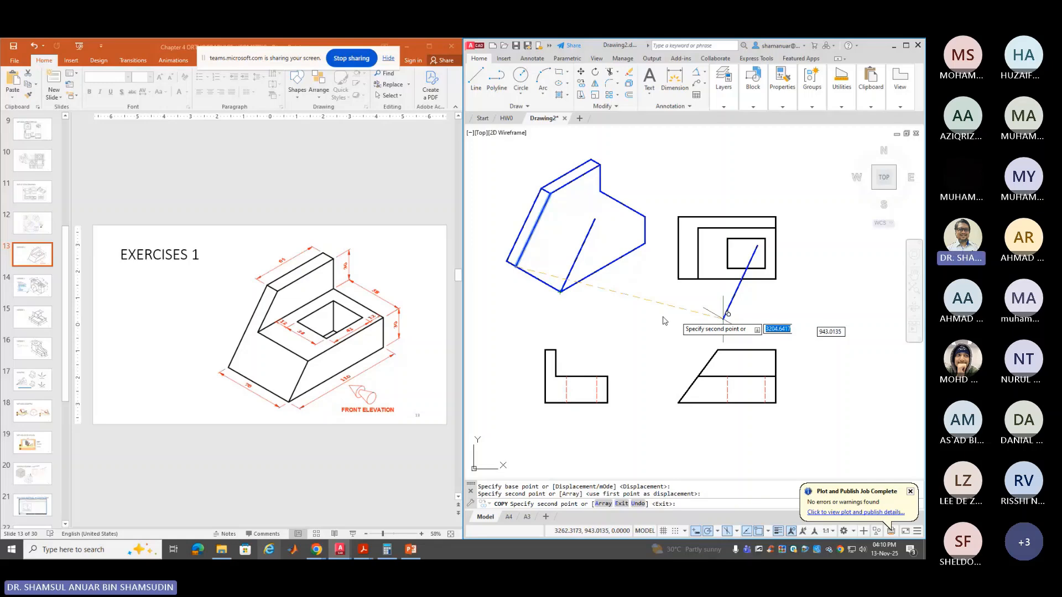
key("Return")
Draw the inner edge lines from the right corner and from the back slab's top corner
left_click(476, 77)
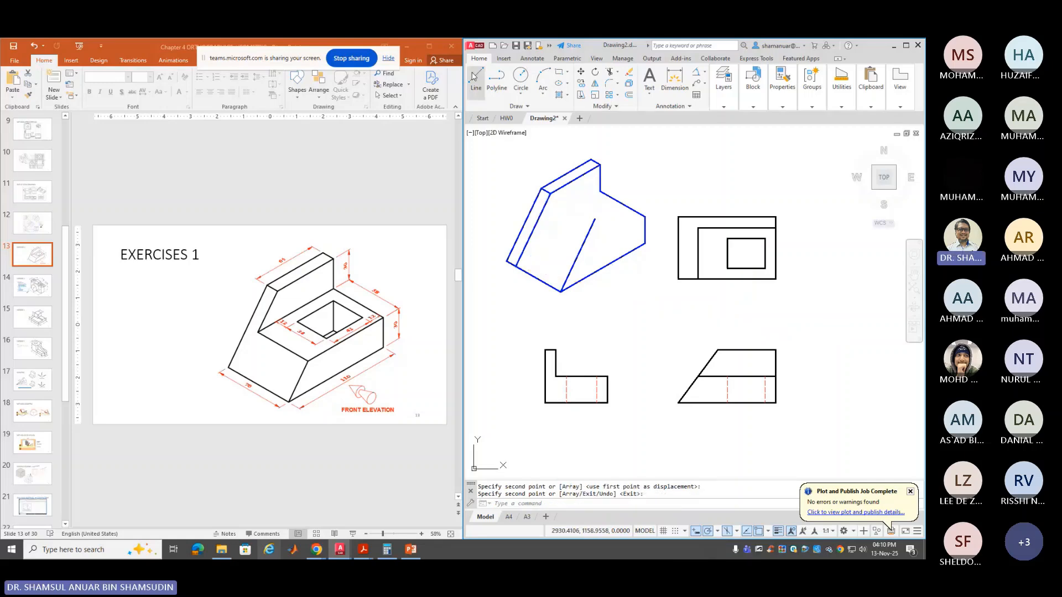
left_click(644, 216)
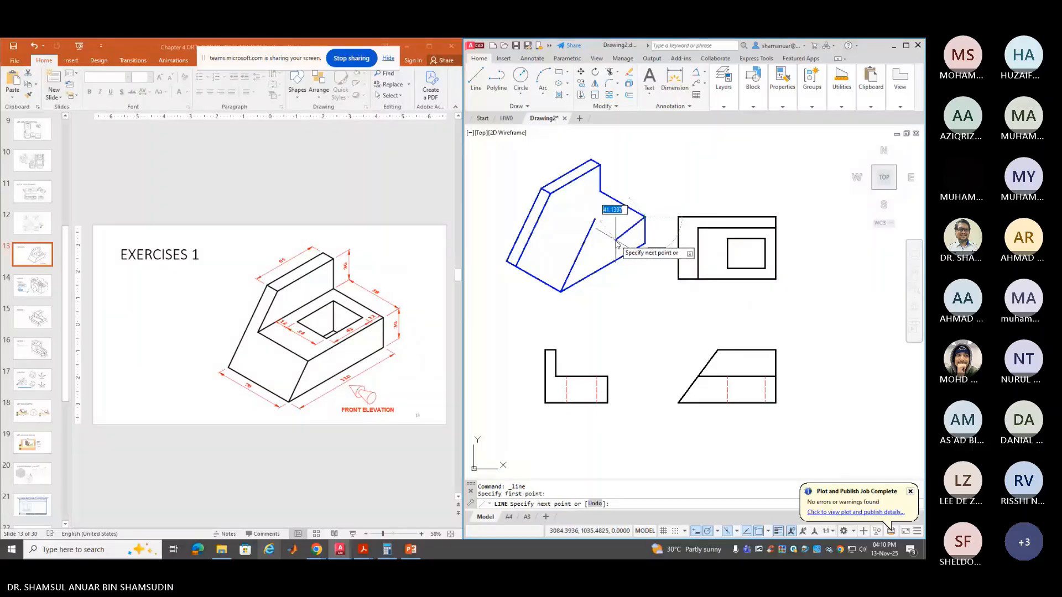
left_click(586, 252)
key("Return")
key("Return")
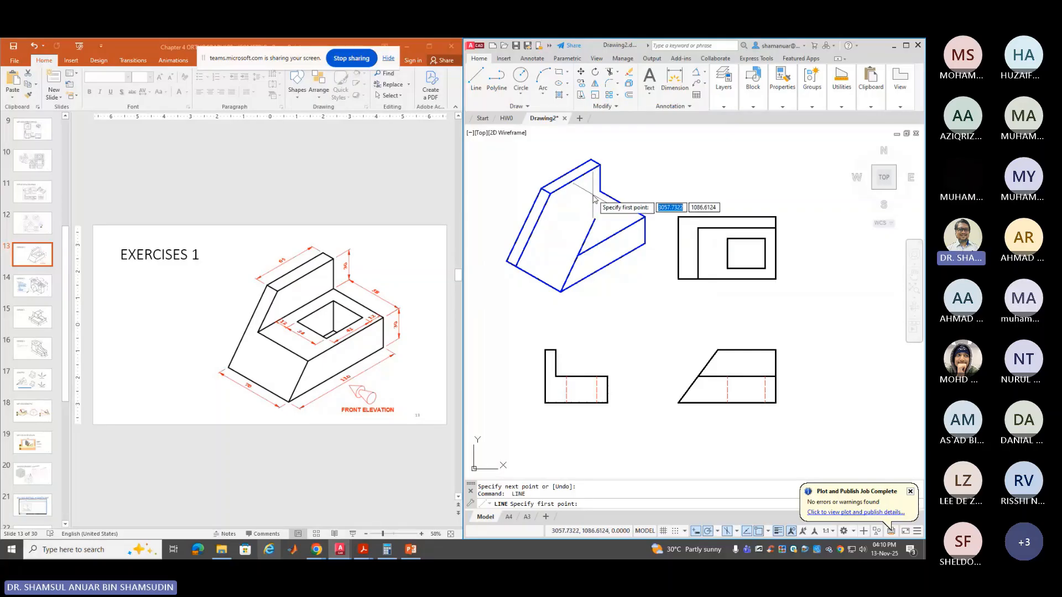
left_click(596, 193)
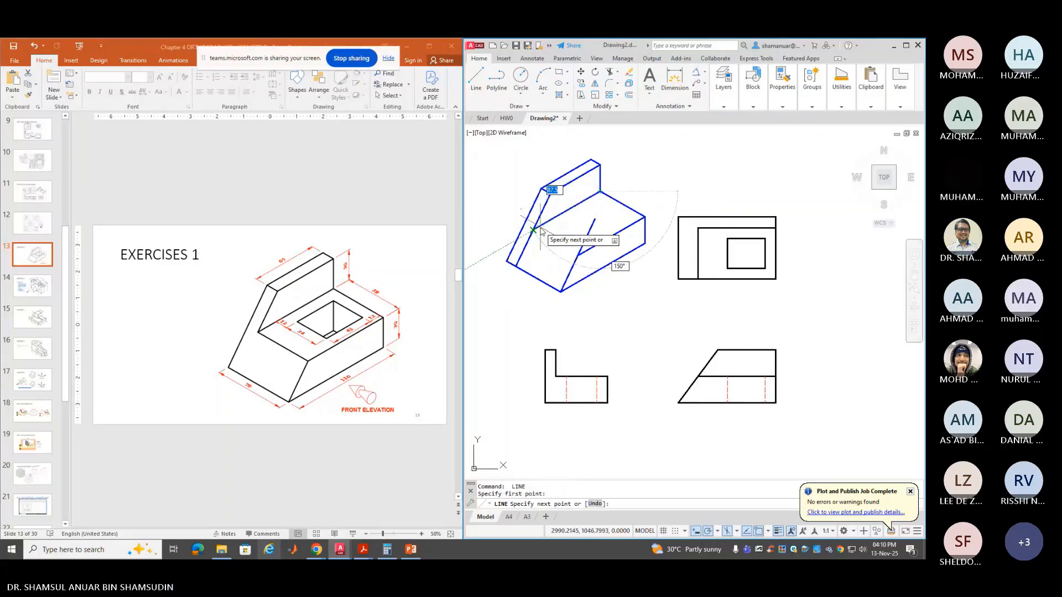
left_click(540, 230)
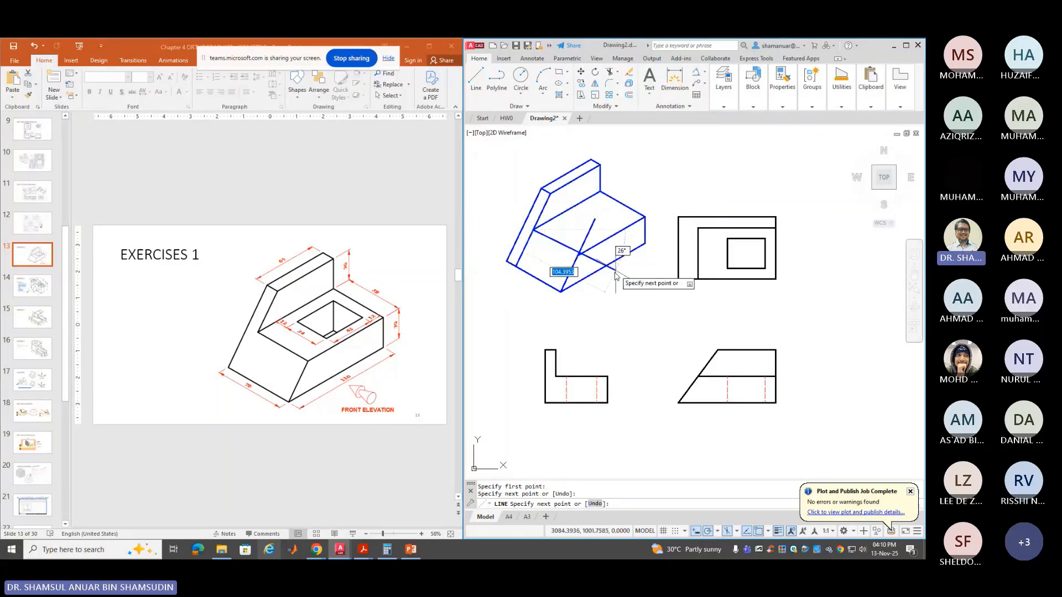
left_click(578, 256)
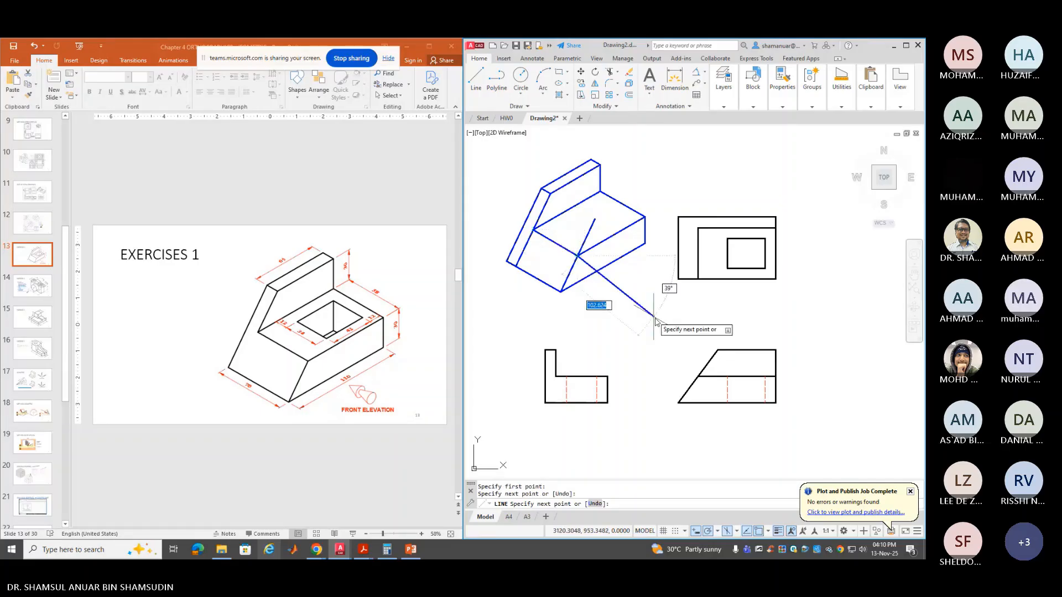
key("Return")
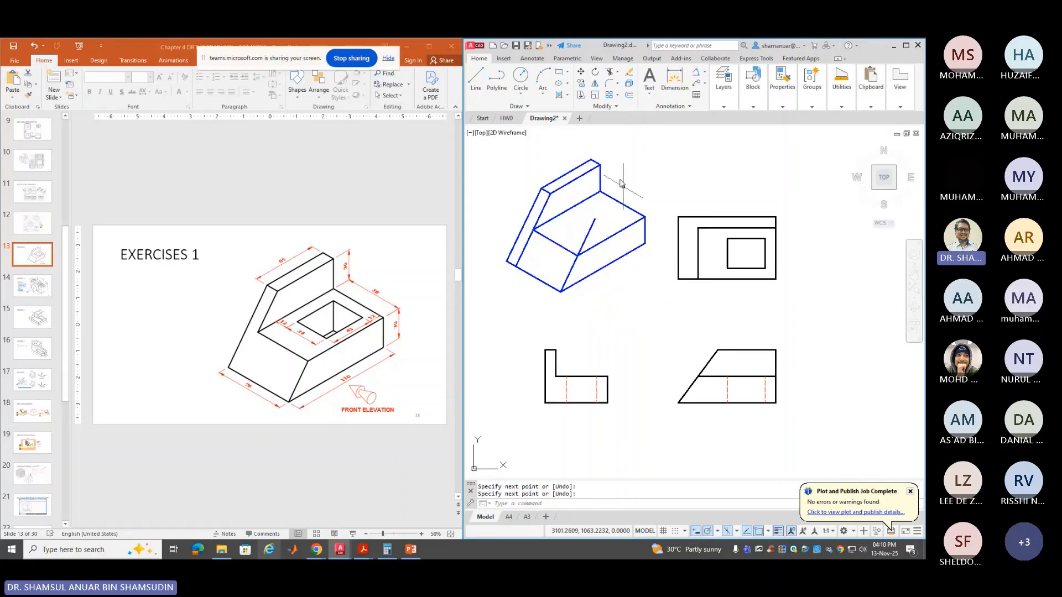
type("tr")
key("Return")
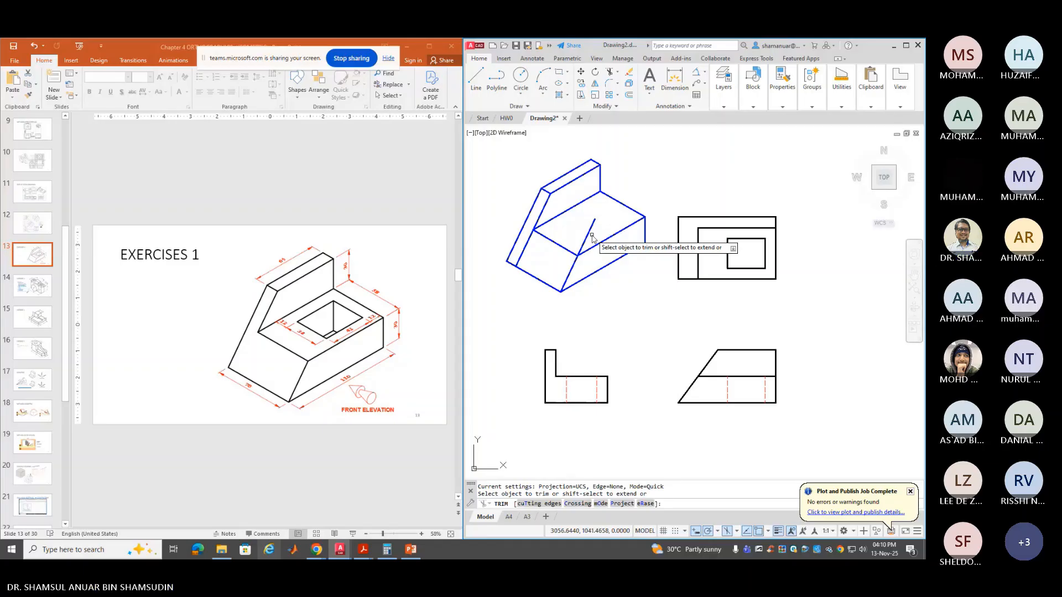
Trim away the short diagonal and the inner lower-left edge
left_click(591, 237)
left_click(525, 248)
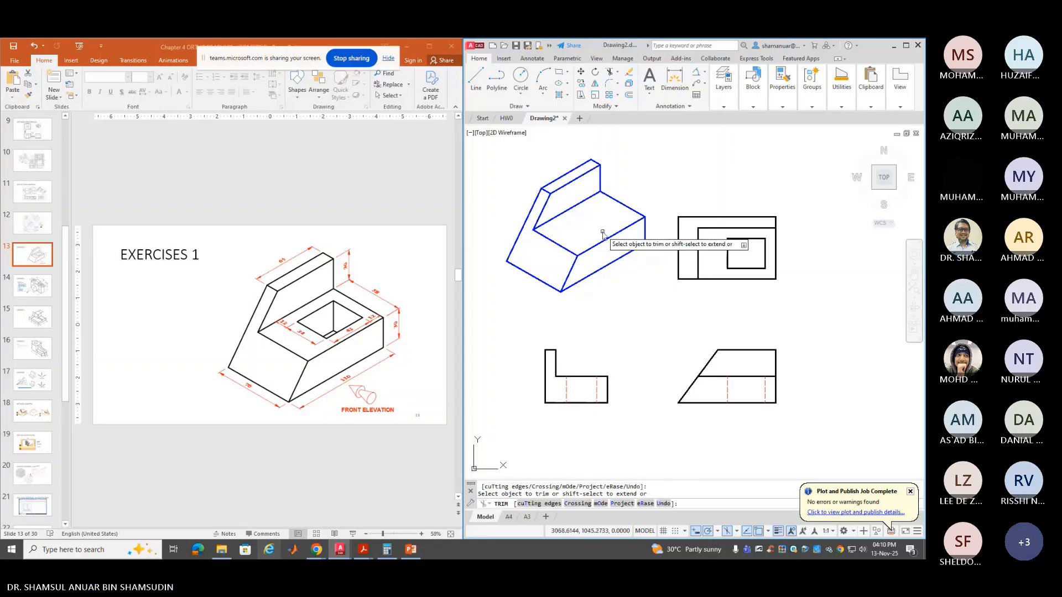
key("Return")
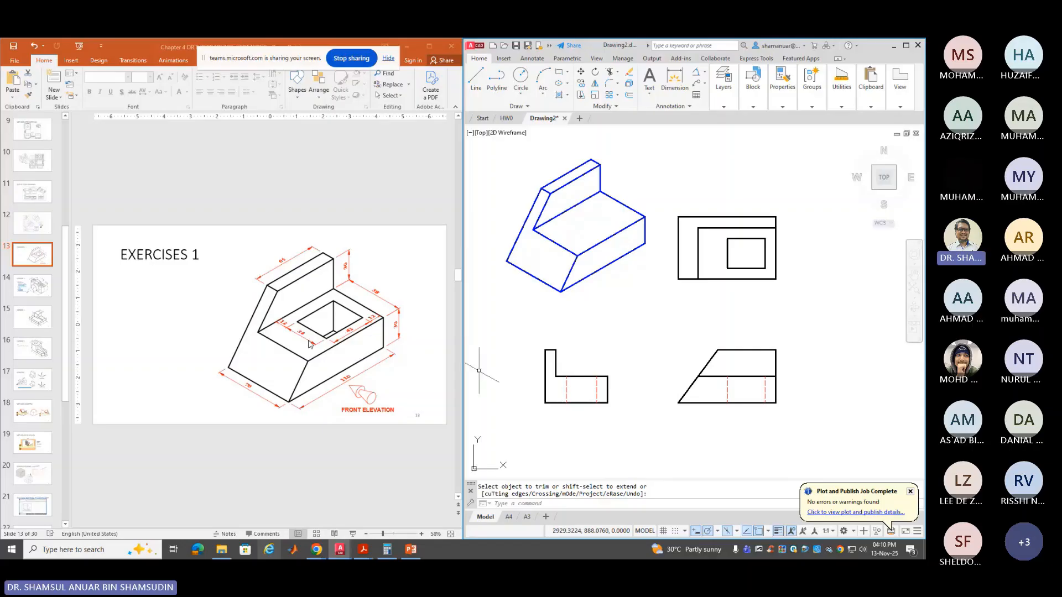
Draw a closed 34 by 42 isometric parallelogram polyline below the isometric block
left_click(498, 82)
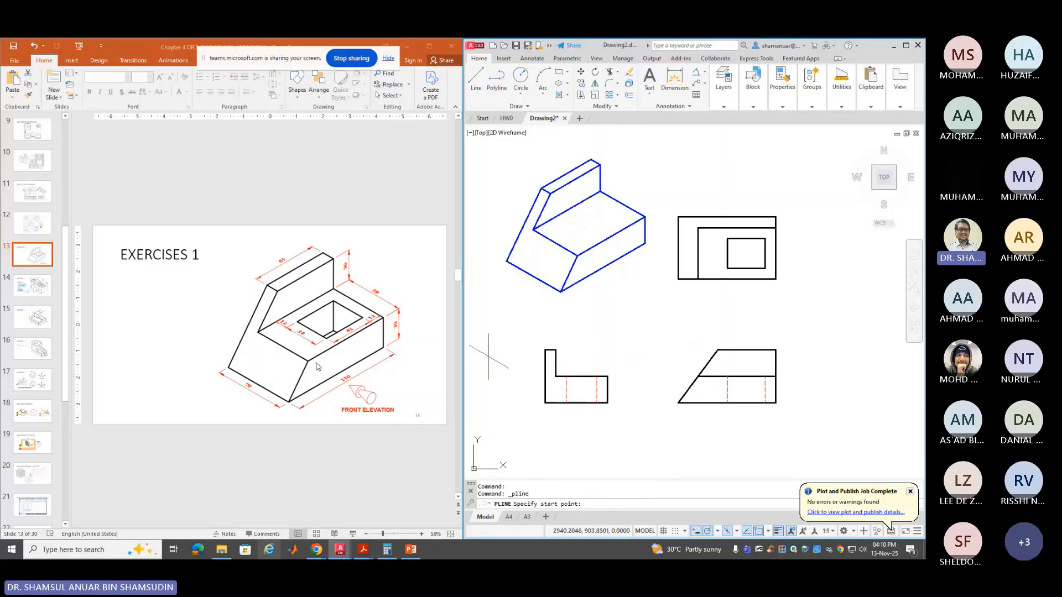
left_click(585, 318)
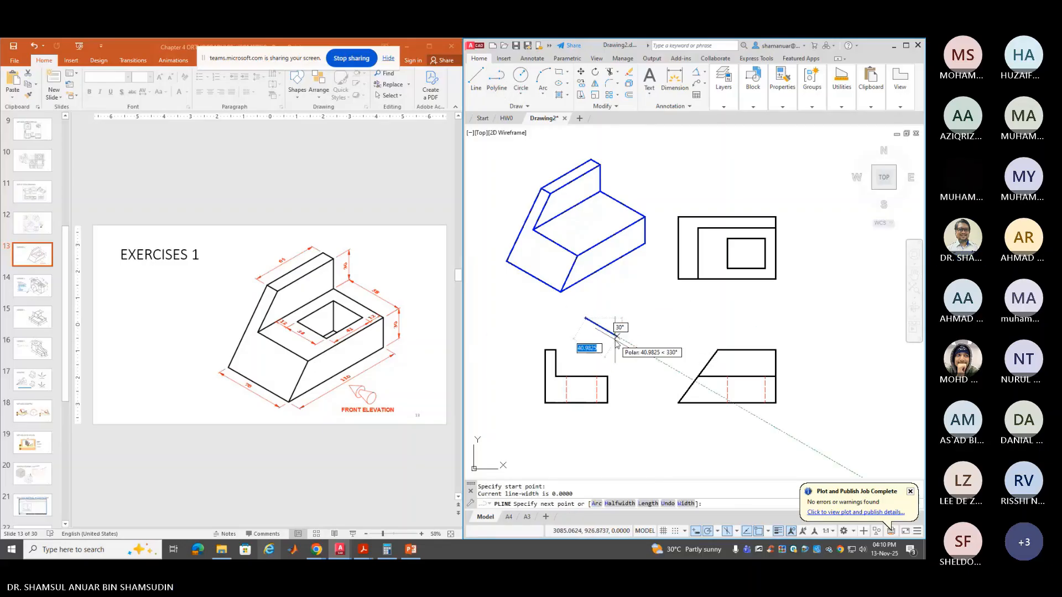
type("3")
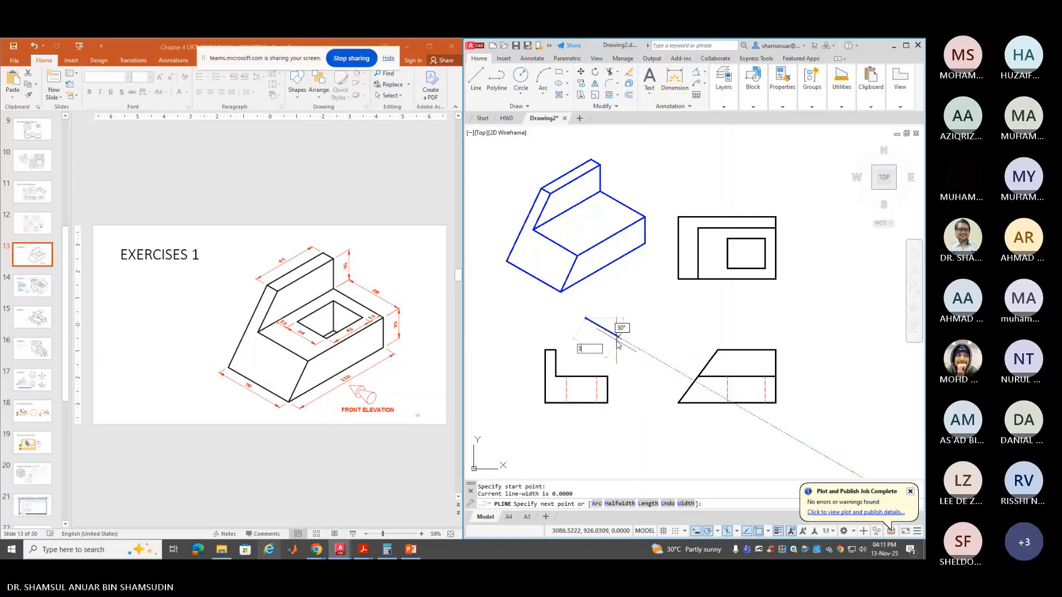
type("4")
key("Return")
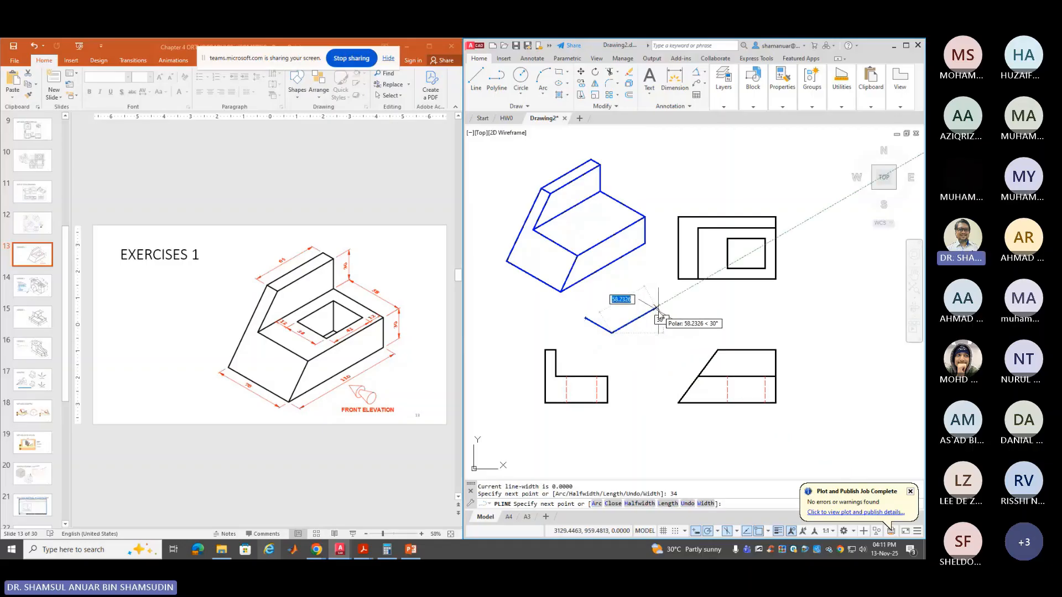
type("42")
key("Return")
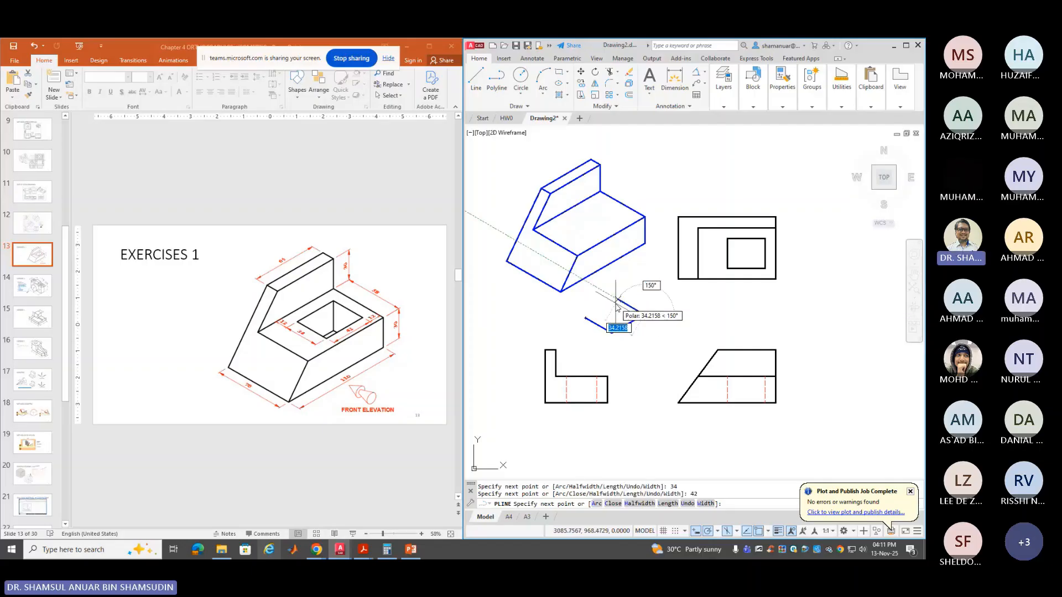
type("34")
key("Return")
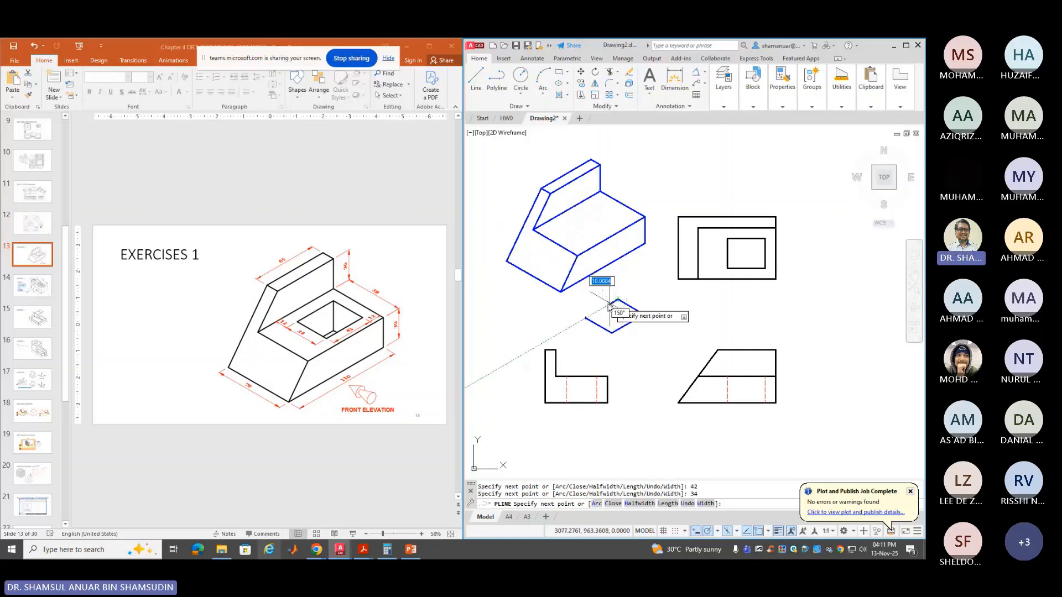
right_click(588, 299)
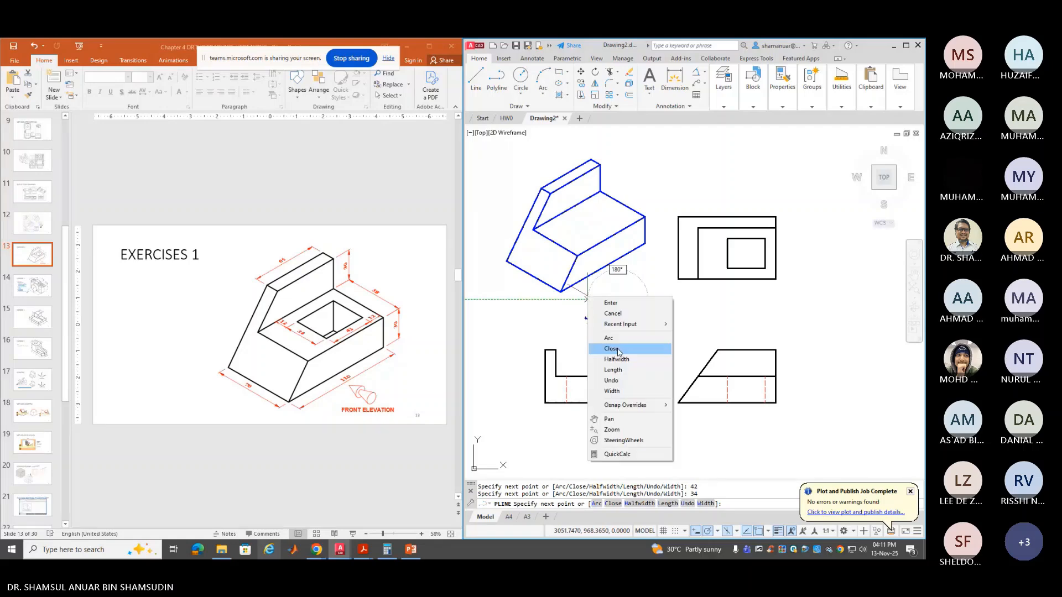
left_click(608, 348)
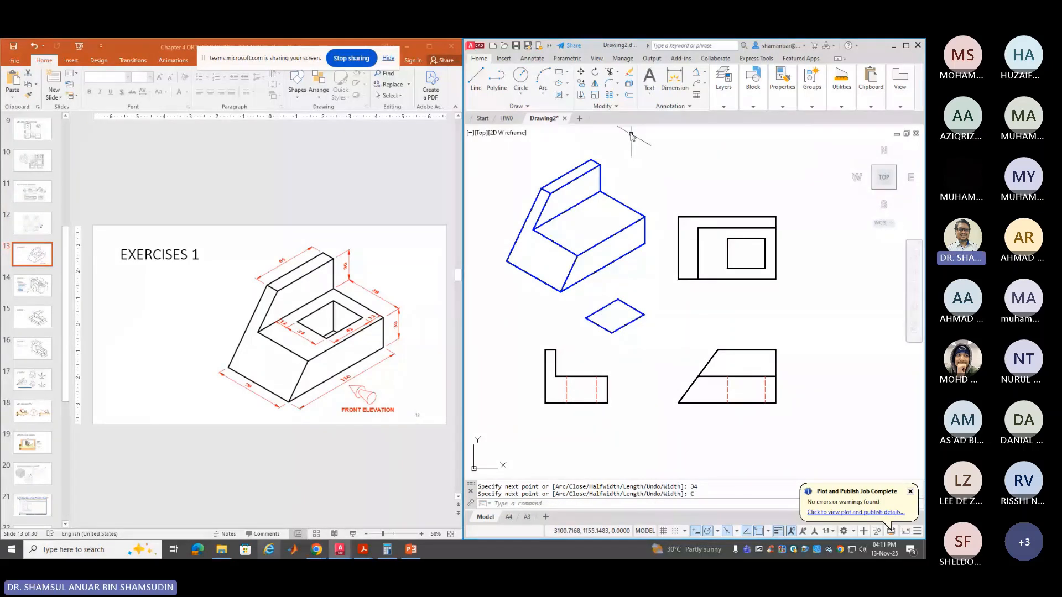
left_click(581, 71)
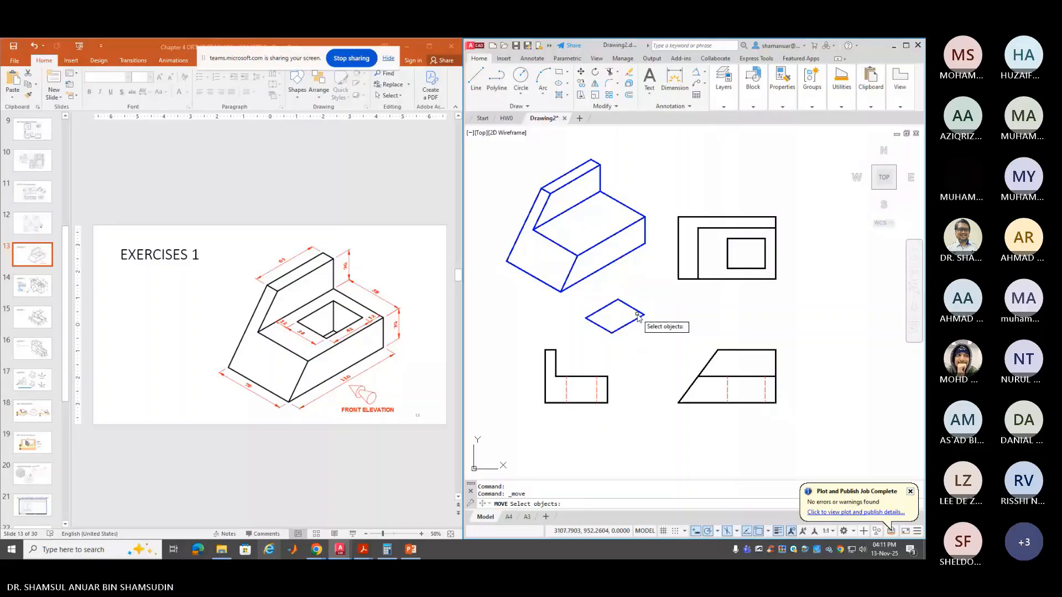
Move the parallelogram by its right vertex onto the block's top-right vertex
left_click(637, 313)
key("Return")
left_click(644, 314)
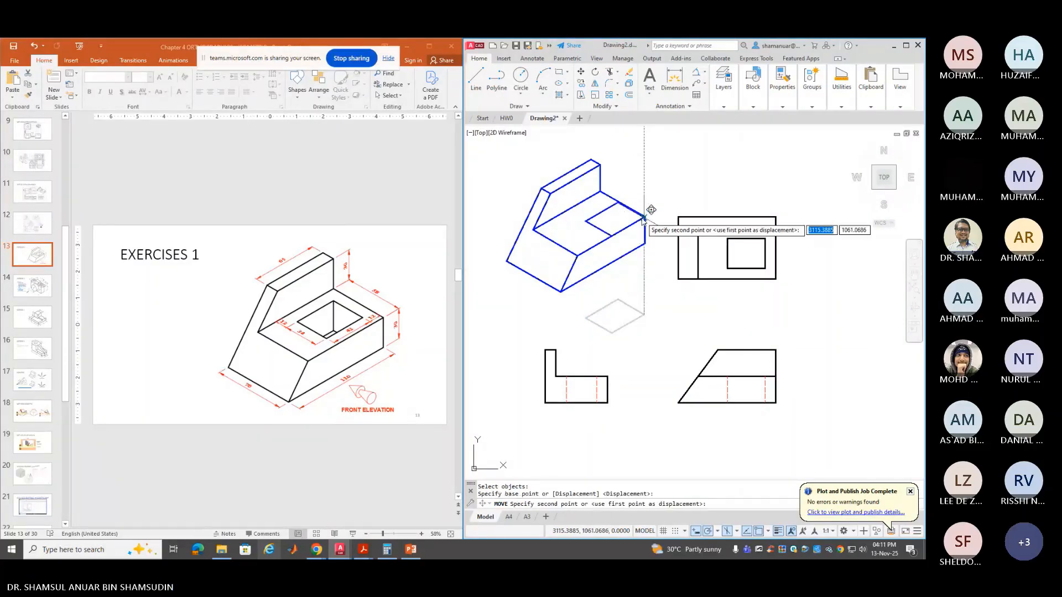
left_click(643, 218)
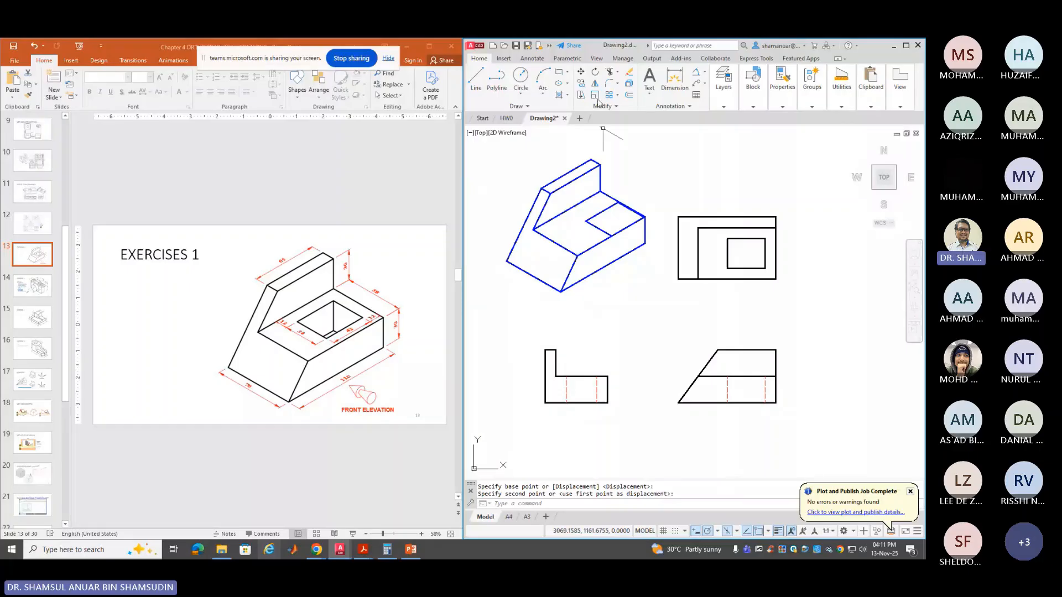
Shift the parallelogram inward 12 units along each of two isometric directions
left_click(580, 72)
left_click(602, 219)
key("Return")
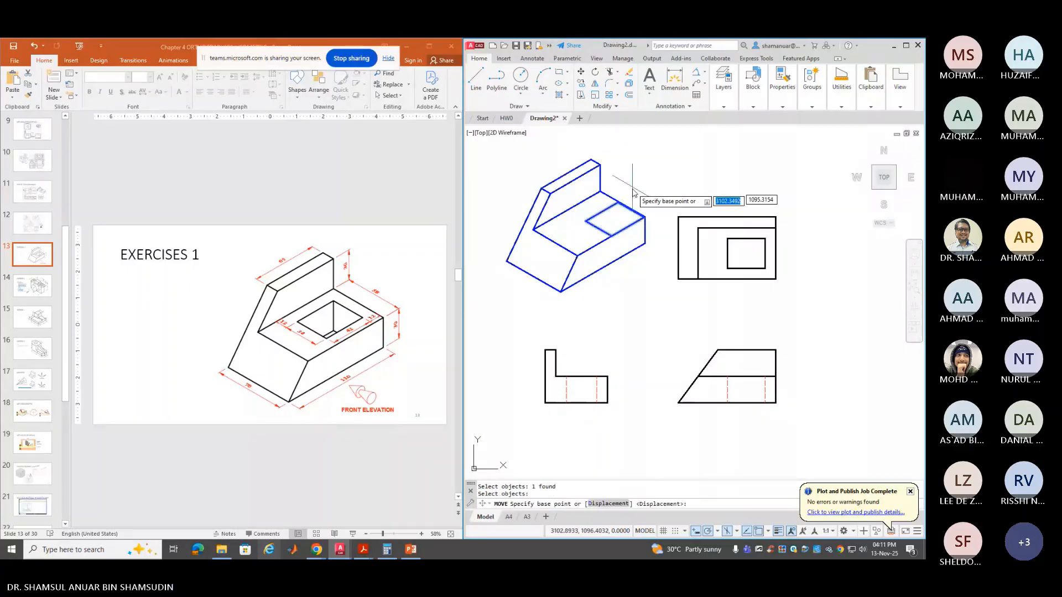
left_click(643, 217)
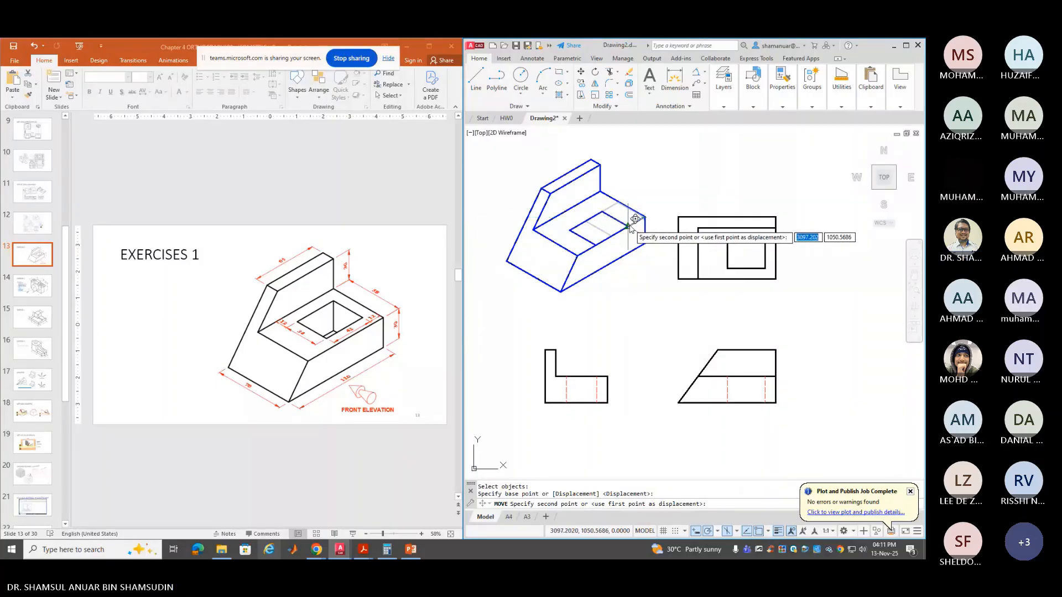
type("1")
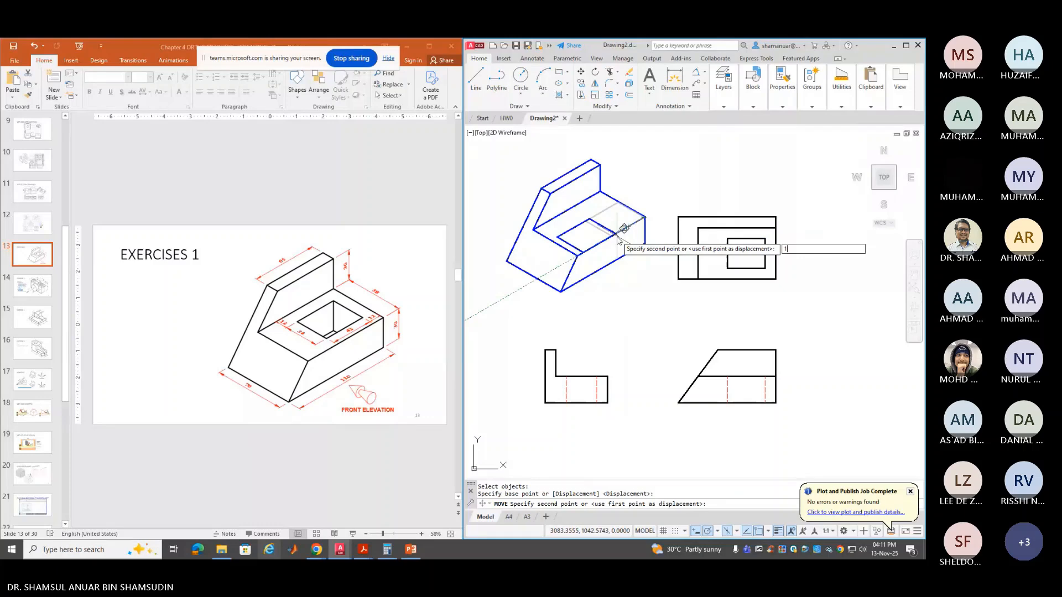
type("2")
key("Return")
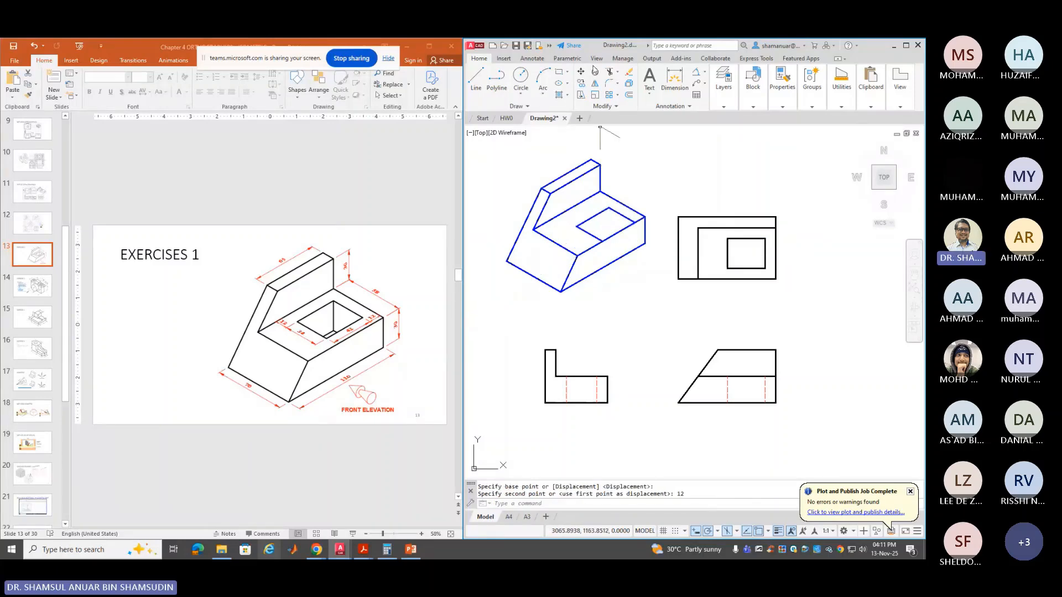
left_click(581, 74)
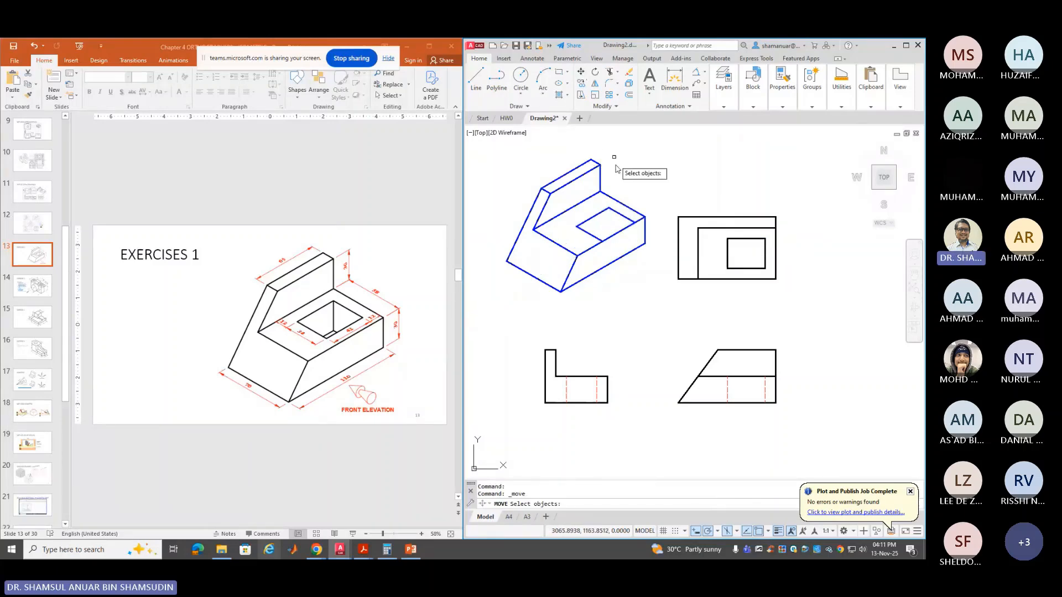
left_click(620, 220)
key("Return")
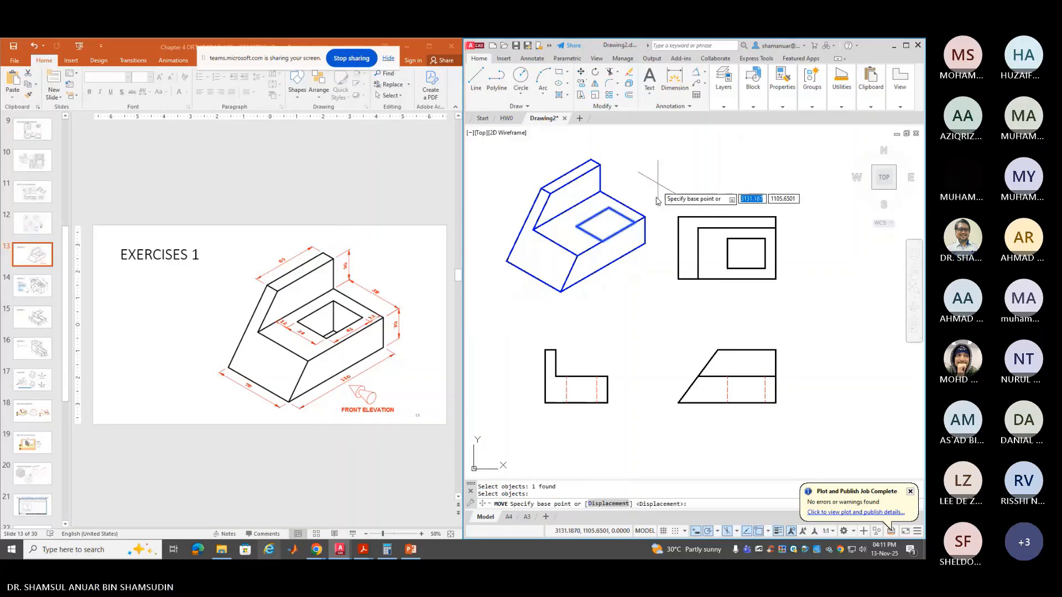
left_click(641, 230)
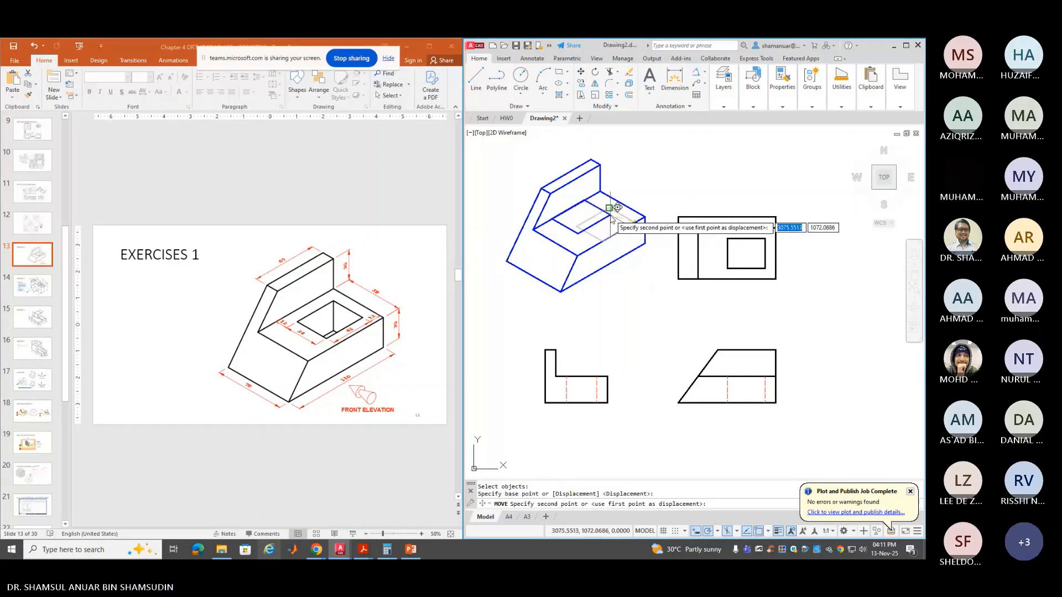
type("12")
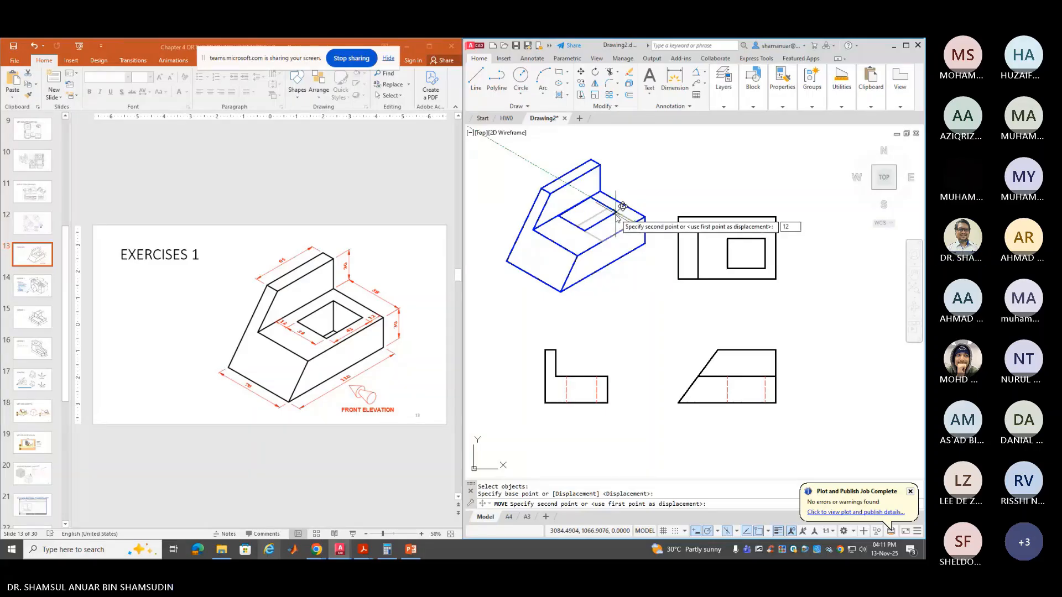
key("Return")
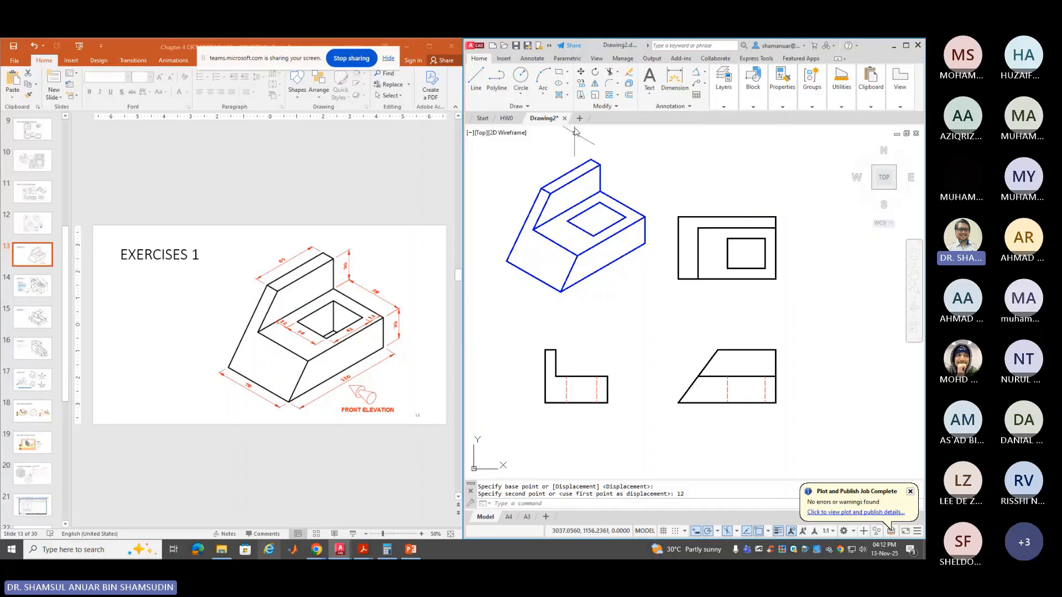
Copy the square-hole outline 30 units straight down at 270° inside the isometric block
left_click(581, 83)
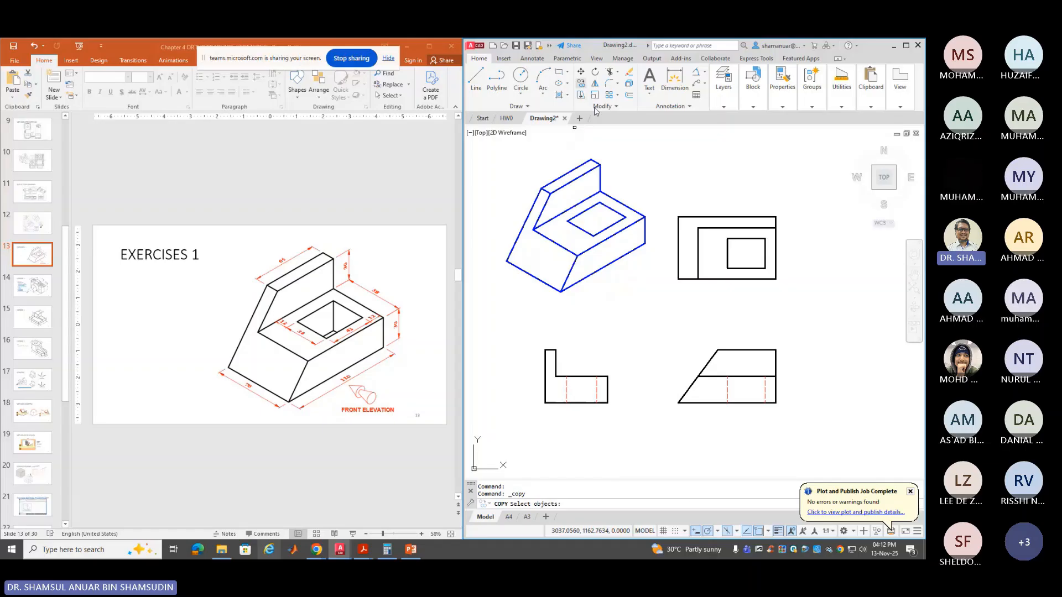
left_click(618, 222)
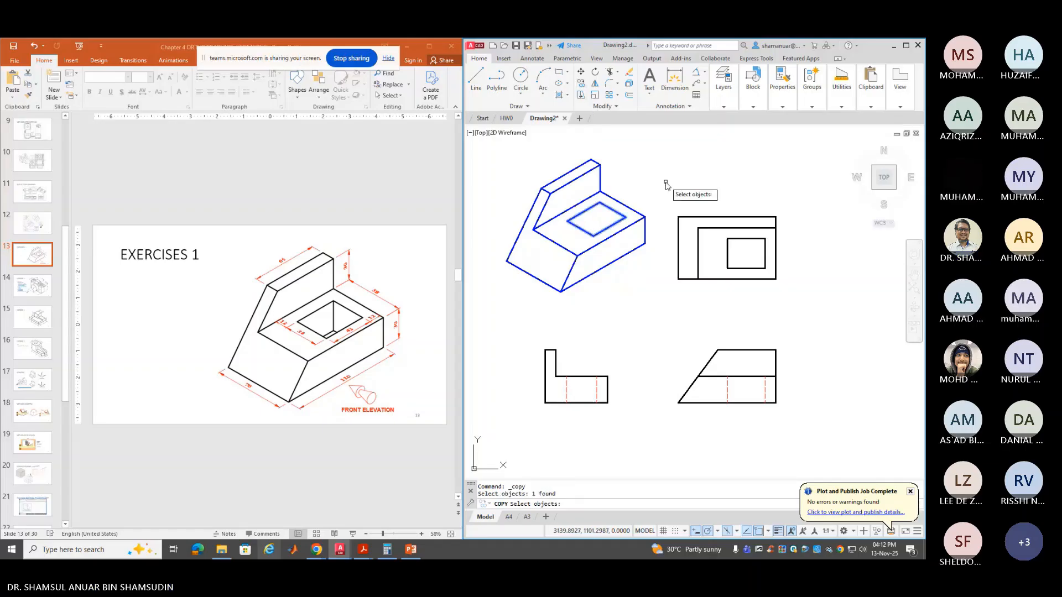
key("Return")
left_click(599, 194)
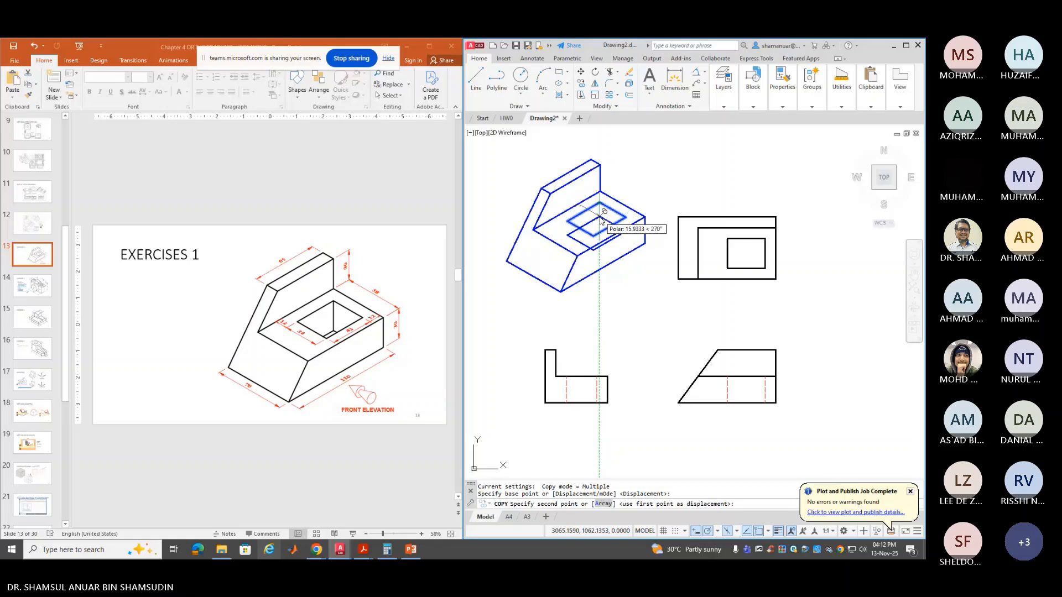
type("30")
key("Return")
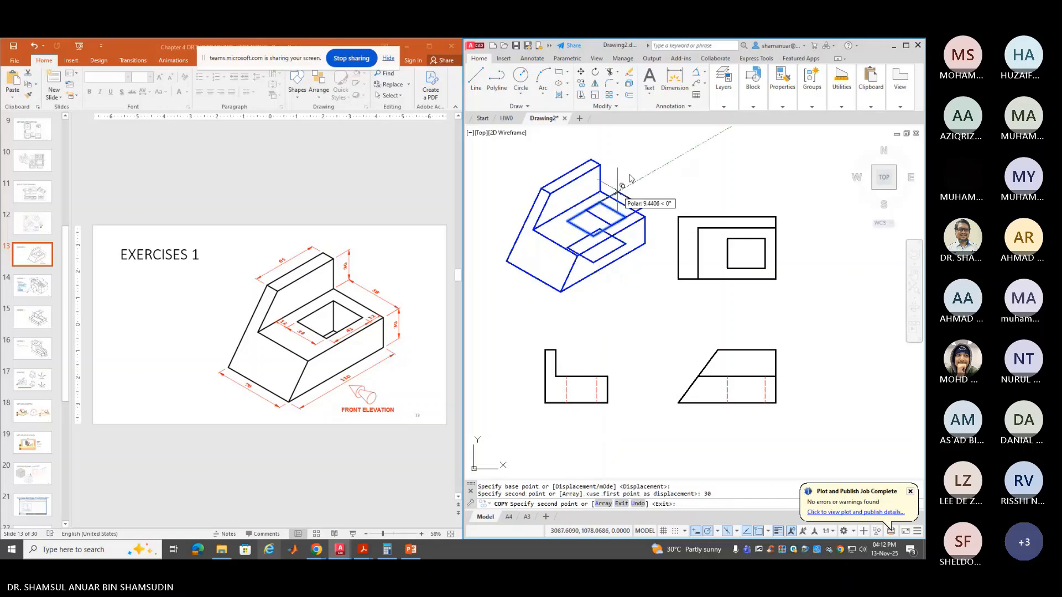
key("Return")
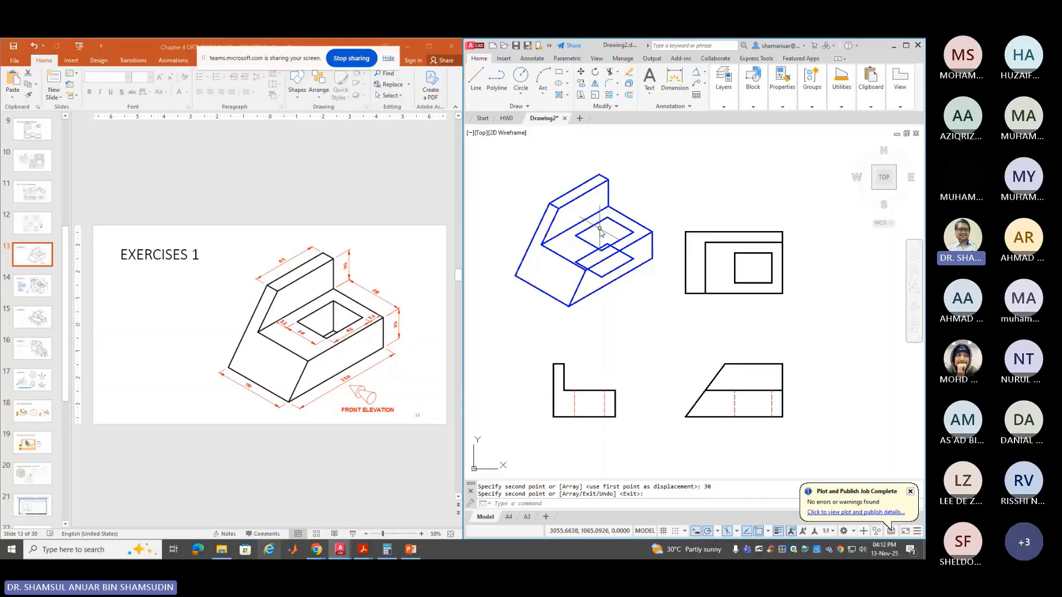
scroll(589, 211, "up", 4)
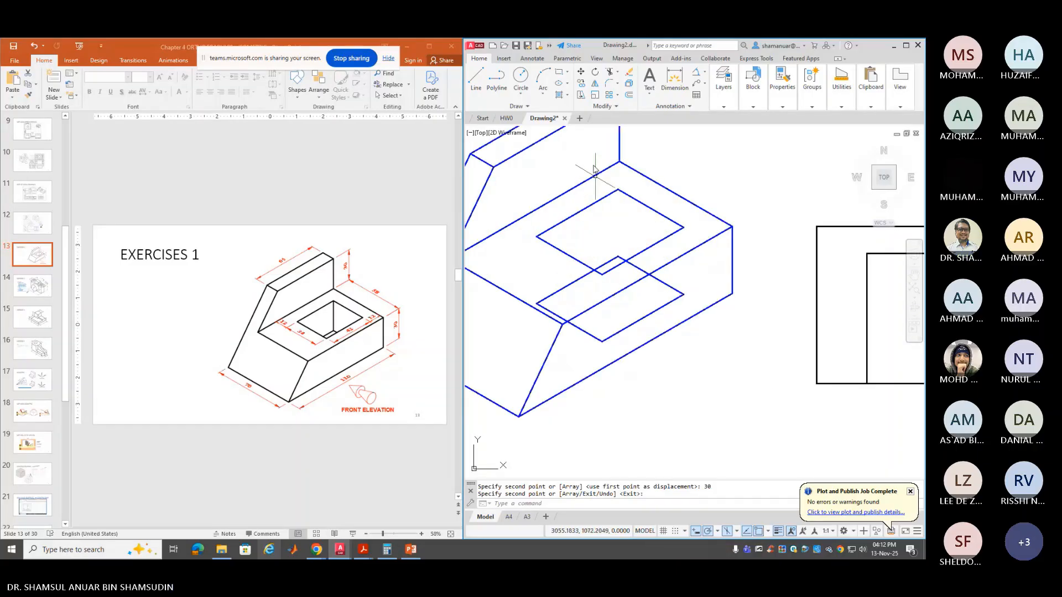
Draw the hole's vertical inner edge from its back corner down to the copied outline
left_click(475, 78)
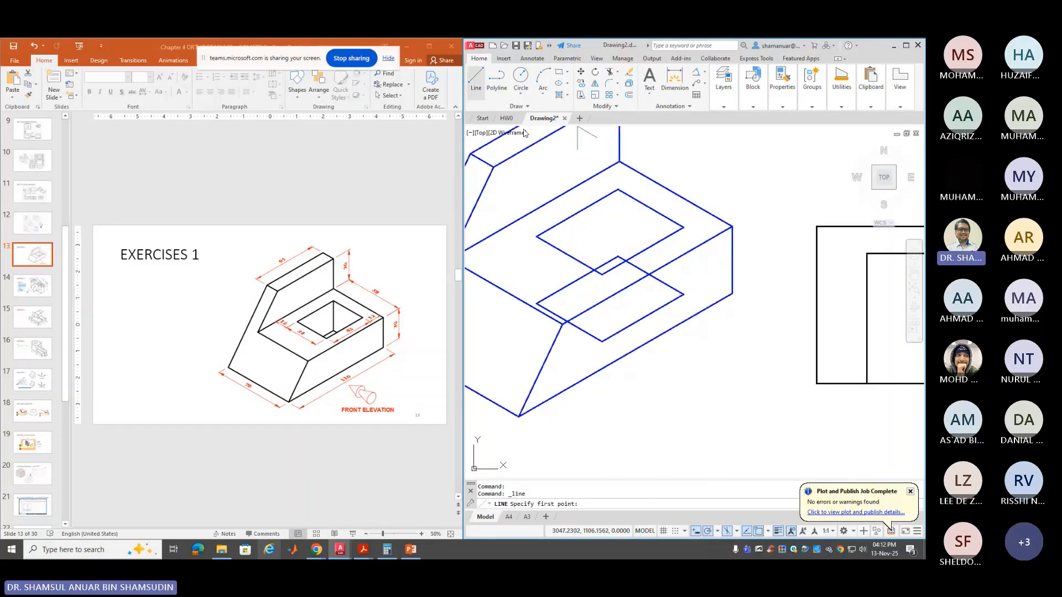
left_click(618, 190)
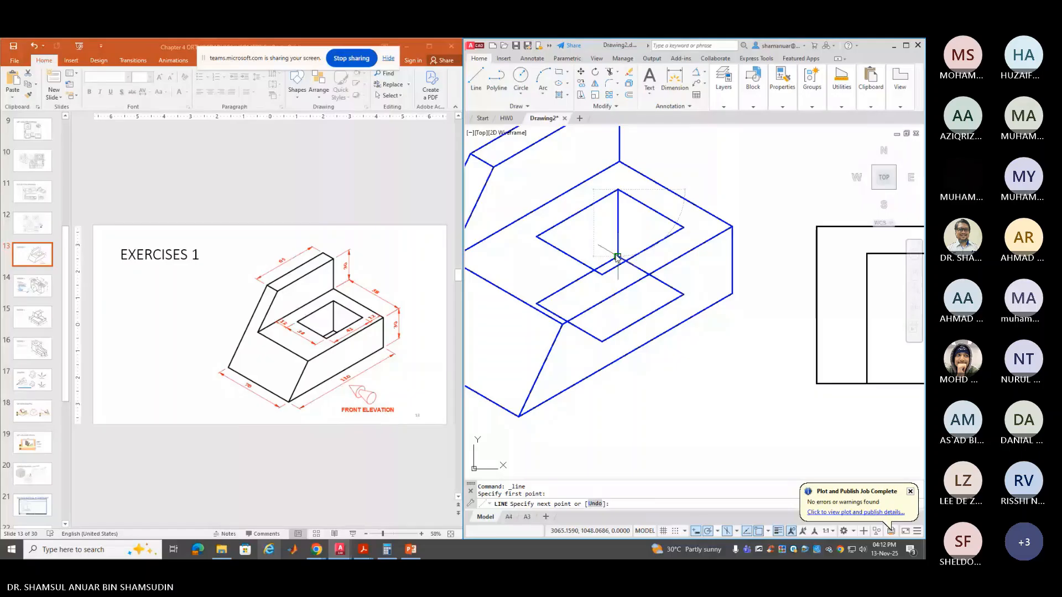
left_click(618, 257)
key("Return")
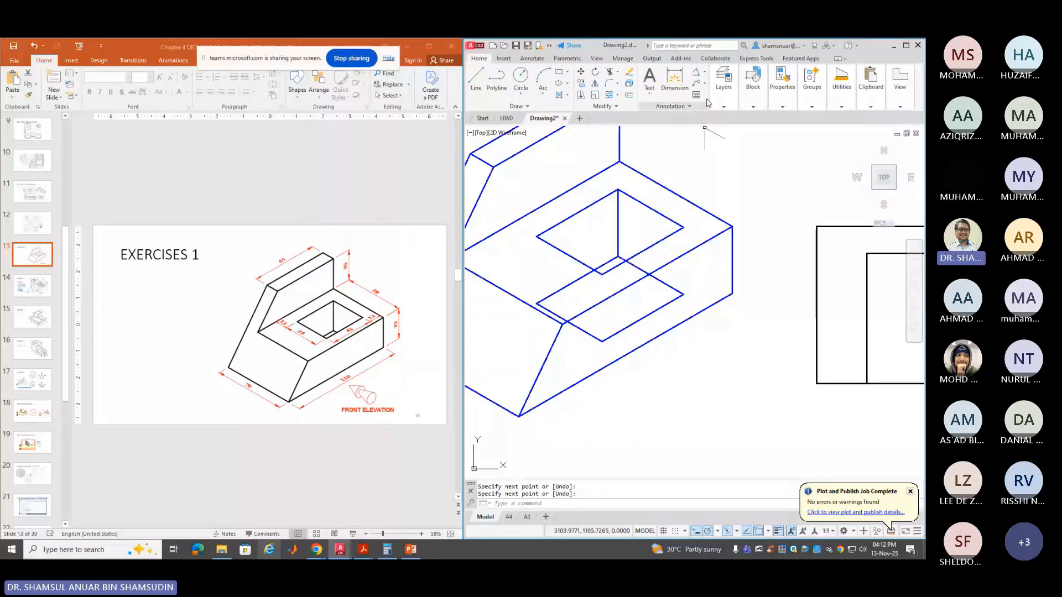
Fence-trim the hidden pieces of the copied outline on the front face
left_click(611, 73)
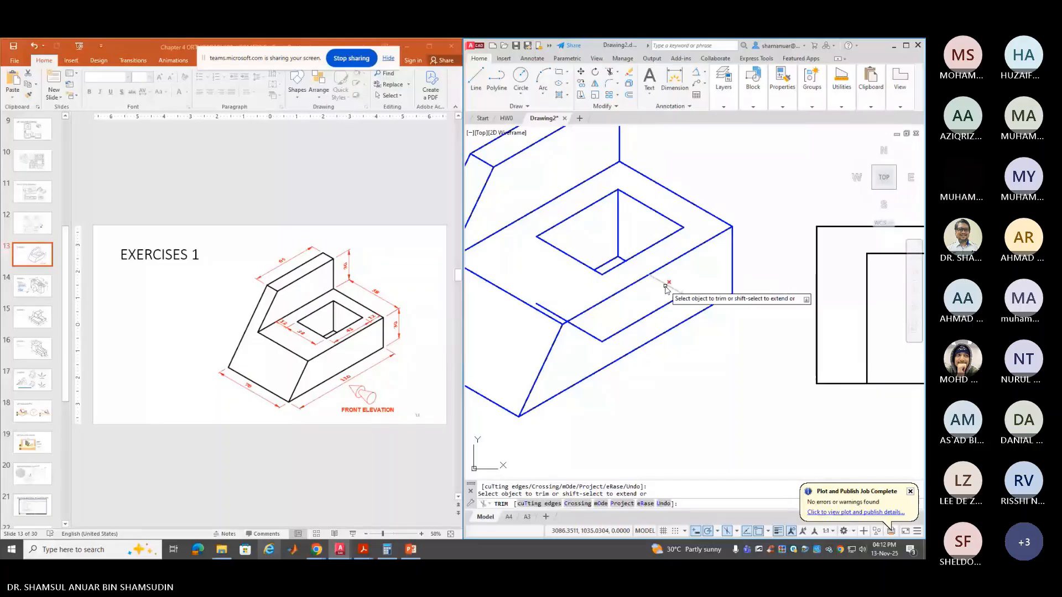
left_click_drag(669, 290, 601, 341)
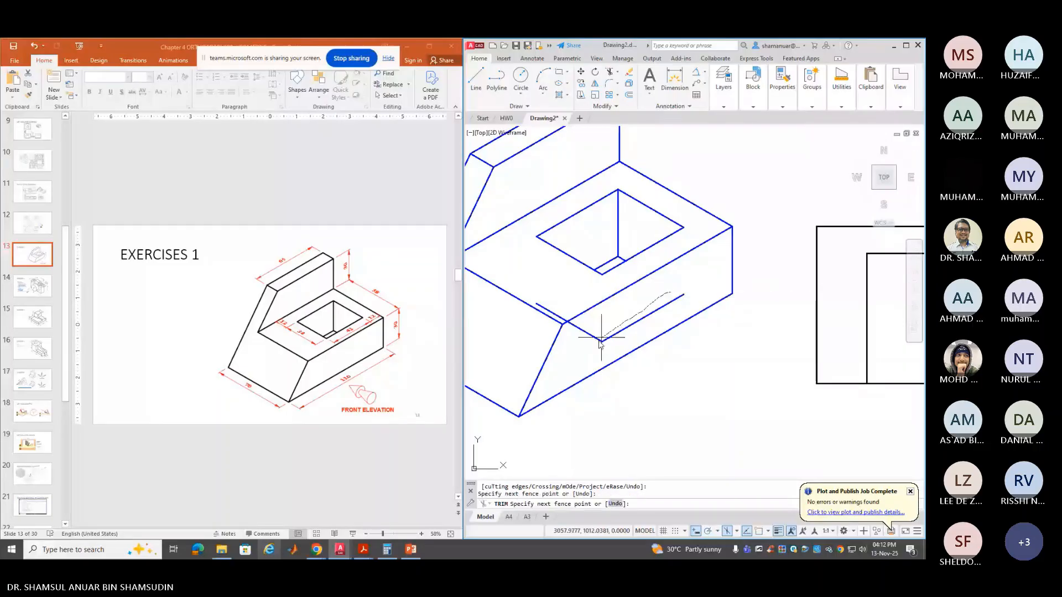
key("Return")
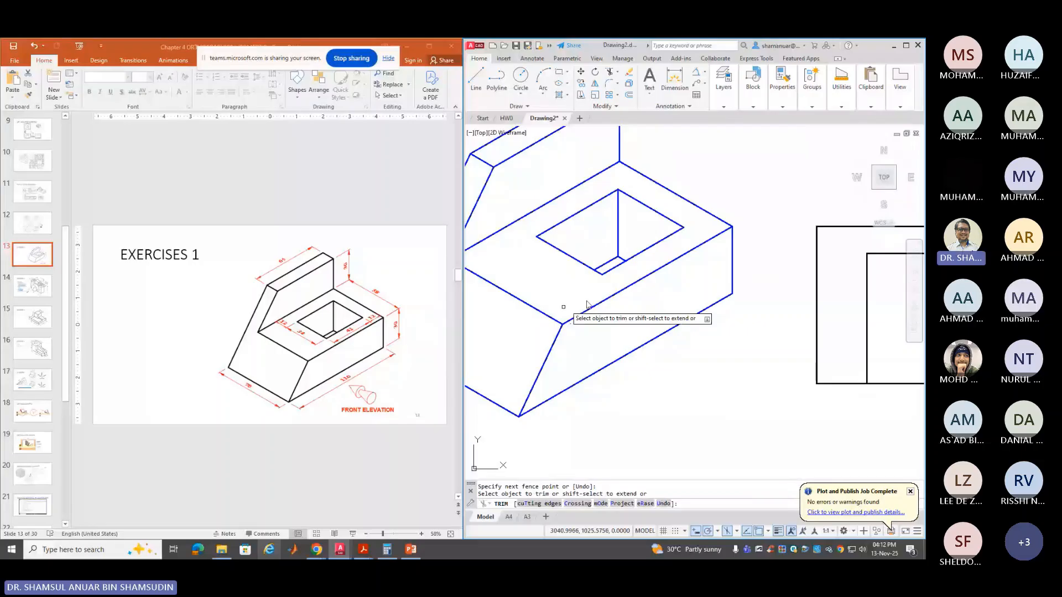
key("Return")
scroll(662, 327, "up", 2)
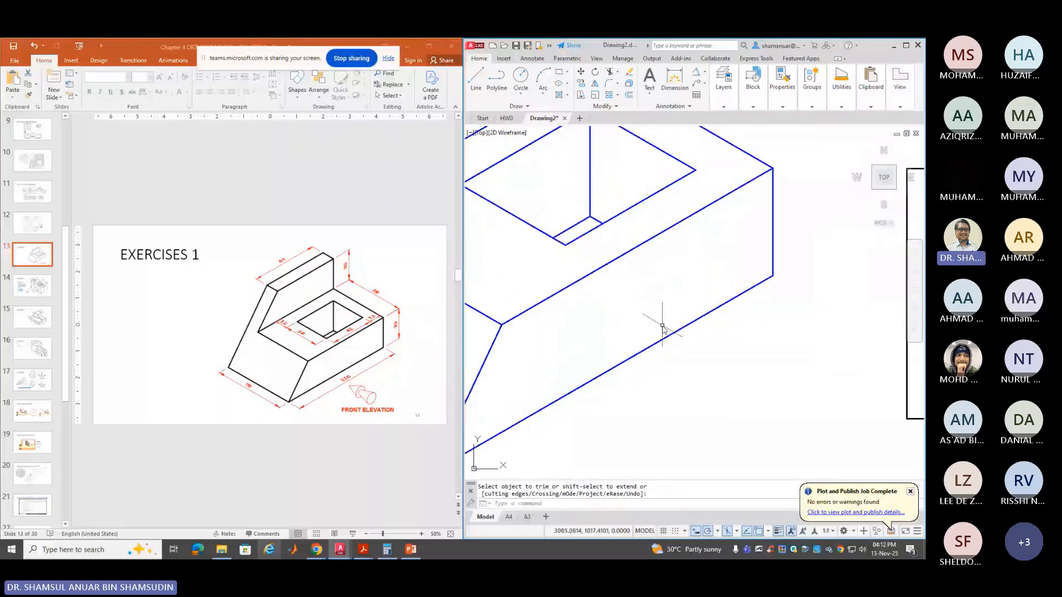
scroll(663, 326, "down", 4)
scroll(661, 326, "down", 2)
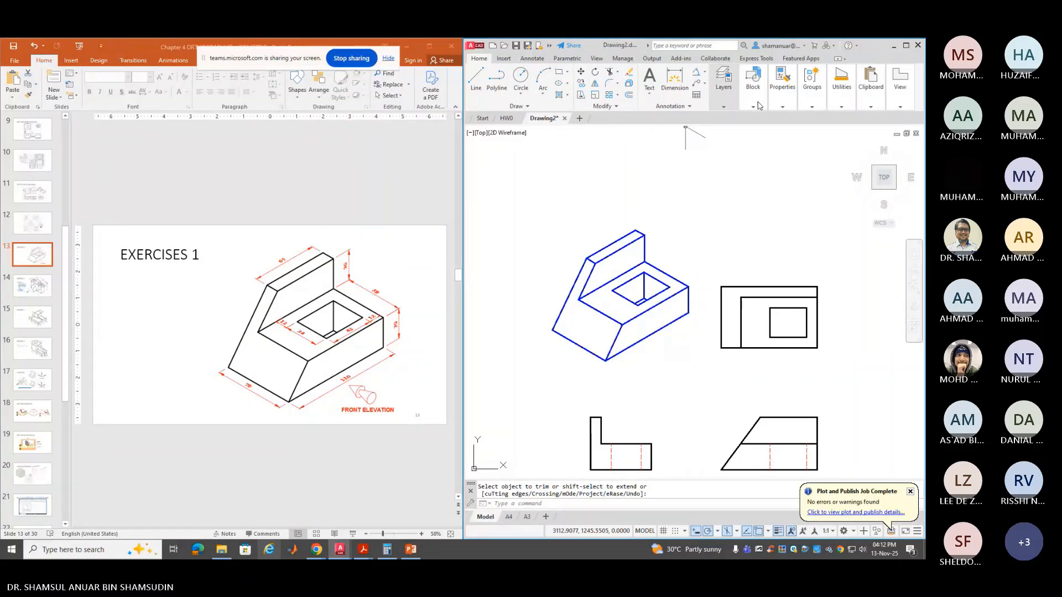
left_click(723, 80)
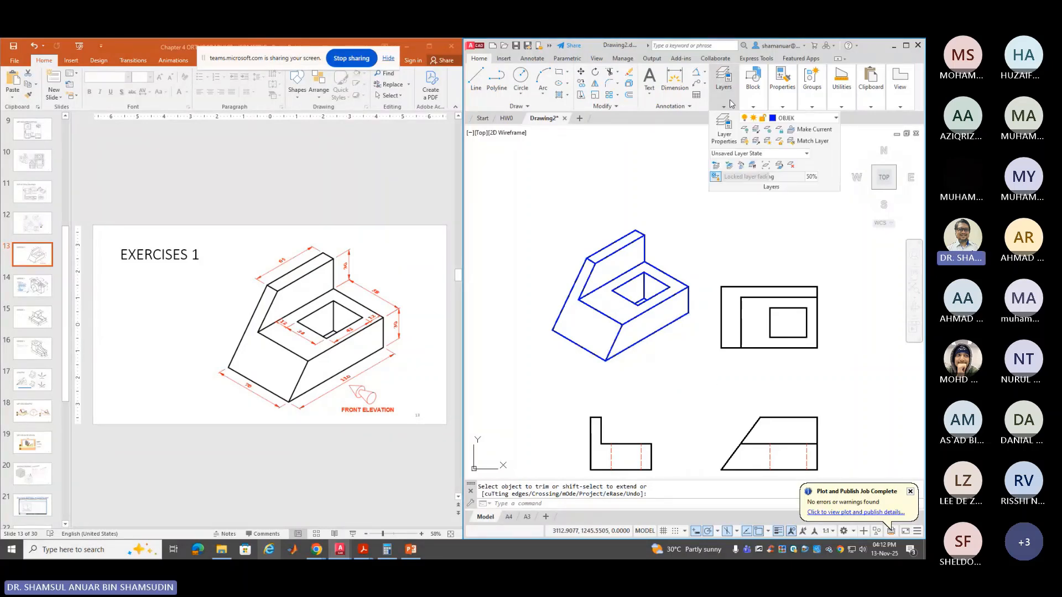
left_click(786, 118)
left_click(785, 285)
scroll(751, 459, "up", 2)
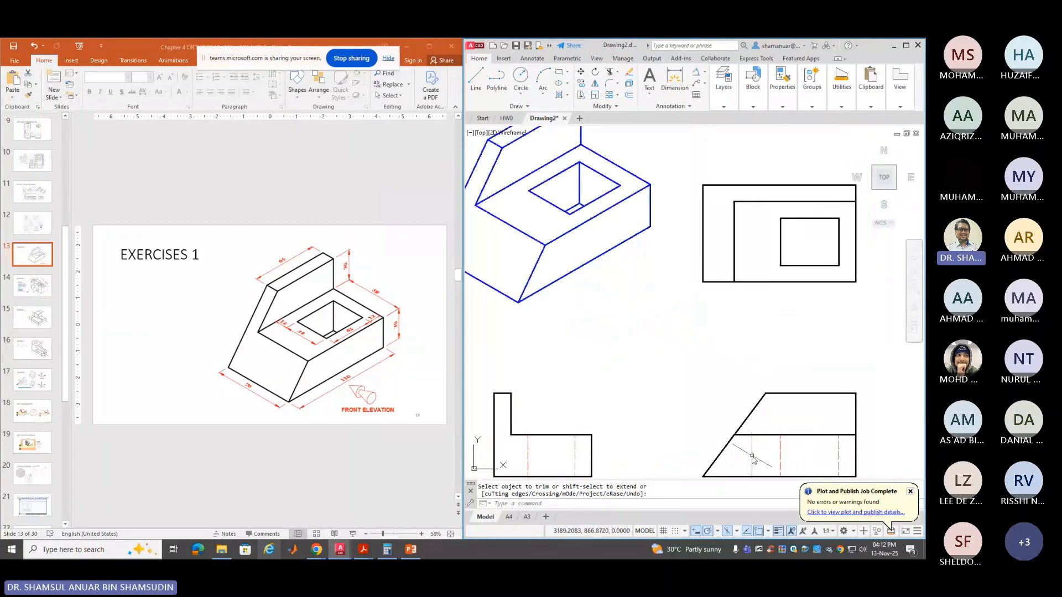
scroll(750, 457, "down", 2)
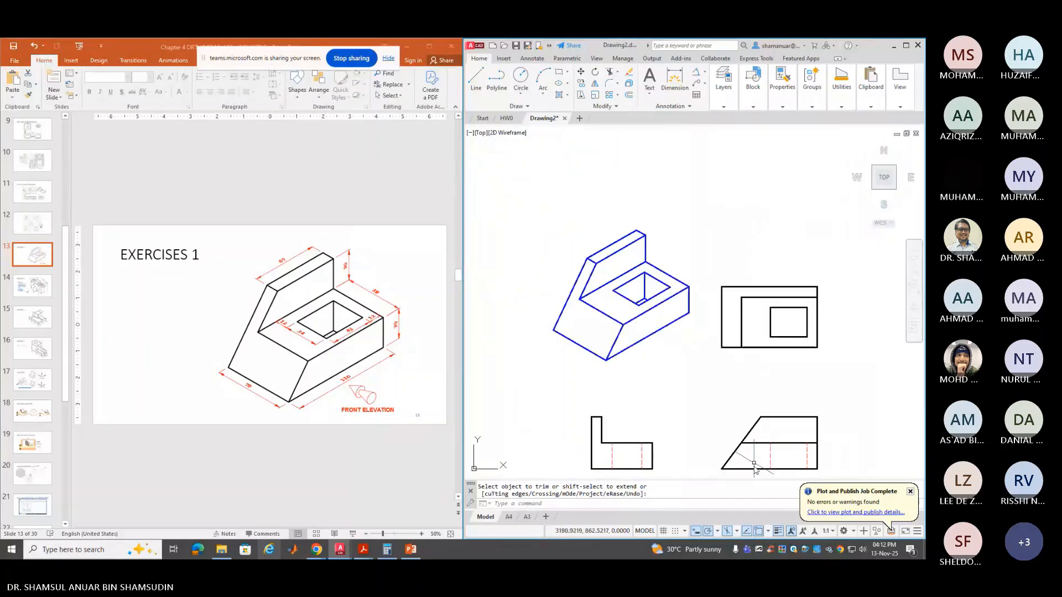
scroll(755, 470, "up", 2)
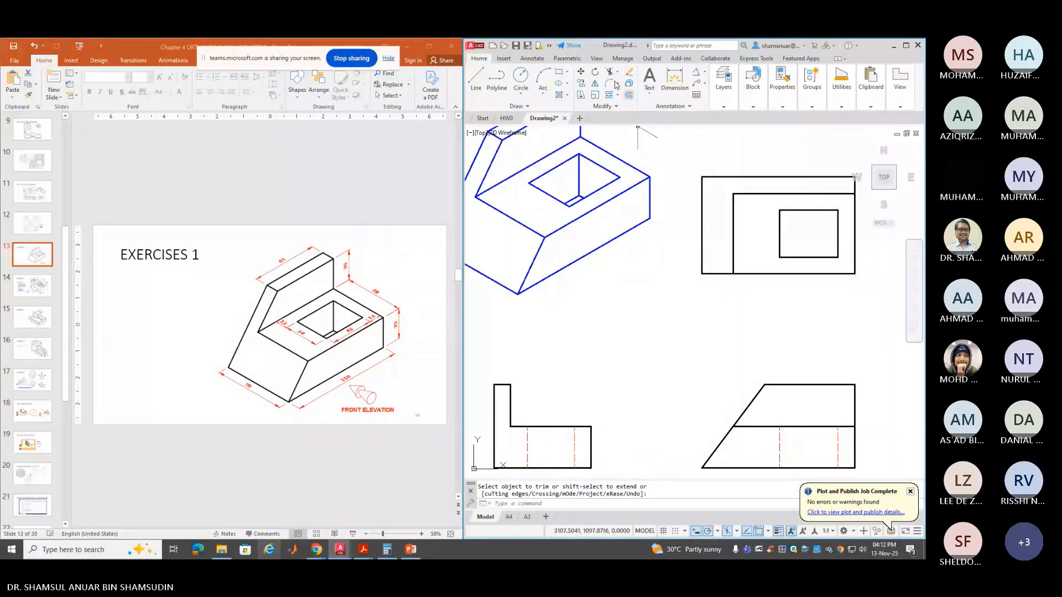
left_click(695, 74)
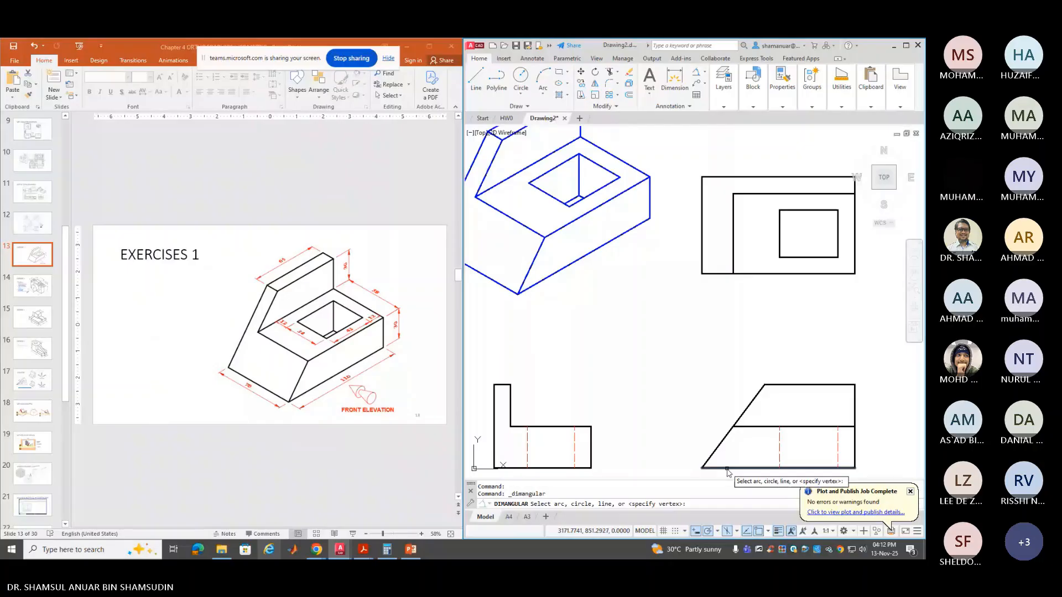
left_click(726, 469)
left_click(710, 457)
left_click(755, 475)
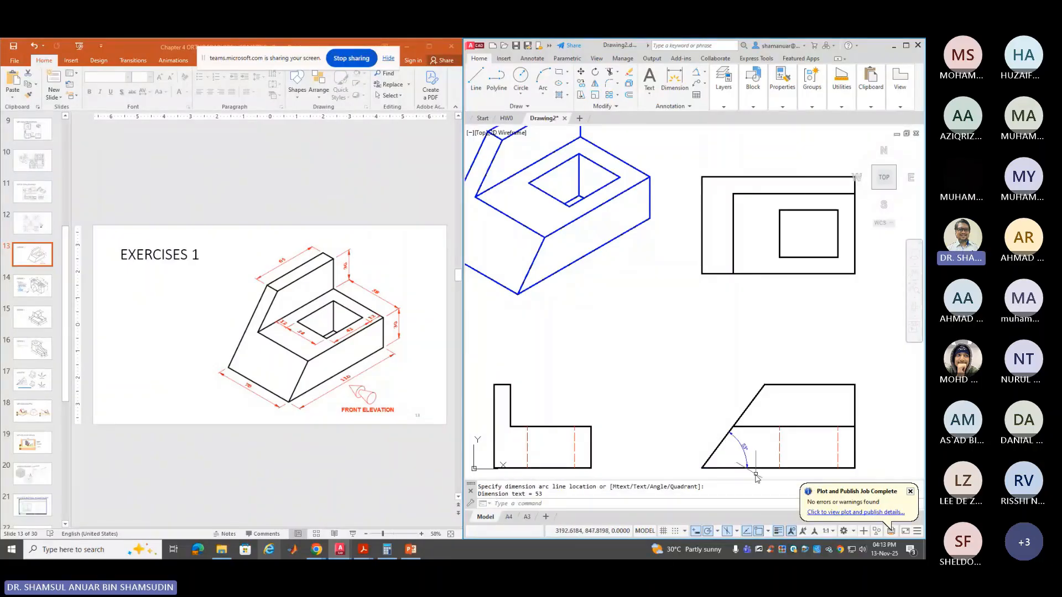
scroll(756, 477, "up", 2)
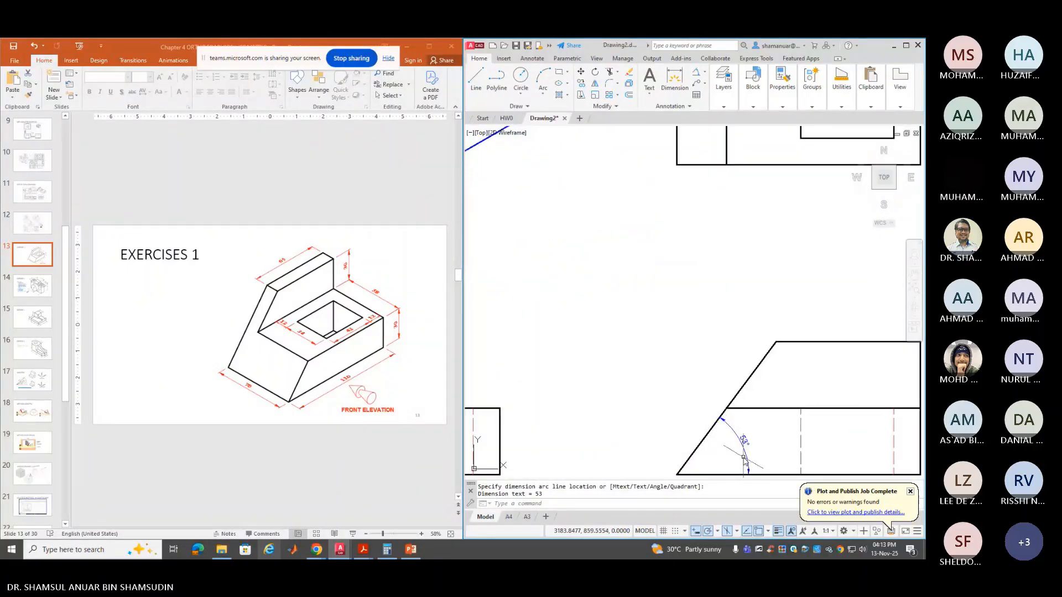
scroll(738, 454, "down", 2)
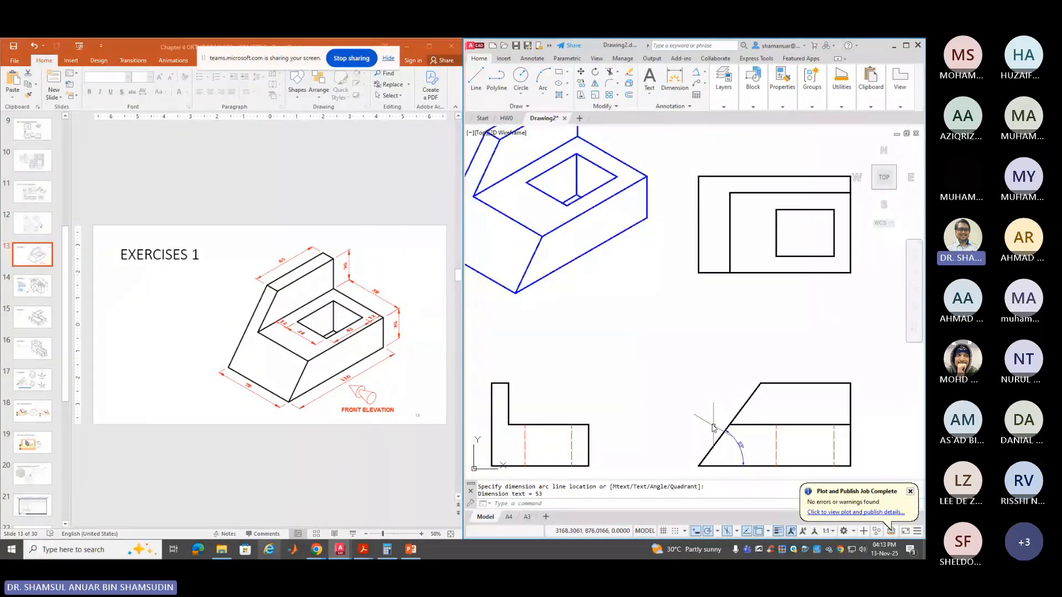
left_click(695, 73)
left_click(544, 276)
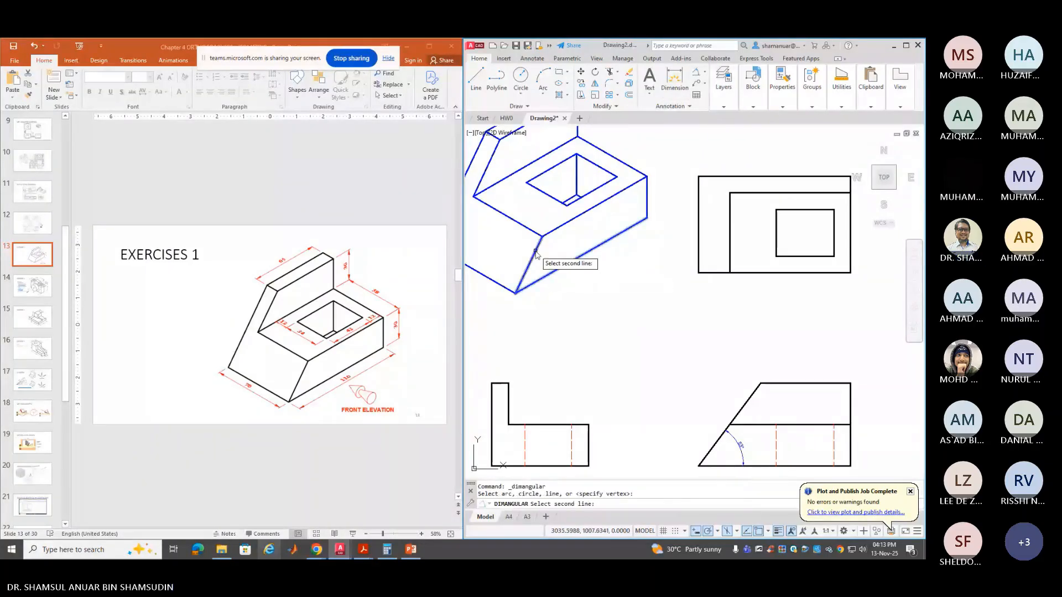
left_click(536, 253)
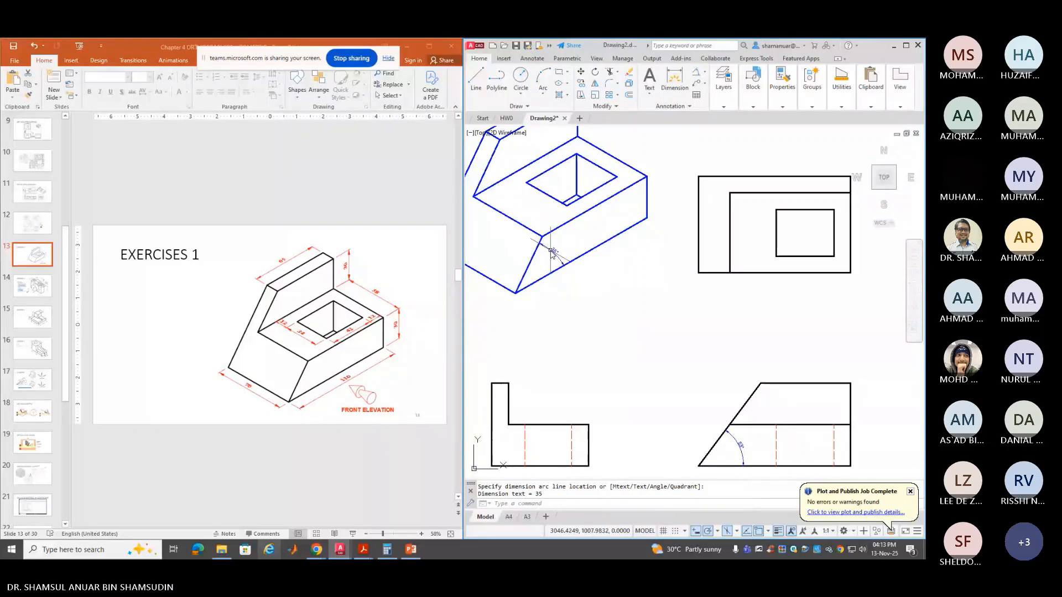
scroll(558, 253, "up", 3)
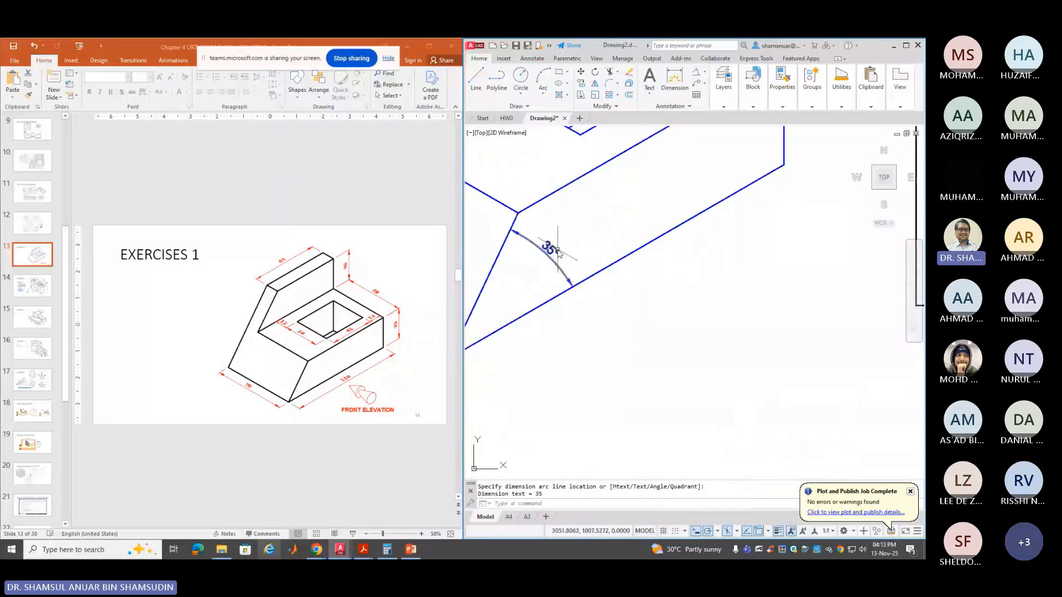
left_click(558, 253)
scroll(597, 326, "down", 3)
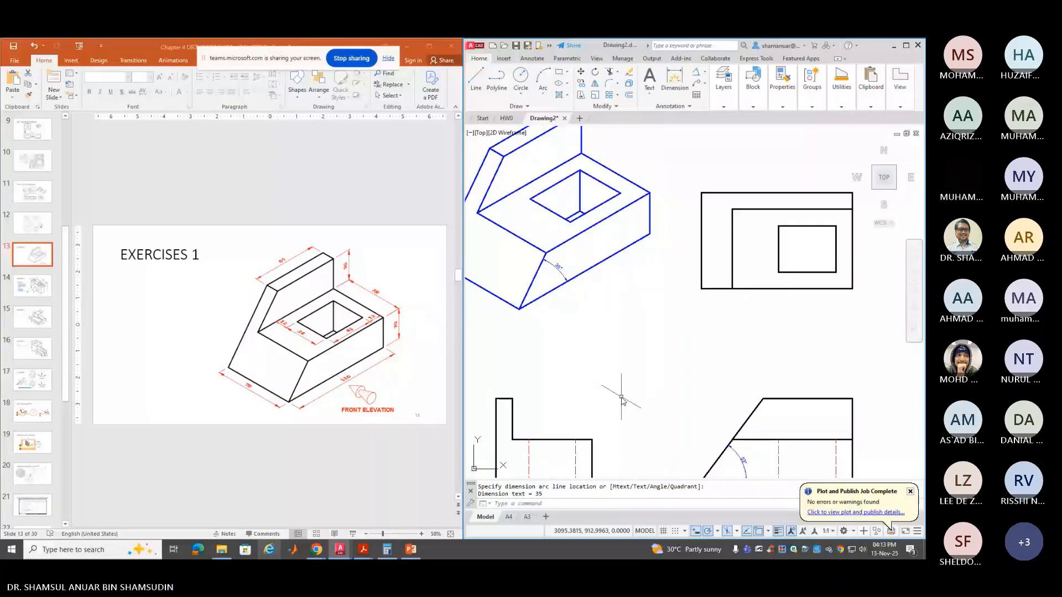
scroll(621, 398, "down", 2)
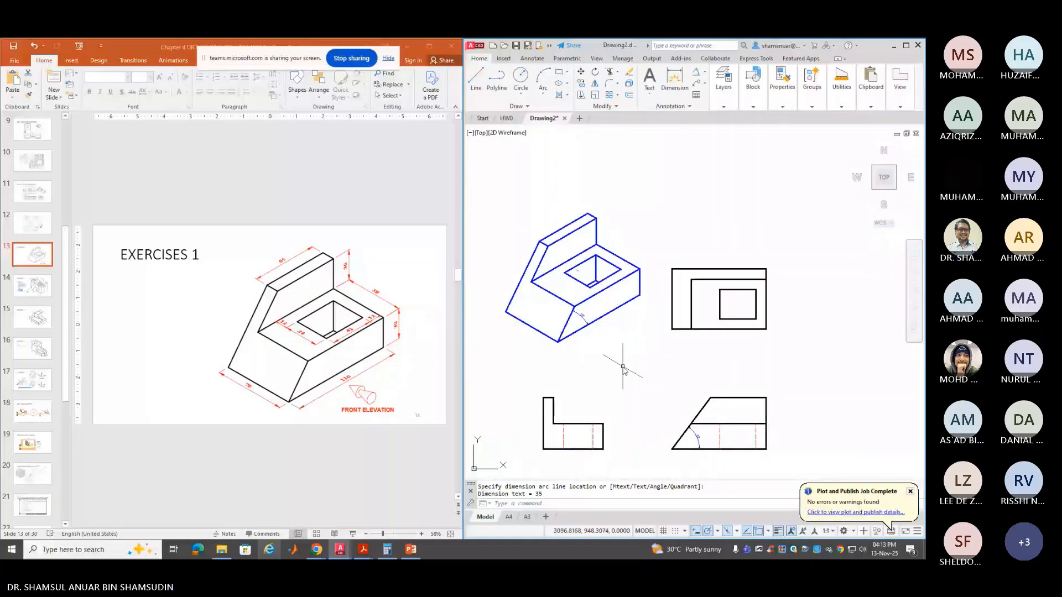
left_click(582, 317)
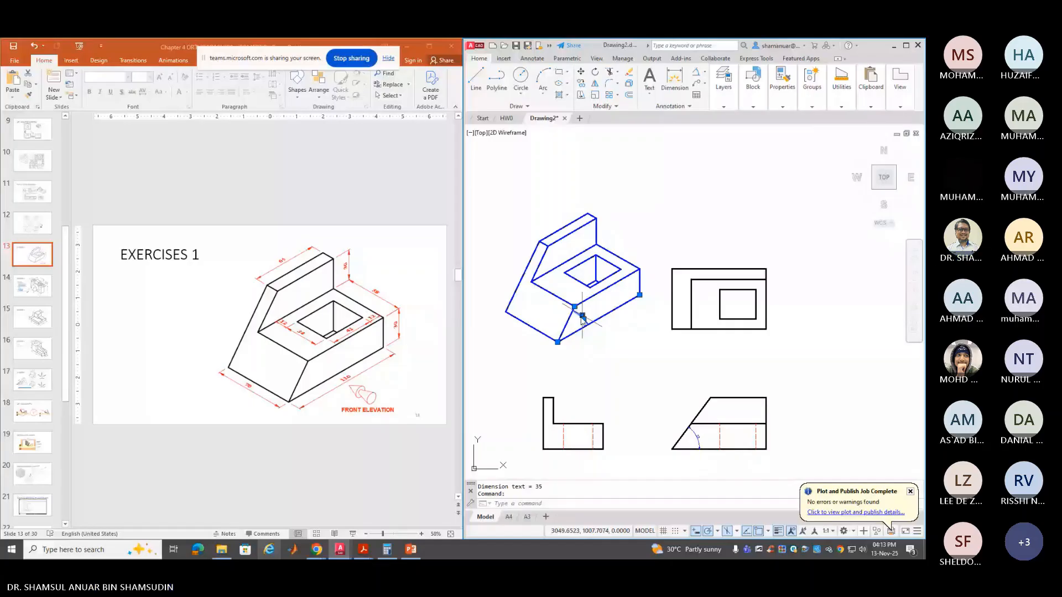
key("Delete")
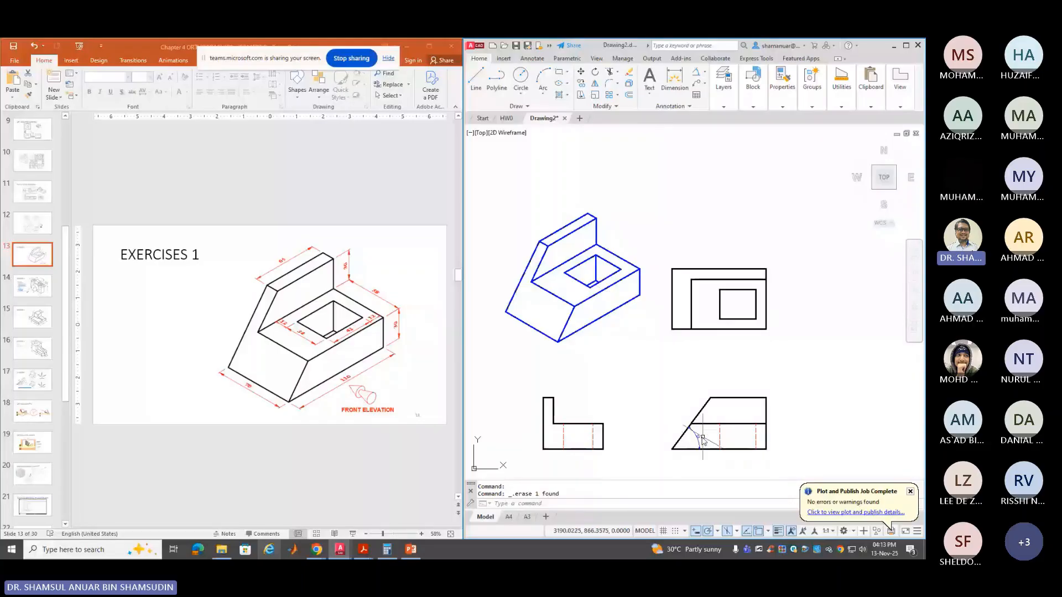
left_click(700, 437)
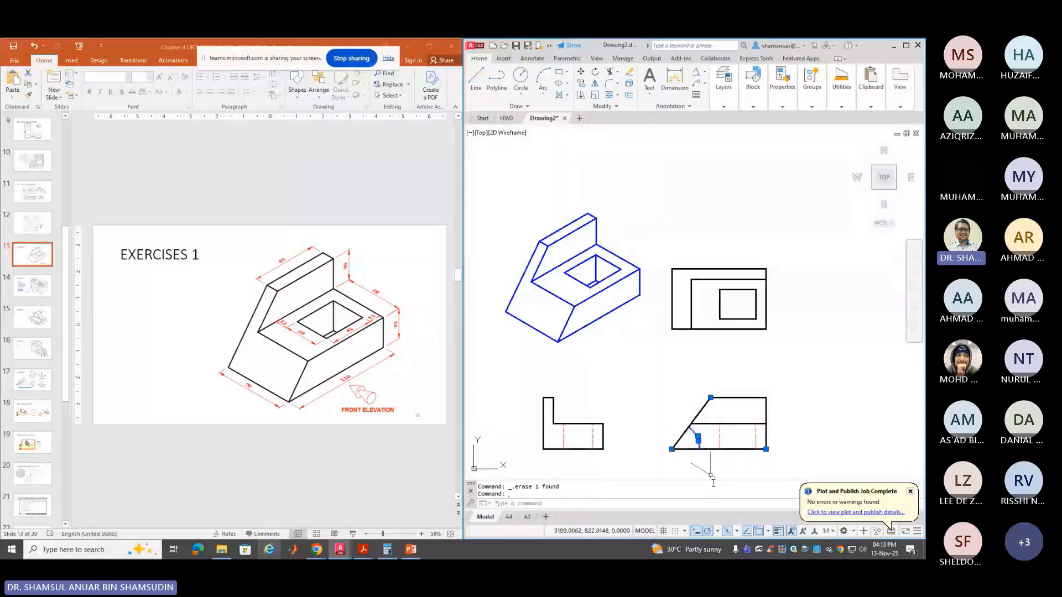
key("Delete")
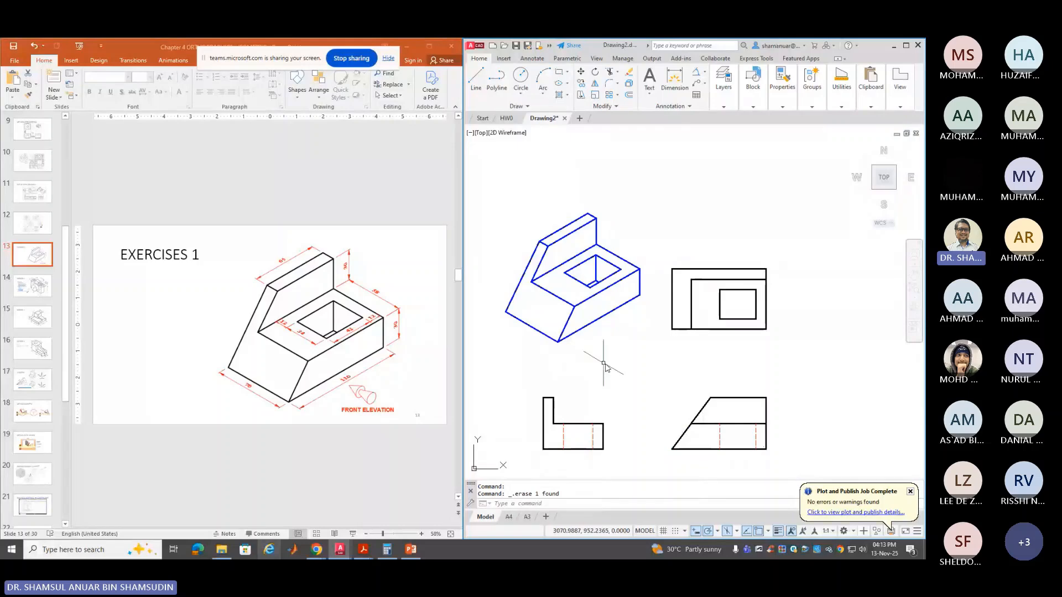
left_click(867, 93)
Maximize the drawing window and show the A4 layout with the UTeM title block
left_click(906, 46)
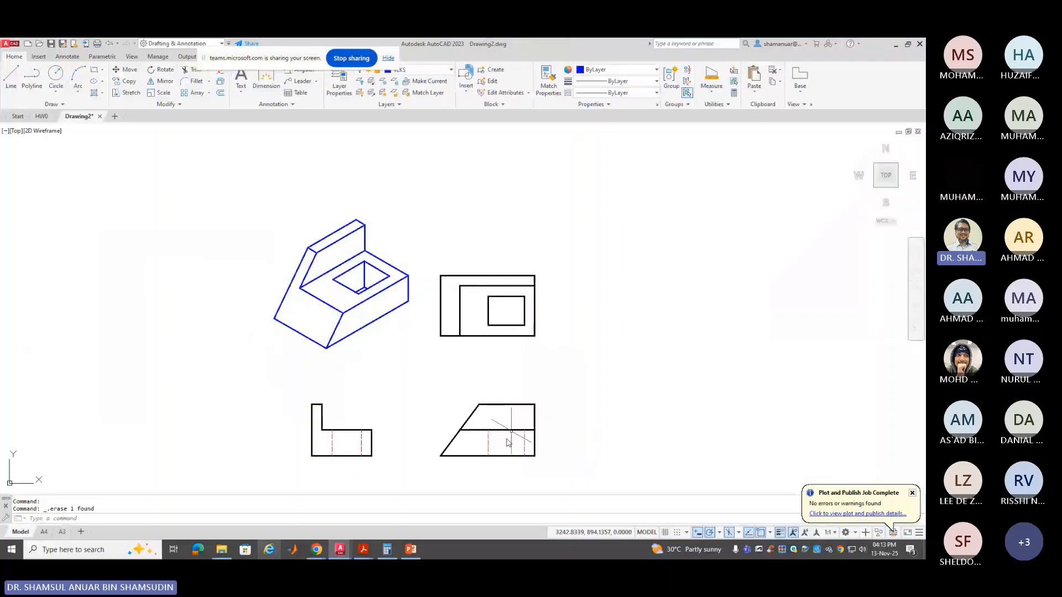
left_click(44, 531)
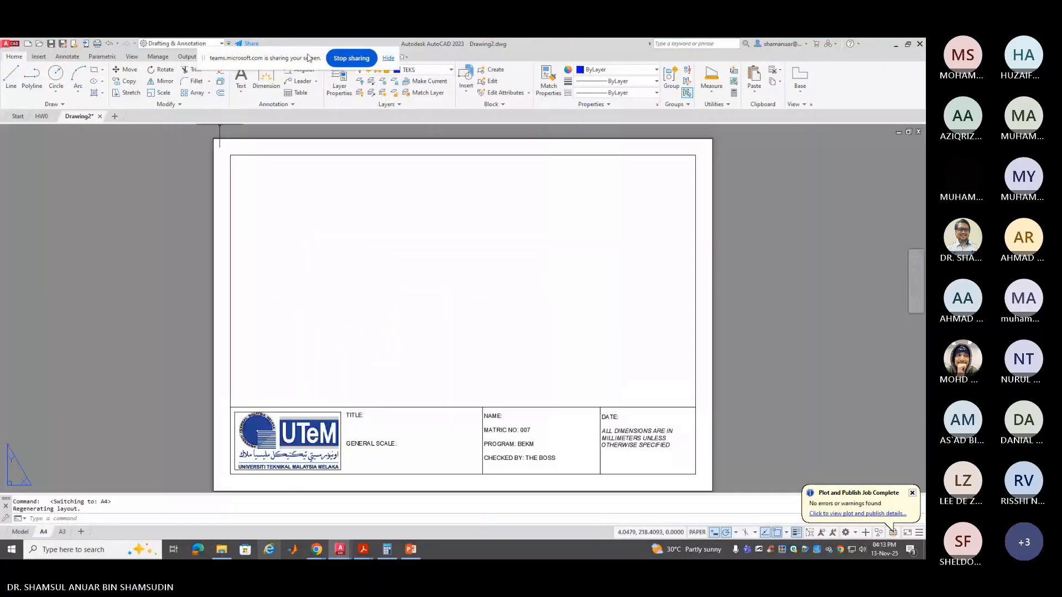
left_click_drag(307, 58, 773, 56)
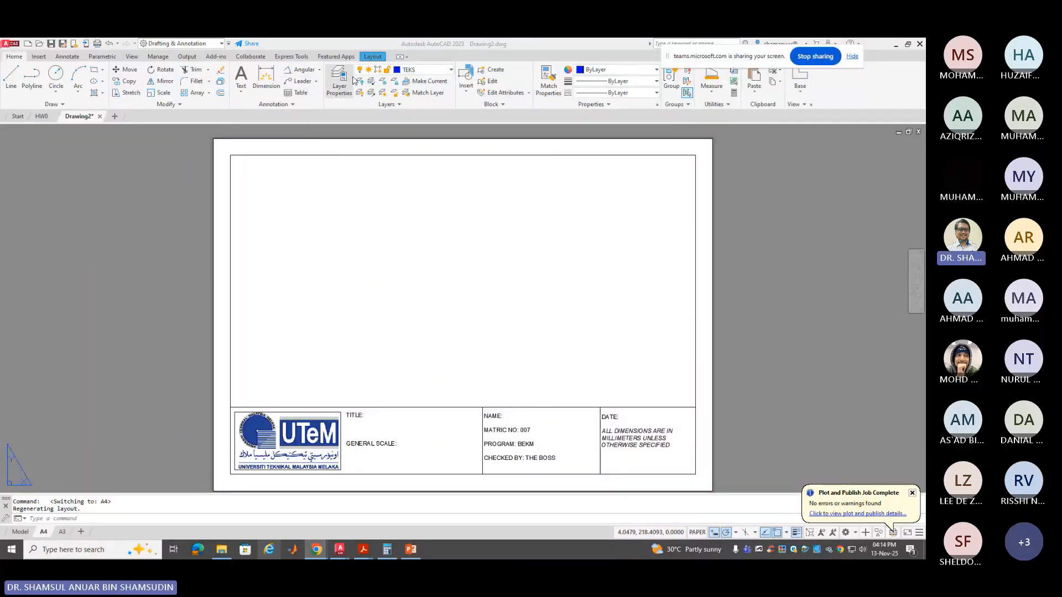
Create a rectangular viewport from the border's top-left to just above the title block, then activate it
left_click(373, 56)
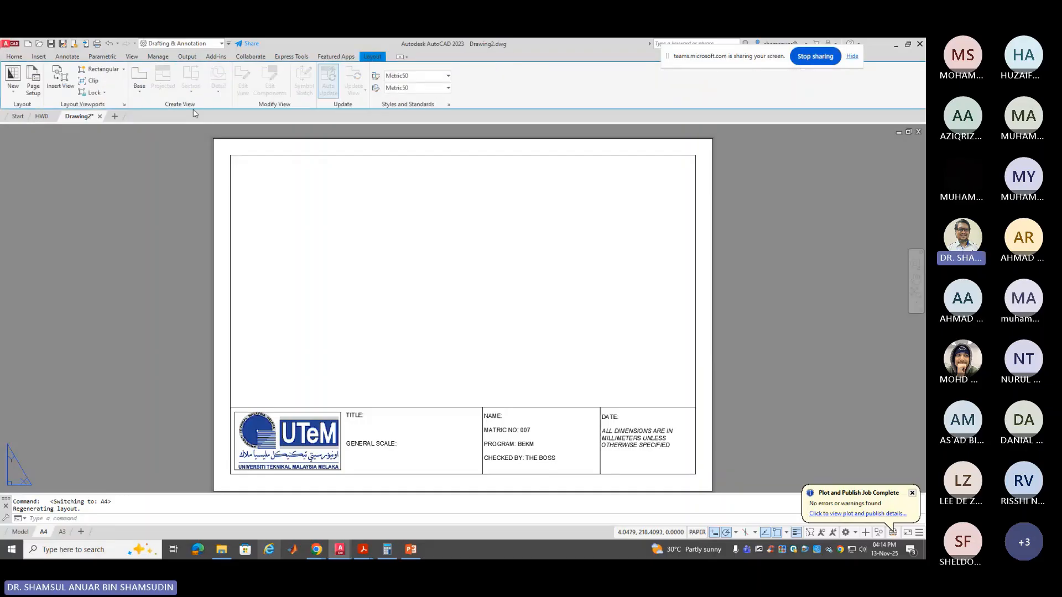
left_click(99, 70)
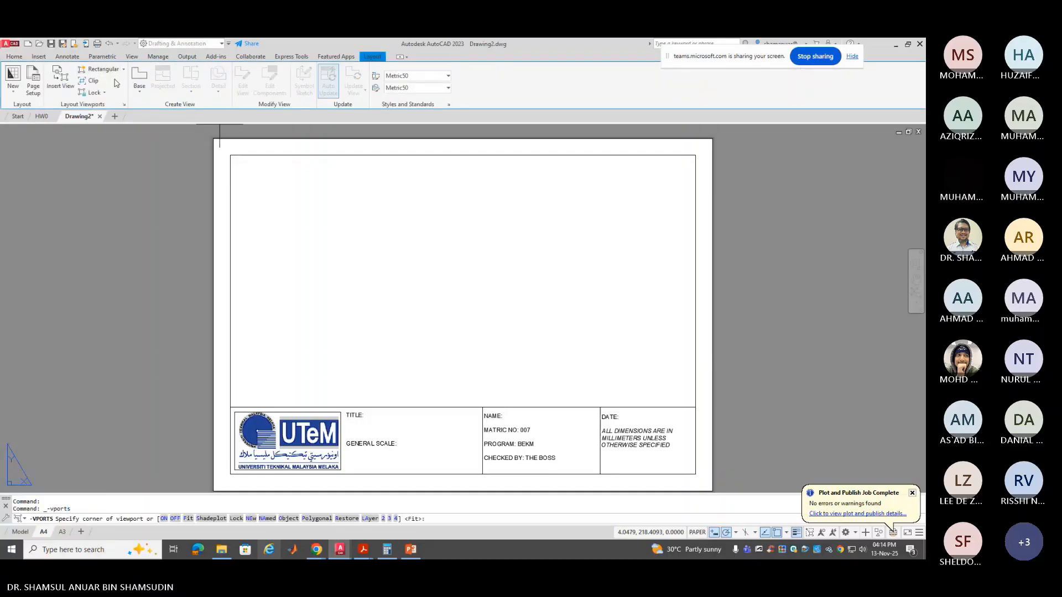
left_click(230, 155)
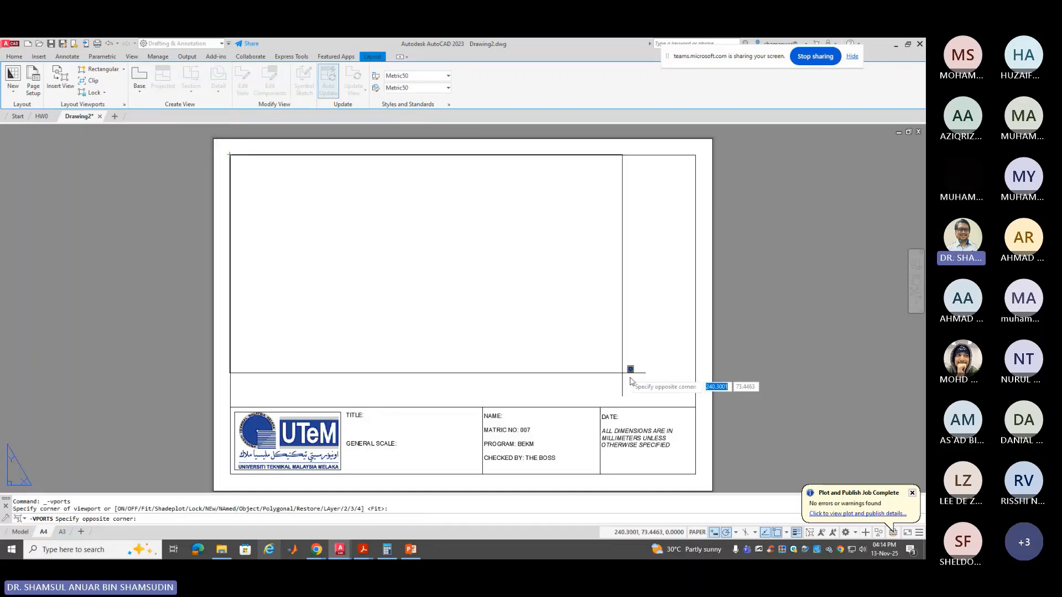
left_click(686, 407)
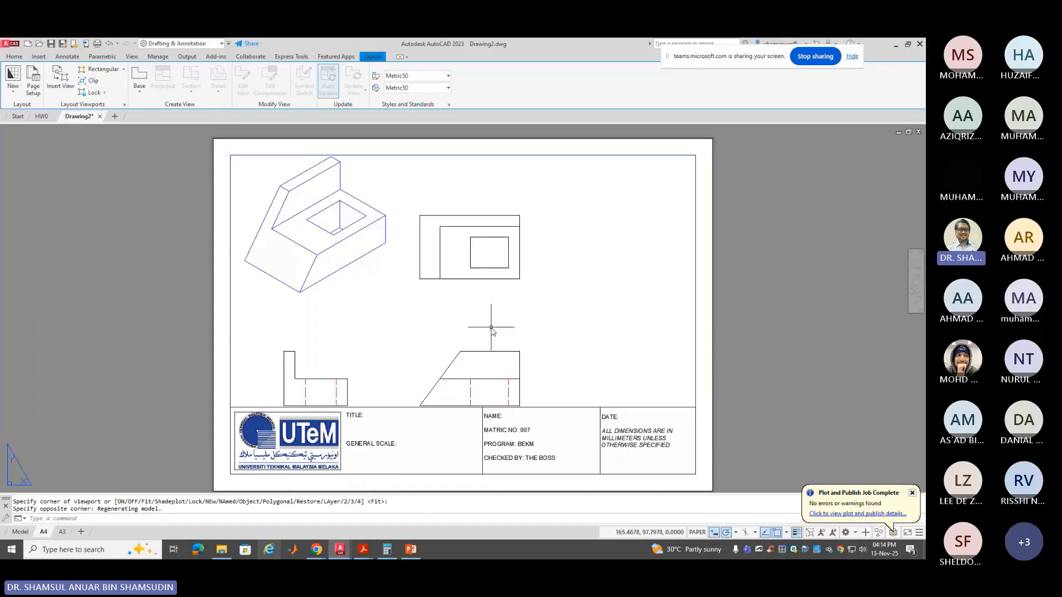
double_click(541, 332)
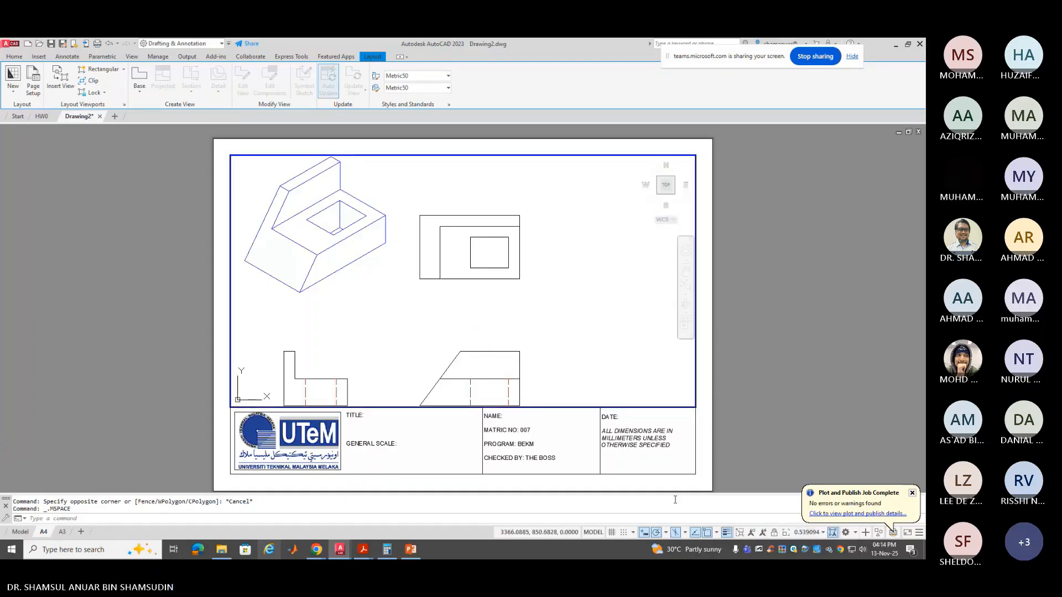
Set the viewport scale to 1:2, pan the four views to centre them, and return to paper space
left_click(815, 533)
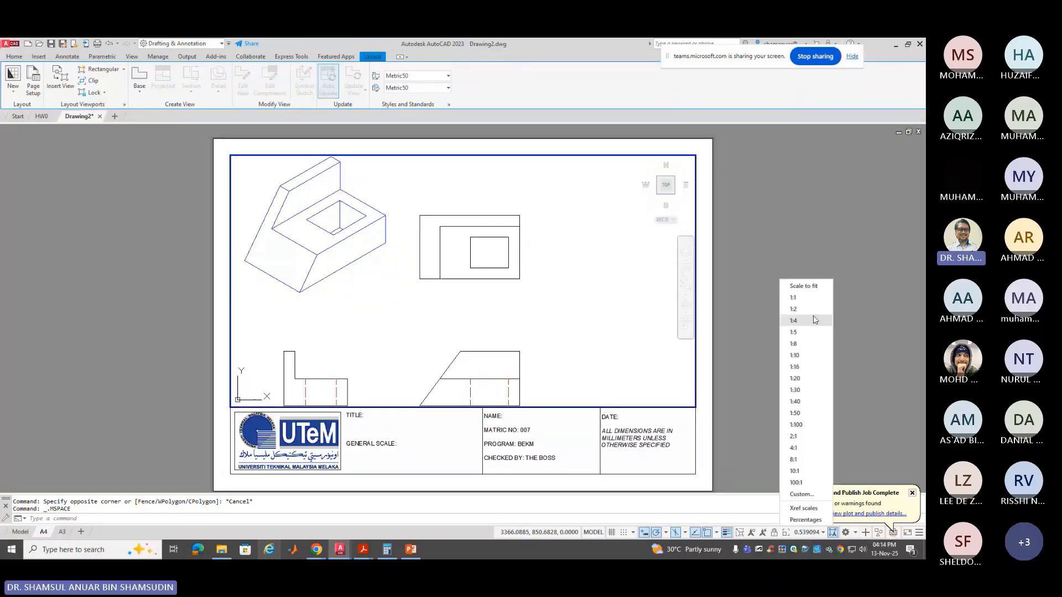
left_click(796, 309)
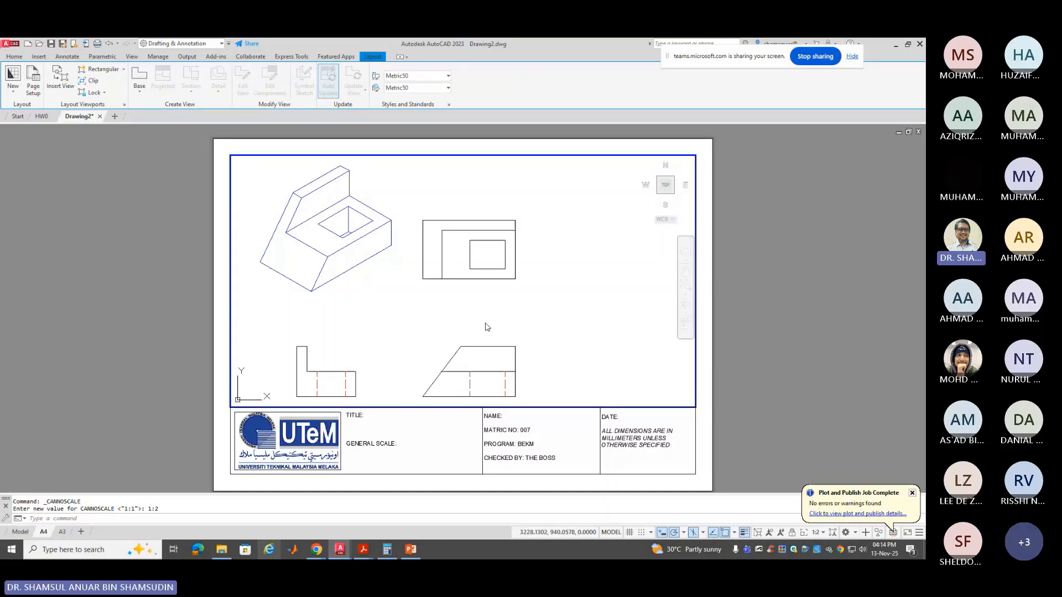
middle_click_drag(485, 325, 538, 326)
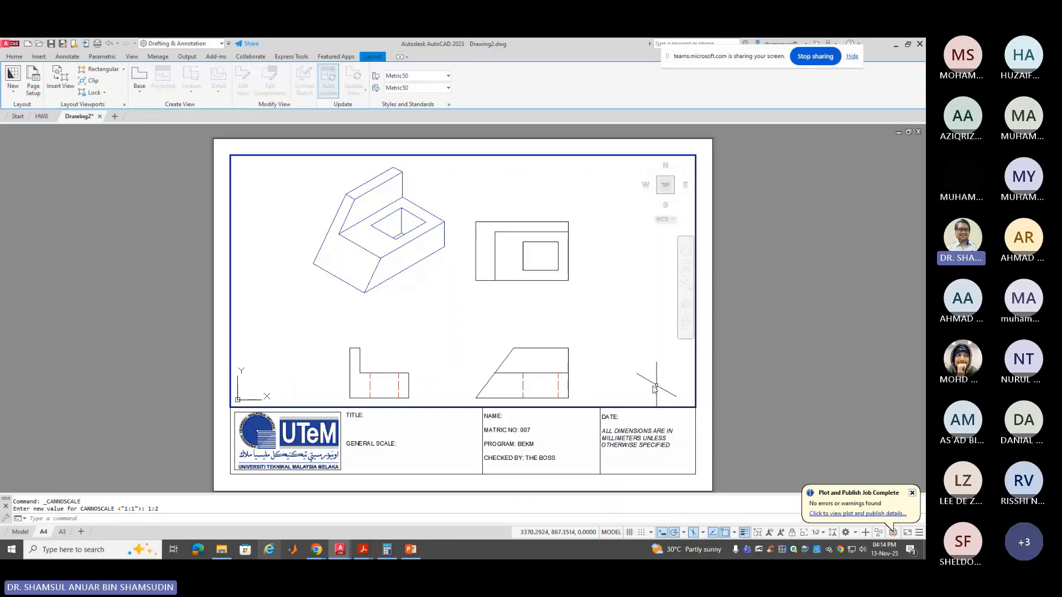
double_click(755, 349)
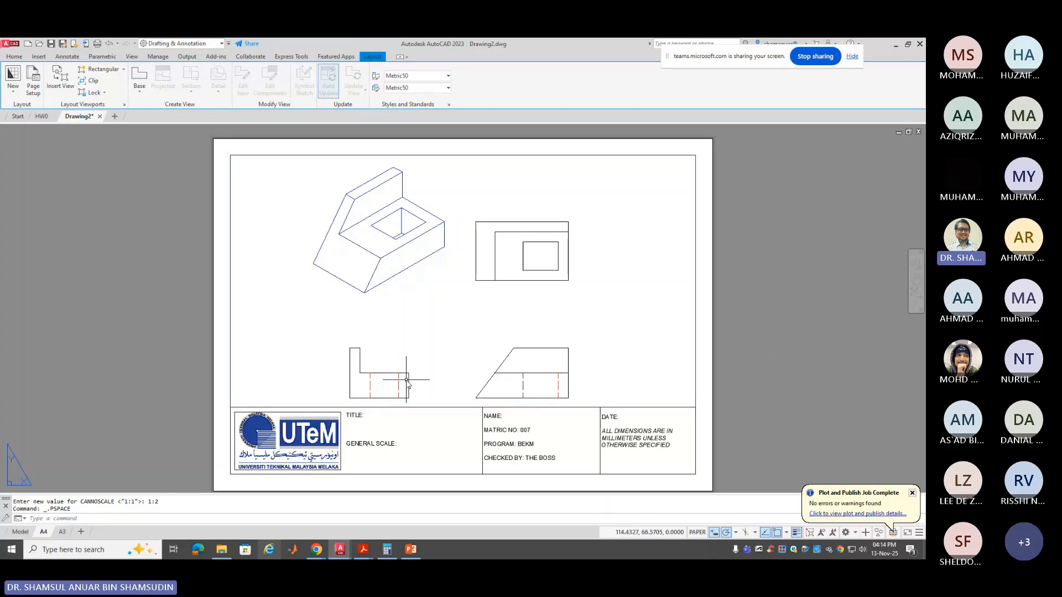
scroll(369, 270, "up", 5)
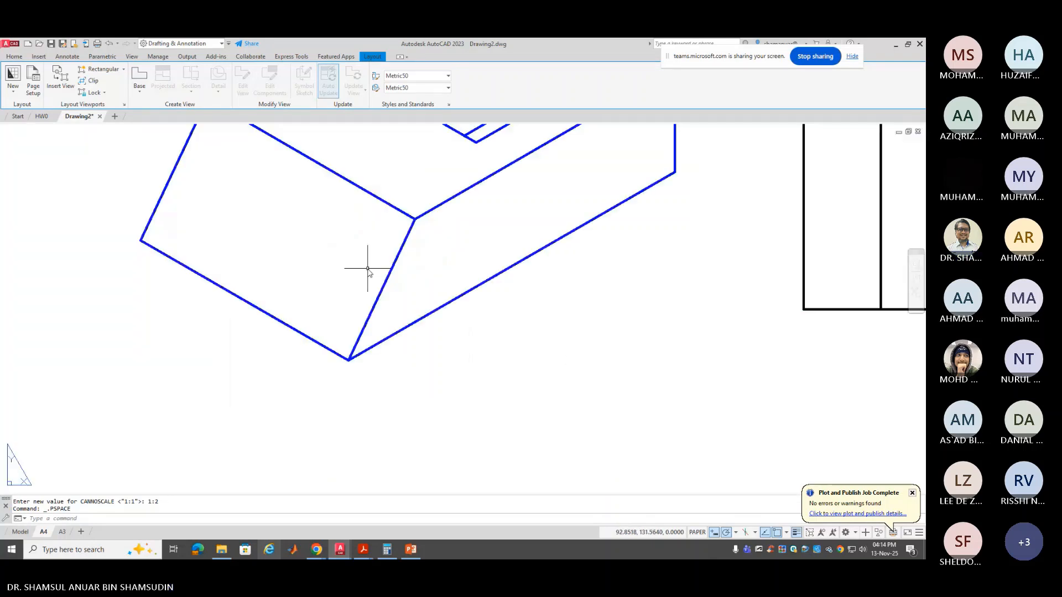
scroll(368, 271, "down", 5)
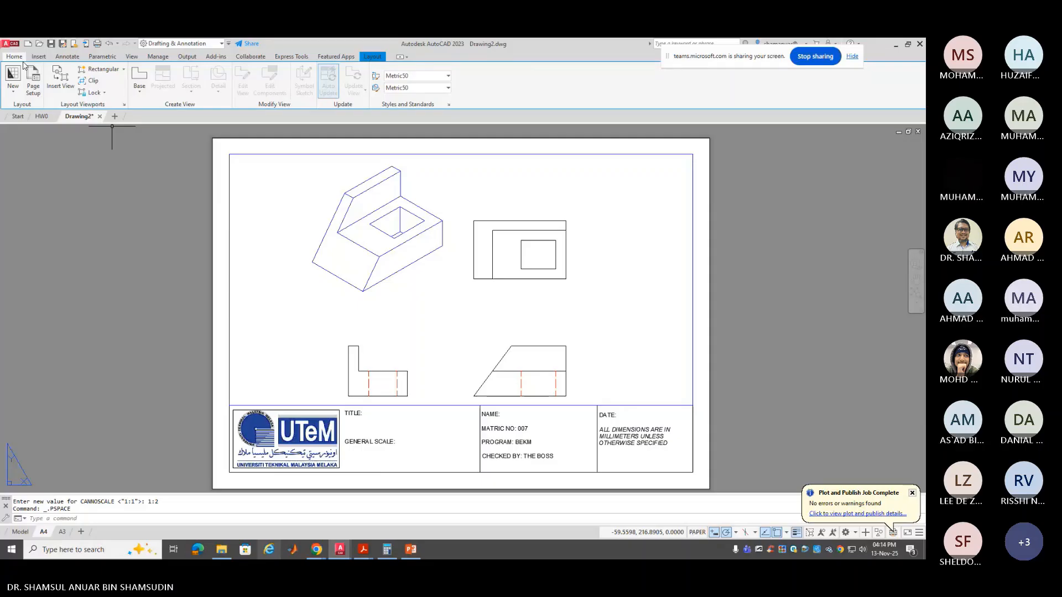
Start the Dimension command from the Annotate tab to dimension the top view's 110 width
left_click(66, 57)
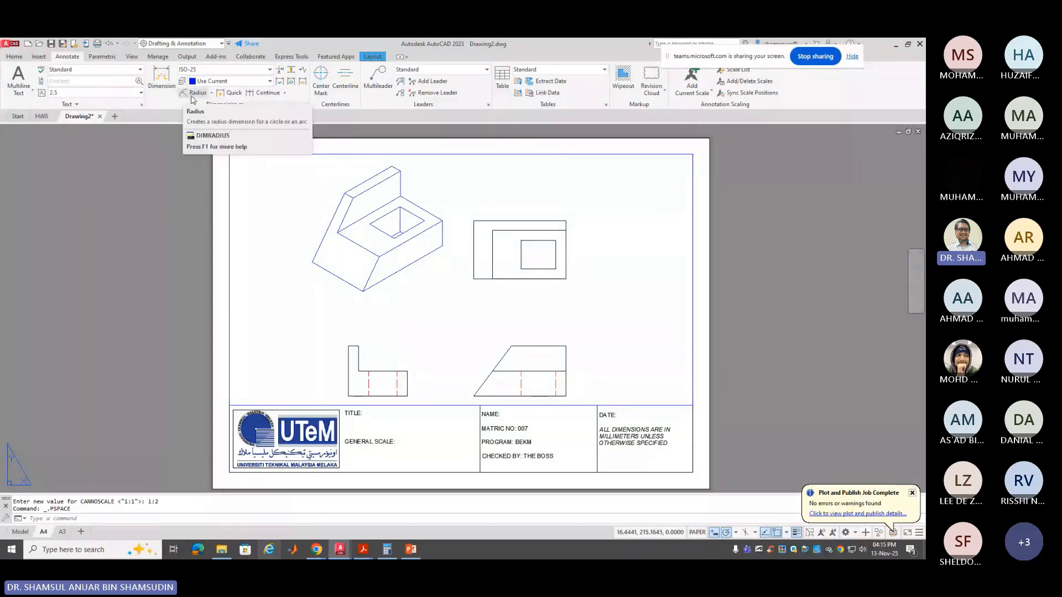
left_click(161, 82)
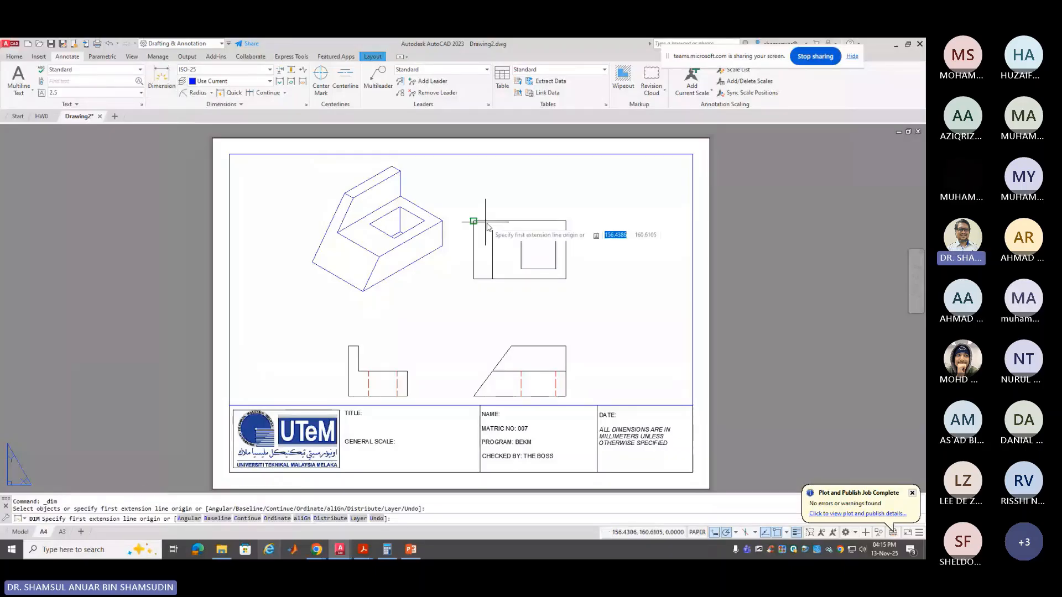